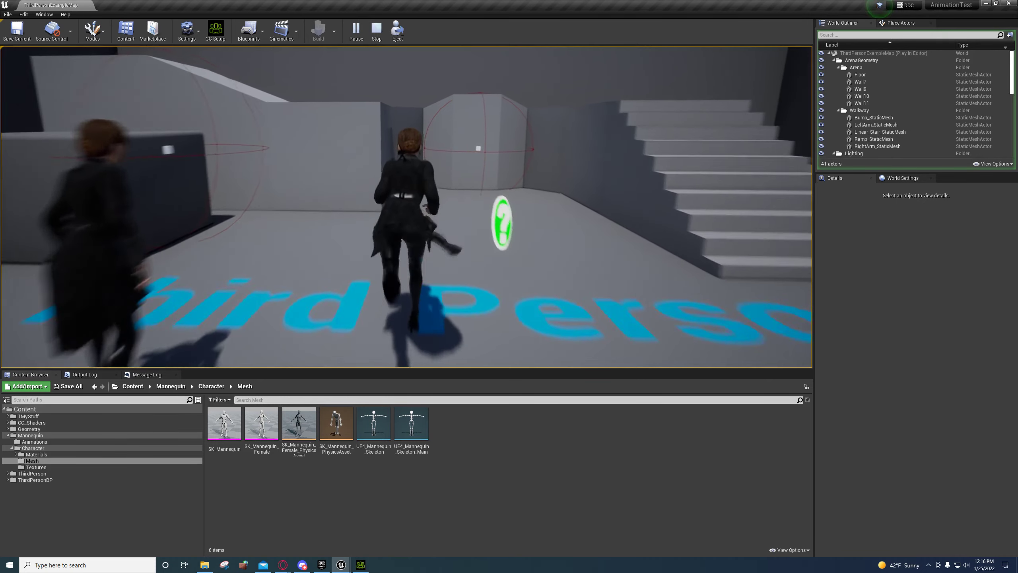
Step: Run the character around the arena in the play session and make her jump near the stairs to examine her movement
key("d")
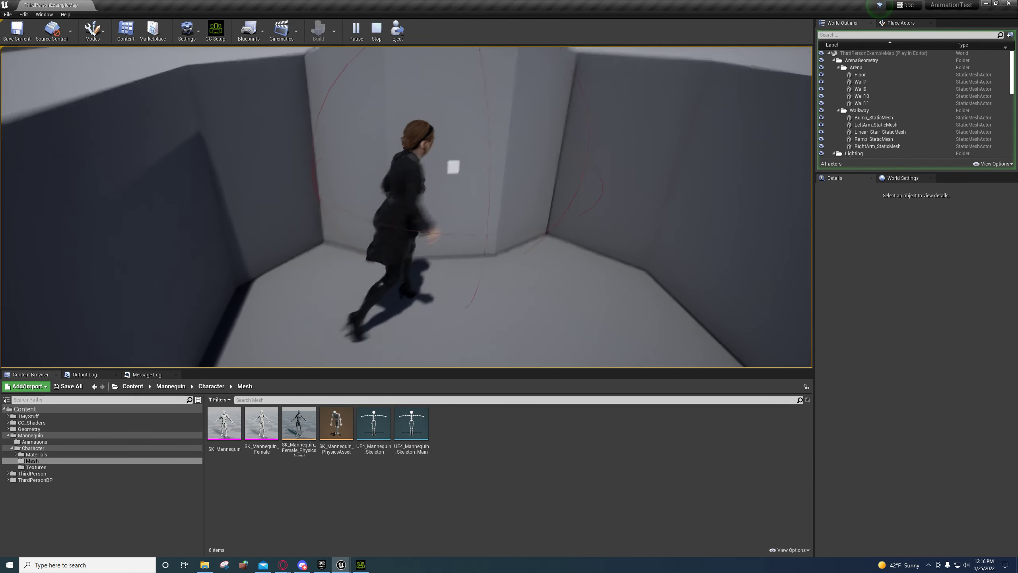
key("d")
key("w")
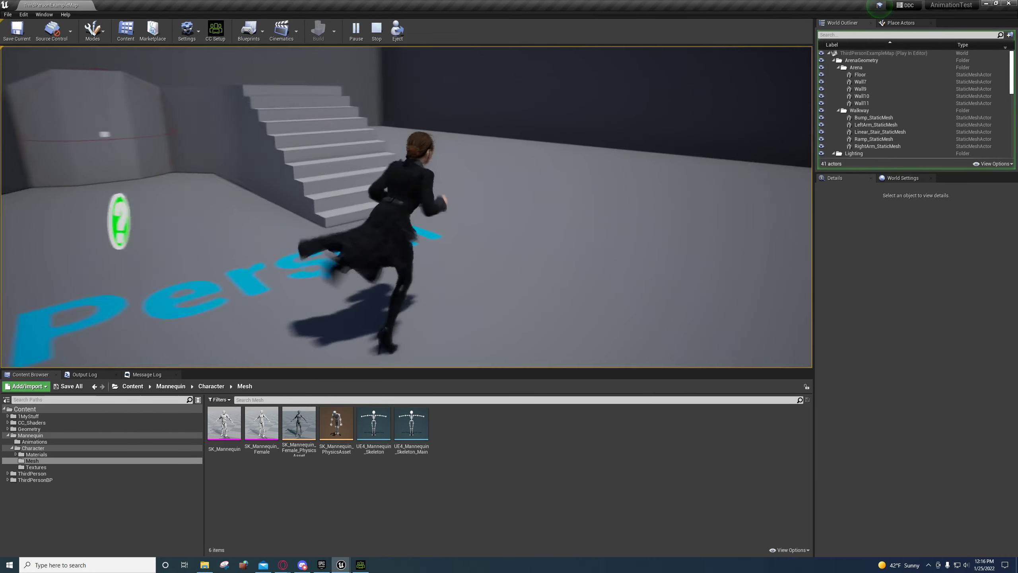
key("w")
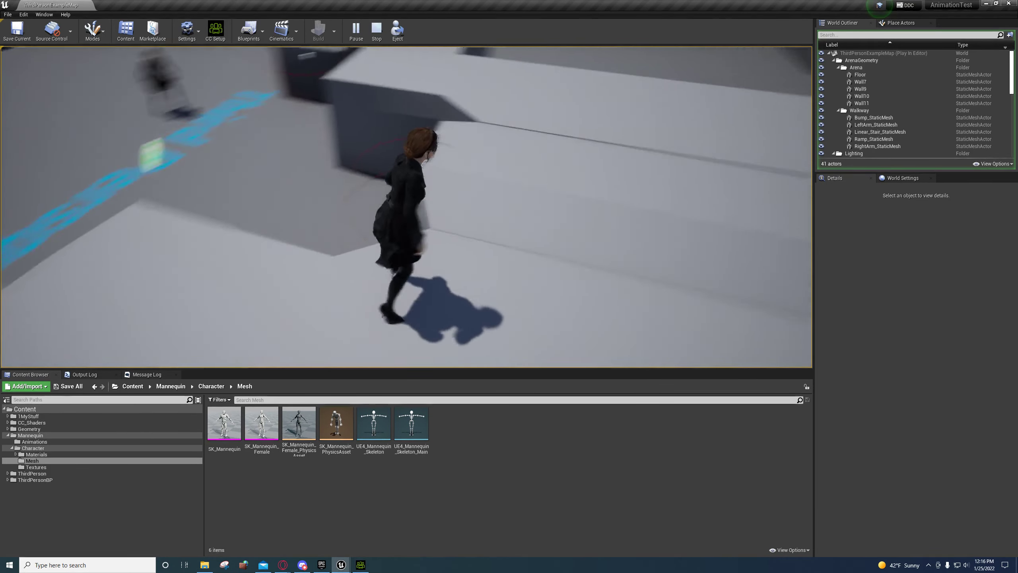
key("a")
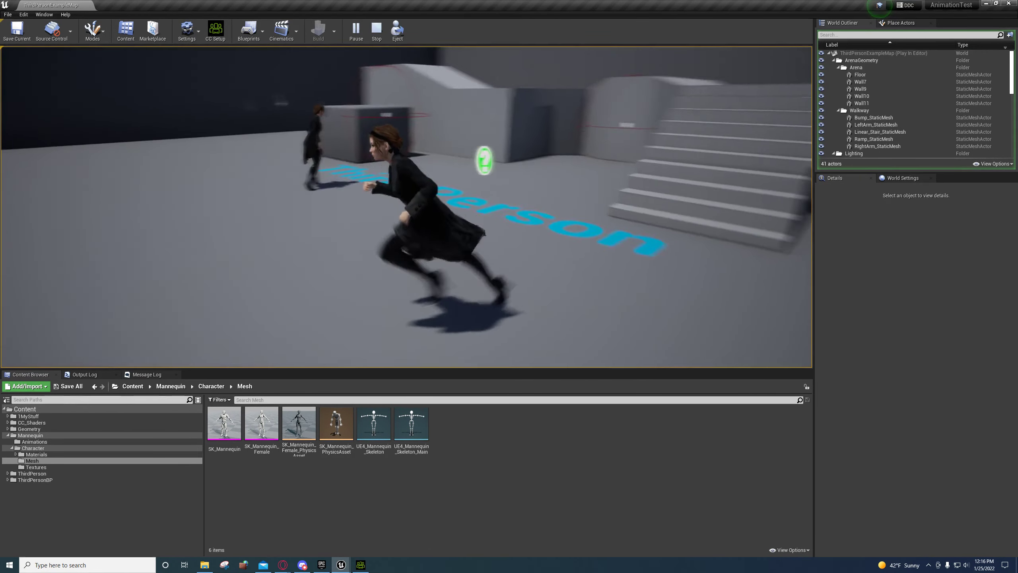
key("w")
key("s")
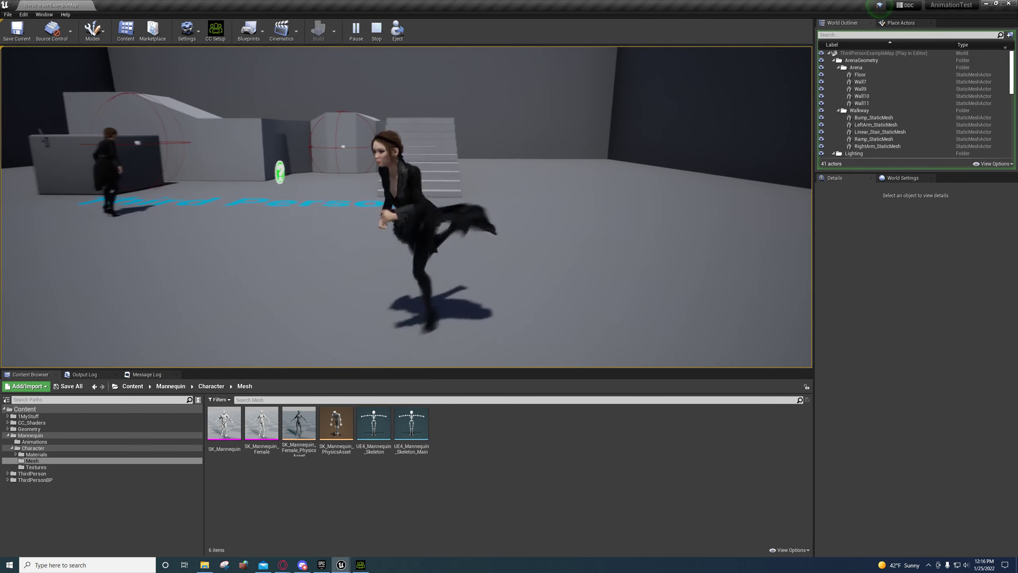
key("w")
key("d")
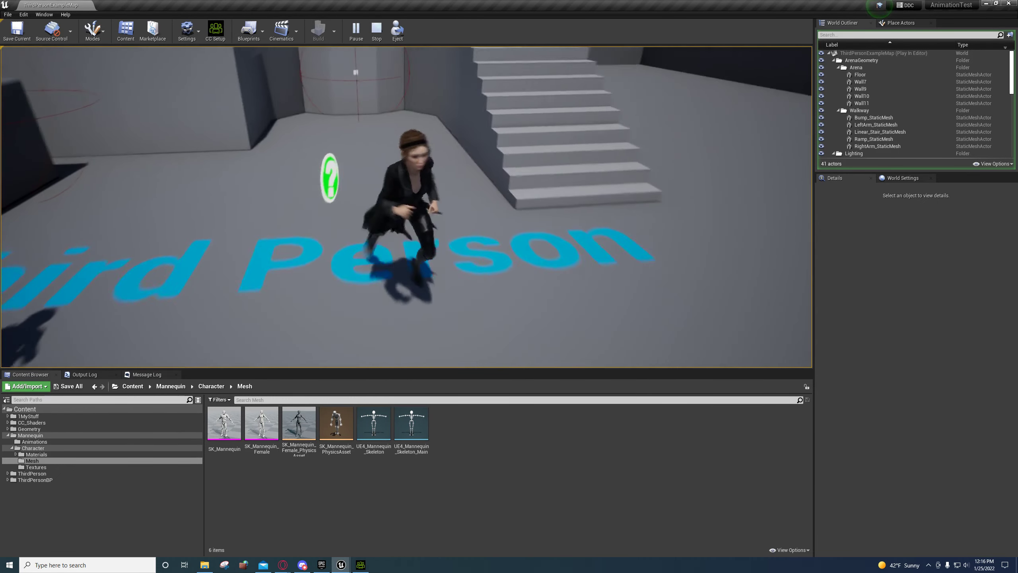
key("s")
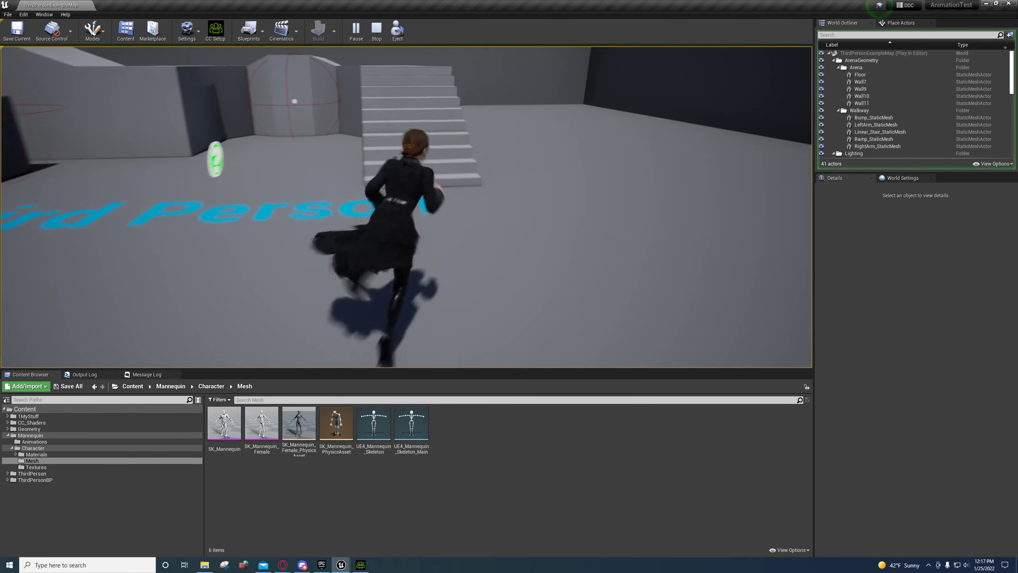
key("s")
key("a")
key("d")
key("w")
key("space")
key("s")
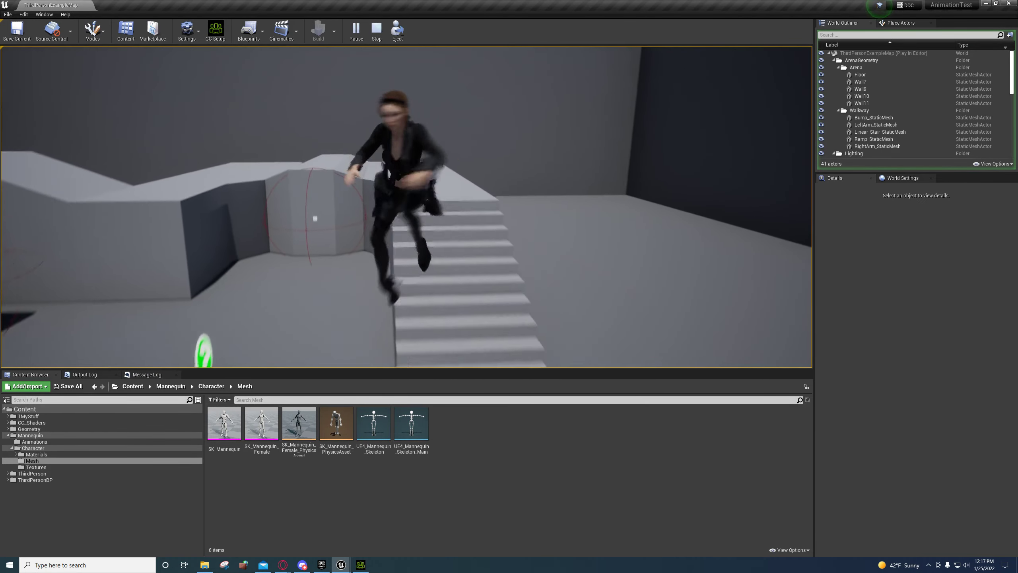
key("d")
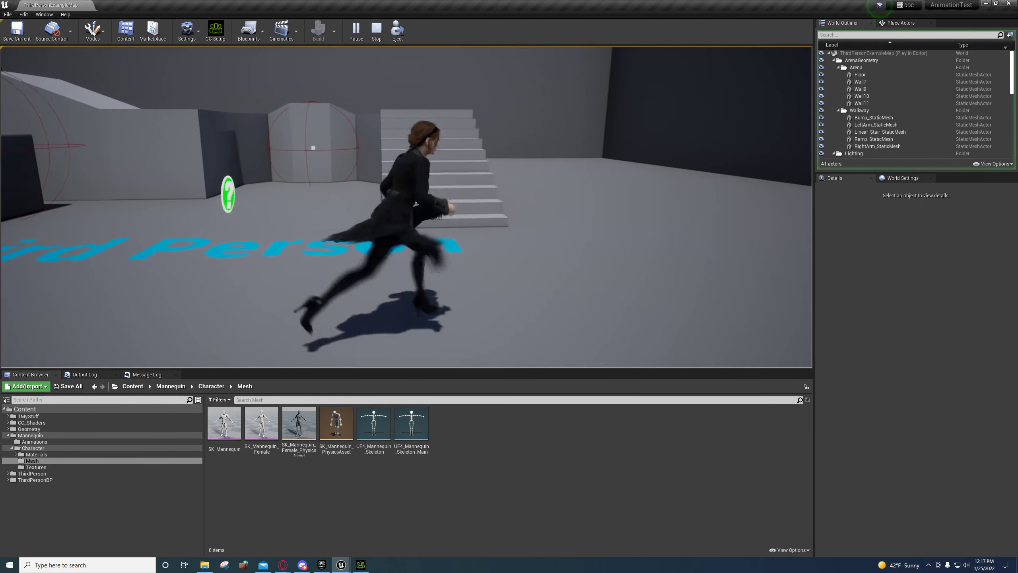
Step: Move the character to the wall button, examine the left arm's reach toward it, and end the play session
key("w")
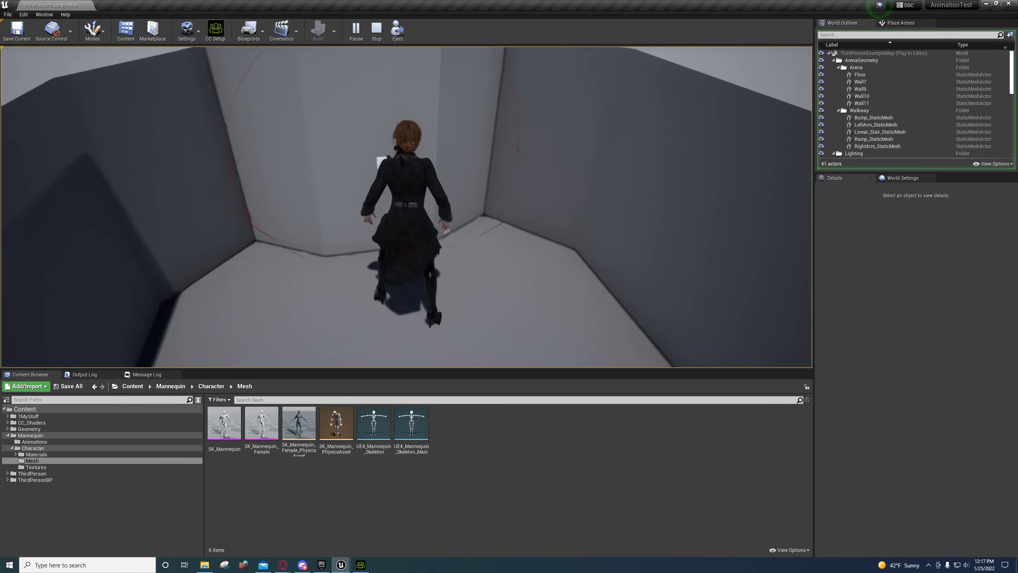
key("a")
key("d")
key("s")
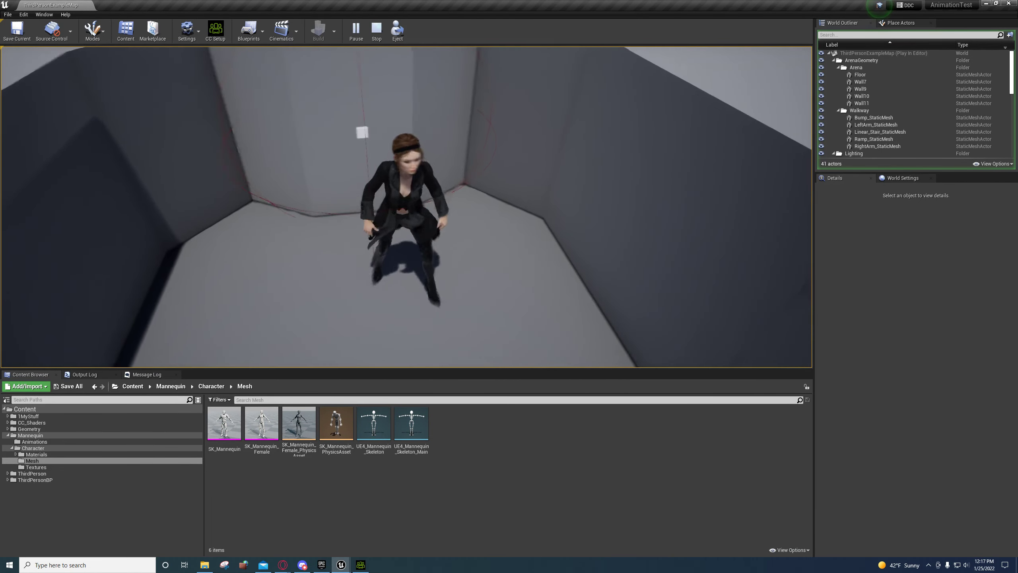
key("a")
key("w")
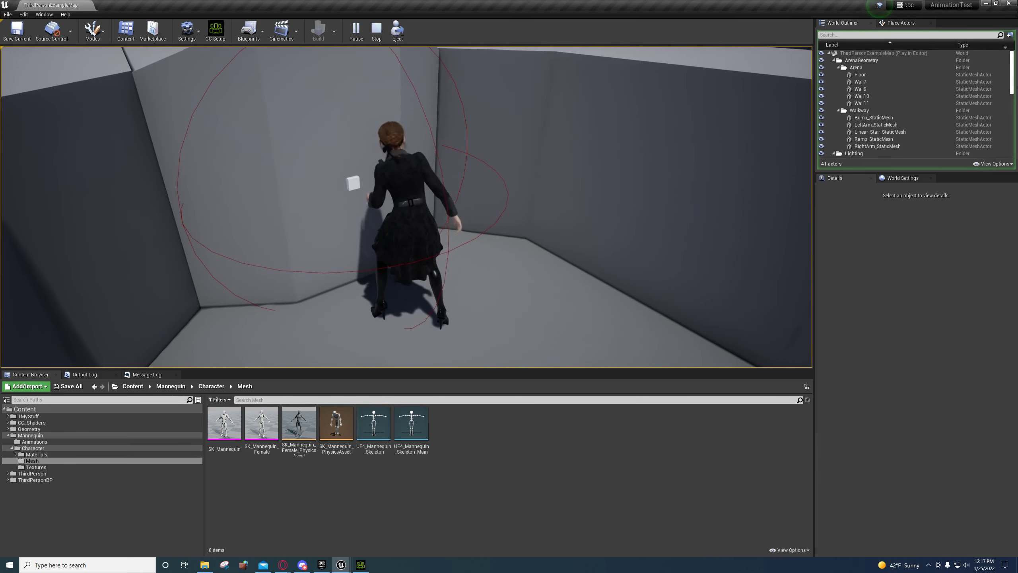
key("d")
key("w")
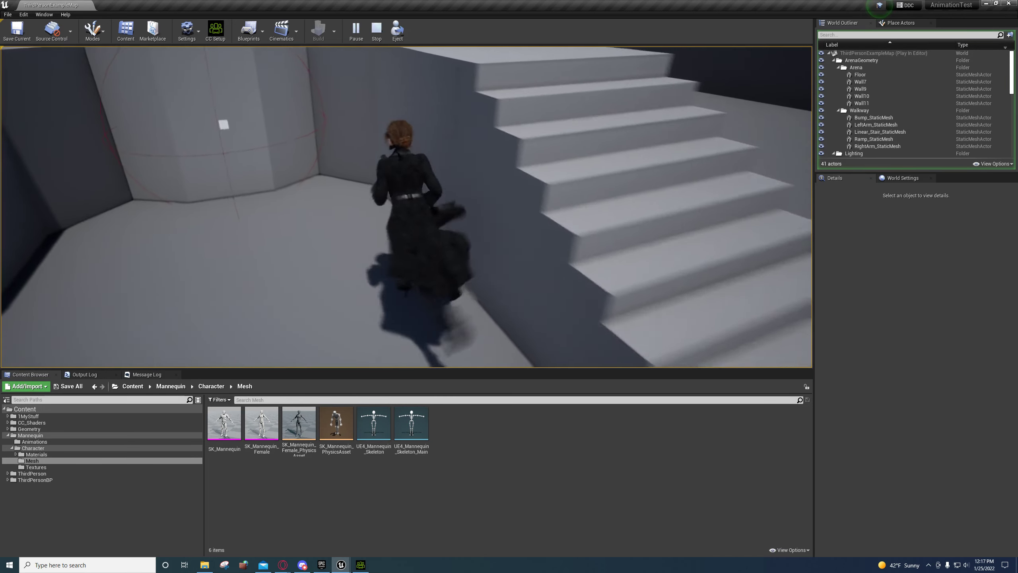
key("a")
key("w")
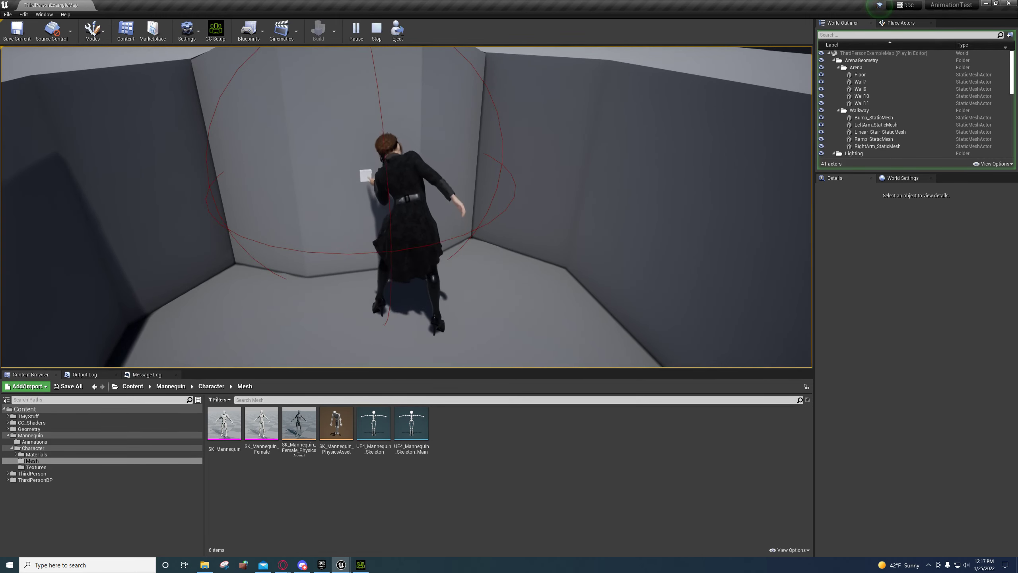
key("Escape")
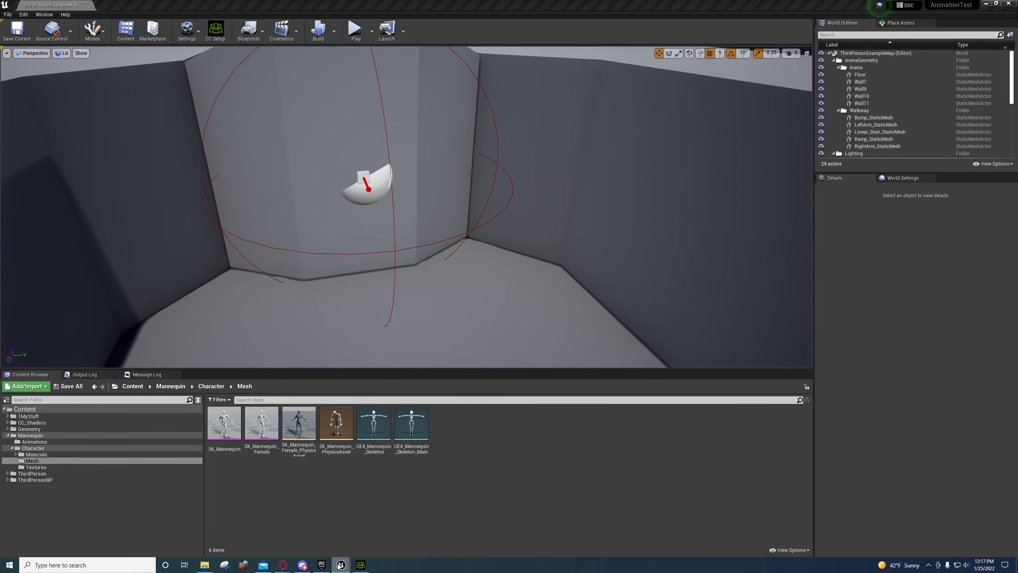
Step: Switch to the Asian_AnimBP animation blueprint and inspect the Two Bone IK node's settings in the AnimGraph
mouse_move(342, 564)
mouse_move(423, 535)
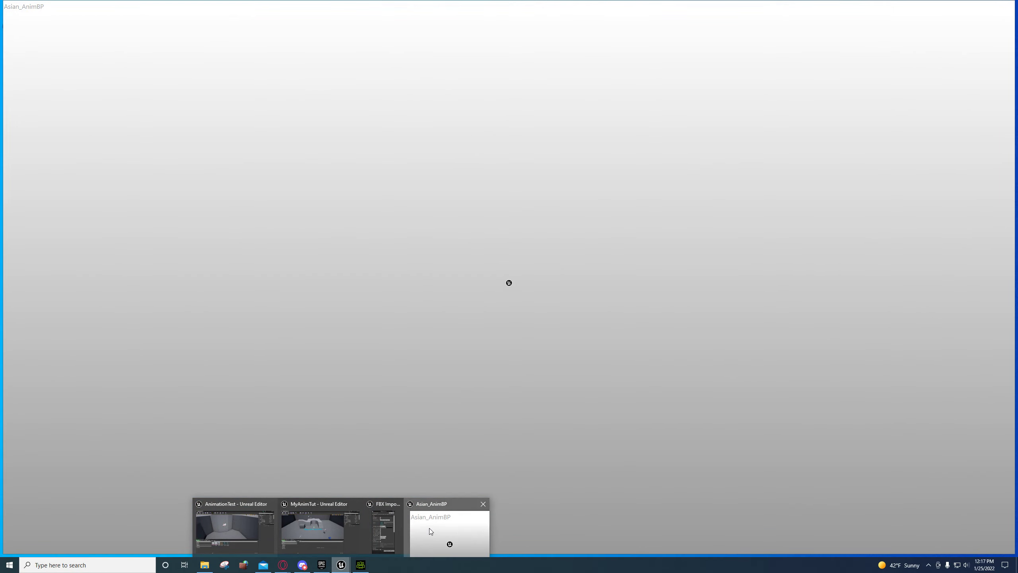
left_click(430, 528)
mouse_move(487, 352)
right_mouse_down()
mouse_move(494, 402)
mouse_move(492, 366)
right_mouse_up()
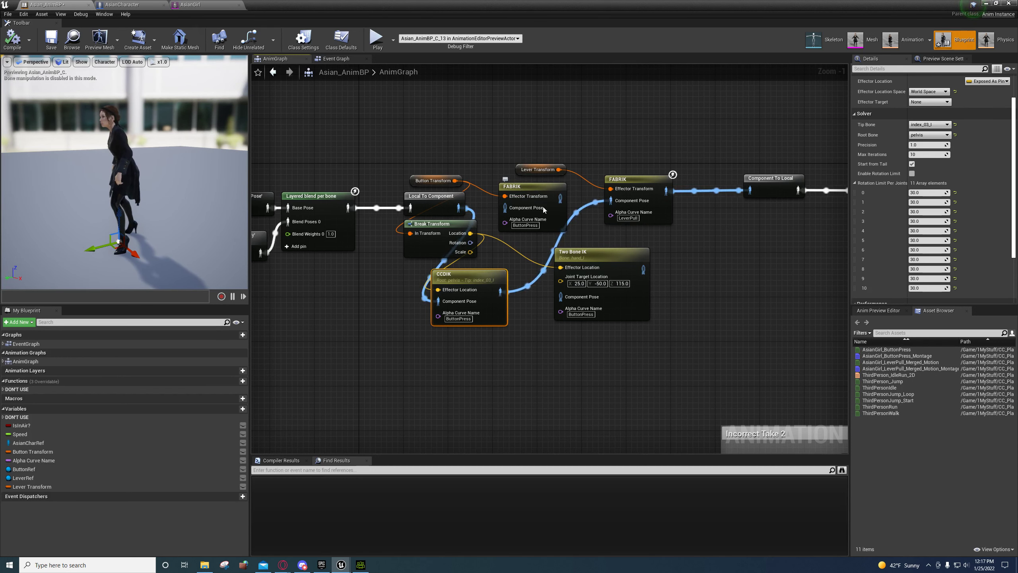
left_click(594, 283)
right_click_drag(591, 239, 523, 225)
right_click_drag(478, 252, 481, 284)
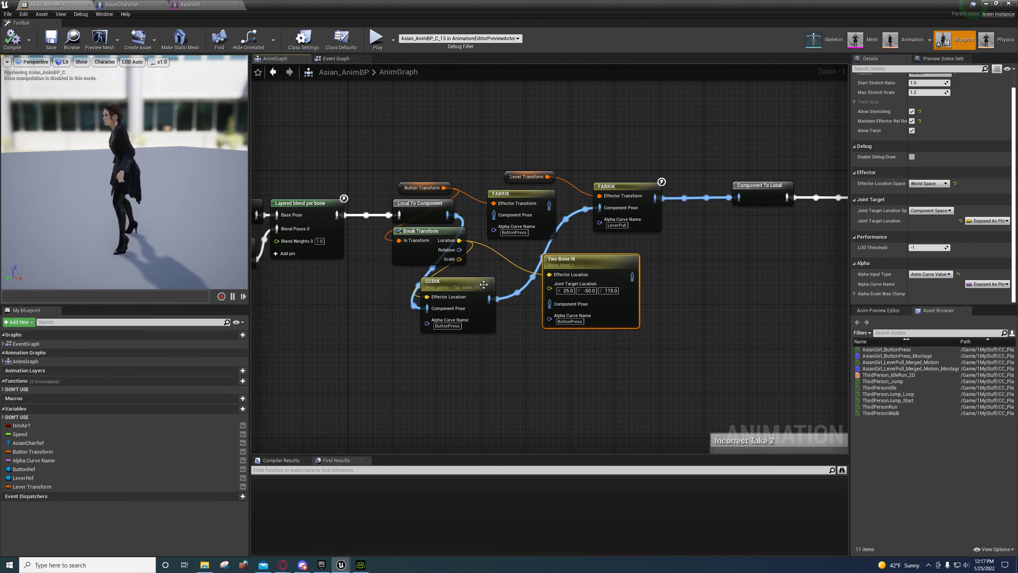
Step: Set the CCDIK node's Root Bone to clavicle_l, then compile and save the animation blueprint
left_click(481, 284)
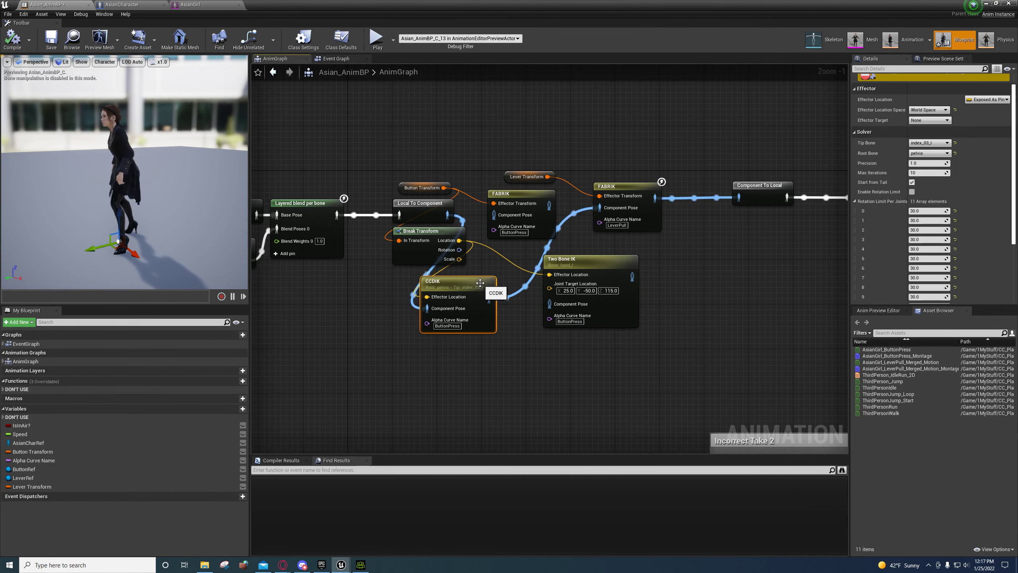
left_click(929, 154)
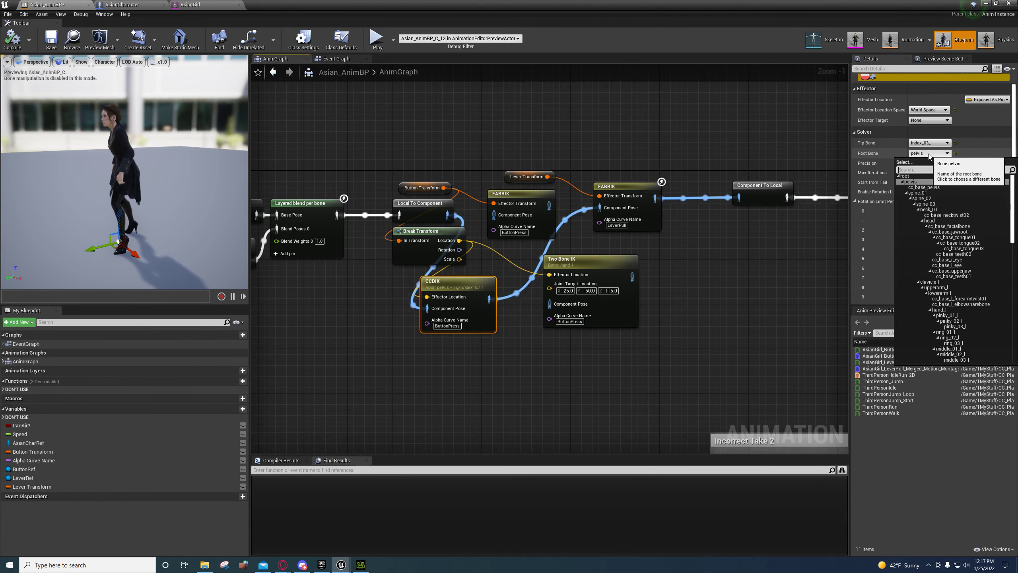
left_click(931, 283)
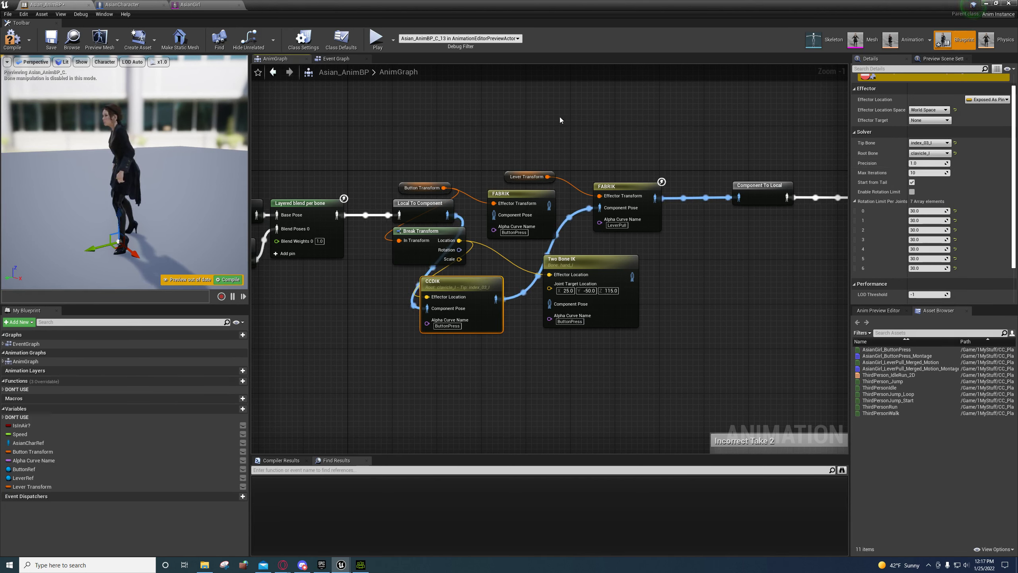
left_click(228, 279)
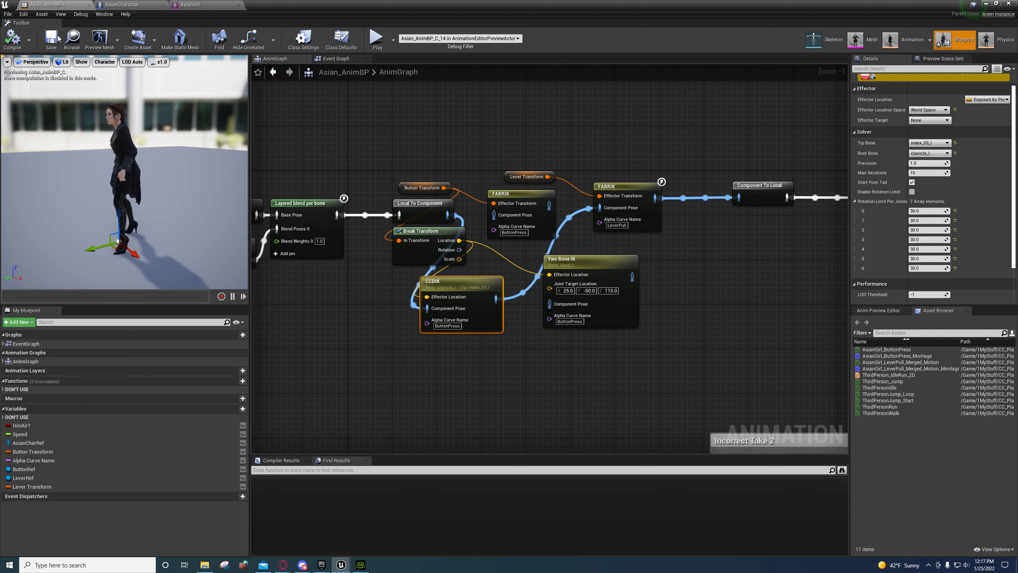
left_click(52, 39)
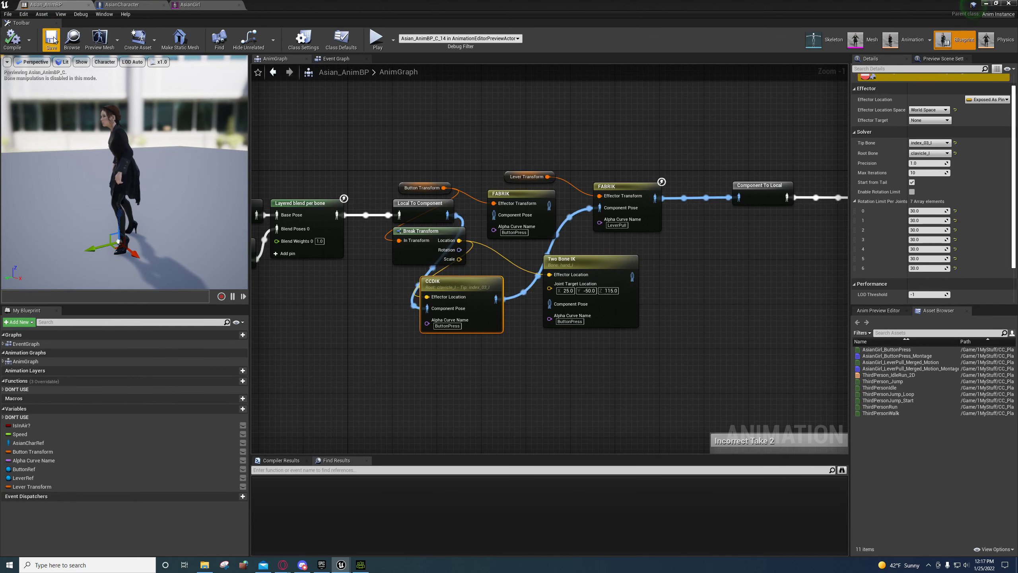
right_click_drag(534, 350, 519, 367)
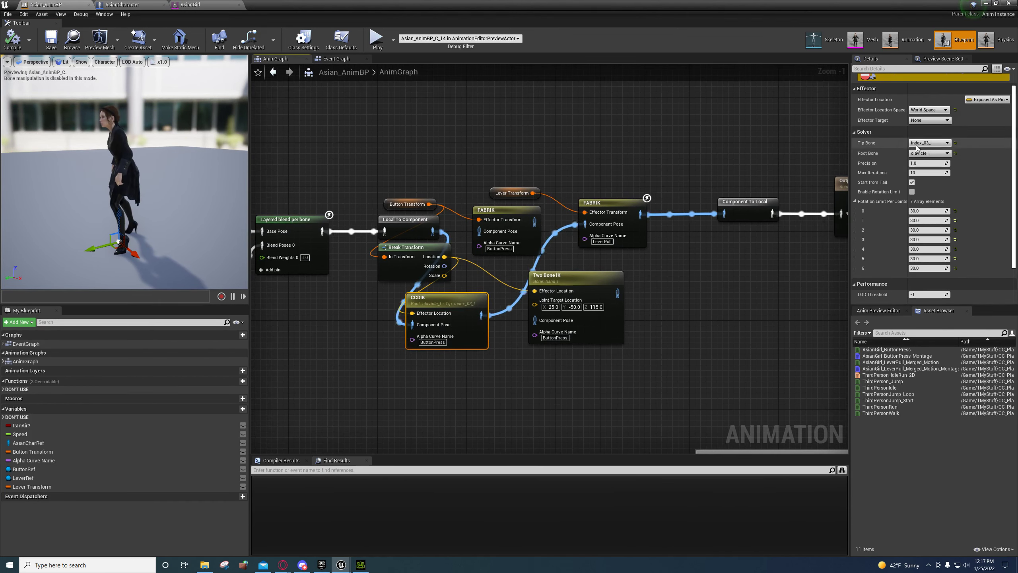
Step: Play the level, run the character to the wall button, test the button press with the CCDIK setup, and end the session
left_click(985, 4)
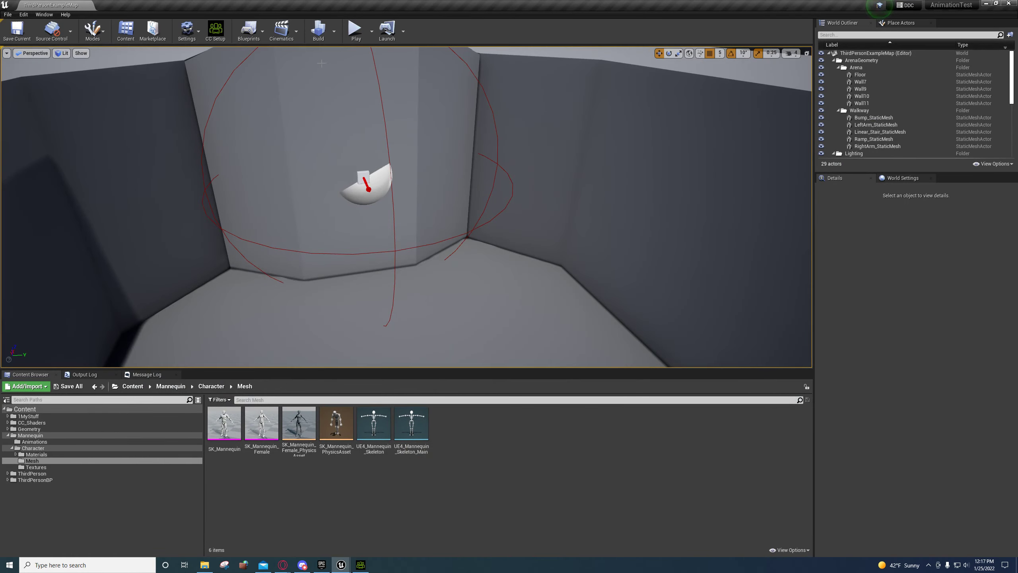
left_click(355, 30)
key("w")
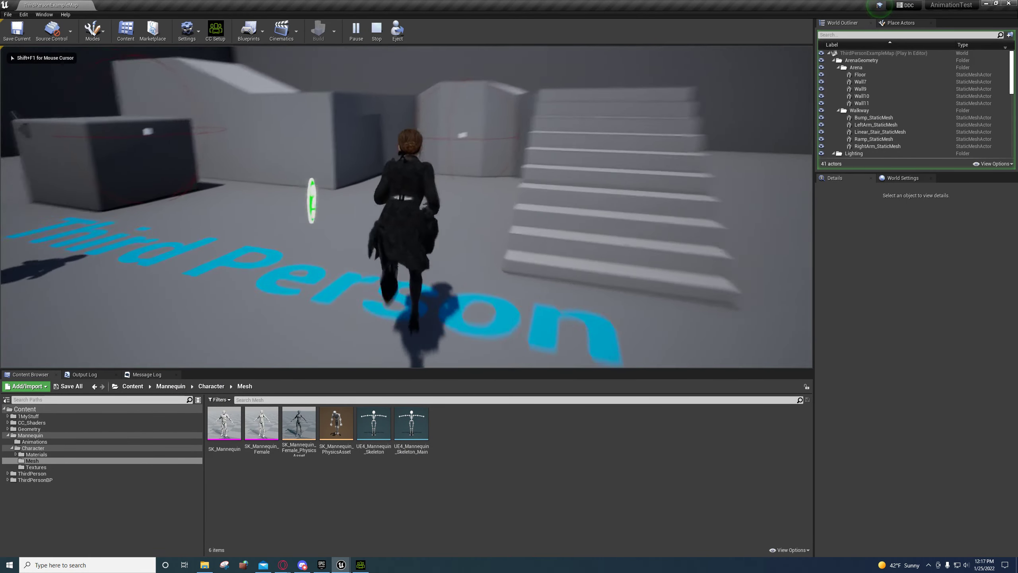
key("a")
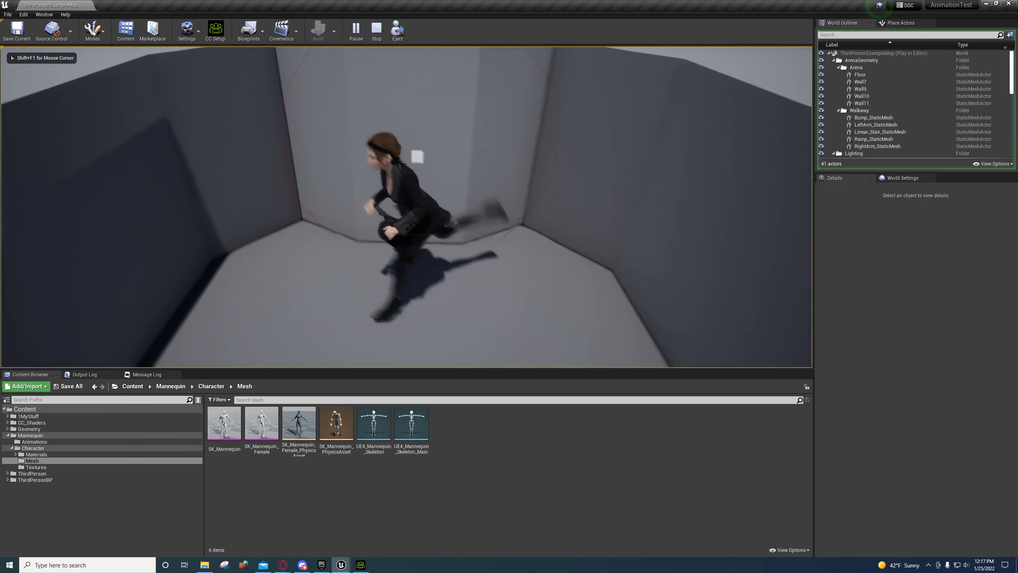
key("w")
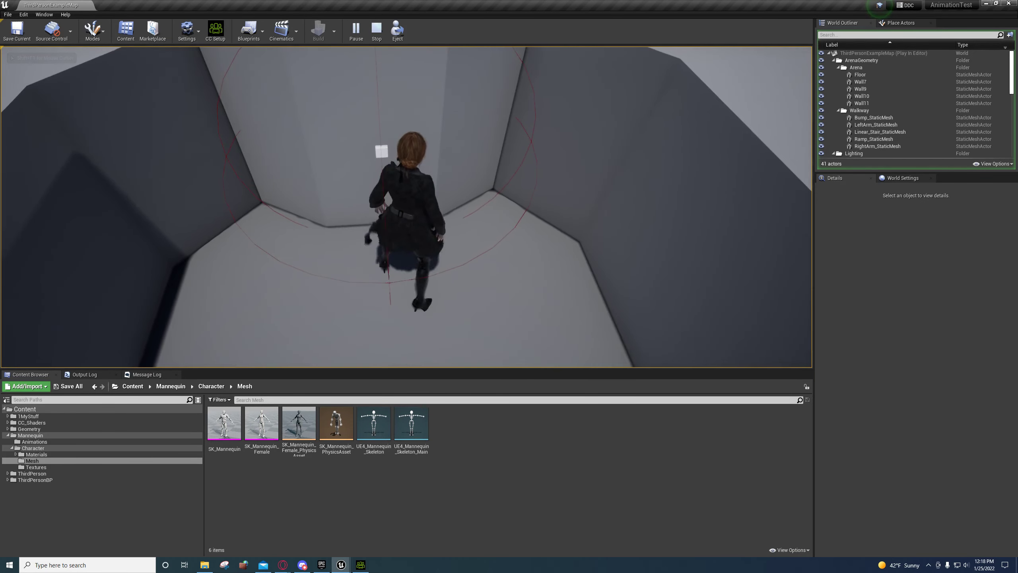
key("e")
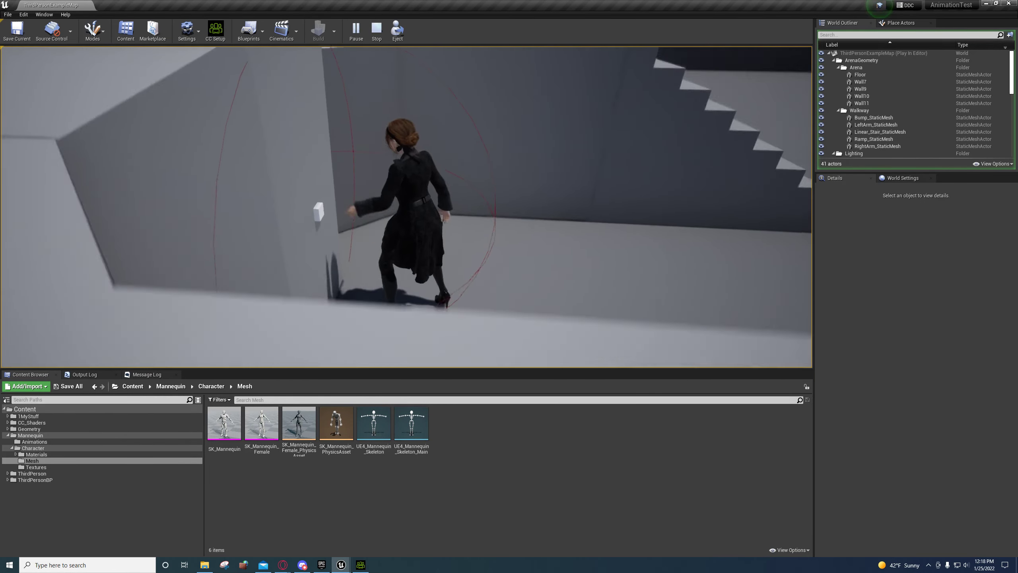
key("s")
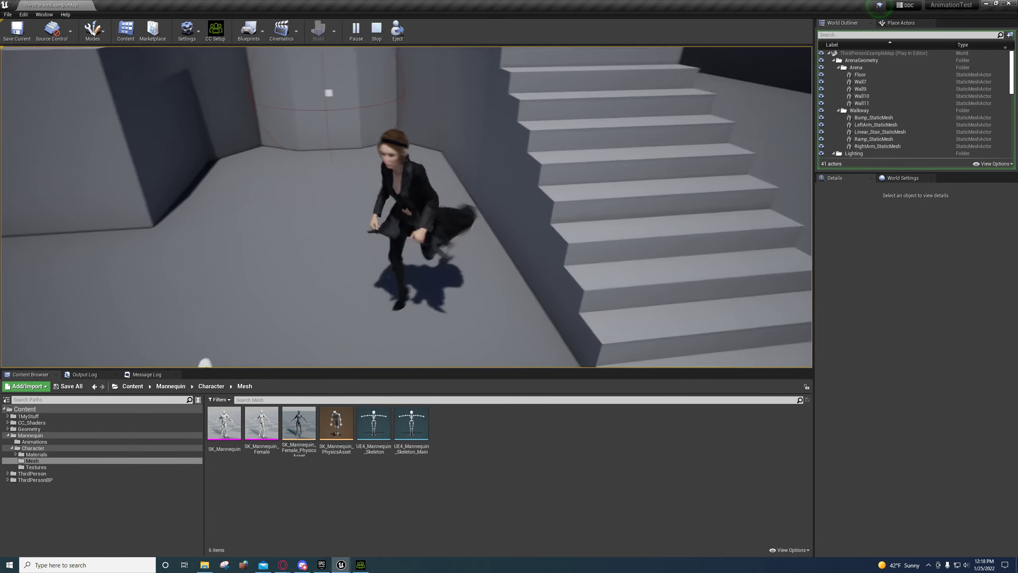
key("Escape")
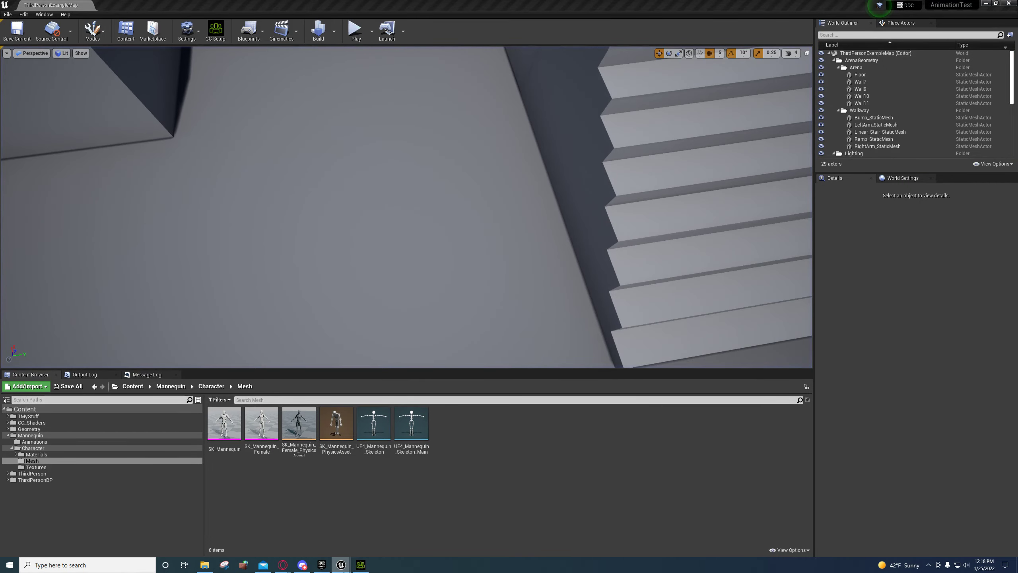
Step: In Asian_AnimBP, route the pose from Local To Component through the ButtonPress FABRIK node into the LeverPull FABRIK node, bypassing CCDIK
mouse_move(341, 564)
left_click(447, 525)
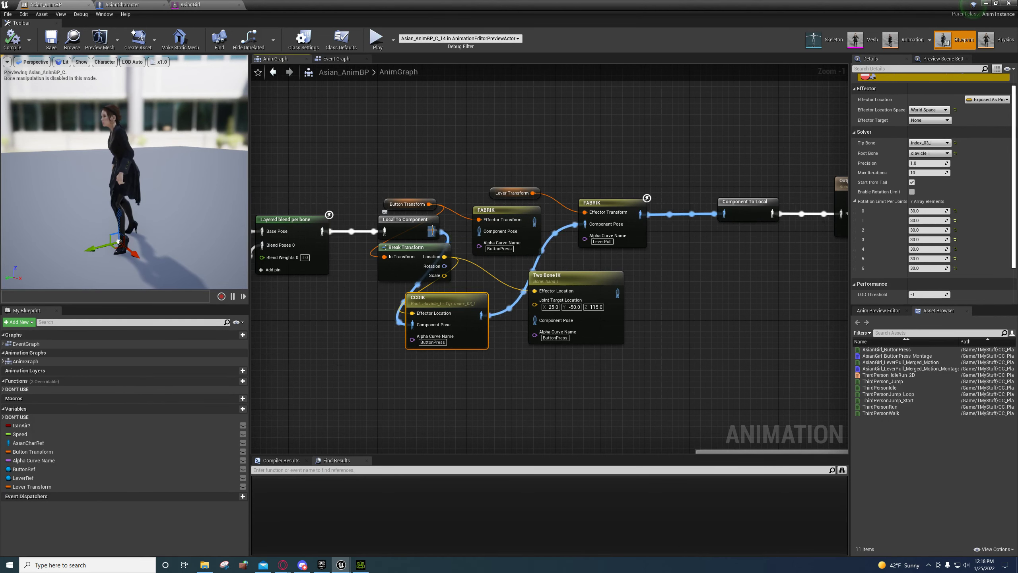
left_click_drag(495, 234, 509, 233)
left_click_drag(608, 229, 607, 228)
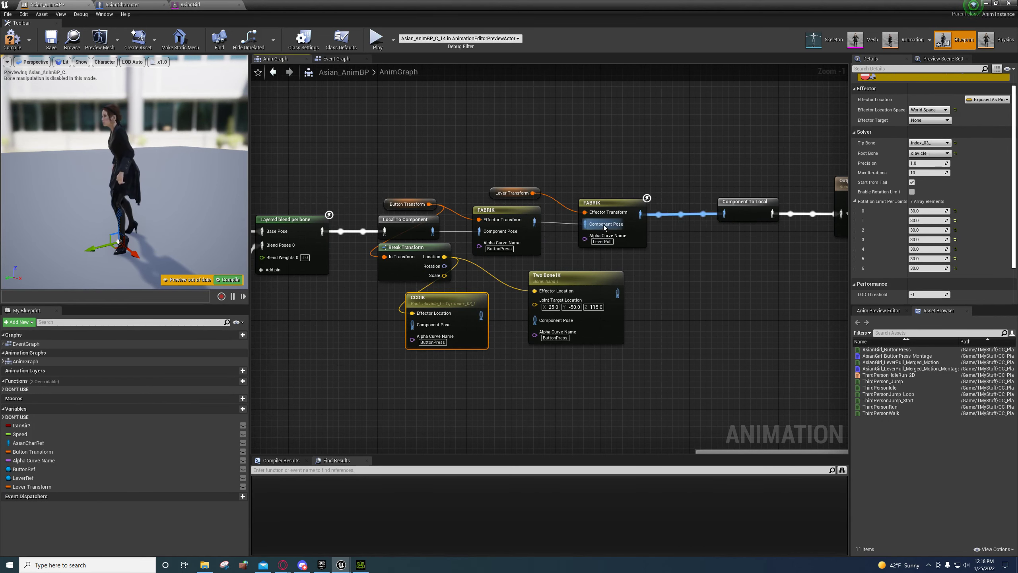
Step: Play the level, run the character to the wall button, and test the button press with the FABRIK setup
left_click(986, 3)
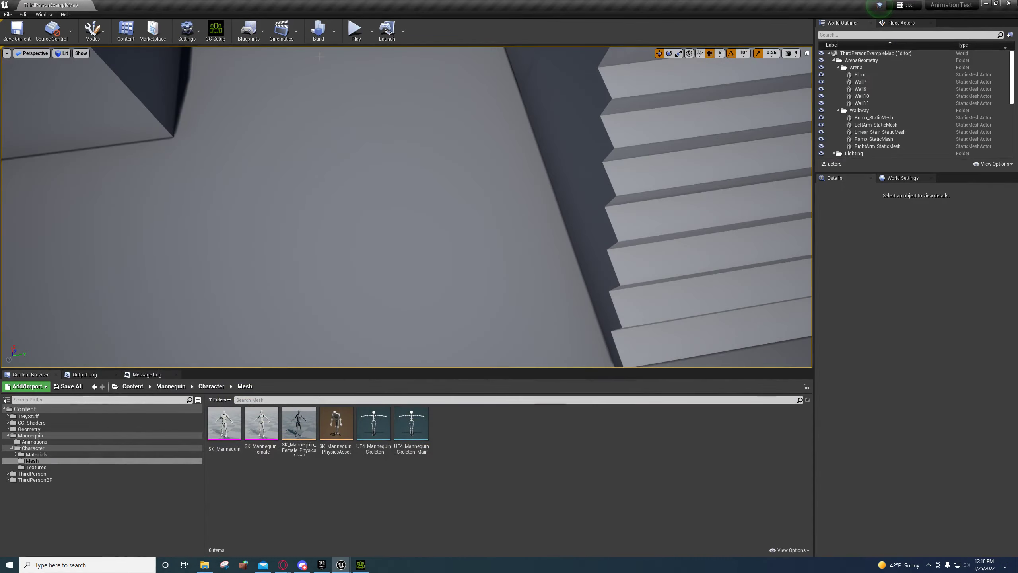
left_click(356, 30)
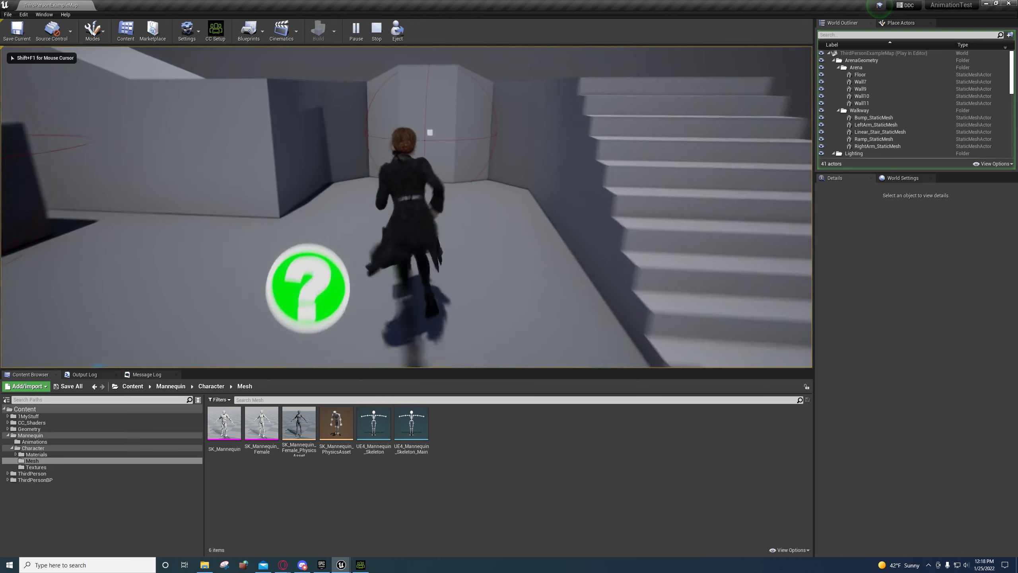
key("w")
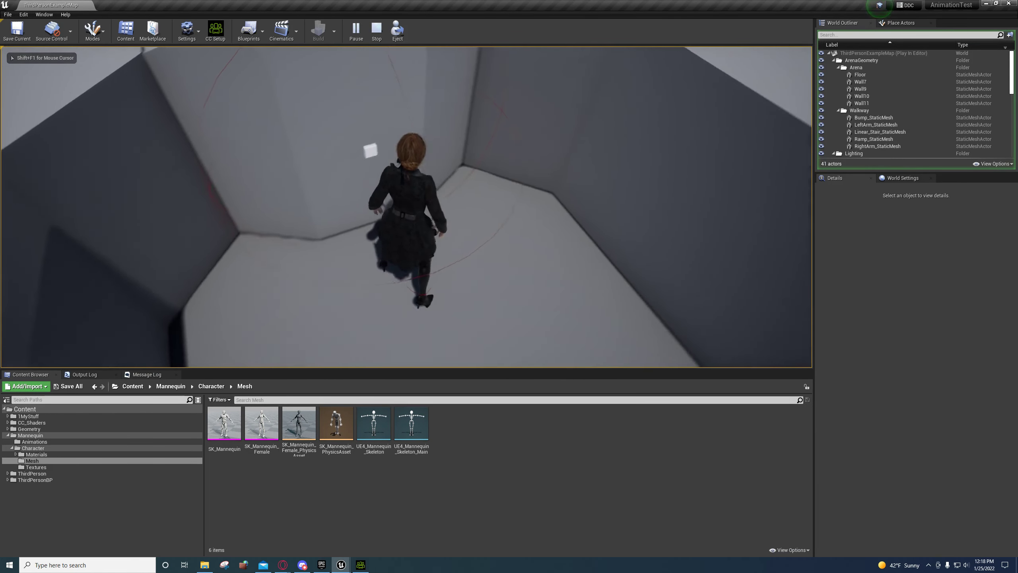
key("w")
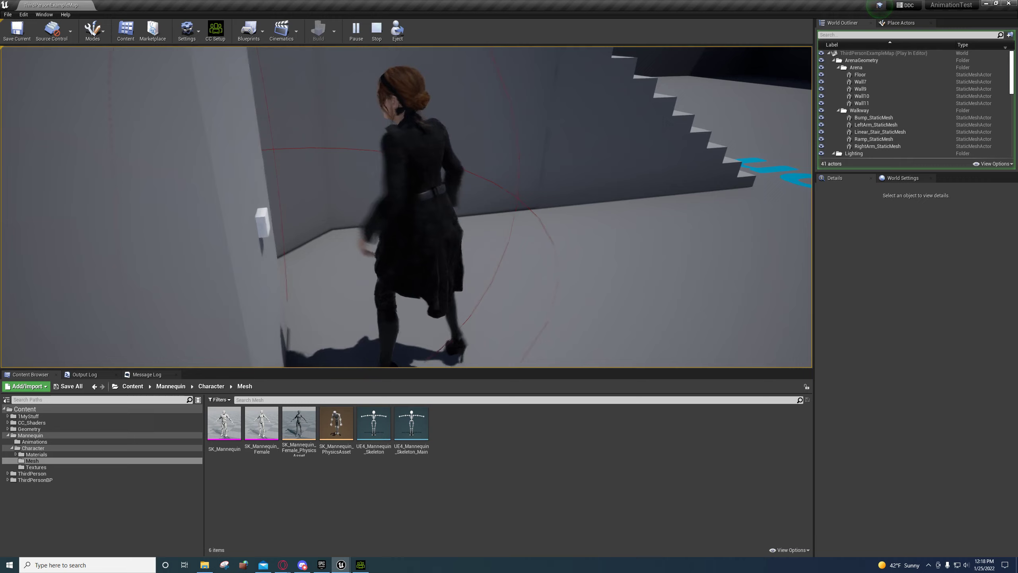
Step: Run the character to the lever on the grey block and test the lever pull from different positions
key("w")
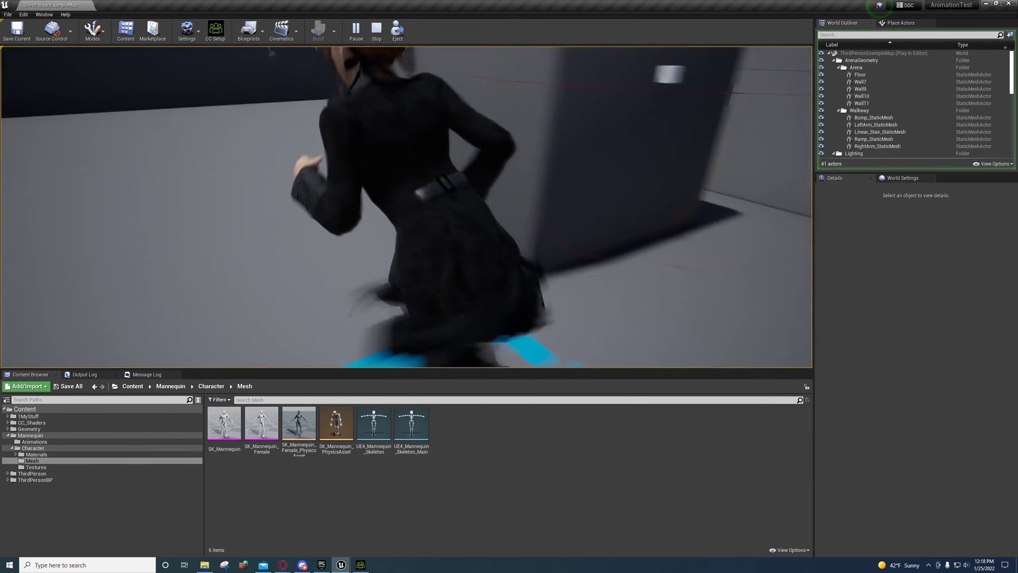
key("w")
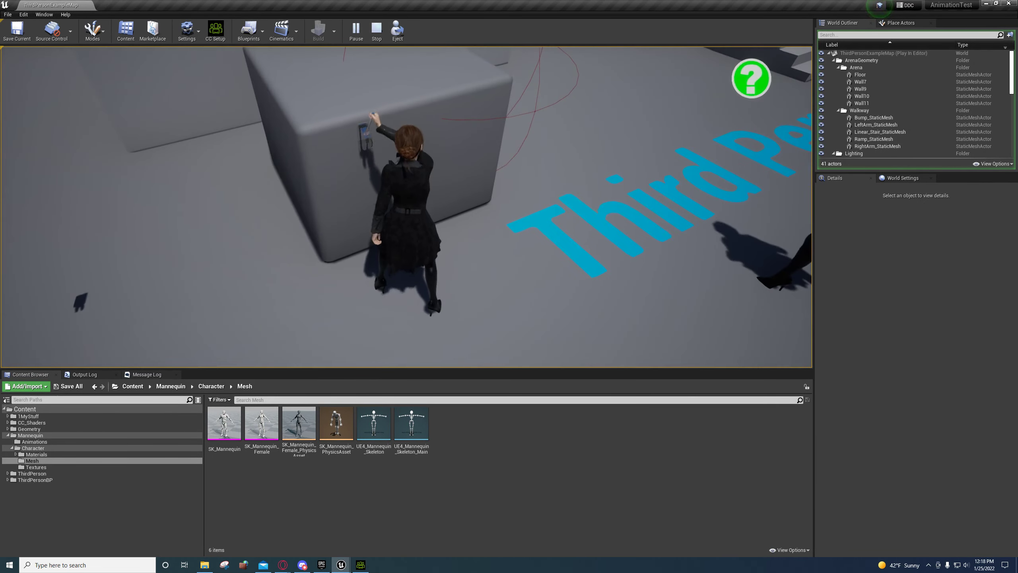
key("a")
key("d")
key("w")
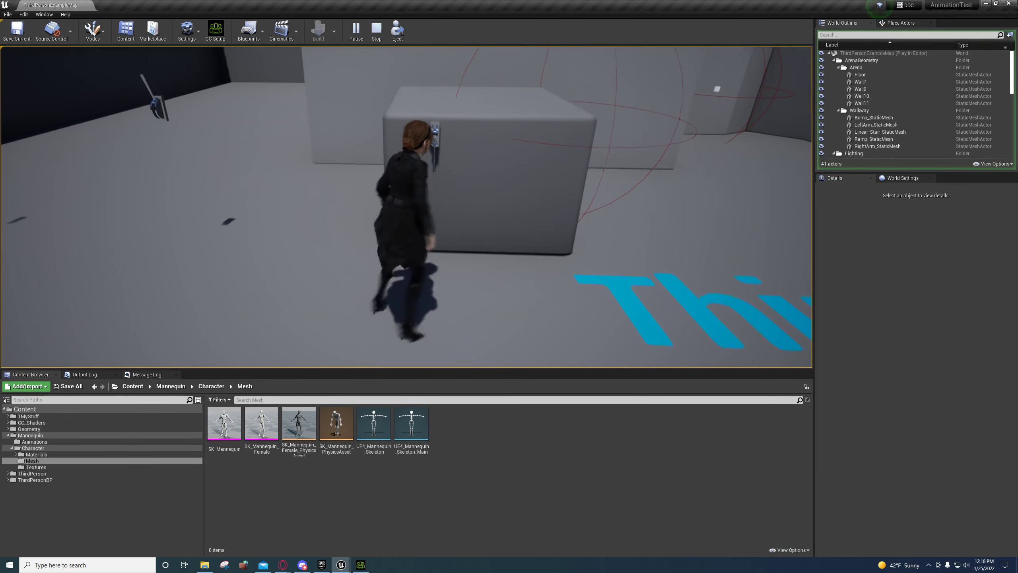
key("e")
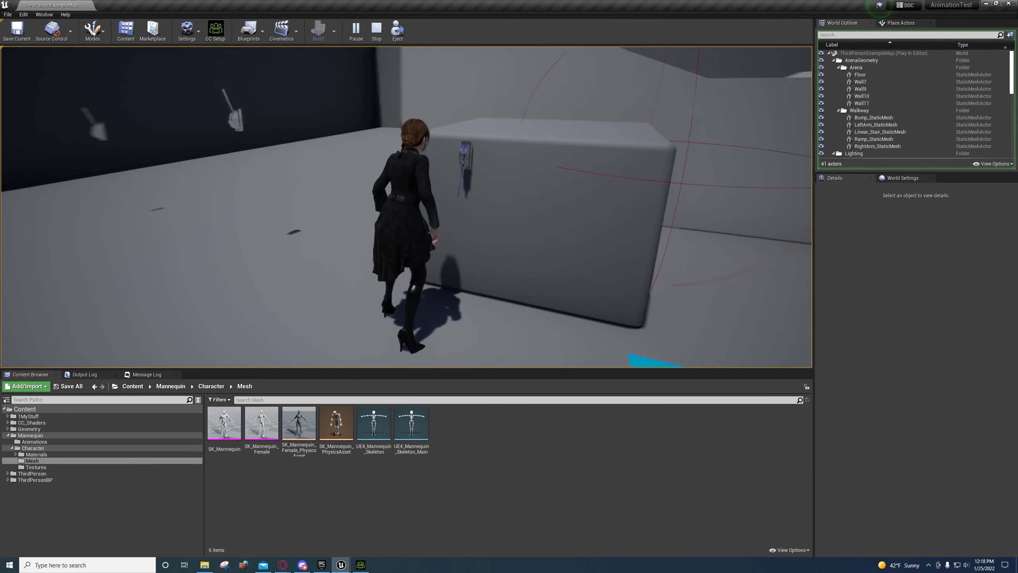
Step: Test the pull on the free-standing levers, run back toward the wall button, and end the play session
key("a")
key("w")
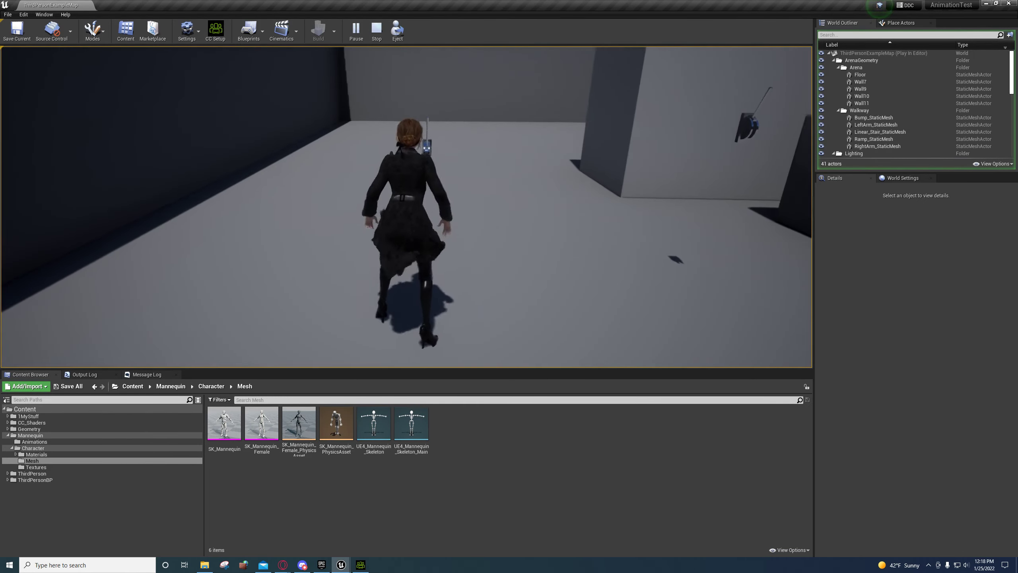
key("e")
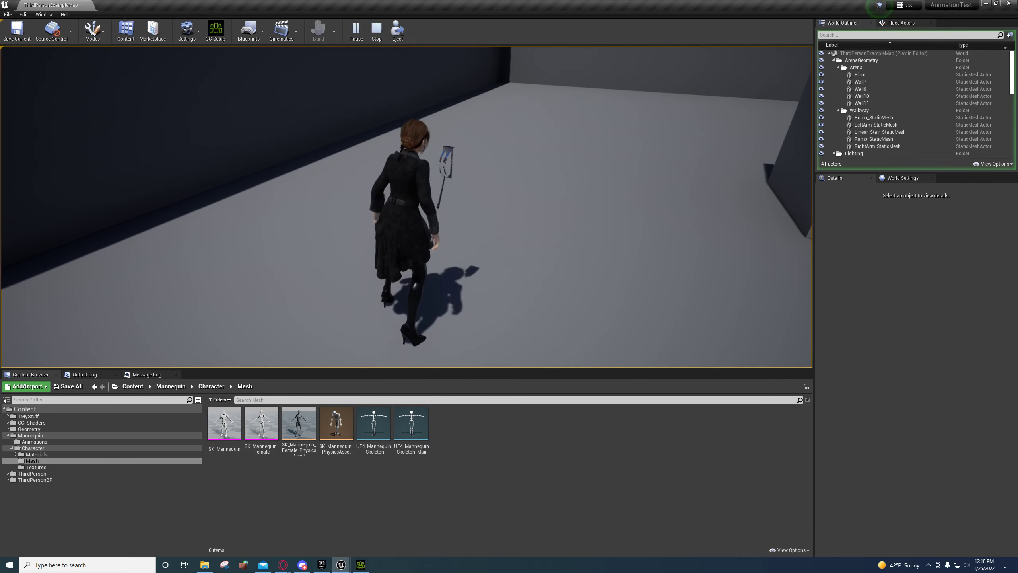
key("w")
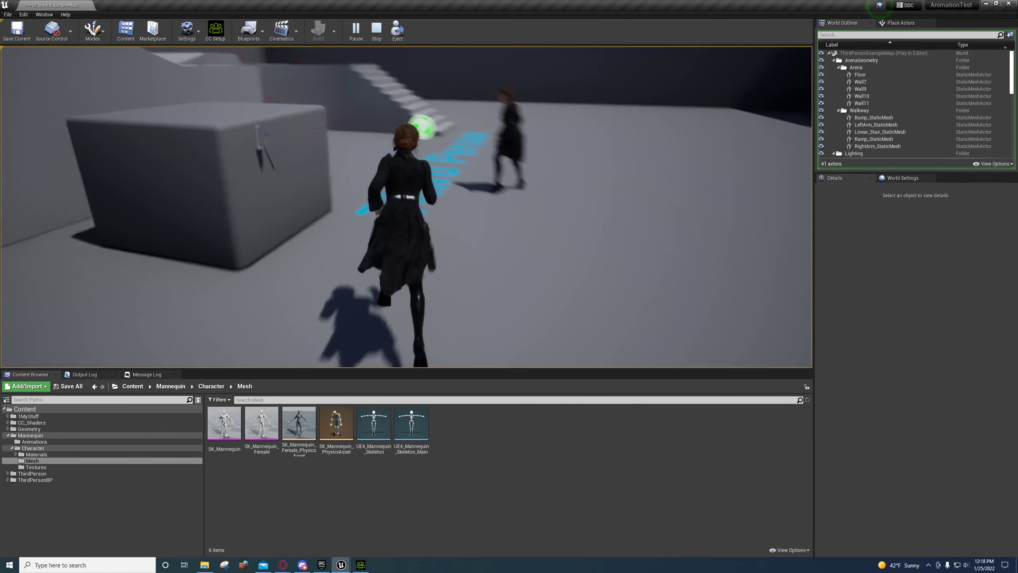
key("s")
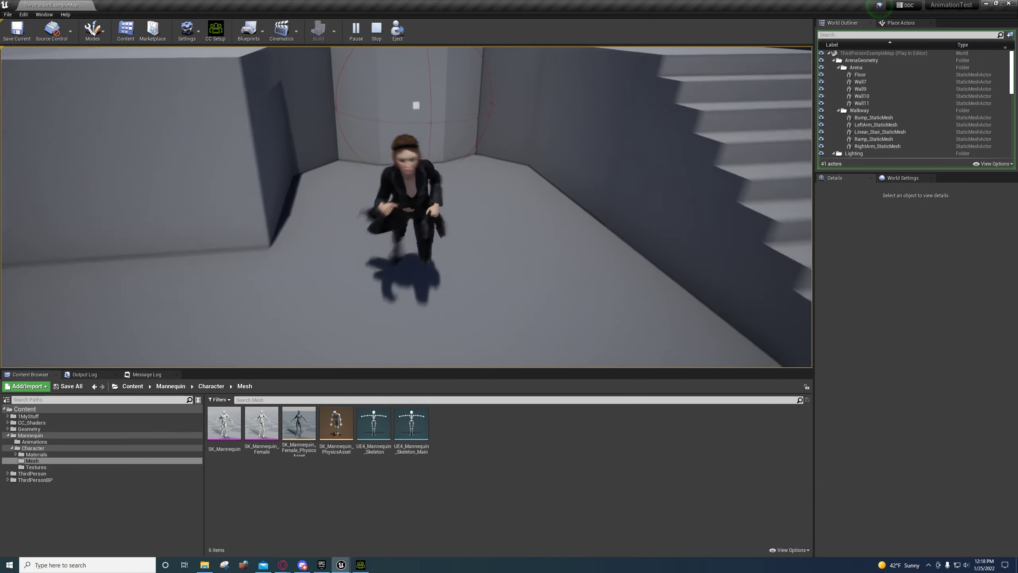
key("s")
key("Escape")
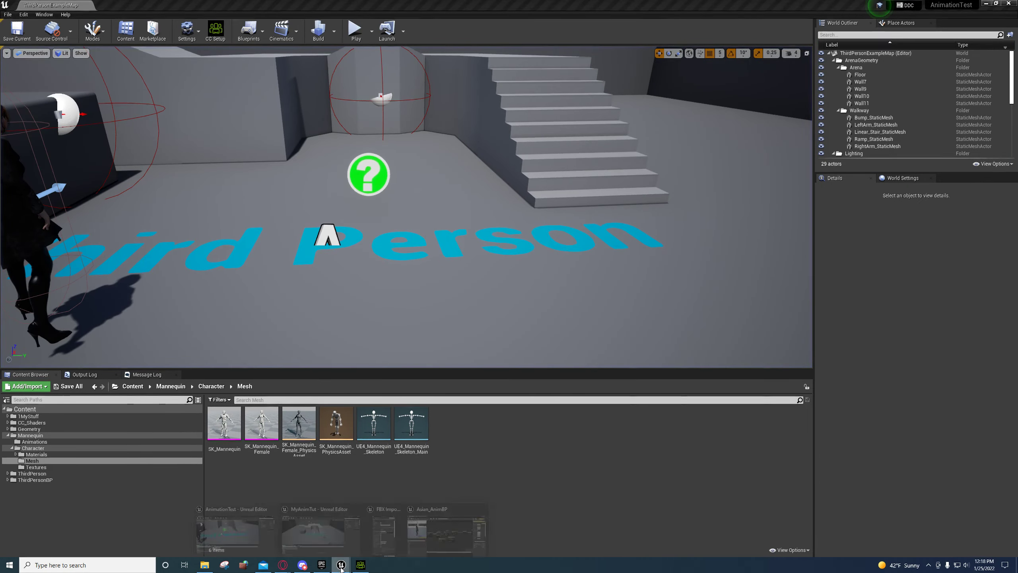
Step: In Asian_AnimBP, route the pose from Local To Component through the Two Bone IK node into the LeverPull FABRIK node
mouse_move(340, 566)
left_click(415, 537)
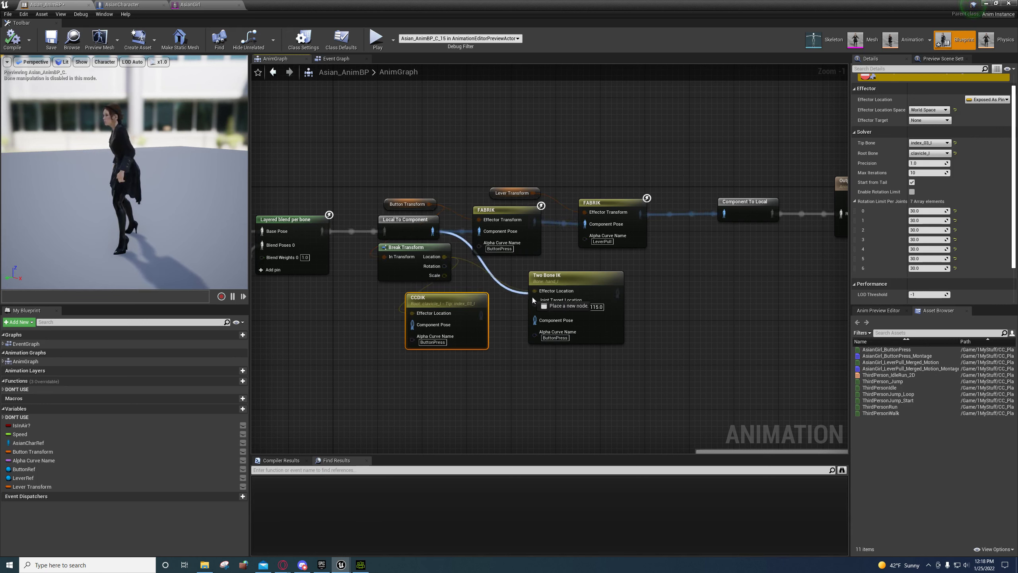
left_click_drag(541, 323, 541, 323)
left_click_drag(620, 292, 586, 229)
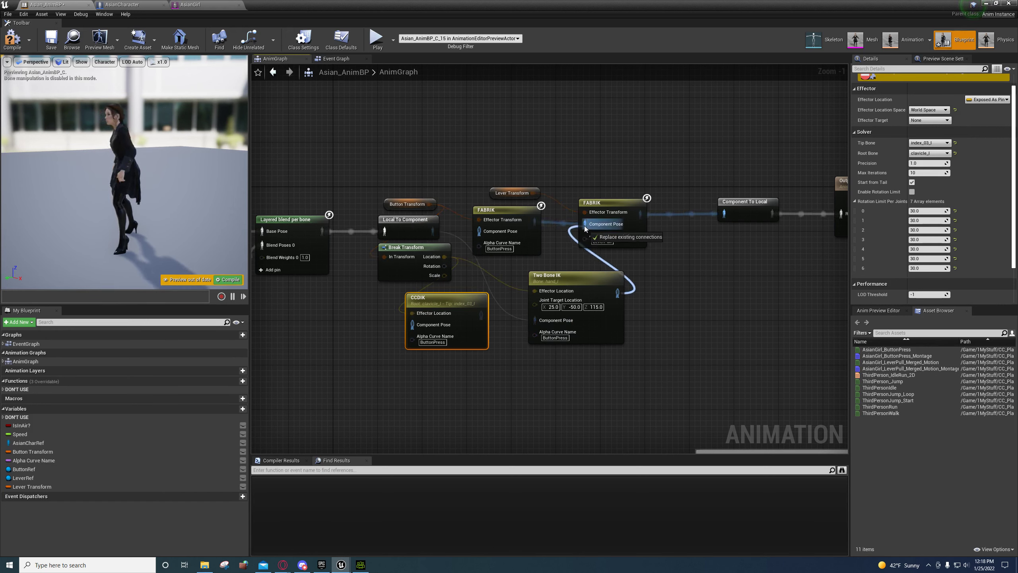
Step: Play the level, run the character to the wall button, test the press with the Two Bone IK setup, and end the session
left_click(983, 4)
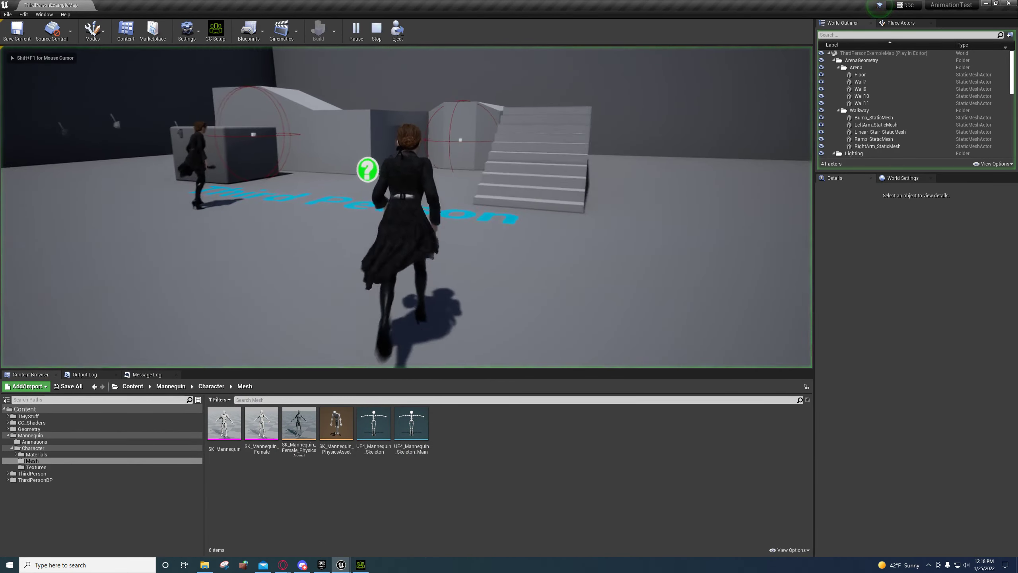
key("w")
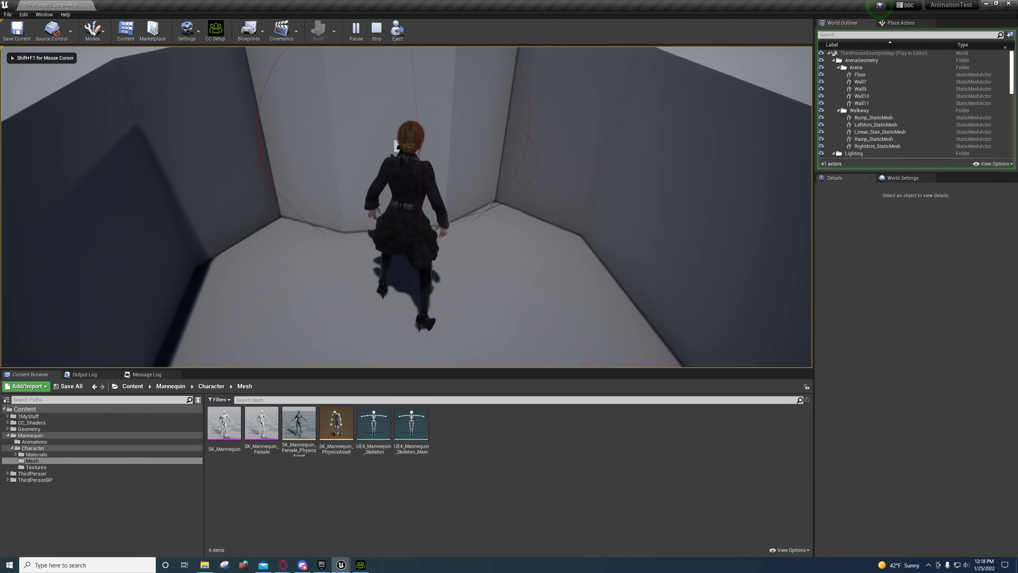
key("w")
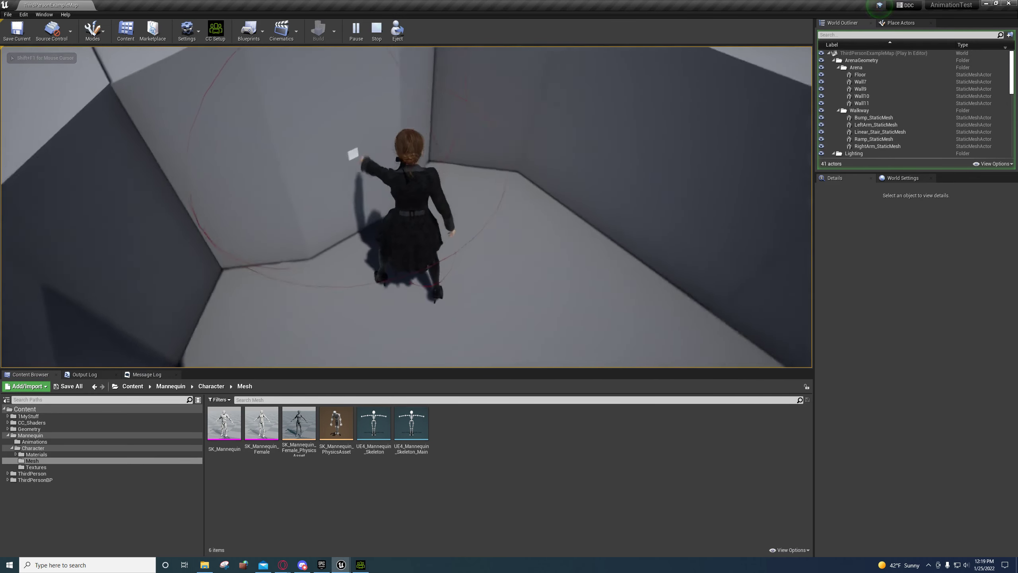
key("e")
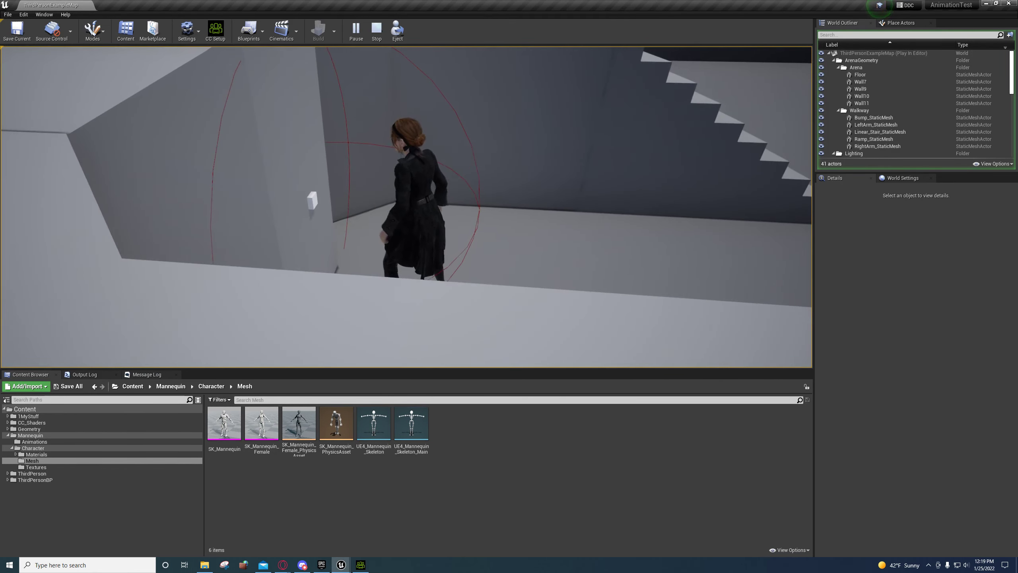
key("e")
key("w")
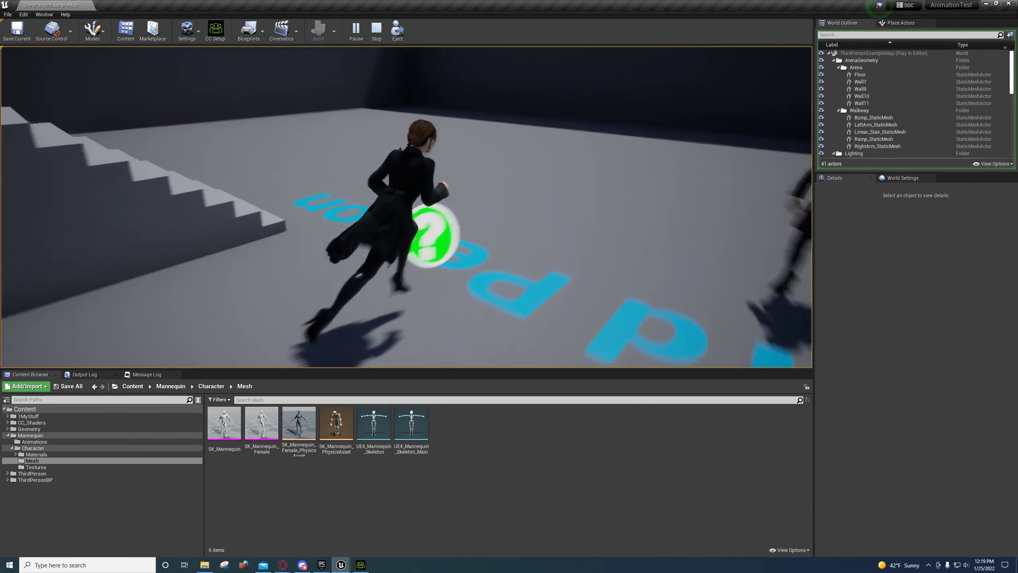
key("d")
key("s")
key("w")
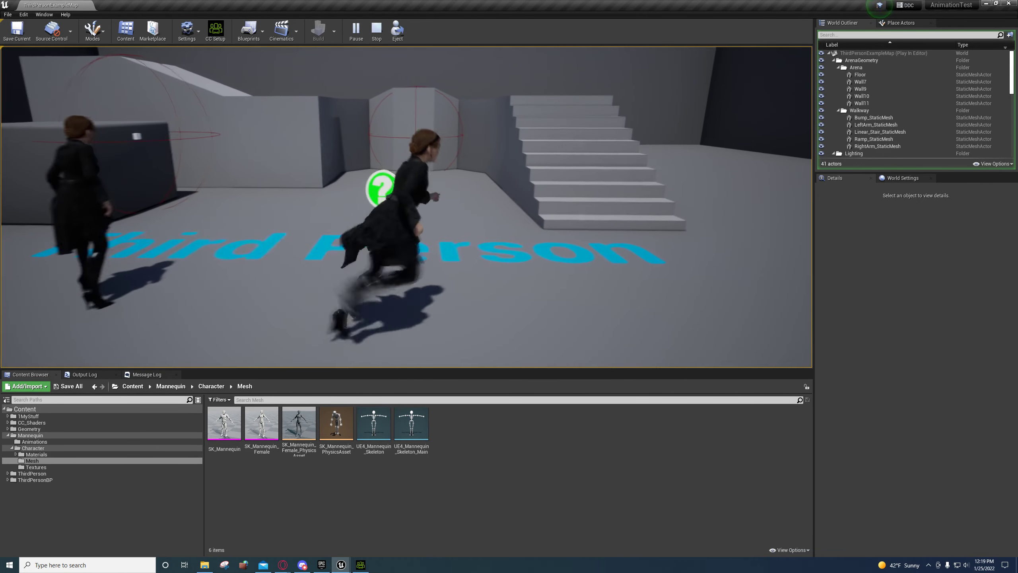
key("Escape")
Step: Return to Asian_AnimBP and inspect the settings of the Two Bone IK node and the ButtonPress FABRIK node
mouse_move(341, 565)
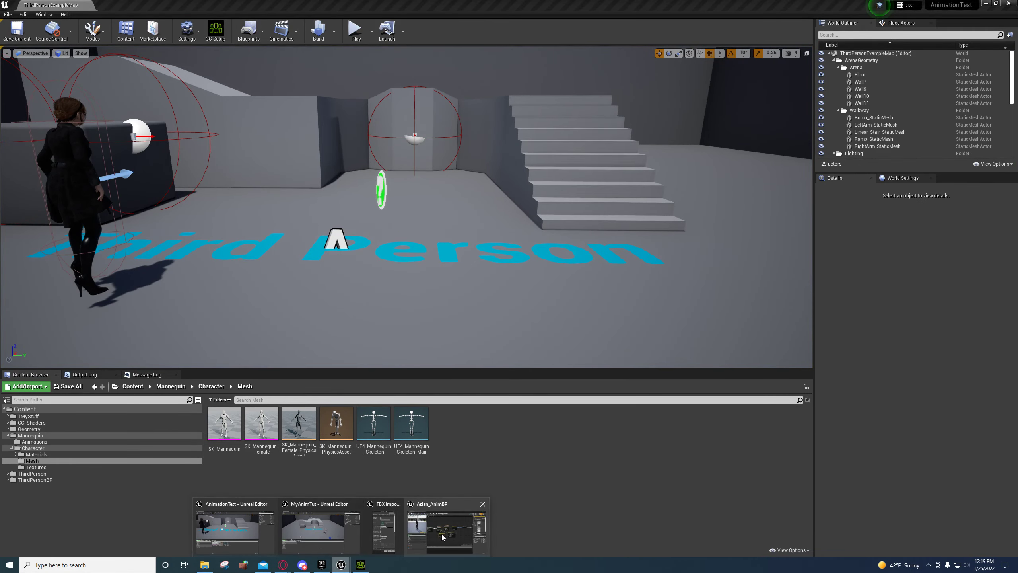
left_click(447, 527)
left_click(562, 276)
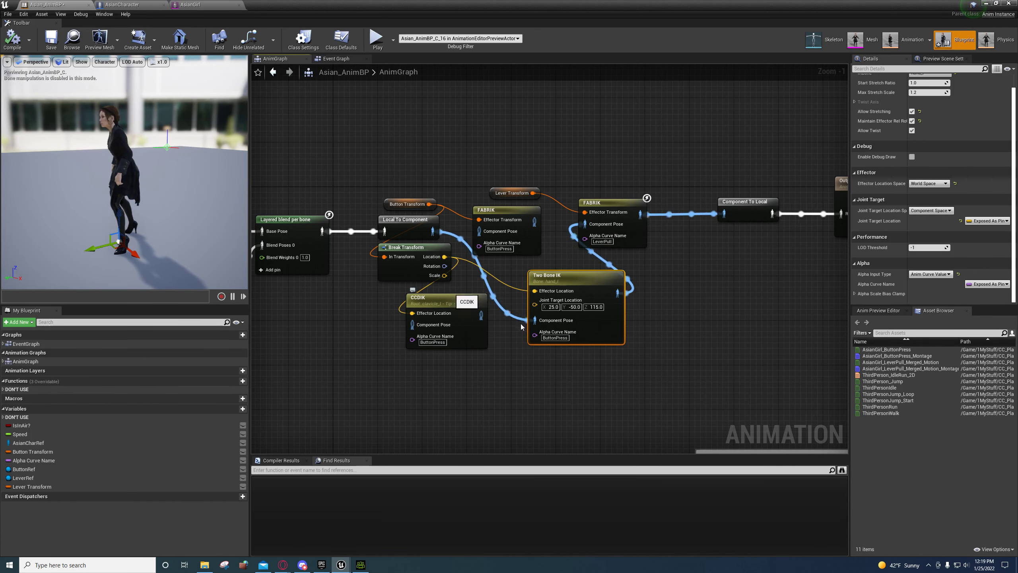
right_click_drag(666, 314, 568, 287)
right_click_drag(475, 255, 598, 261)
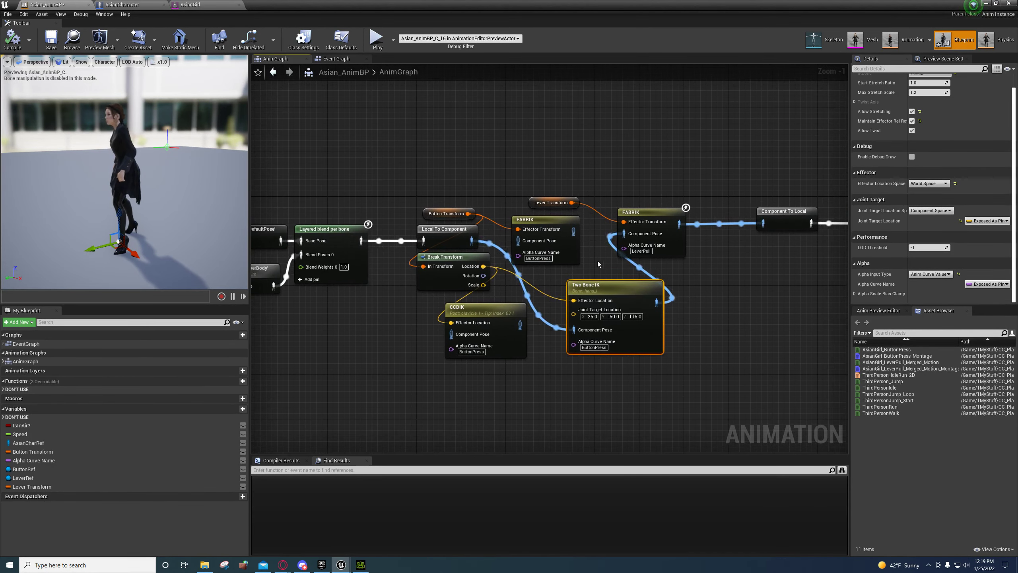
left_click(557, 222)
right_click_drag(592, 254, 603, 232)
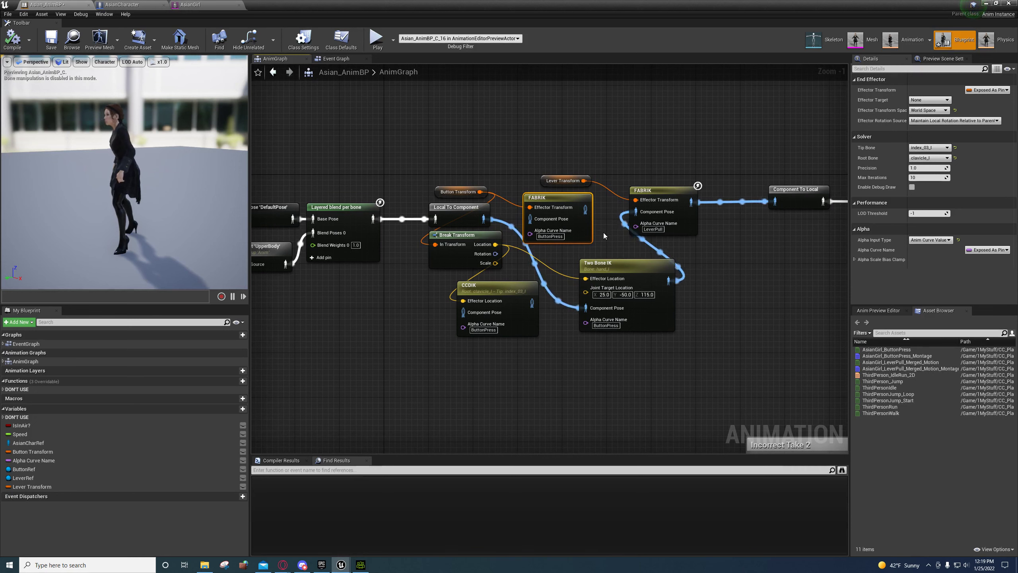
Step: Examine how the Default state machine is cached as DefaultPose and reused ahead of the Layered blend per bone node
right_click_drag(524, 285, 829, 289)
right_click_drag(659, 307, 592, 301)
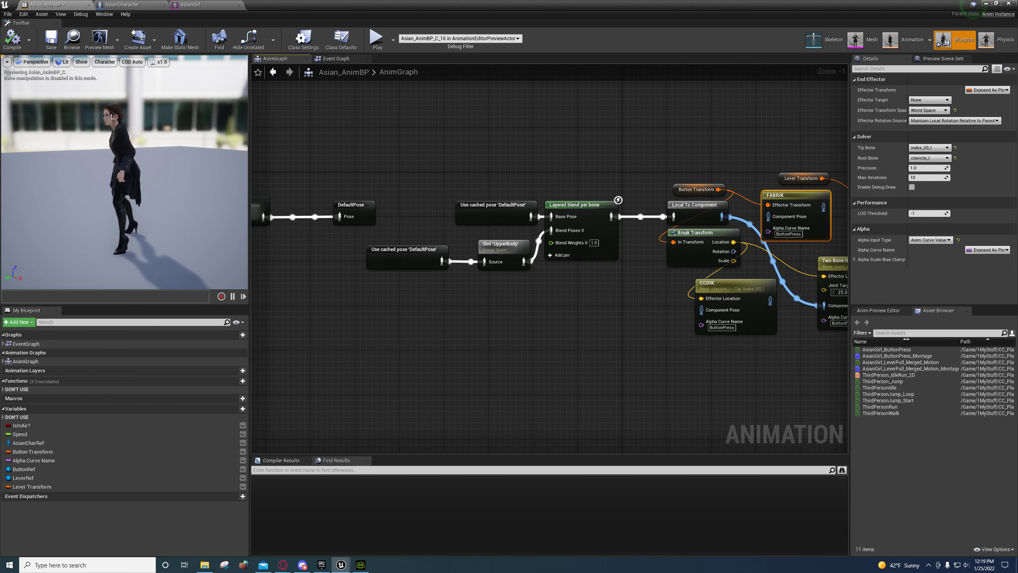
right_click_drag(520, 323, 595, 343)
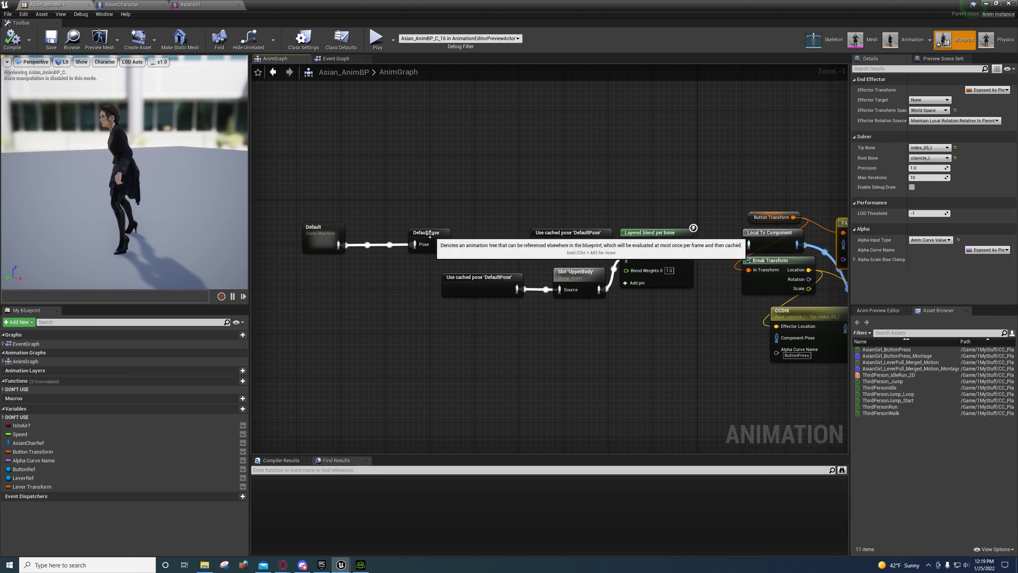
right_click_drag(438, 237, 295, 214)
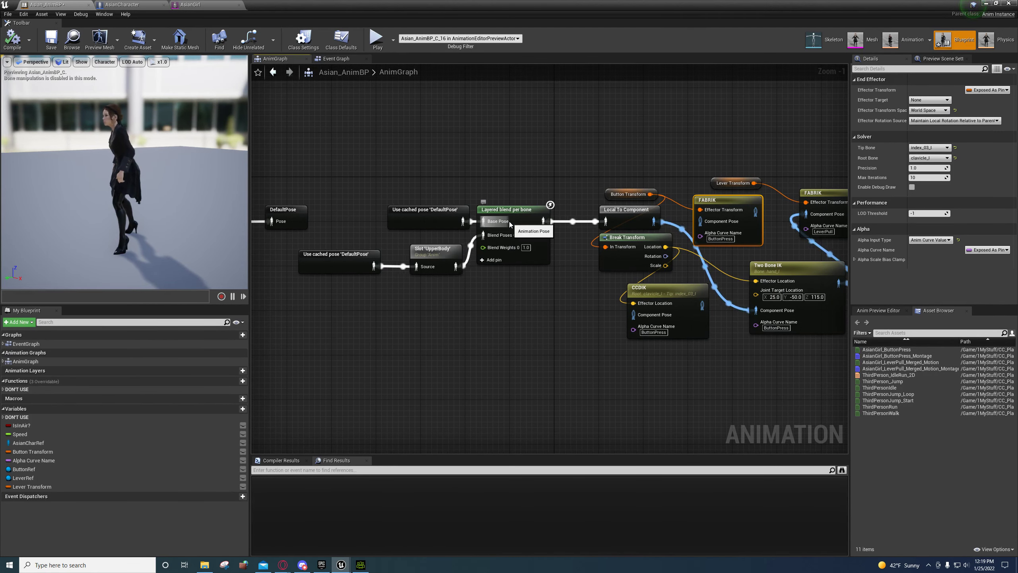
right_click_drag(425, 268, 527, 257)
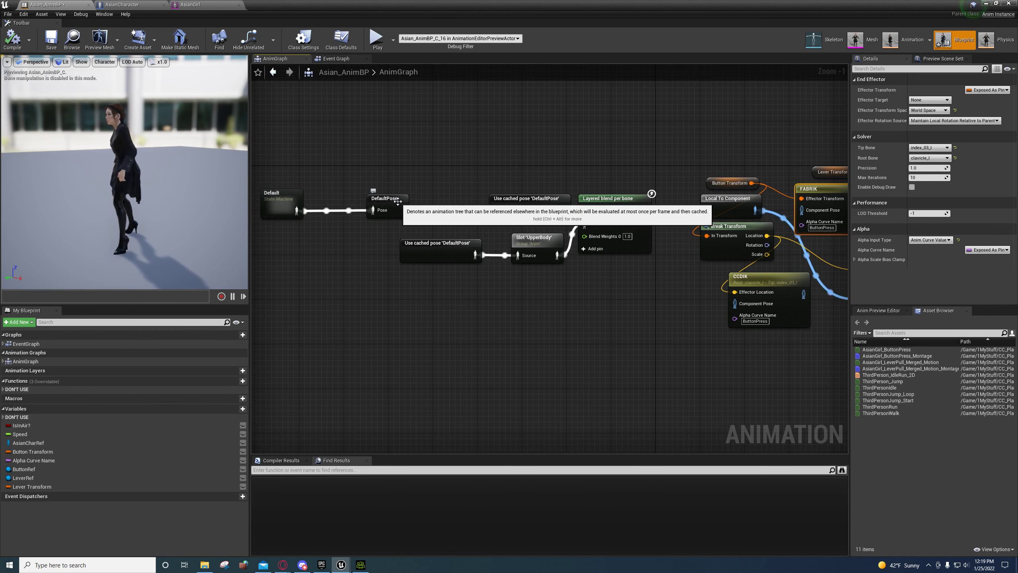
right_click_drag(621, 306, 580, 358)
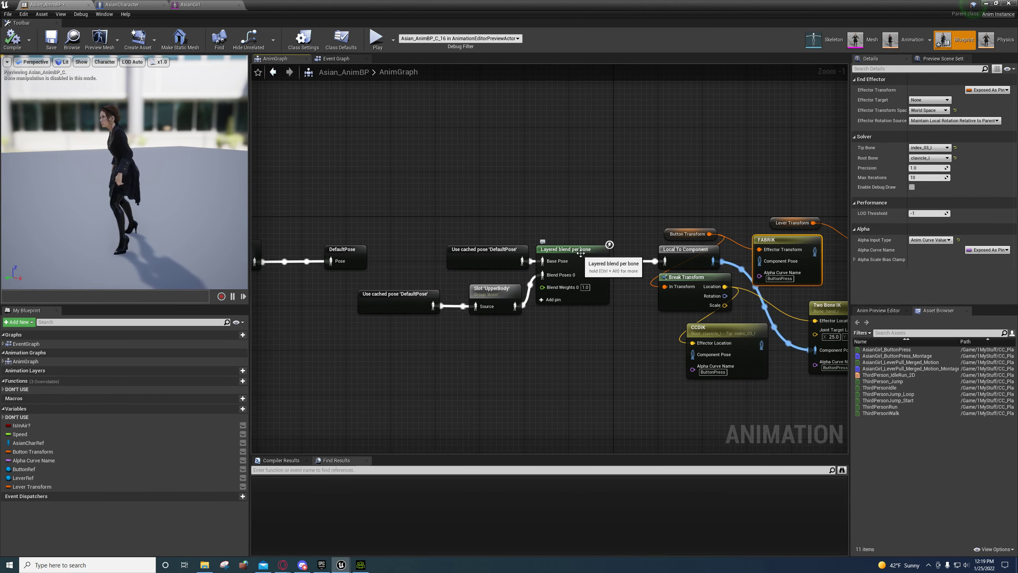
right_click_drag(557, 328, 620, 288)
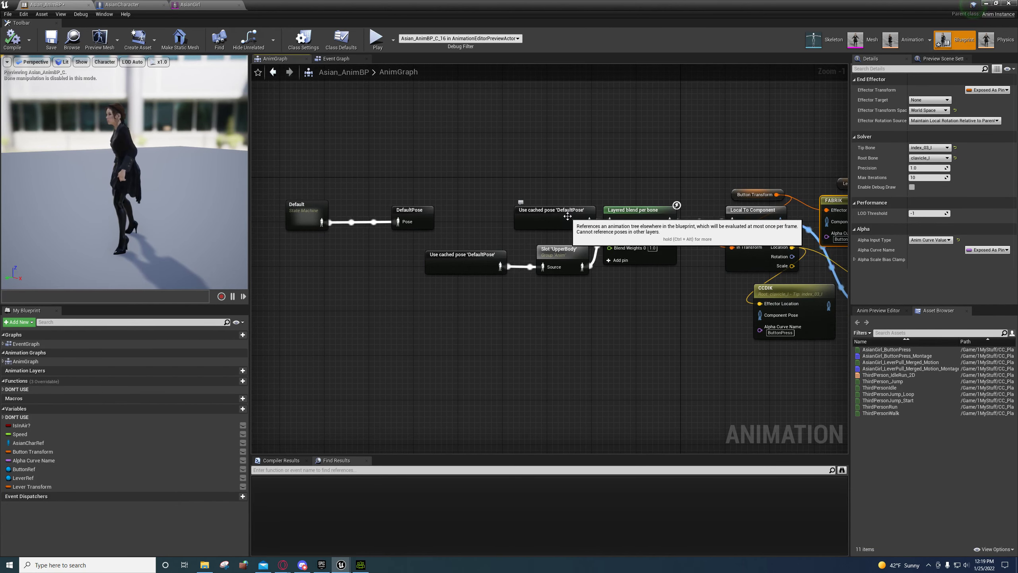
right_click_drag(557, 310, 569, 346)
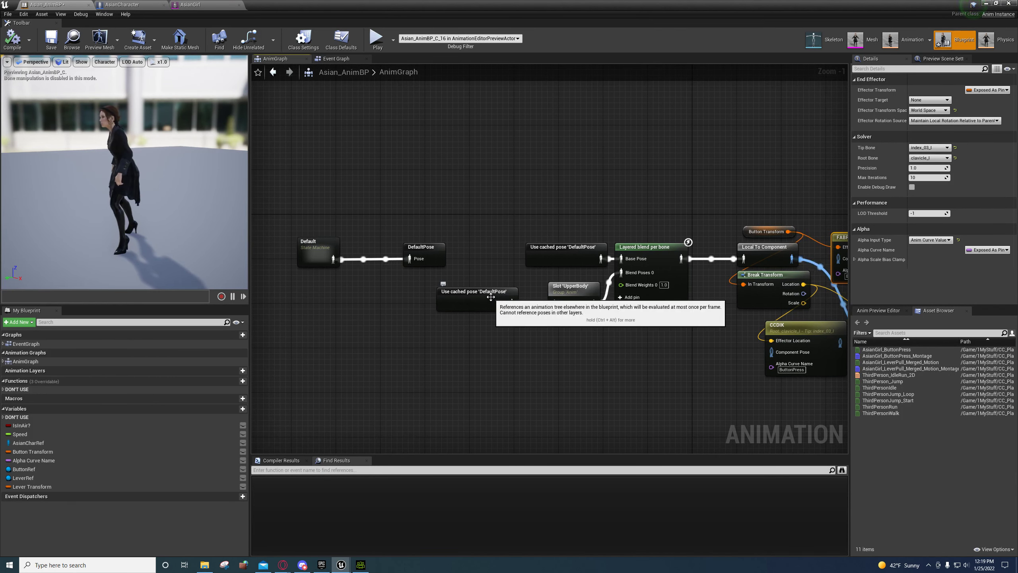
Step: Inspect the cached DefaultPose node feeding Base Pose and show the extended description of Layered blend per bone
left_click_drag(512, 302, 556, 304)
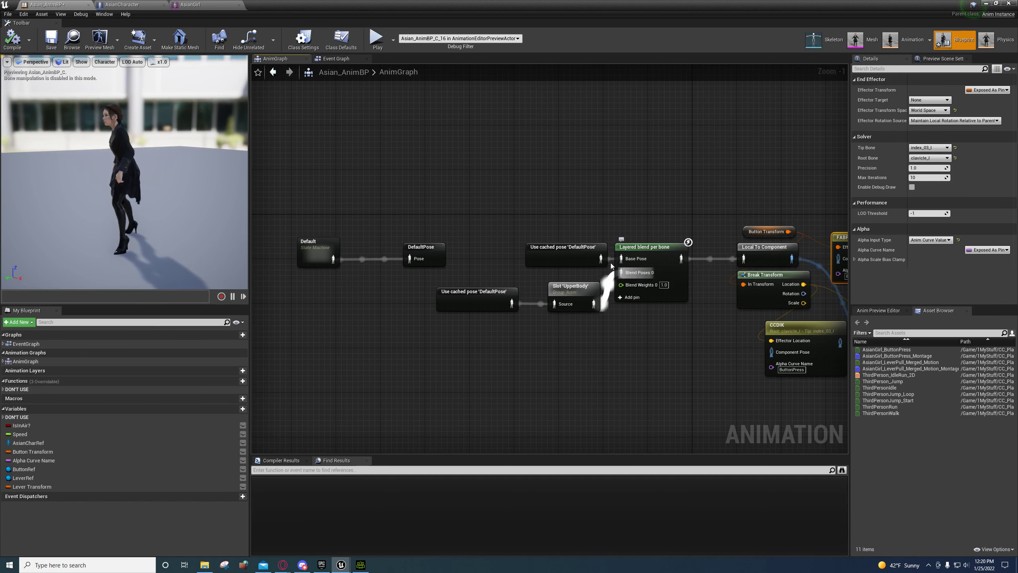
left_click(559, 255)
right_click_drag(573, 228, 554, 218)
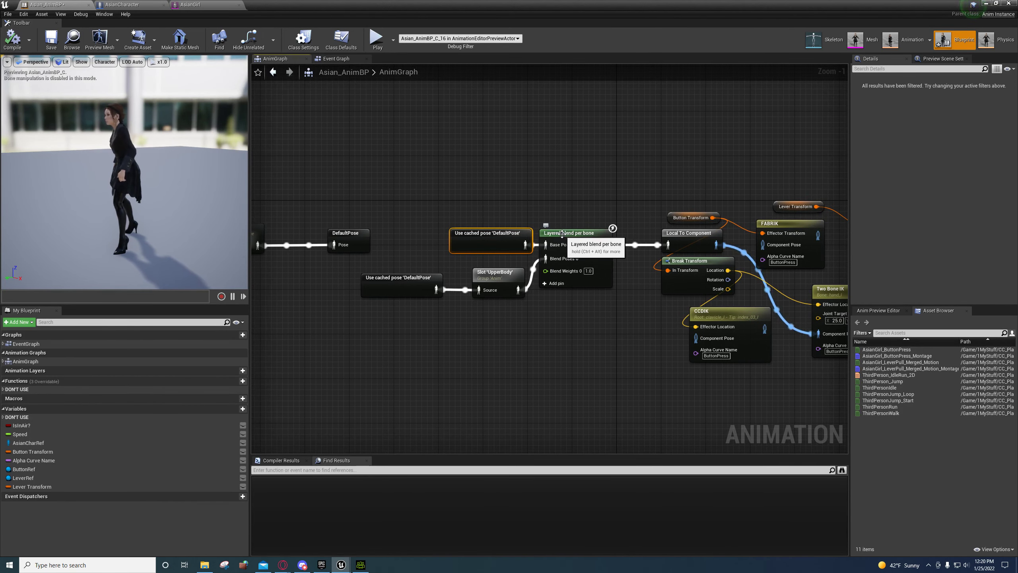
key("ctrl+alt")
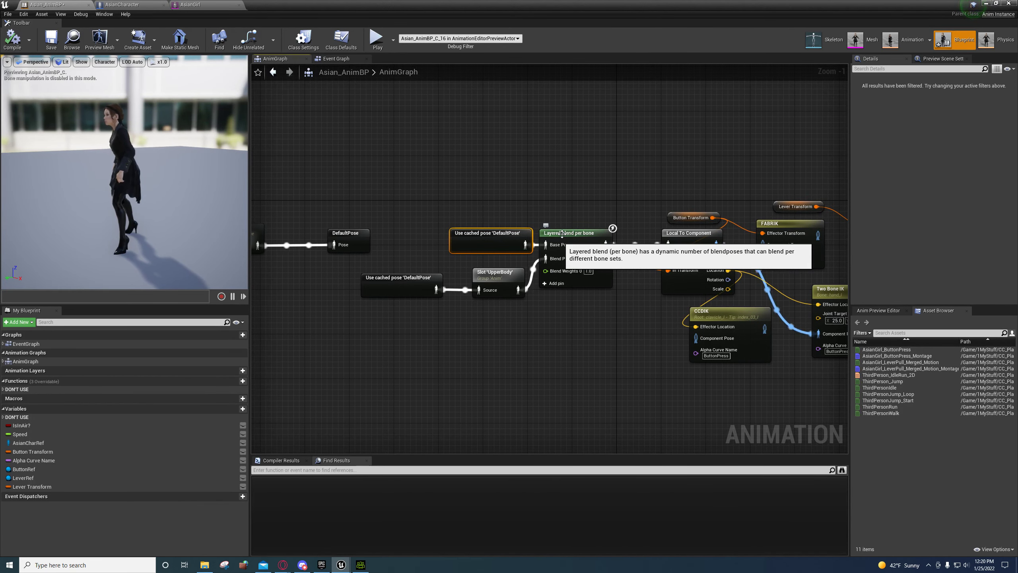
Step: Inspect the Layered blend per bone node's layer setup, including its branch filter bone, blend depth and mesh space options
right_click_drag(556, 221, 569, 217)
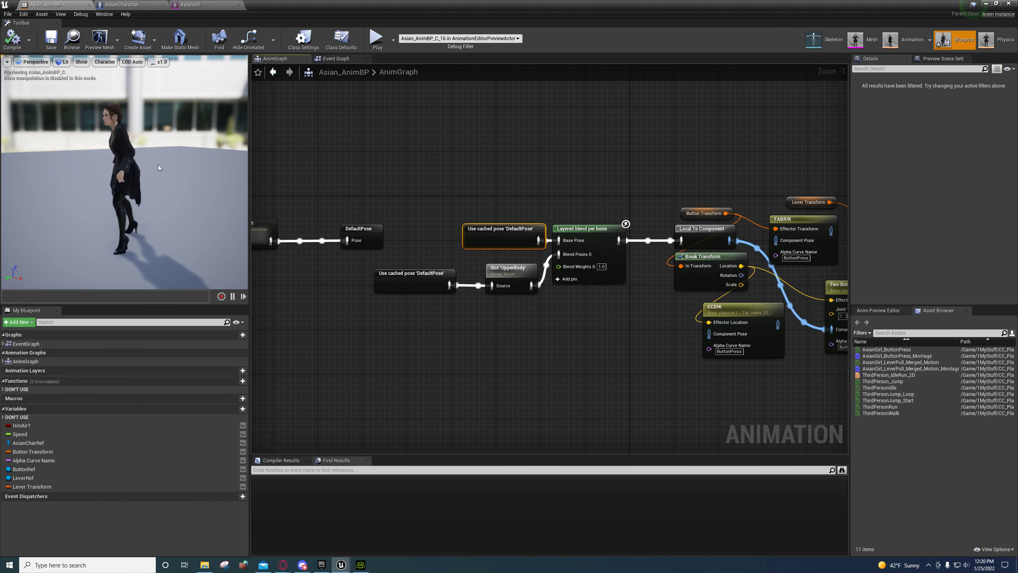
right_click_drag(542, 319, 376, 347)
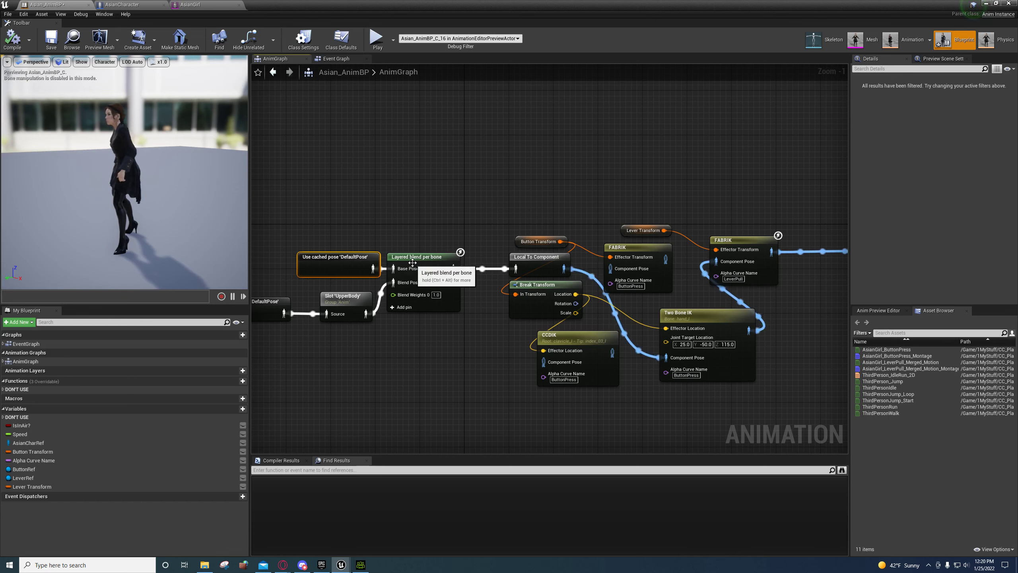
right_click_drag(408, 354, 548, 315)
left_click(472, 259)
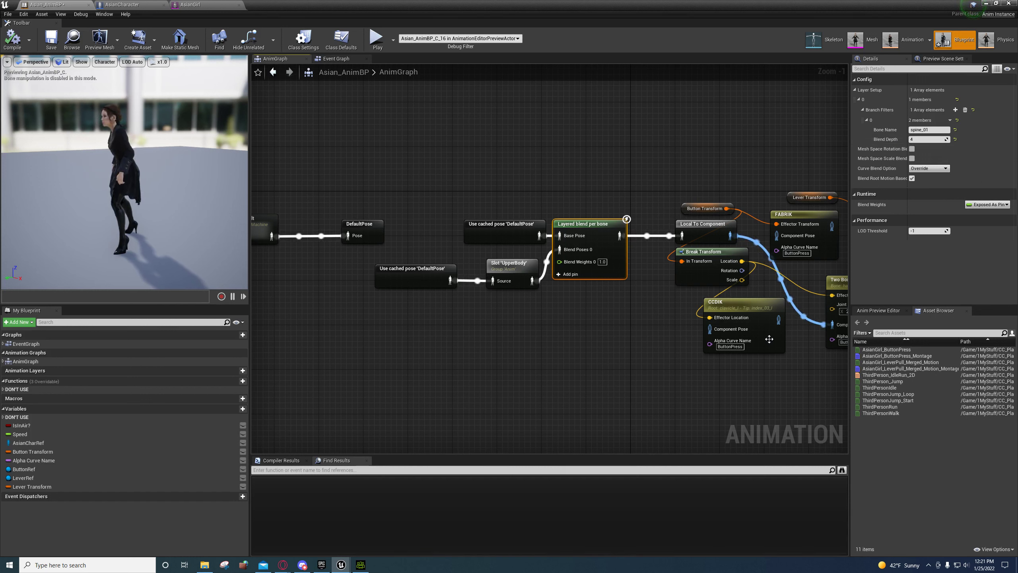
right_click_drag(543, 413, 392, 401)
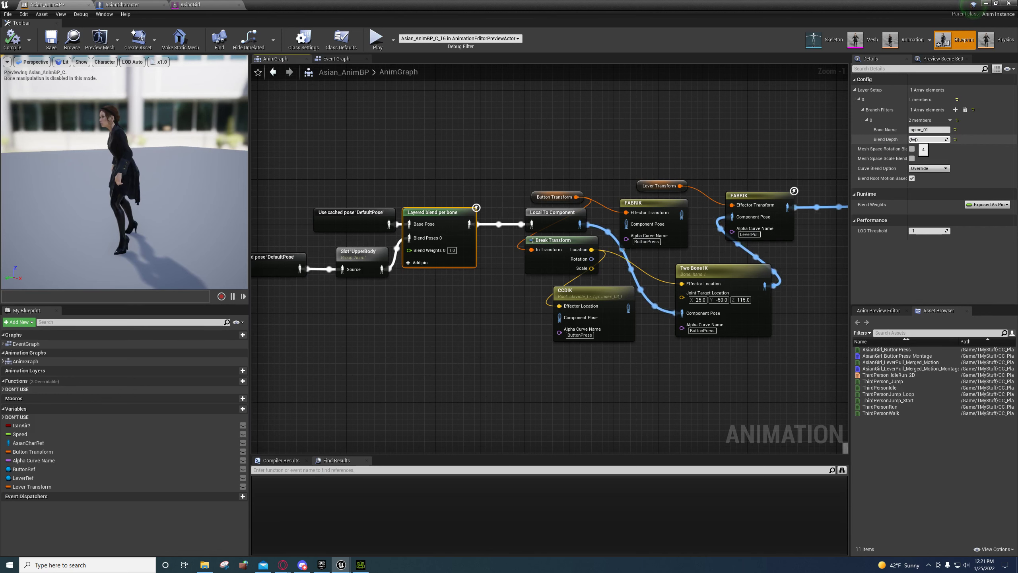
right_click_drag(506, 303, 466, 334)
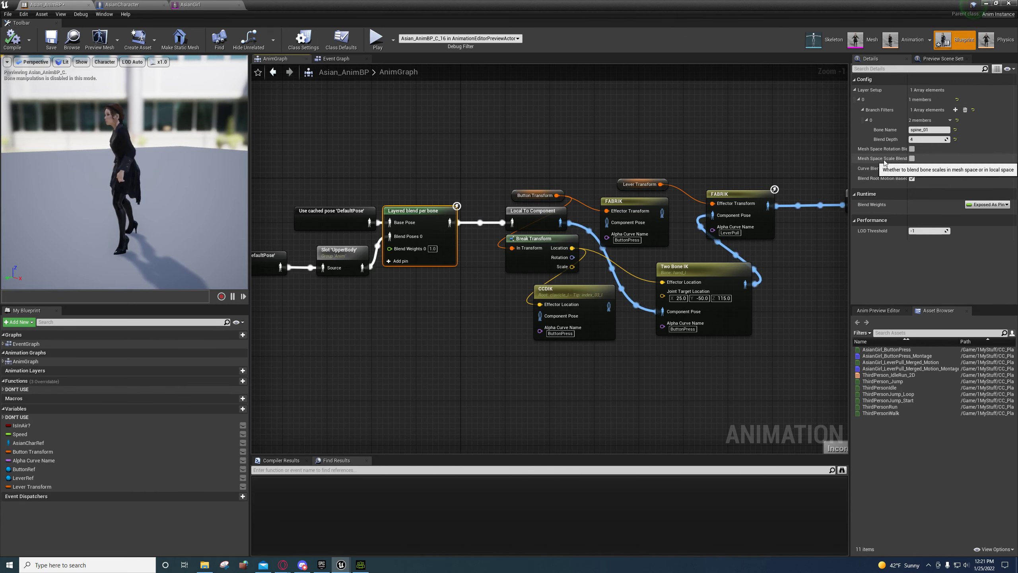
right_click_drag(601, 422, 494, 414)
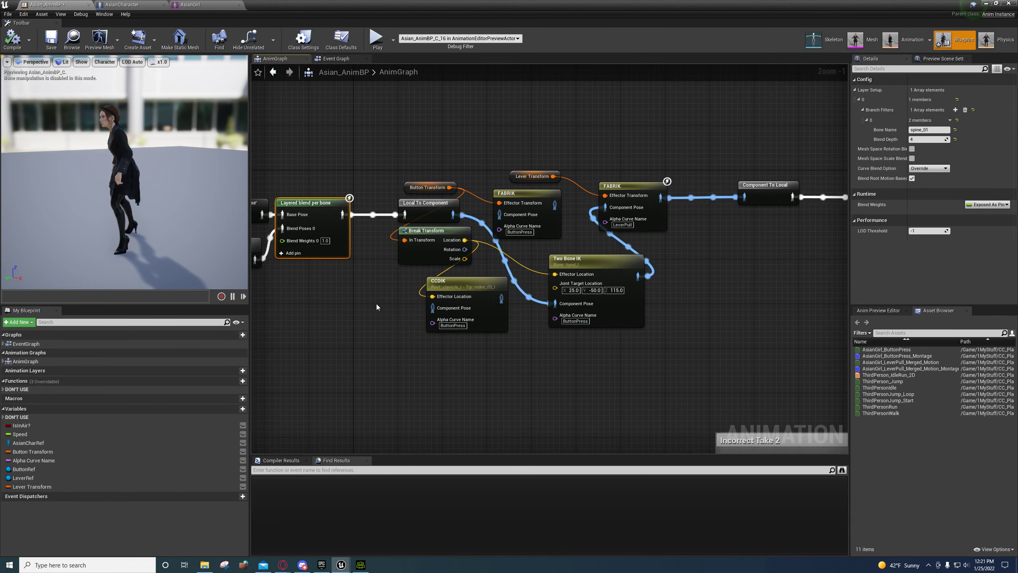
Step: Examine how Local To Component converts the pose for the FABRIK nodes before Component To Local feeds the Output Pose
right_click_drag(389, 299, 494, 291)
left_click(526, 196)
right_click_drag(634, 243, 558, 286)
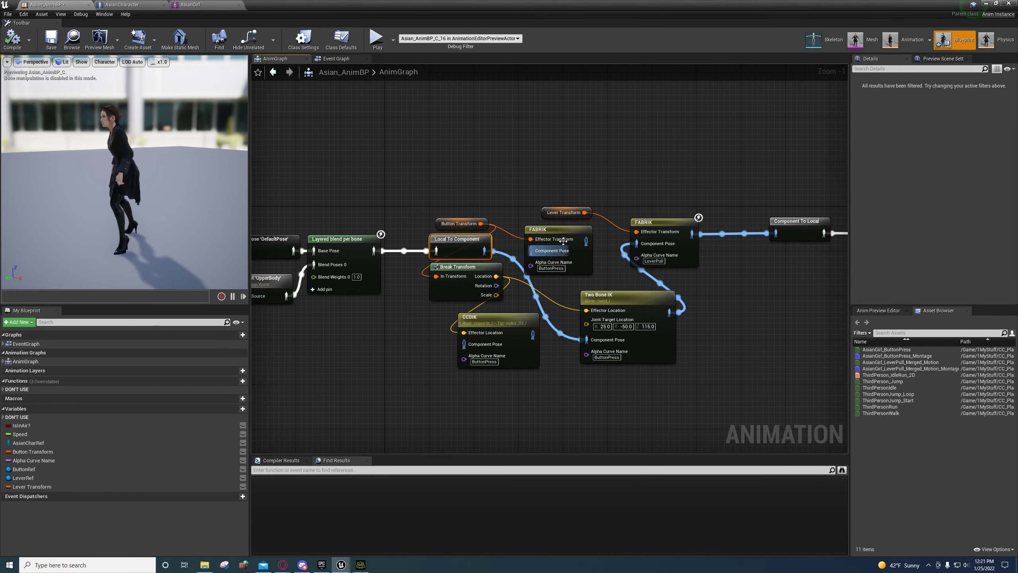
left_click(562, 244)
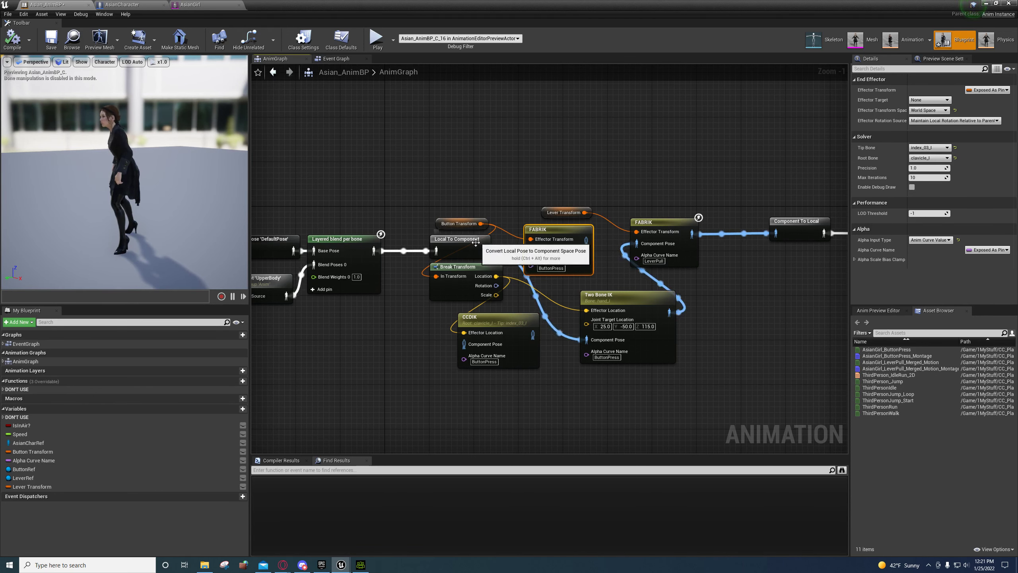
right_click_drag(577, 347, 488, 326)
mouse_move(629, 326)
right_mouse_down()
mouse_move(526, 379)
mouse_move(616, 330)
right_mouse_up()
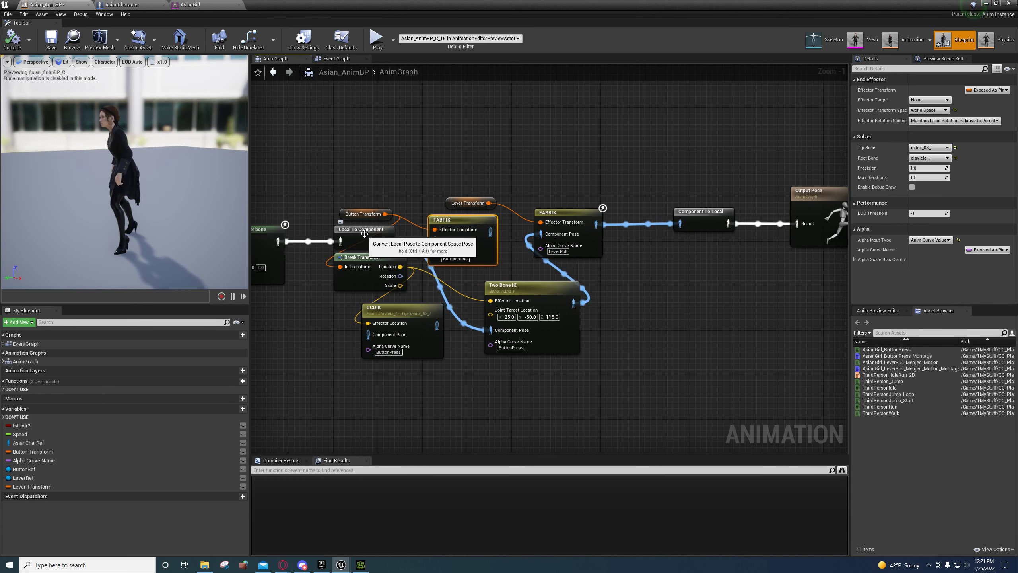
right_click_drag(681, 360, 717, 308)
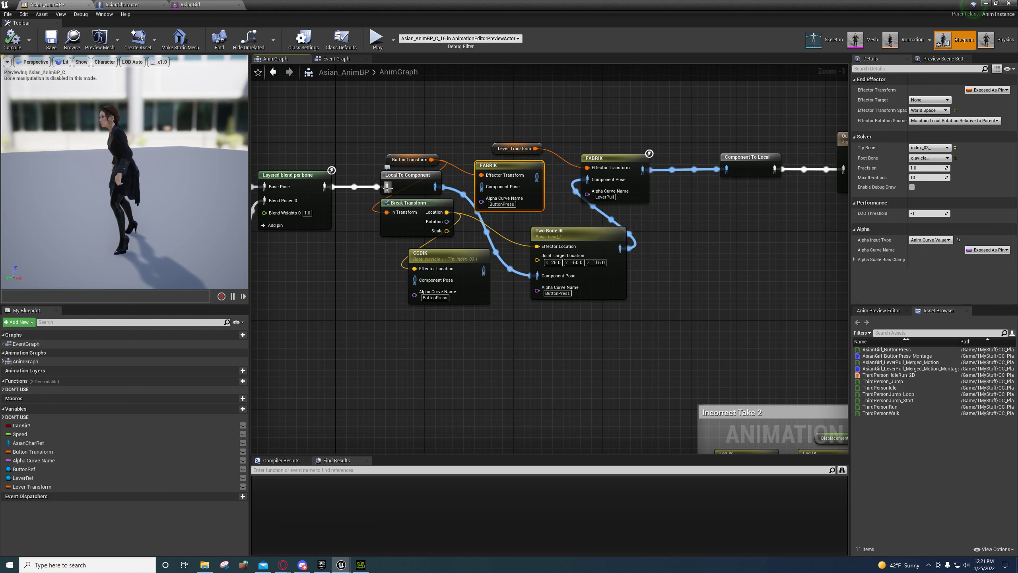
Step: Try wiring Layered blend per bone directly to the ButtonPress FABRIK's Component Pose, removing the extra Local To Component node and restoring the original link
left_click_drag(492, 187, 491, 187)
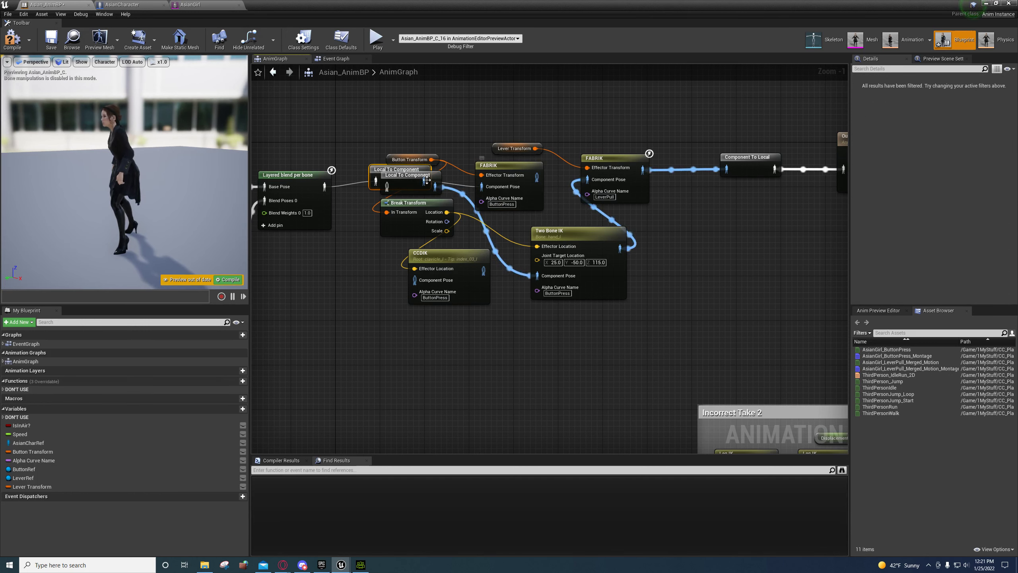
left_click_drag(375, 171, 351, 135)
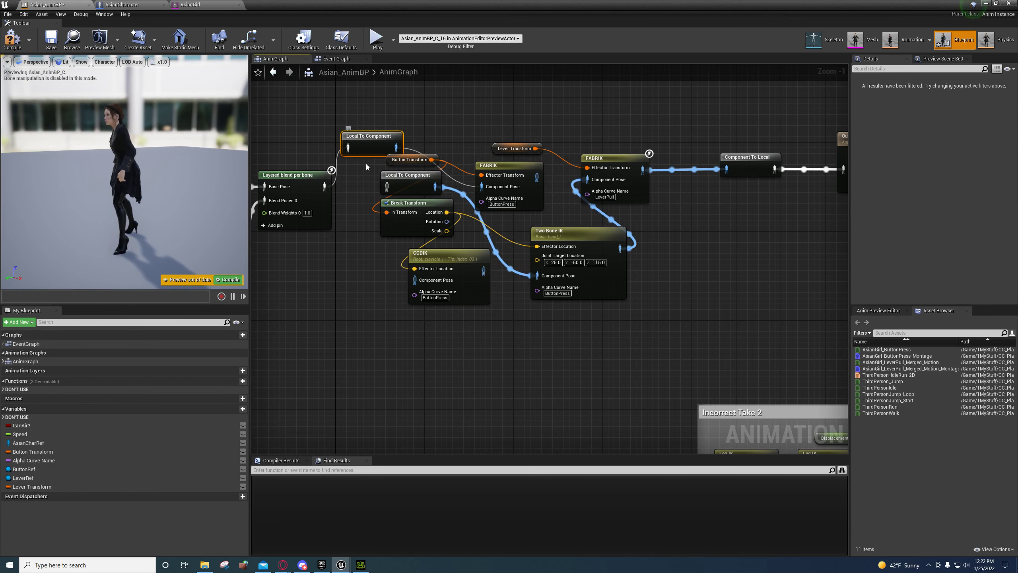
key("Delete")
left_click_drag(324, 186, 388, 188)
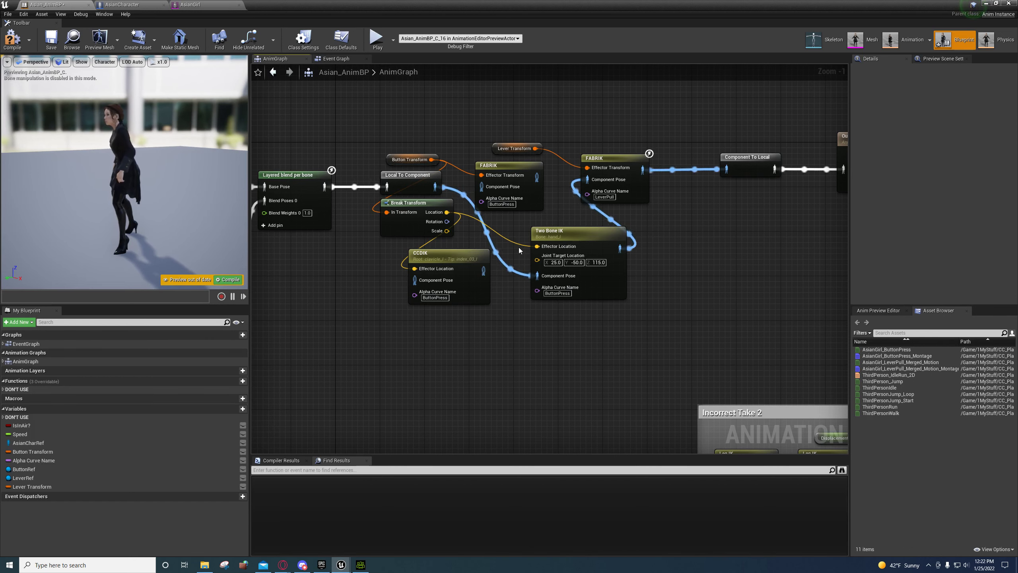
Step: Inspect the ButtonPress FABRIK node's End Effector and Solver settings, including tip bone, root bone and precision
right_click_drag(518, 246, 490, 314)
left_click(480, 235)
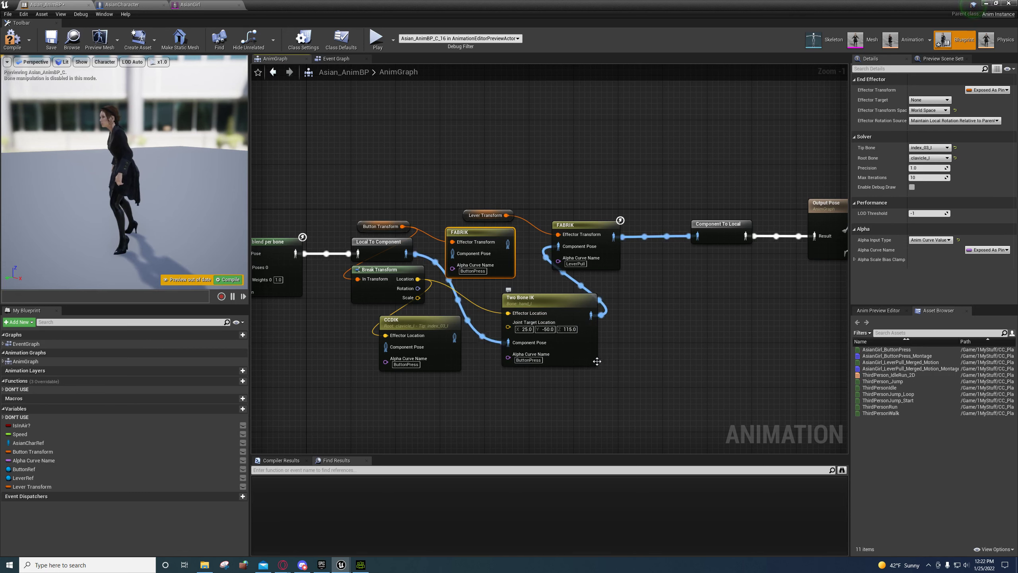
right_click_drag(597, 361, 649, 346)
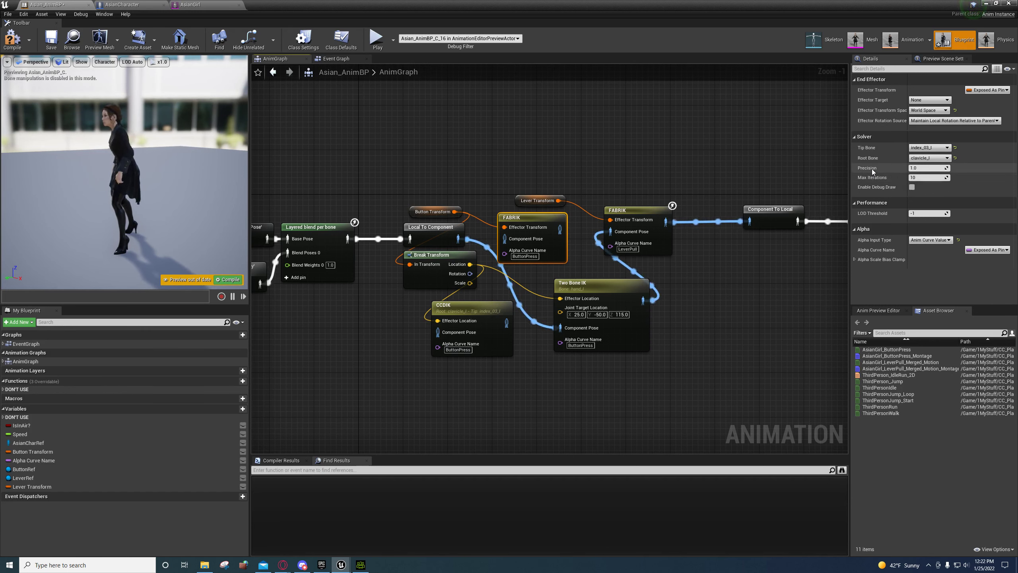
Step: Inspect the Button Transform variable and how it feeds the ButtonPress FABRIK node's Effector Transform
right_click_drag(424, 212, 488, 236)
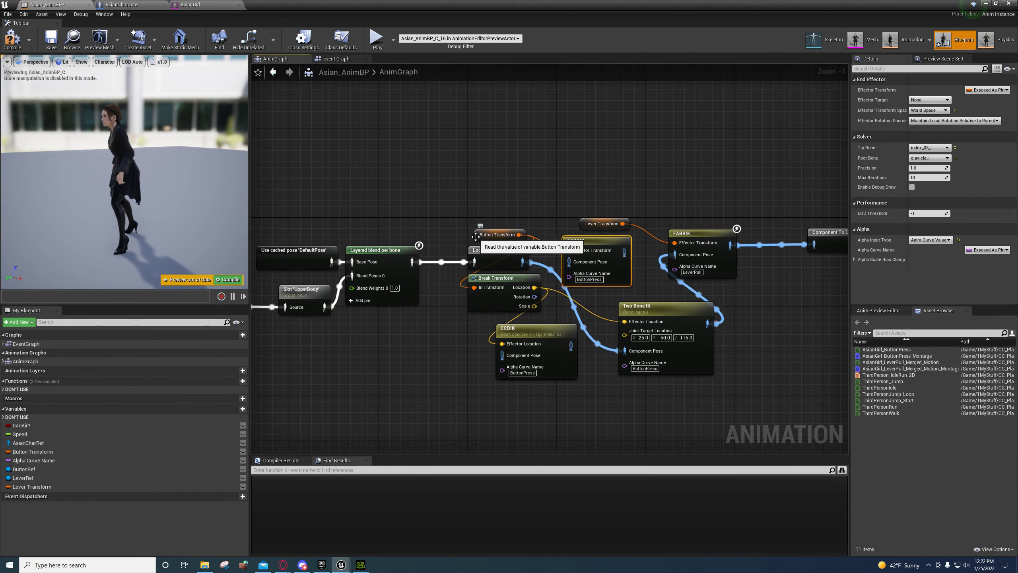
left_click(501, 237)
right_click(502, 237)
key("Escape")
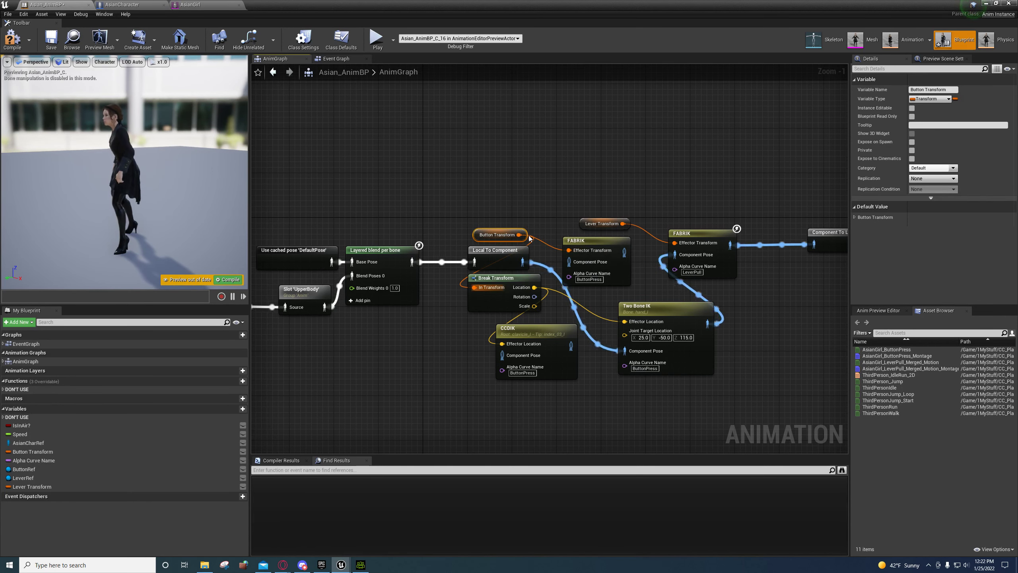
left_click(583, 243)
right_click_drag(559, 228, 476, 150)
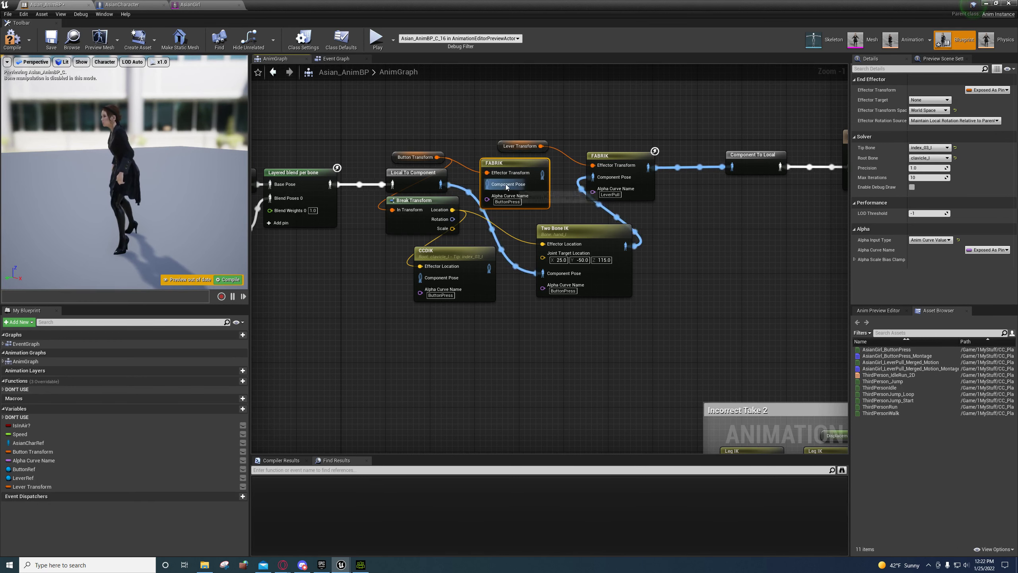
right_click_drag(275, 97, 371, 156)
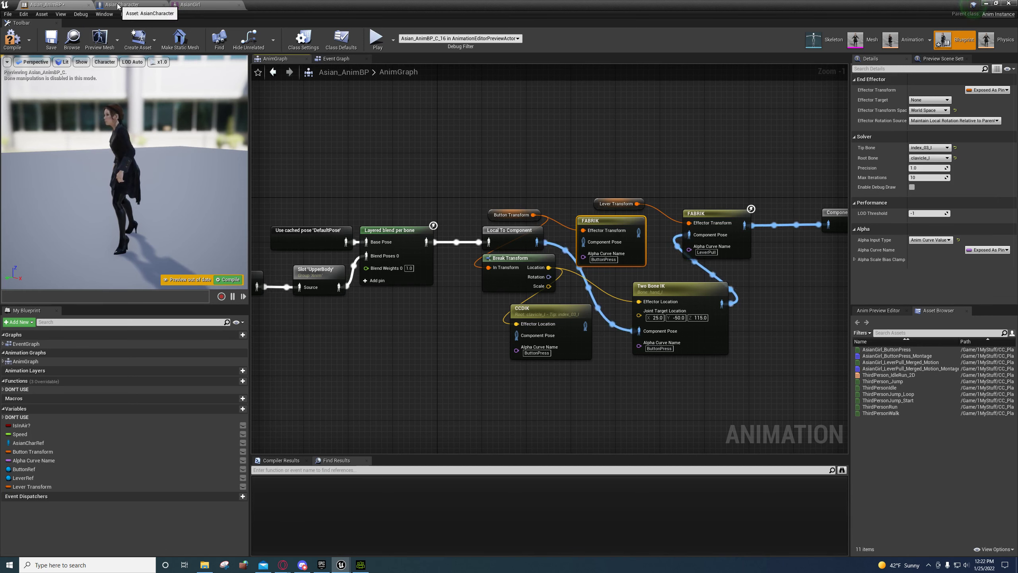
right_click_drag(489, 216, 502, 200)
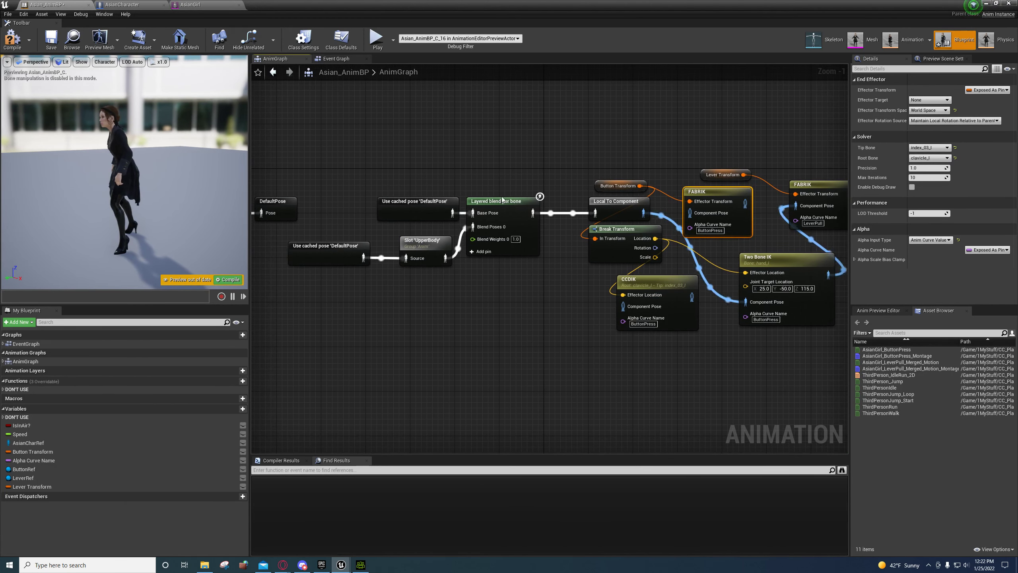
Step: Review in the Event Graph how Button Transform and Lever Transform are set during the animation update, including the GetWorldTransform node
left_click(320, 60)
right_click_drag(409, 261, 296, 276)
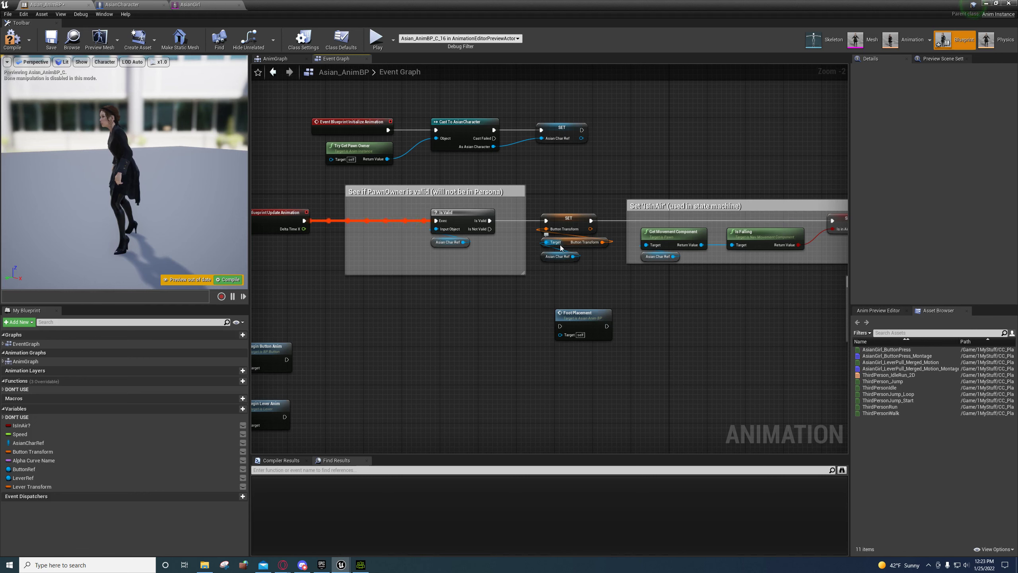
right_click_drag(580, 286, 104, 210)
right_click_drag(751, 274, 556, 279)
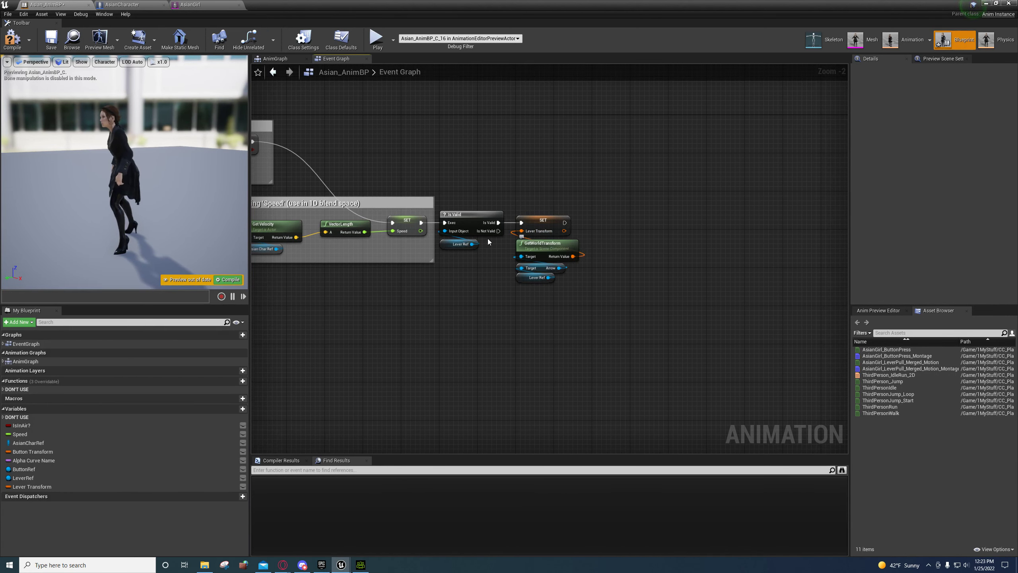
left_click(571, 259)
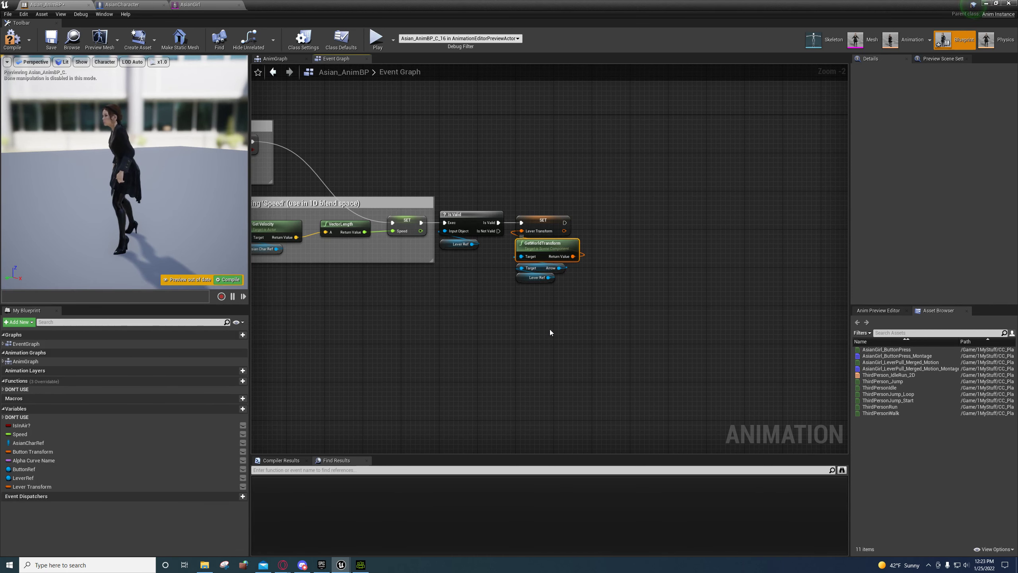
right_click_drag(550, 329, 785, 362)
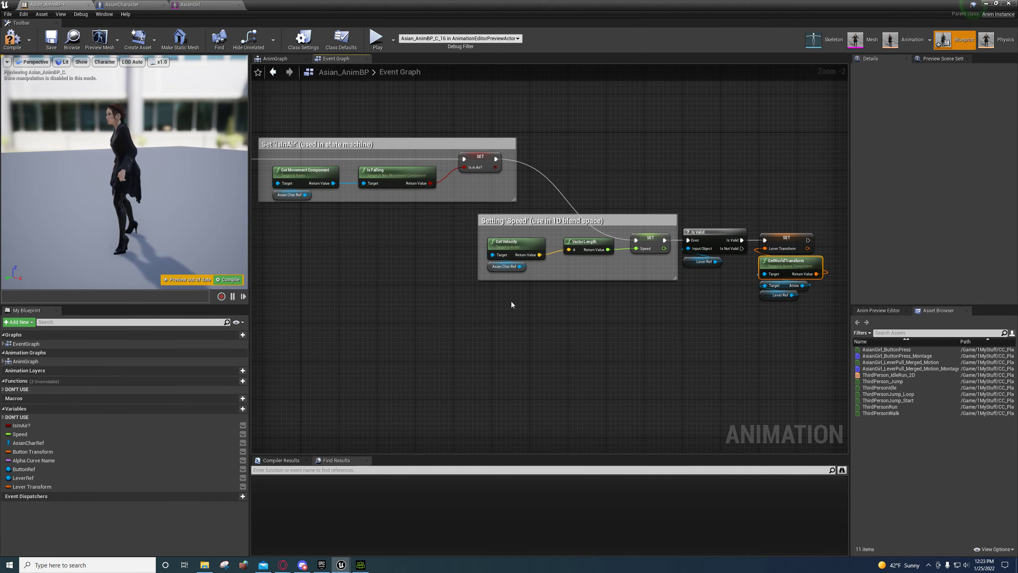
right_click_drag(515, 307, 710, 393)
right_click_drag(485, 346, 679, 339)
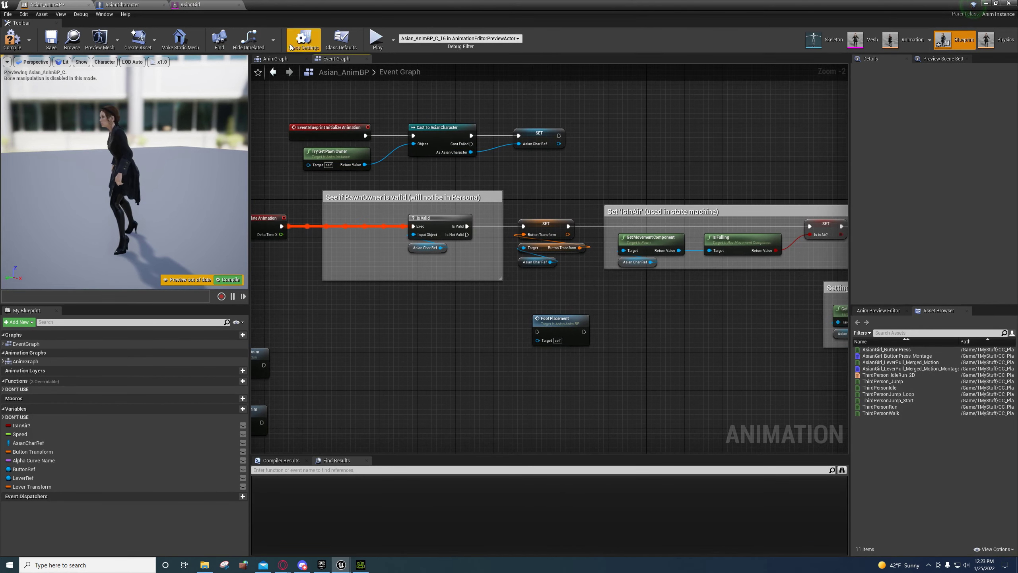
Step: Look over the AsianCharacter blueprint's Event Graph and return to the Asian_AnimBP AnimGraph
left_click(122, 5)
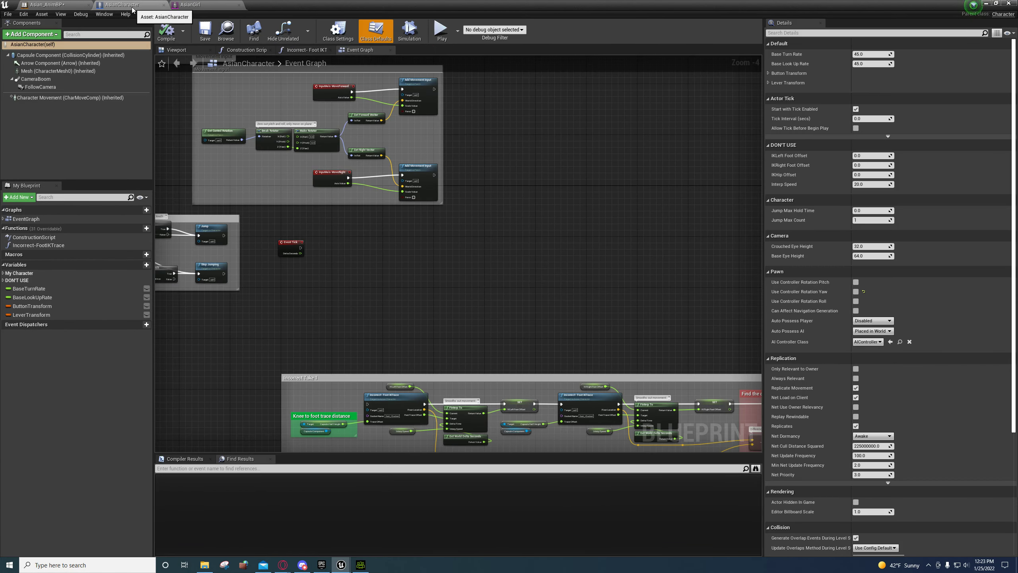
left_click(180, 4)
left_click(127, 4)
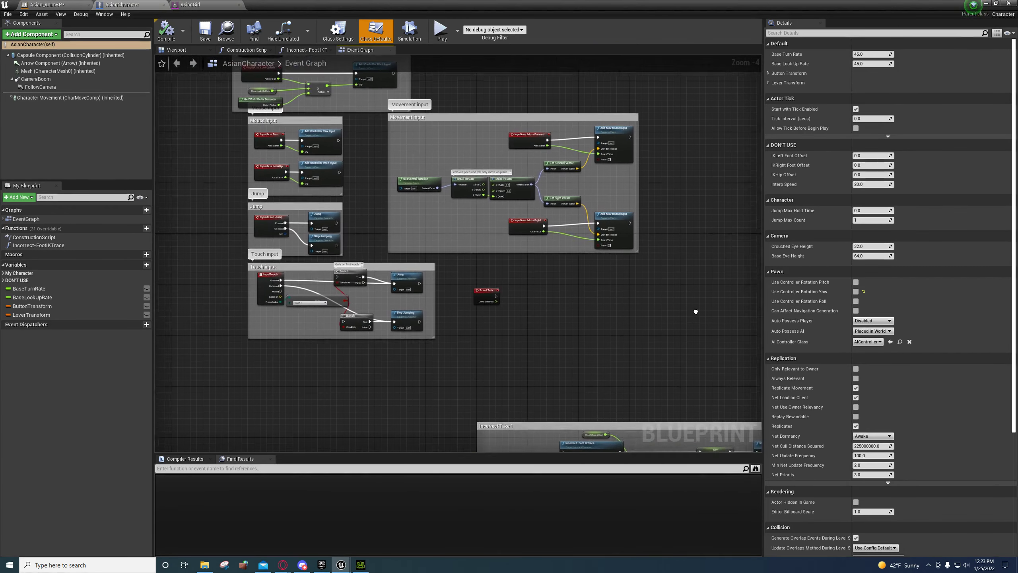
left_click(45, 5)
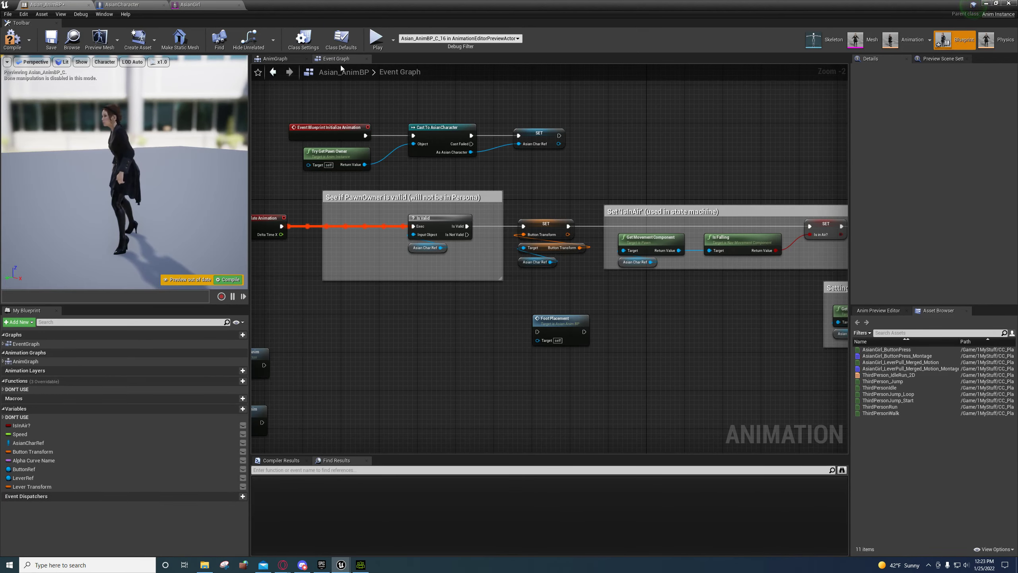
left_click(276, 59)
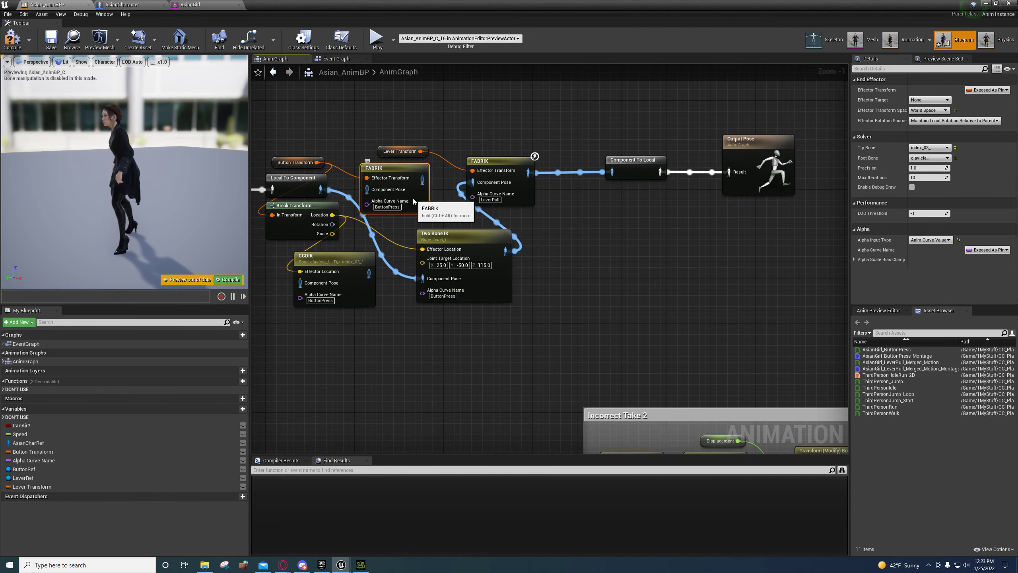
Step: Check the ButtonPress FABRIK's Alpha Input Type choices and Alpha Curve Name, glance at AsianCharacter, and return to the AnimGraph
right_click_drag(404, 249, 531, 276)
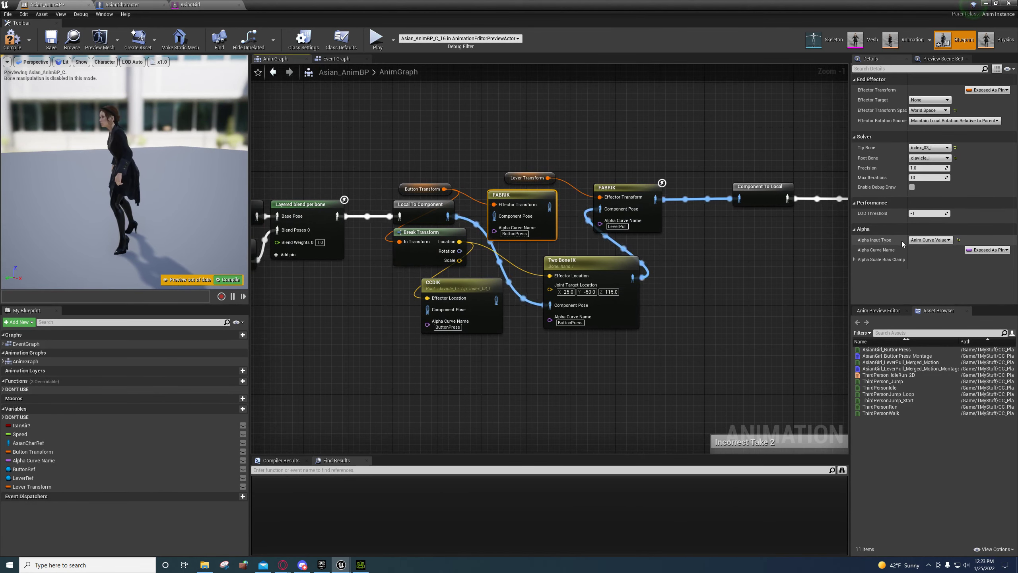
left_click(917, 241)
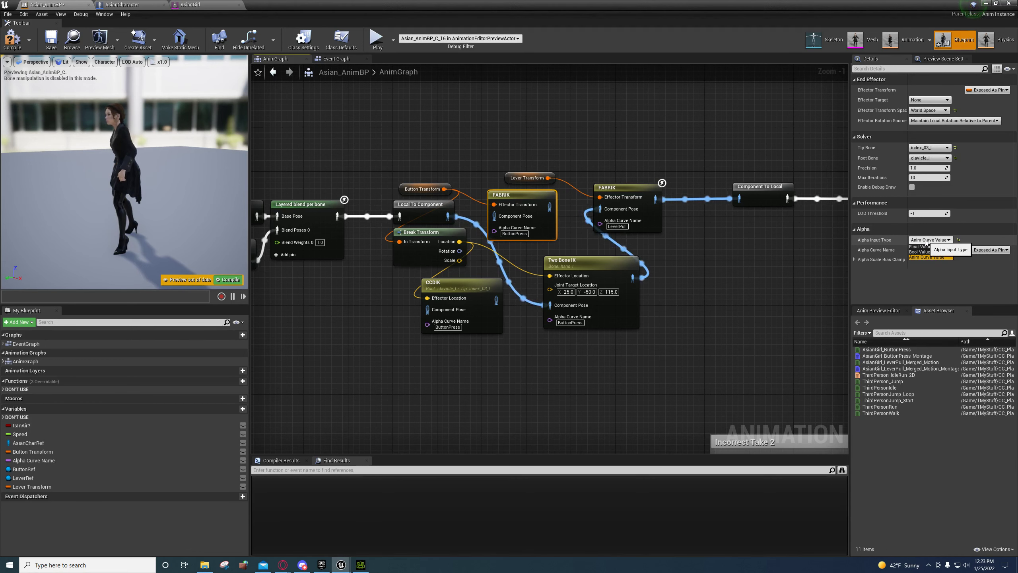
left_click(926, 241)
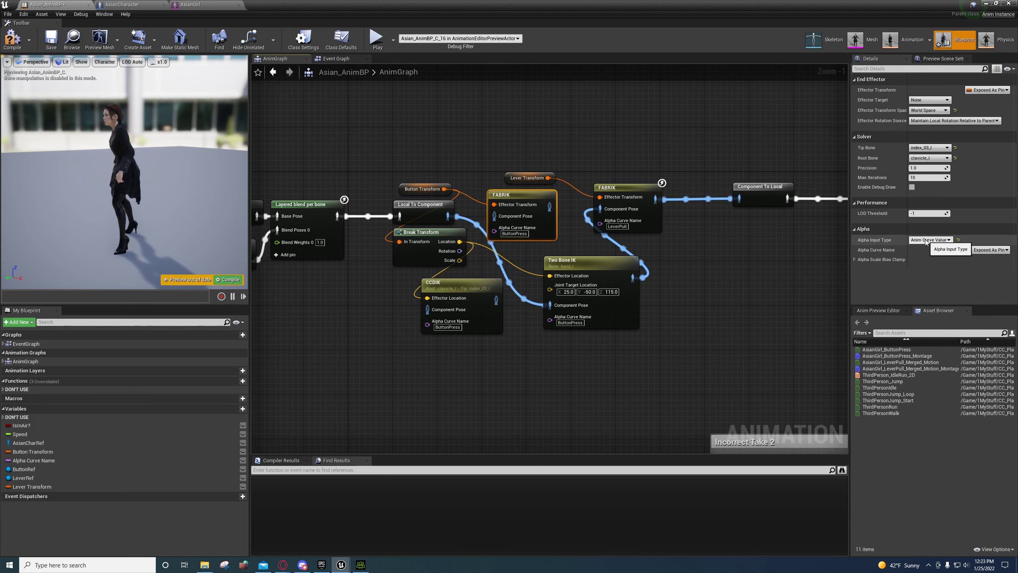
right_click_drag(730, 279, 652, 239)
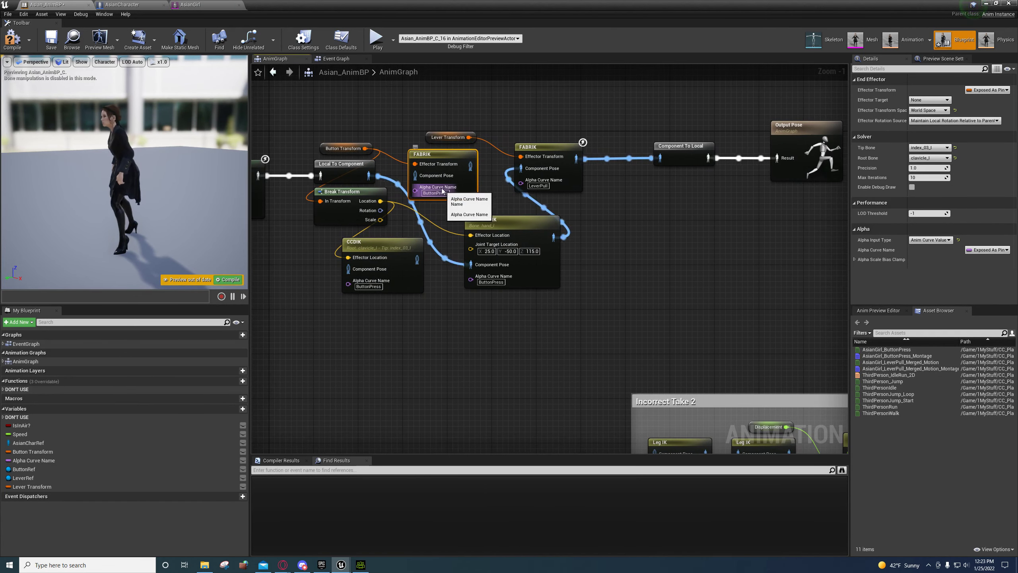
left_click(111, 5)
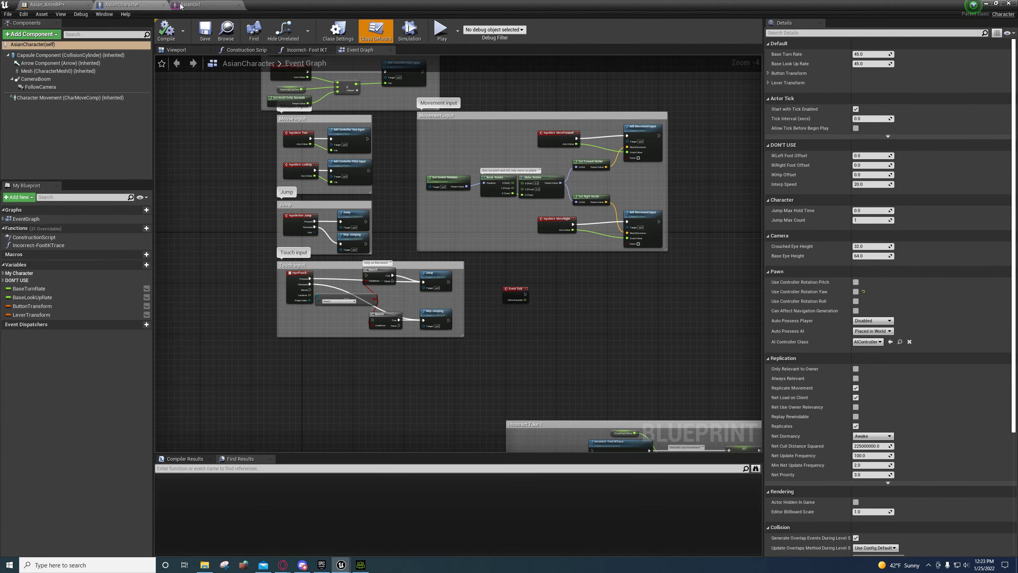
left_click(64, 4)
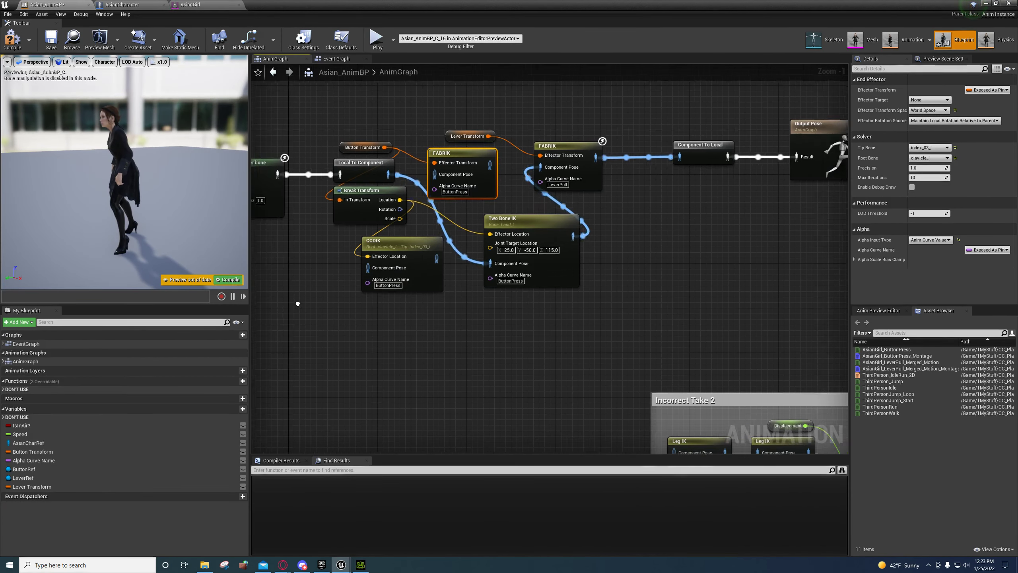
Step: Review the AnimGraph chain from Layered blend per bone through the CCDIK, FABRIK and Two Bone IK nodes to Output Pose
scroll(439, 232, "up", 2)
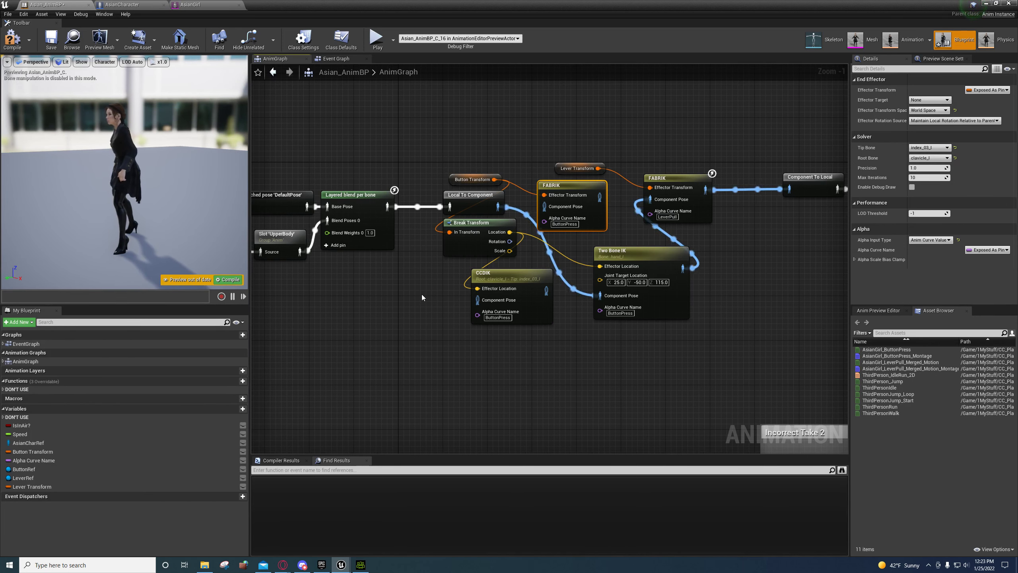
right_click_drag(423, 294, 348, 329)
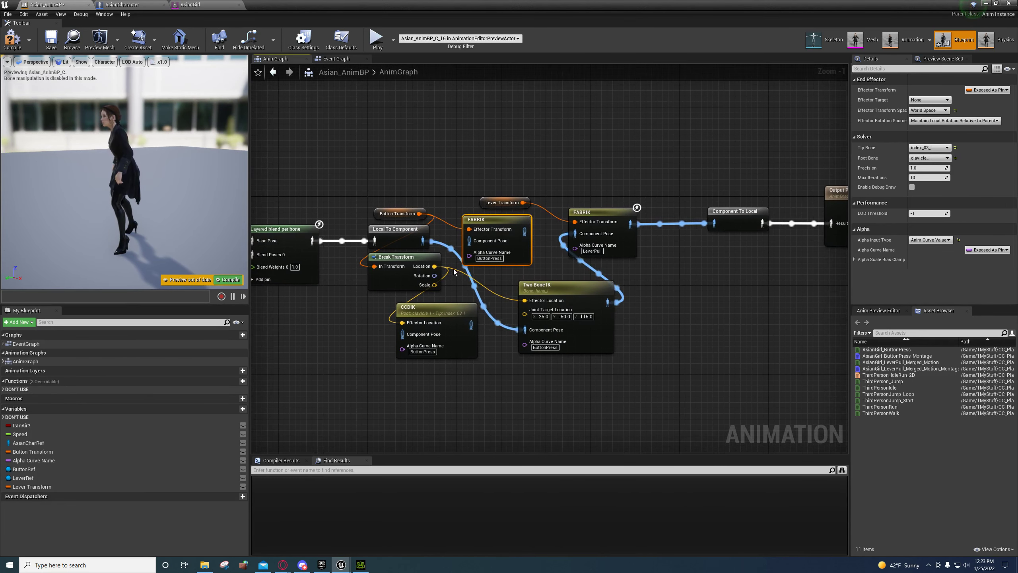
right_click_drag(494, 326, 524, 344)
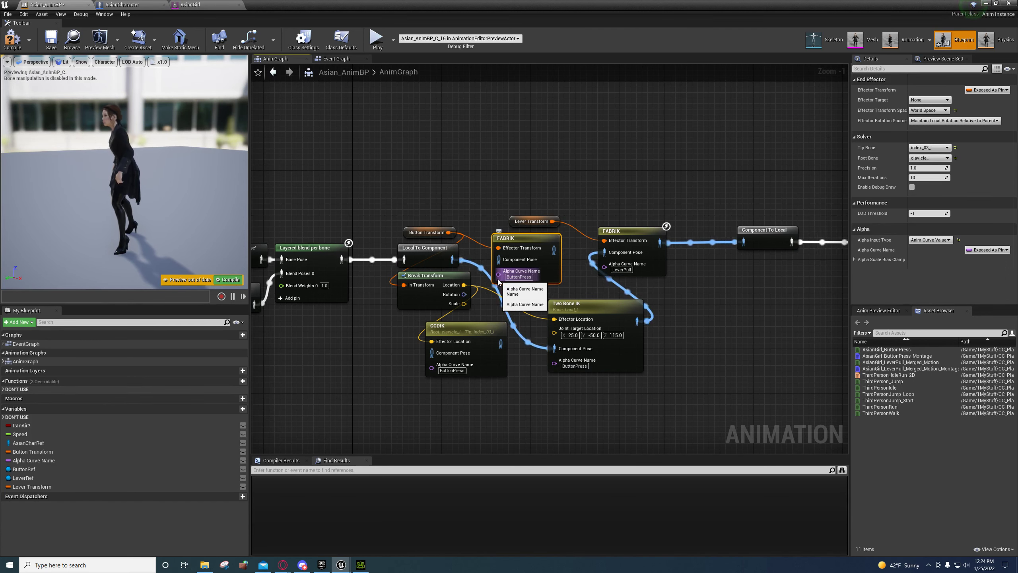
right_click_drag(481, 303, 561, 280)
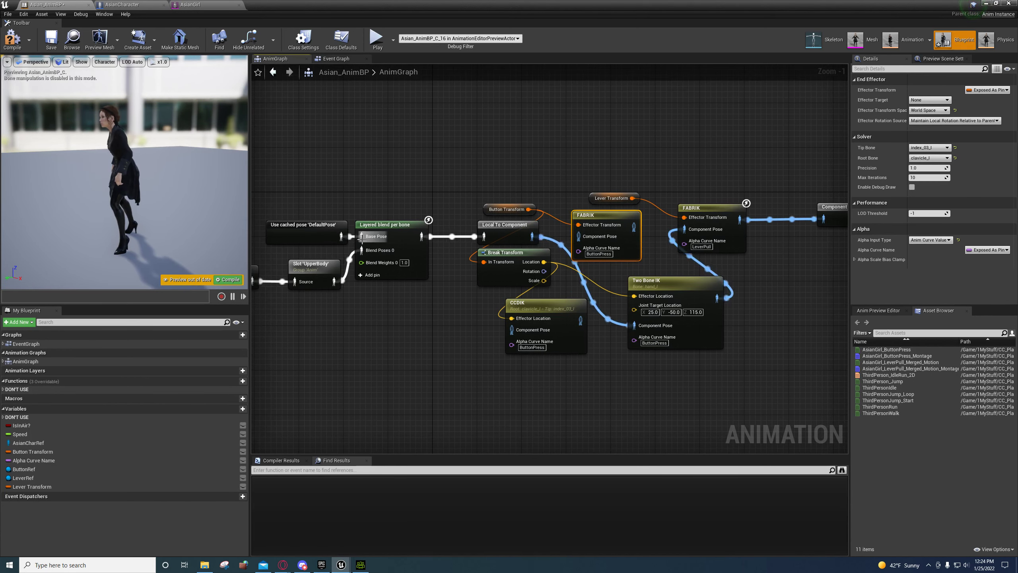
right_click_drag(352, 262, 180, 239)
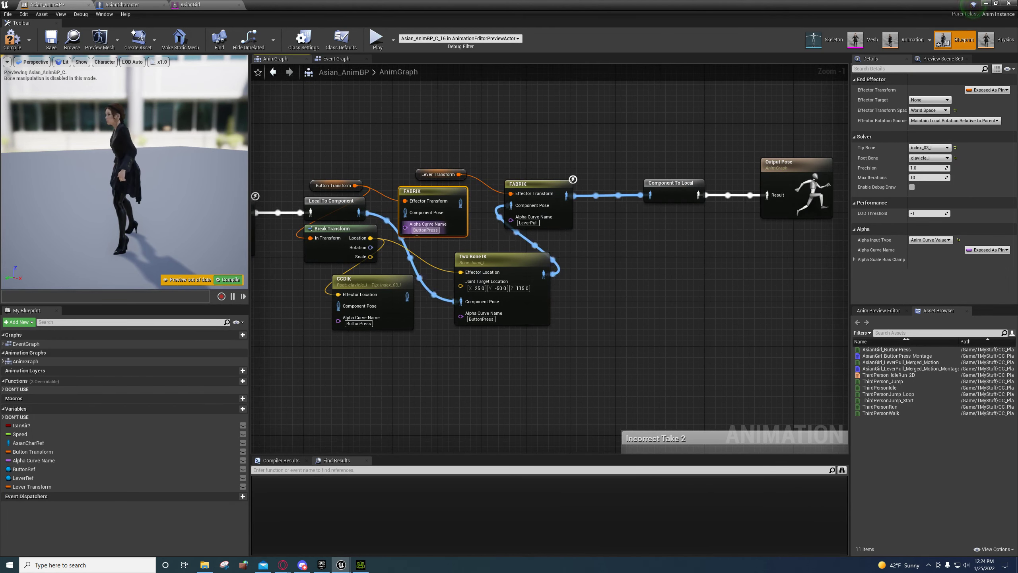
right_click_drag(398, 266, 471, 258)
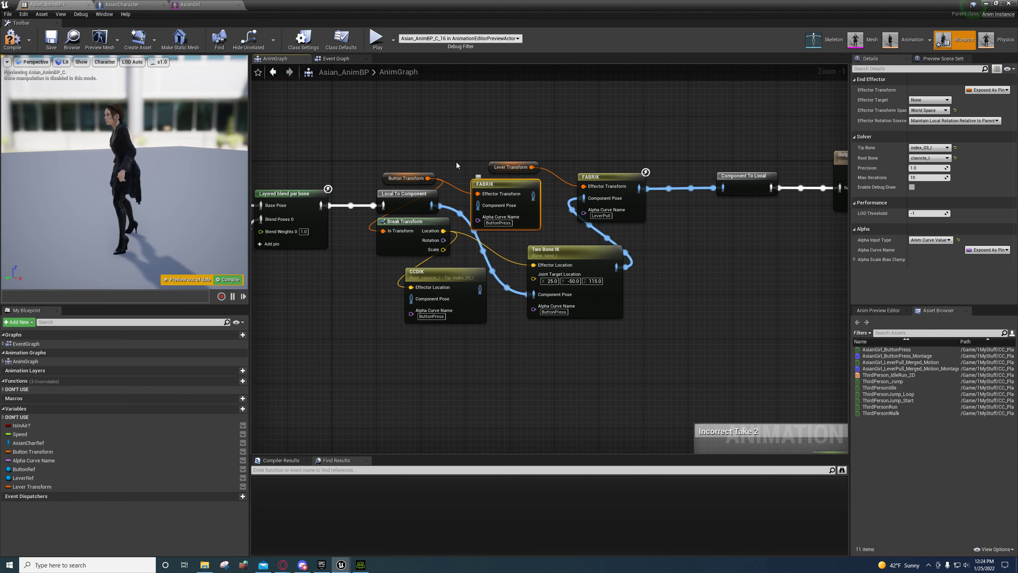
right_click_drag(680, 265, 740, 301)
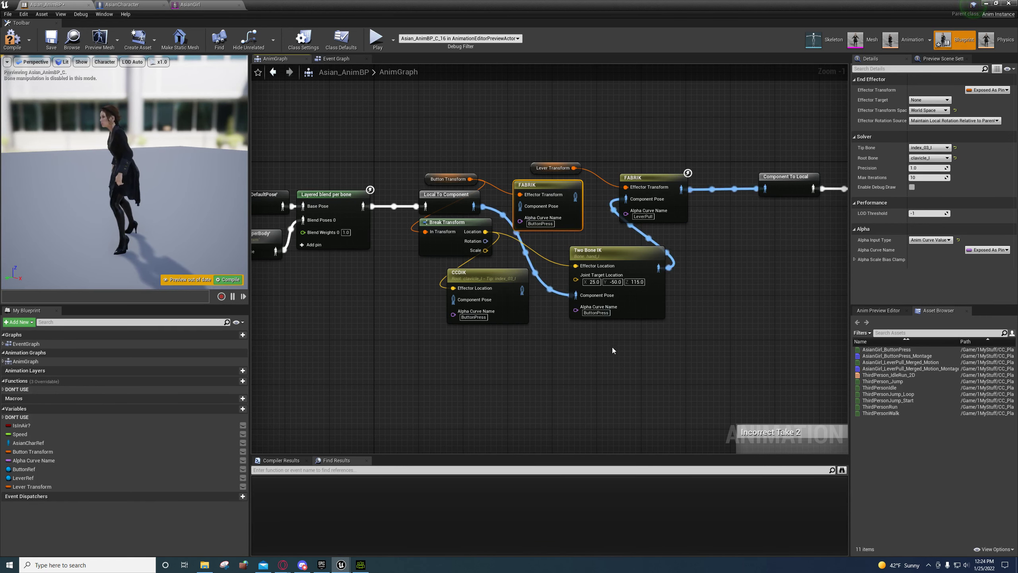
Step: Set the Two Bone IK node's Alpha Input Type to Float Value and compile the animation blueprint
right_click_drag(613, 347, 557, 290)
left_click(550, 253)
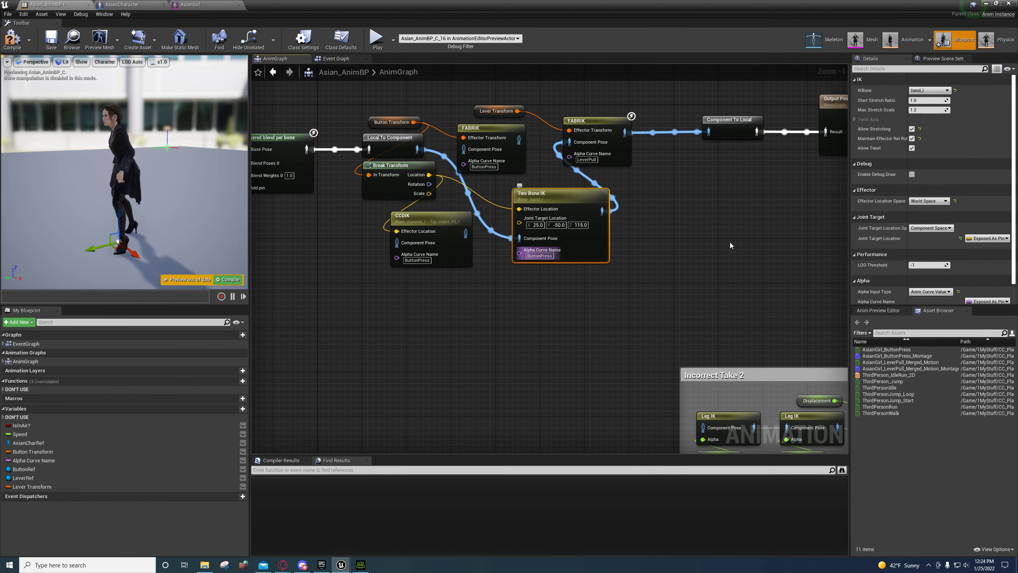
scroll(930, 281, "down", 2)
left_click(930, 275)
left_click(922, 281)
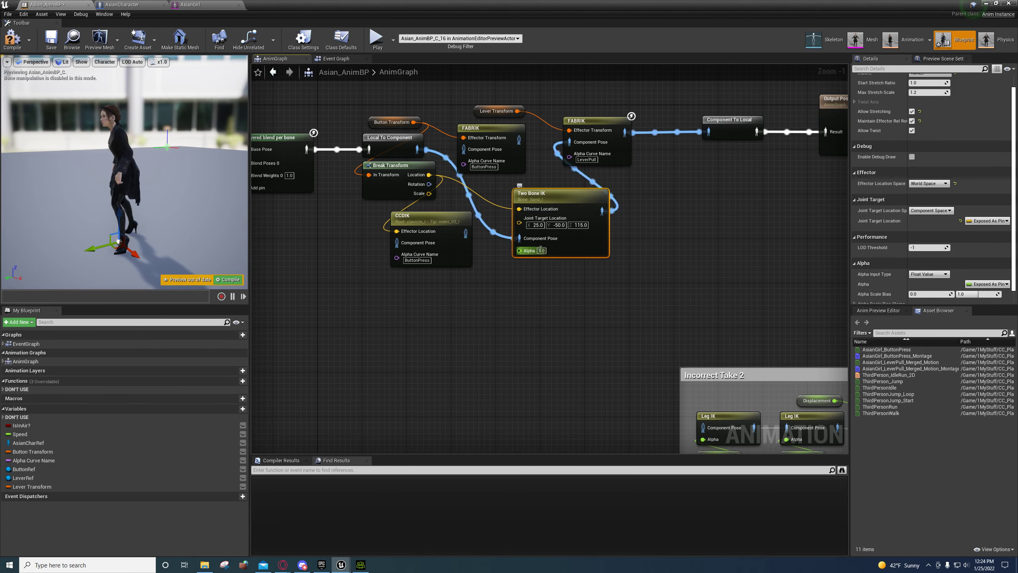
left_click(6, 34)
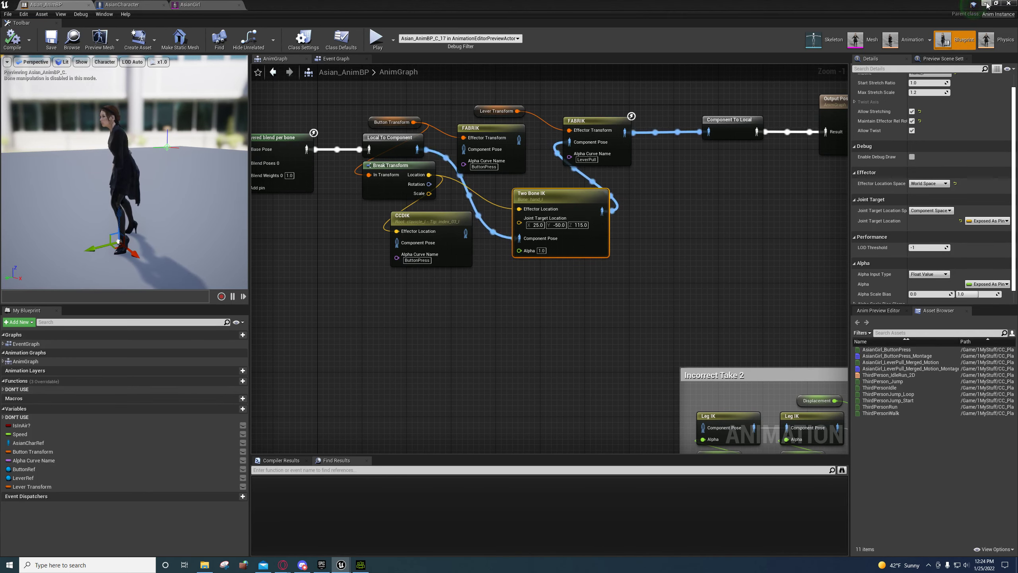
Step: Play the level and run the character around the walled alcove to check the arm's reach, ending the play session
left_click(986, 3)
left_click(356, 30)
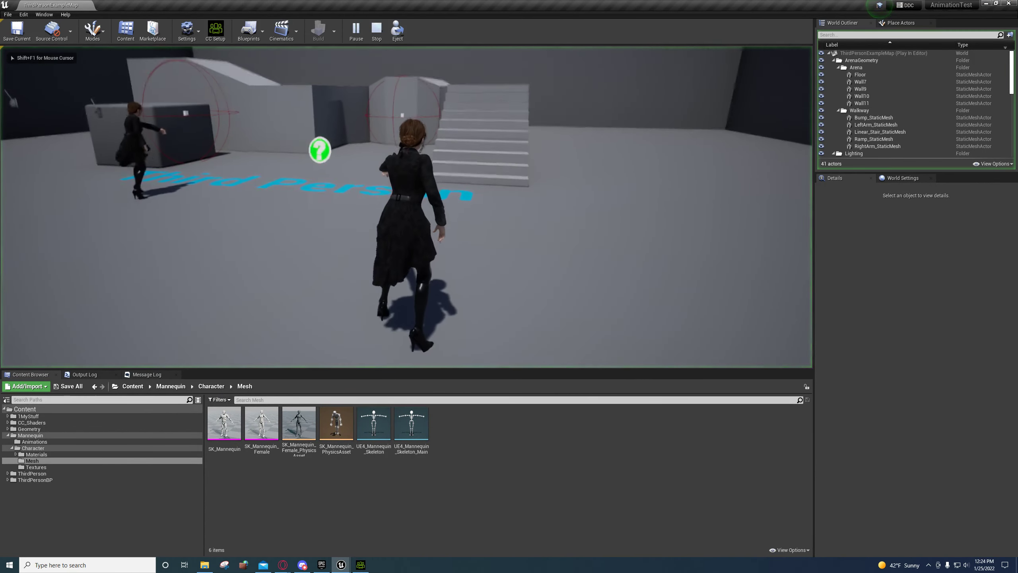
key("w")
key("a")
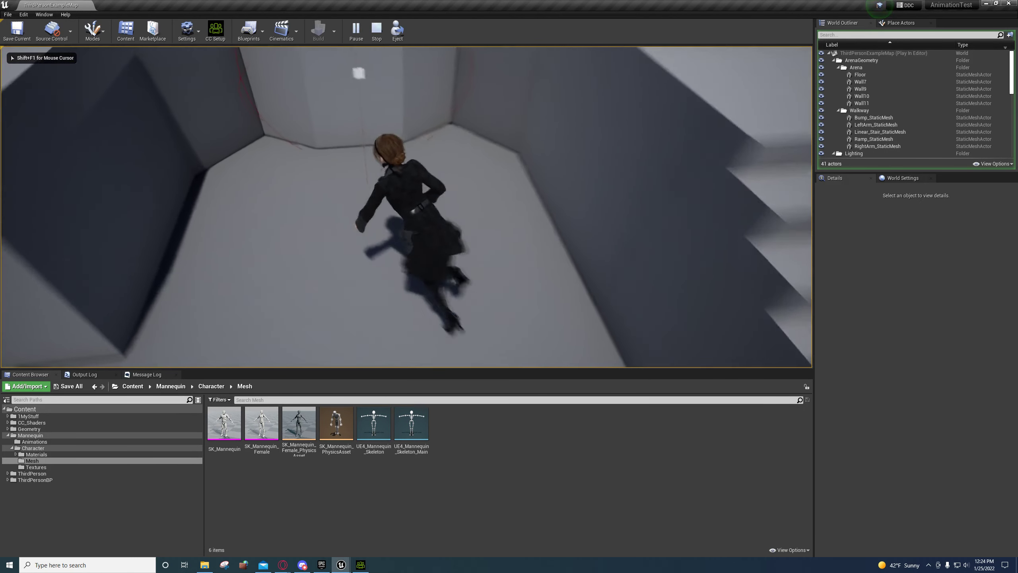
key("w")
key("d")
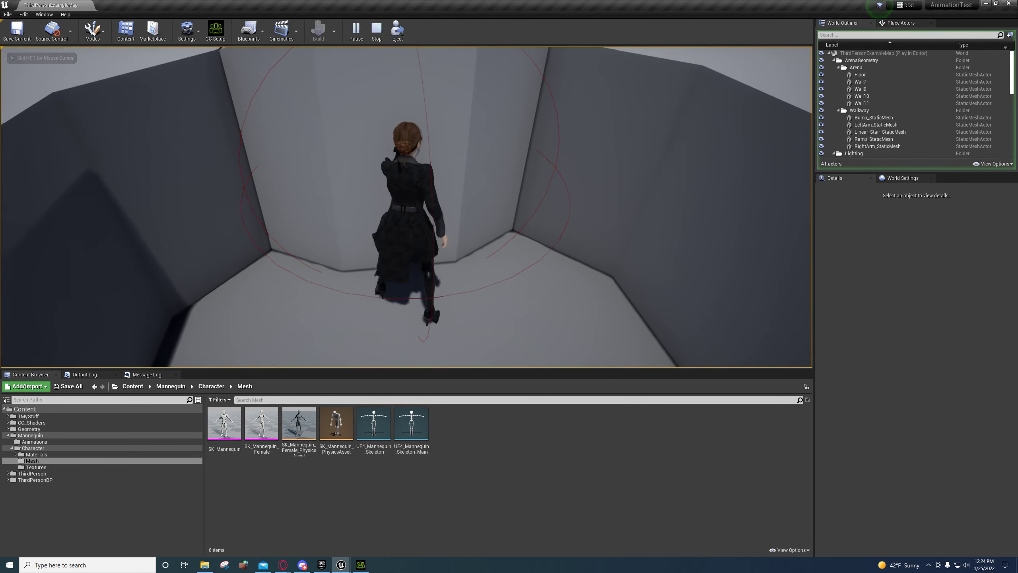
key("s")
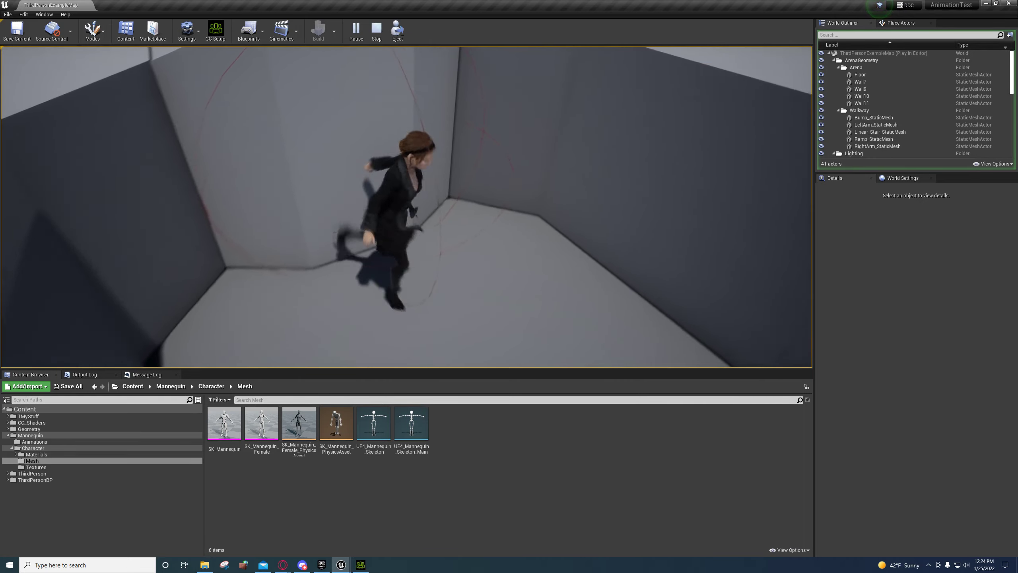
key("w")
key("d")
key("s")
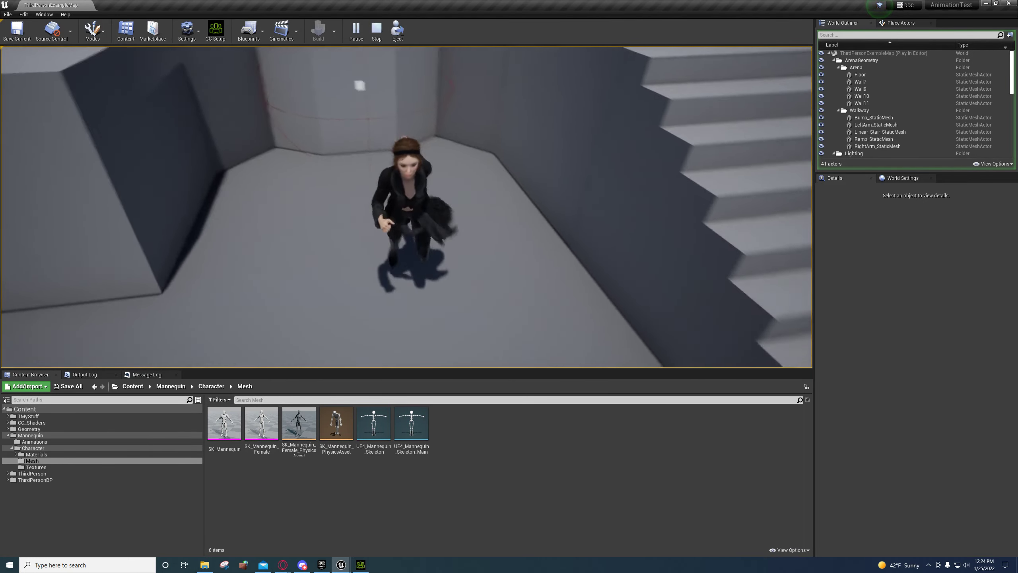
key("w")
key("a")
key("s")
key("w")
key("d")
key("Escape")
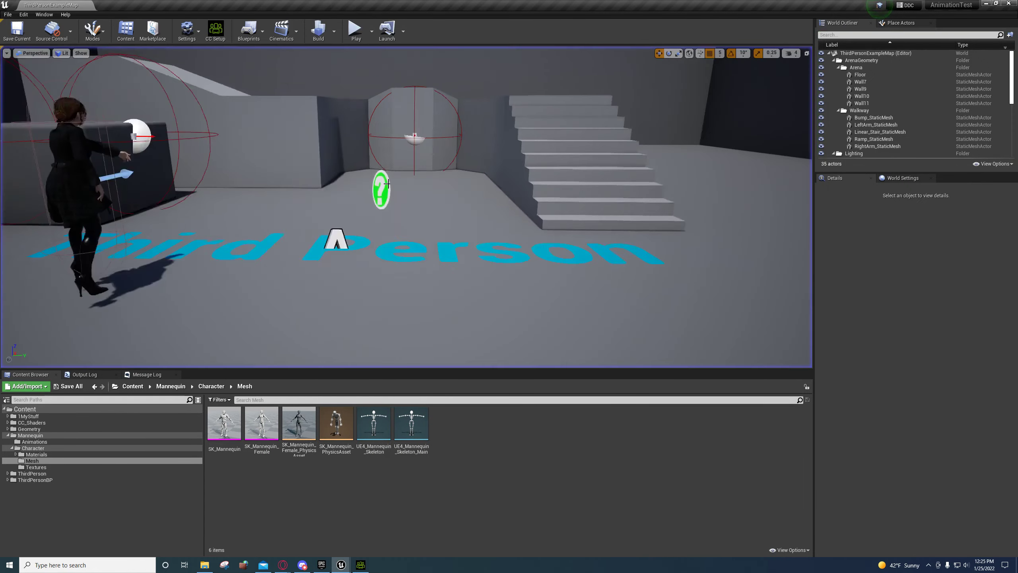
Step: Return to Asian_AnimBP, restore the Two Bone IK's Alpha Input Type to Anim Curve Value, and compile and save the blueprint
mouse_move(347, 564)
left_click(448, 521)
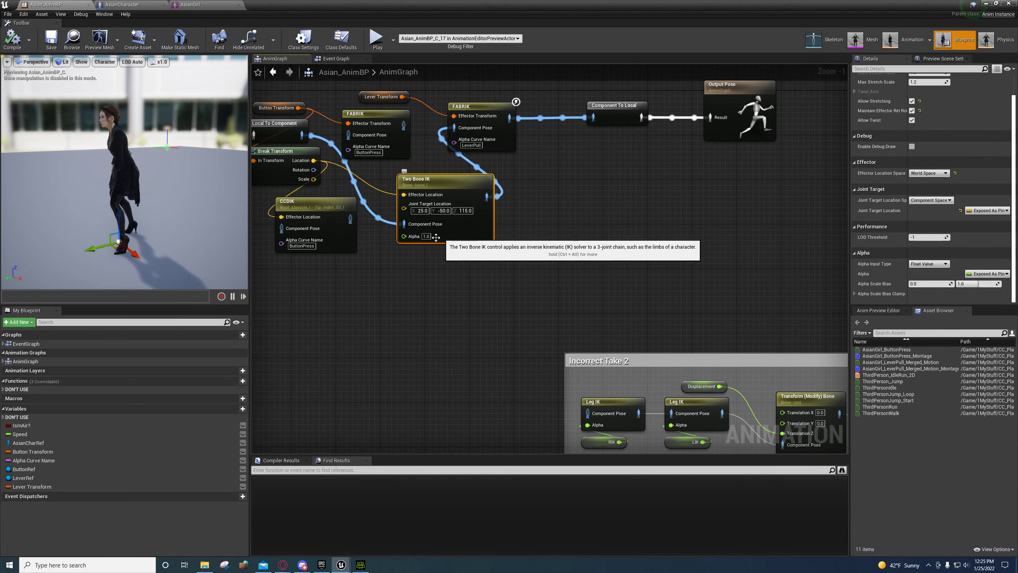
left_click(928, 263)
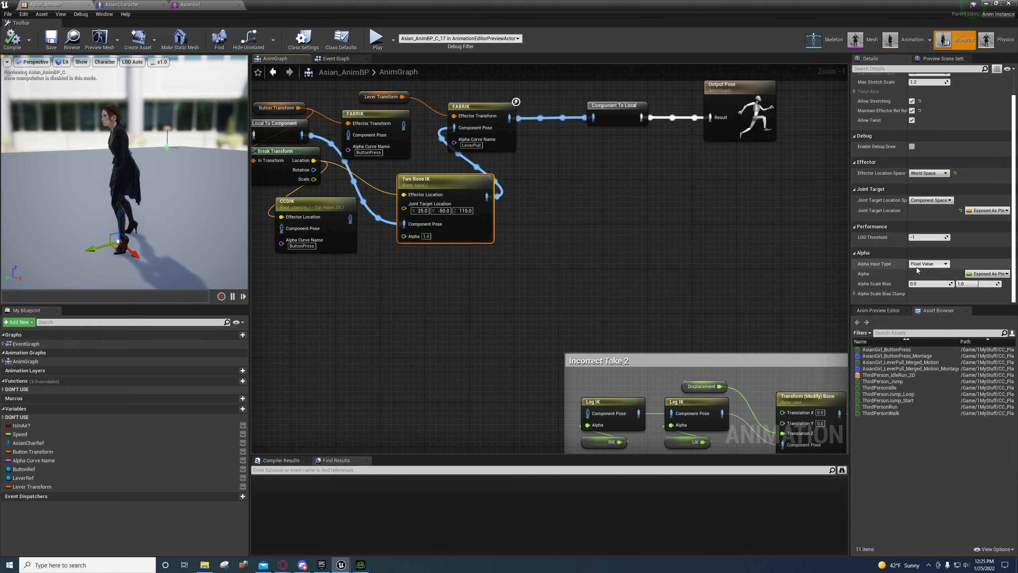
left_click(916, 282)
right_click_drag(557, 228, 615, 281)
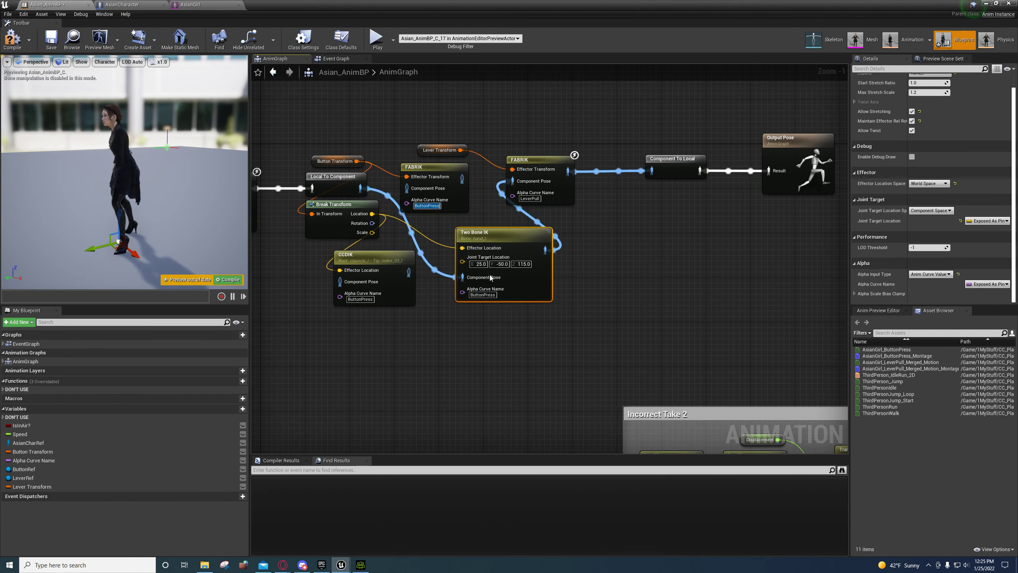
right_click_drag(472, 321, 554, 314)
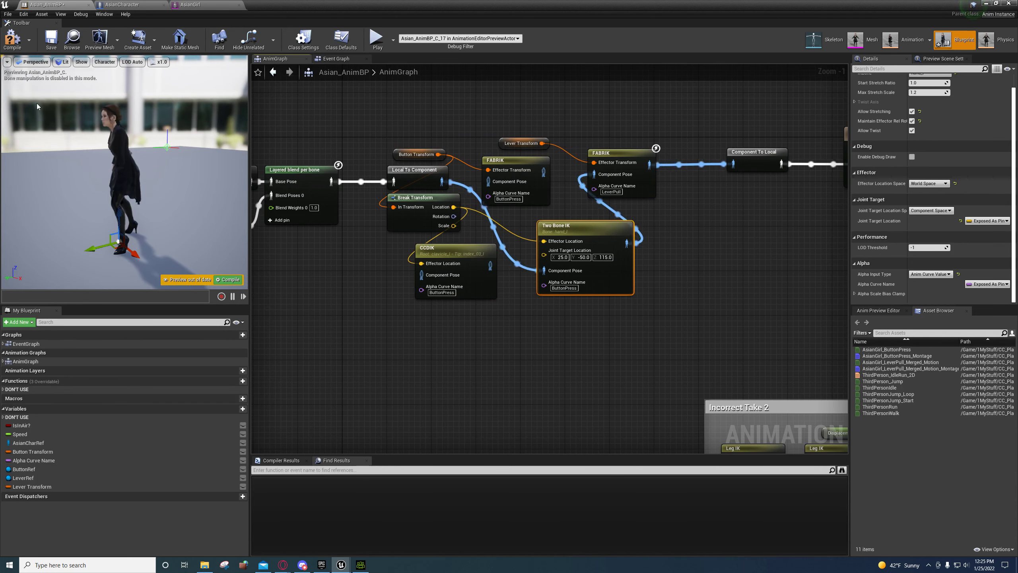
left_click(13, 39)
left_click(51, 39)
Step: Examine the alpha curve inputs on the ButtonPress IK nodes and the LeverPull FABRIK in the AnimGraph
right_click_drag(377, 315, 396, 355)
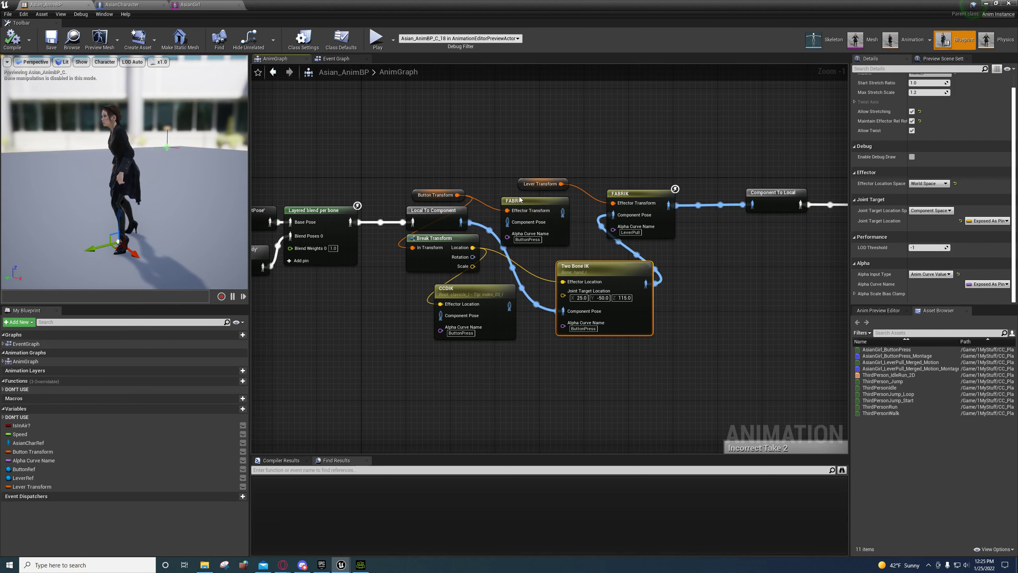
right_click_drag(544, 272, 521, 237)
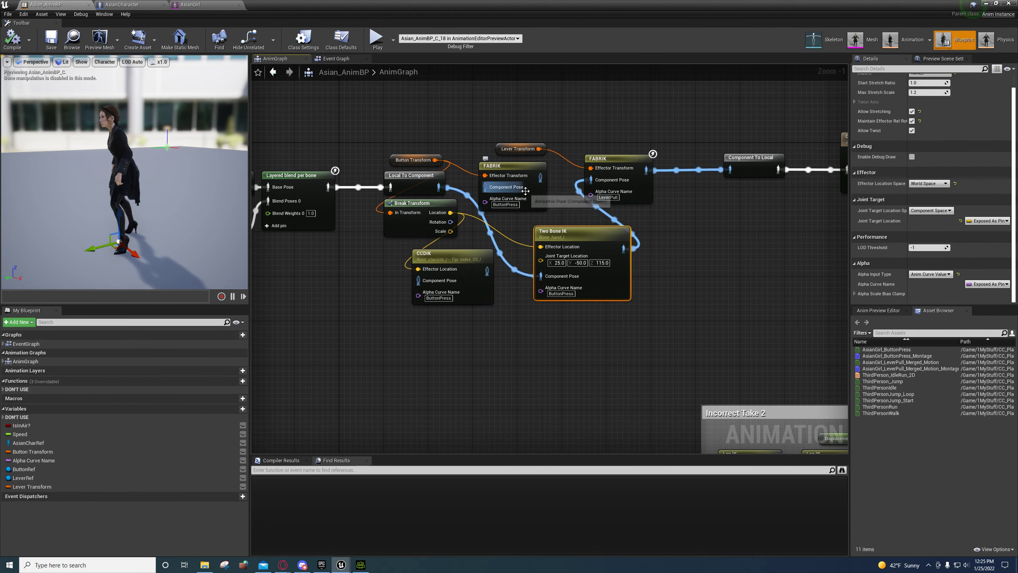
right_click_drag(643, 320, 698, 307)
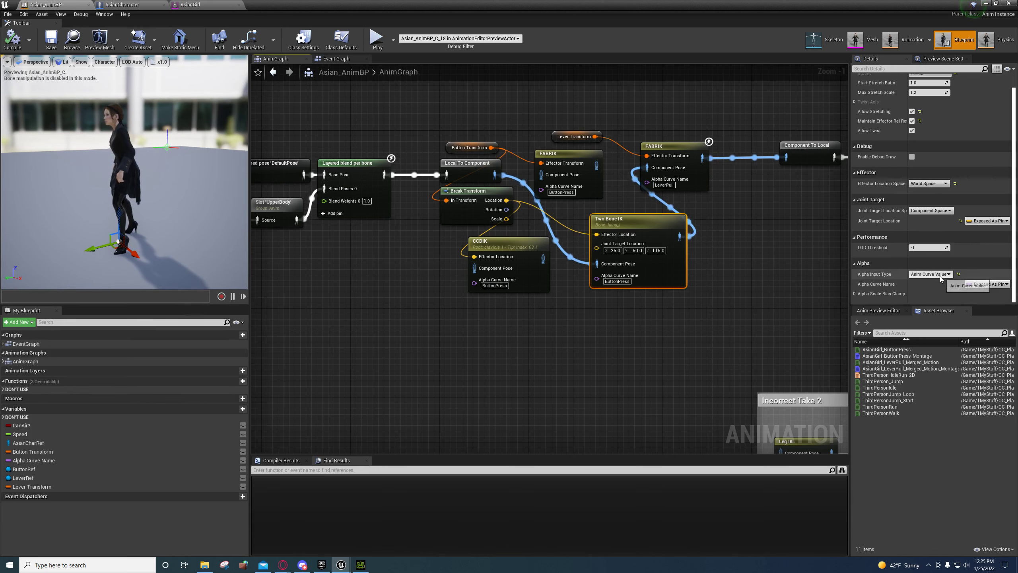
right_click_drag(564, 326, 383, 248)
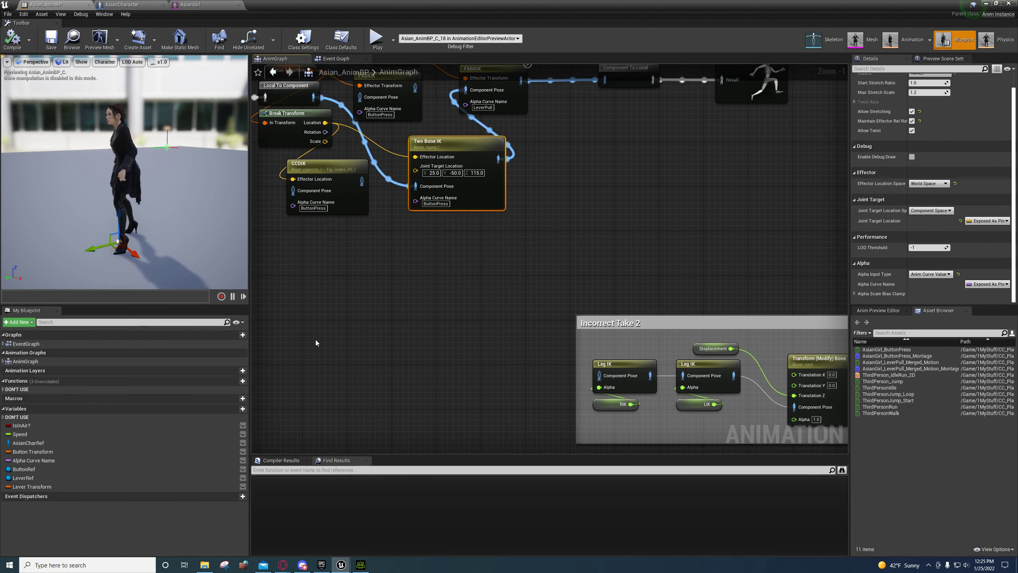
Step: Glance at AsianCharacter and the AsianGirl skeleton, and browse the Mannequin Animations, Materials and CC_Shaders content folders
left_click(121, 5)
left_click(192, 5)
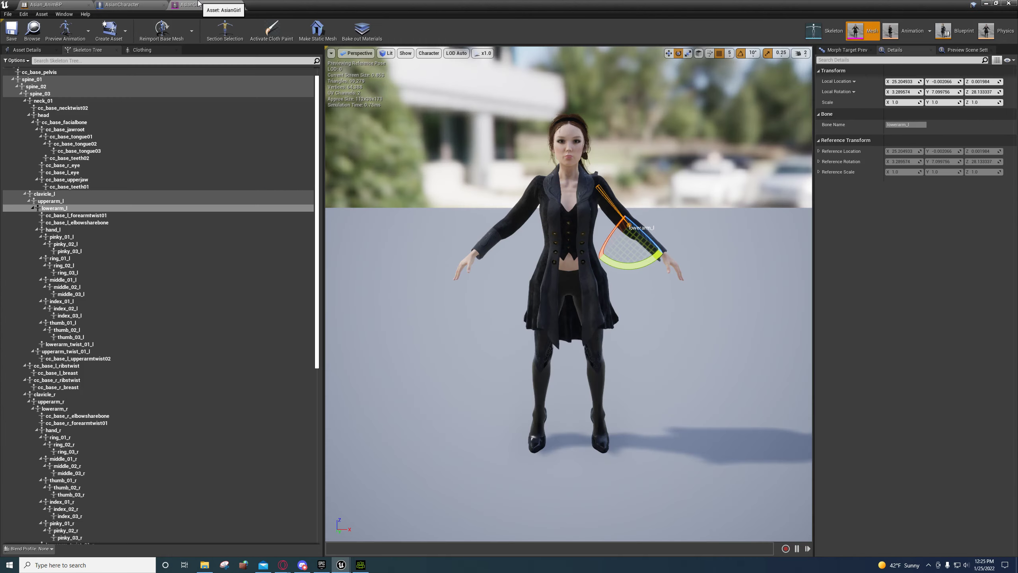
double_click(350, 4)
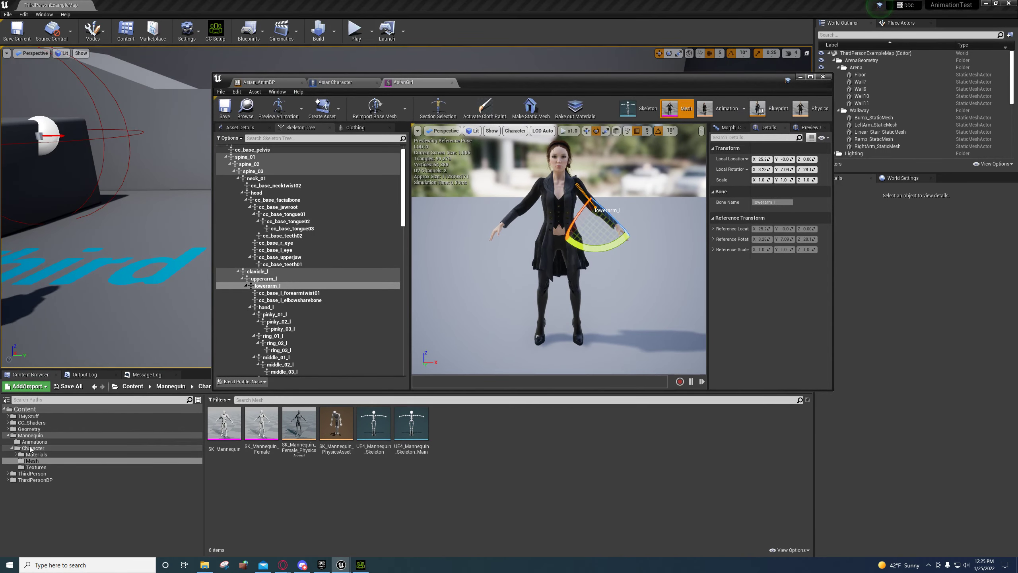
left_click(20, 442)
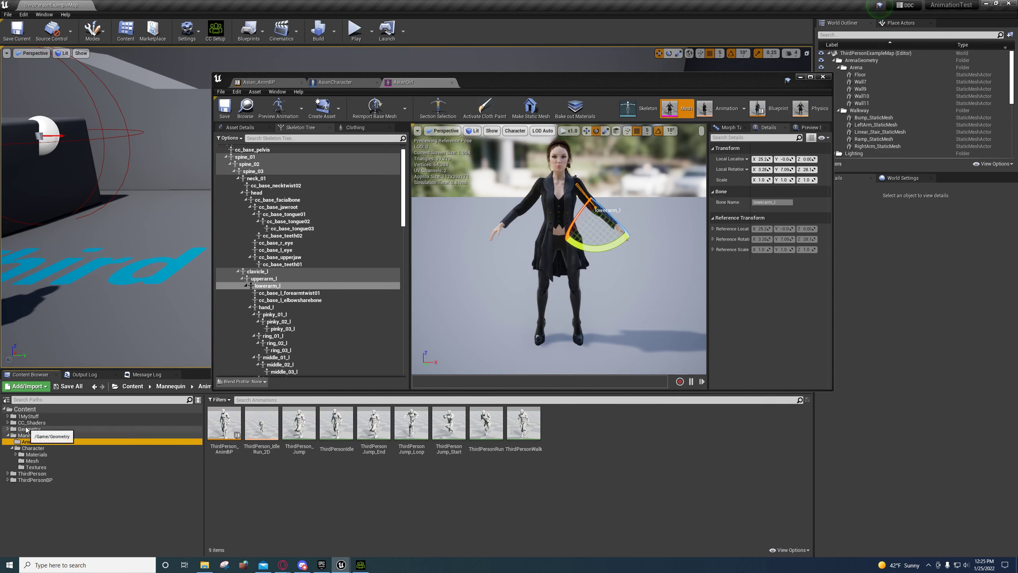
left_click(35, 455)
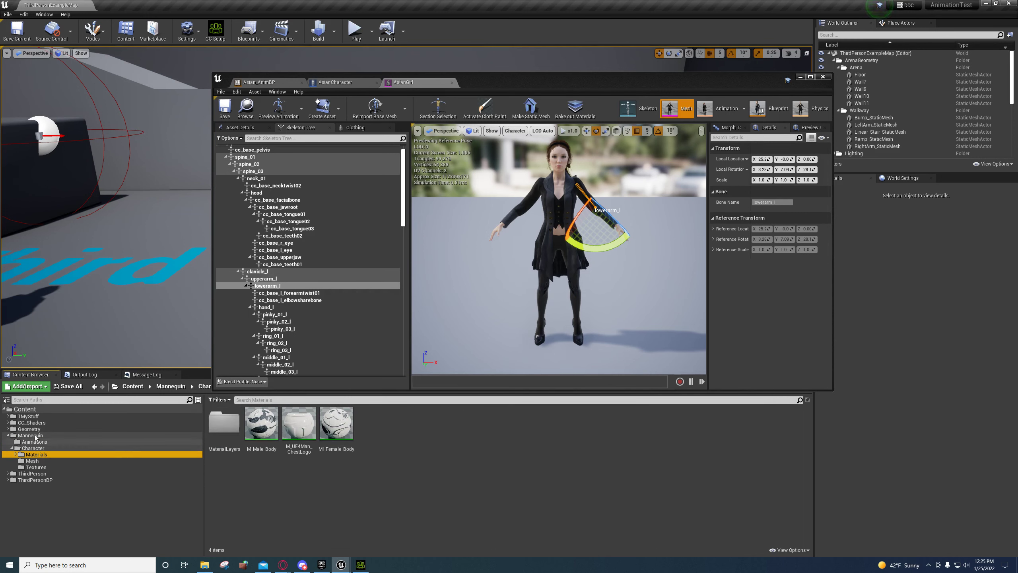
left_click(81, 429)
left_click(112, 422)
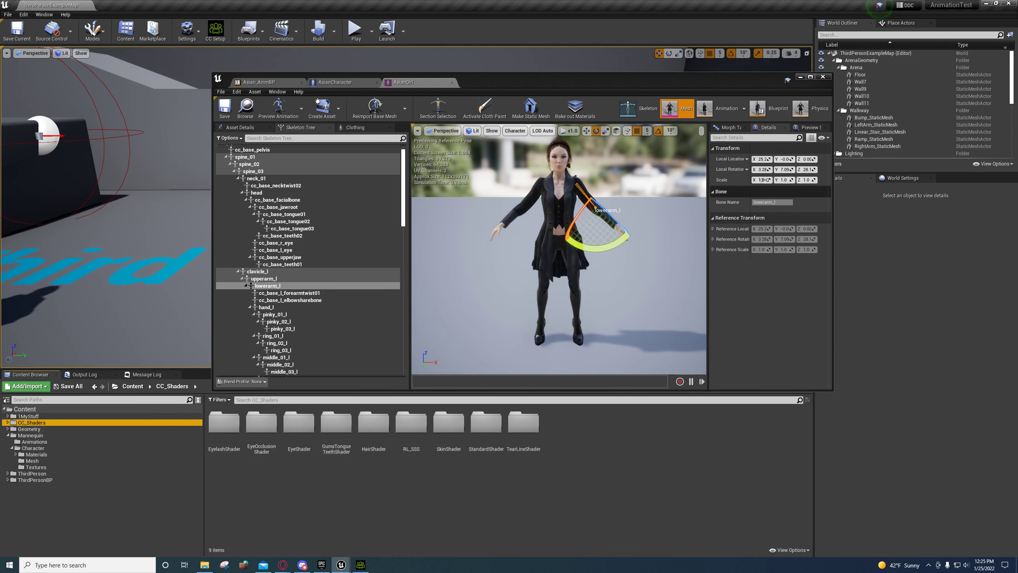
Step: Select the BP_Button2 actor on the alcove wall in the level and open its blueprint in the maximized editor
left_click(800, 77)
key("w")
right_click_drag(650, 169, 621, 139)
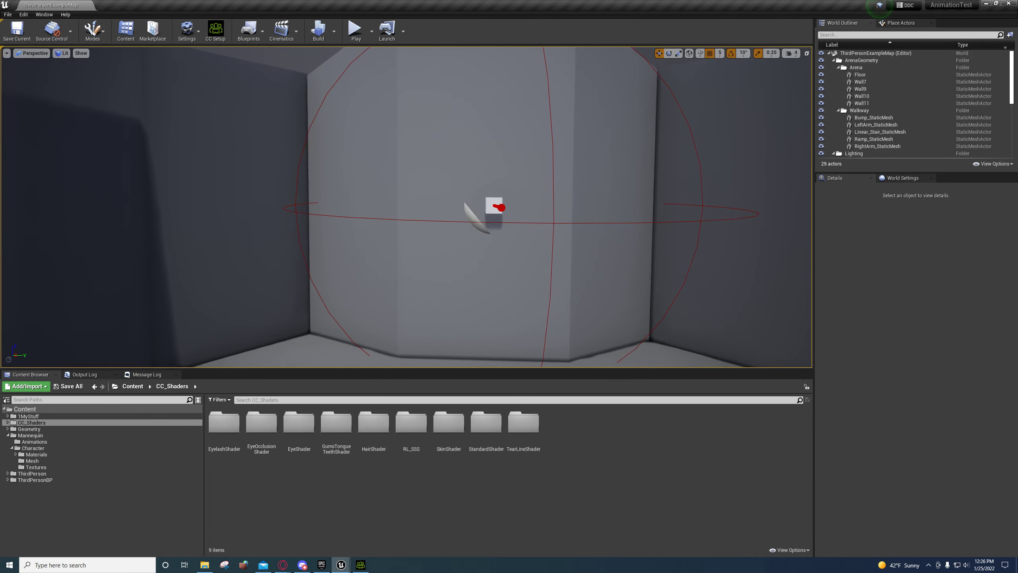
left_click(490, 203)
key("f")
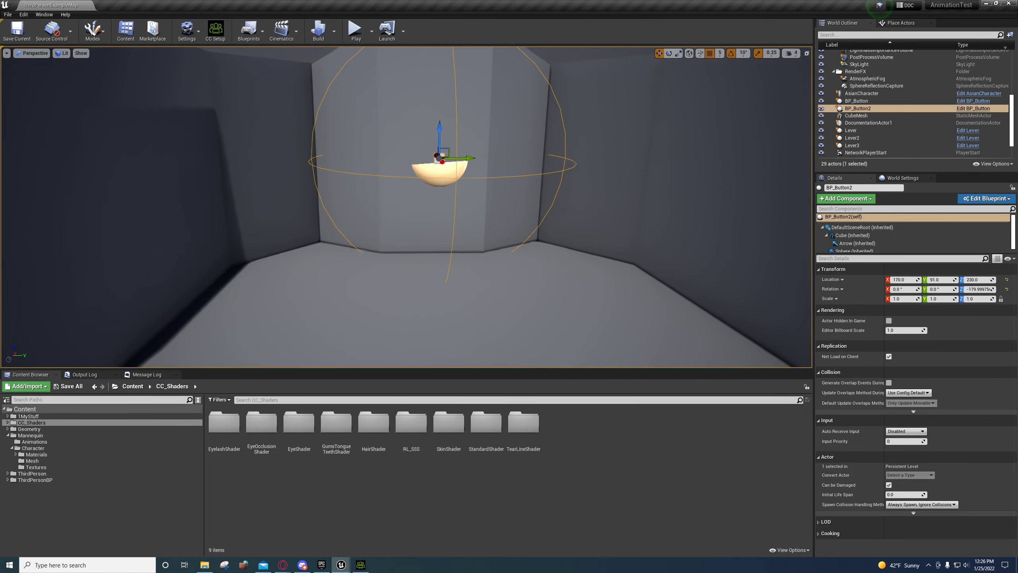
left_click(987, 198)
left_click(974, 212)
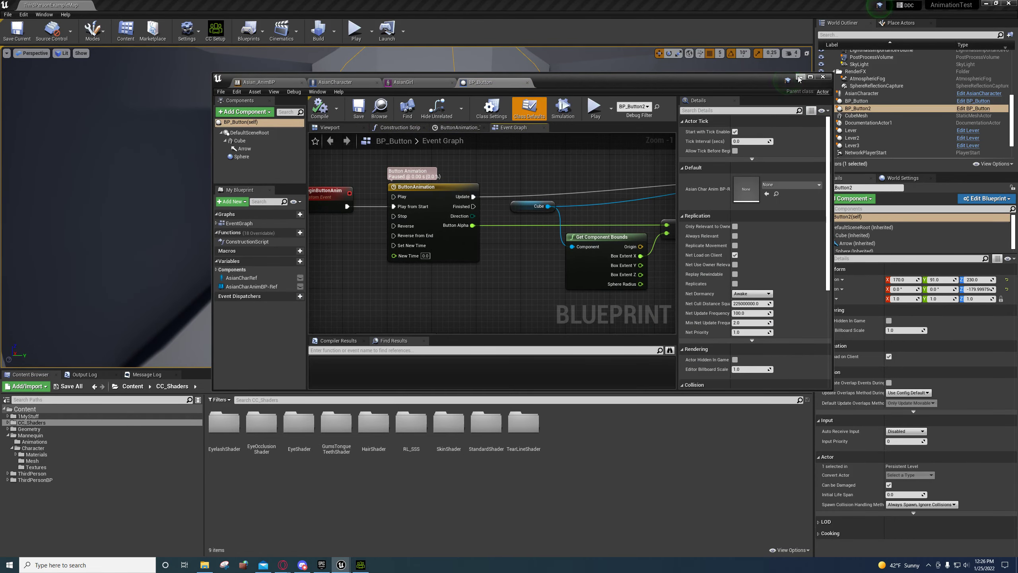
left_click(811, 78)
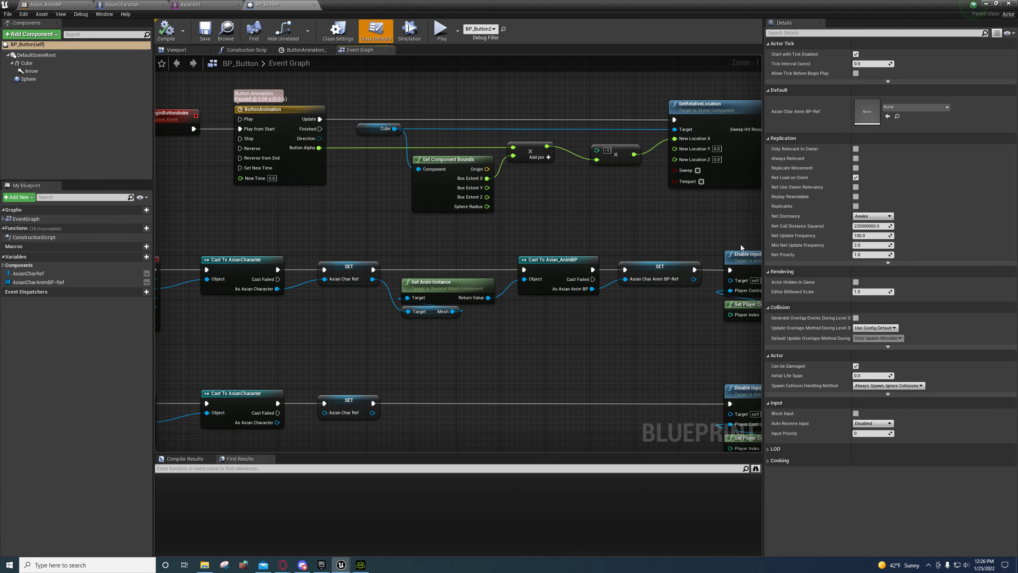
Step: Review BP_Button's Event Graph: the button animation, the casts to AsianCharacter and Asian_AnimBP, and the Enable and Disable Input nodes
right_click_drag(303, 263, 498, 221)
right_click_drag(485, 275, 265, 261)
right_click_drag(381, 296, 280, 285)
right_click_drag(333, 233, 371, 260)
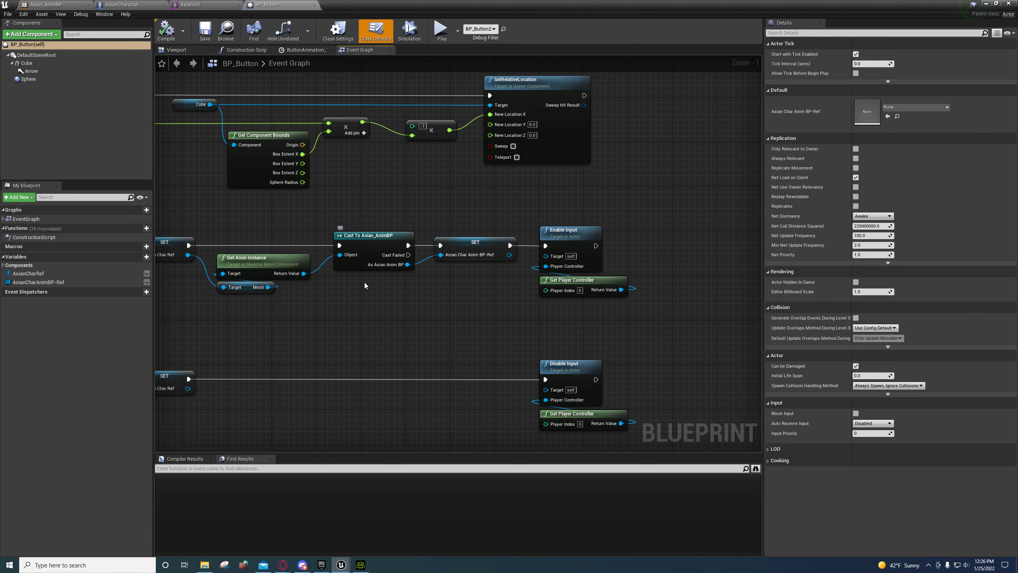
right_click_drag(373, 289, 416, 256)
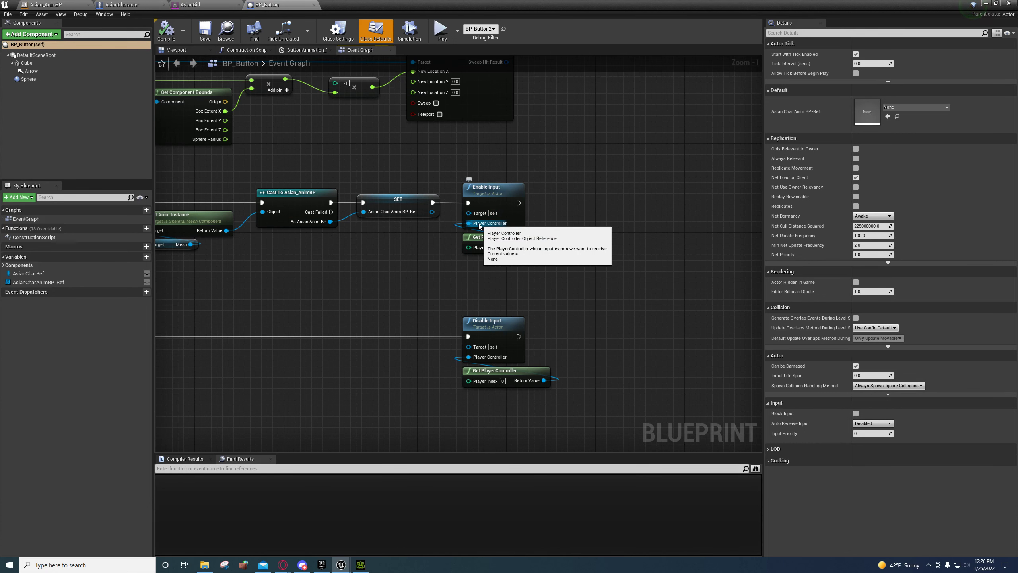
Step: Review BP_Button's E key logic in the Event Graph, from the Arrow's GetWorldTransform through Play Anim Montage to the Button Ref
right_click_drag(442, 277, 486, 184)
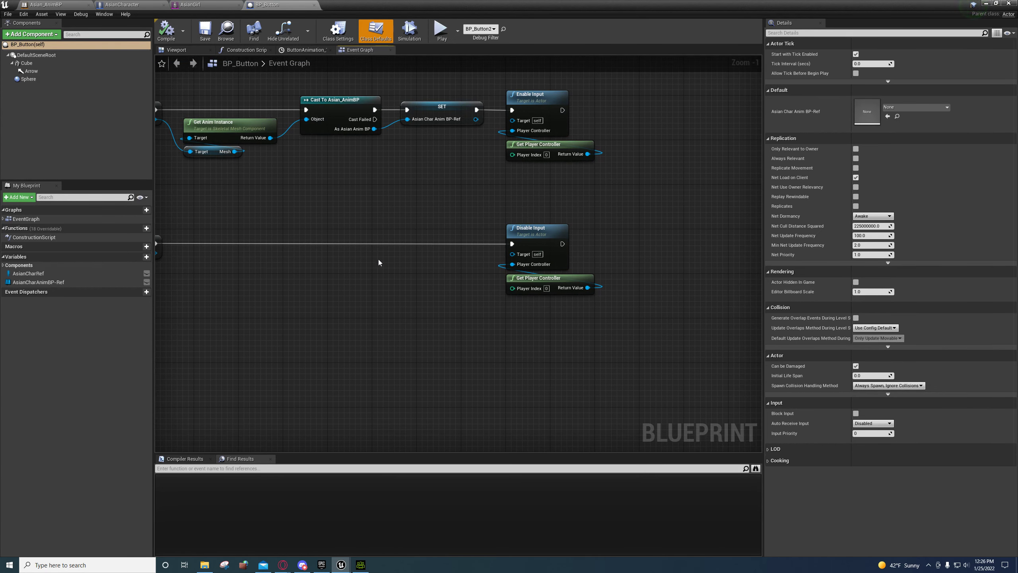
right_click_drag(359, 179, 430, 276)
right_click_drag(533, 328, 146, 264)
right_click_drag(502, 237, 763, 430)
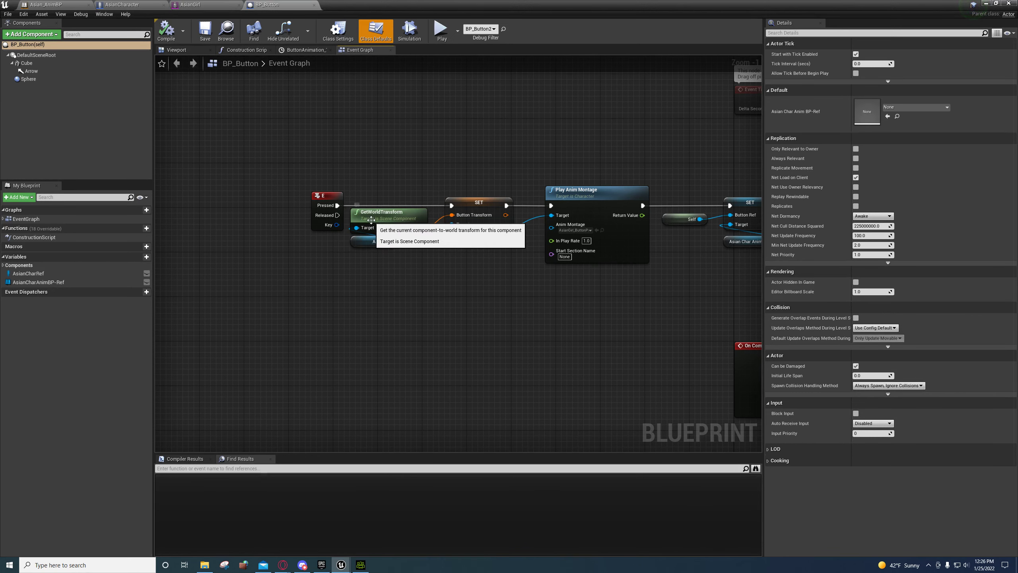
right_click_drag(461, 300, 279, 340)
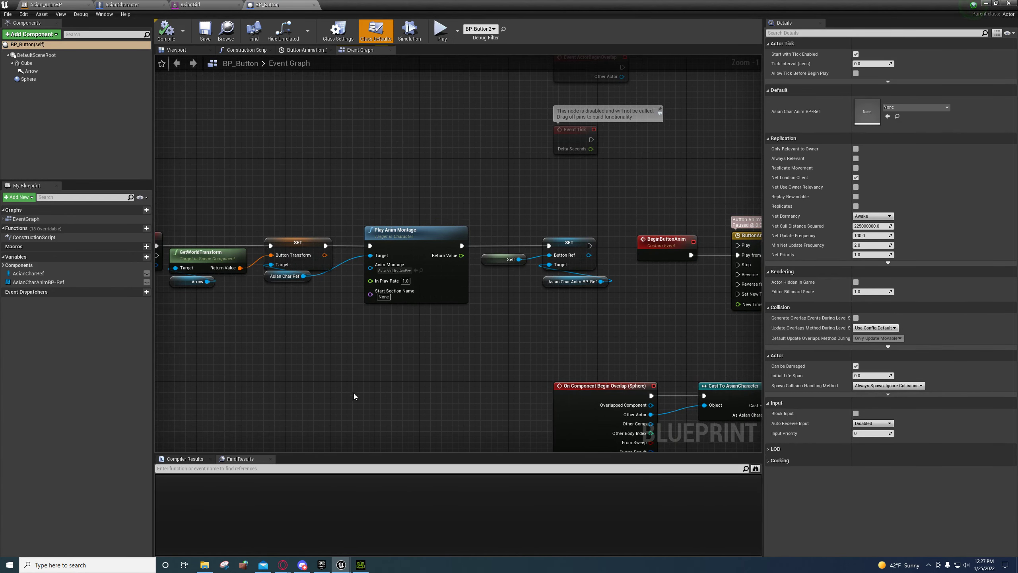
right_click_drag(354, 397, 369, 371)
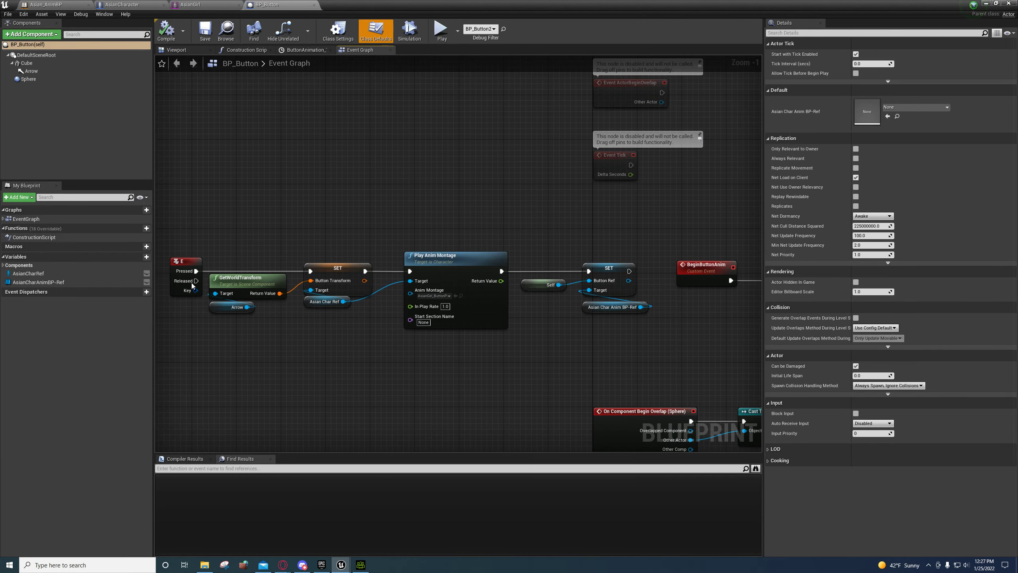
Step: Inspect BP_Button's Cube and its child Arrow component up close in the blueprint viewport
left_click(27, 63)
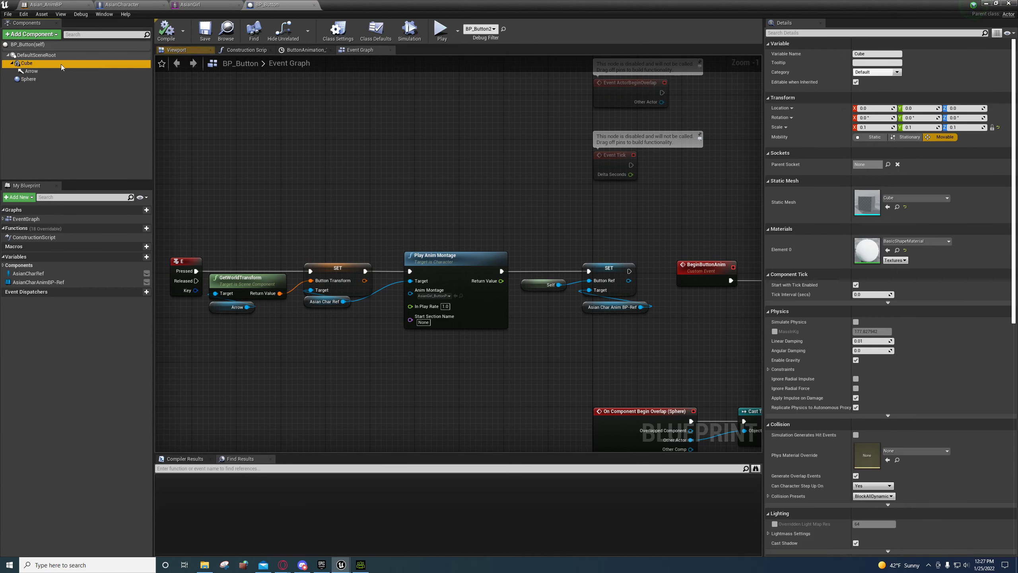
left_click(176, 49)
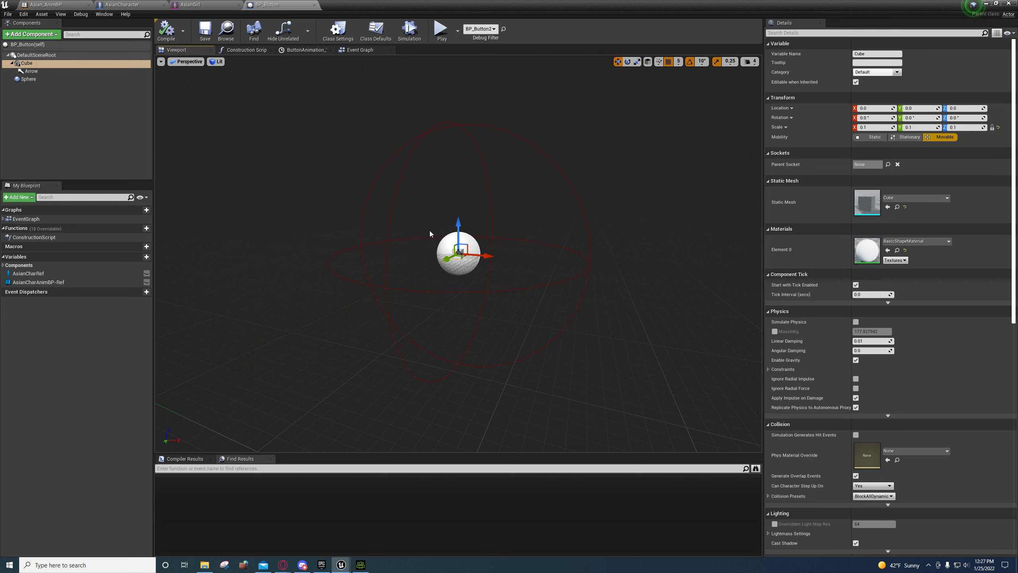
left_click(31, 71)
mouse_move(458, 253)
right_mouse_down()
mouse_move(475, 238)
mouse_move(452, 244)
right_mouse_up()
key("w")
right_click_drag(471, 316, 471, 317)
key("w")
key("s")
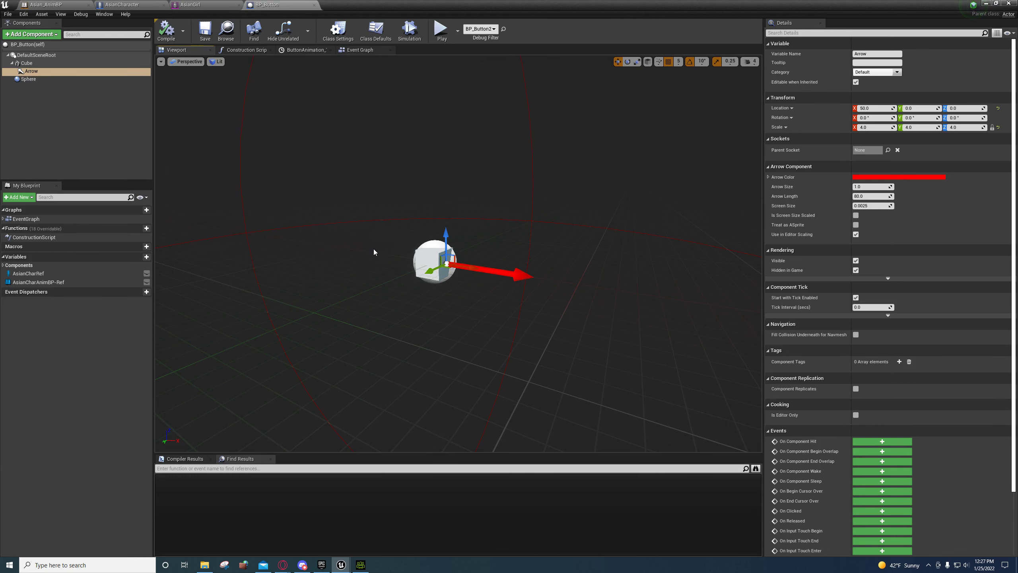
Step: Examine the ButtonAnimation timeline curve and the Event Graph nodes that use it with the Cube's component bounds
left_click(301, 50)
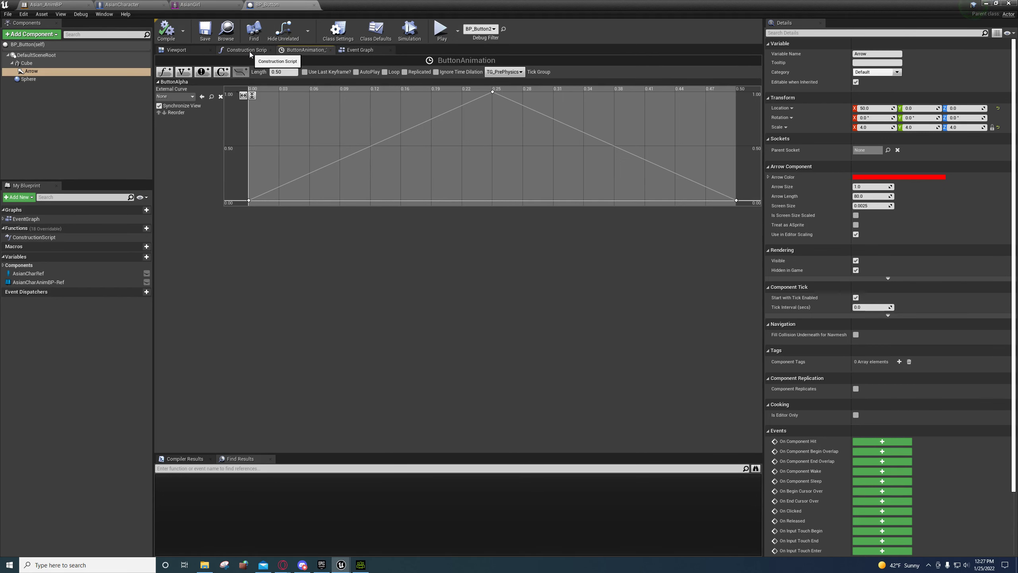
left_click(250, 51)
left_click(359, 50)
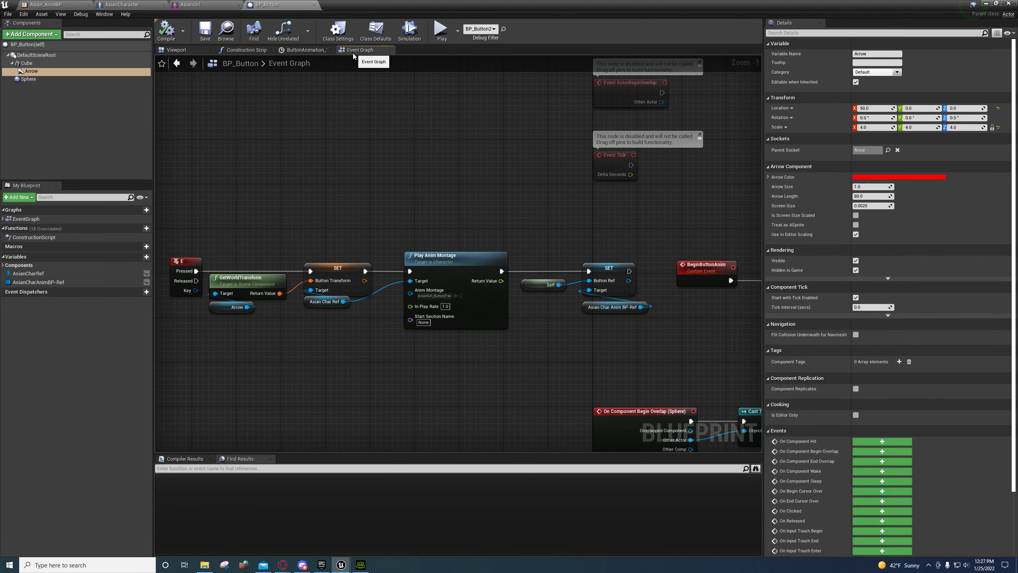
right_click_drag(500, 266, 173, 255)
right_click_drag(387, 221, 473, 285)
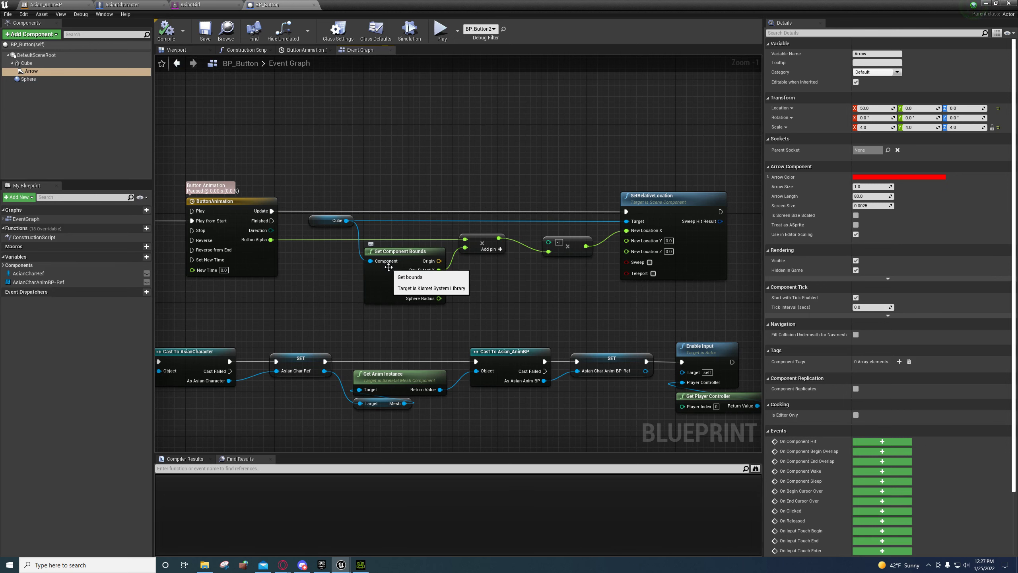
right_click_drag(248, 286, 313, 318)
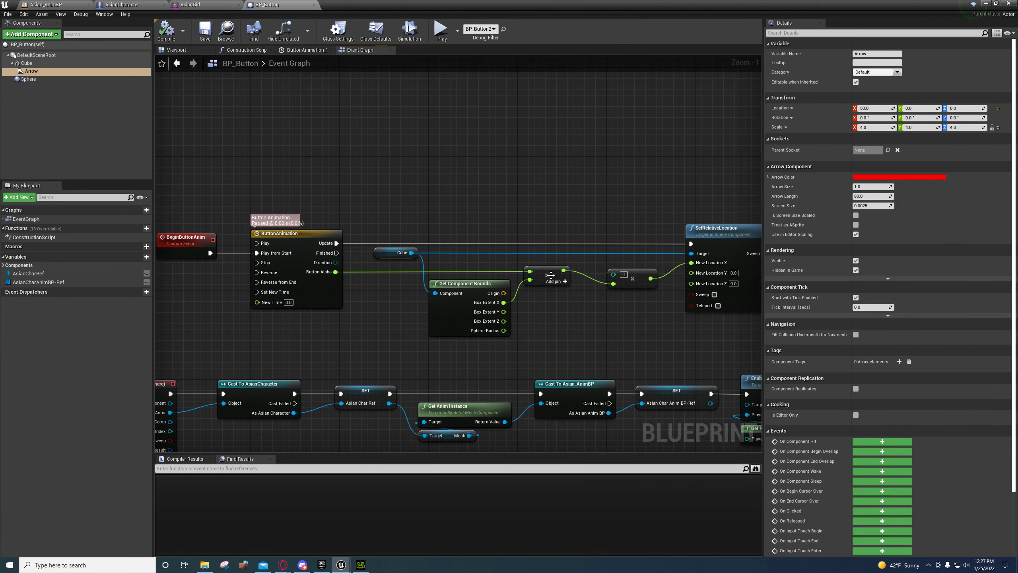
right_click_drag(587, 313, 463, 296)
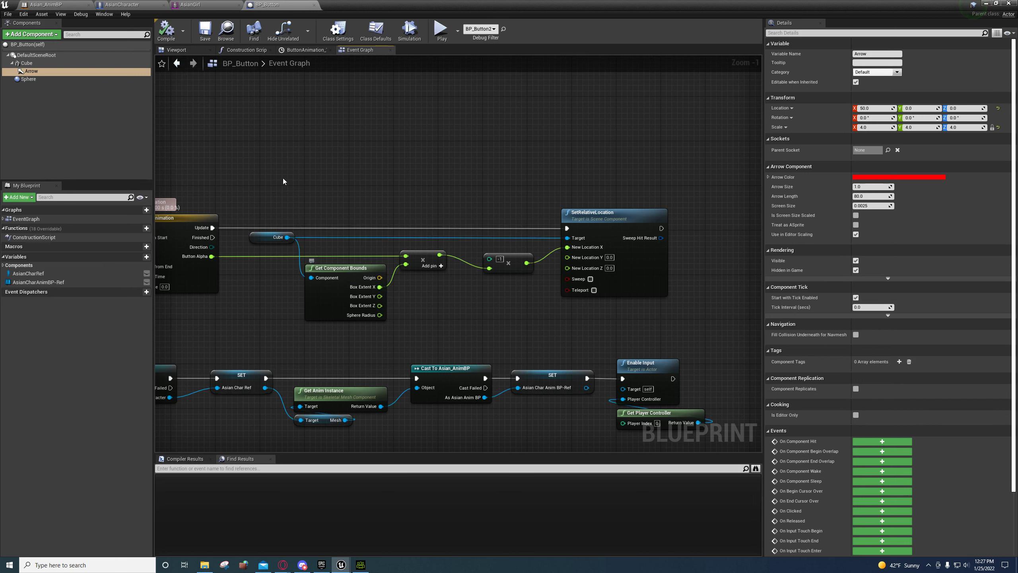
Step: Switch the blueprint viewport to the Left orthographic view and examine the Cube's outline and the Arrow's origin up close
left_click(187, 52)
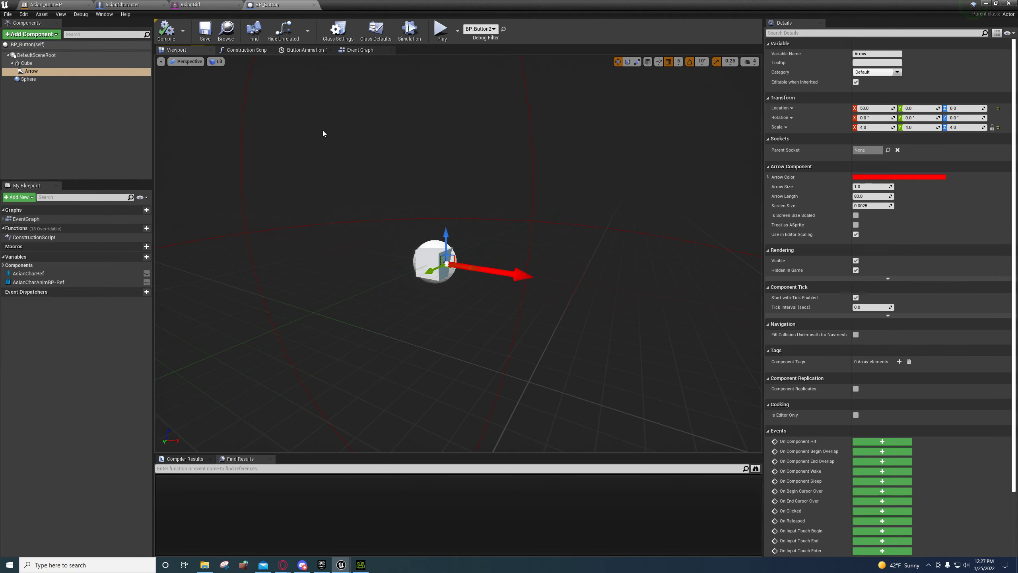
left_click(186, 61)
left_click(188, 104)
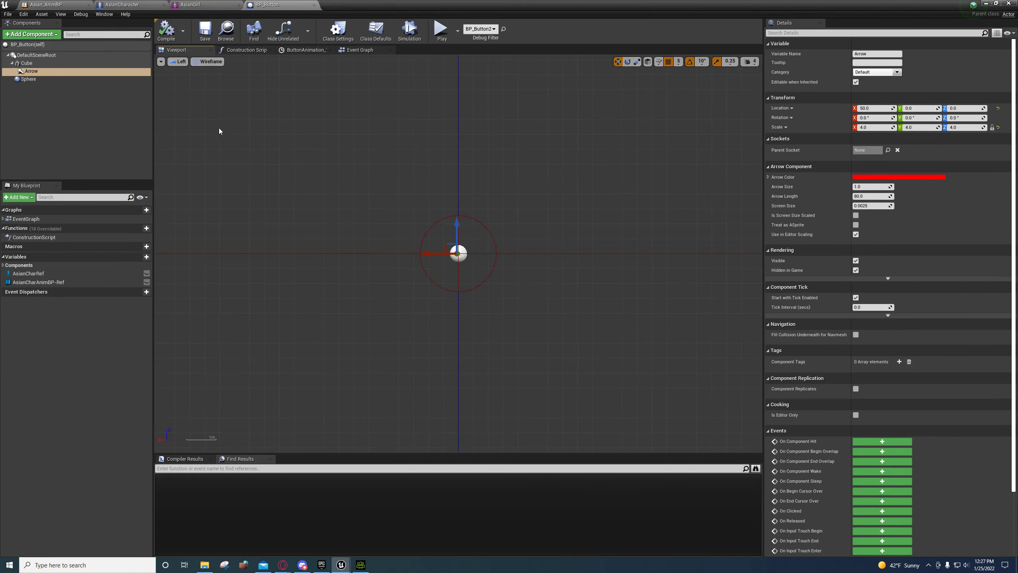
scroll(446, 233, "up", 10)
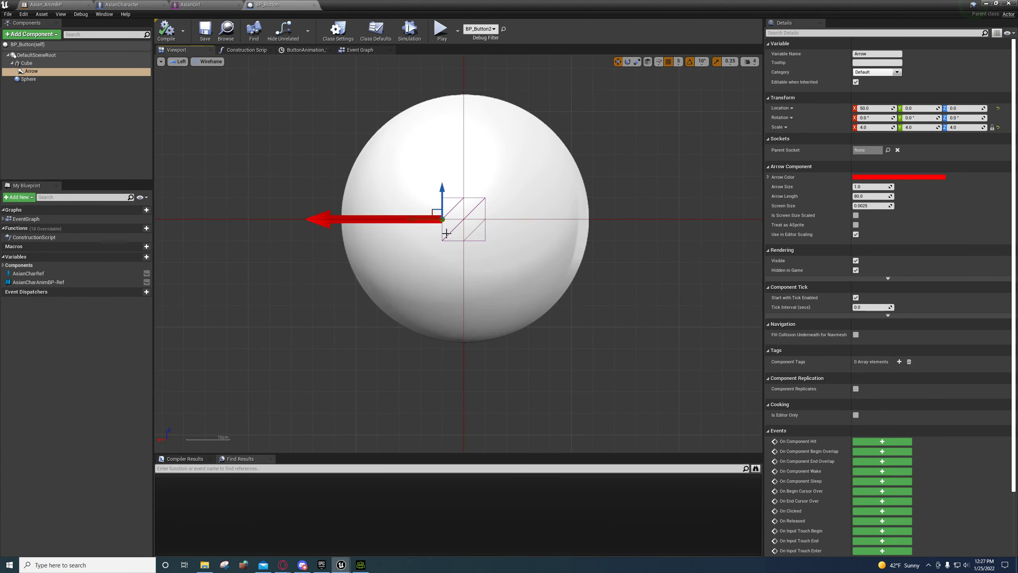
scroll(447, 233, "up", 3)
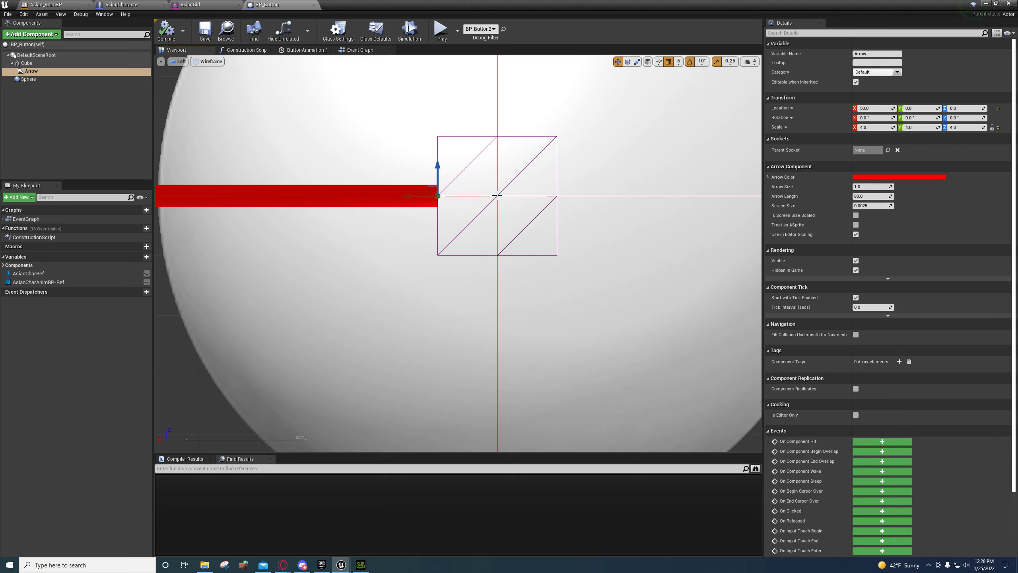
left_click_drag(499, 195, 440, 196)
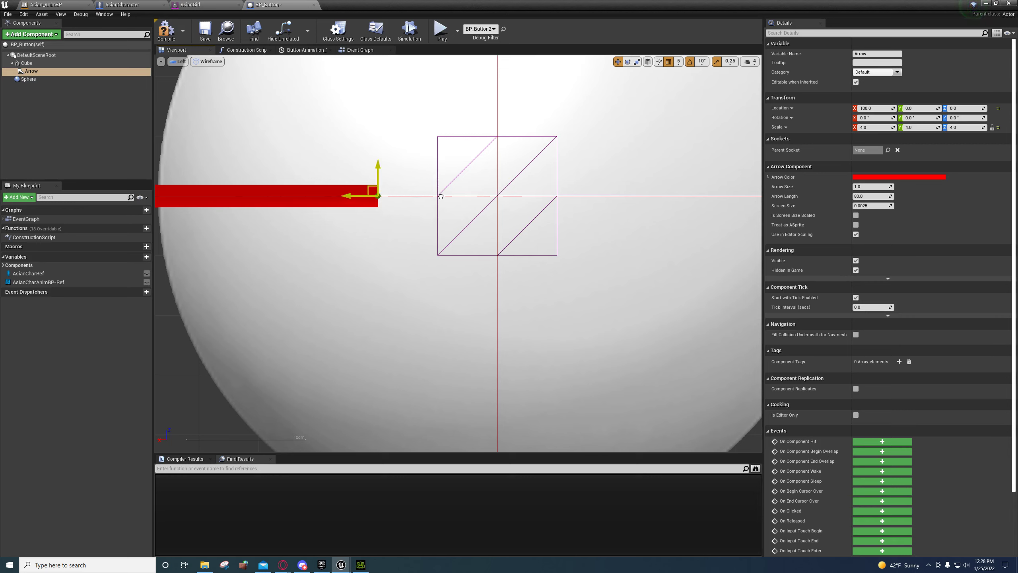
key("ctrl+z")
mouse_move(407, 196)
left_mouse_down()
mouse_move(526, 196)
mouse_move(415, 203)
left_mouse_up()
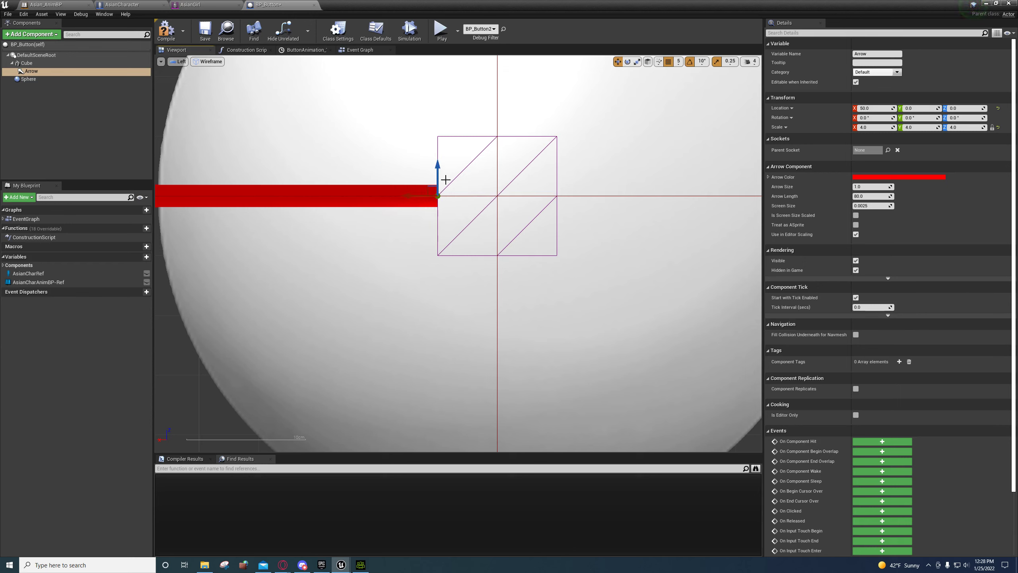
Step: Review how Button Alpha, Box Extent X and the -1 multiplier feed SetRelativeLocation, comparing the nodes with the Cube in the viewport
left_click(360, 50)
right_click_drag(492, 269, 516, 250)
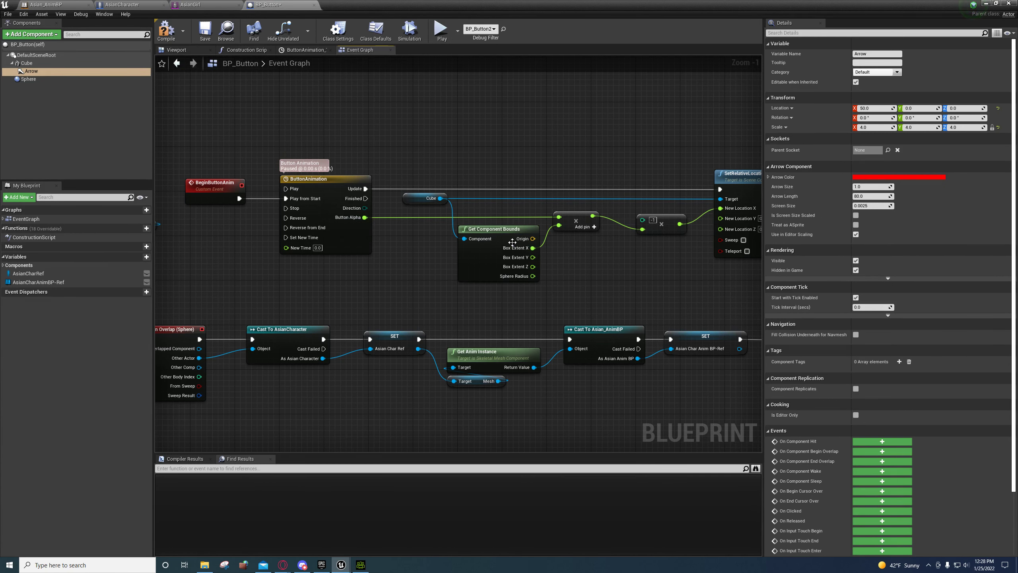
right_click_drag(512, 243, 337, 255)
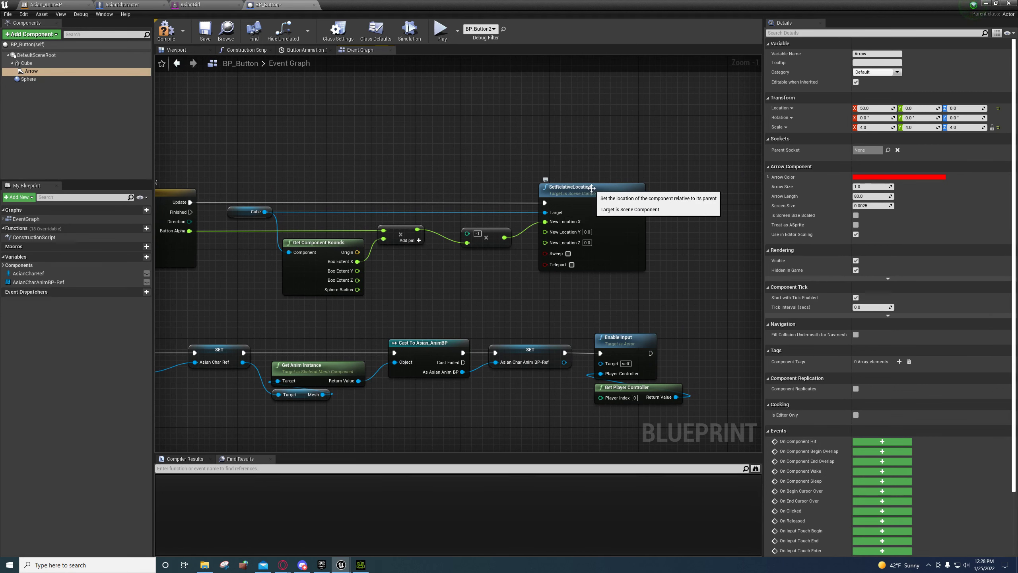
right_click_drag(490, 236, 542, 237)
left_click(184, 50)
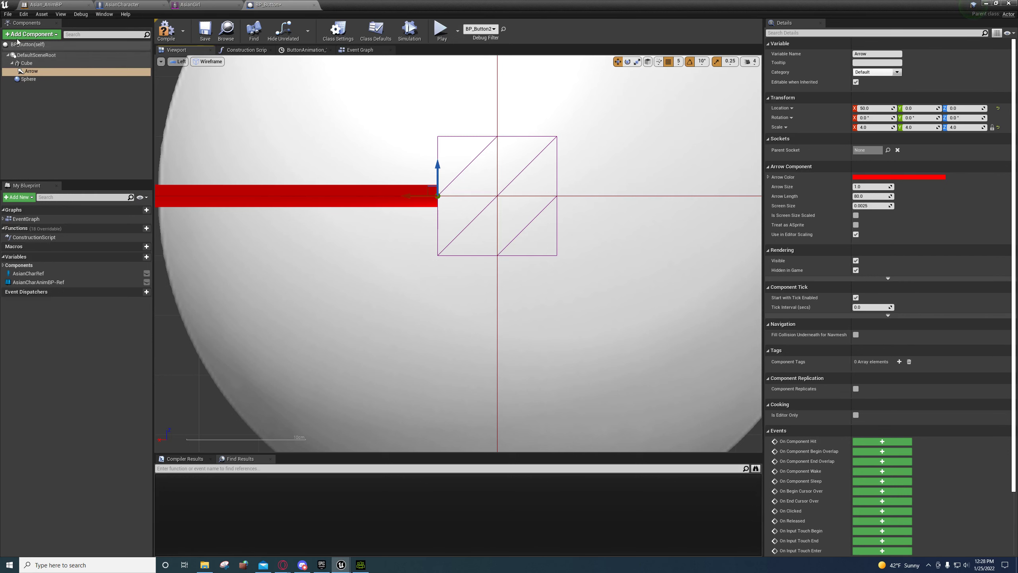
left_click(359, 49)
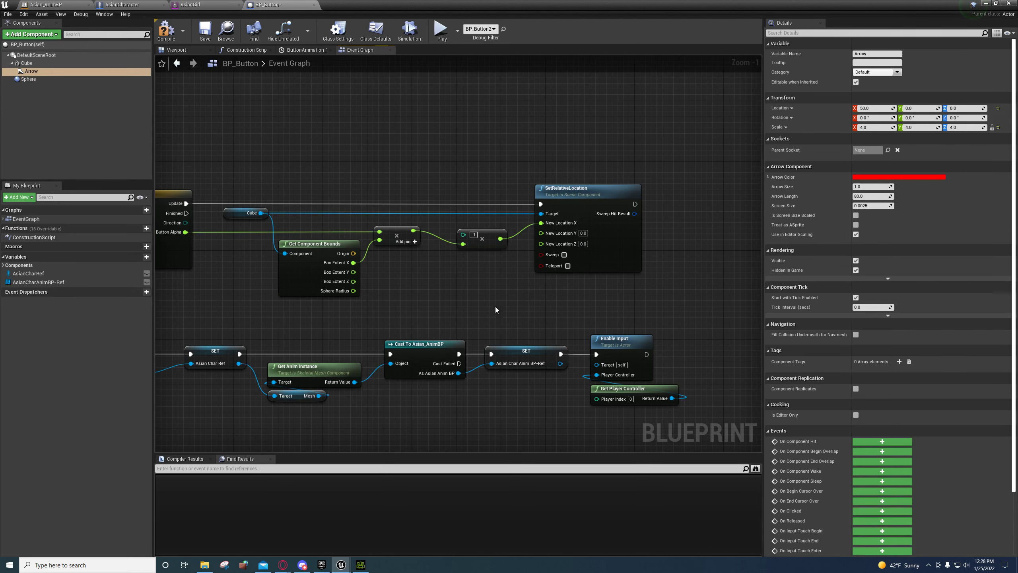
right_click_drag(496, 307, 568, 329)
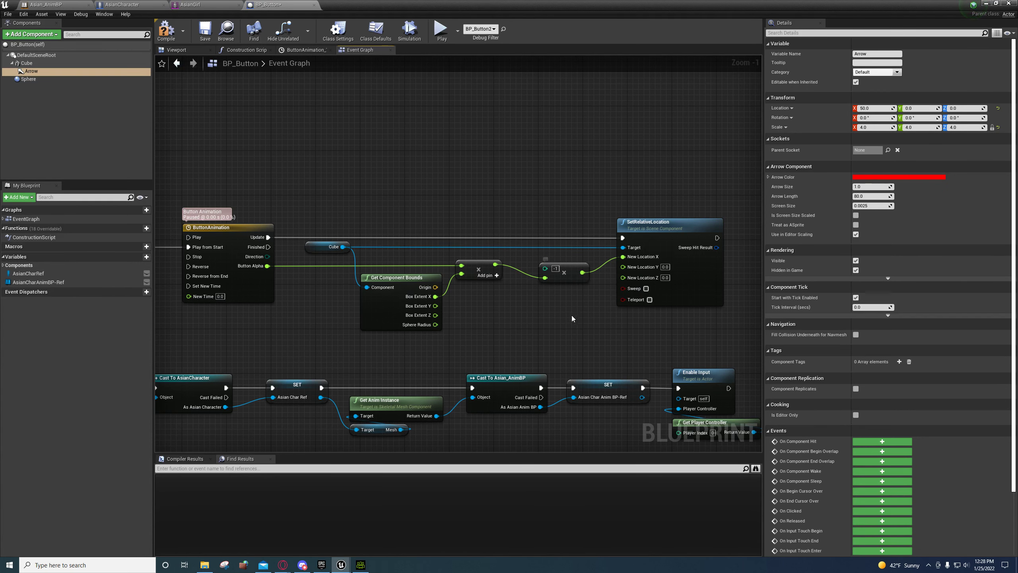
right_click_drag(494, 312, 467, 257)
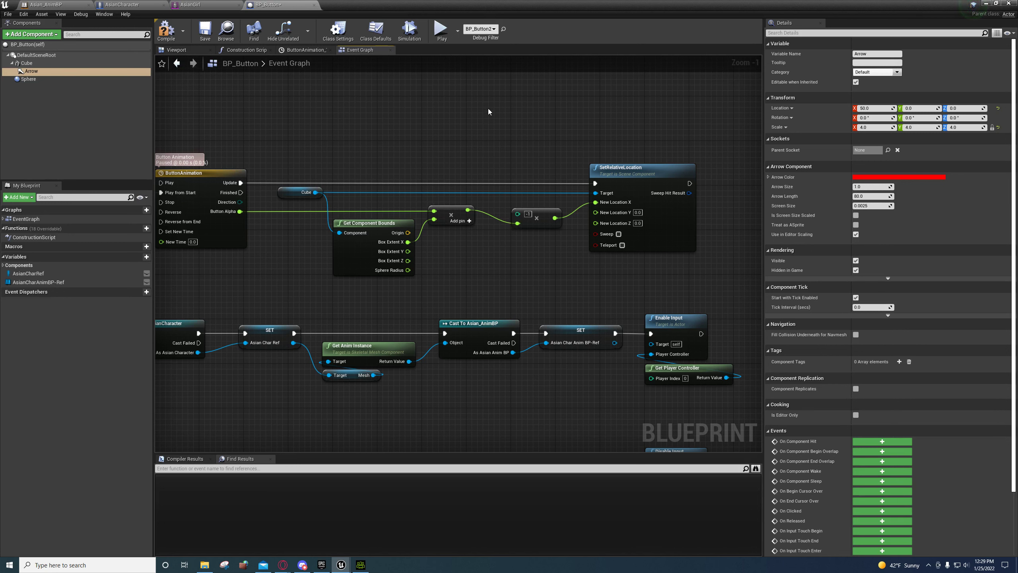
right_click_drag(466, 194, 409, 256)
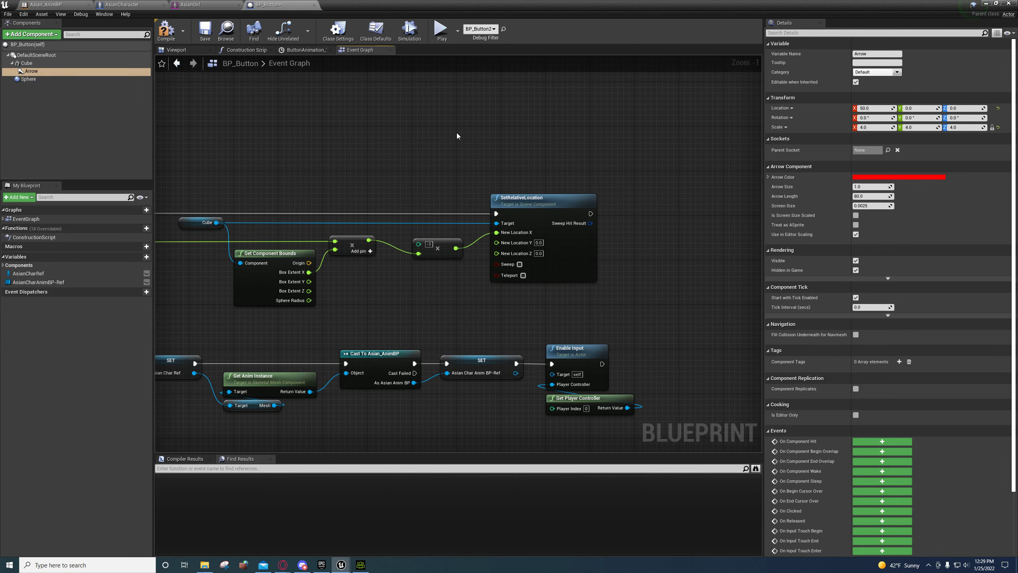
left_click(176, 50)
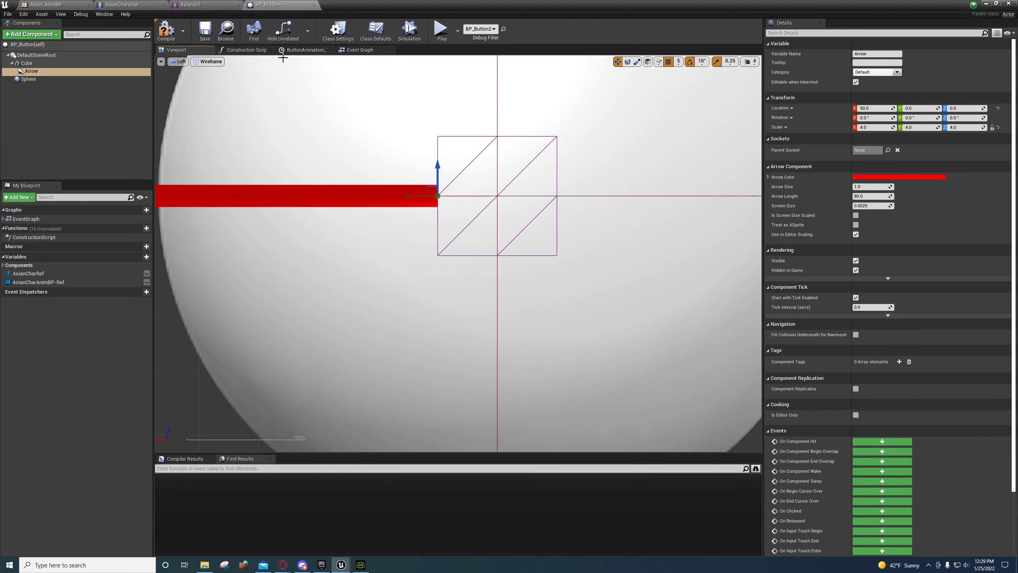
left_click(370, 51)
Step: Trace the Event Graph back from BeginButtonAnim to the E key chain and select the Play Anim Montage node to check its montage
scroll(395, 188, "up", 1)
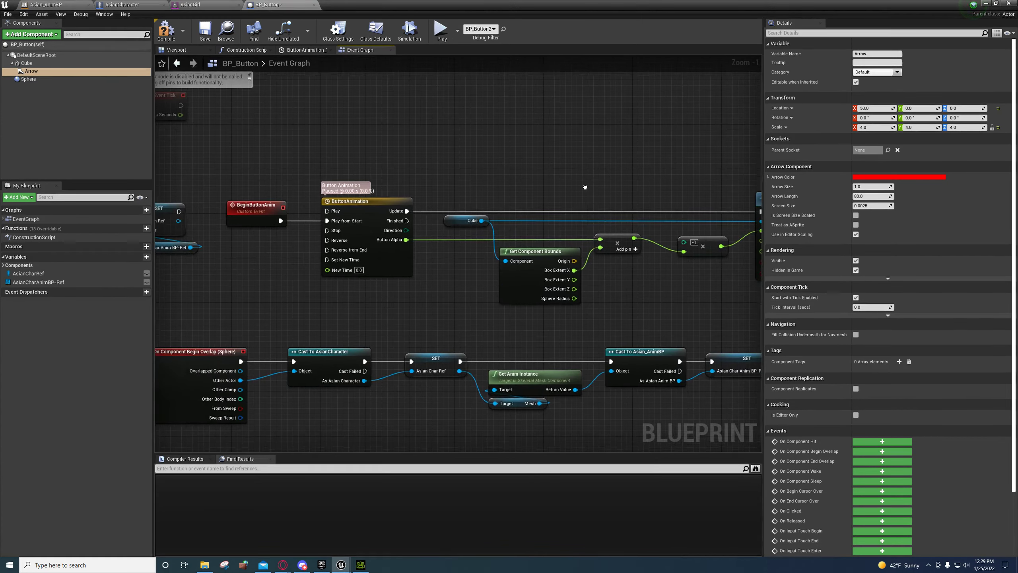
right_click_drag(530, 267, 454, 253)
right_click_drag(241, 268, 720, 271)
right_click_drag(356, 267, 562, 294)
mouse_move(453, 295)
right_mouse_down()
mouse_move(632, 323)
mouse_move(457, 307)
right_mouse_up()
left_click(434, 224)
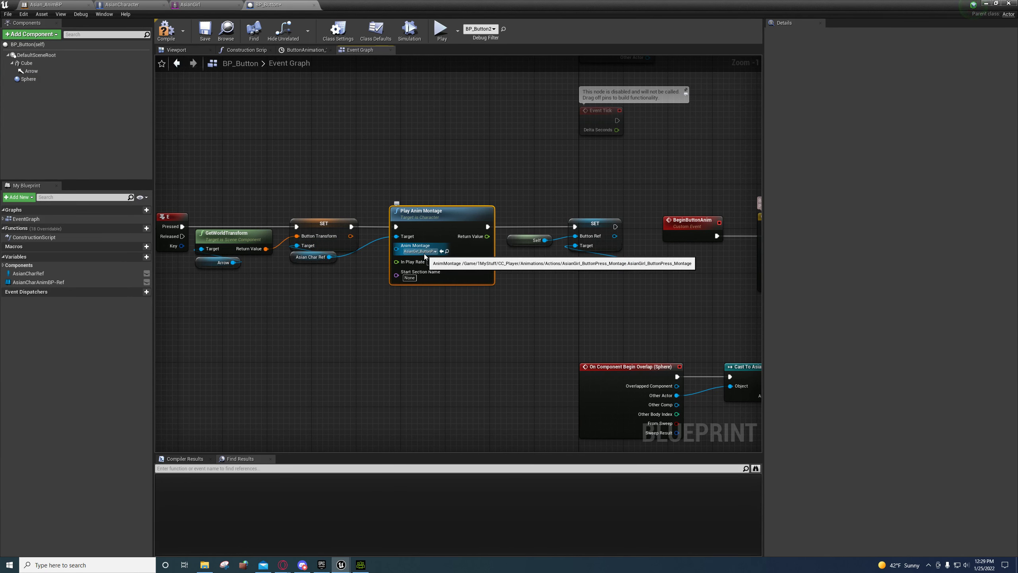
Step: Open AsianGirl_ButtonPress_Montage from the Actions folder and view it in the enlarged animation editor before restoring the window size
double_click(370, 9)
double_click(263, 420)
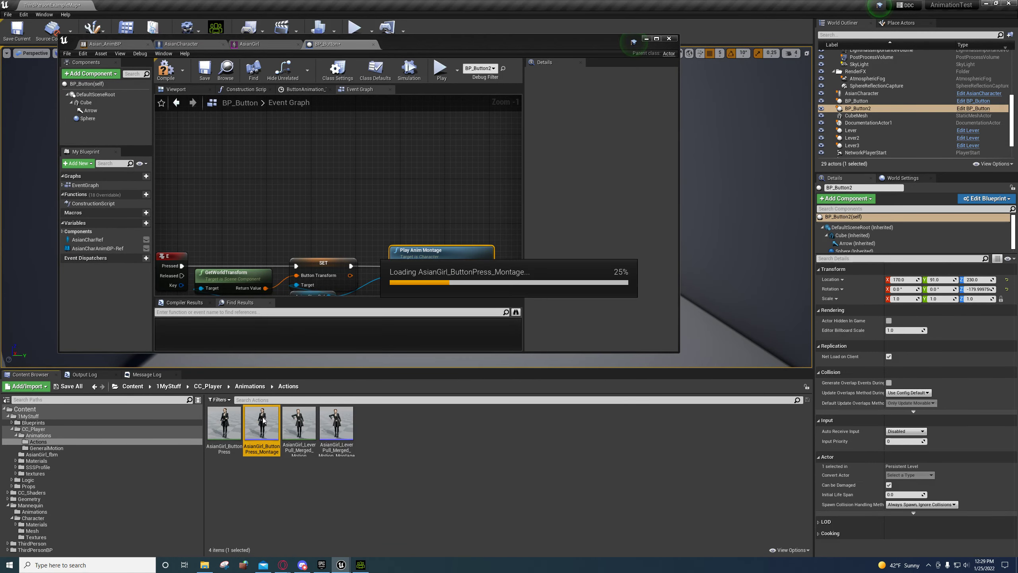
double_click(657, 41)
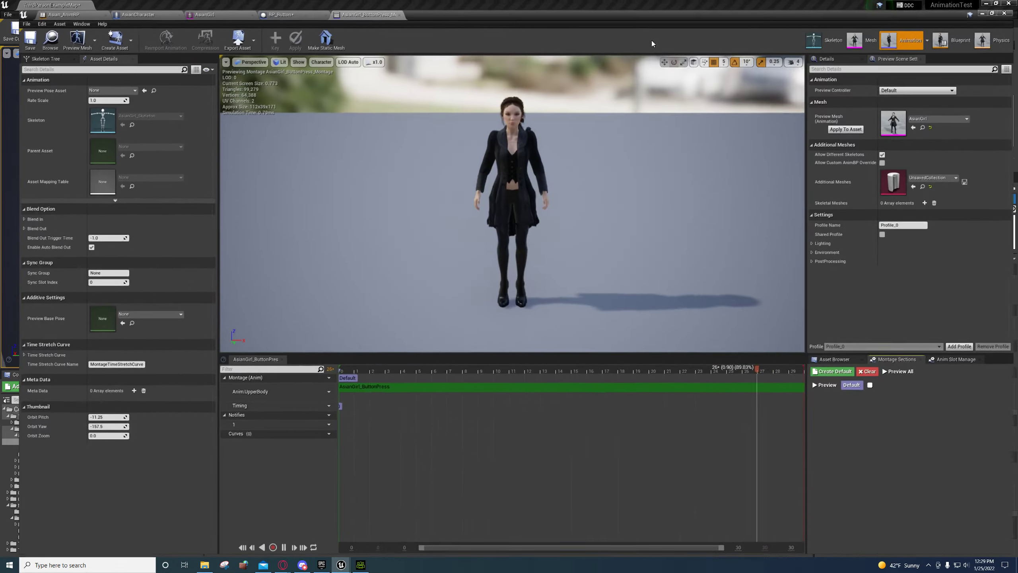
double_click(656, 42)
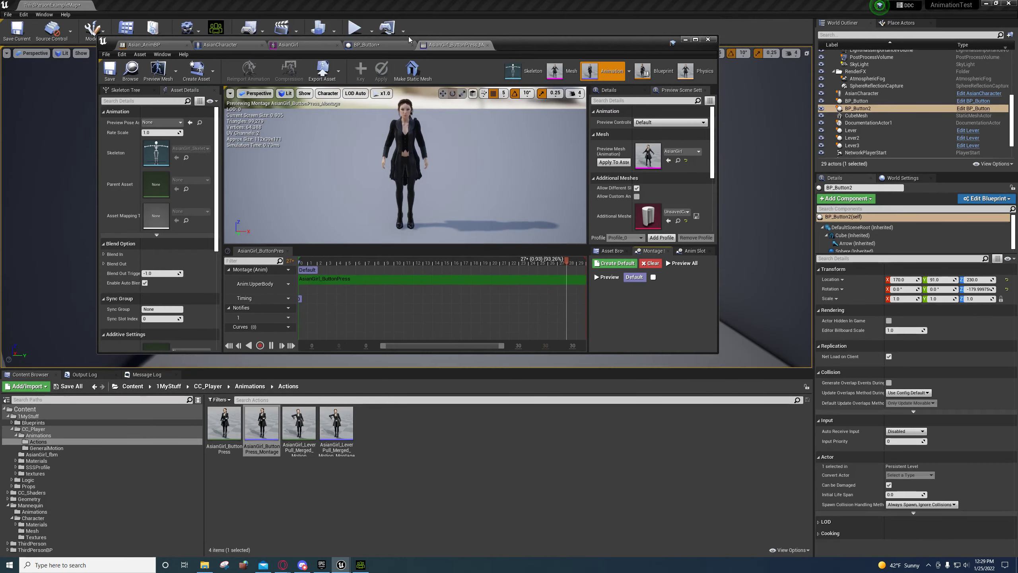
Step: Open the AsianGirl_ButtonPress animation and look at the asset types that can be created from it
double_click(223, 432)
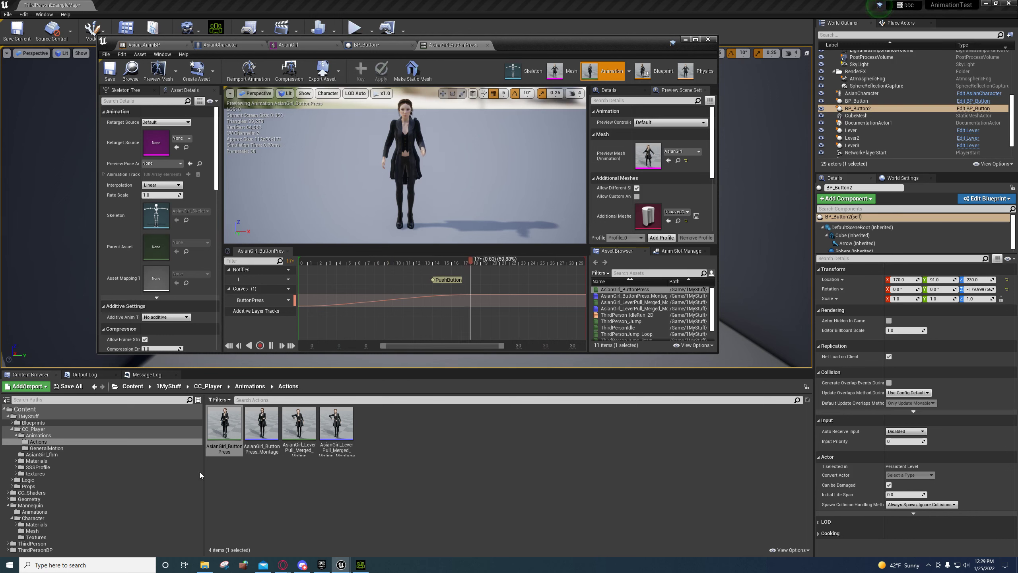
right_click(223, 428)
mouse_move(288, 154)
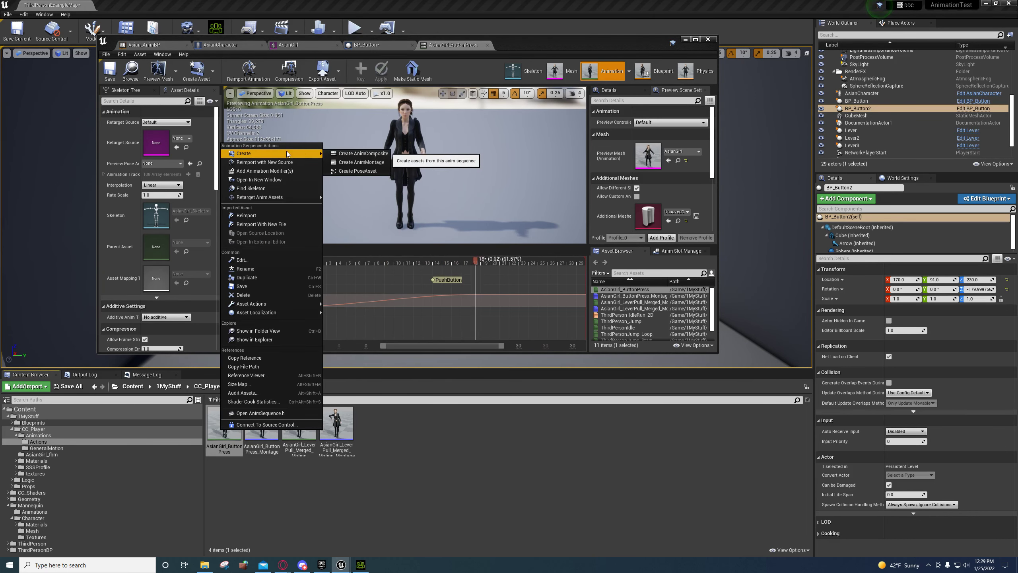
Step: Maximize the animation editor and pause the AsianGirl_ButtonPress preview playback
left_click(696, 40)
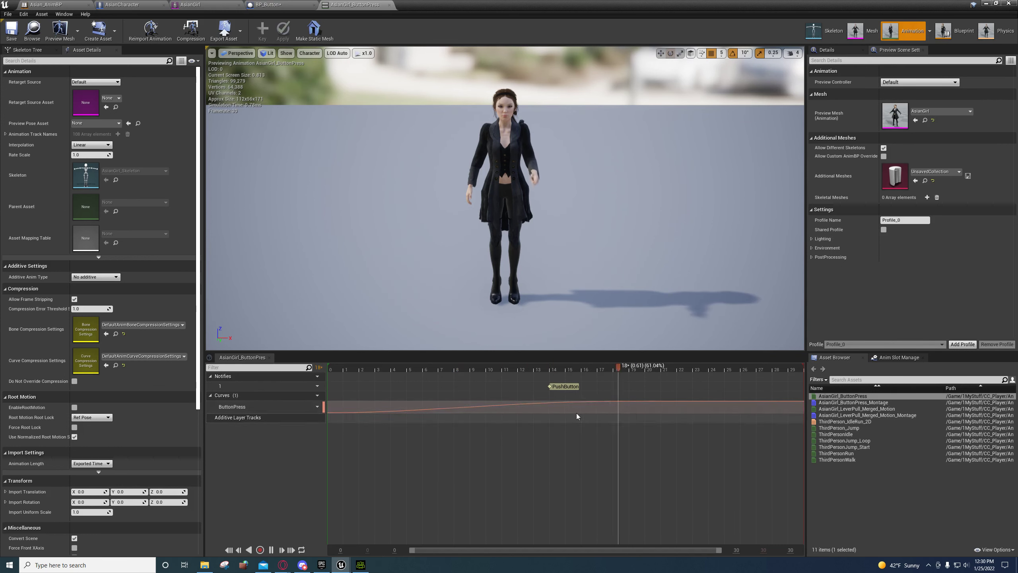
left_click(271, 550)
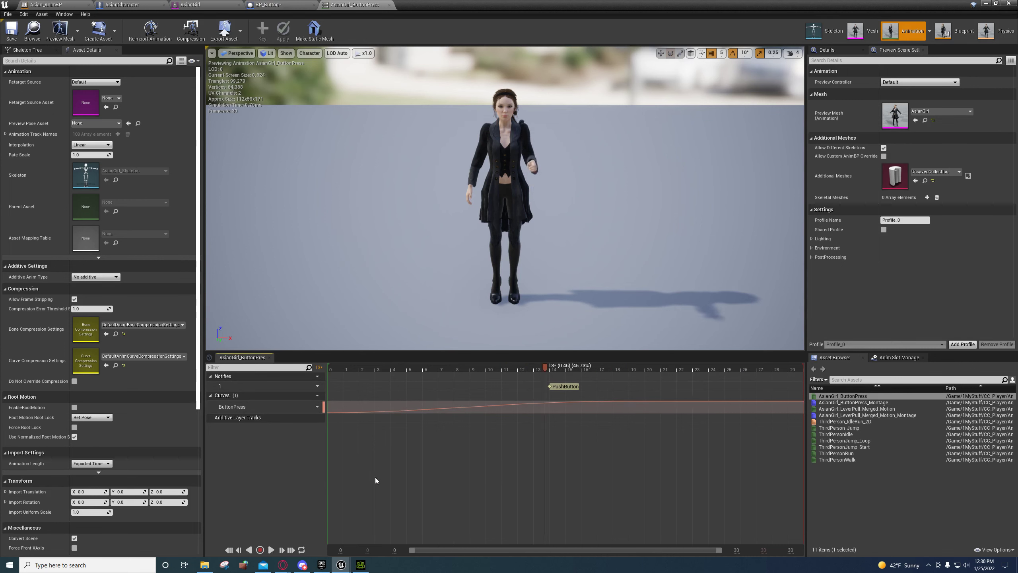
Step: Scrub the button-press animation from a side view through the PushButton notify to its end and back to the first frame
left_click_drag(545, 369, 367, 371)
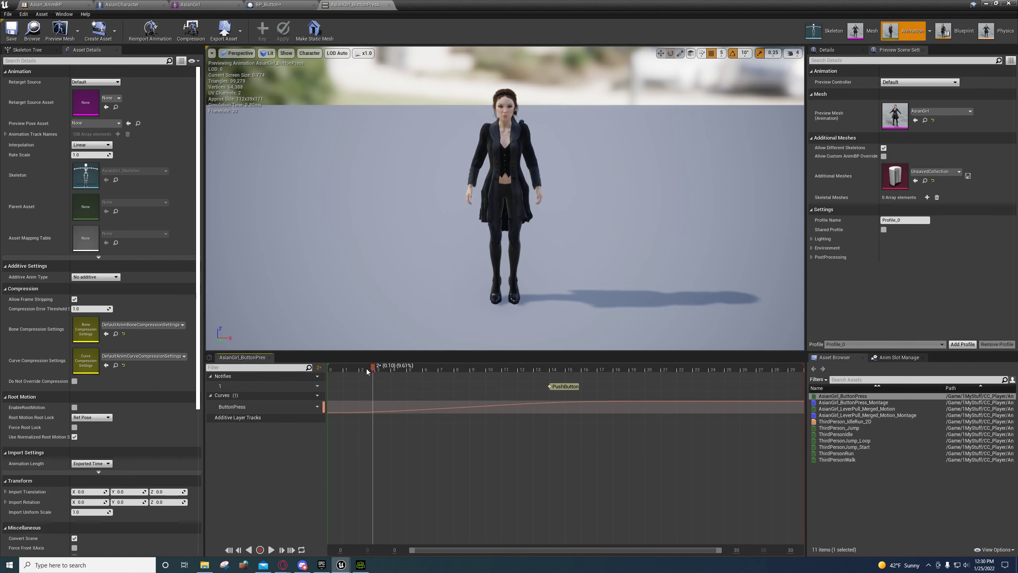
scroll(550, 256, "down", 2)
scroll(622, 253, "up", 6)
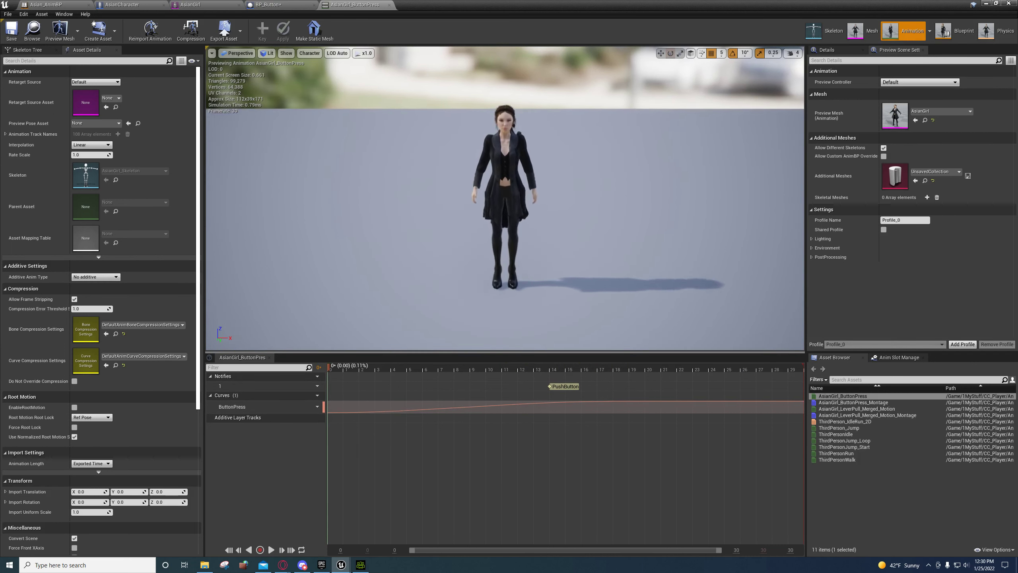
left_click_drag(621, 254, 495, 237, "alt")
key("f")
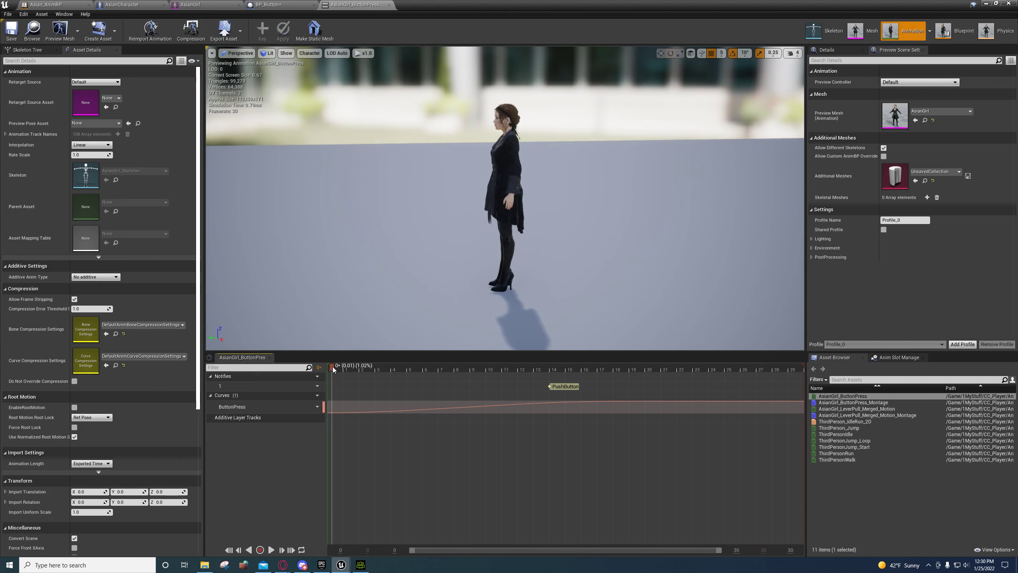
left_click_drag(450, 375, 550, 380)
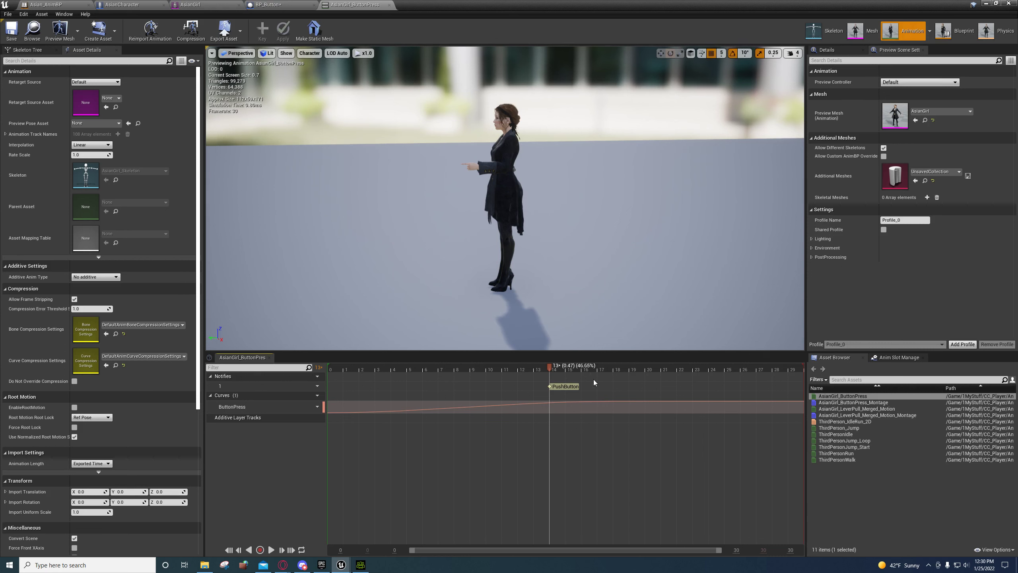
left_click_drag(557, 371, 798, 365)
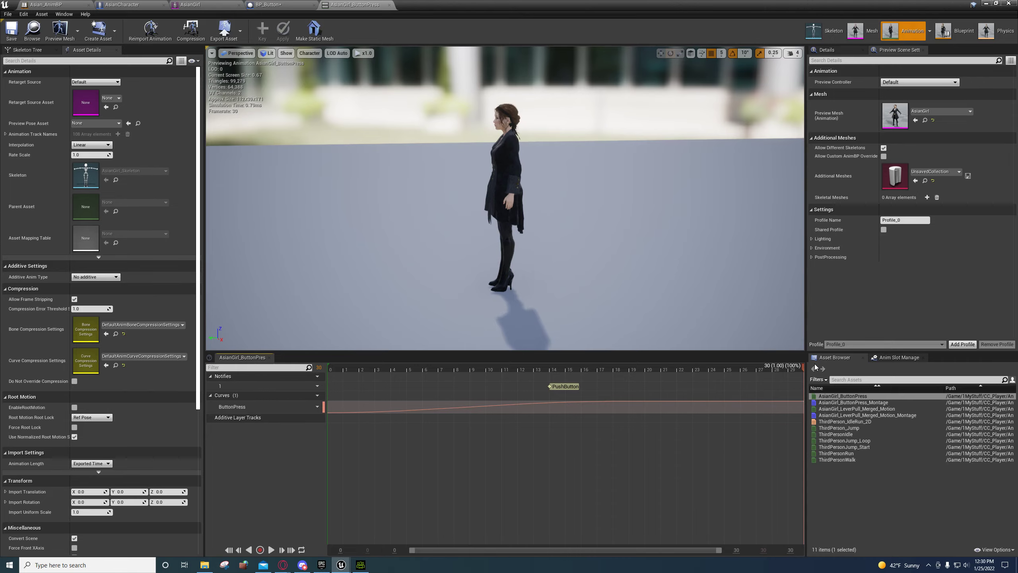
left_click_drag(816, 367, 276, 372)
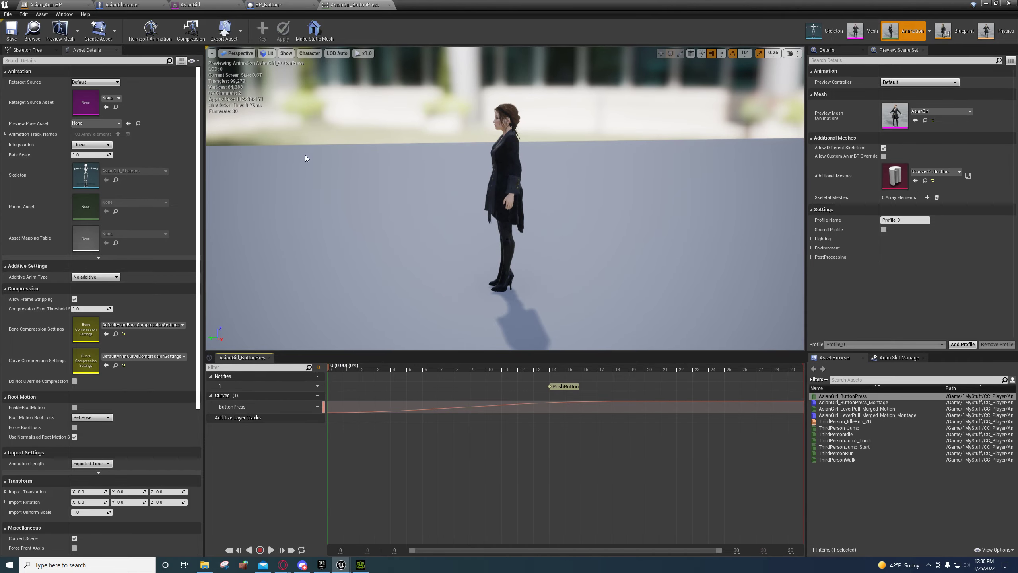
Step: Save the BP_Button blueprint and switch to the MyAnimTut project's editor window
left_click_drag(440, 5, 419, 0)
left_click(265, 4)
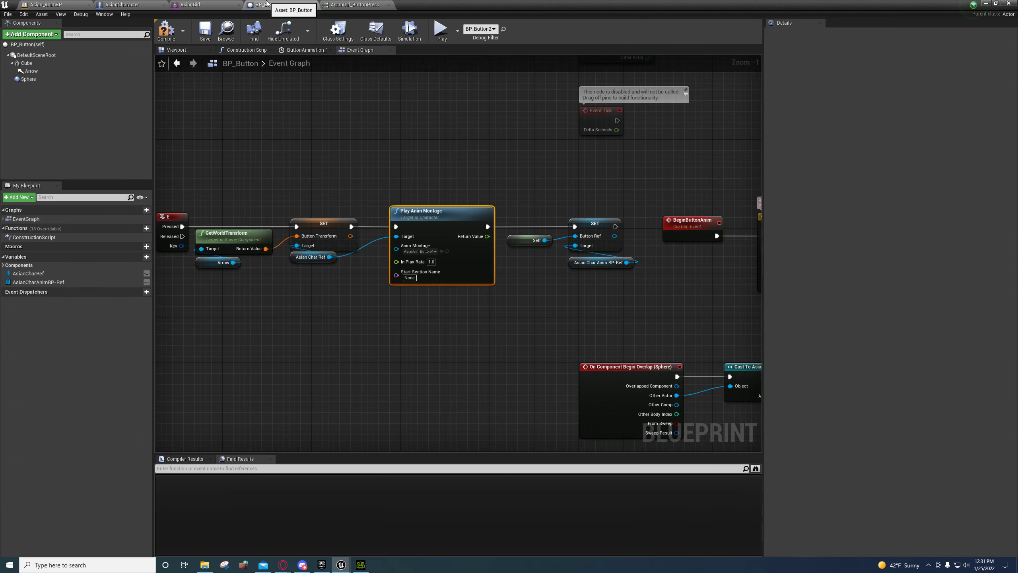
left_click(205, 30)
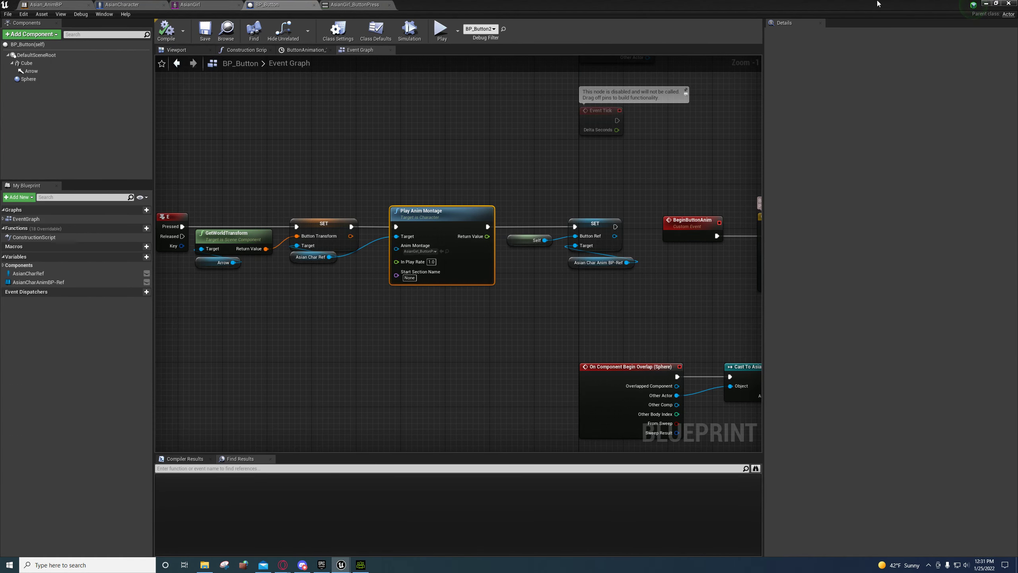
left_click(986, 4)
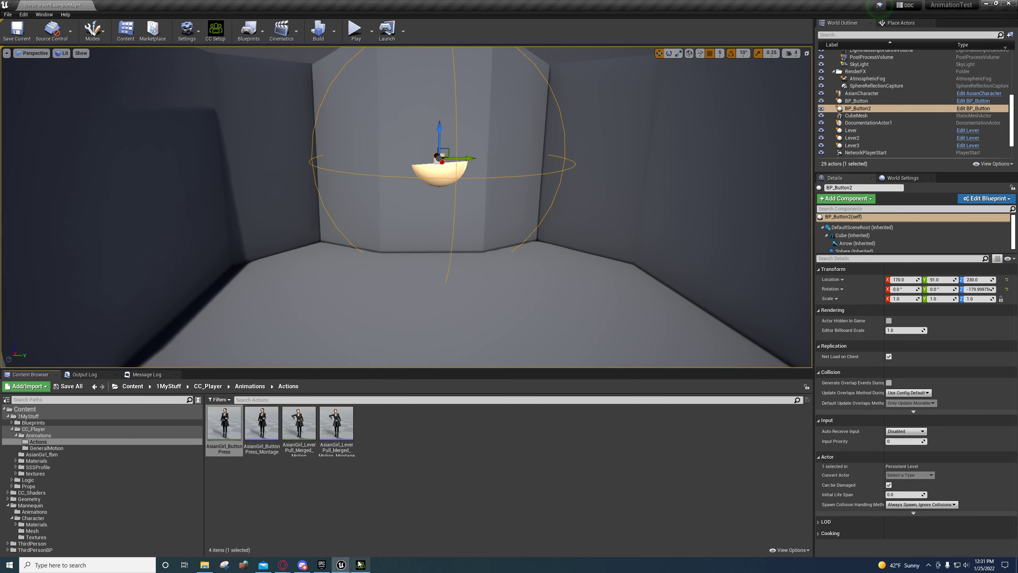
mouse_move(339, 565)
left_click(317, 540)
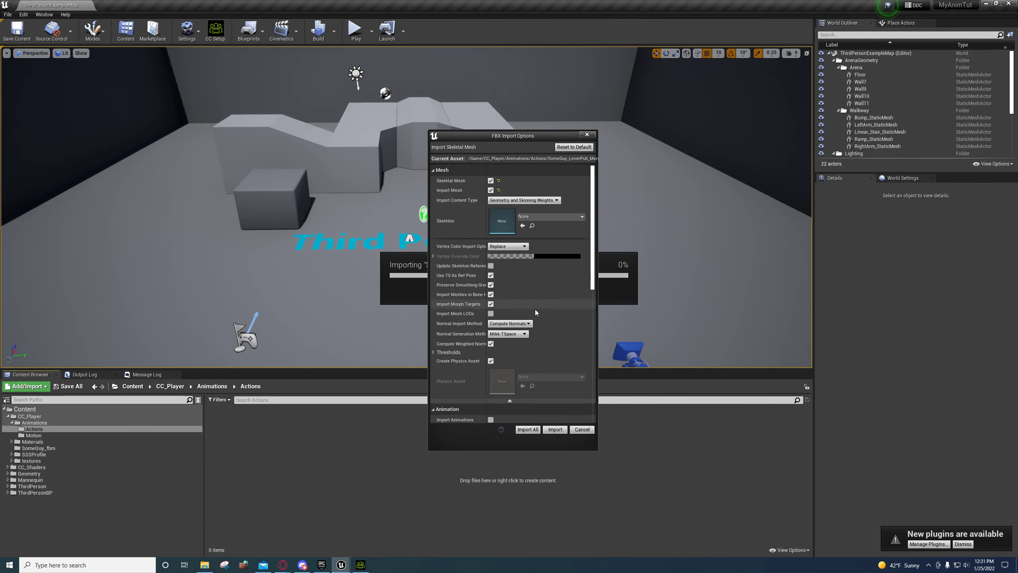
Step: Try to import the SomeGuy lever-pull and button-press motions into the Actions folder as skeletal meshes using SomeGuy_Skeleton
left_click(535, 218)
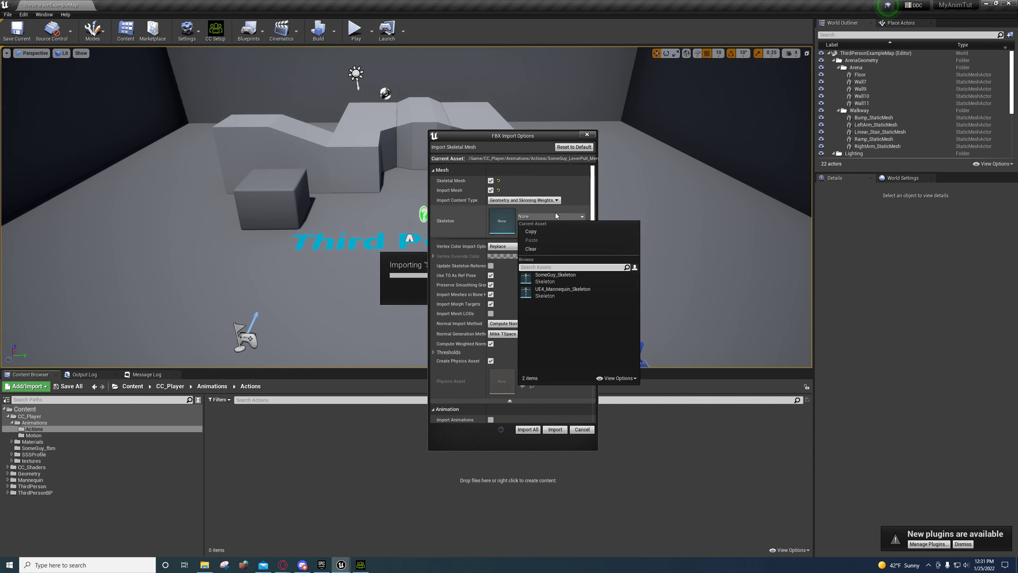
left_click(554, 217)
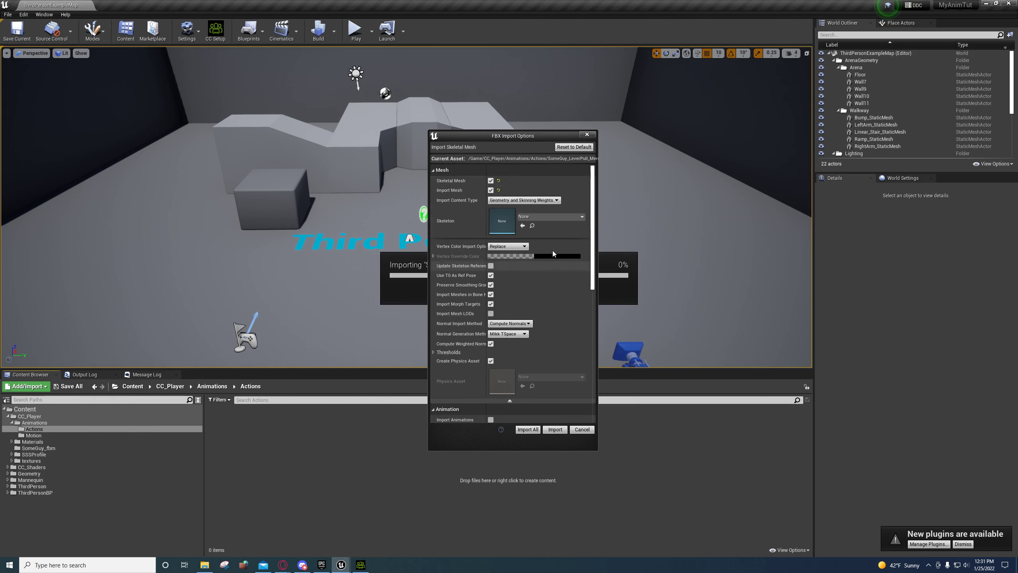
left_click(552, 217)
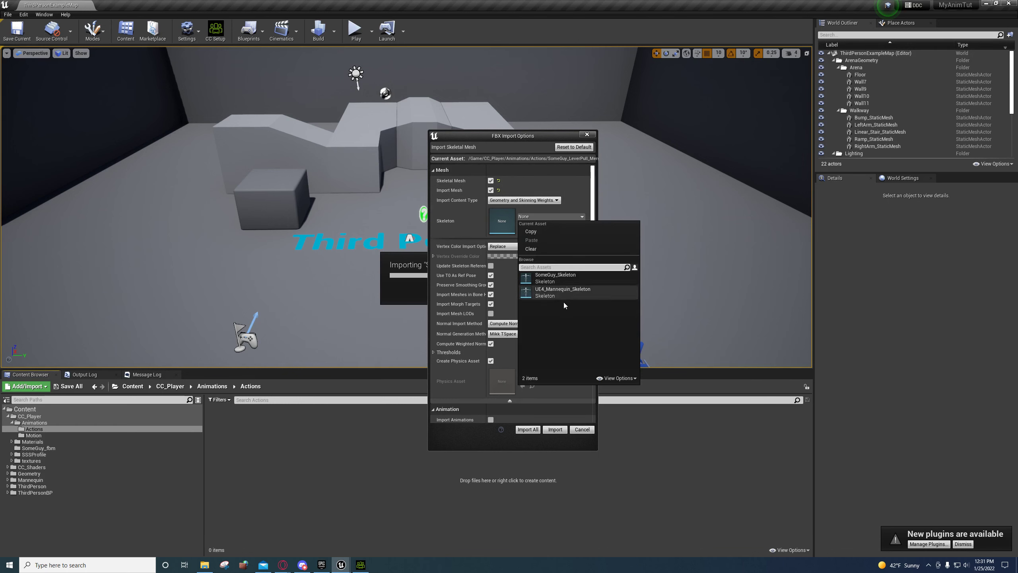
left_click(555, 278)
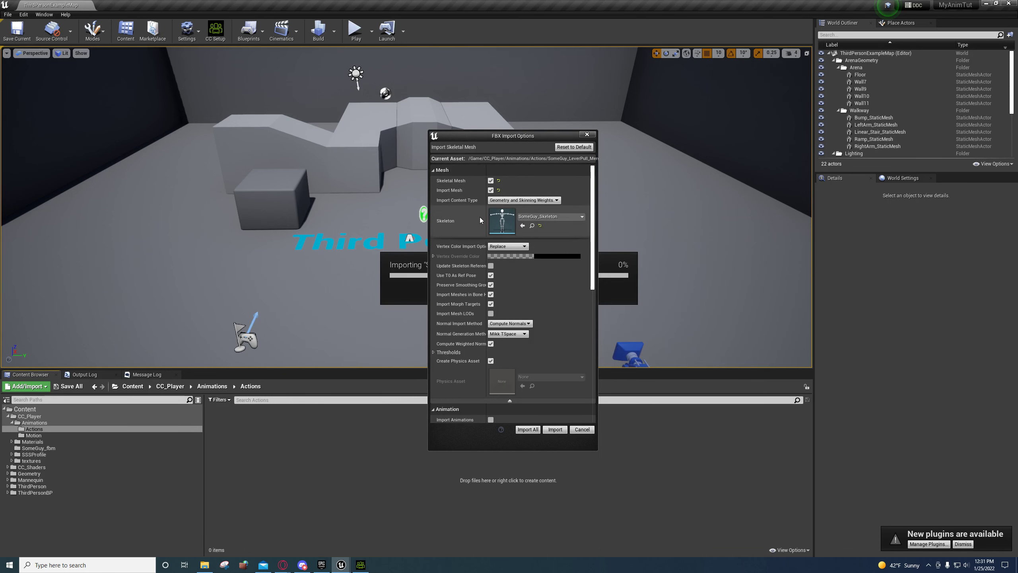
left_click(525, 429)
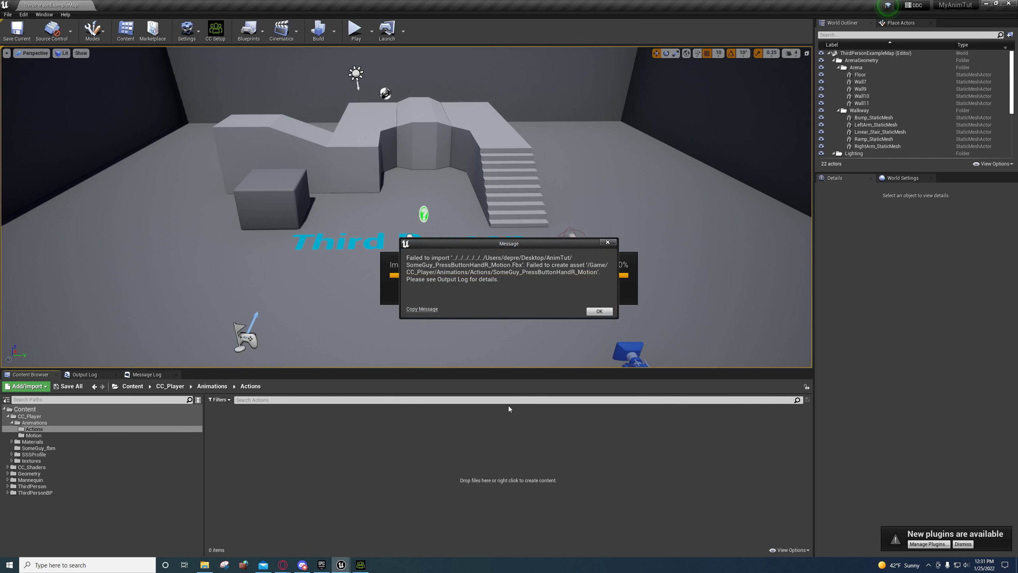
left_click(599, 312)
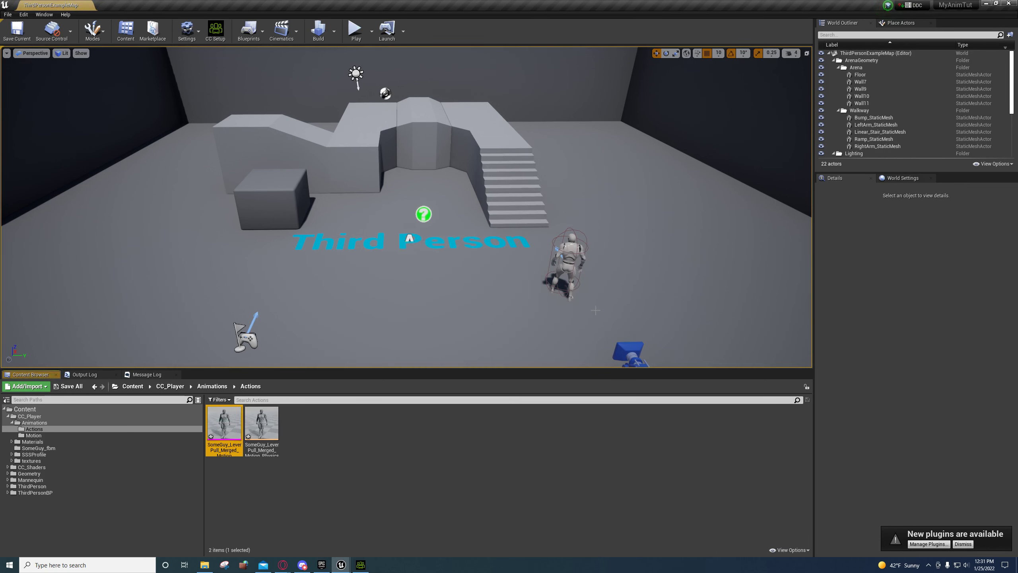
Step: Force delete the imported SomeGuy_LeverPull_Merged_Motion skeletal mesh and its physics asset from the Actions folder
left_click(223, 419)
left_click(262, 419, "shift")
key("Delete")
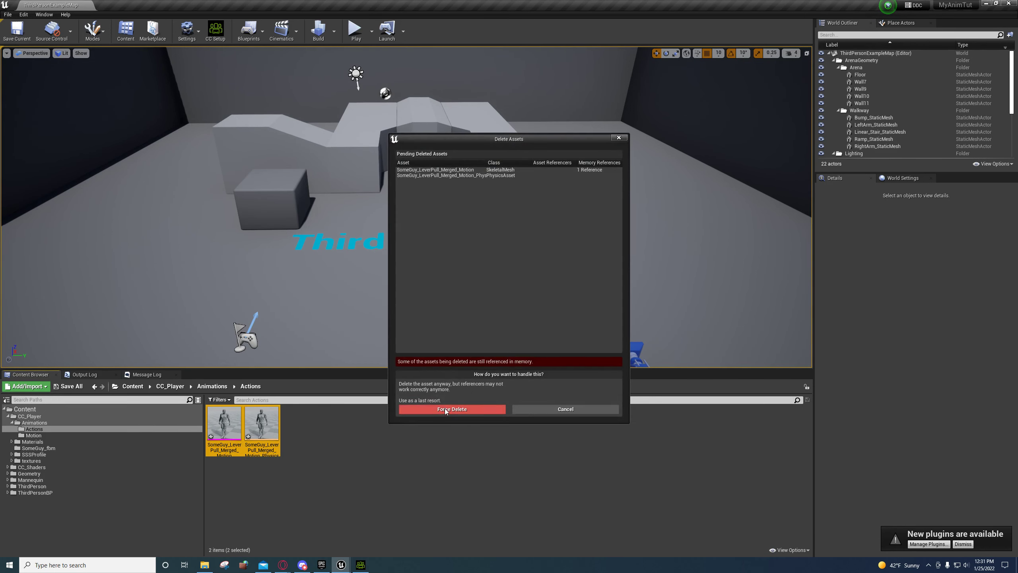
left_click(452, 408)
Step: Import SomeGuy_PressButtonHandR_Motion.Fbx into the Actions folder using SomeGuy_Skeleton with Use Default Sample Rate enabled
right_click(296, 471)
left_click(289, 211)
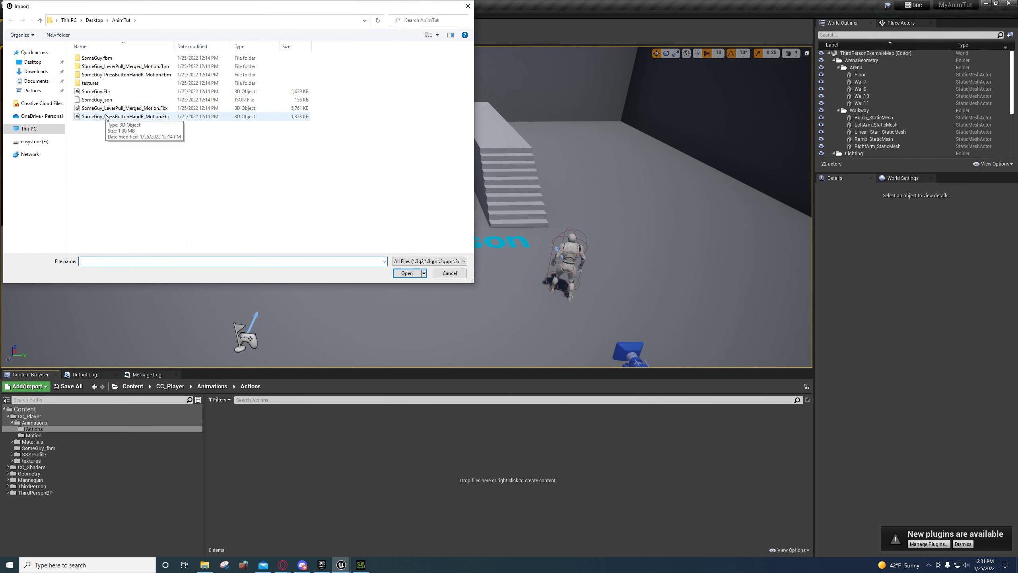
double_click(106, 116)
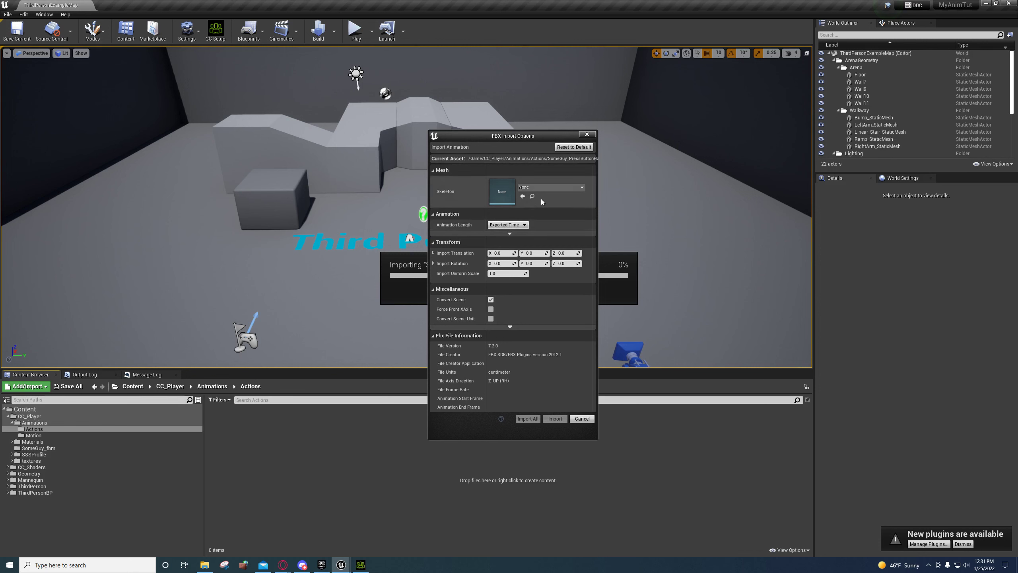
left_click(551, 187)
left_click(546, 252)
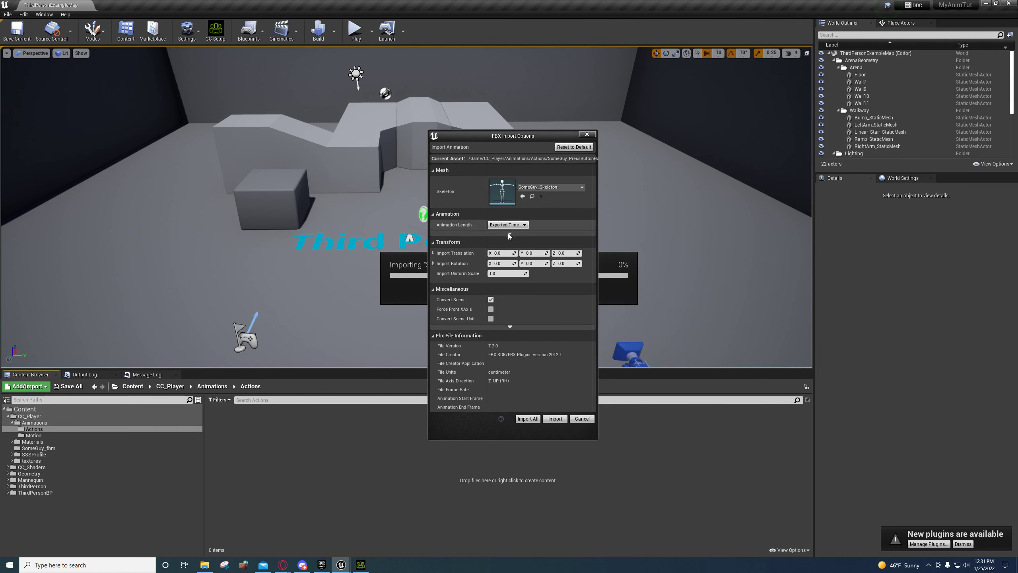
left_click(509, 233)
left_click(491, 260)
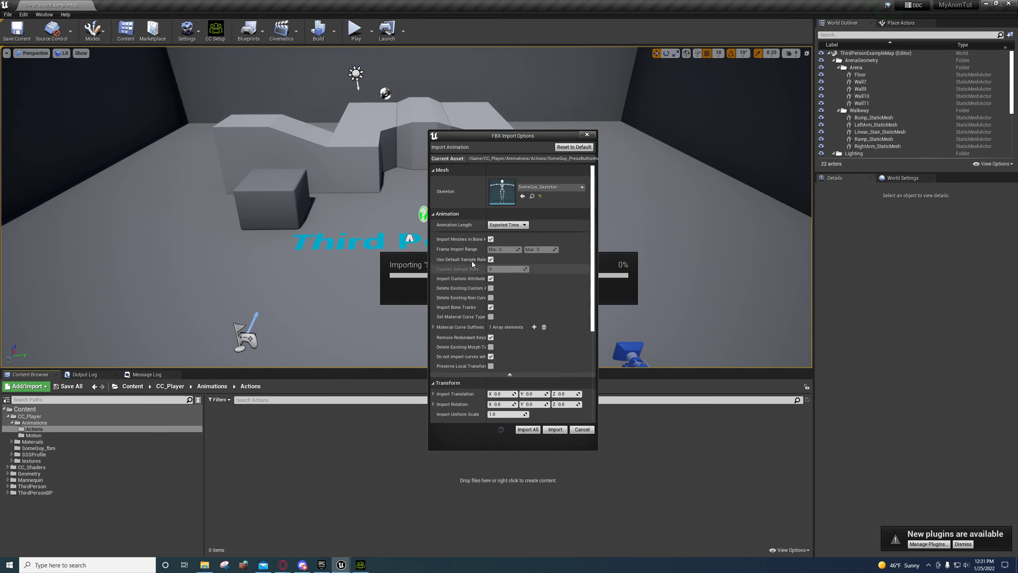
left_click(528, 430)
Step: Import SomeGuy_LeverPull_Merged_Motion.Fbx into the Actions folder with its mesh and animation, using SomeGuy_Skeleton
right_click(280, 435)
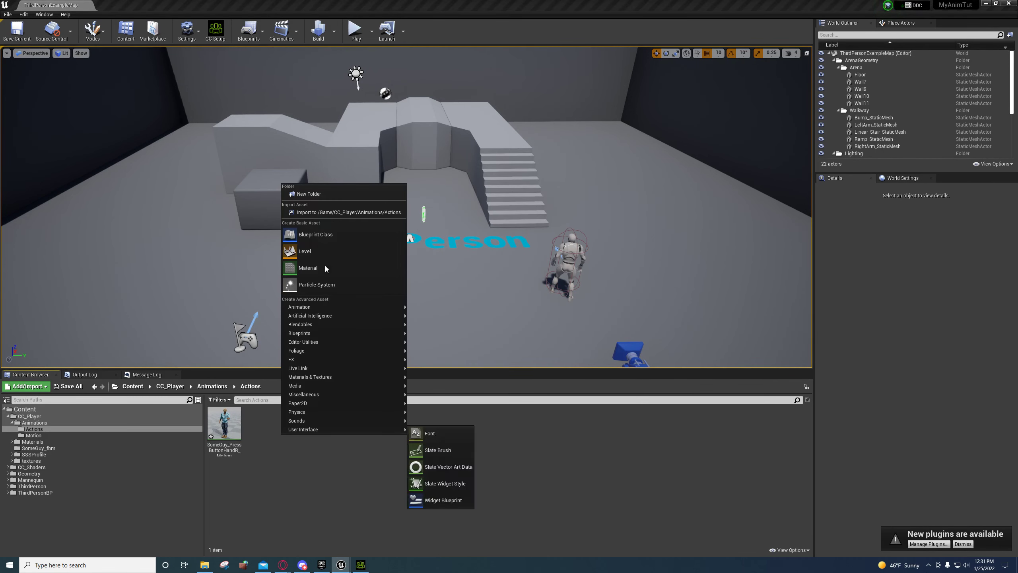
left_click(321, 214)
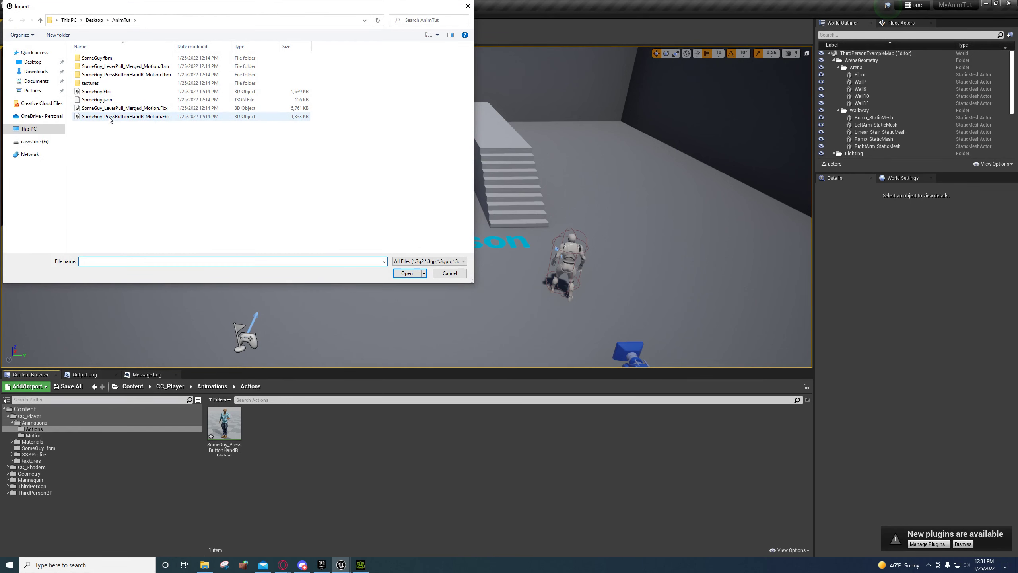
left_click(111, 111)
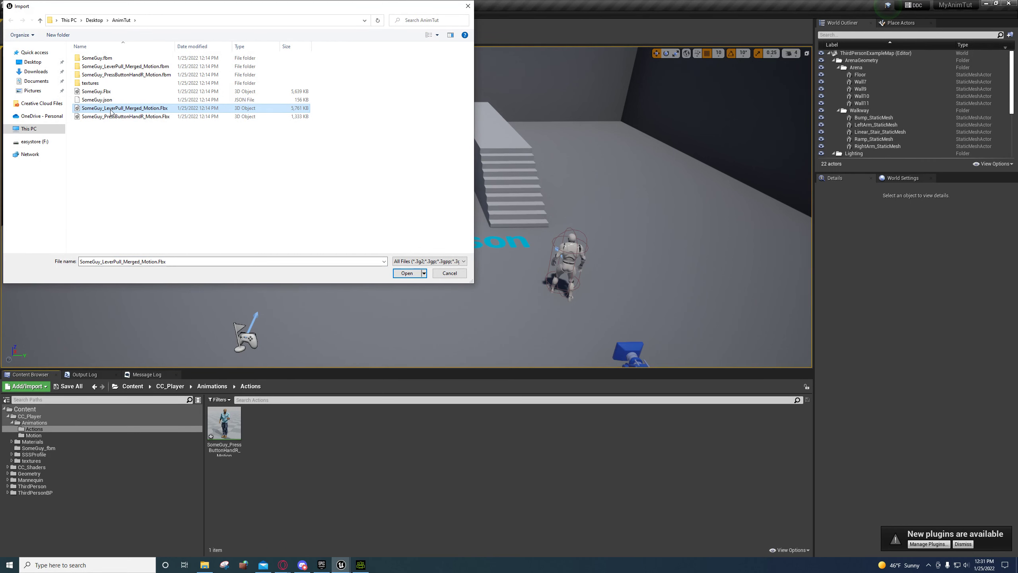
left_click(407, 273)
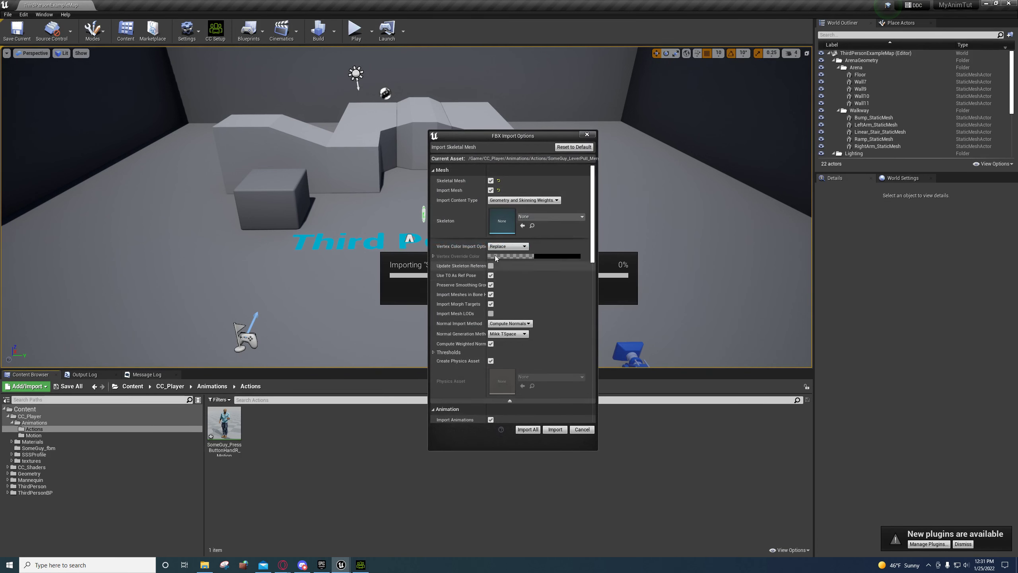
left_click(550, 216)
left_click(544, 281)
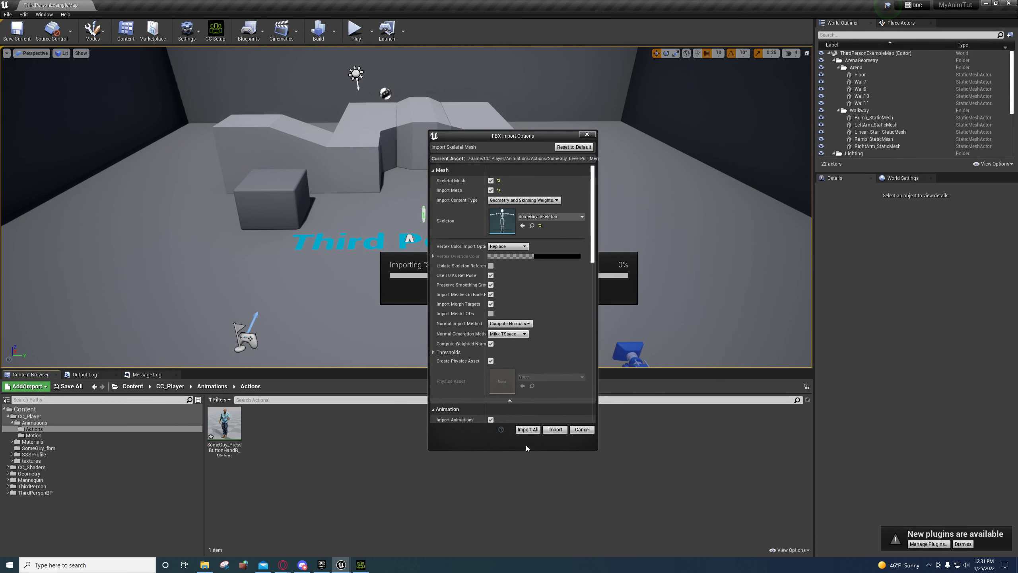
left_click(527, 429)
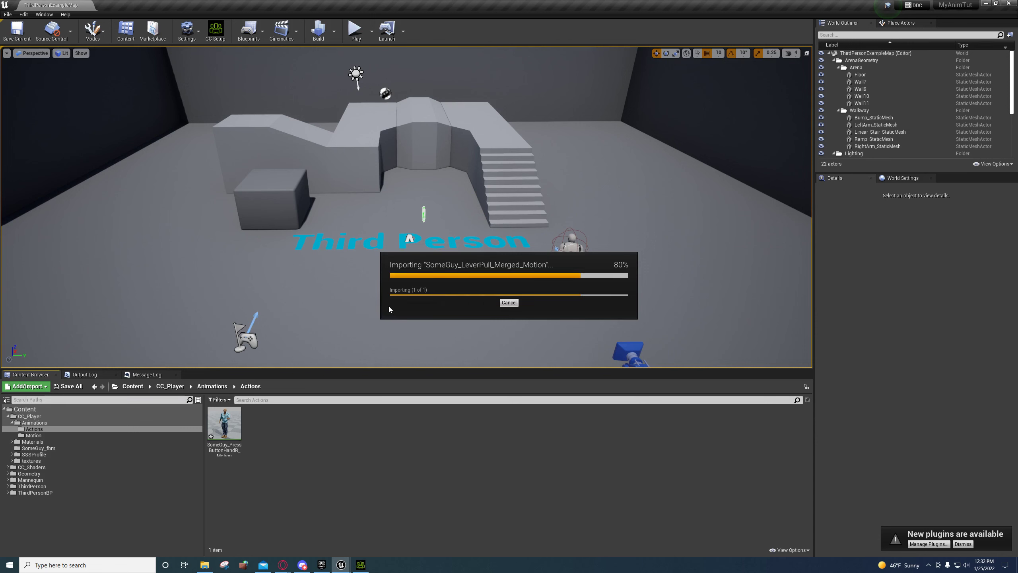
Step: Force delete the lever-pull skeletal mesh, animation and physics asset, keeping only the button-press motion in the Actions folder
left_click(261, 425)
left_click(335, 432, "shift")
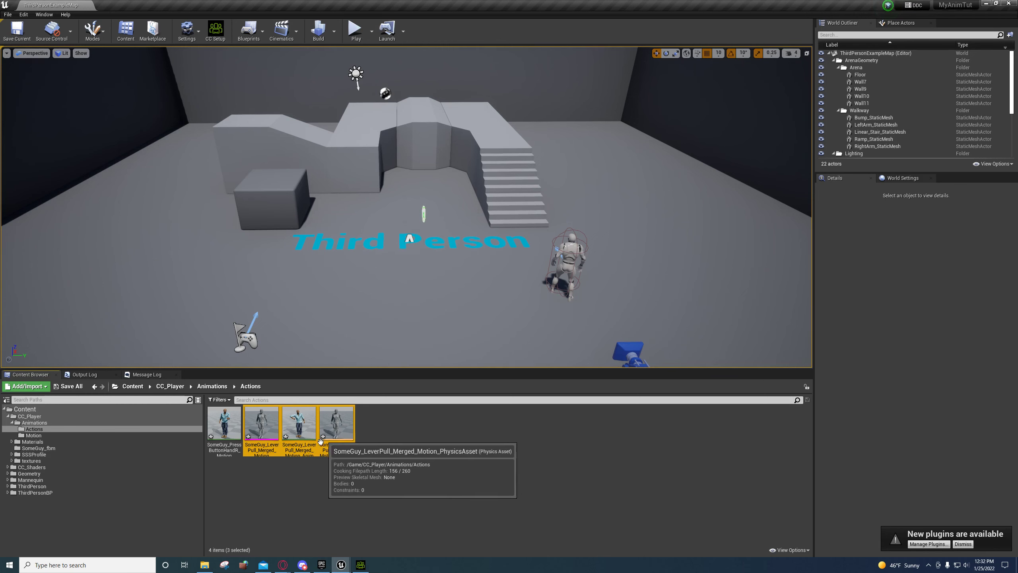
key("Delete")
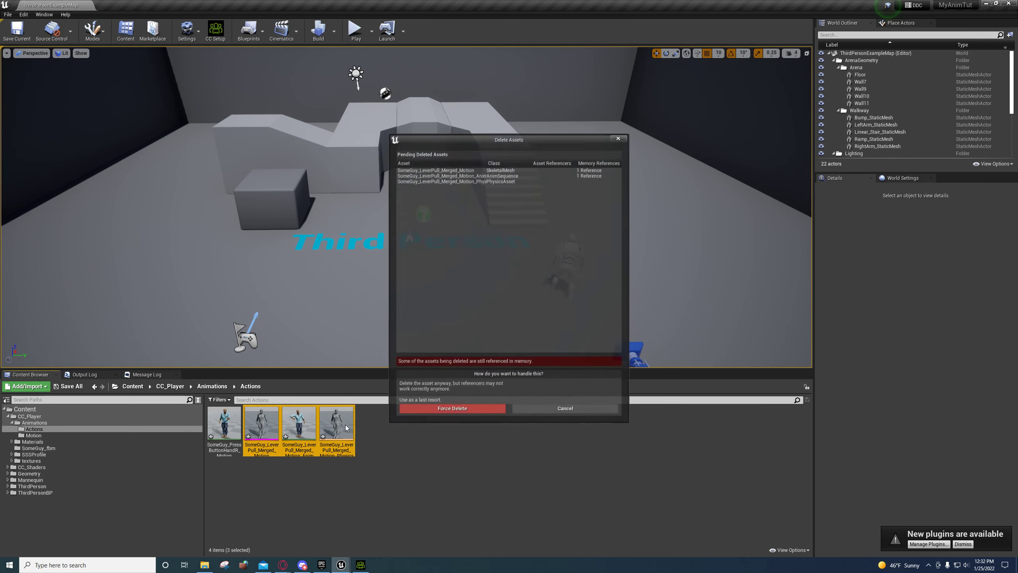
left_click(454, 412)
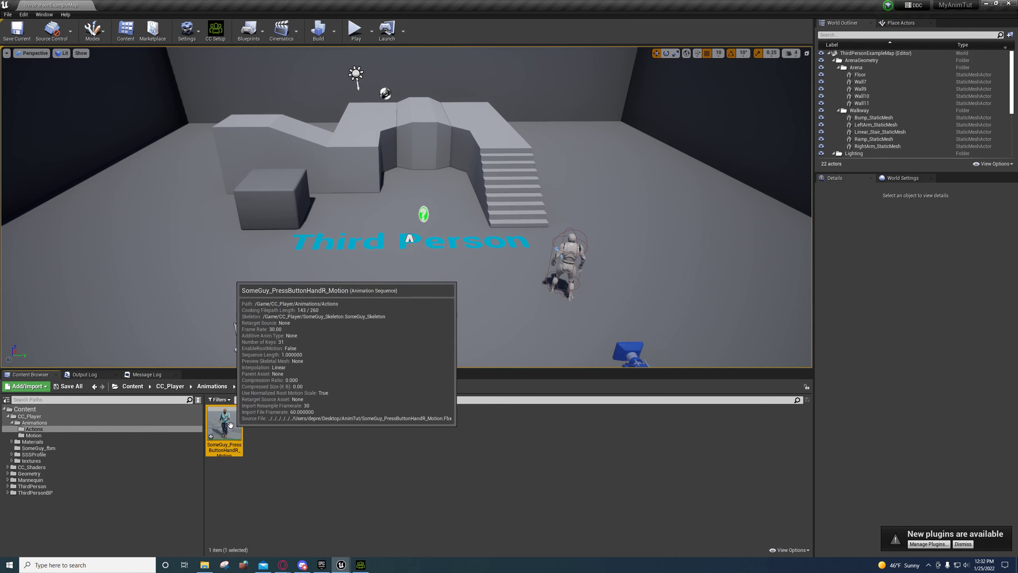
Step: Browse the Motion, SomeGuy_fbm and Materials folders, then return to the CC_Player folder to find the SomeGuy skeletal mesh
left_click(51, 438)
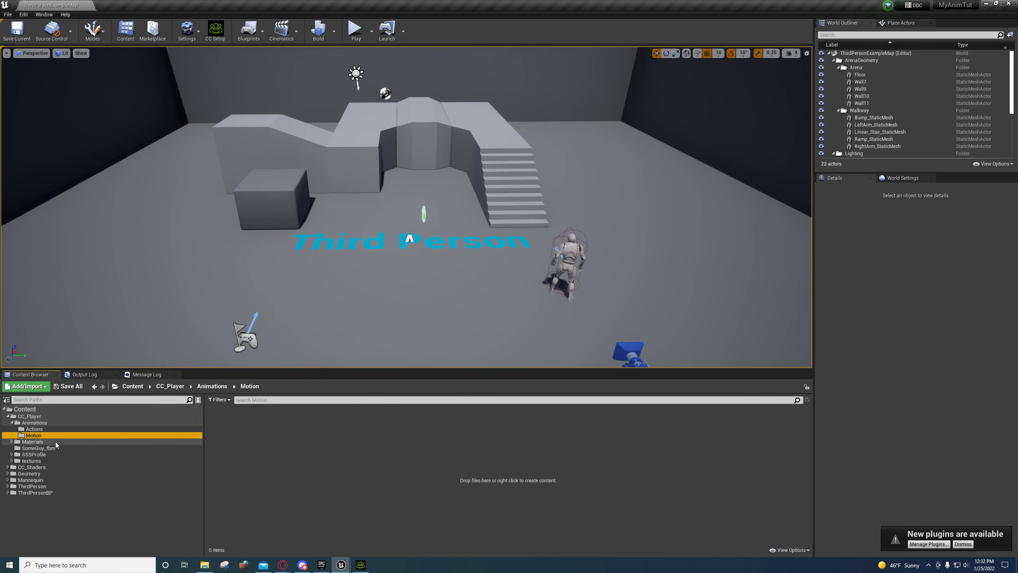
left_click(45, 447)
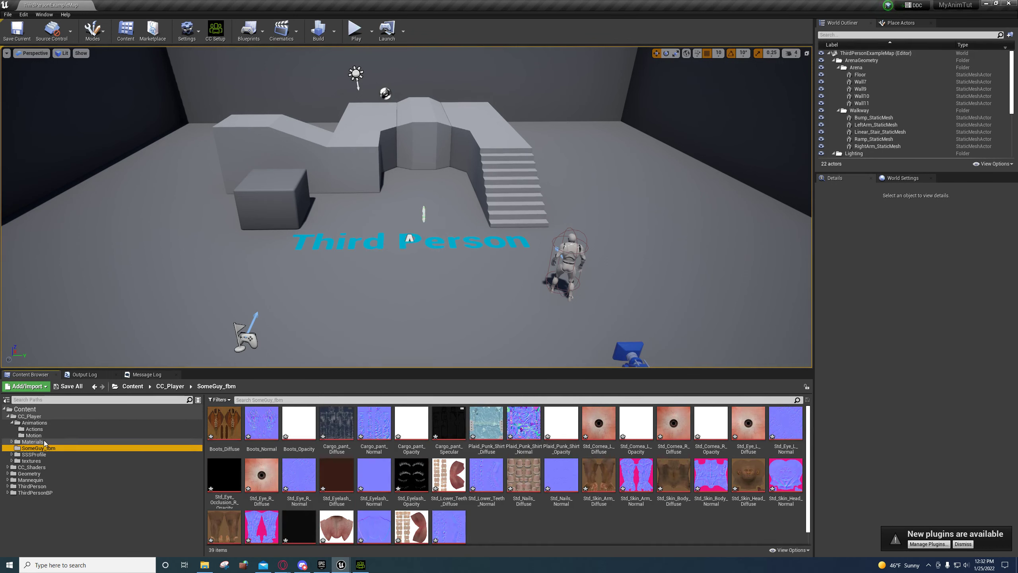
left_click(45, 442)
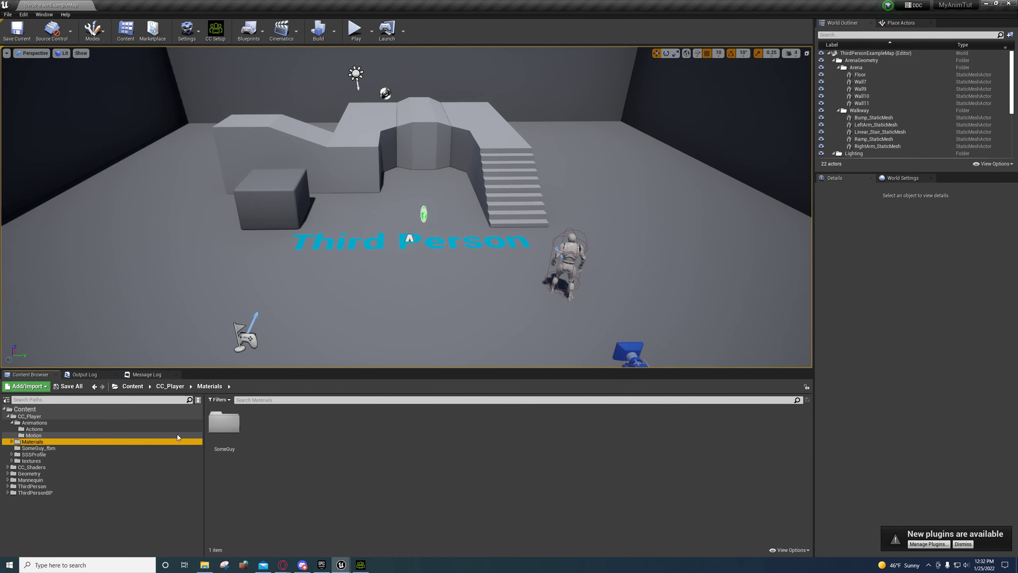
double_click(225, 428)
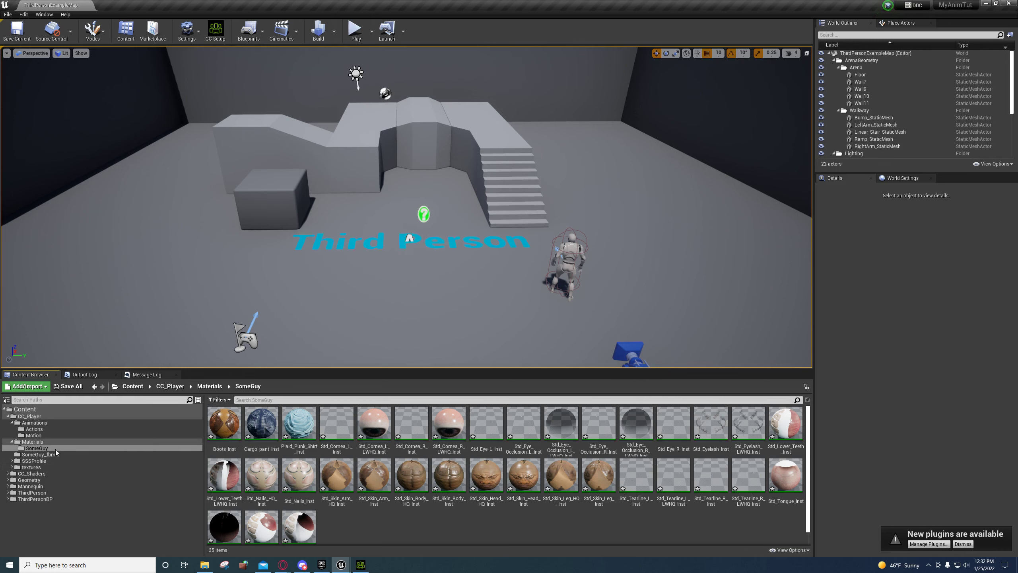
left_click(210, 386)
left_click(170, 386)
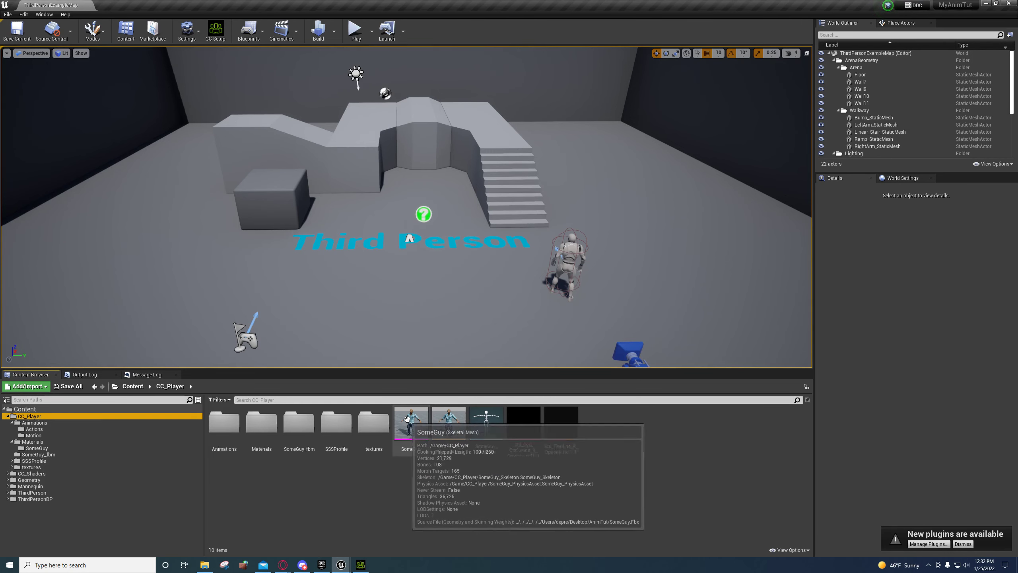
Step: Open SomeGuy_Skeleton's Retarget Manager from the SomeGuy mesh, auto-map the Humanoid rig bones and save the skeleton
double_click(411, 421)
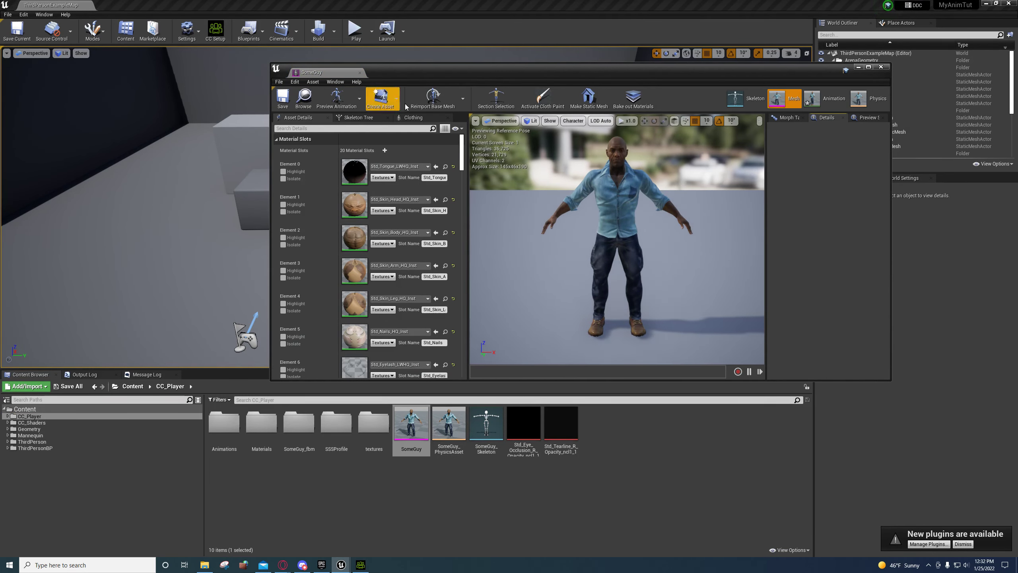
left_click(741, 99)
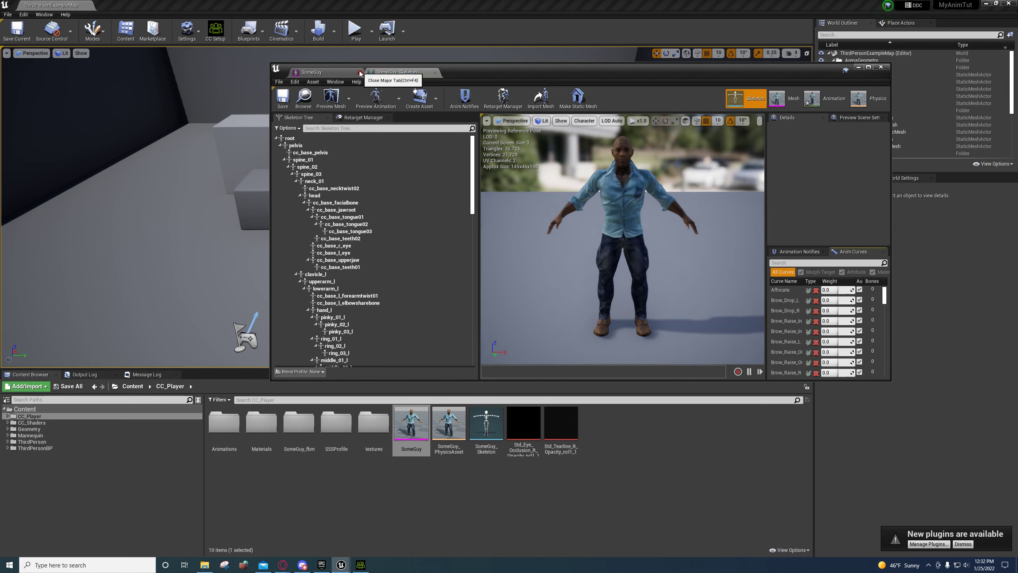
left_click(360, 74)
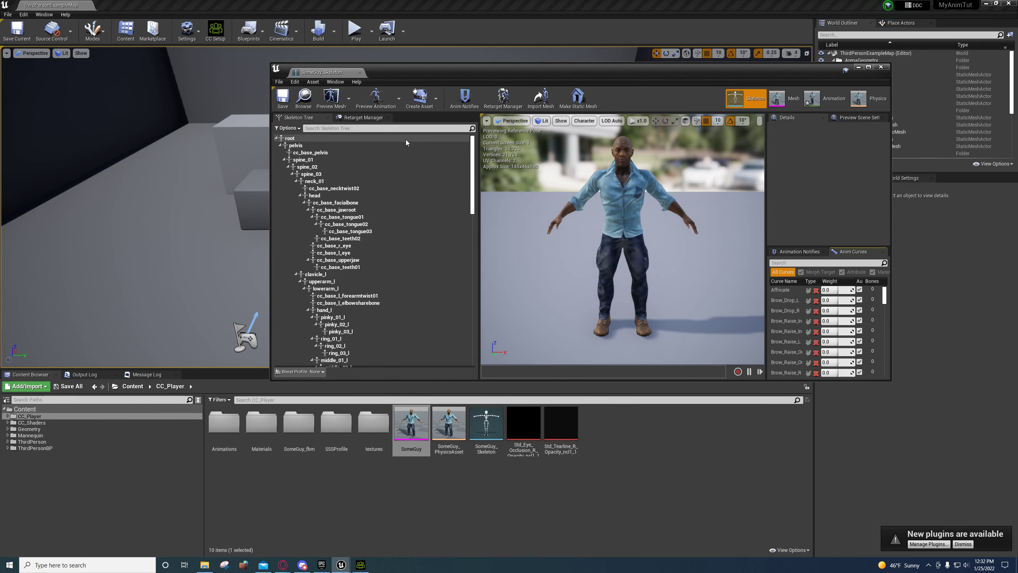
left_click(352, 118)
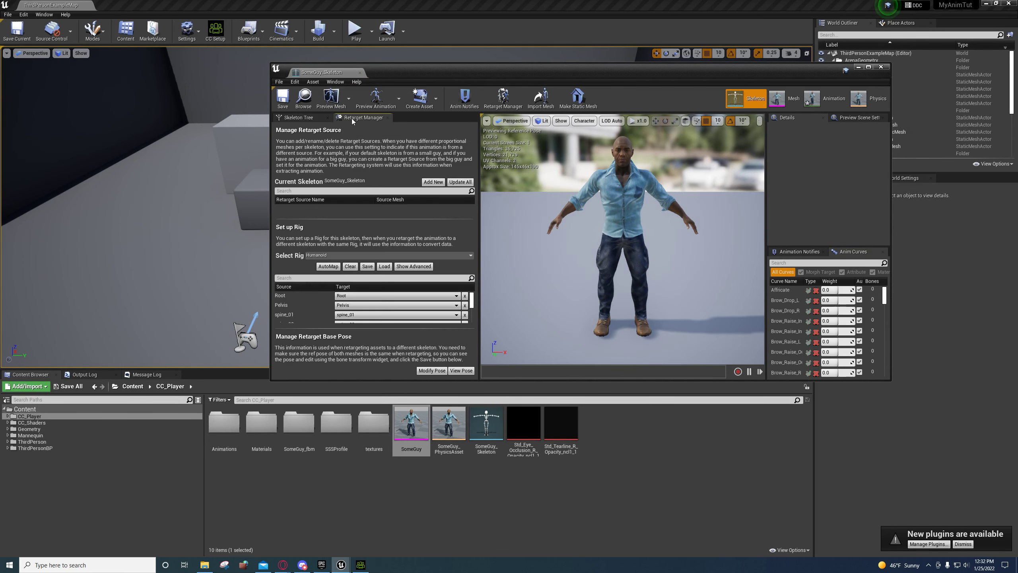
left_click(333, 82)
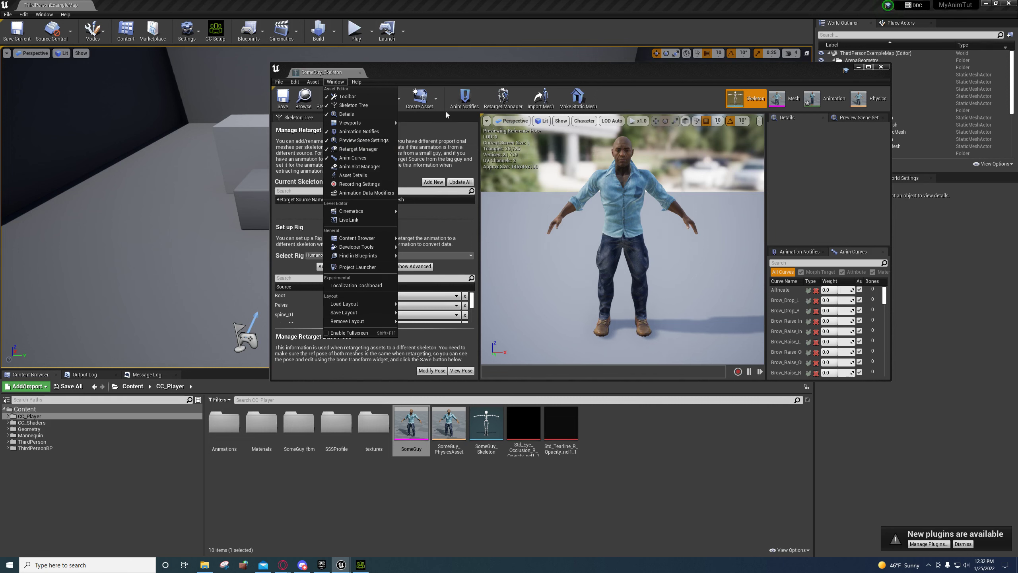
left_click(508, 52)
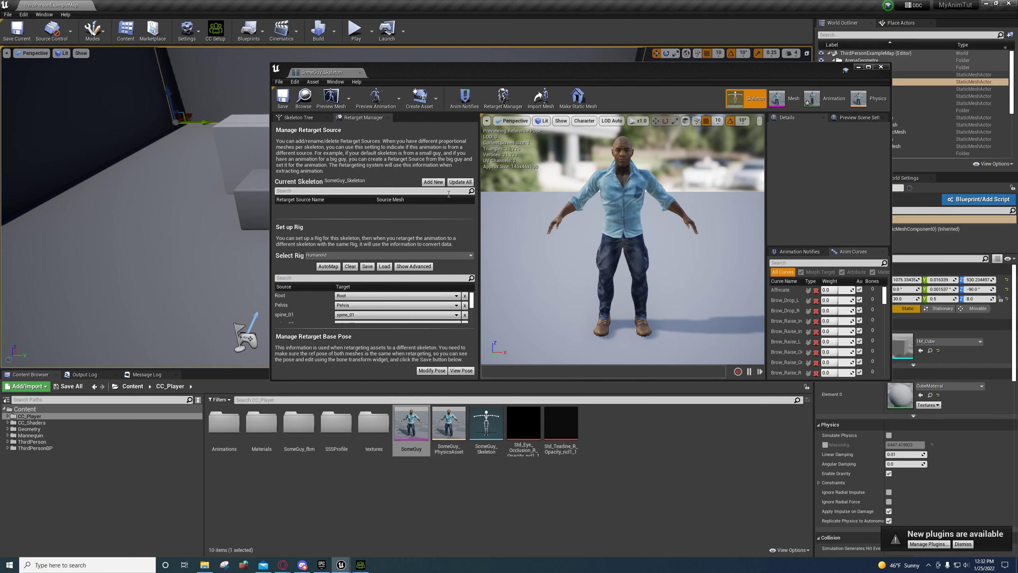
left_click(327, 267)
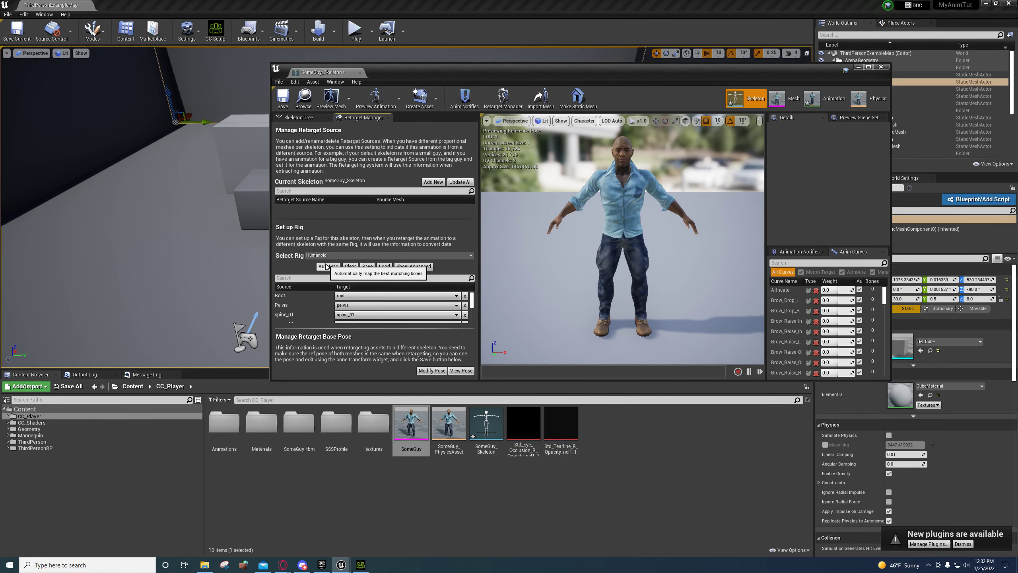
left_click(283, 100)
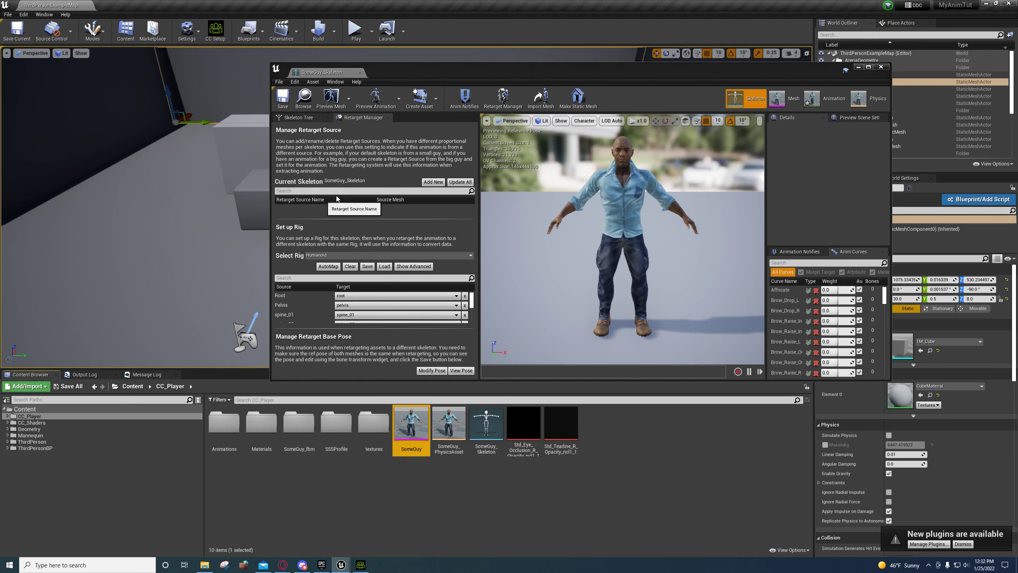
Step: Add the SomeGuy mesh as a retarget source for SomeGuy_Skeleton, named SomeGuy
left_click(433, 182)
left_click(495, 233)
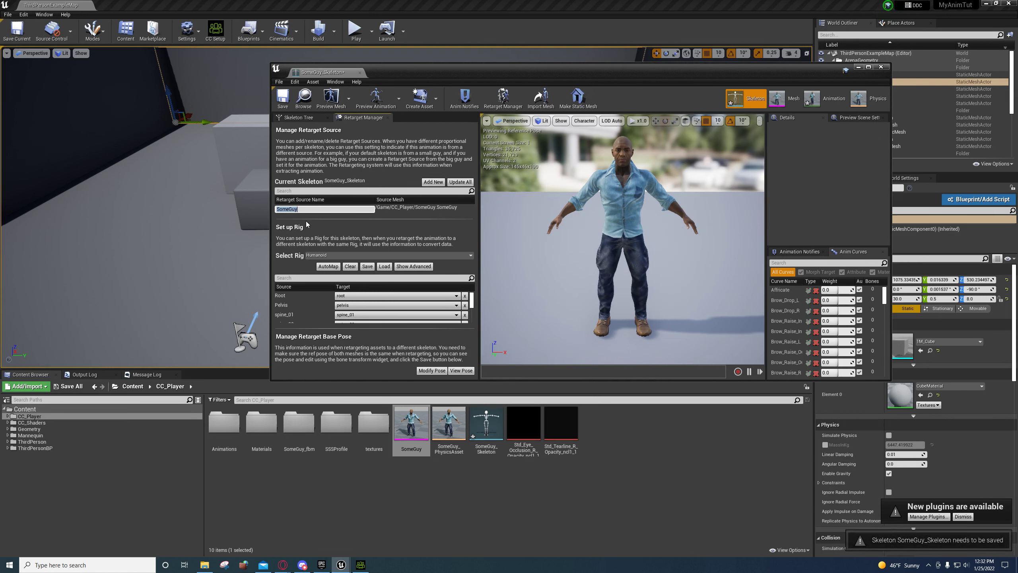
left_click(390, 210)
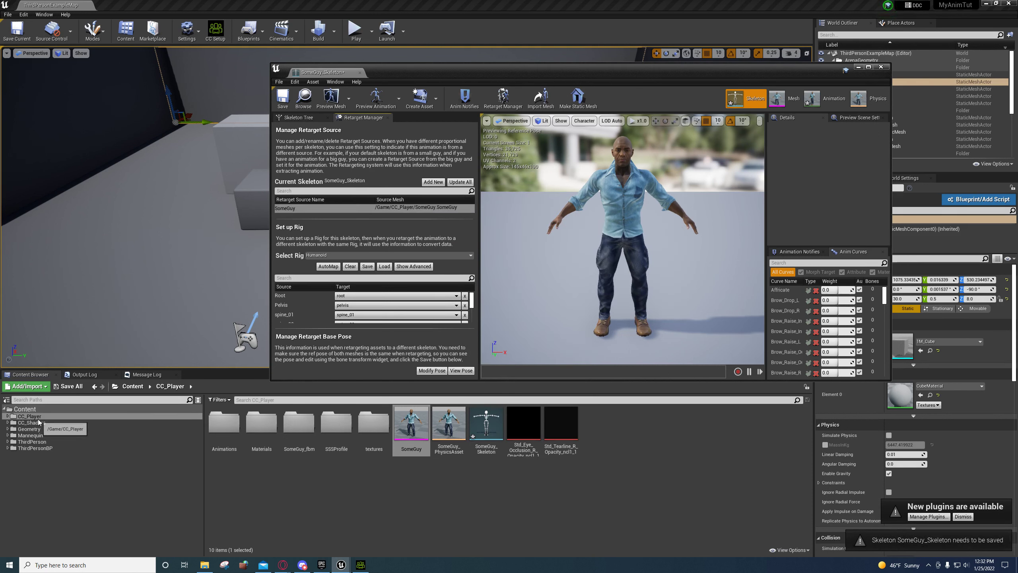
Step: Browse the ThirdPersonBP Blueprints folder and the Mannequin Animations folder to locate ThirdPerson_AnimBP
left_click(41, 448)
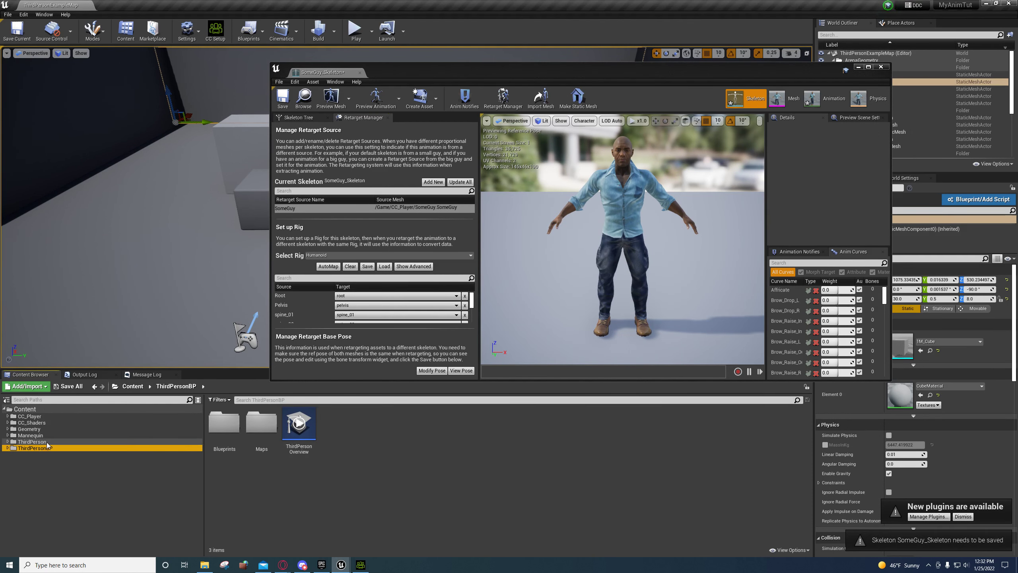
double_click(224, 422)
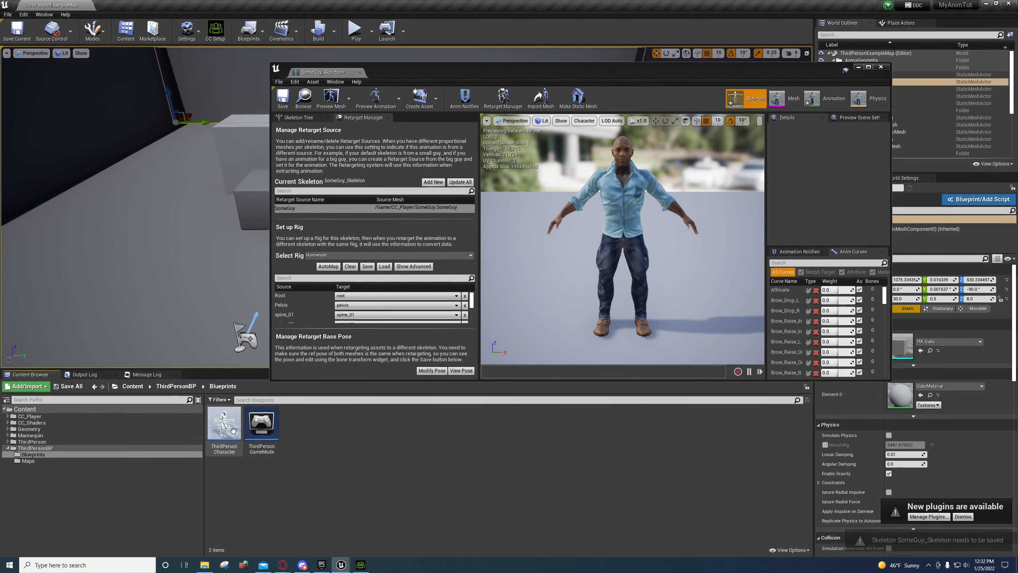
left_click(30, 441)
left_click(39, 436)
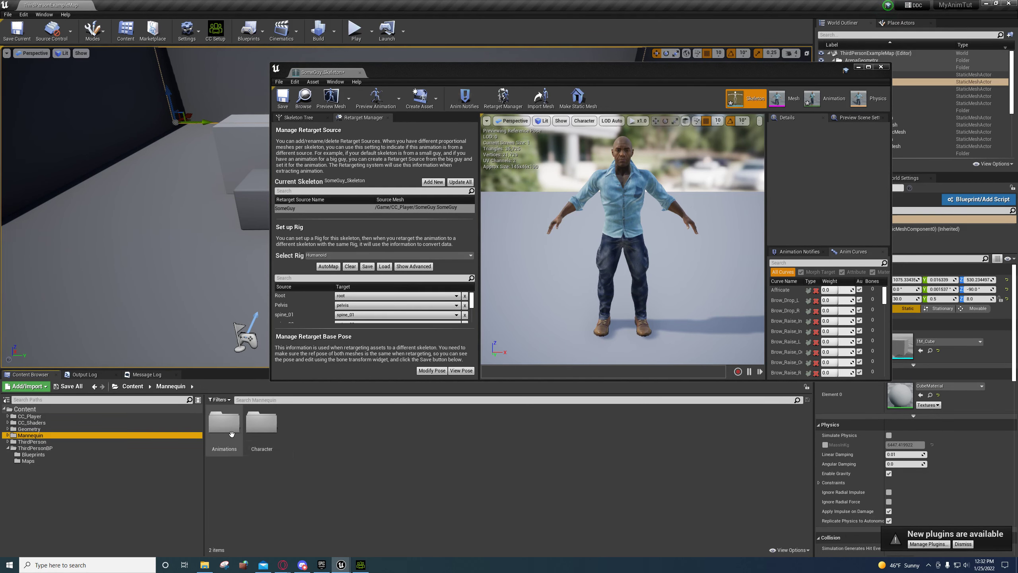
double_click(224, 422)
left_click(224, 420)
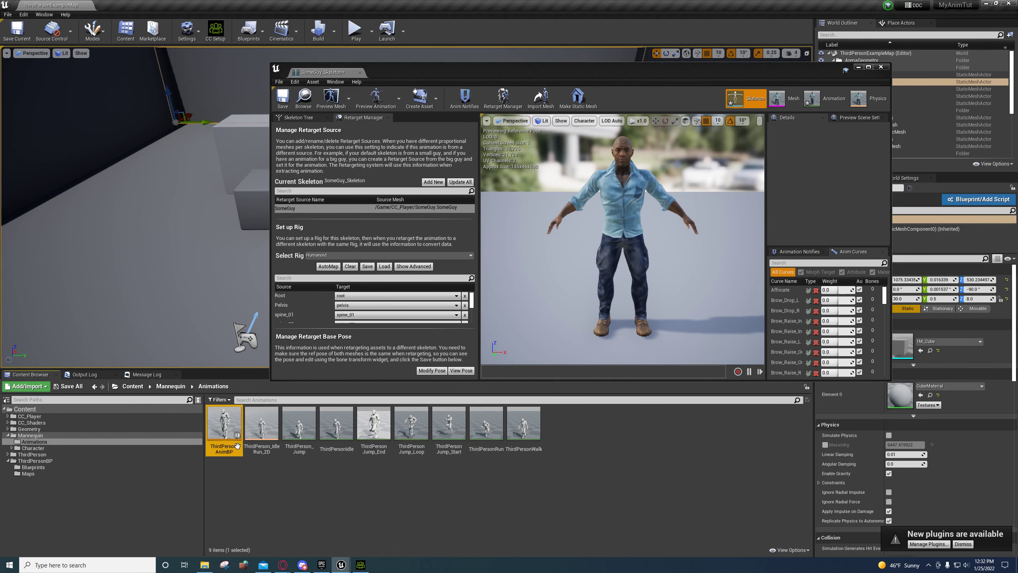
Step: Open UE4_Mannequin_Skeleton's Retarget Manager from SK_Mannequin in the Mannequin Character Mesh folder, assign the Humanoid rig and save
left_click(39, 448)
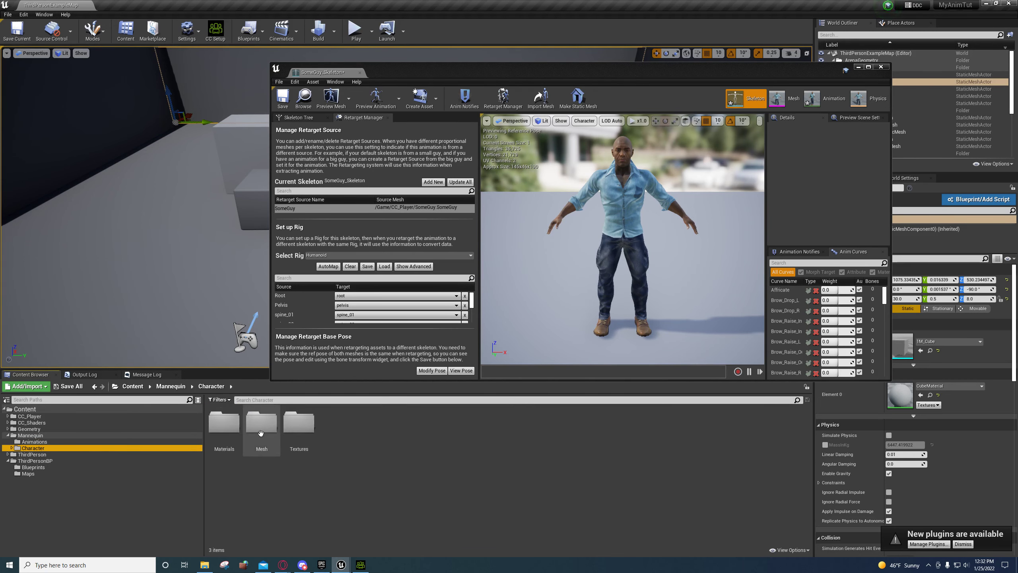
double_click(262, 422)
double_click(224, 422)
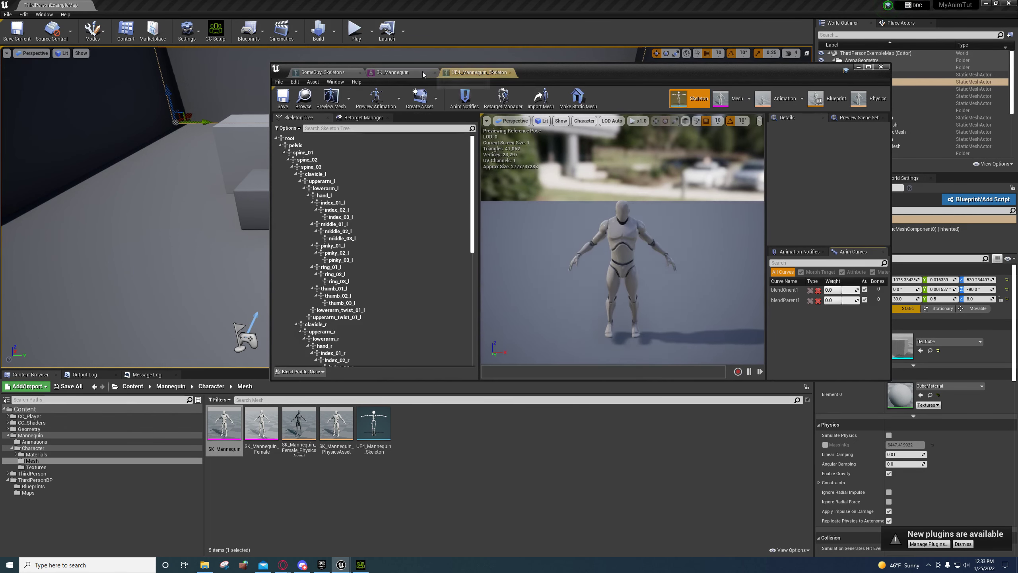
left_click(503, 98)
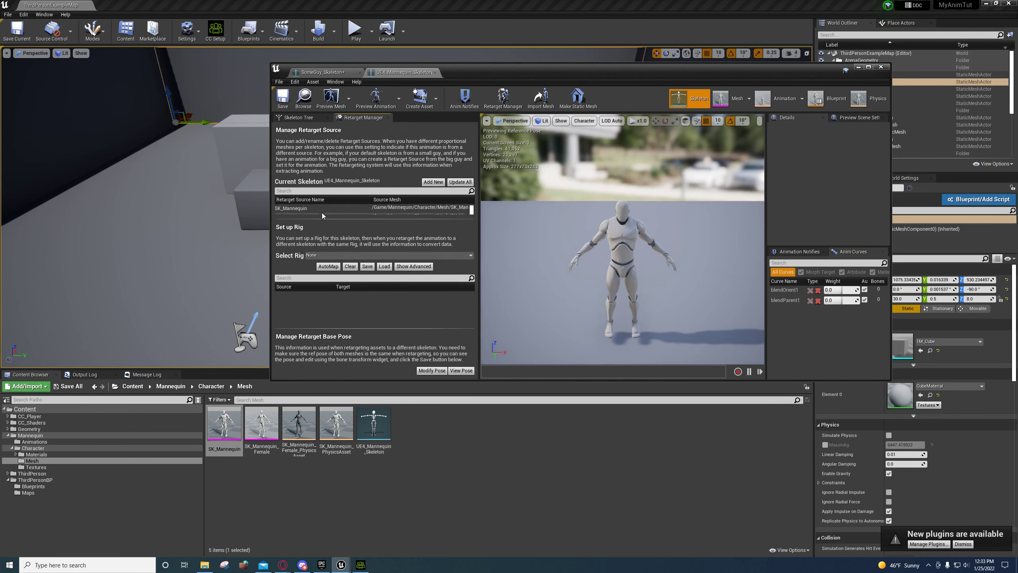
left_click(321, 212)
left_click(330, 256)
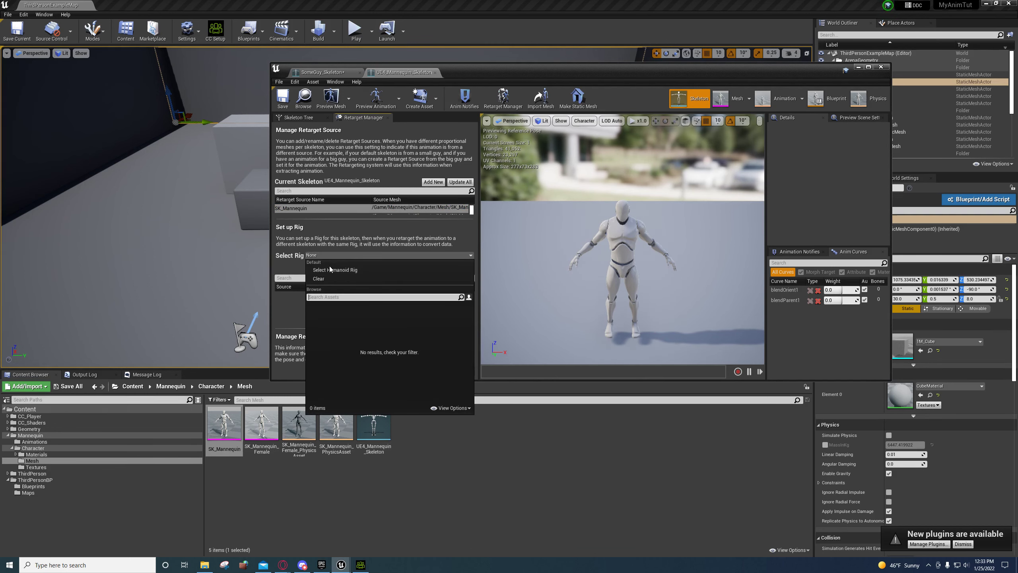
left_click(326, 270)
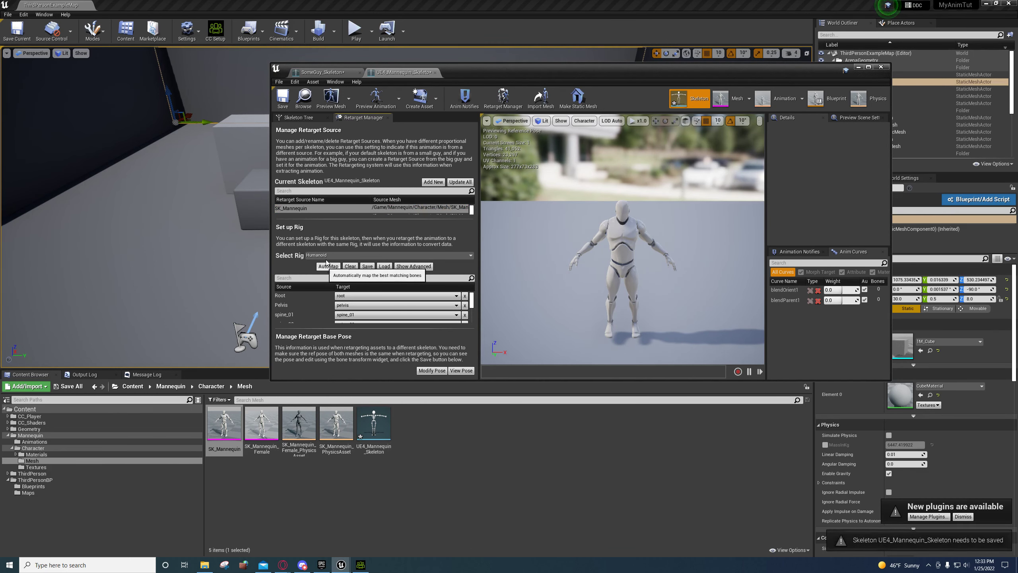
left_click(283, 98)
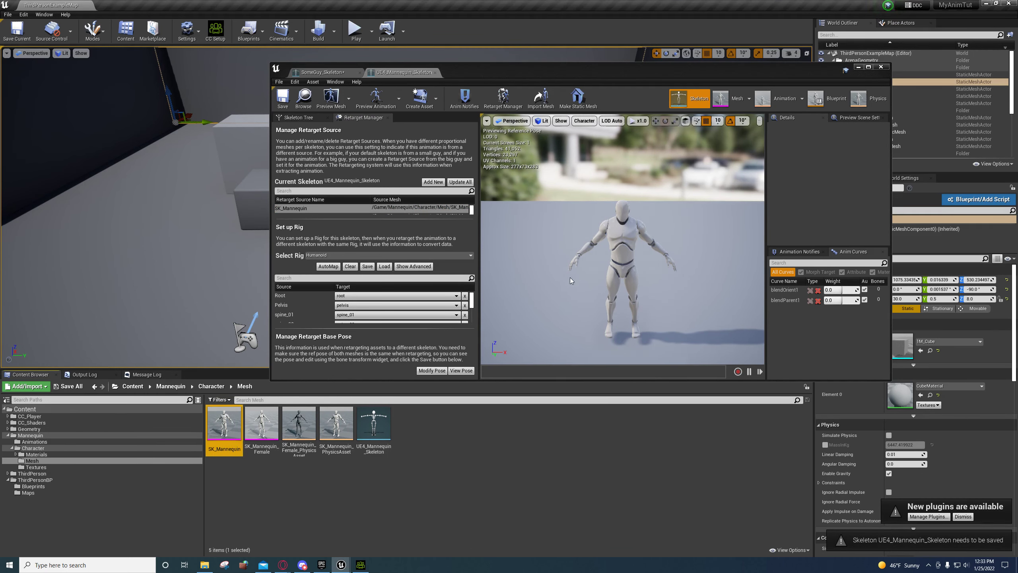
Step: Compare the base poses and retarget setups of SomeGuy_Skeleton and UE4_Mannequin_Skeleton, and close the skeleton editor
left_click(329, 73)
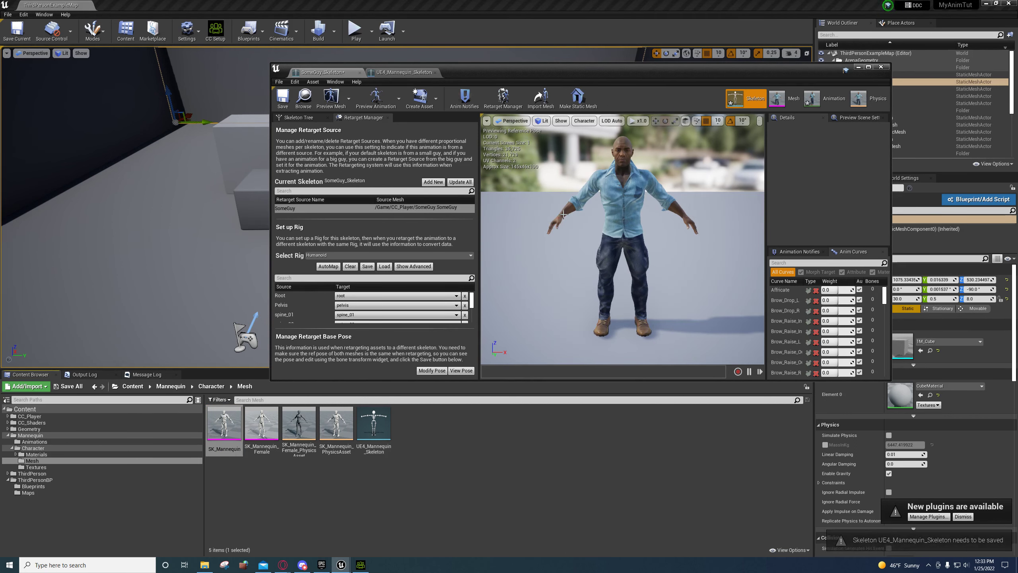
left_click(403, 72)
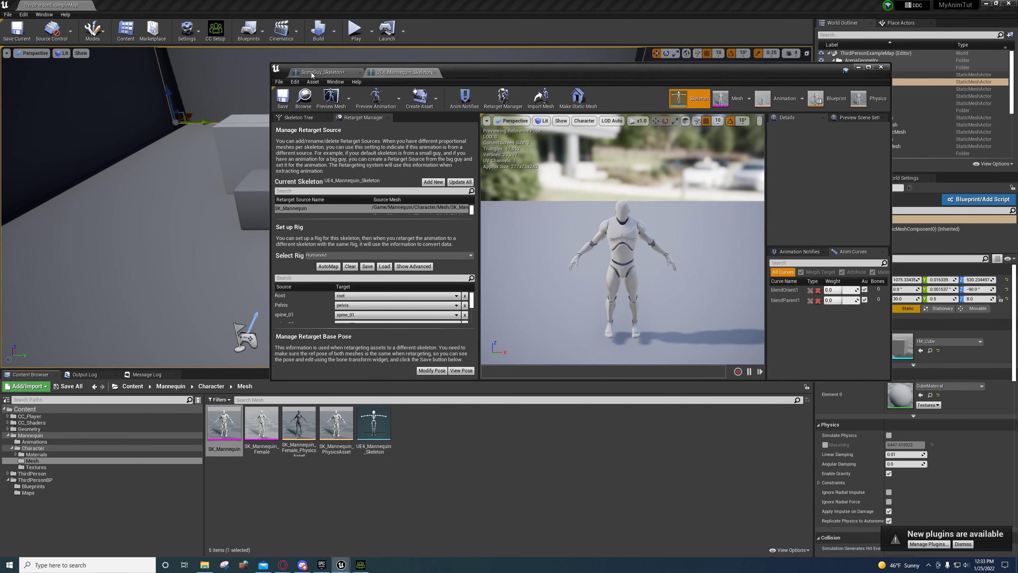
left_click(312, 74)
left_click(884, 68)
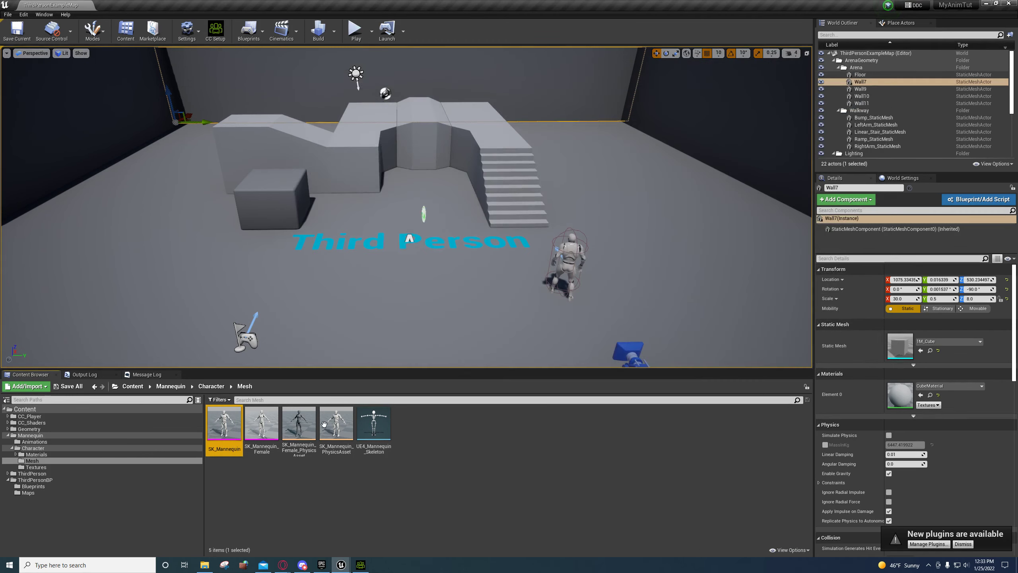
left_click(34, 442)
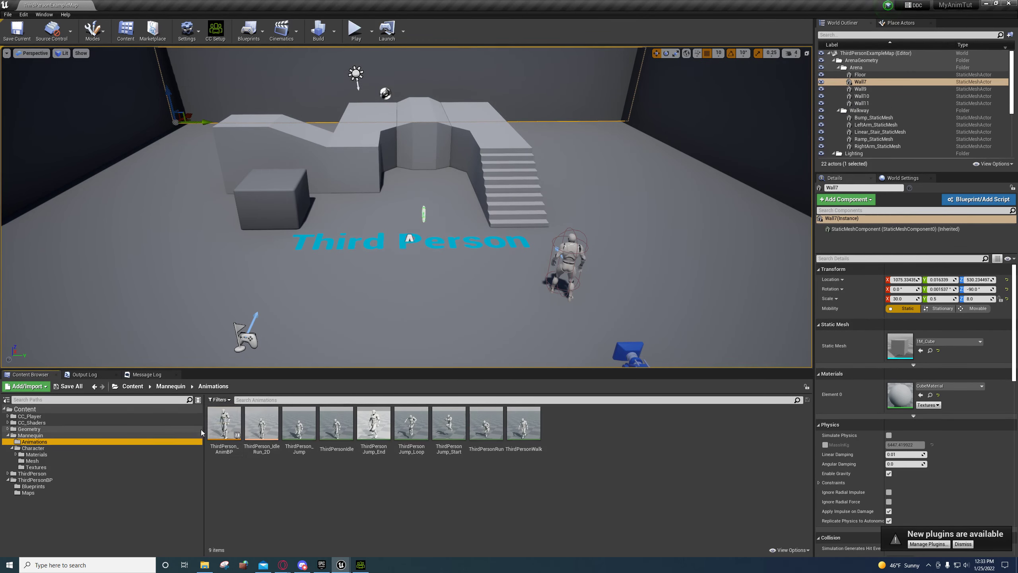
right_click(230, 425)
mouse_move(297, 236)
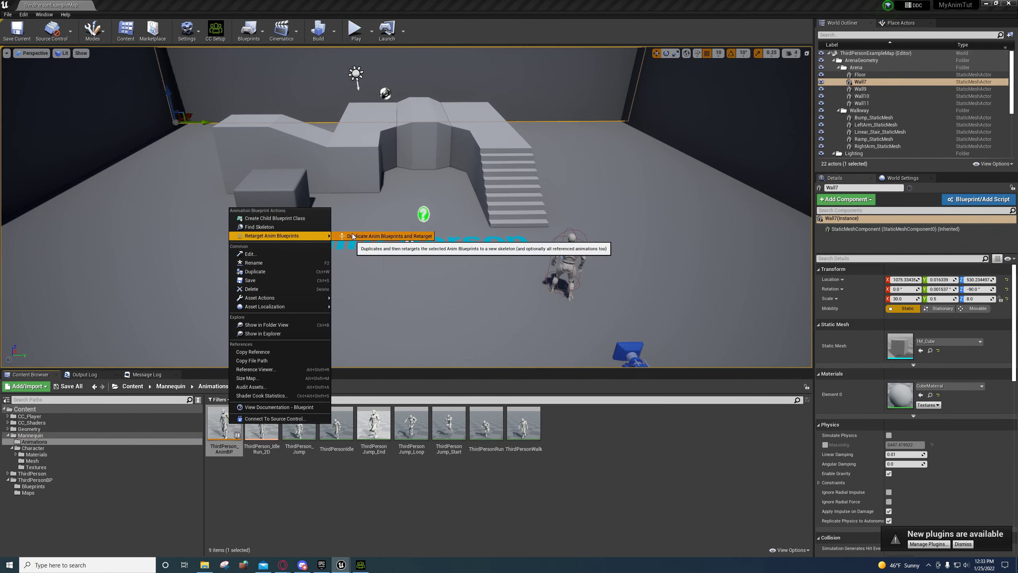
left_click(385, 236)
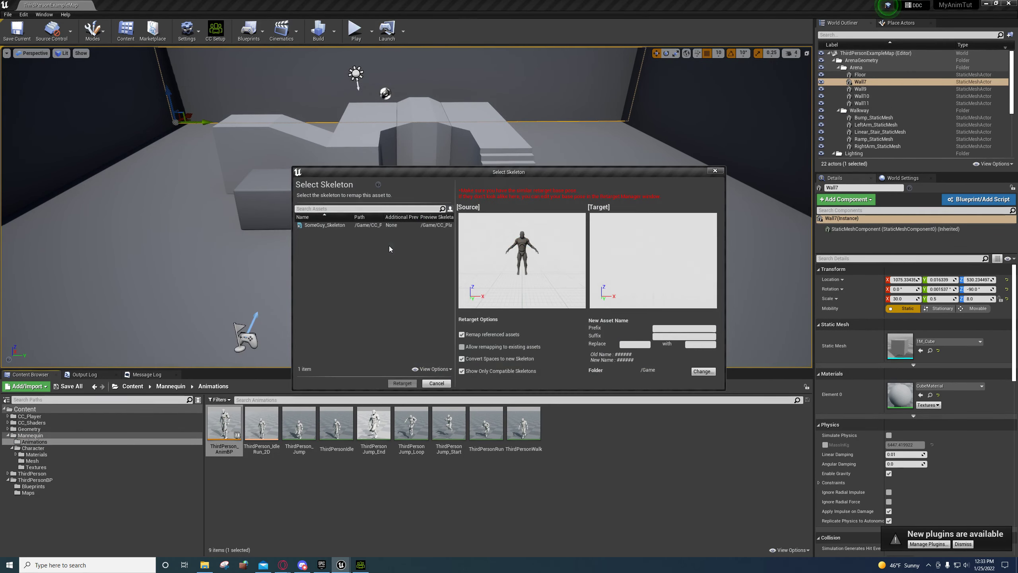
left_click(704, 373)
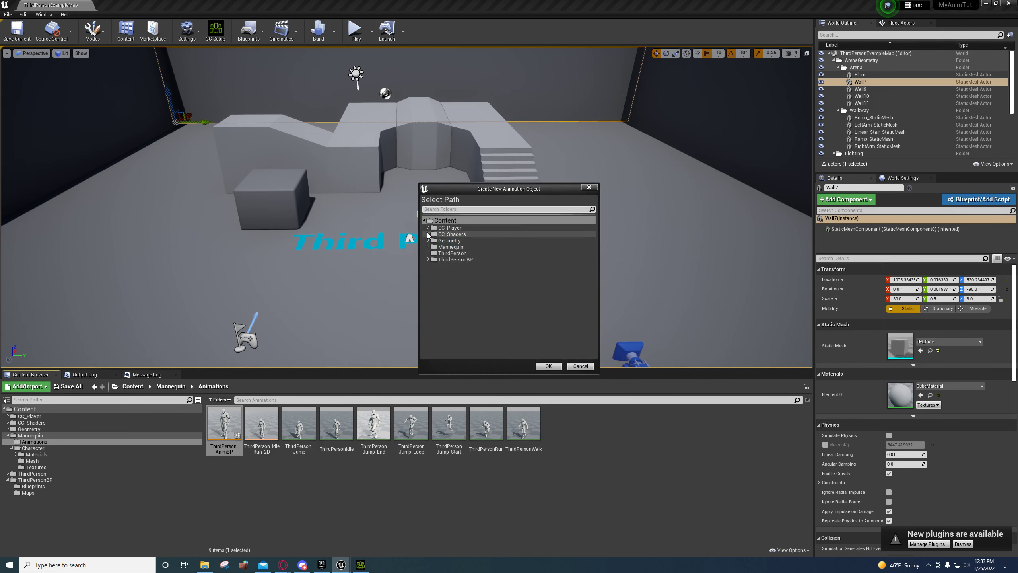
left_click(580, 366)
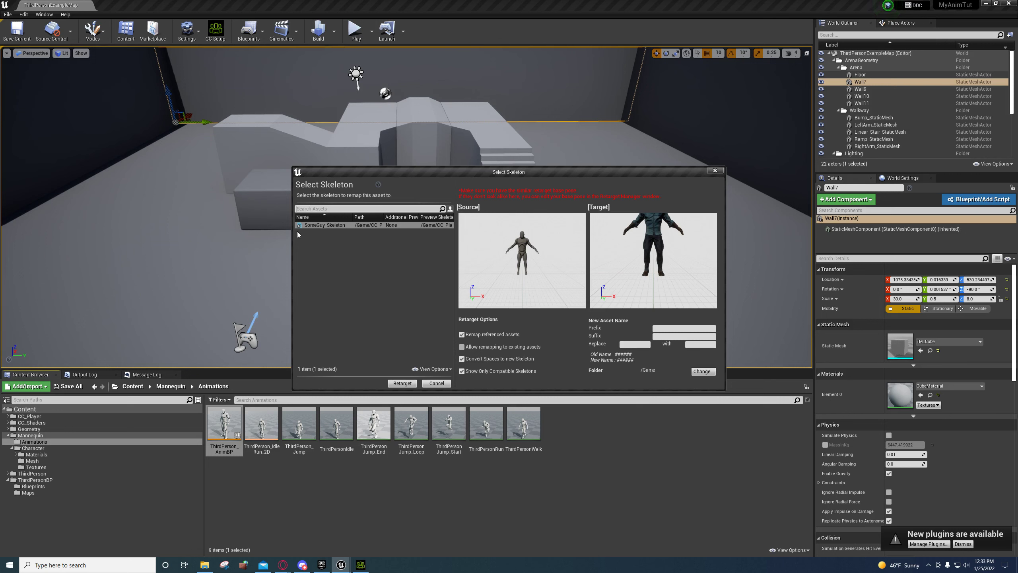
left_click(316, 226)
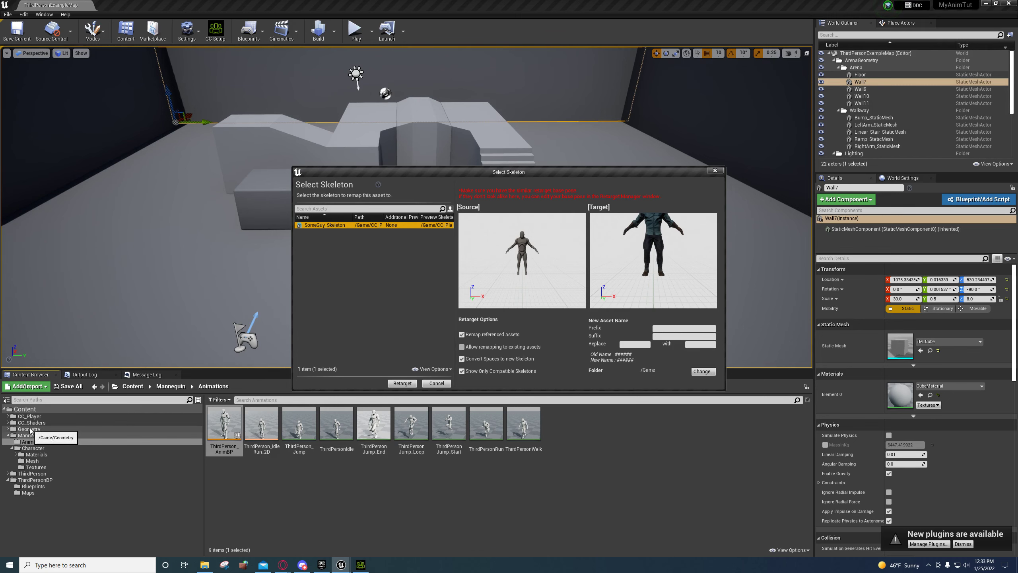
Step: Reopen SomeGuy_Skeleton from the CC_Player folder and check its preview scene settings
left_click(21, 417)
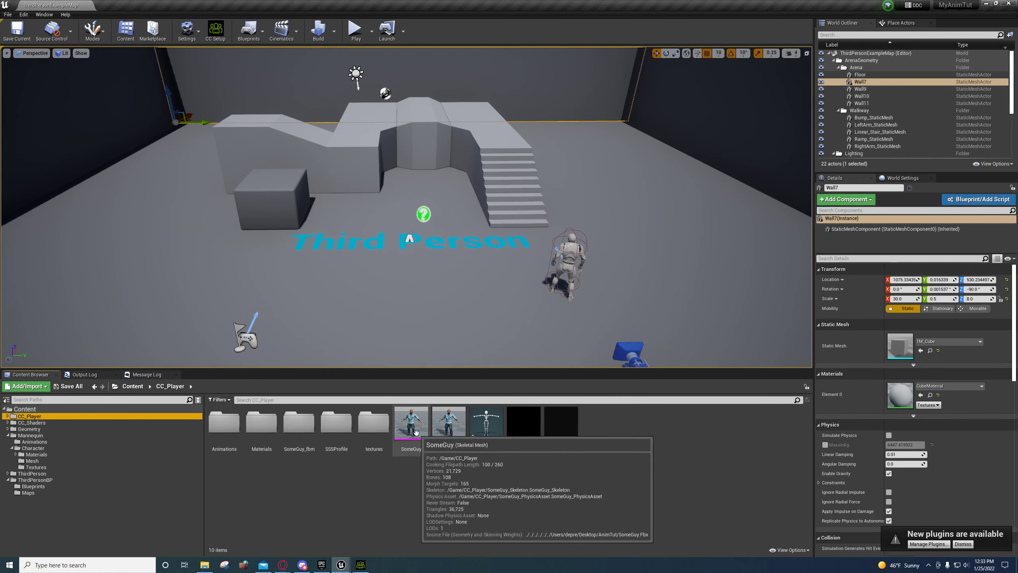
double_click(486, 423)
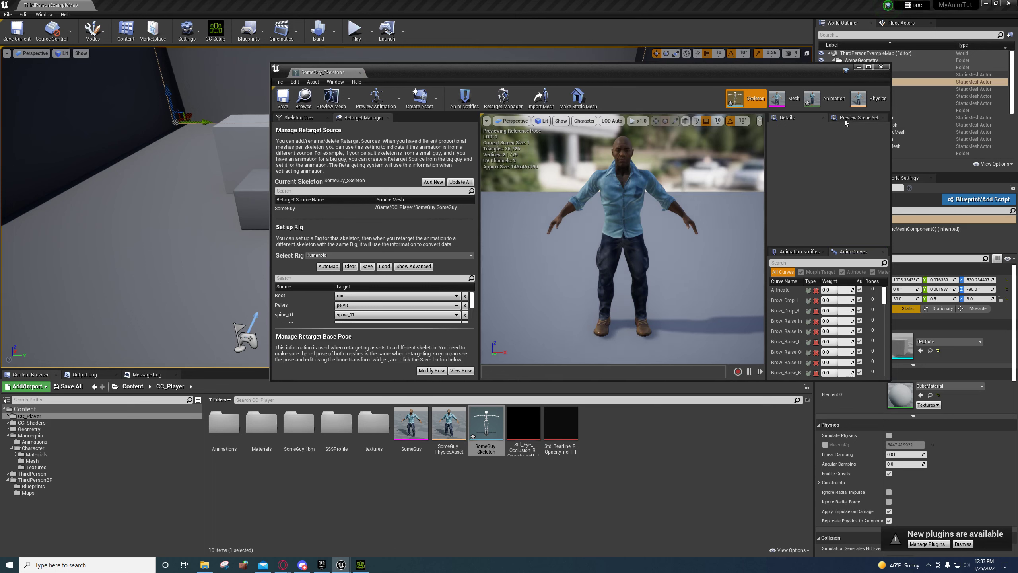
left_click(841, 118)
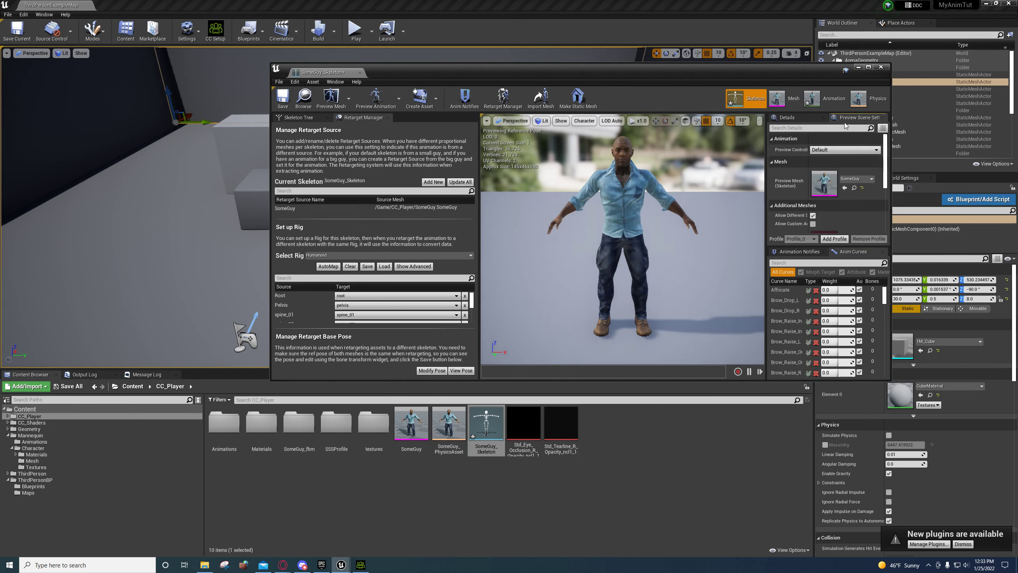
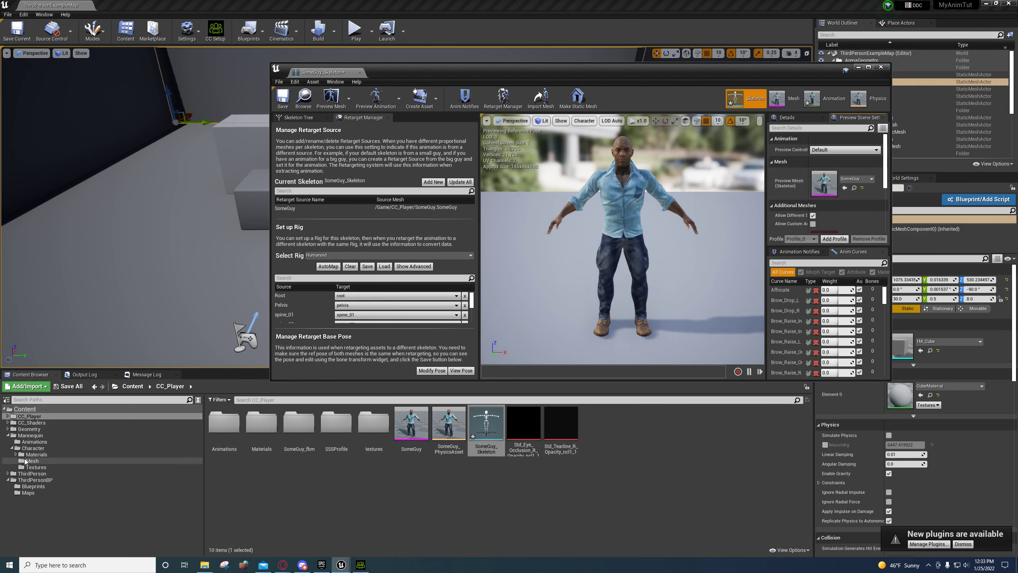
Step: Start duplicating and retargeting ThirdPerson_AnimBP from the Mannequin Animations folder, with SomeGuy_Skeleton as the target skeleton
left_click(34, 442)
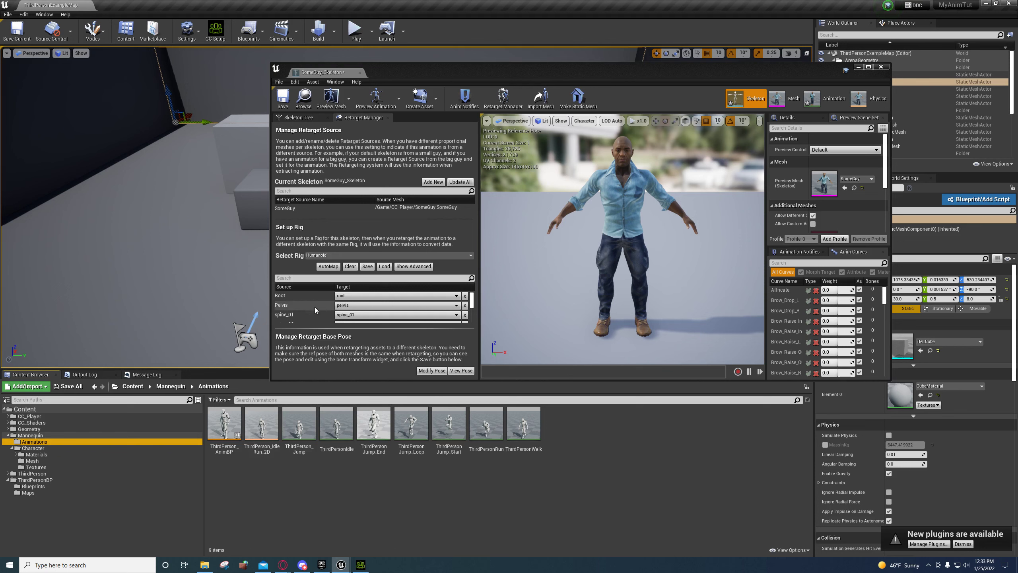
right_click(227, 423)
mouse_move(290, 233)
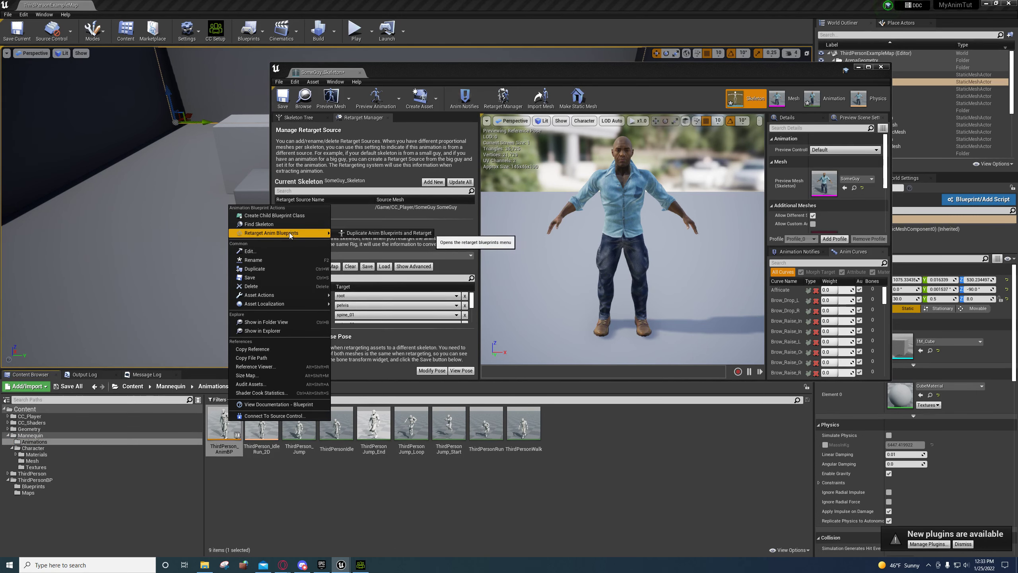
left_click(388, 233)
left_click(345, 225)
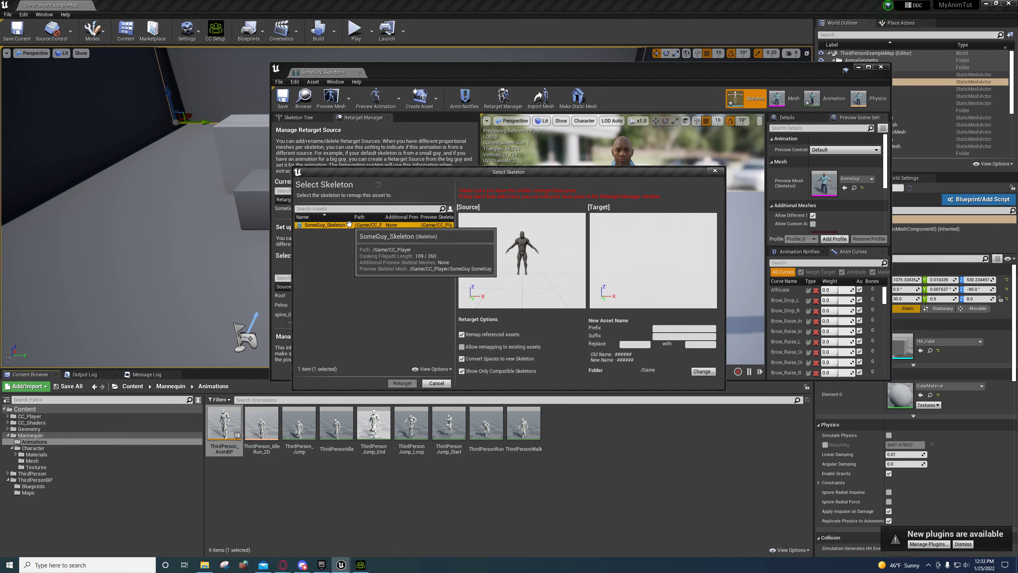
Step: Set the output folder to CC_Player/Animations/Motion, run the retarget, and dismiss the skeleton editor window
left_click(703, 371)
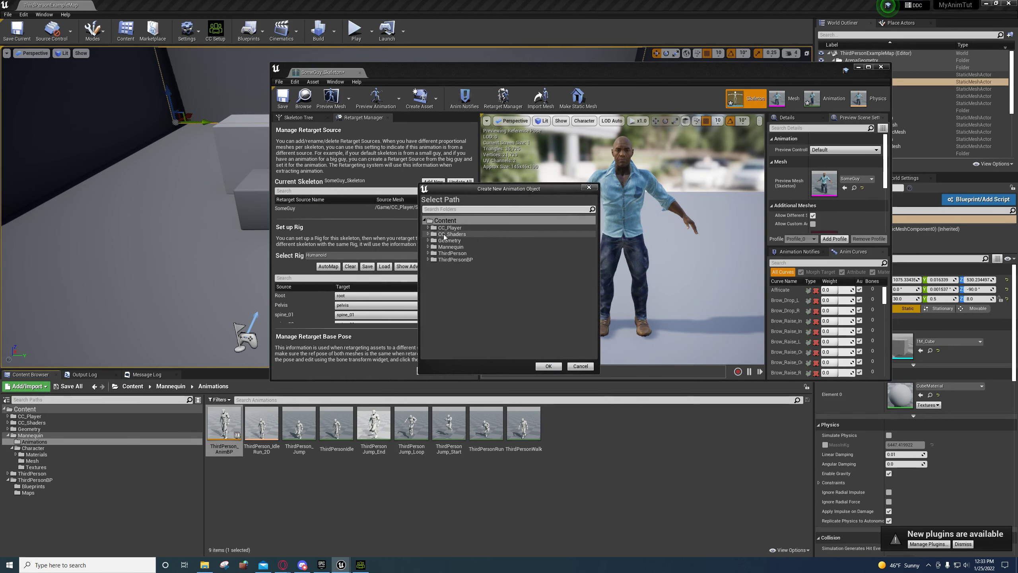
left_click(432, 227)
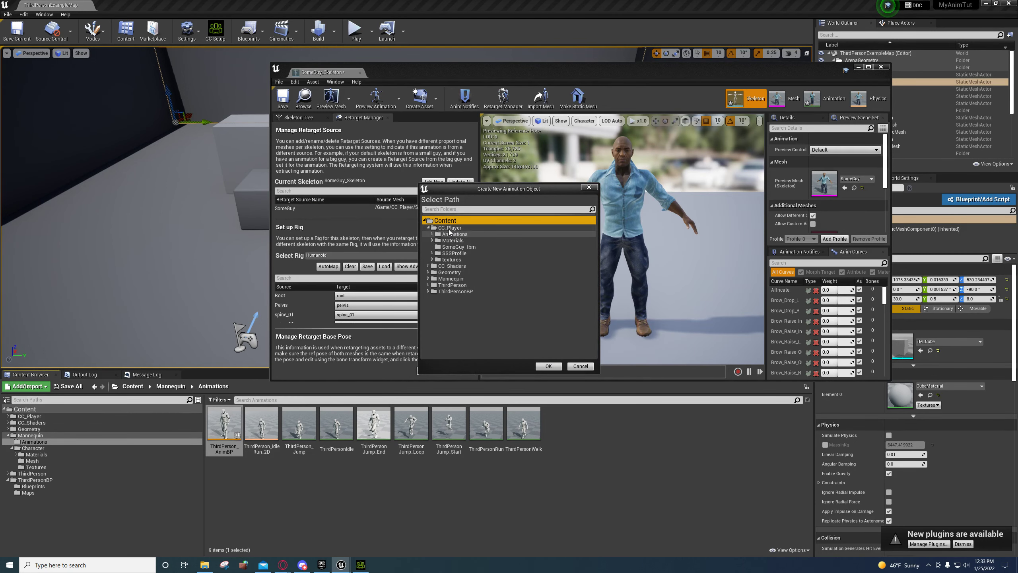
left_click(434, 235)
left_click(432, 234)
left_click(453, 247)
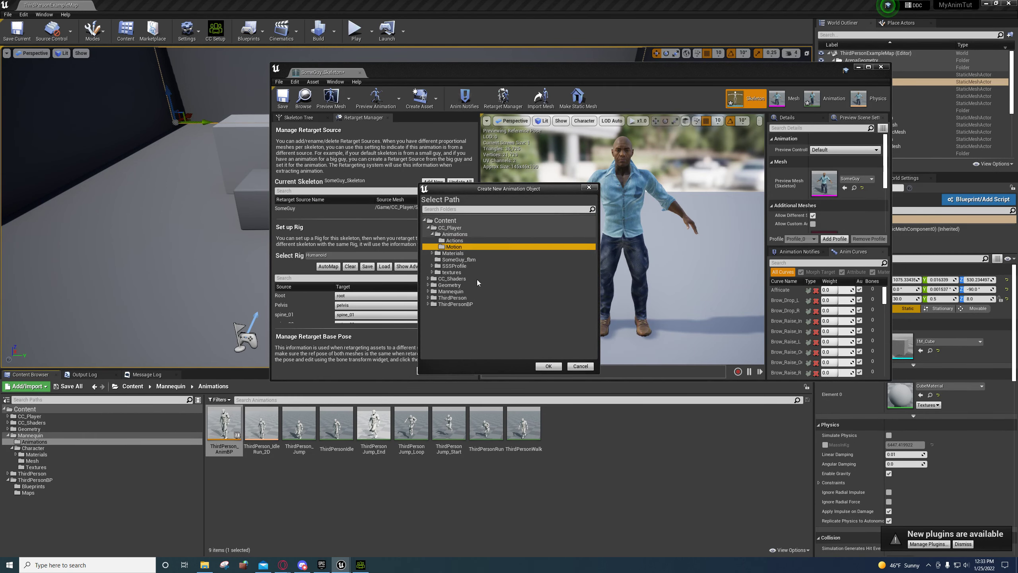
left_click(551, 368)
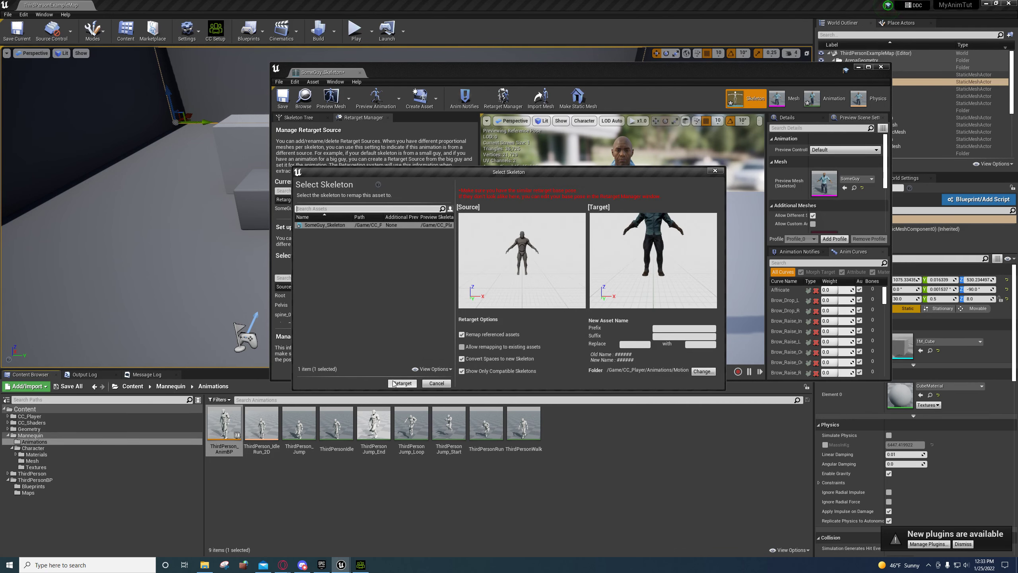
left_click(394, 383)
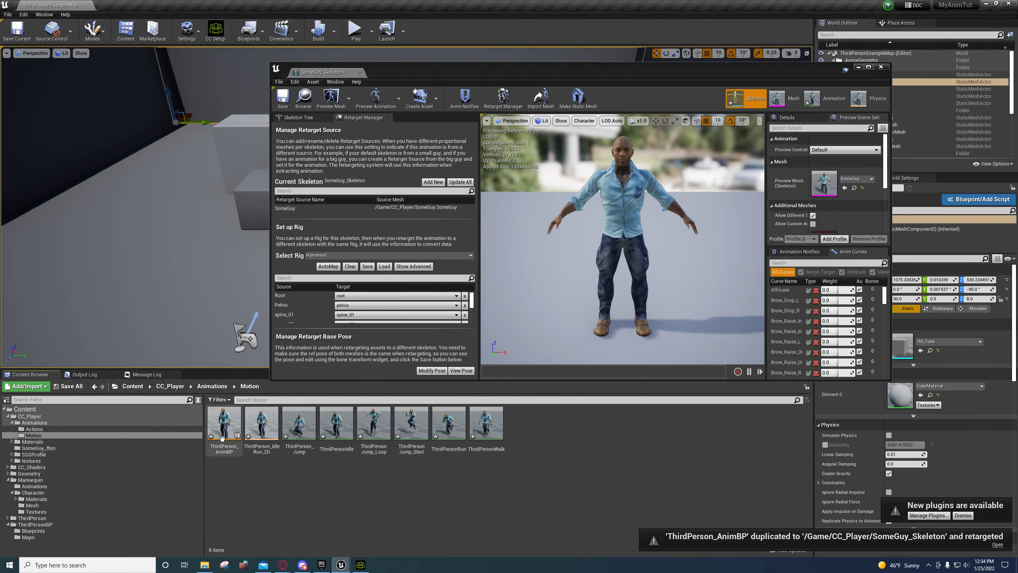
mouse_move(227, 429)
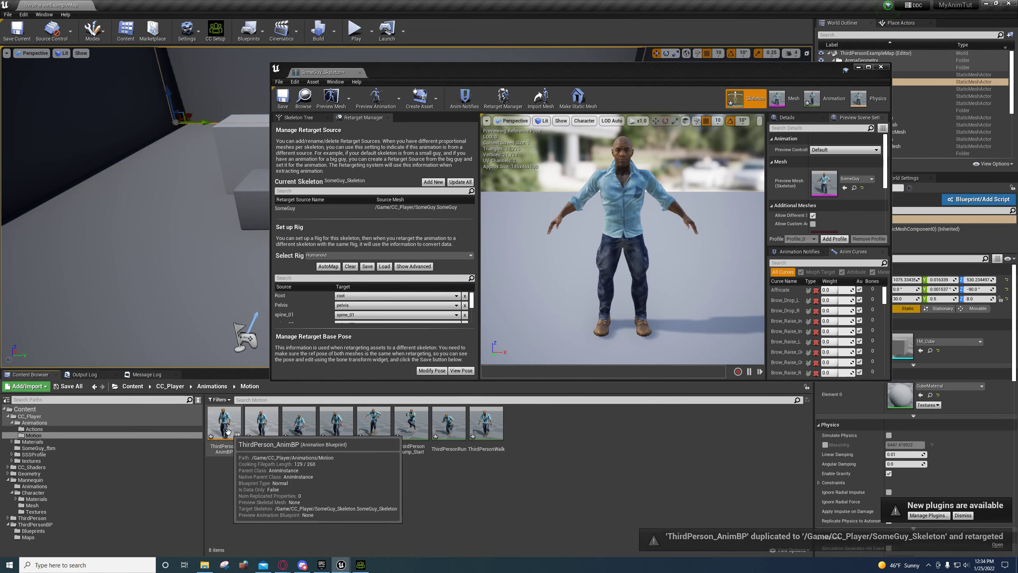
left_click(881, 67)
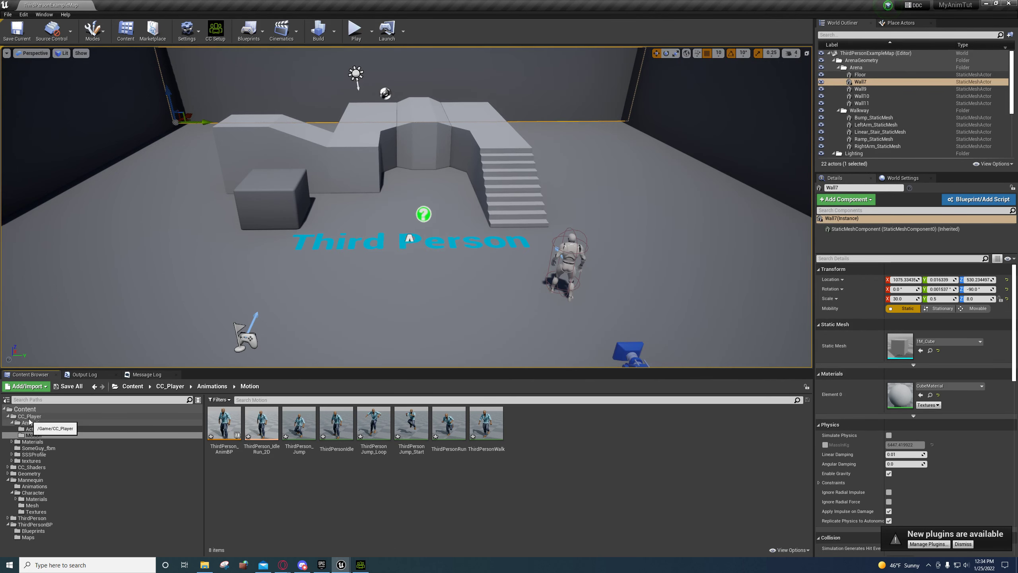
Step: Create a new folder named Blueprints directly under Content
left_click(25, 409)
right_click(25, 409)
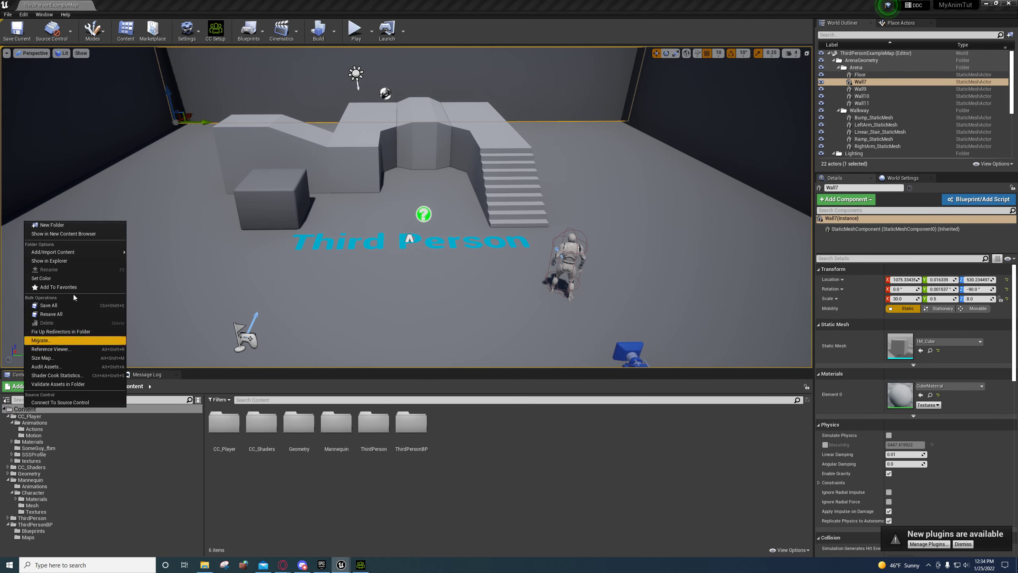
left_click(70, 226)
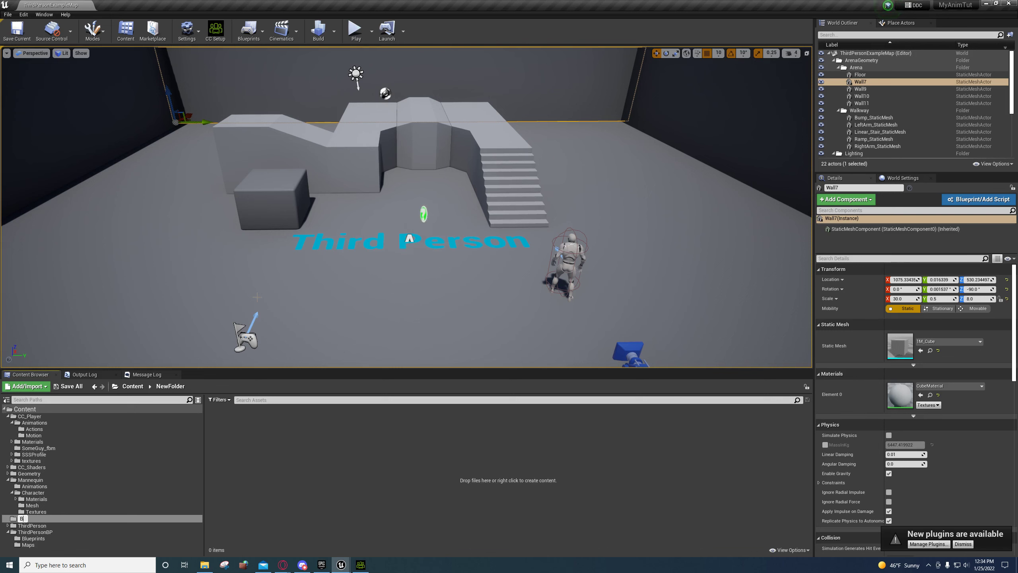
type("Blueprints")
key("Return")
Step: Create an Actor Blueprint class named BP_Button in the Blueprints folder
right_click(274, 438)
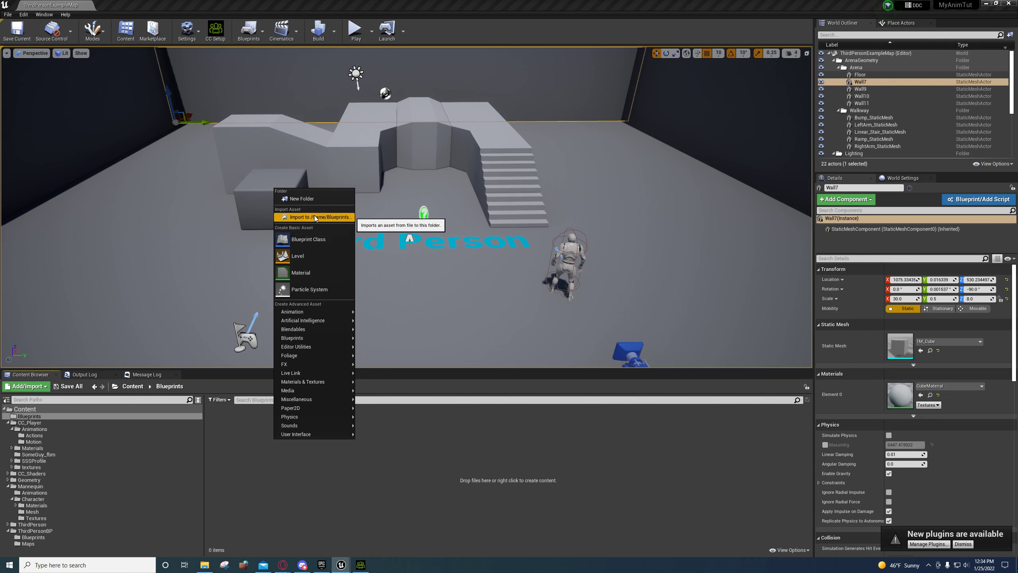
left_click(307, 240)
left_click(439, 231)
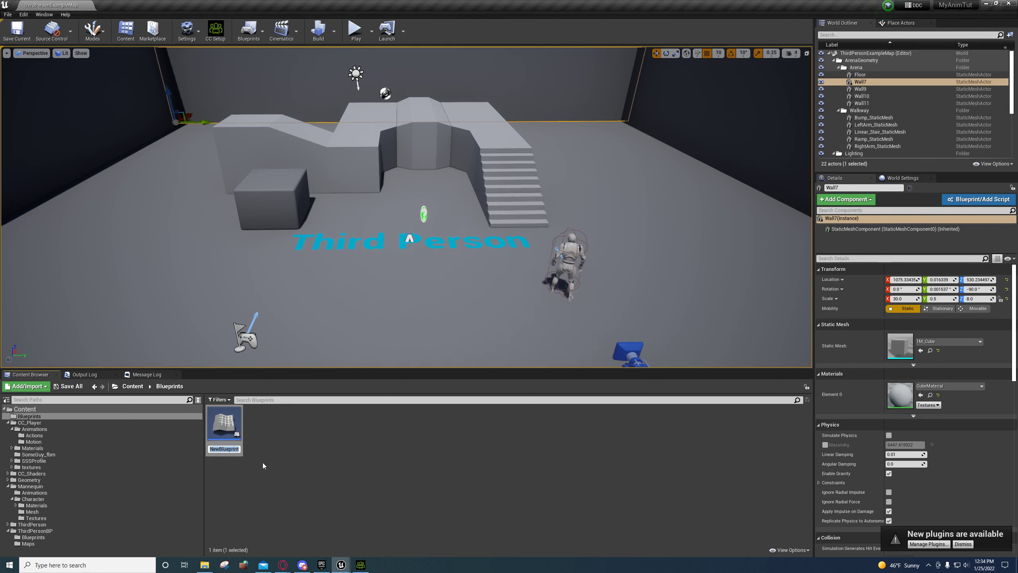
type("BP_Button")
key("Return")
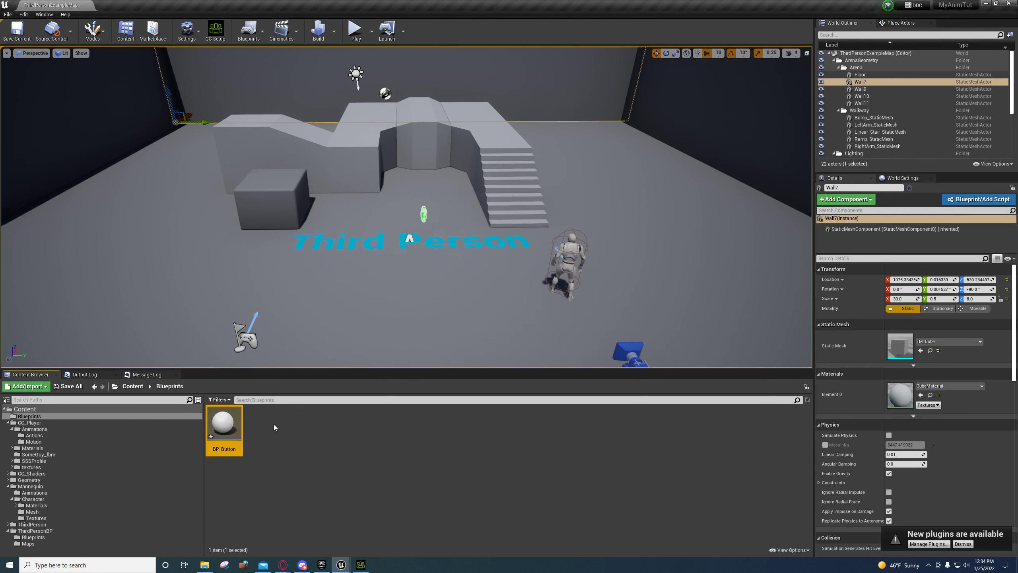
Step: Open BP_Button in a maximized editor and add a Cube component to it
double_click(223, 425)
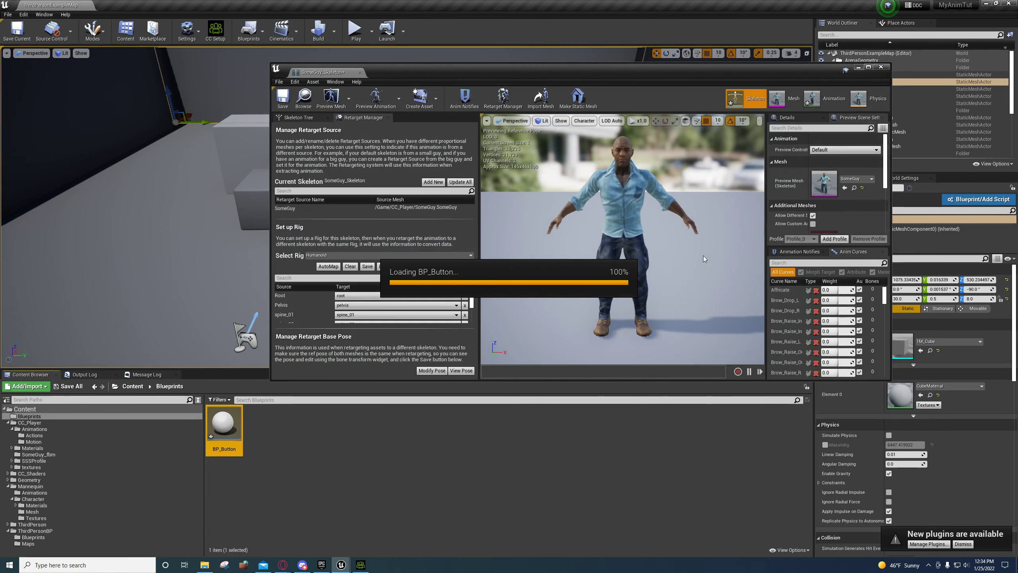
left_click(870, 67)
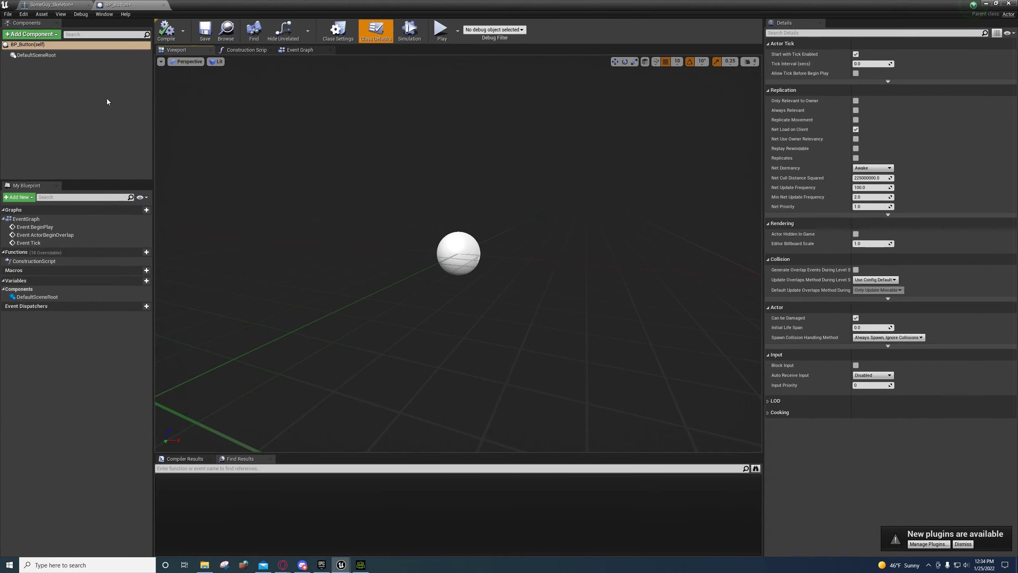
left_click(31, 35)
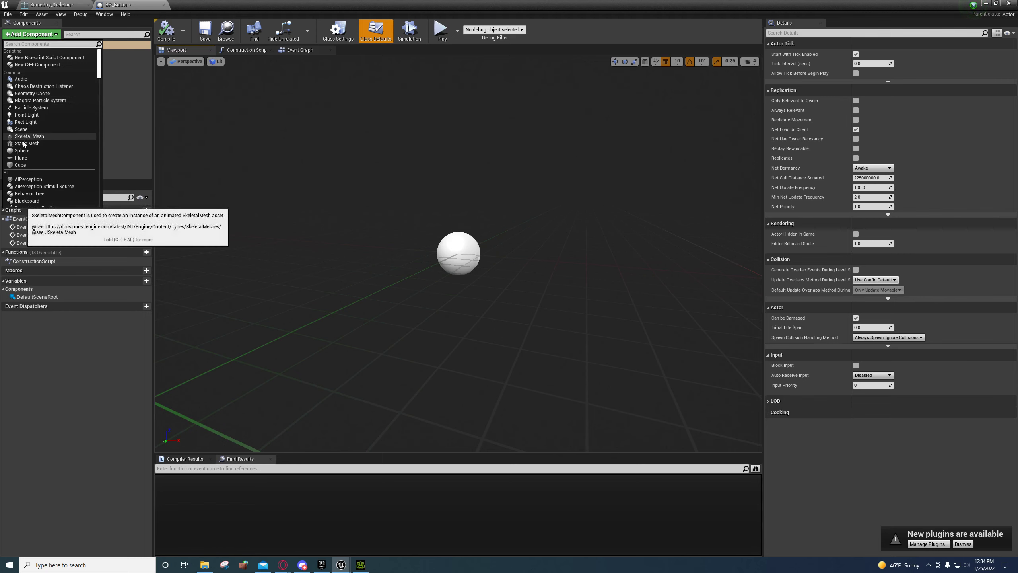
left_click(22, 164)
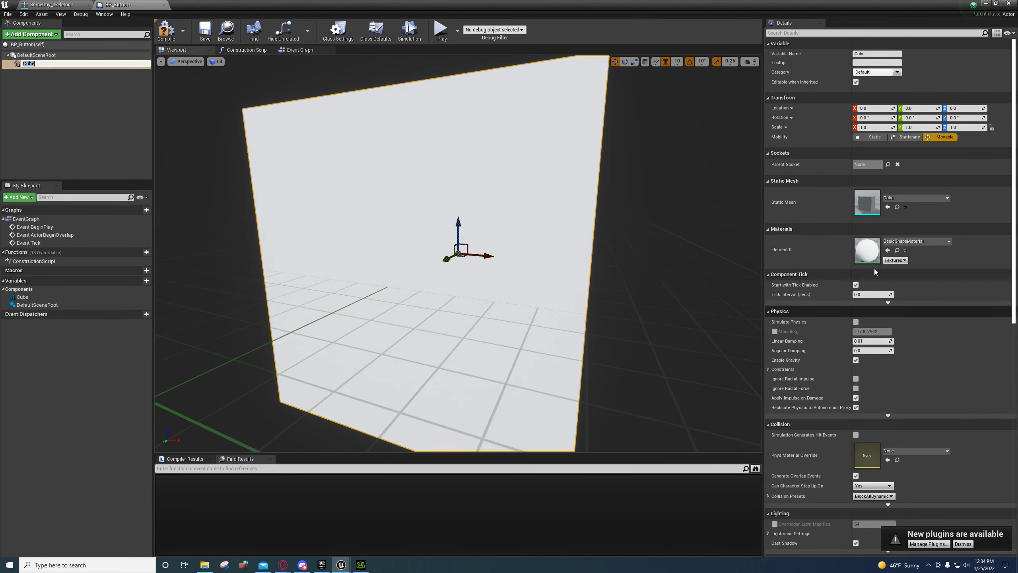
Step: Lock the Cube's scale proportions and scale it uniformly to 0.1
left_click(991, 127)
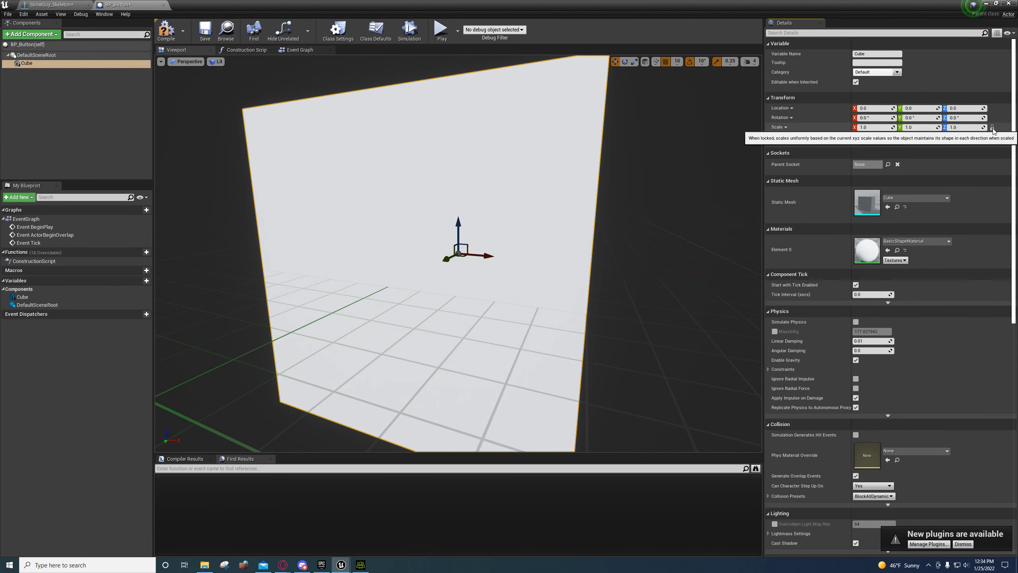
left_click(886, 128)
type(".1")
key("Return")
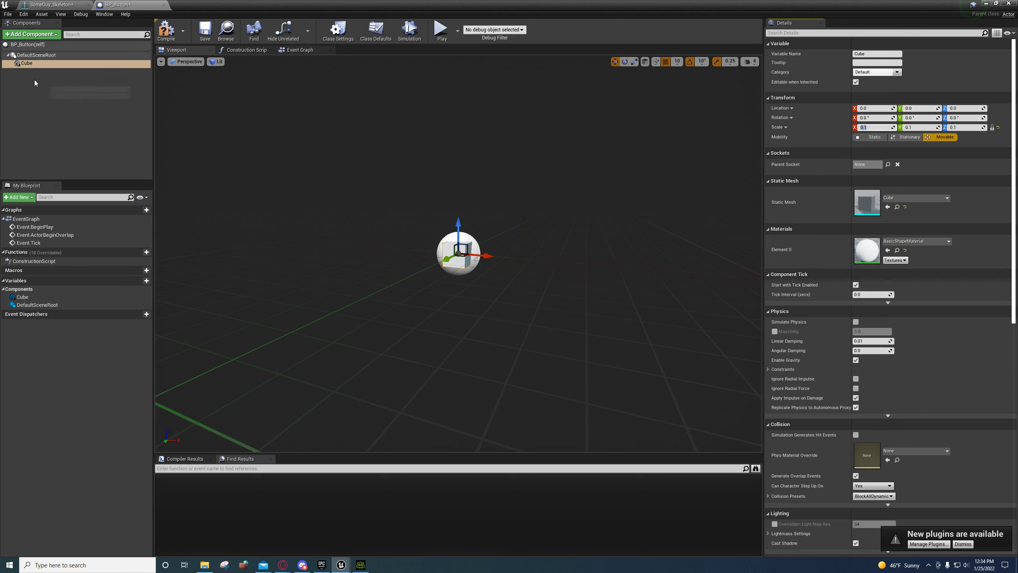
Step: Add an Arrow component as a child of the Cube and select it
left_click(32, 34)
type("a")
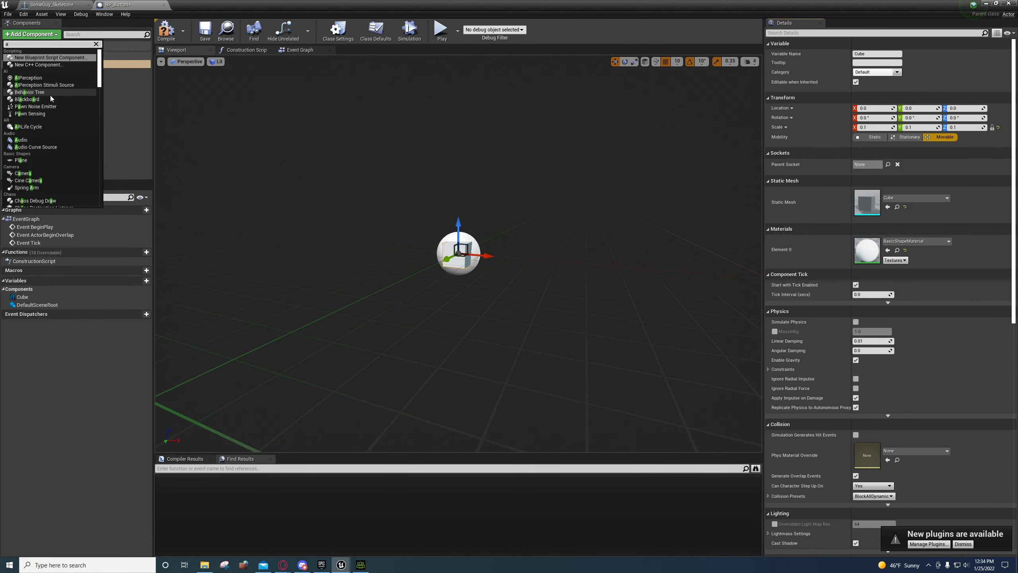
type("rrow")
left_click(28, 58)
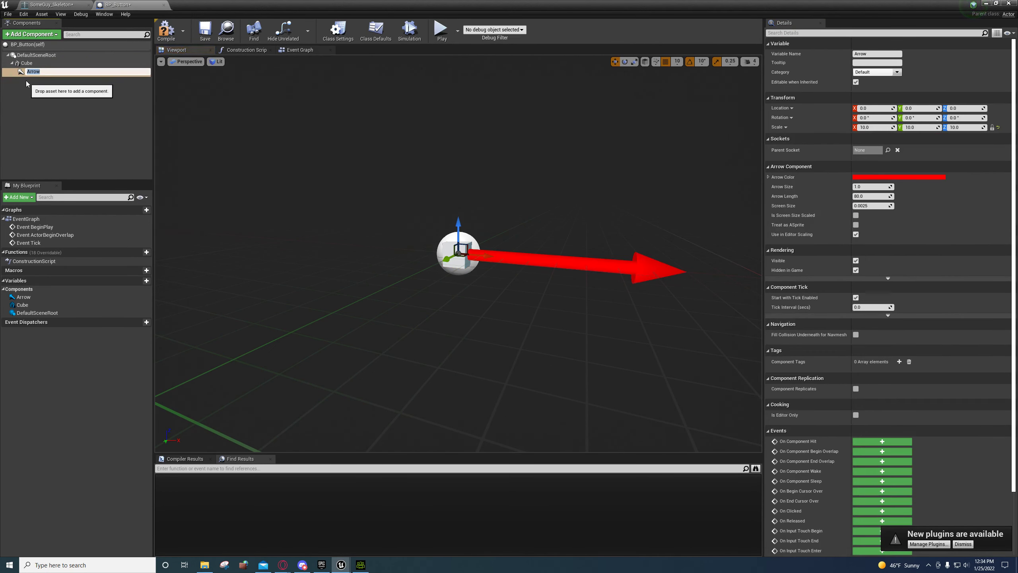
left_click(24, 64)
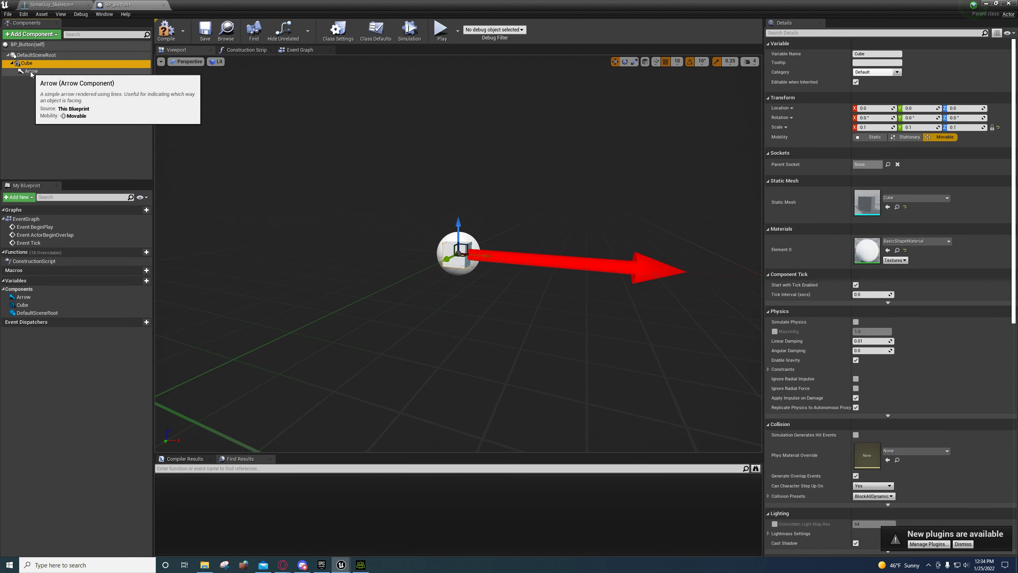
left_click(31, 73)
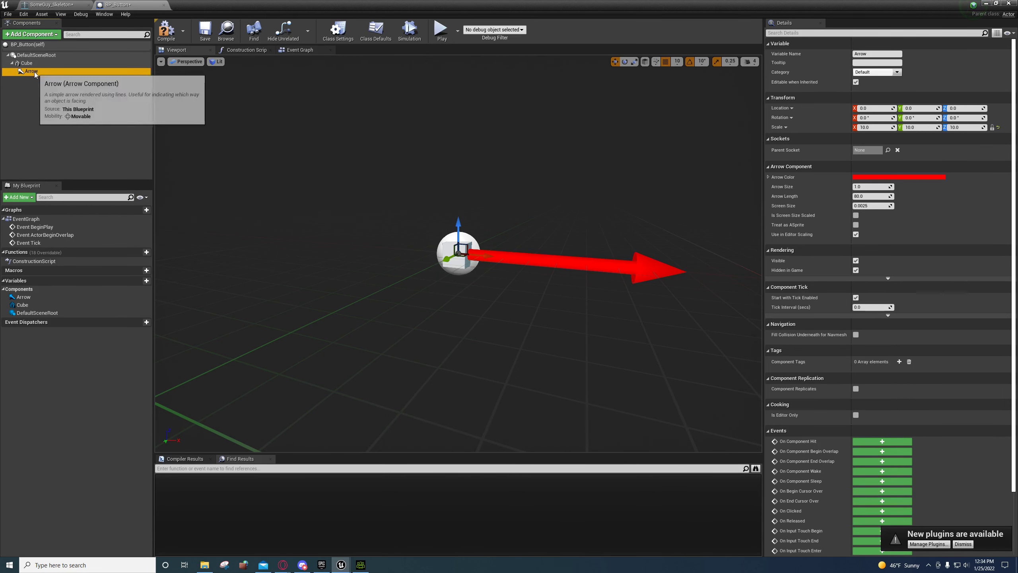
left_click(28, 64)
left_click(31, 72)
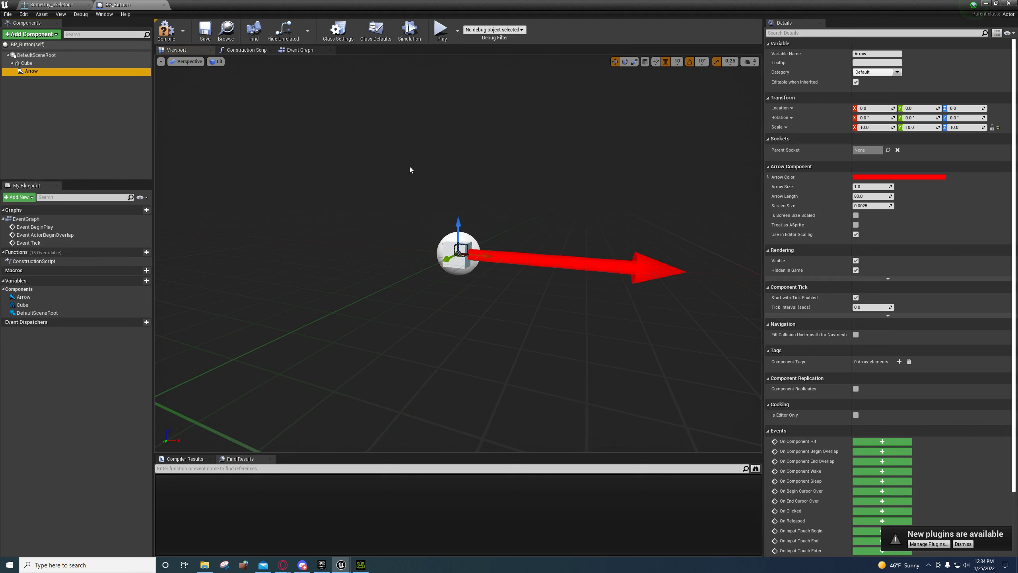
Step: Set the position grid snap to 5 and move the Arrow along X so it starts at the cube's face
scroll(476, 255, "up", 5)
left_click(486, 255)
left_click_drag(481, 256, 538, 264)
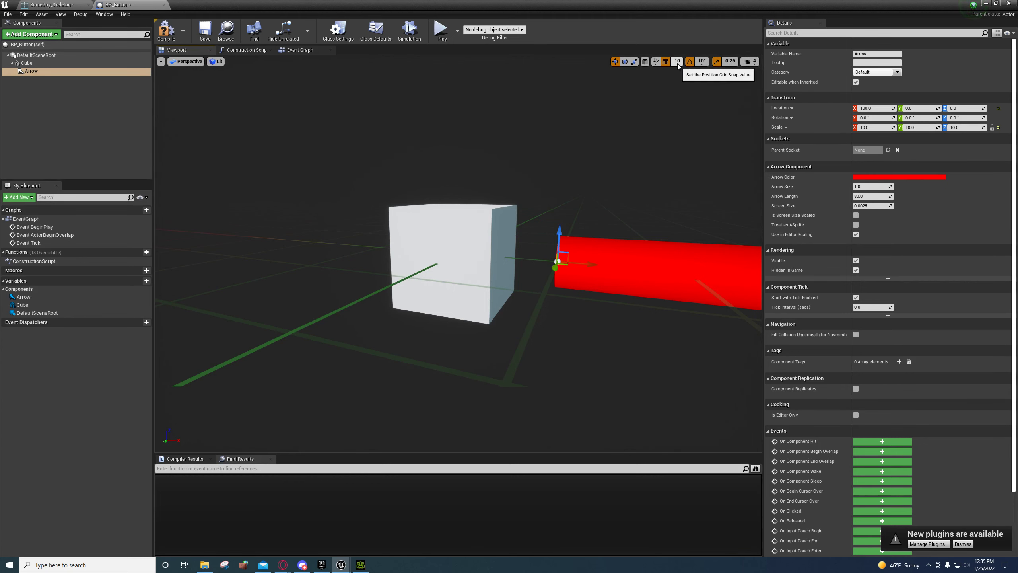
left_click(678, 62)
left_click(683, 88)
left_click(683, 88)
left_click_drag(587, 265, 553, 260)
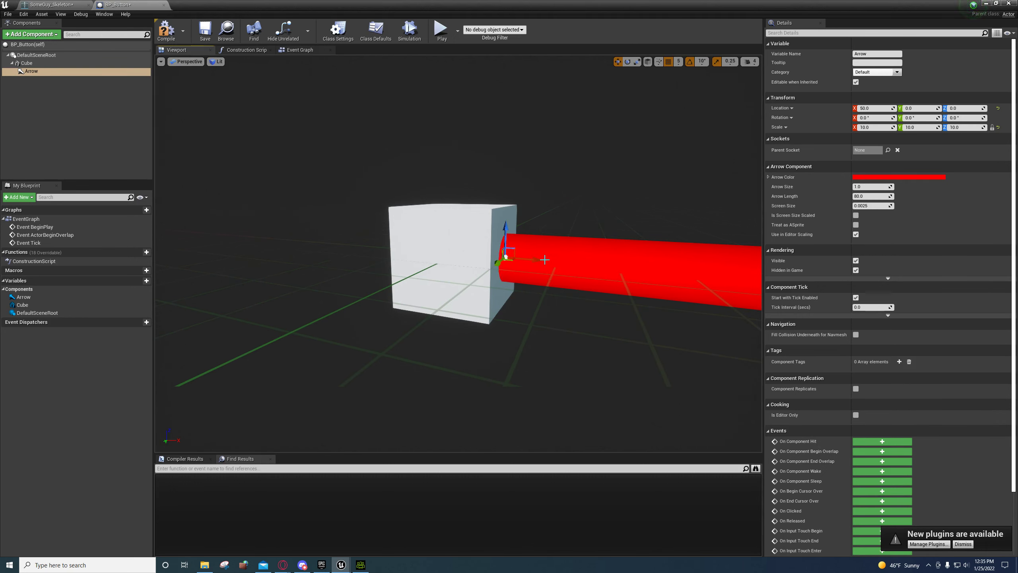
scroll(531, 286, "down", 5)
scroll(512, 284, "up", 8)
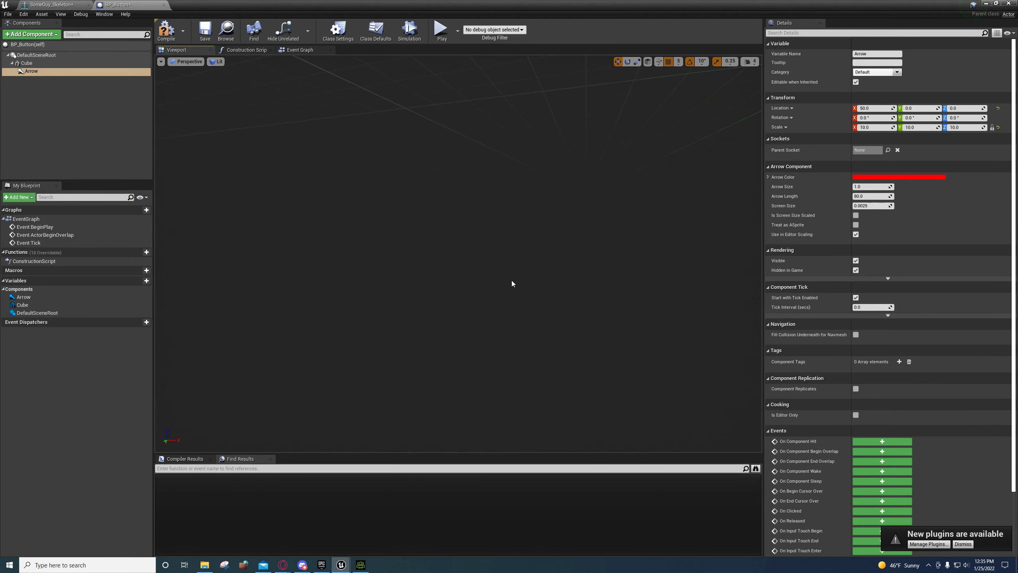
scroll(511, 277, "down", 3)
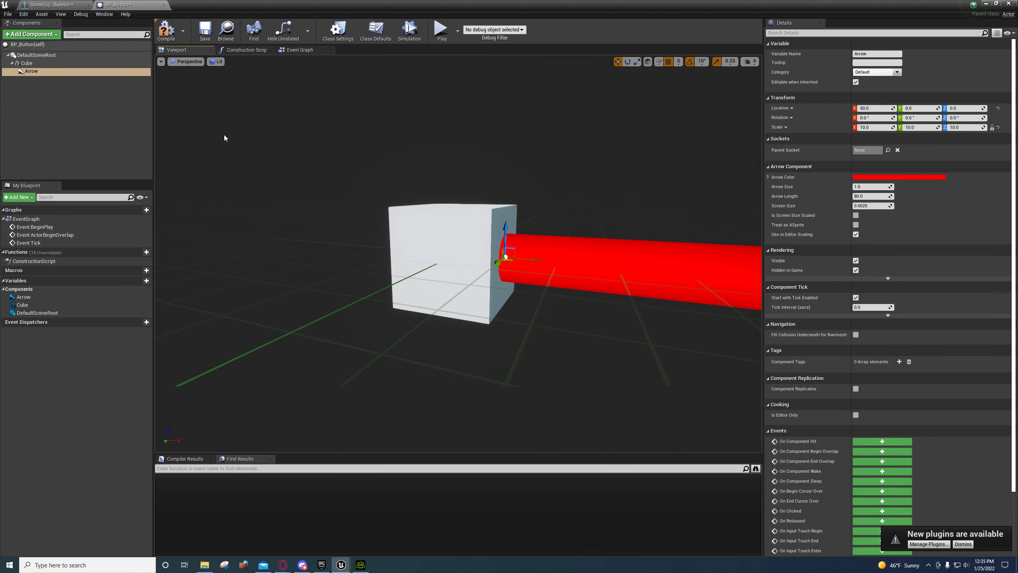
Step: Delete the default BeginPlay, ActorBeginOverlap and Tick event nodes from BP_Button's Event Graph
left_click(288, 51)
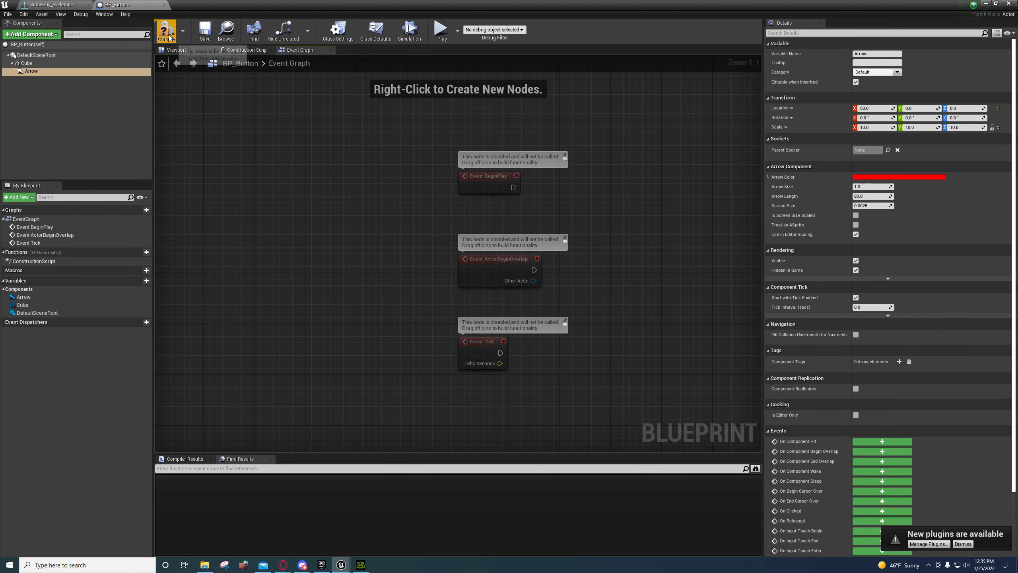
right_click_drag(591, 219, 526, 143)
left_click_drag(538, 336, 335, 93)
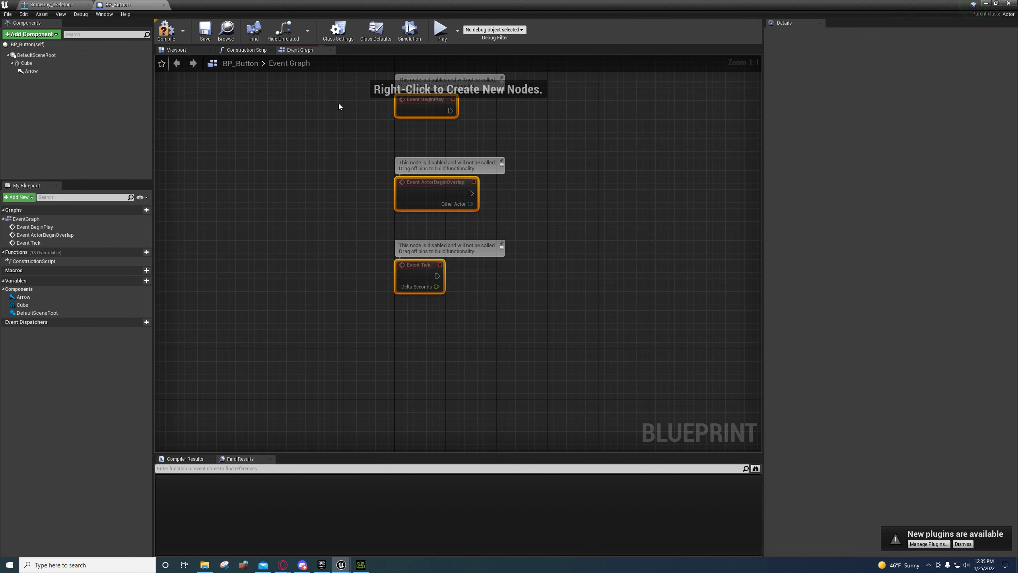
key("Delete")
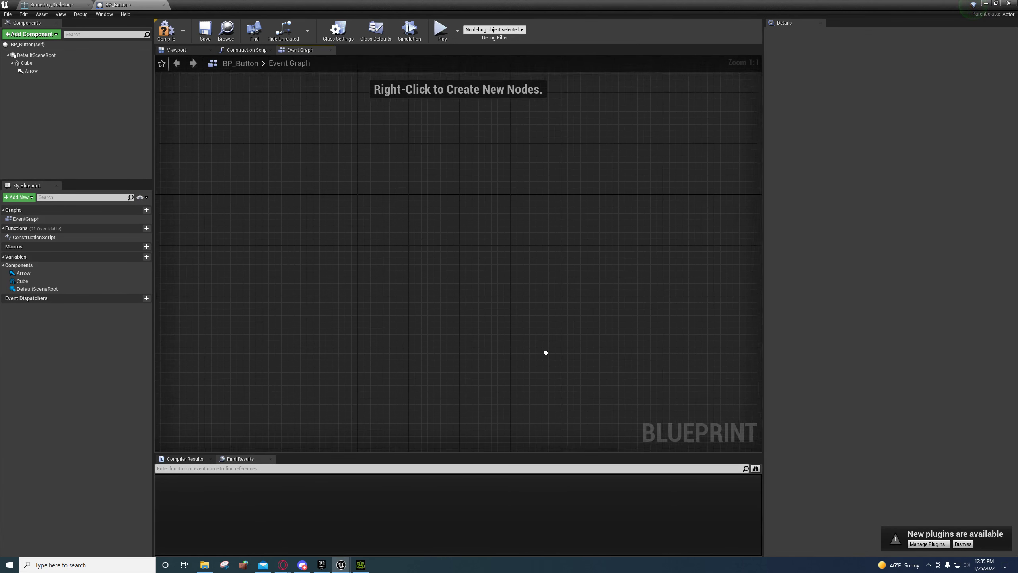
Step: Add a Sphere Collision component to BP_Button under DefaultSceneRoot
right_click_drag(461, 208, 471, 186)
right_click_drag(360, 246, 356, 255)
left_click(31, 34)
type("sphere")
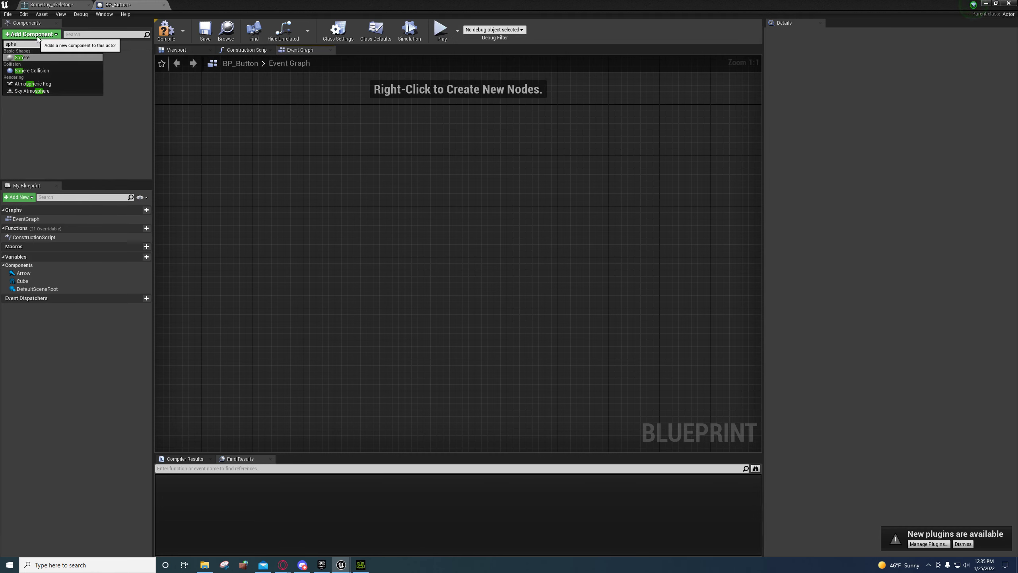
left_click(30, 70)
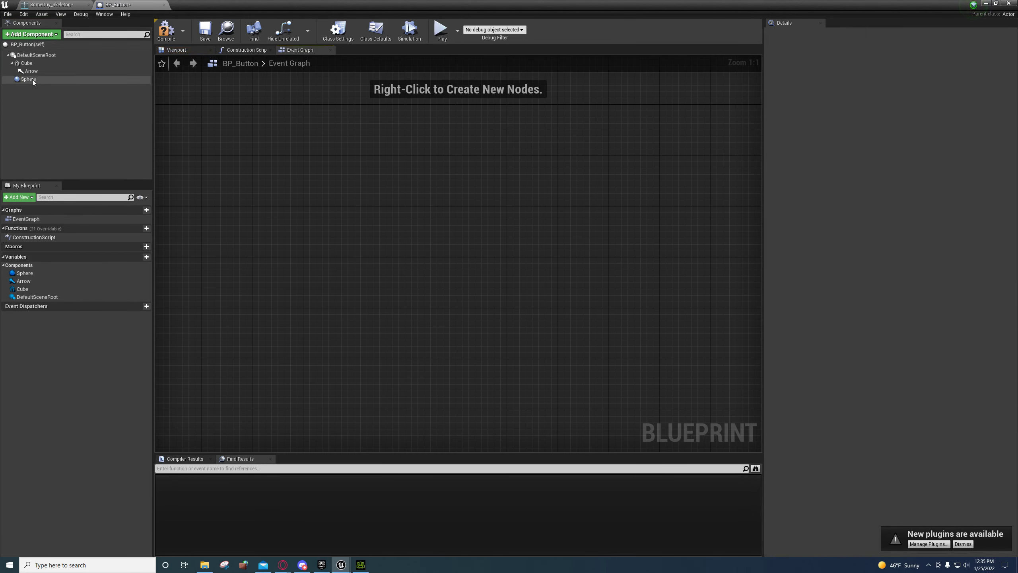
Step: Set the collision Sphere's radius to 128 in BP_Button, and compile and save the blueprint
left_click(179, 49)
key("f")
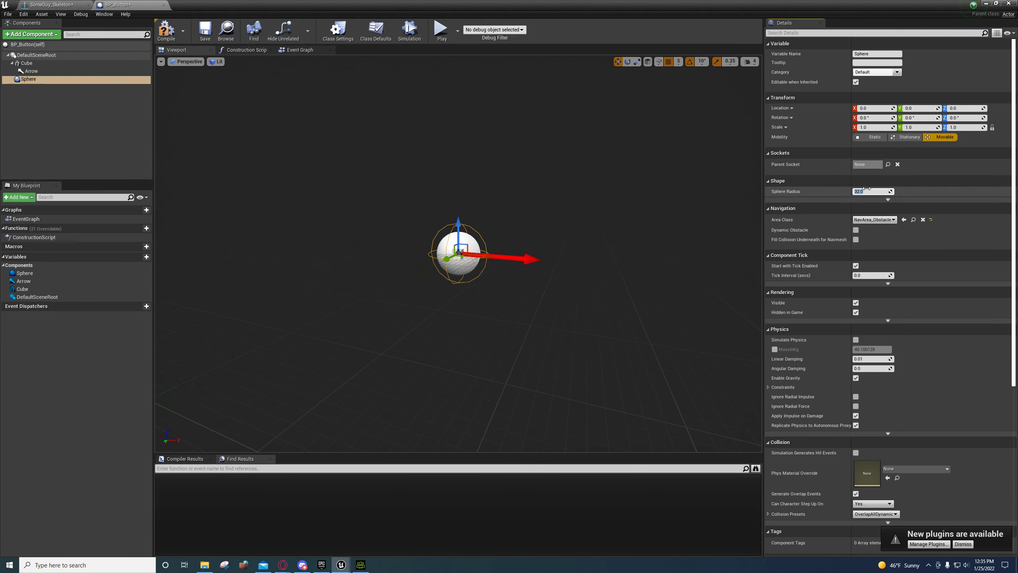
key("Return")
type("128")
key("Return")
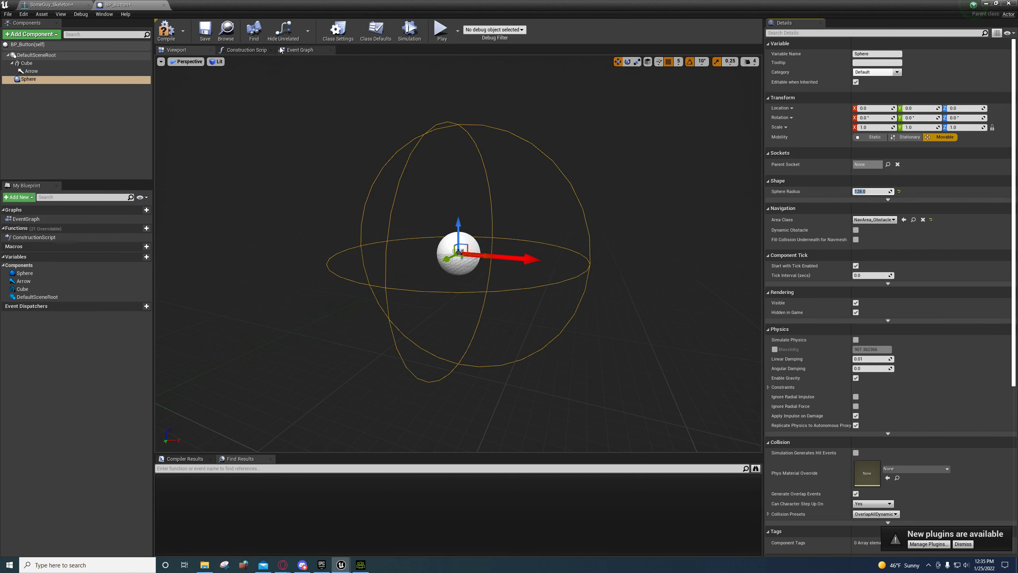
left_click(165, 30)
left_click(204, 31)
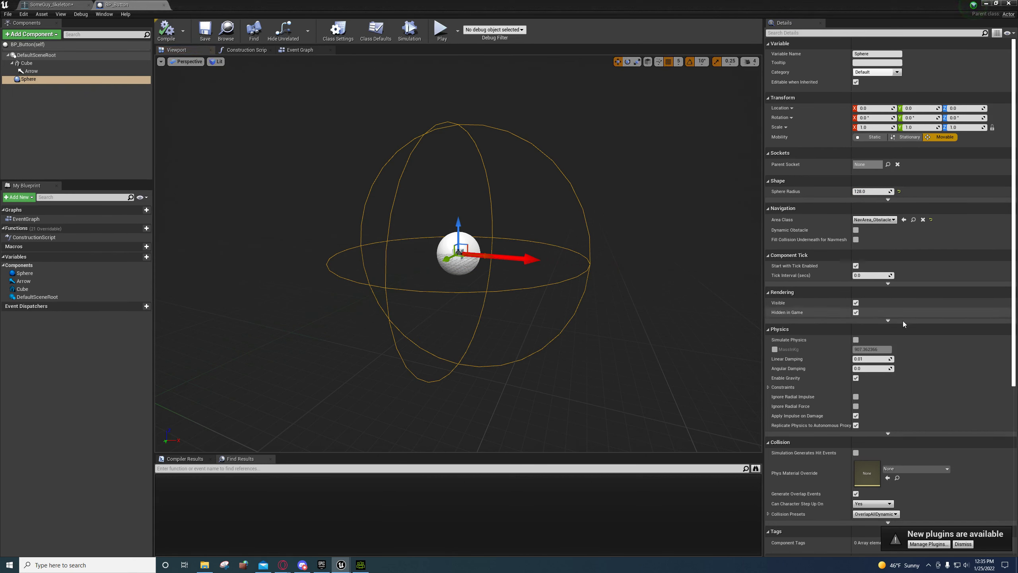
Step: Add On Component Begin Overlap and On Component End Overlap events for the Sphere to BP_Button's Event Graph
scroll(1005, 355, "down", 1)
scroll(1005, 354, "down", 6)
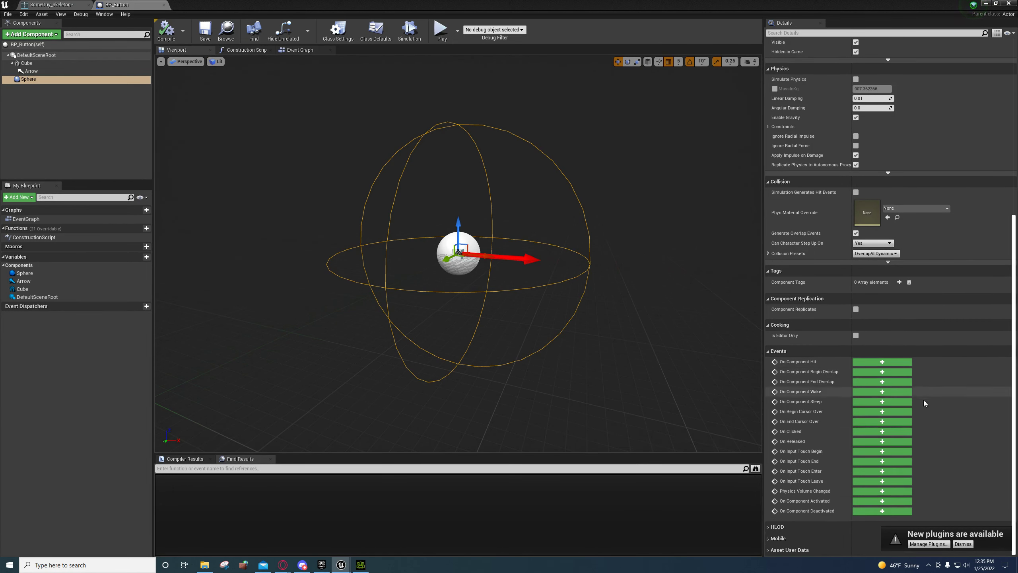
left_click(874, 371)
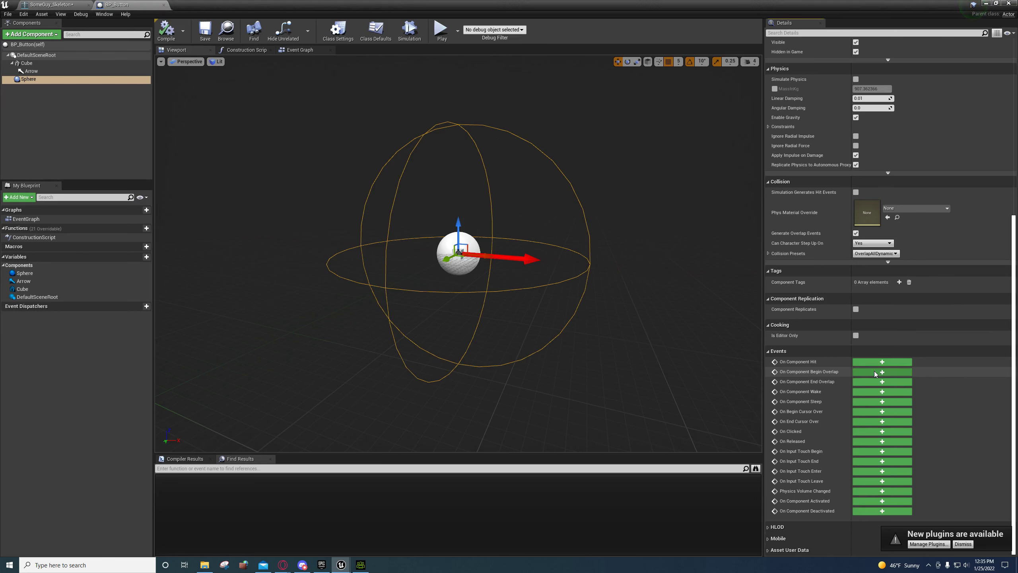
left_click(29, 79)
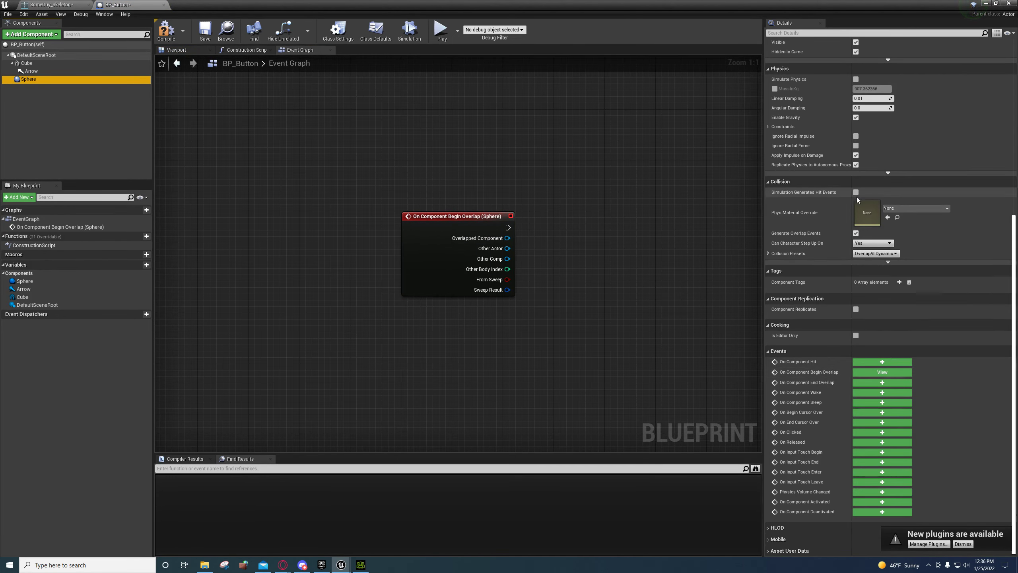
scroll(947, 157, "up", 3)
scroll(947, 154, "down", 3)
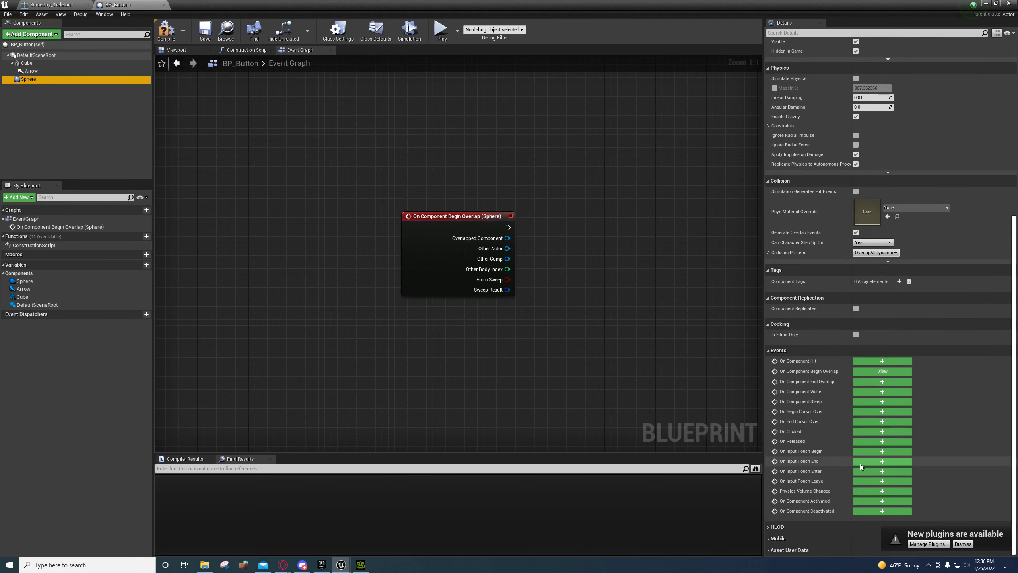
left_click(863, 384)
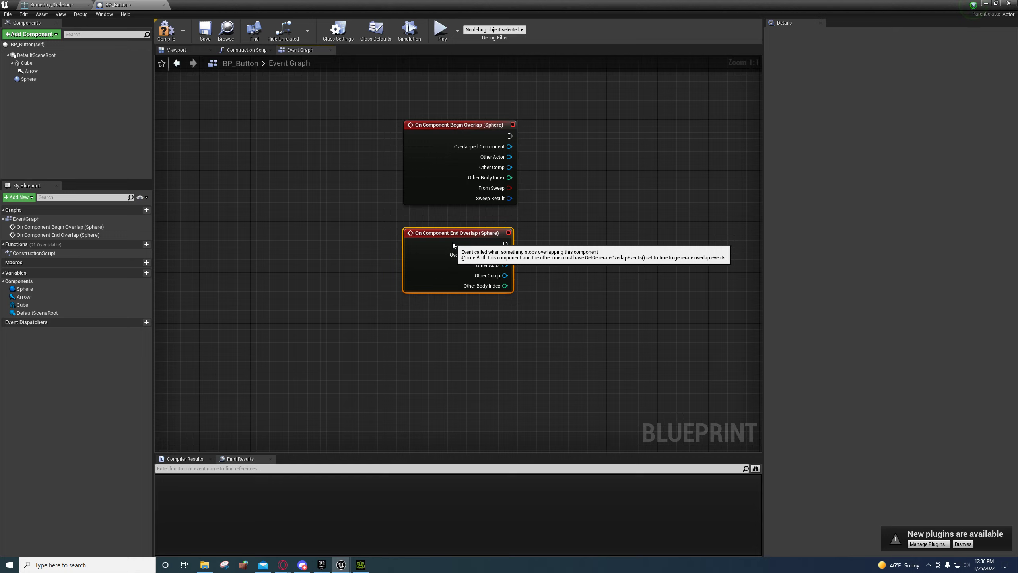
right_click_drag(567, 197, 417, 257)
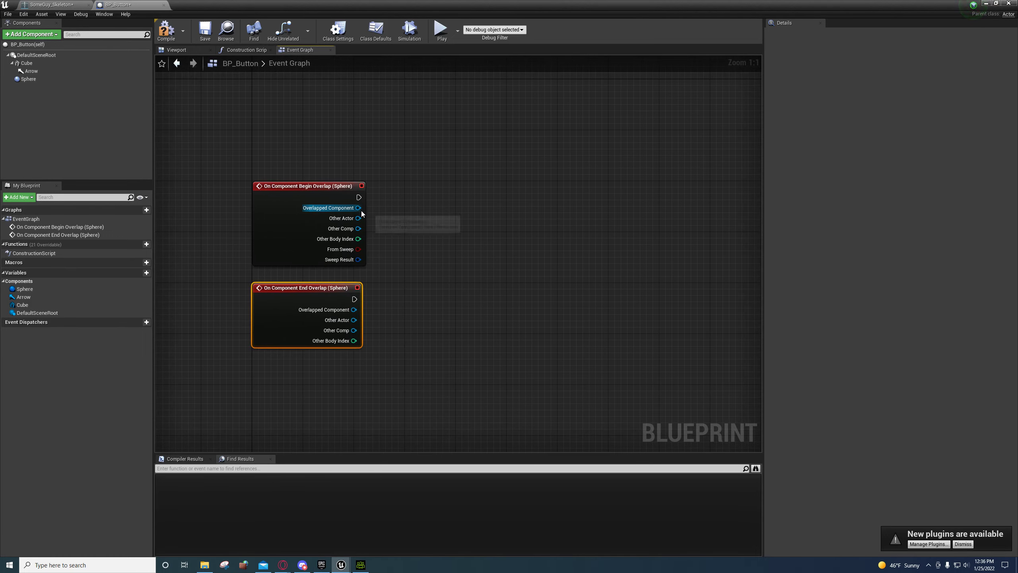
Step: Duplicate ThirdPersonCharacter in ThirdPersonBP/Blueprints and name the copy MyPlayerCharacter
left_click_drag(344, 3, 429, 54)
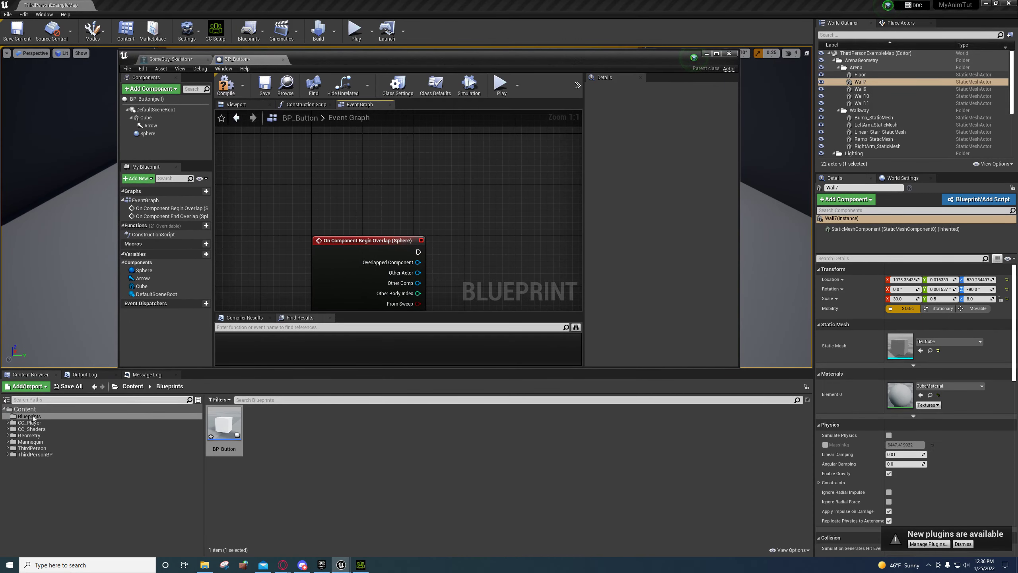
left_click(22, 423)
left_click(32, 448)
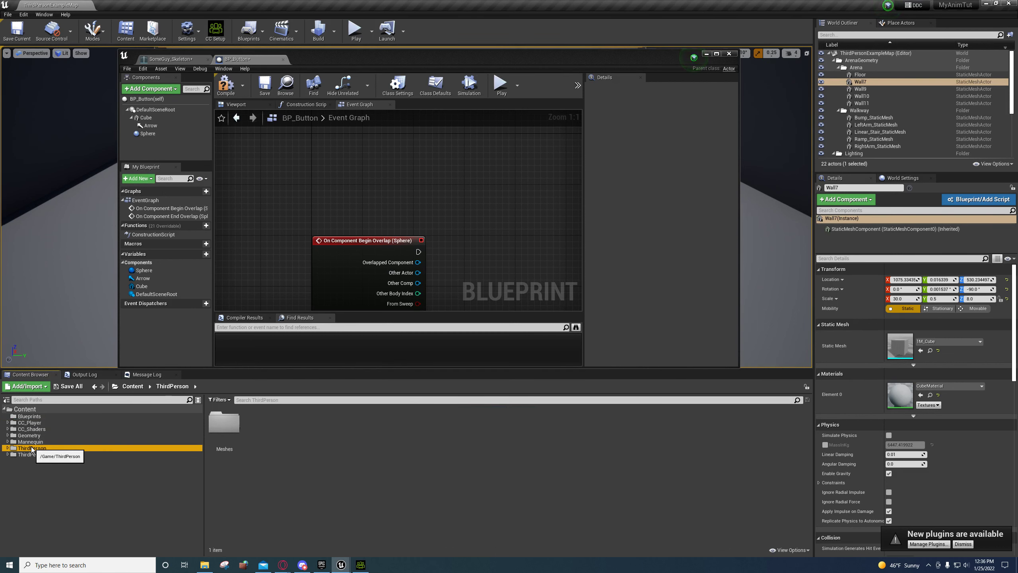
left_click(30, 455)
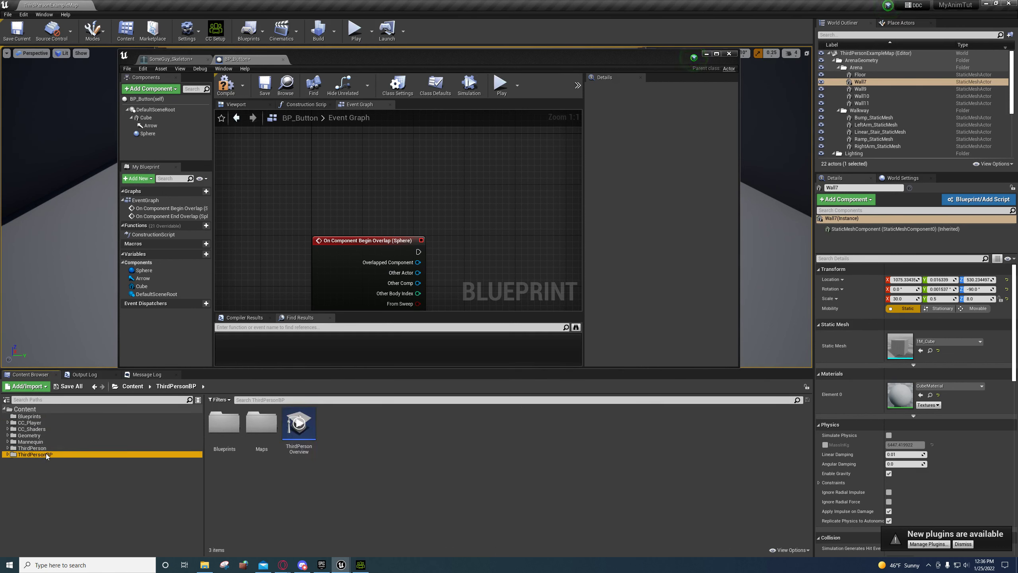
double_click(224, 422)
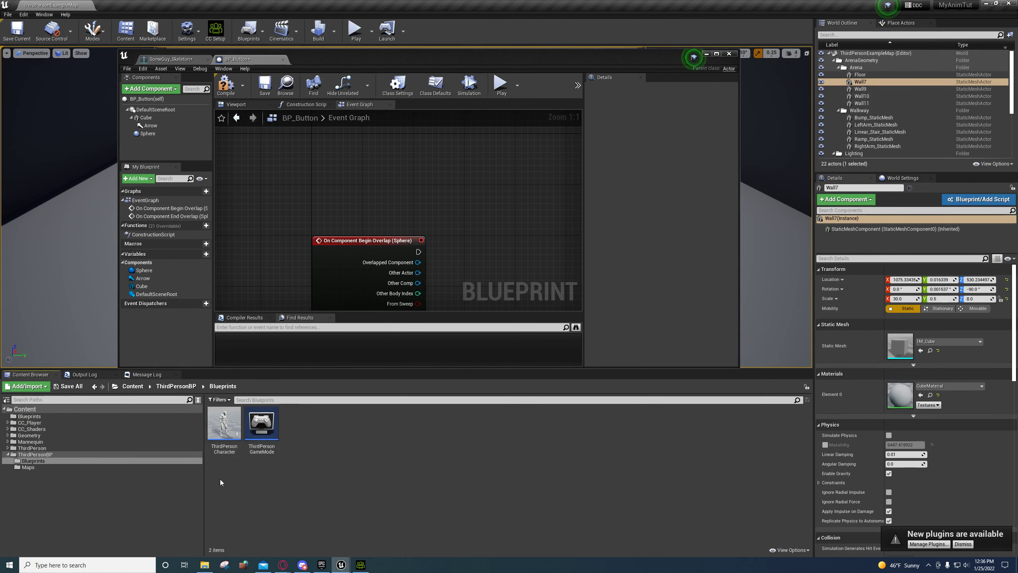
right_click(217, 427)
left_click(256, 266)
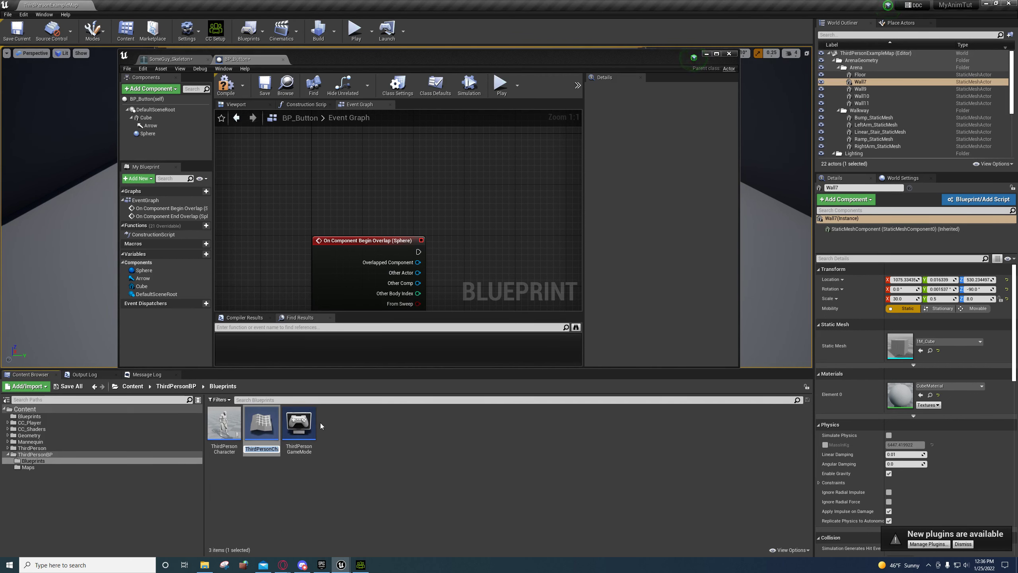
type("M")
type("yPlayer")
type("Character")
key("Return")
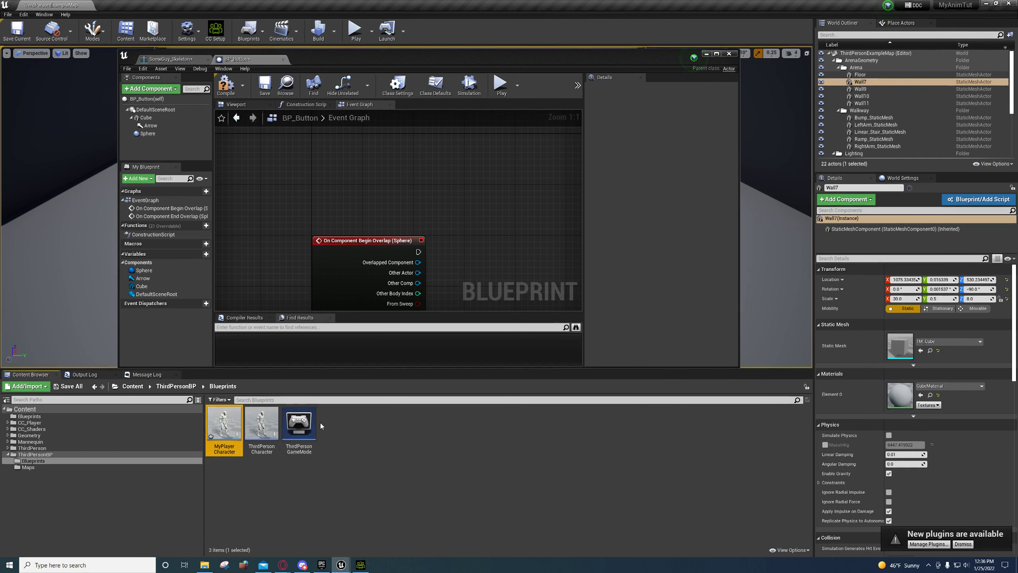
Step: Move MyPlayerCharacter into the Content/Blueprints folder and open it for editing
left_click_drag(224, 423, 30, 419)
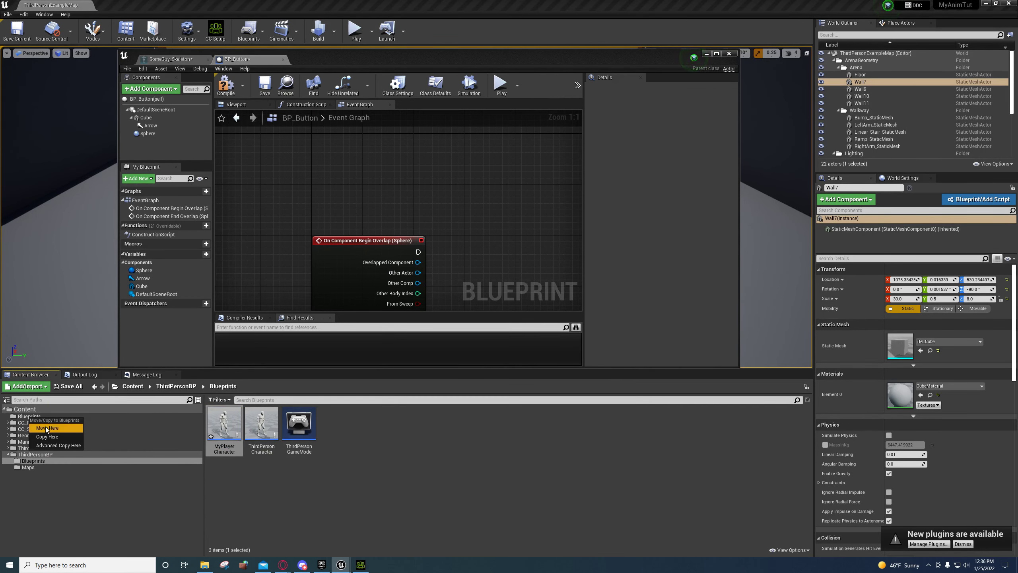
left_click(46, 428)
left_click(30, 416)
double_click(258, 425)
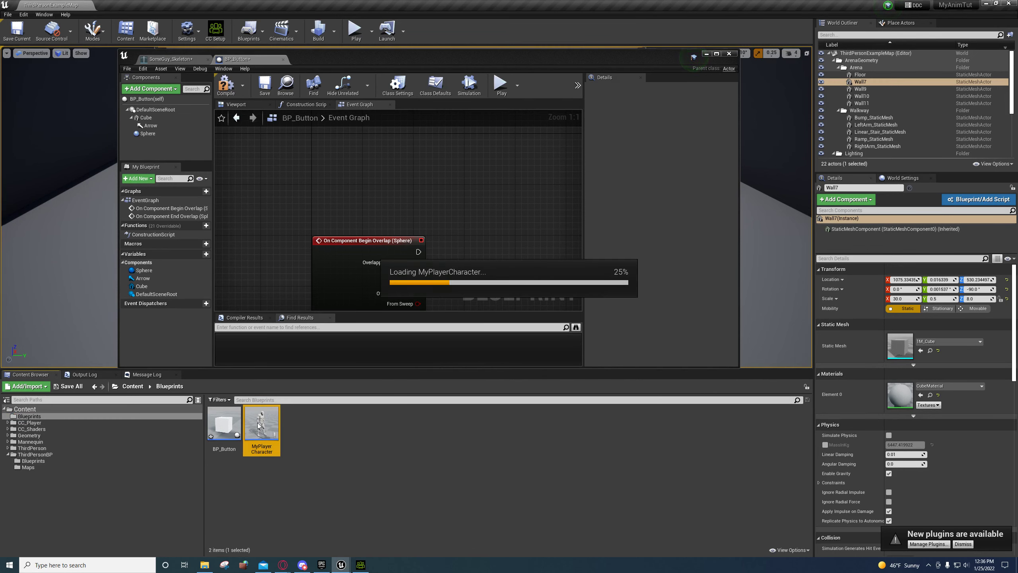
Step: Assign the SomeGuy skeletal mesh from CC_Player to MyPlayerCharacter's Mesh component
left_click(29, 423)
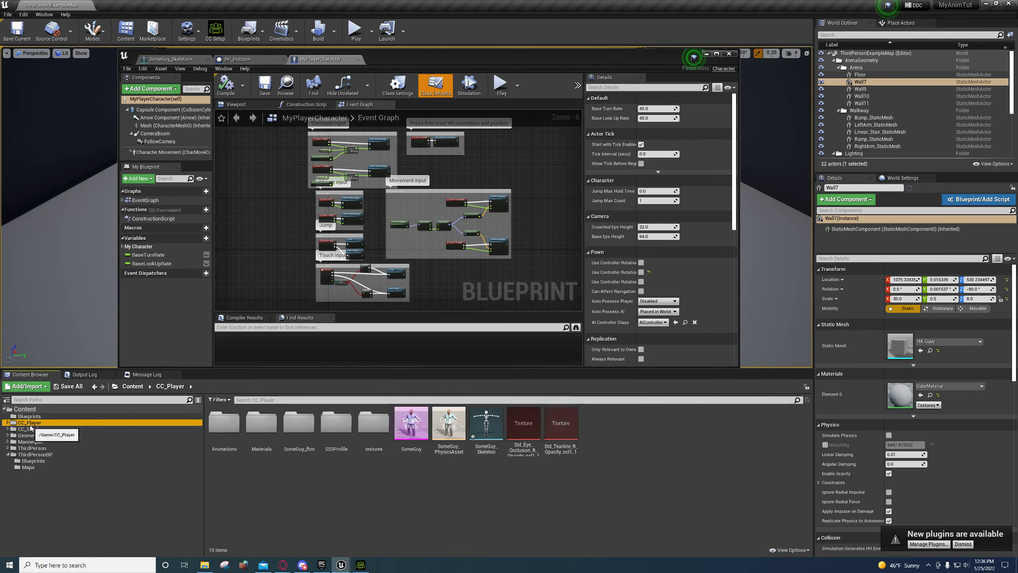
left_click(410, 448)
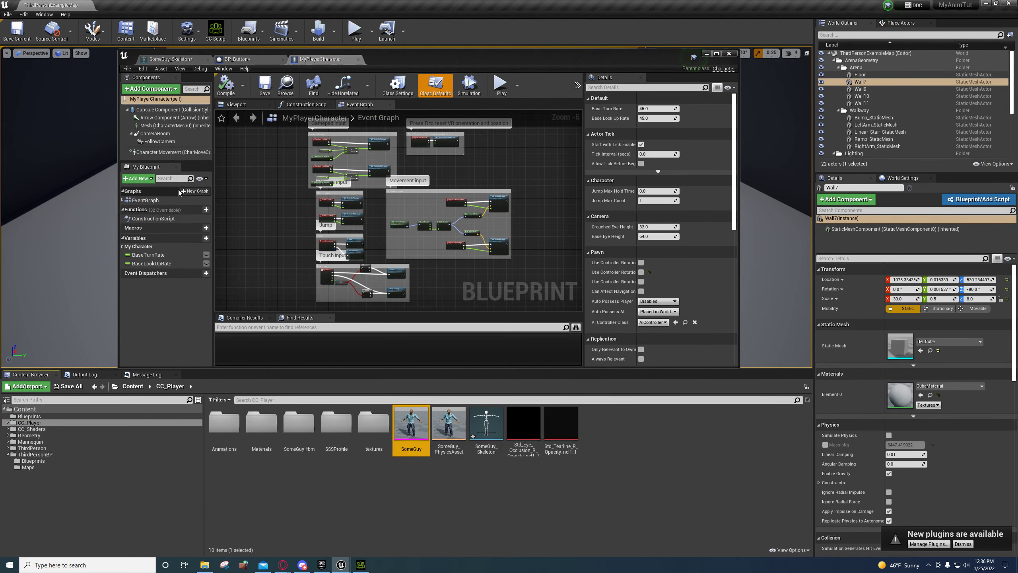
left_click(172, 125)
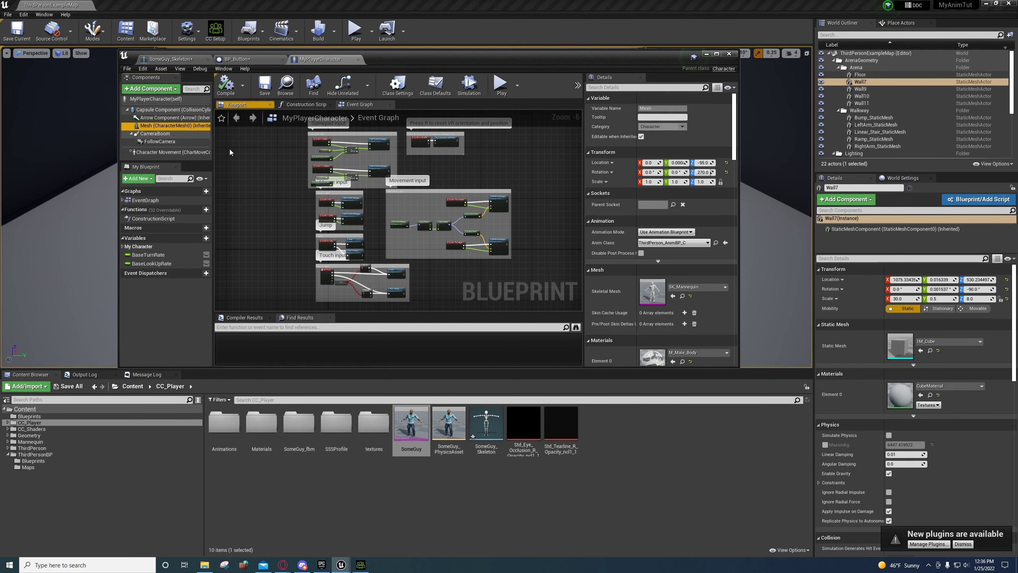
left_click(675, 298)
Step: Move ThirdPerson_AnimBP from the Motion folder up into CC_Player/Animations
double_click(224, 423)
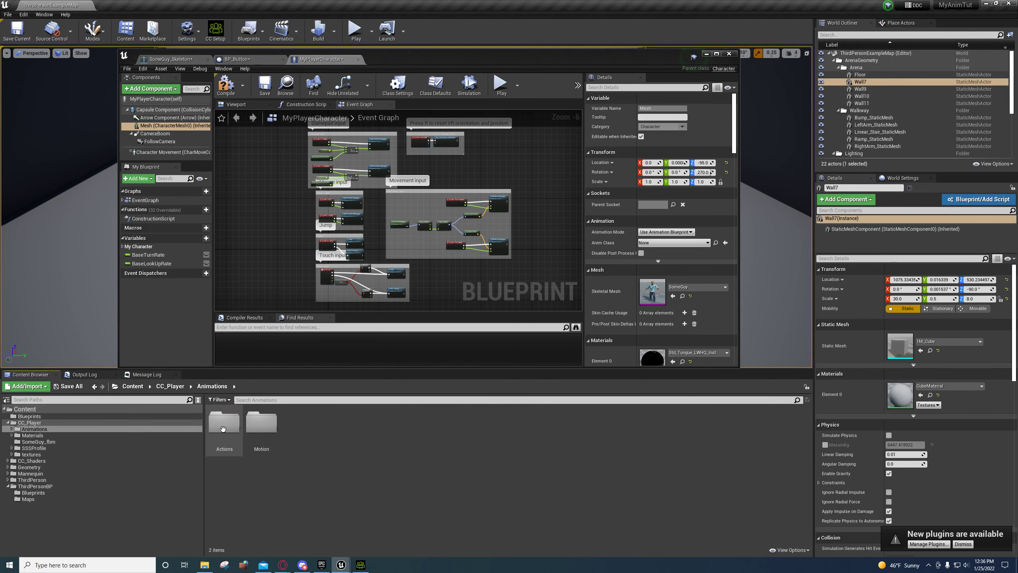
double_click(261, 423)
left_click_drag(228, 437, 34, 430)
left_click(51, 438)
left_click(35, 429)
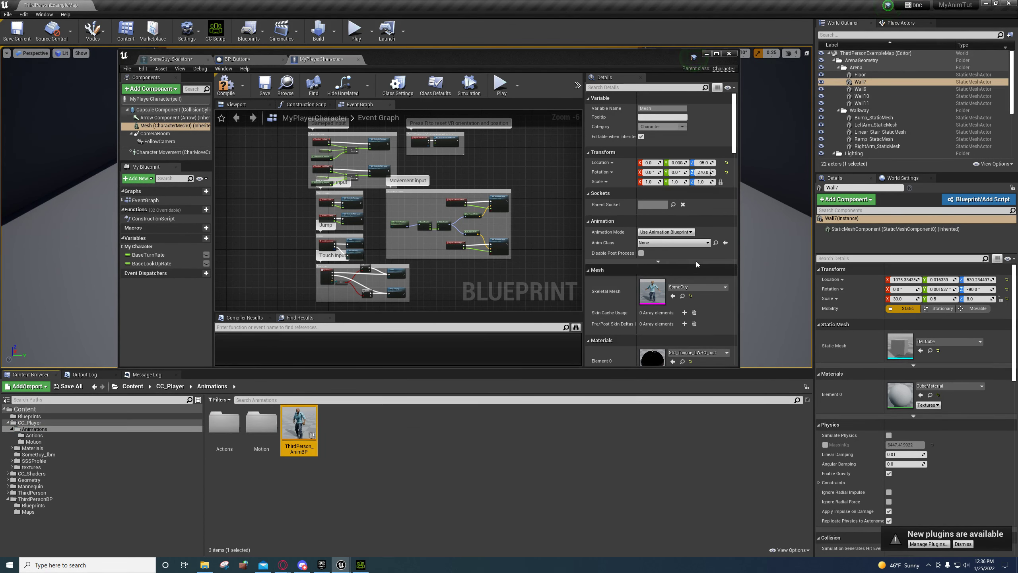
Step: Set the Mesh component's Anim Class to ThirdPerson_AnimBP, and compile and save MyPlayerCharacter
left_click(726, 243)
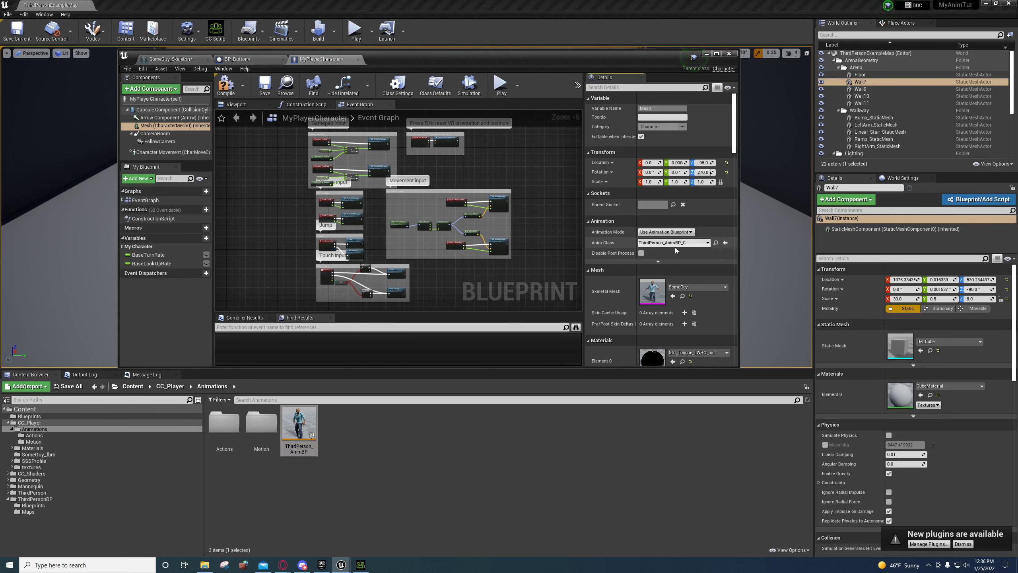
left_click(225, 85)
left_click(264, 85)
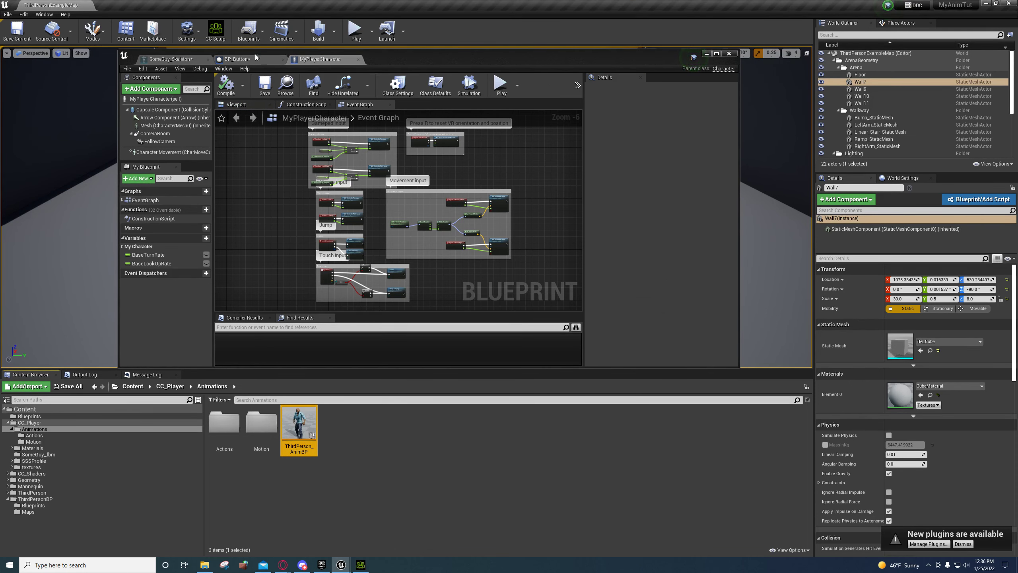
Step: Return to BP_Button's Event Graph in a maximized editor window and select the Sphere component
left_click(240, 59)
left_click(717, 54)
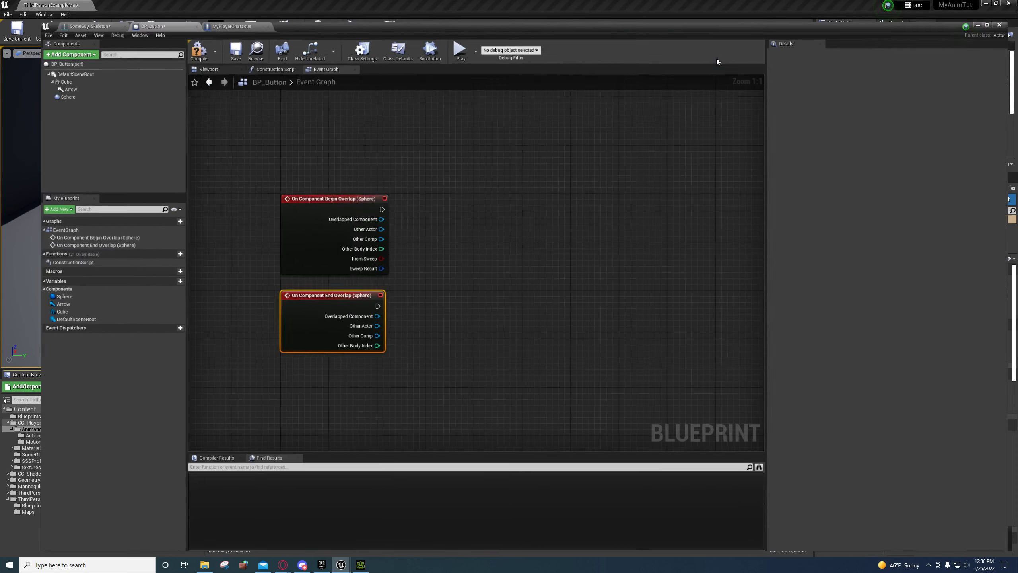
right_click_drag(413, 338, 480, 321)
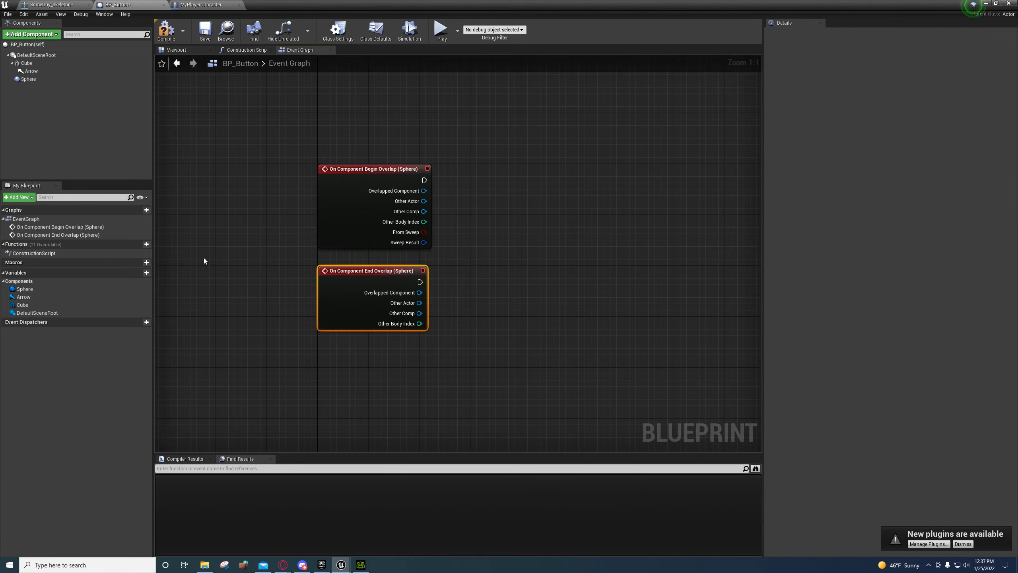
left_click(23, 79)
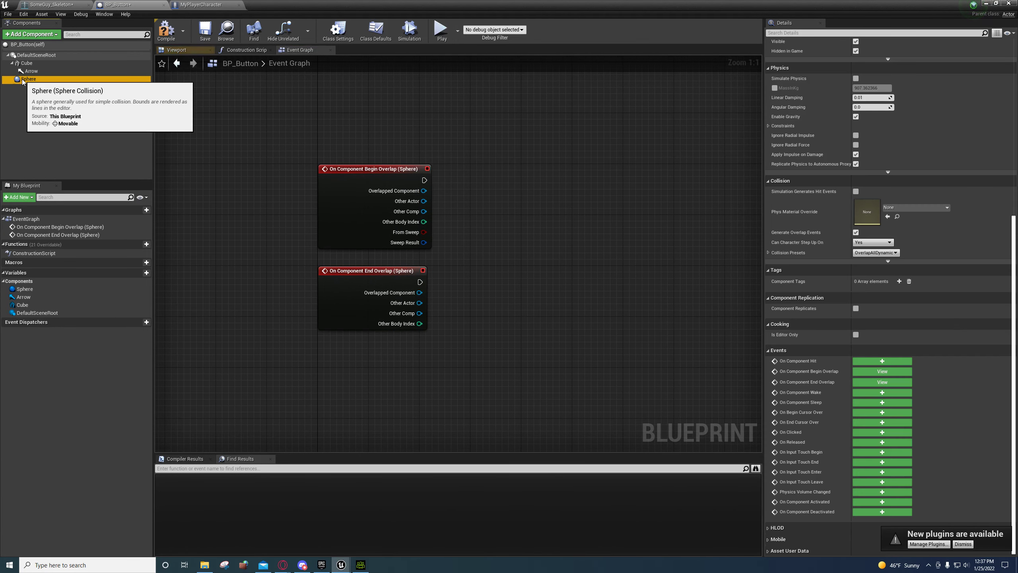
right_click_drag(455, 238, 375, 268)
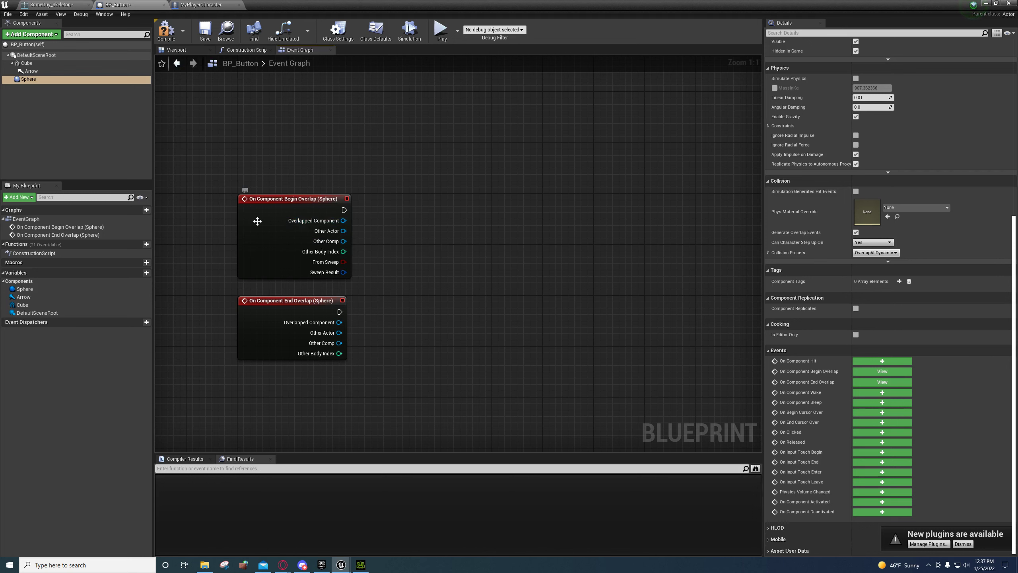
right_click(404, 245)
left_click_drag(344, 231, 414, 221)
type("ca")
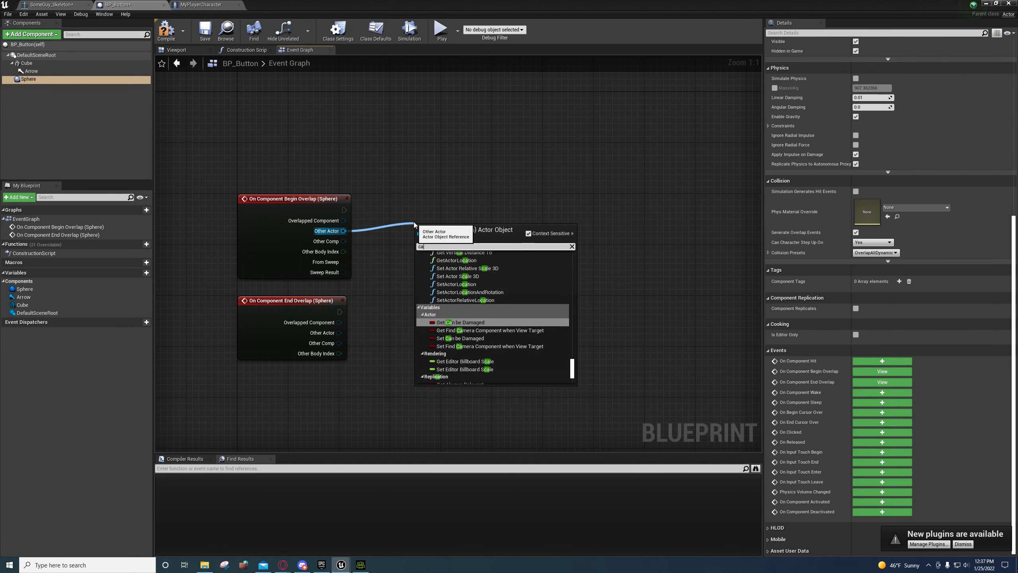
type("s")
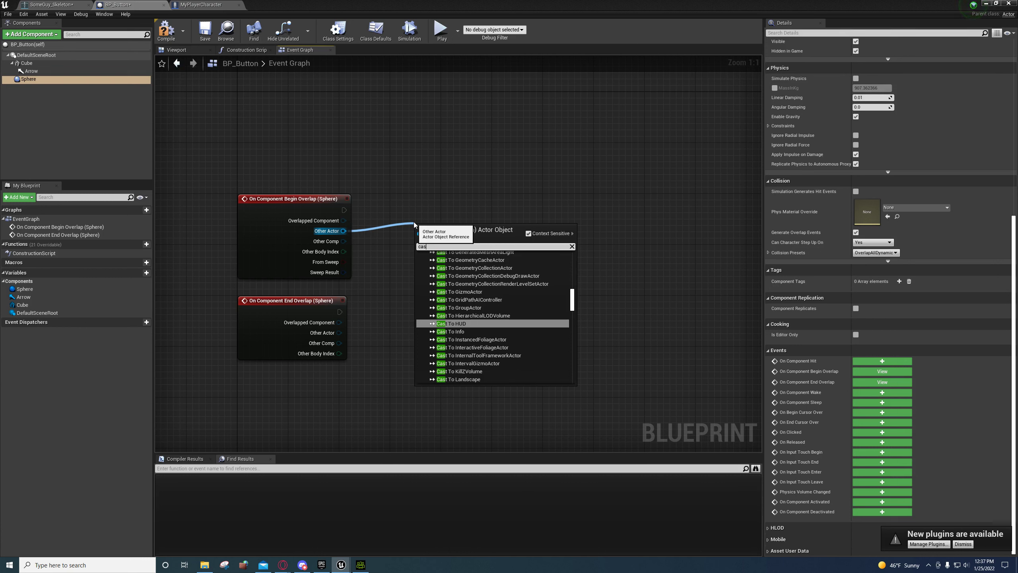
left_click(393, 258)
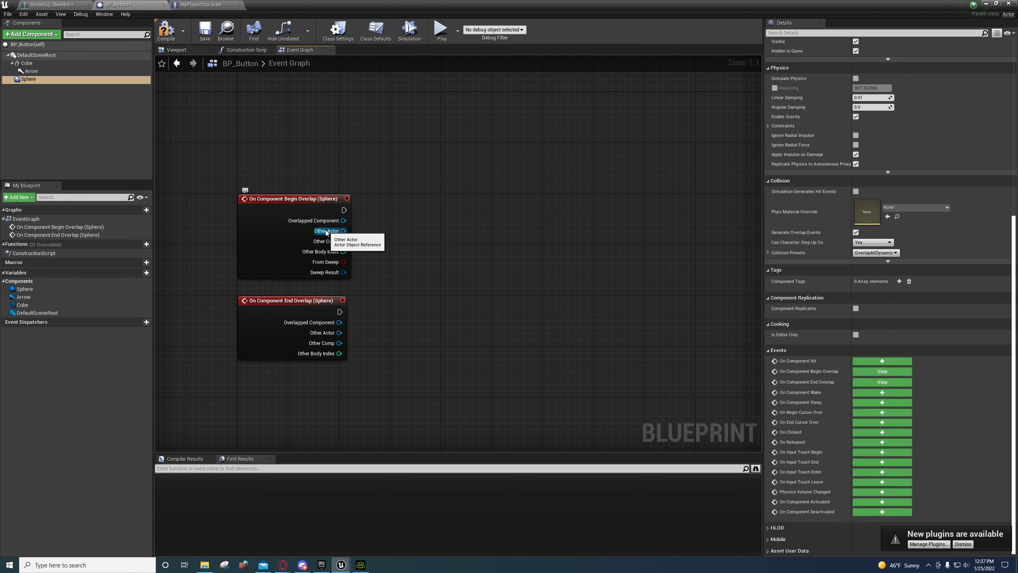
Step: Add a Cast To MyPlayerCharacter node fed by the Begin Overlap event's Other Actor output
left_click_drag(326, 232, 398, 227)
type("cast to")
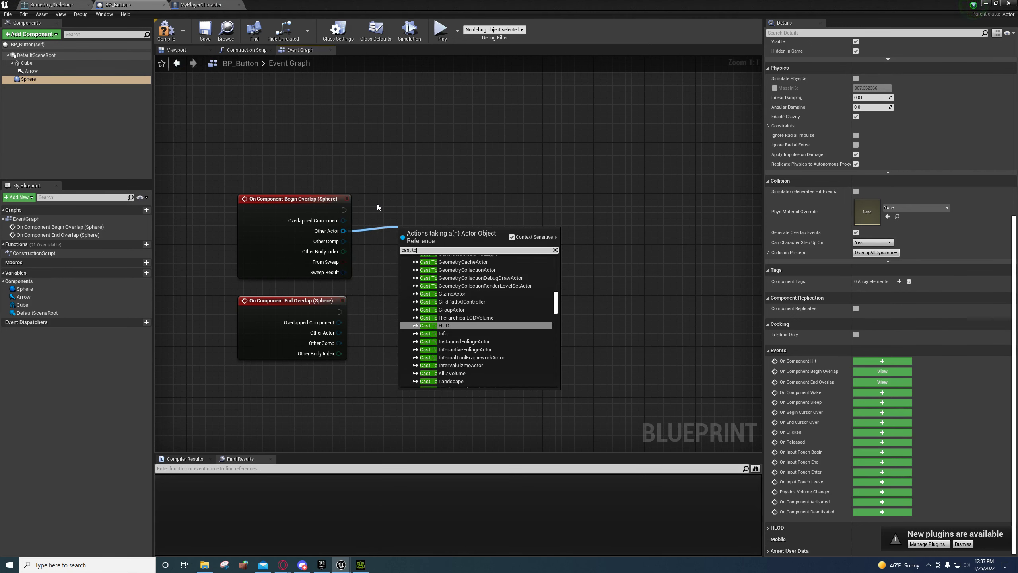
type(" my")
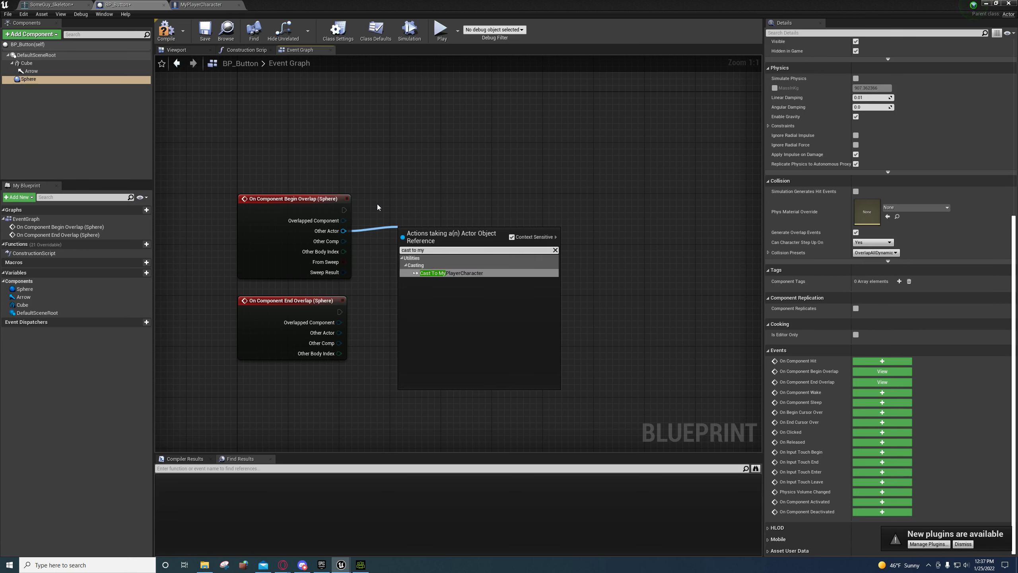
type("p")
left_click(452, 274)
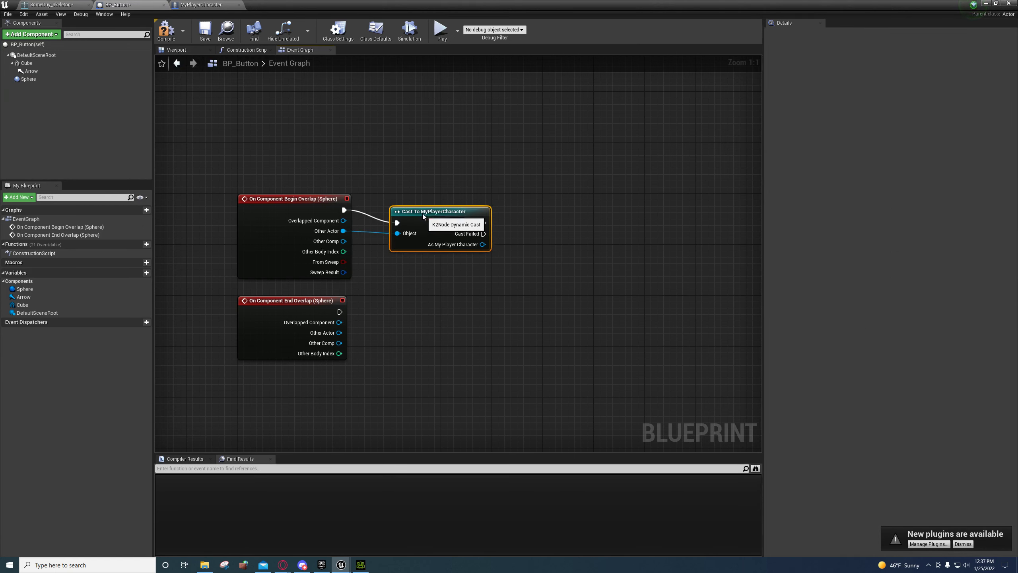
Step: Align the cast node with the Begin Overlap event and paste a copy of it beside the End Overlap event
right_click_drag(439, 212, 456, 254)
right_click_drag(439, 296, 391, 252)
key("ctrl+c")
key("ctrl+v")
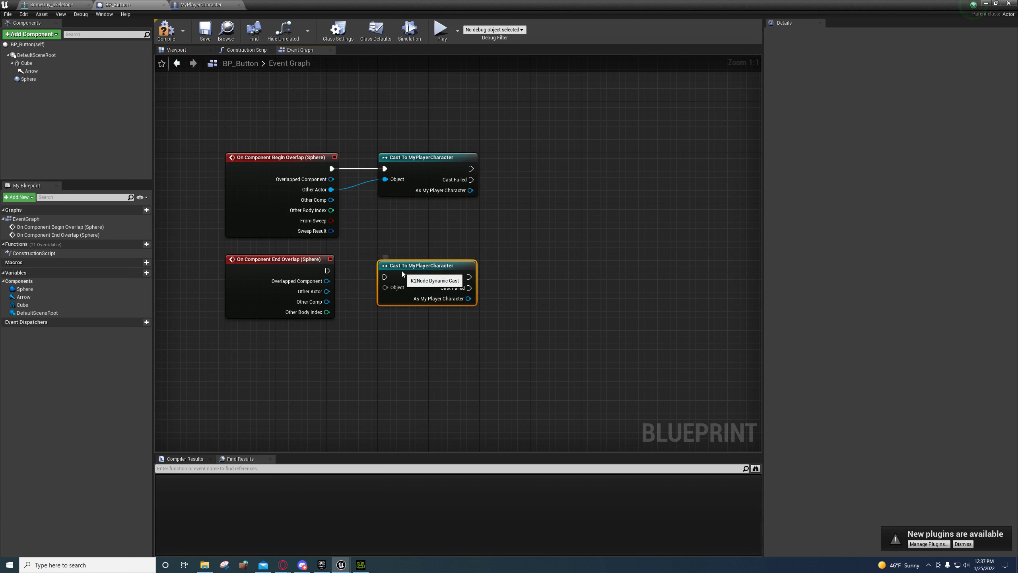
Step: Align the pasted cast node with the End Overlap event and connect the event's execution and Other Actor outputs to it
left_click_drag(401, 271, 401, 264)
left_click_drag(328, 271, 385, 271)
left_click_drag(326, 291, 385, 281)
right_click_drag(542, 255, 484, 341)
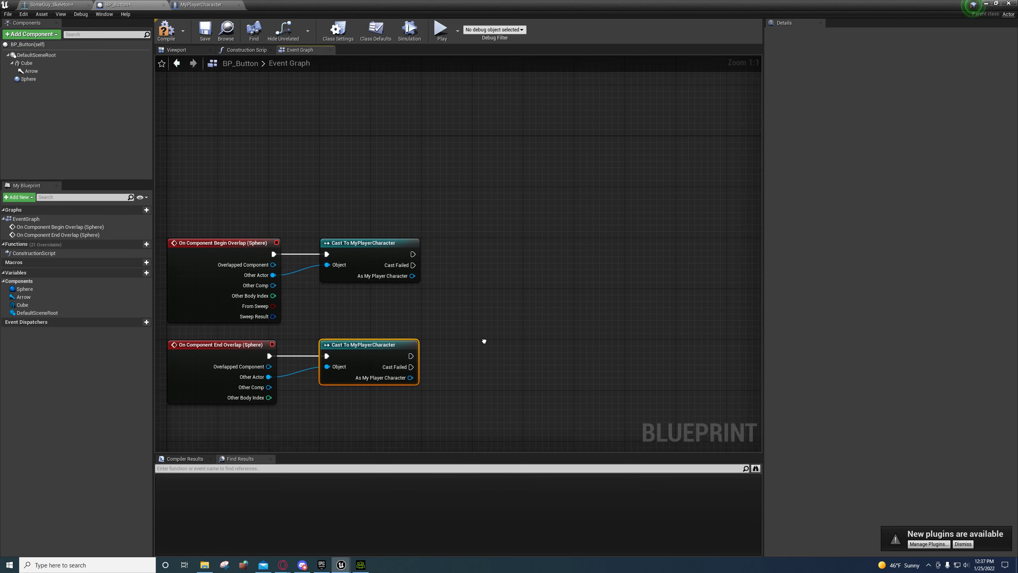
Step: Promote the Begin Overlap cast's As My Player Character output to a variable named MyPlayerRef and align its SET node with the cast
right_click(409, 277)
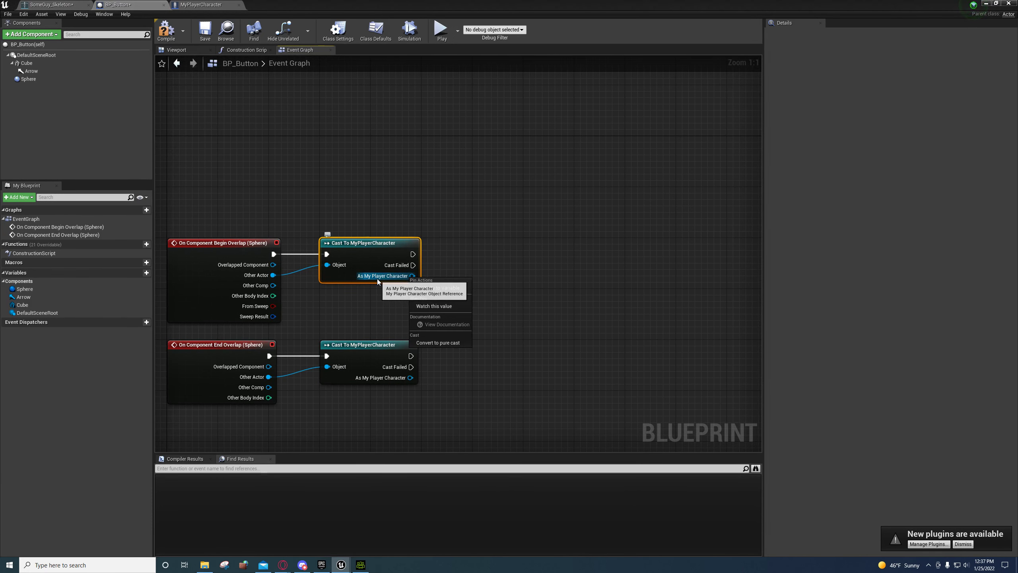
left_click(406, 276)
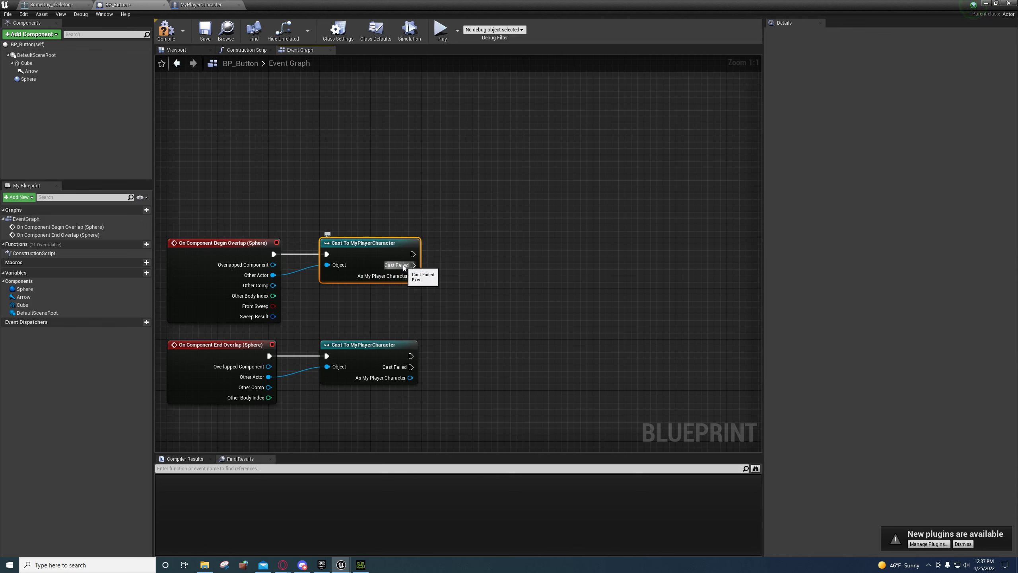
left_click_drag(412, 275, 466, 274)
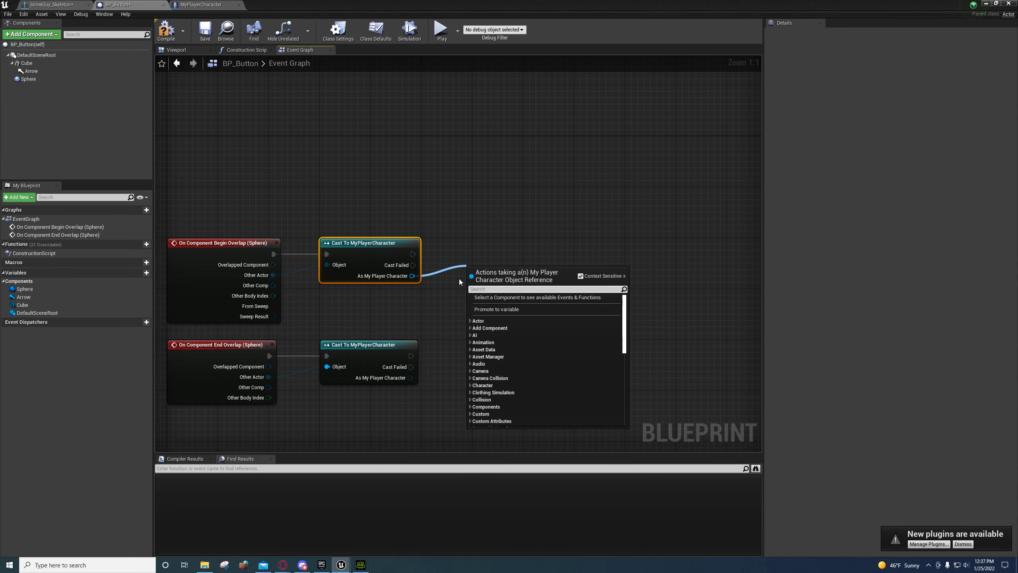
left_click(485, 310)
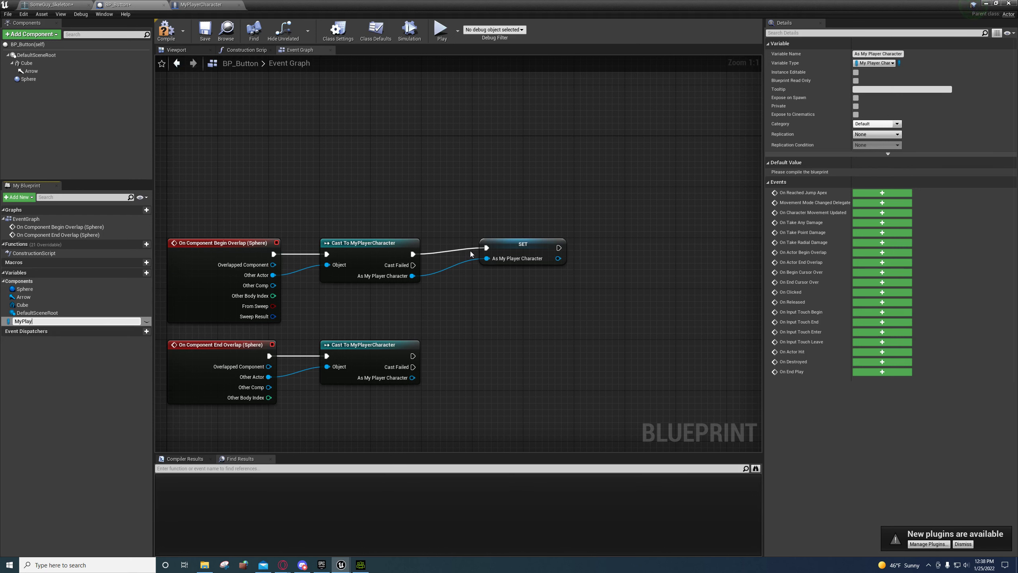
type("MyPlayerRef")
key("Return")
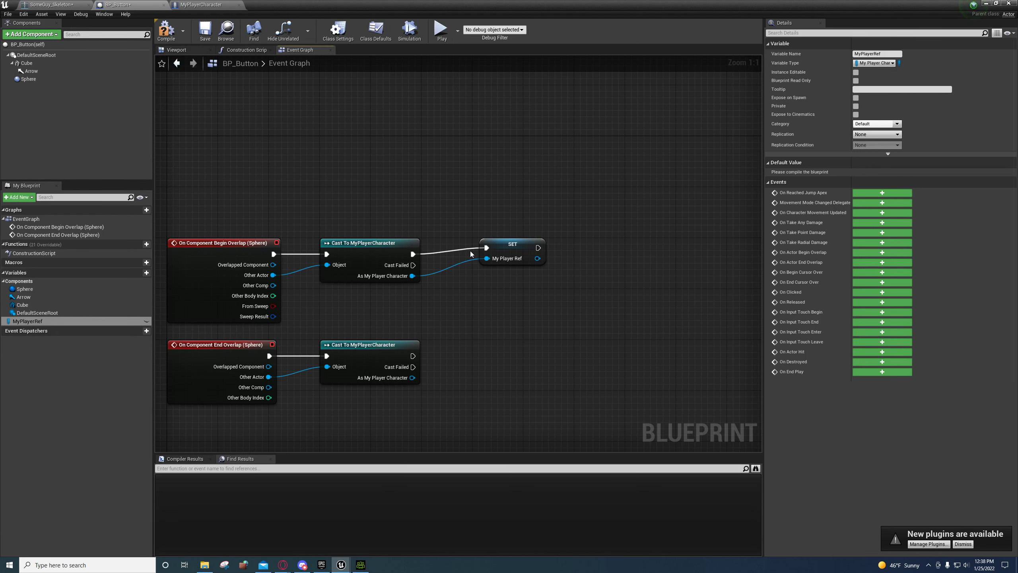
left_click(495, 252)
right_click_drag(514, 290, 456, 291)
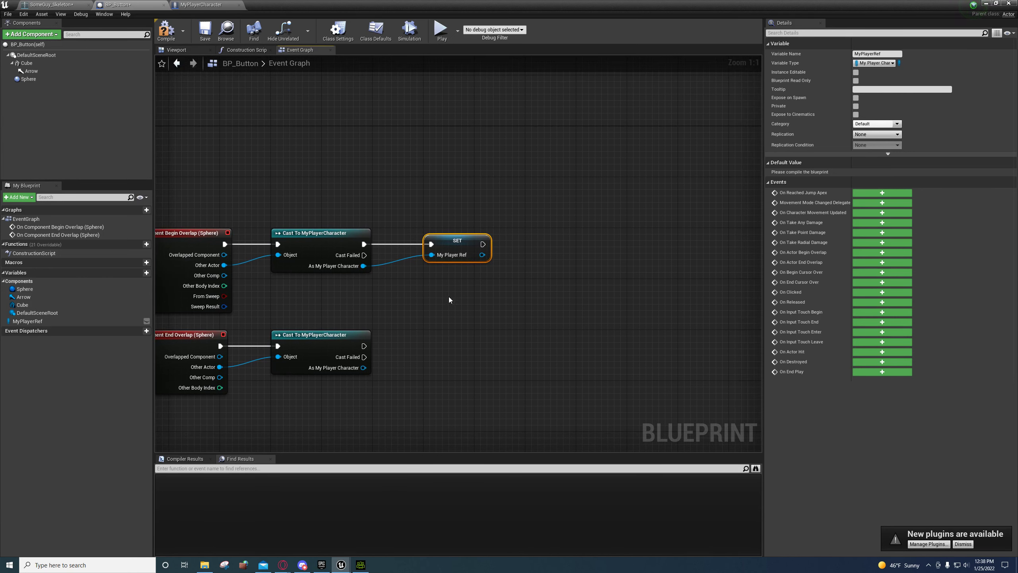
right_click_drag(432, 350, 356, 321)
right_click_drag(311, 185, 549, 296)
right_click(289, 193)
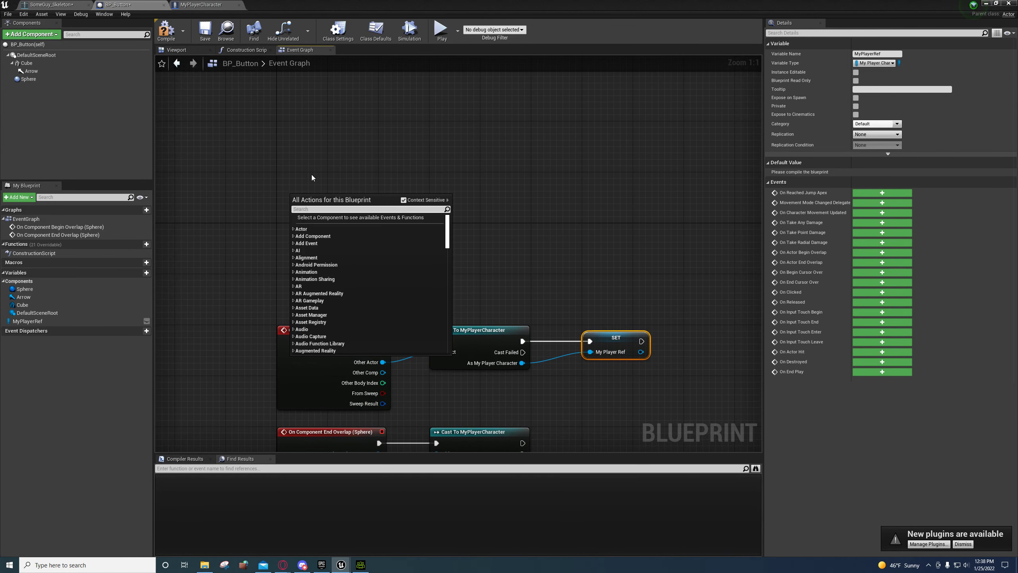
type("custo")
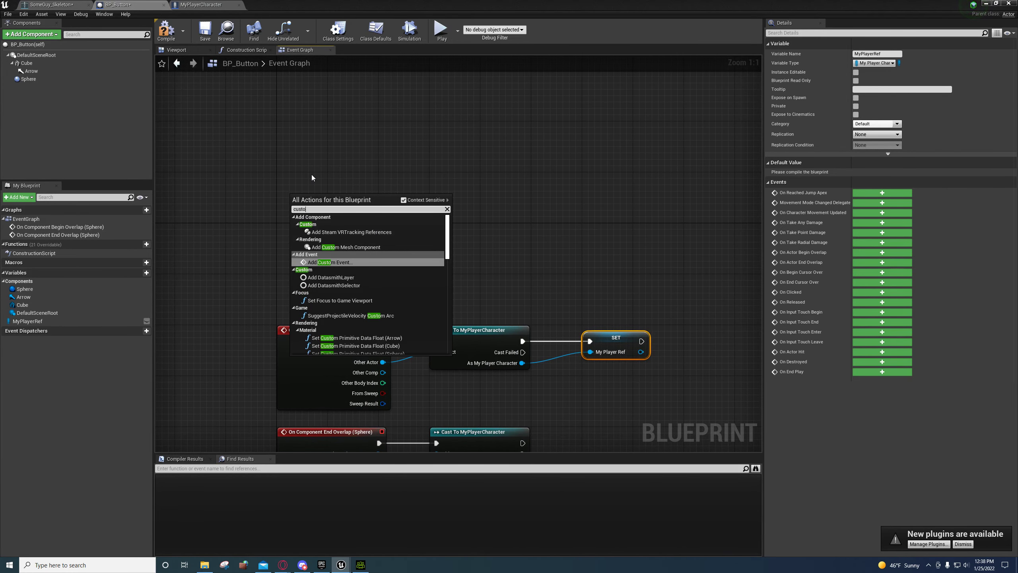
type("m")
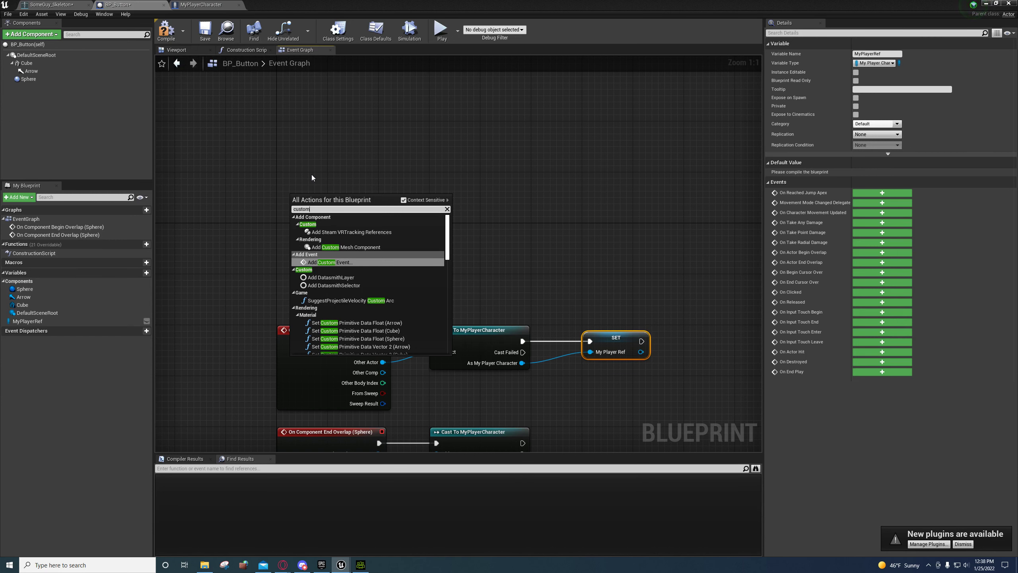
right_click_drag(681, 308, 444, 202)
right_click_drag(445, 258, 370, 265)
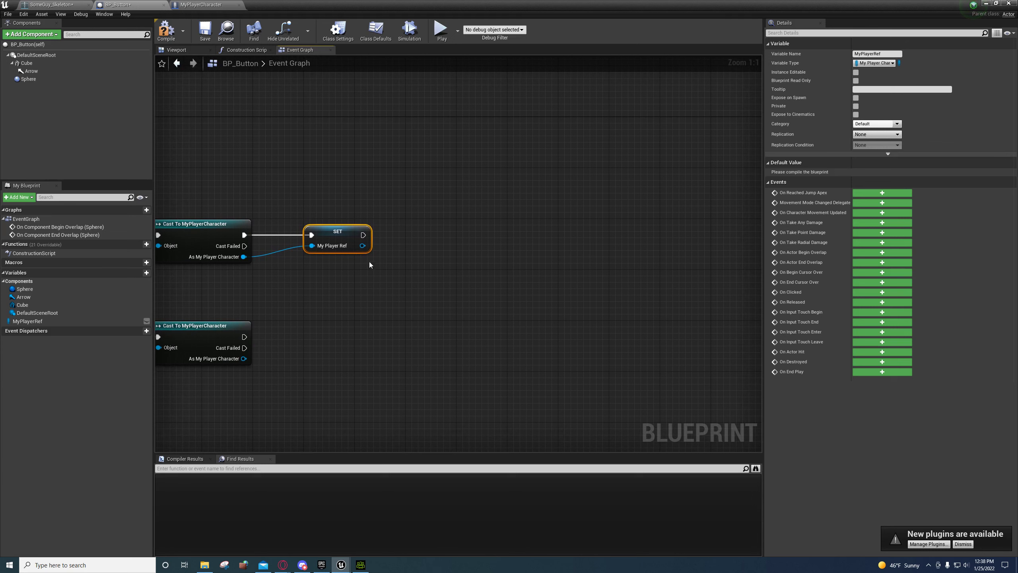
right_click(399, 276)
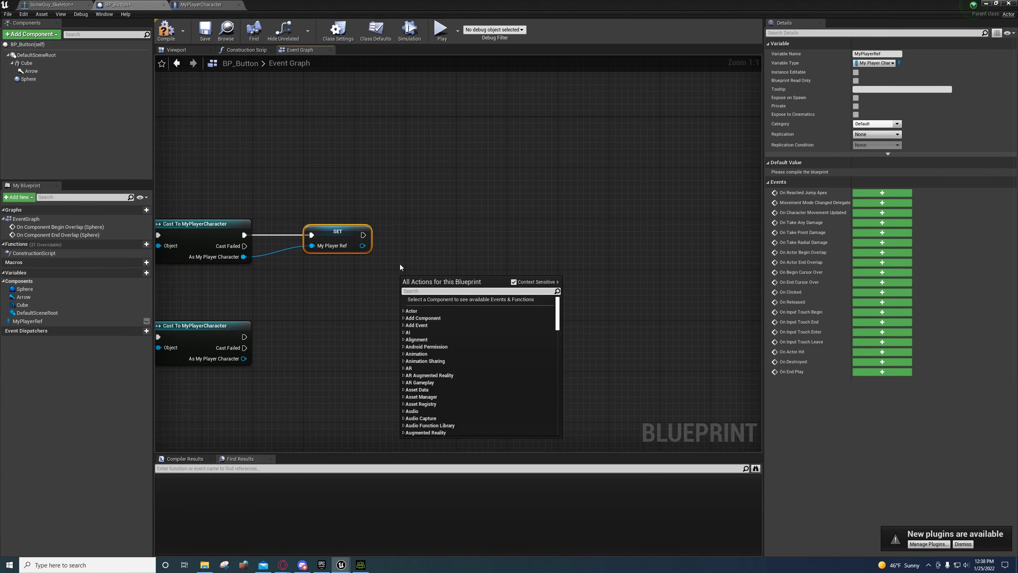
type("g")
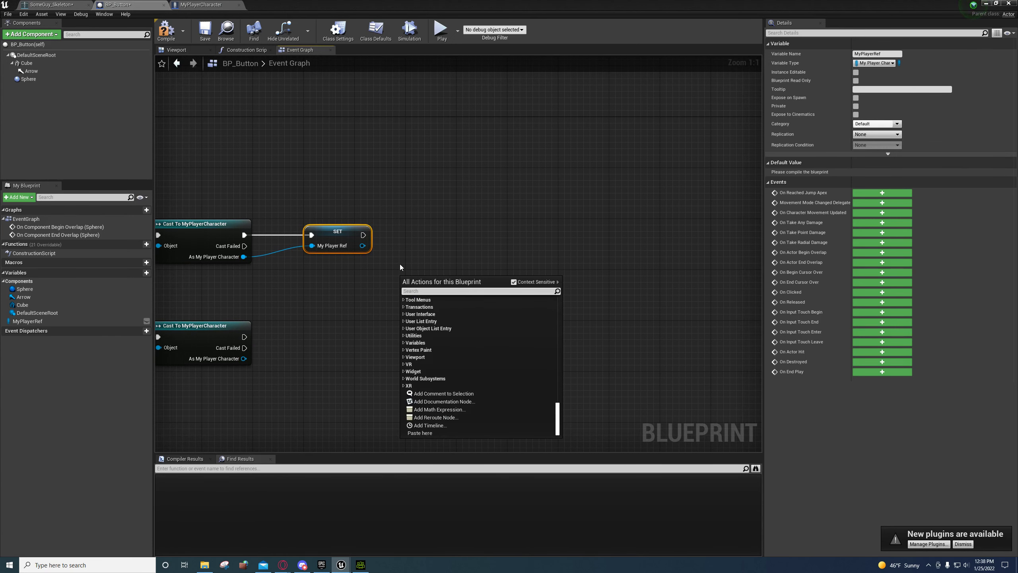
type("et player")
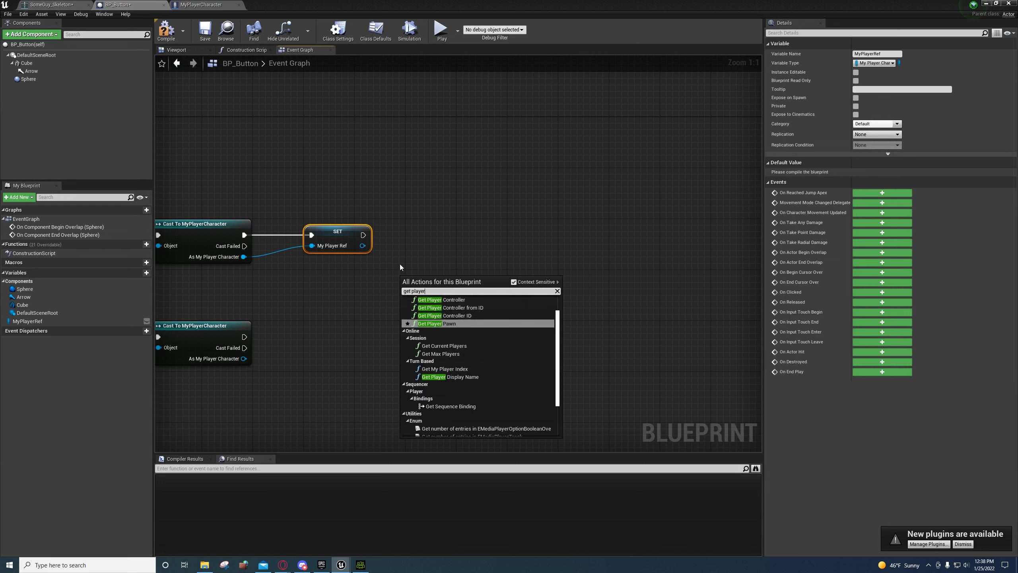
scroll(501, 317, "up", 1)
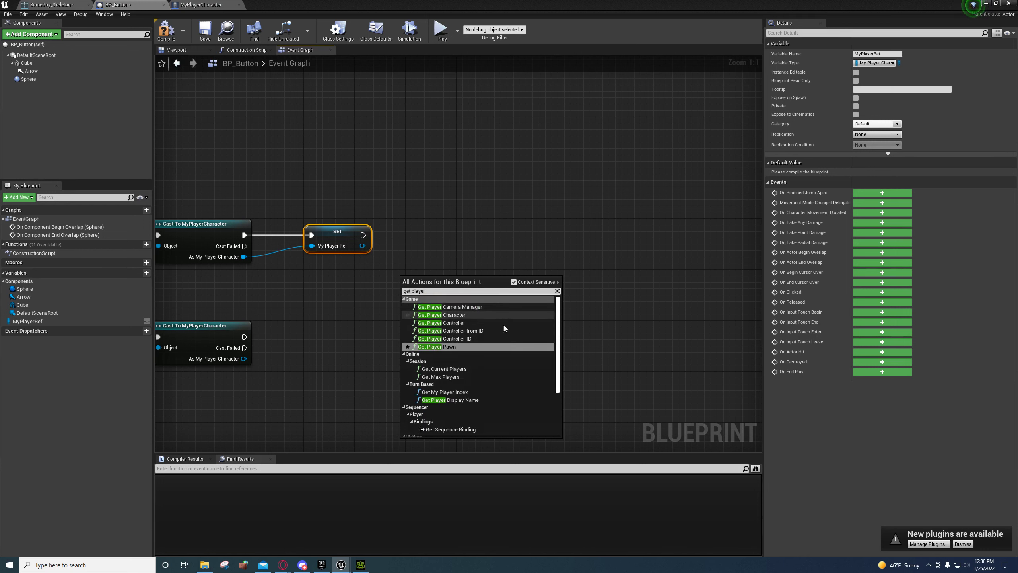
left_click(461, 328)
key("Delete")
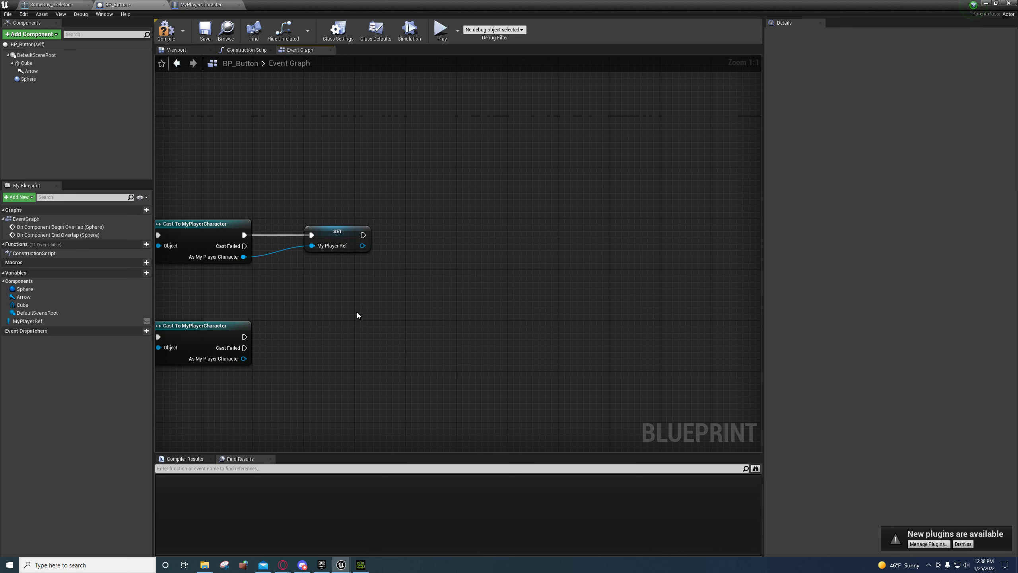
Step: Add a Get Player Controller node to the graph near the My Player Ref SET node
right_click(398, 271)
type("player")
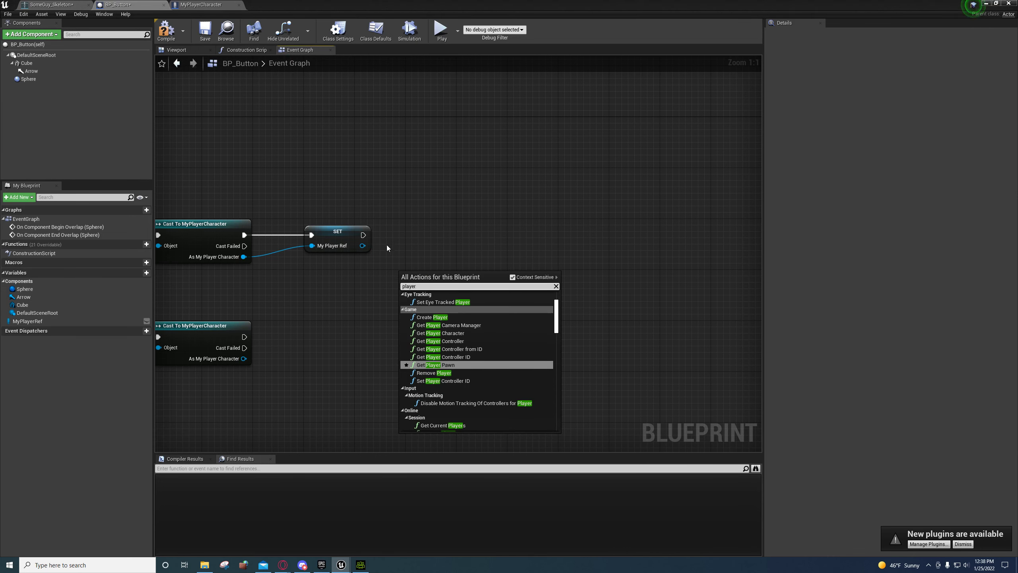
left_click(461, 341)
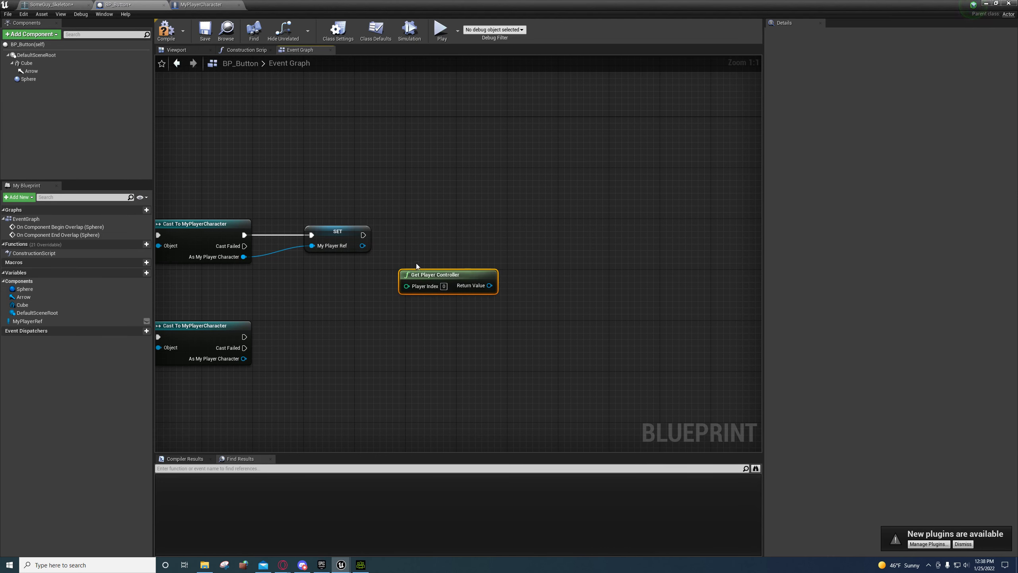
Step: Add an Enable Input node from the Get Player Controller node's Return Value, placed after the My Player Ref SET node
left_click_drag(405, 284, 335, 290)
left_click_drag(413, 291, 428, 259)
type("enable")
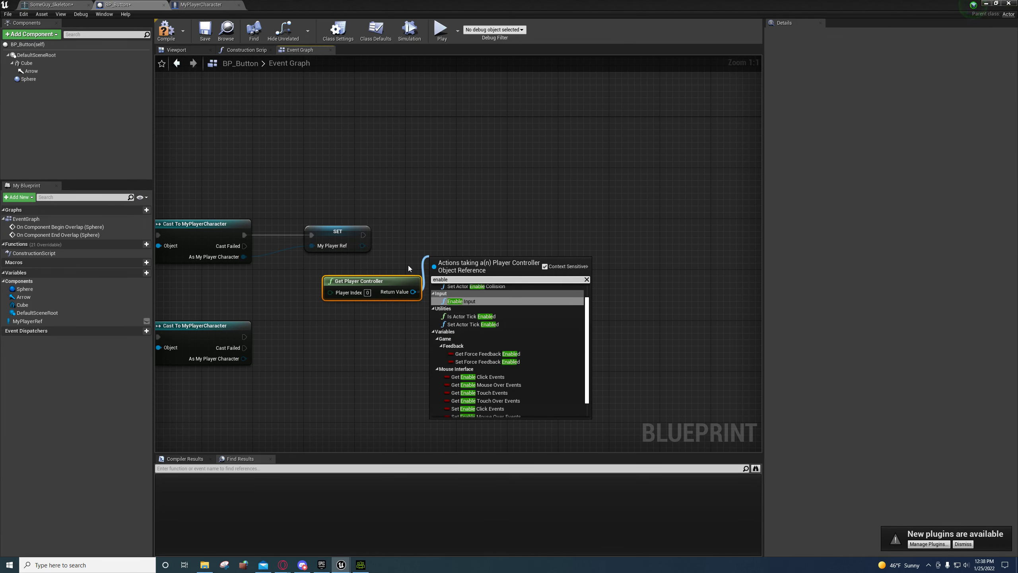
left_click(467, 300)
left_click_drag(465, 264, 463, 229)
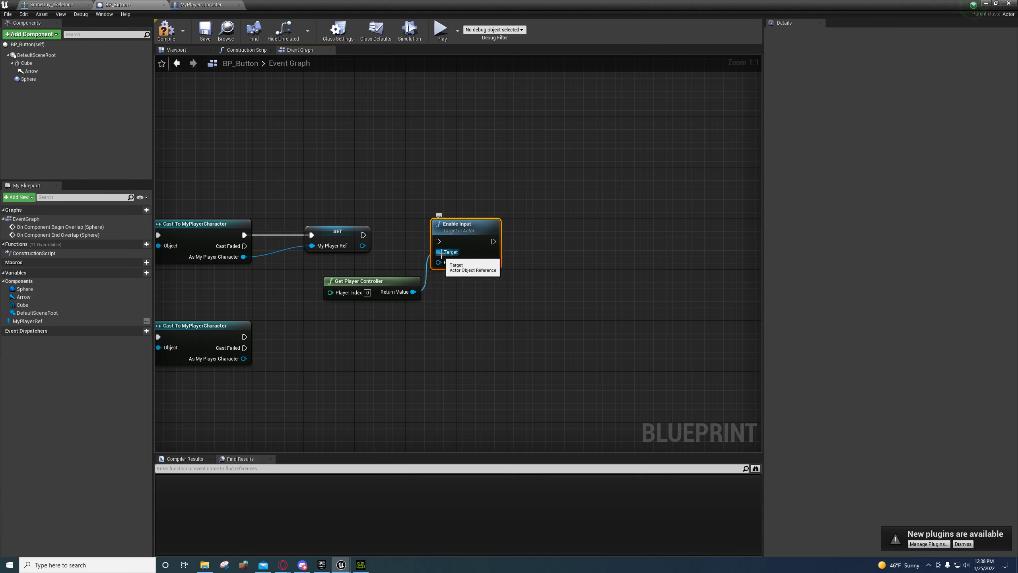
Step: Reroute the controller link to Enable Input's Player Controller pin, connect the SET node's execution to it, and tidy the Get Player Controller node
left_click_drag(442, 253, 443, 264, "ctrl")
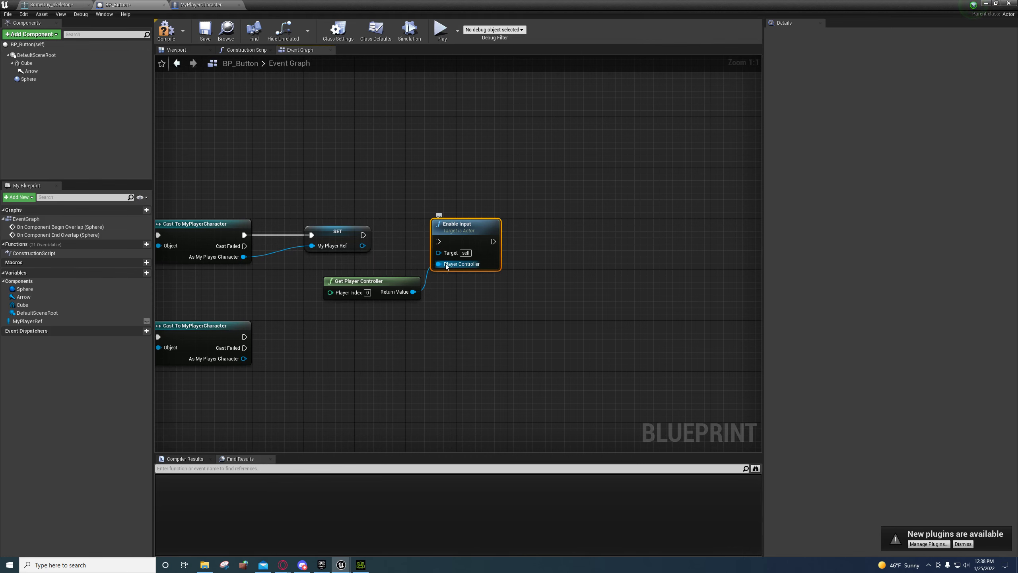
left_click_drag(363, 235, 455, 228)
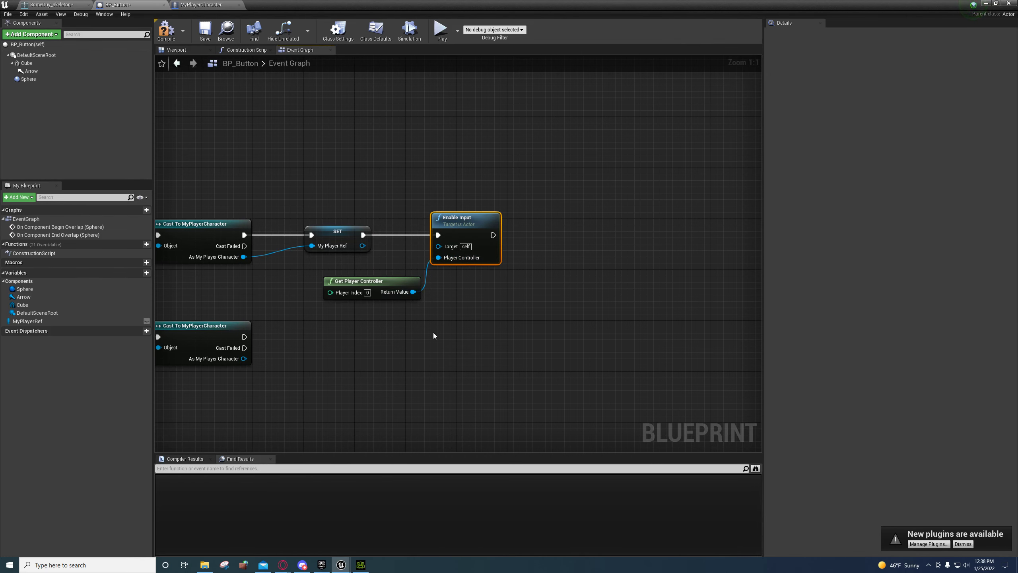
right_click_drag(433, 336, 454, 329)
left_click_drag(450, 305, 407, 294)
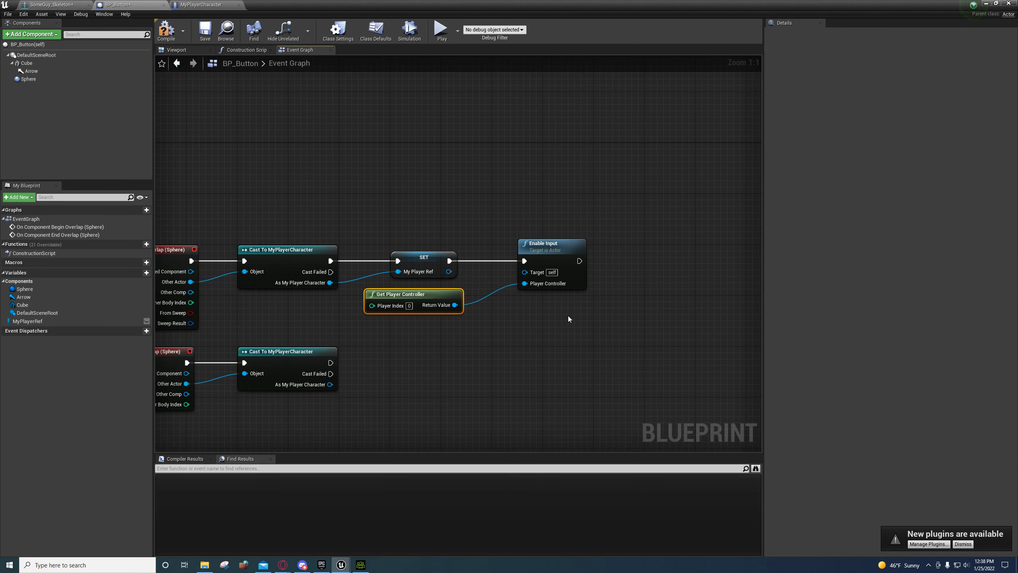
Step: Duplicate the Get Player Controller and Enable Input nodes into the End Overlap branch and connect them after its Cast To MyPlayerCharacter
right_click_drag(511, 327, 415, 301)
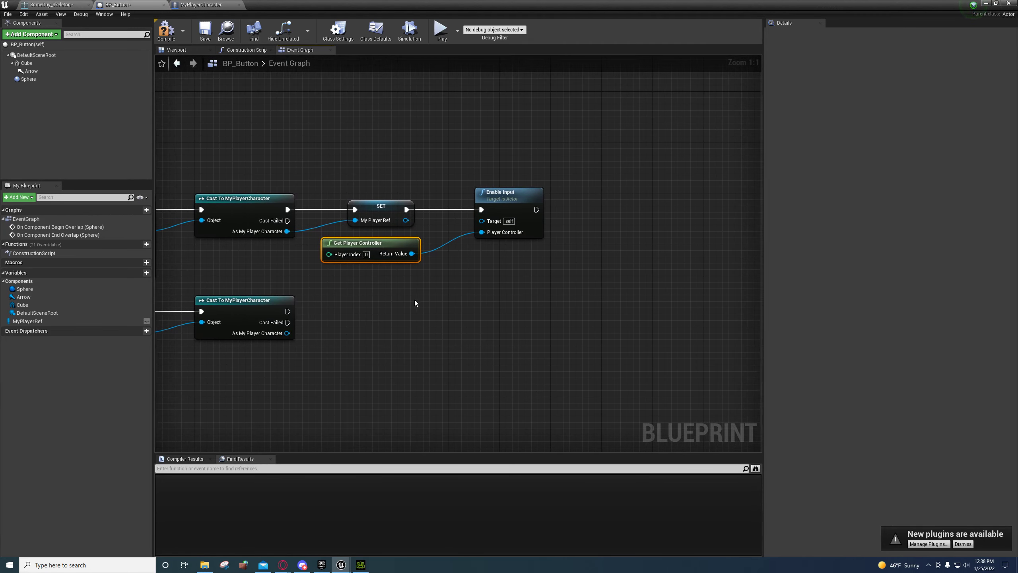
left_click_drag(530, 228, 532, 230)
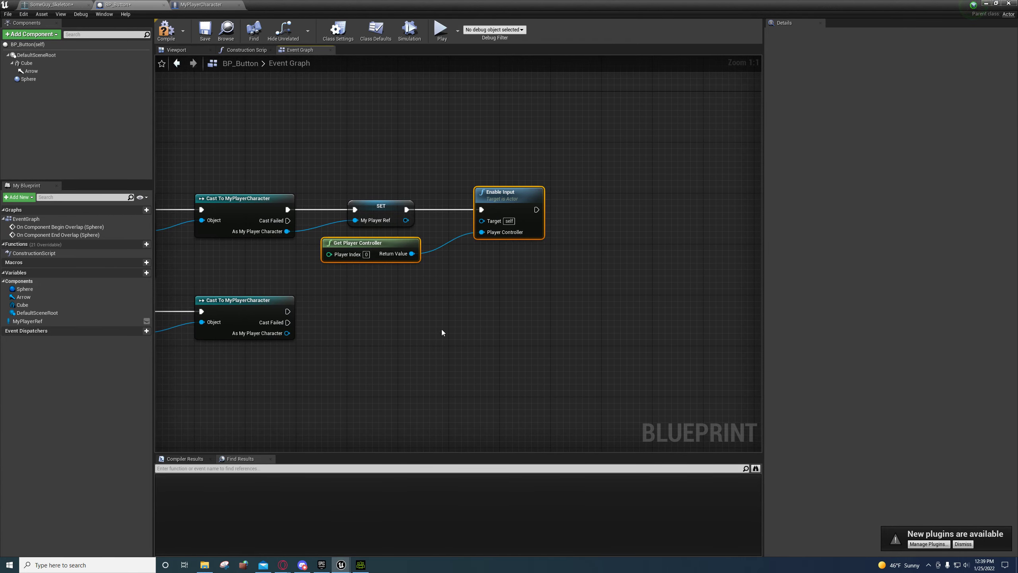
right_click_drag(447, 323, 496, 253)
key("ctrl+v")
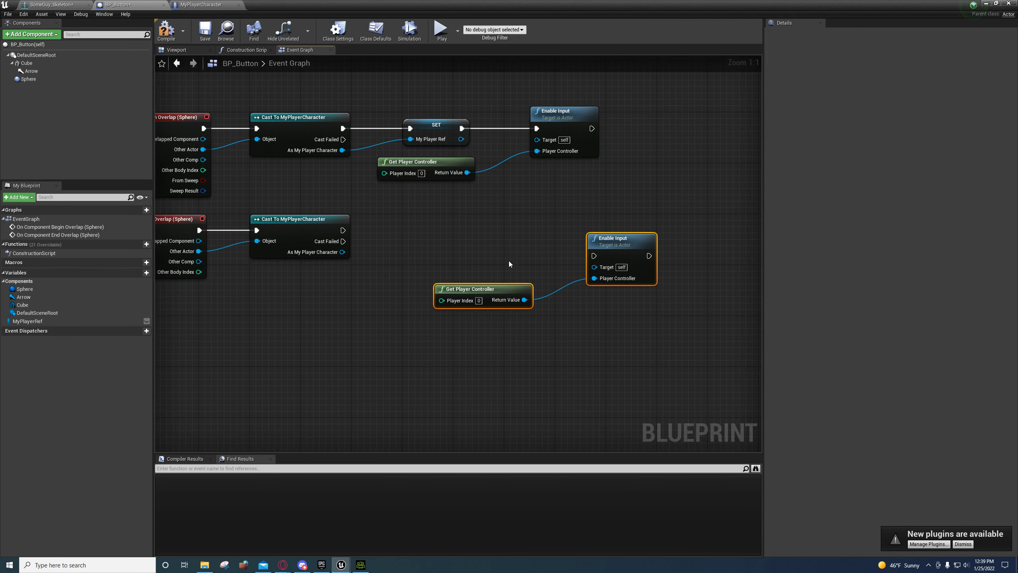
left_click_drag(633, 251, 576, 232)
left_click_drag(342, 230, 554, 224)
left_click(499, 288)
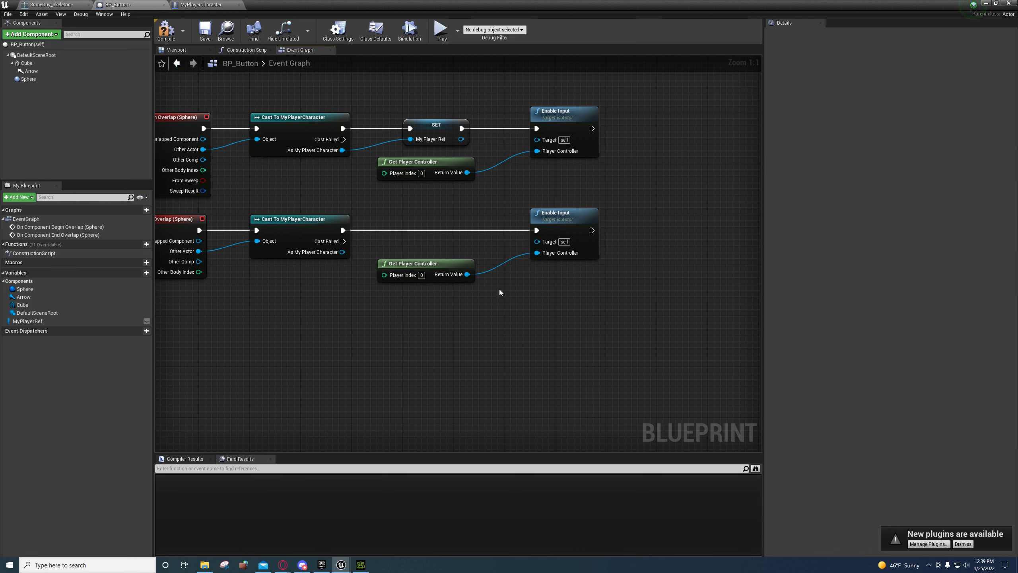
Step: Replace the duplicated Enable Input node with a Disable Input node created from the lower Get Player Controller's Return Value
left_click(565, 225)
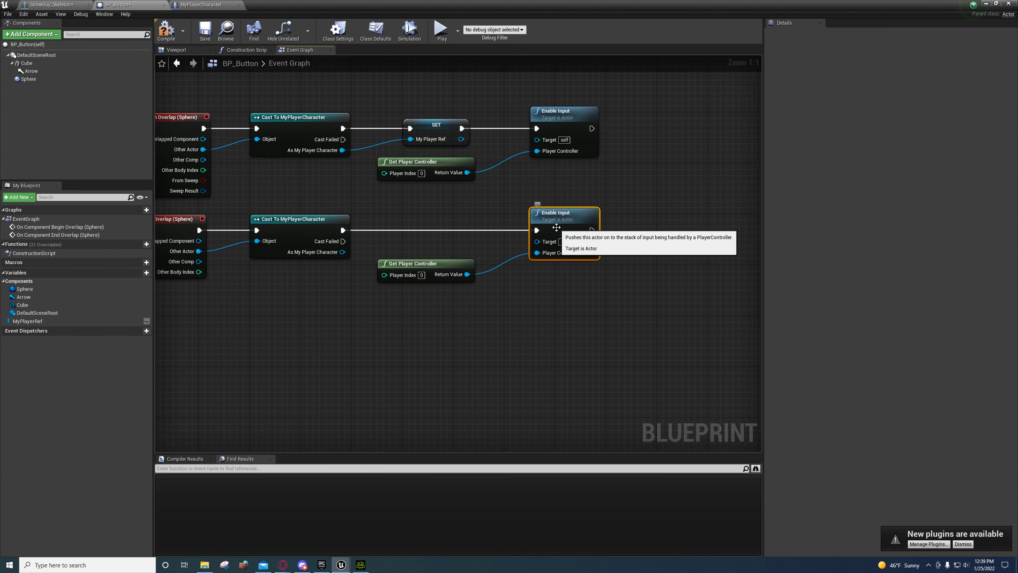
key("Delete")
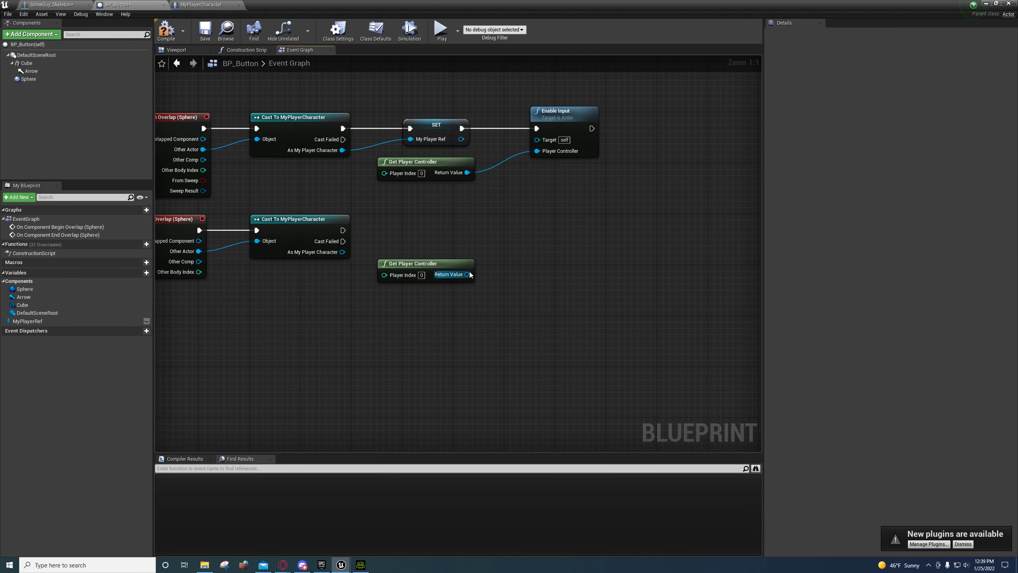
left_click_drag(467, 274, 538, 243)
type("disabl")
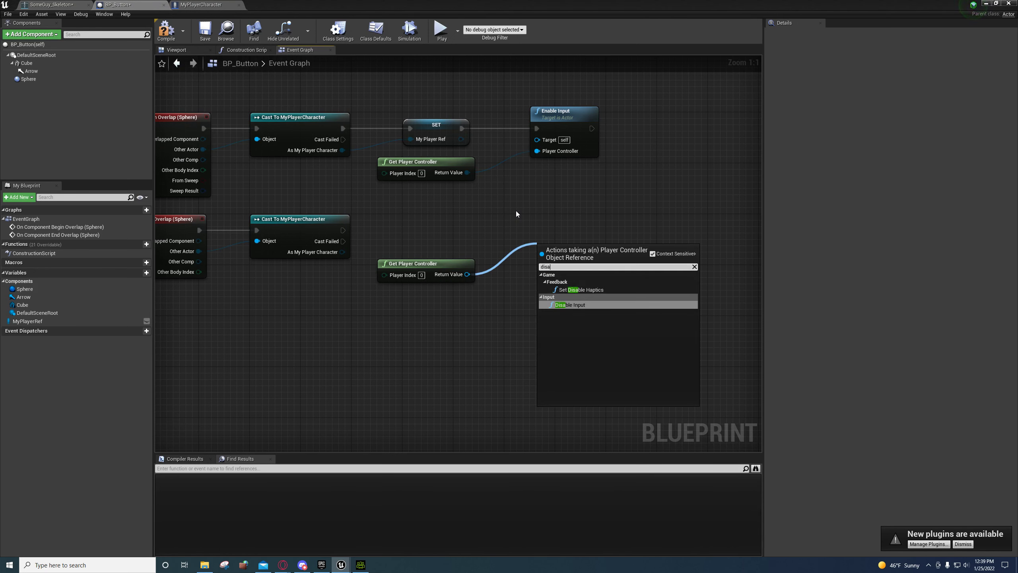
left_click(579, 304)
Step: Connect the End Overlap cast's execution to Disable Input, reroute the controller link to its Player Controller pin, and align the nodes
left_click_drag(343, 229, 559, 226)
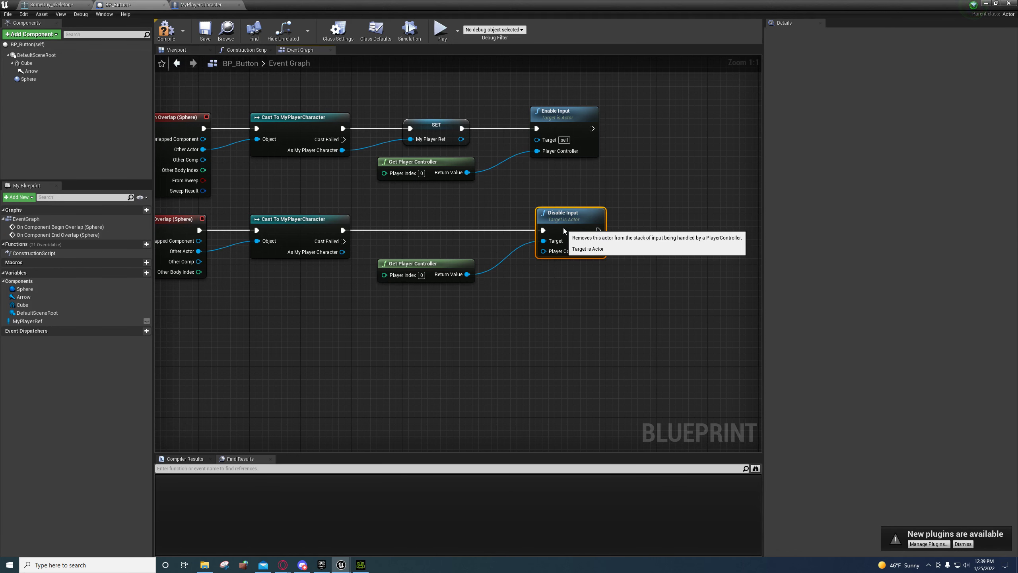
left_click_drag(545, 241, 542, 252, "ctrl")
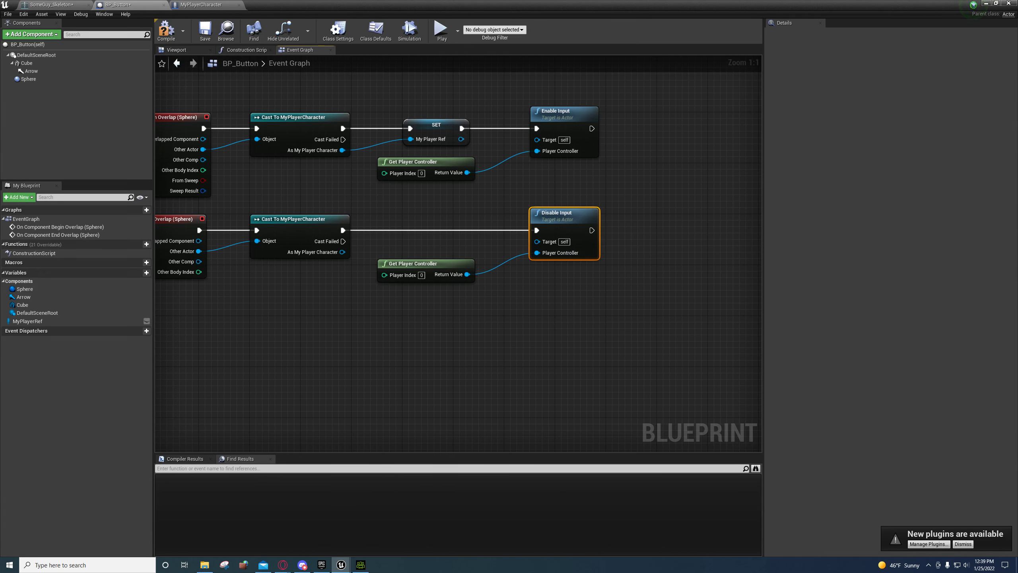
right_click_drag(430, 270, 463, 299)
left_click_drag(464, 294, 471, 268)
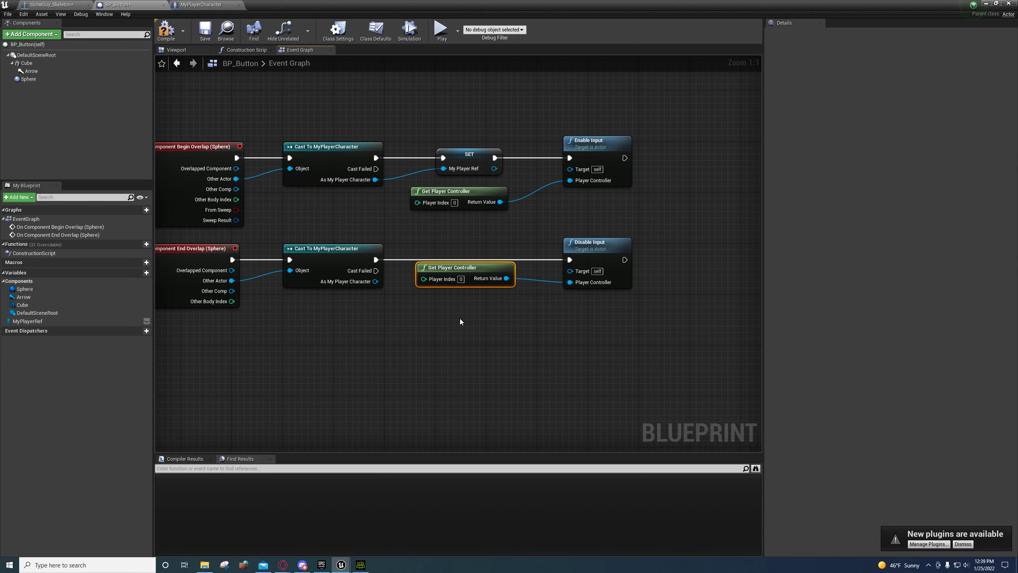
left_click(401, 309)
Step: Add a keyboard E input event above the On Component Begin Overlap event
right_click_drag(263, 151, 460, 349)
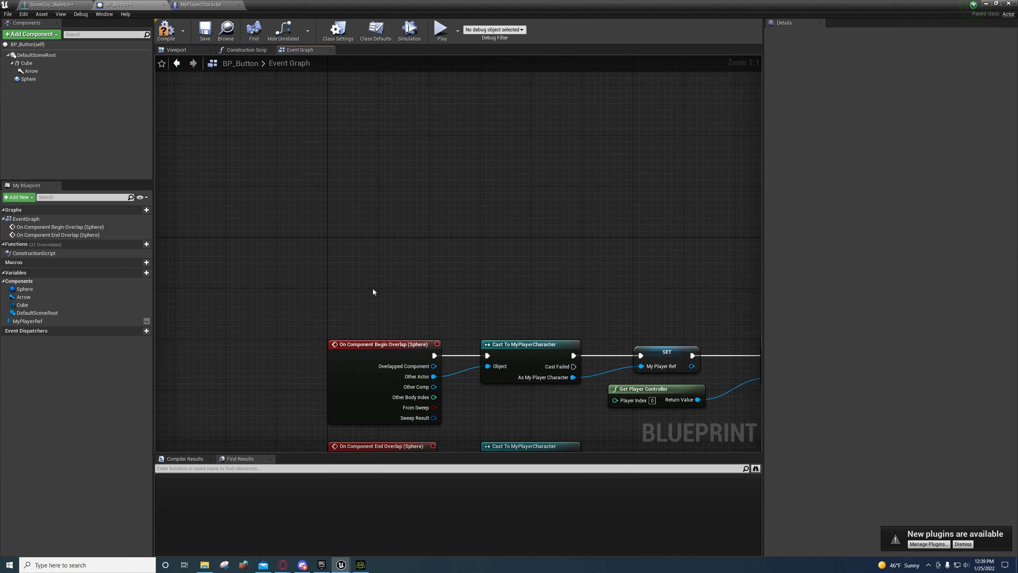
right_click(396, 260)
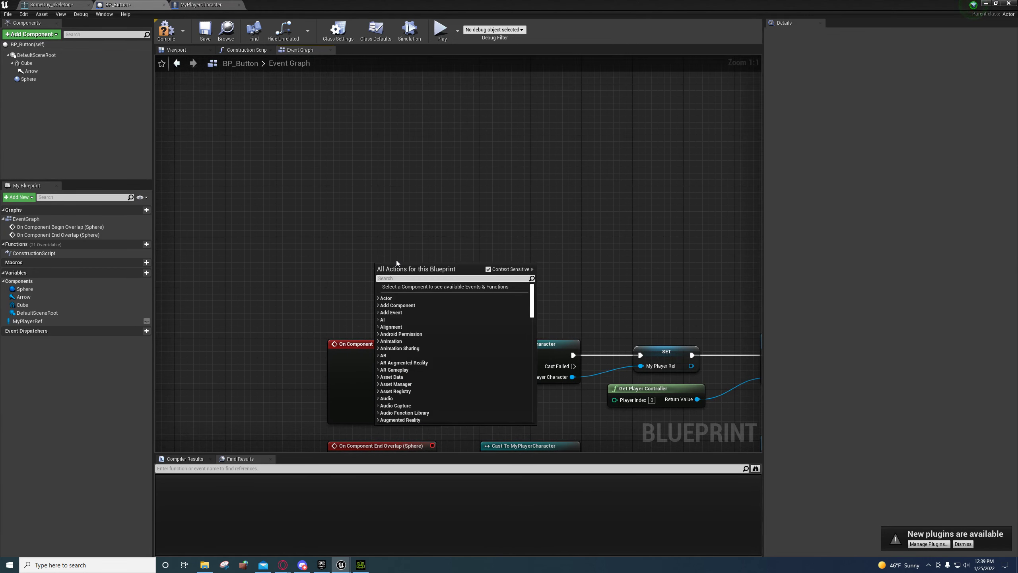
type("keyboard")
scroll(409, 353, "down", 2)
scroll(401, 353, "down", 5)
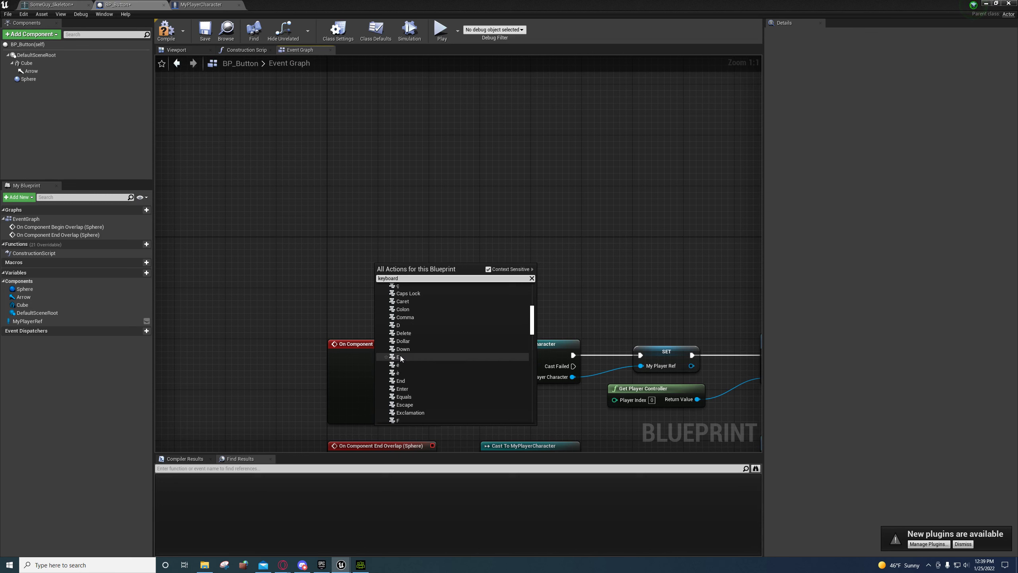
left_click(399, 357)
left_click_drag(377, 269, 335, 247)
Step: Add a custom event named PressButton above the E key event
right_click_drag(449, 209, 385, 203)
right_click_drag(309, 261, 339, 232)
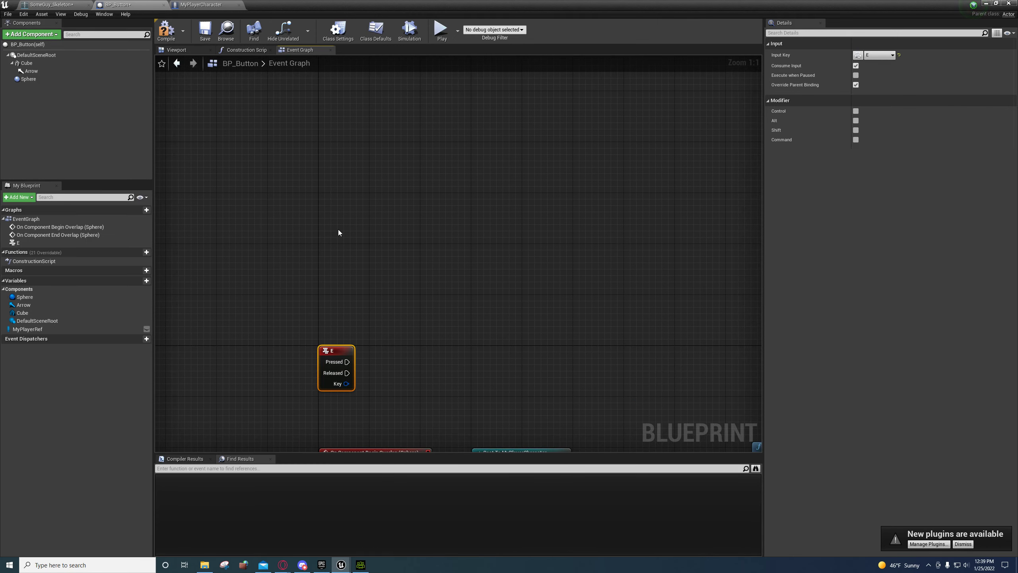
right_click(338, 229)
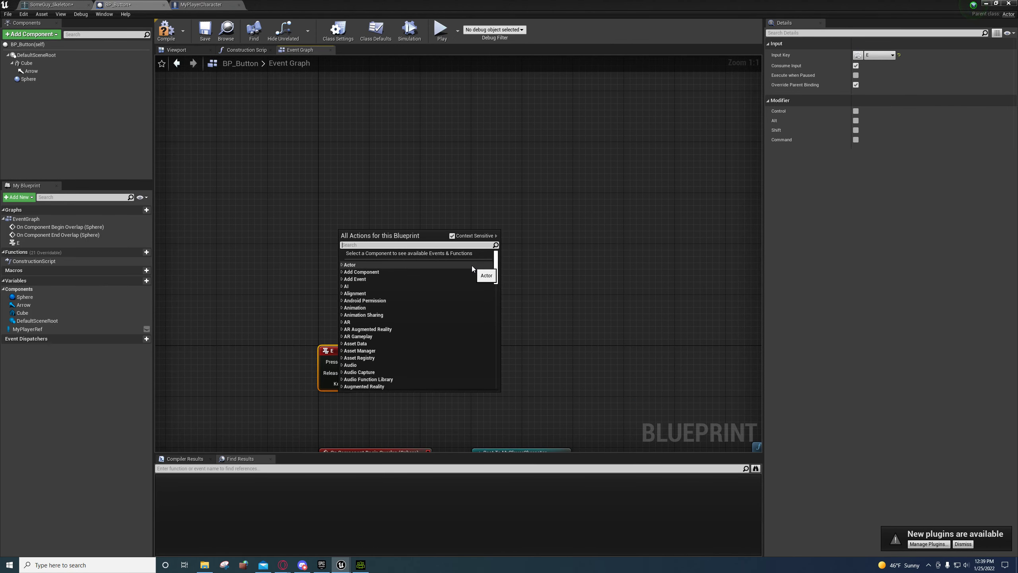
type("custom")
key("Return")
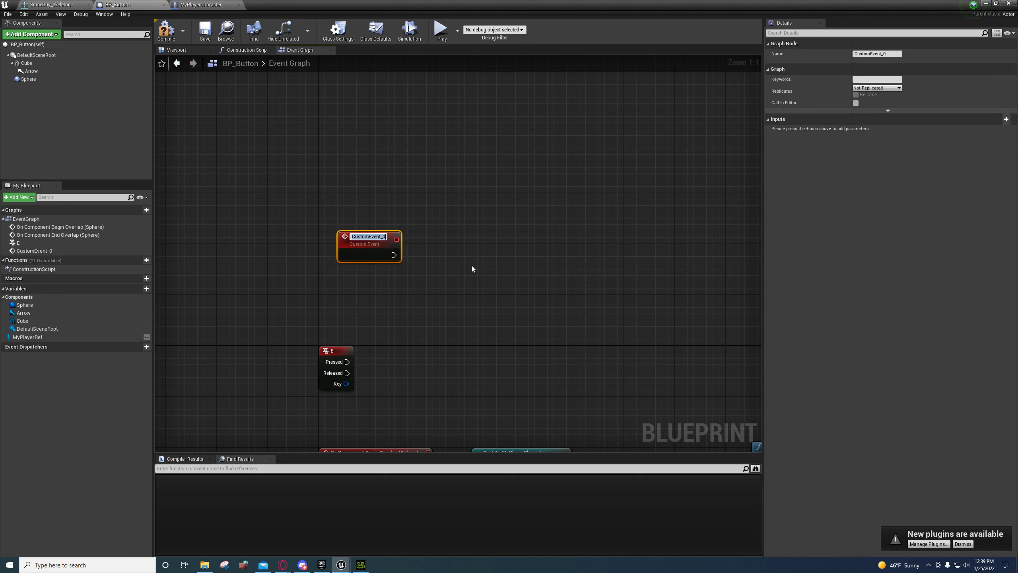
type("PressButton")
key("Return")
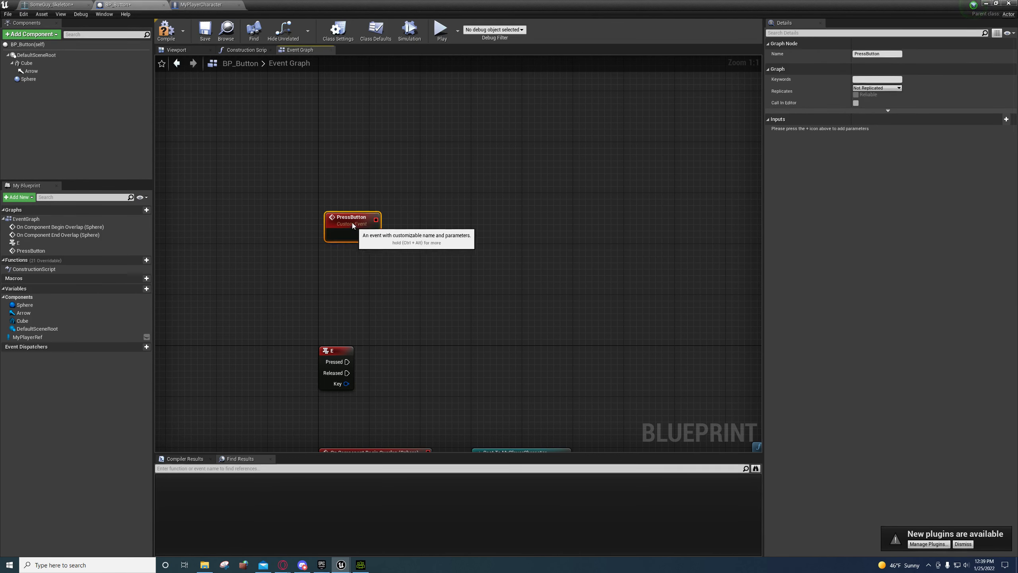
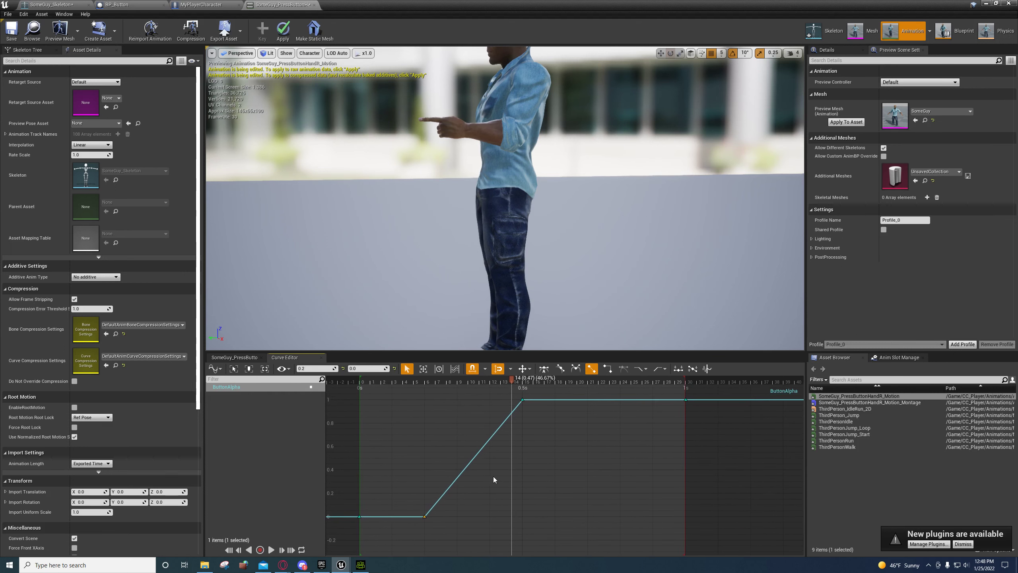
Step: Move the ButtonAlpha curve's upper key to time 0.6 and its lower key to time 0.3
mouse_move(519, 408)
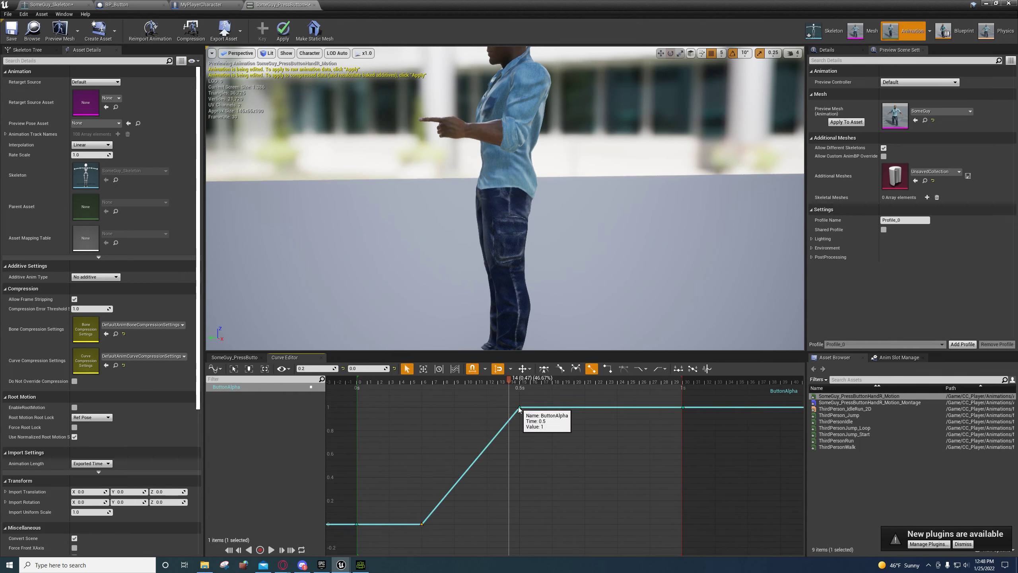
left_click_drag(520, 408, 543, 410)
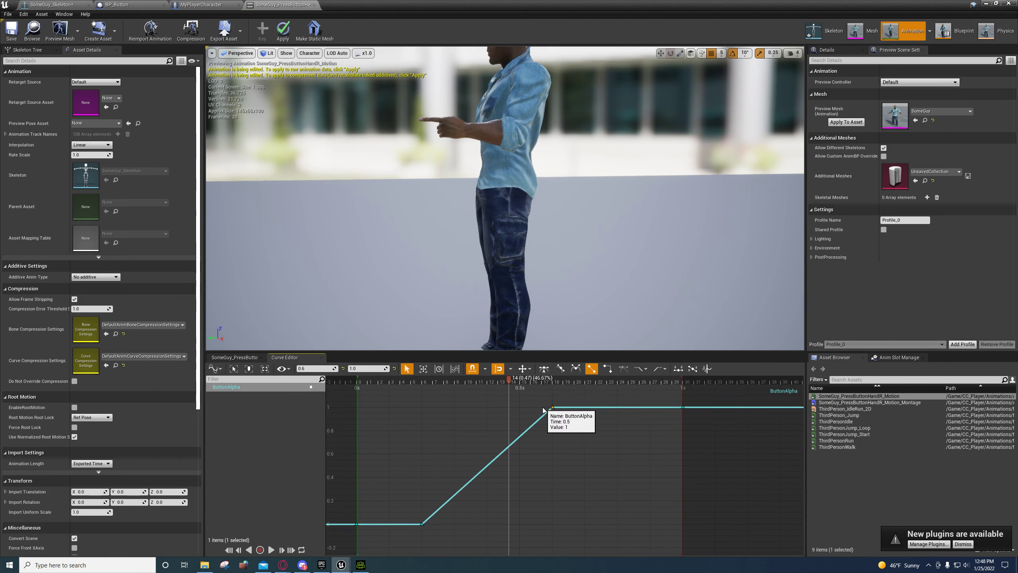
left_click(422, 524)
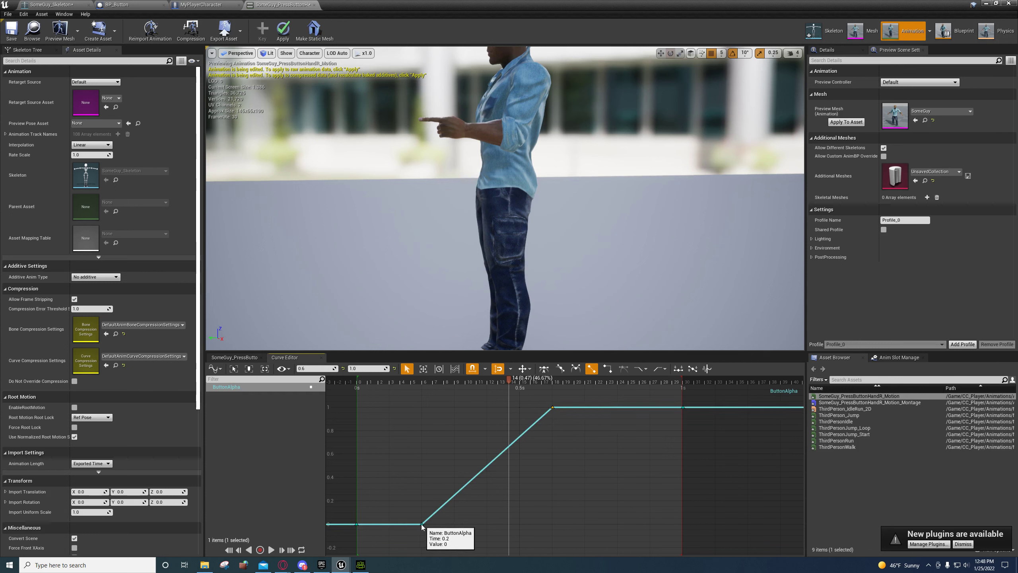
left_click_drag(441, 526, 452, 525)
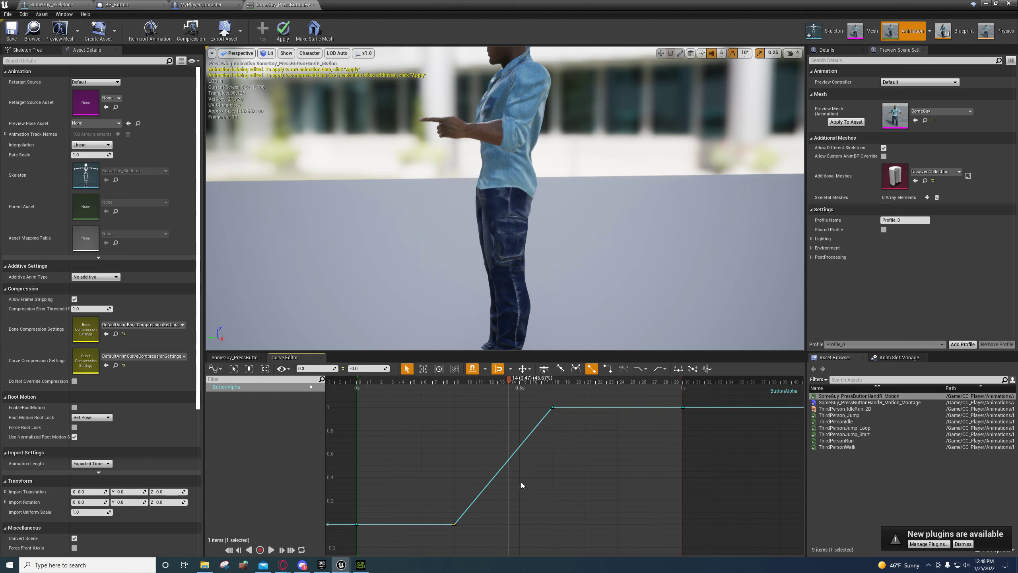
Step: Smooth the ButtonAlpha curve by setting the interpolation of both its lower and upper keys to User
right_click_drag(455, 525, 459, 526)
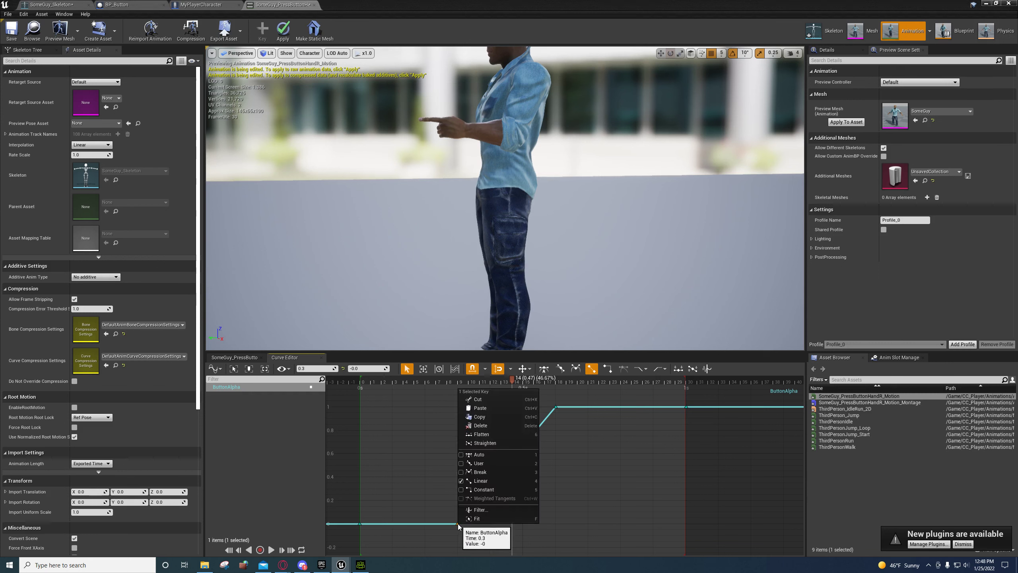
left_click(480, 472)
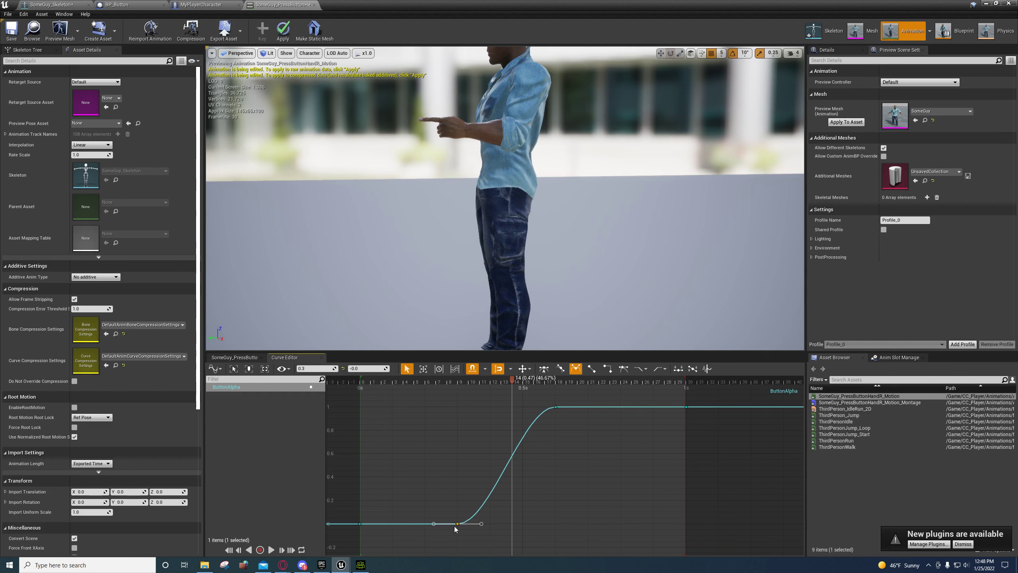
right_click(458, 524)
left_click(477, 461)
right_click(557, 408)
left_click(570, 484)
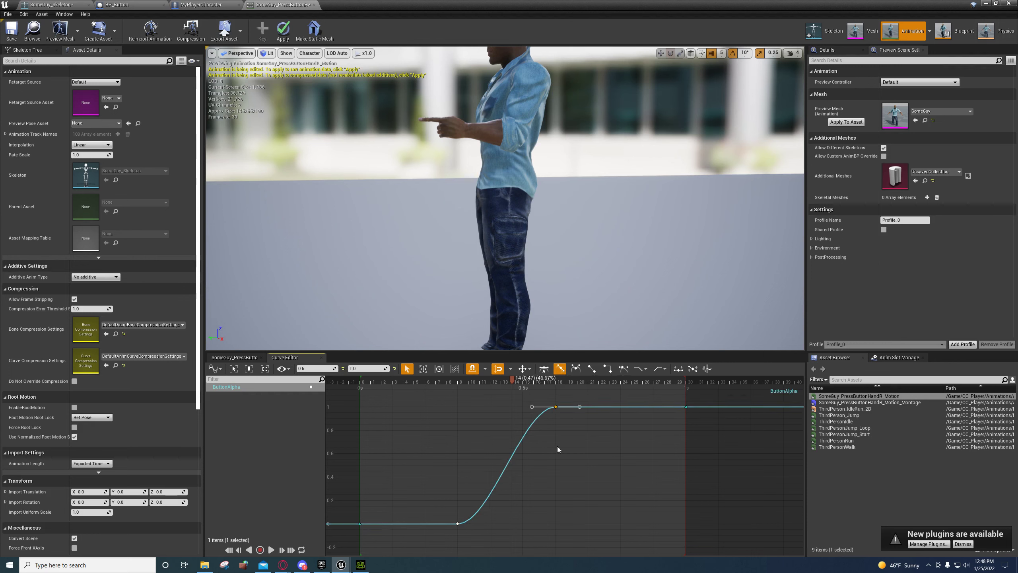
left_click(531, 470)
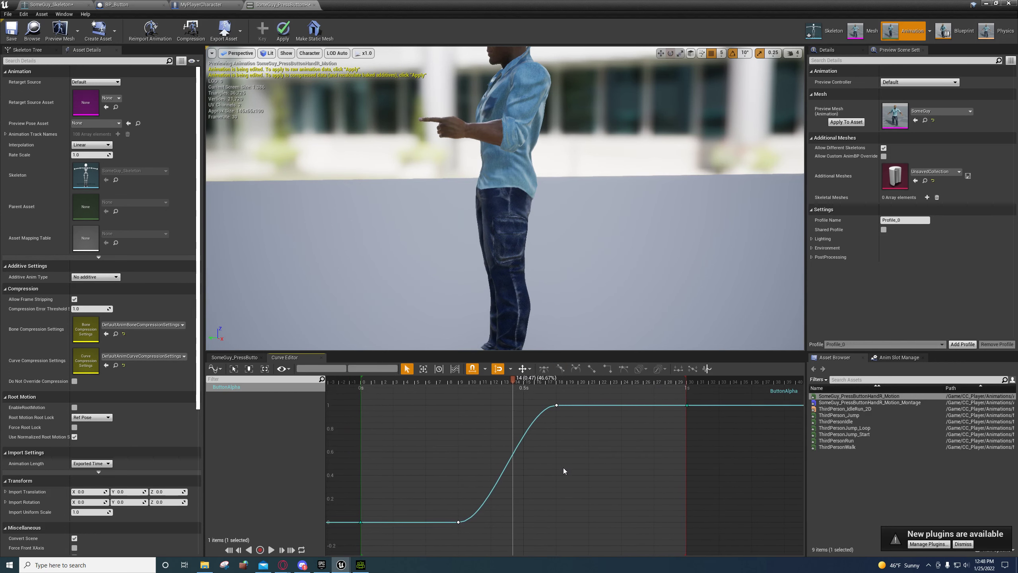
Step: Leave the curve editor, return to the BP_Button event graph, and review the PressButton and E event chains
left_click(234, 356)
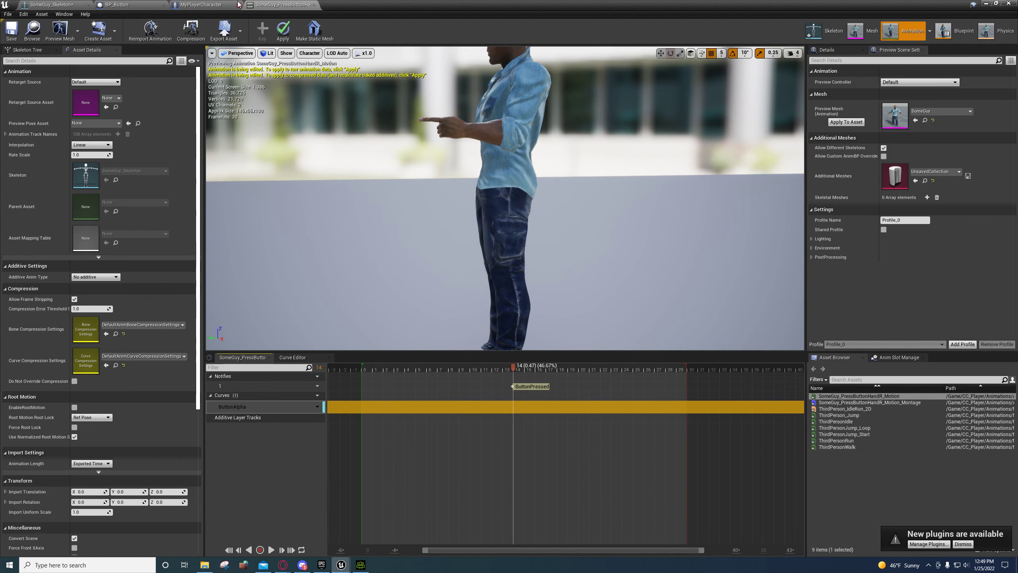
left_click(200, 5)
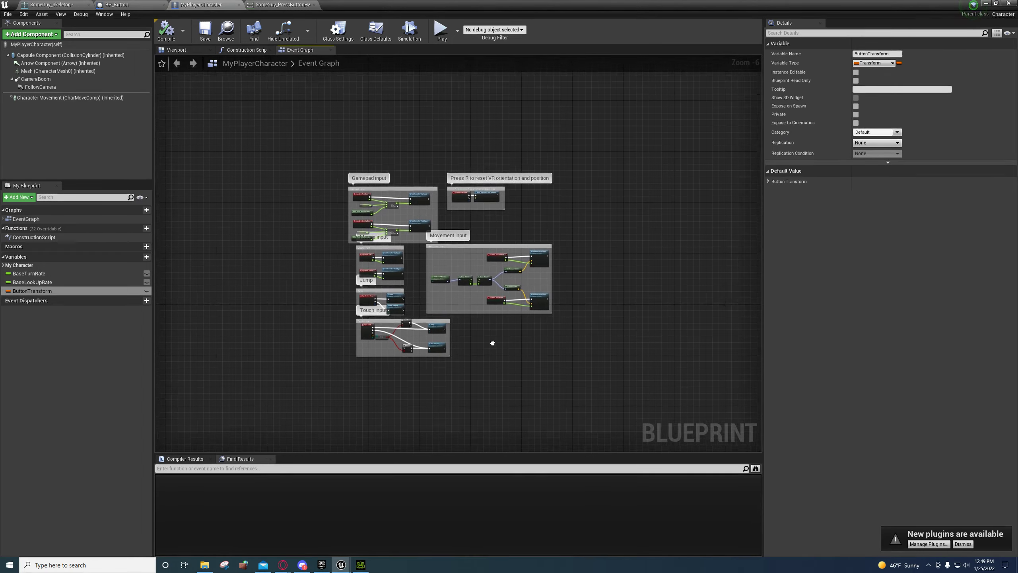
left_click(263, 5)
left_click(119, 5)
mouse_move(382, 185)
right_mouse_down()
mouse_move(384, 315)
mouse_move(437, 273)
mouse_move(408, 231)
mouse_move(398, 187)
right_mouse_up()
right_click_drag(492, 216, 396, 210)
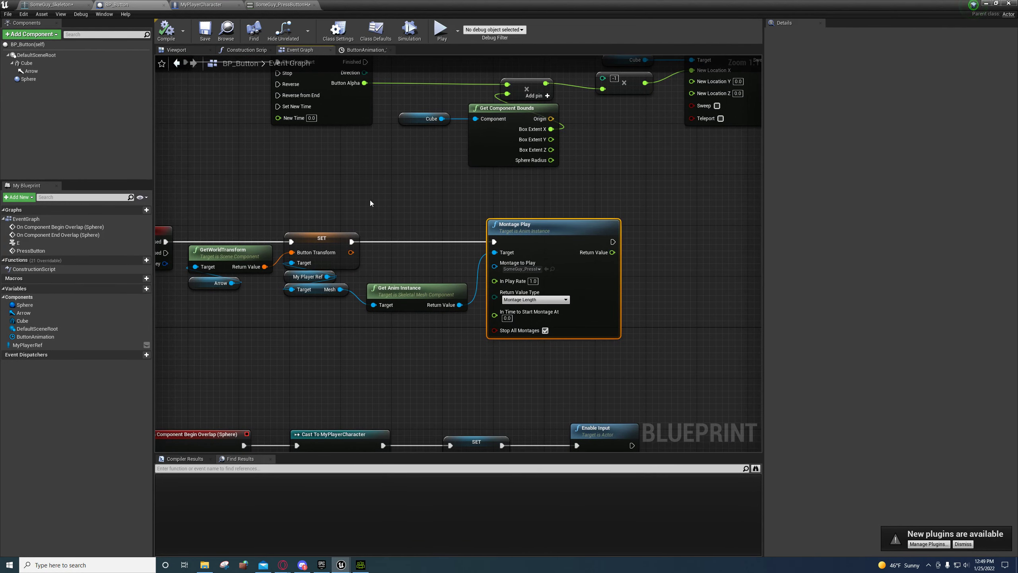
right_click_drag(343, 190, 504, 304)
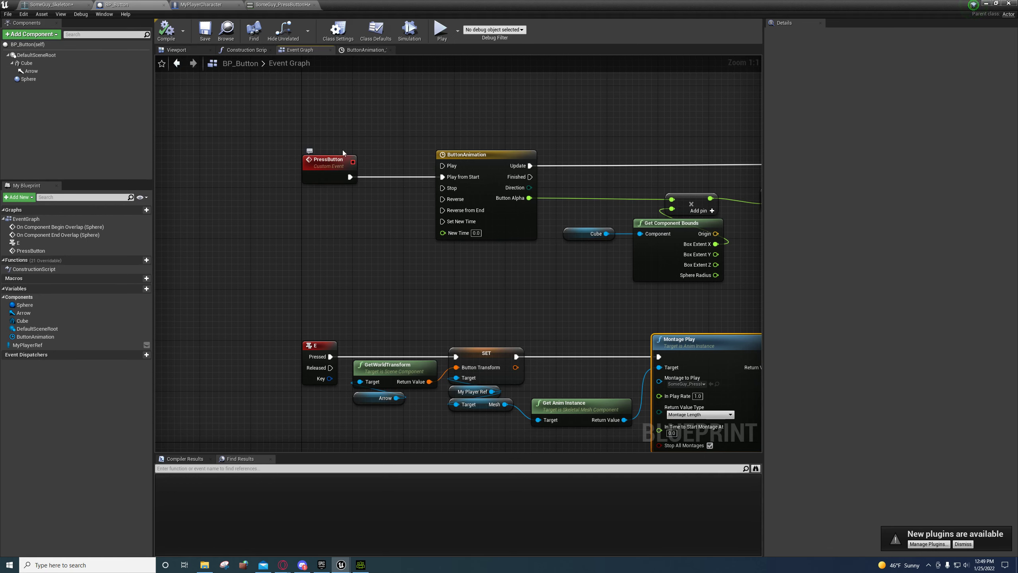
right_click_drag(390, 247, 267, 174)
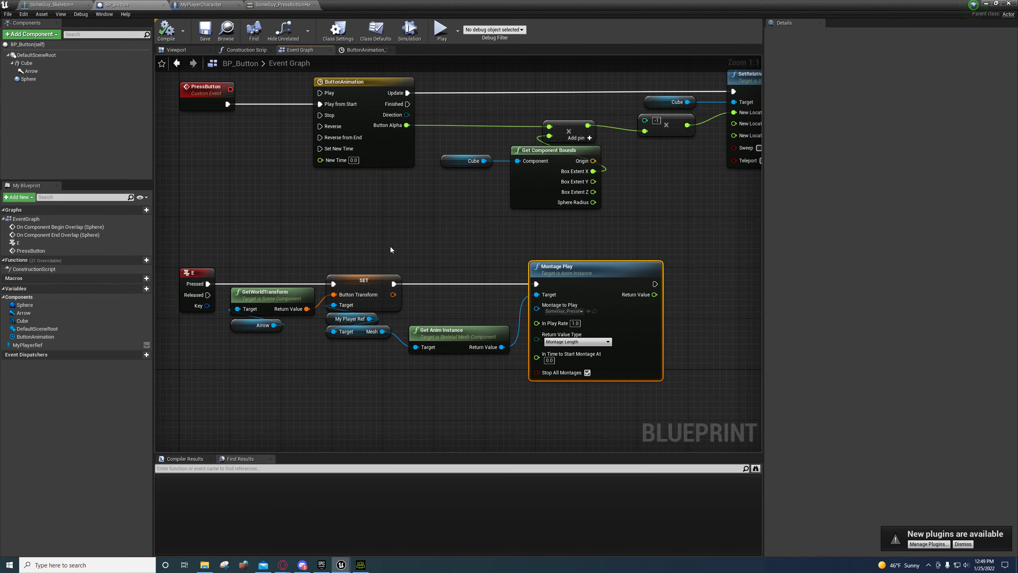
right_click_drag(494, 274, 433, 223)
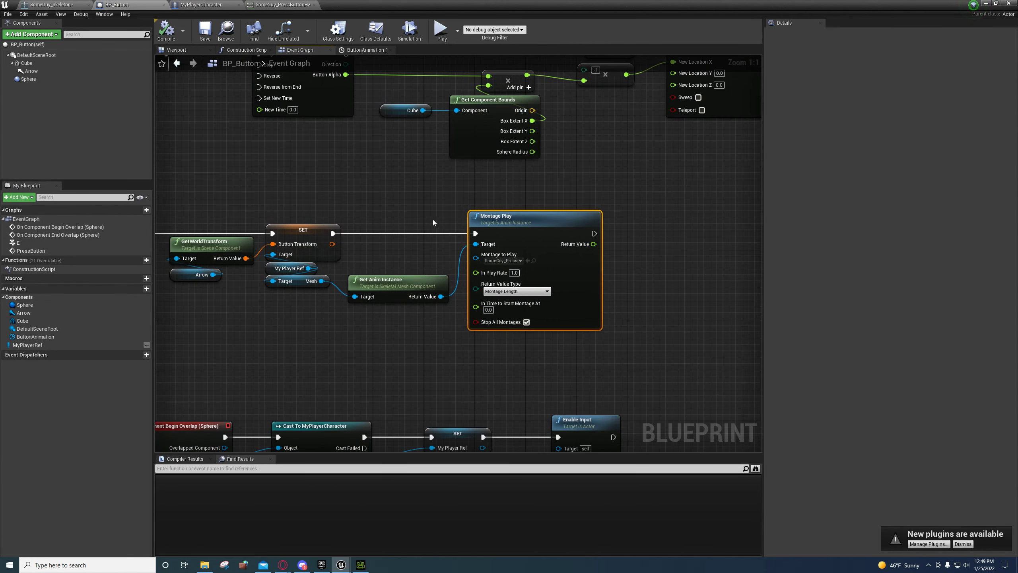
right_click_drag(433, 292, 551, 289)
right_click_drag(506, 254, 470, 288)
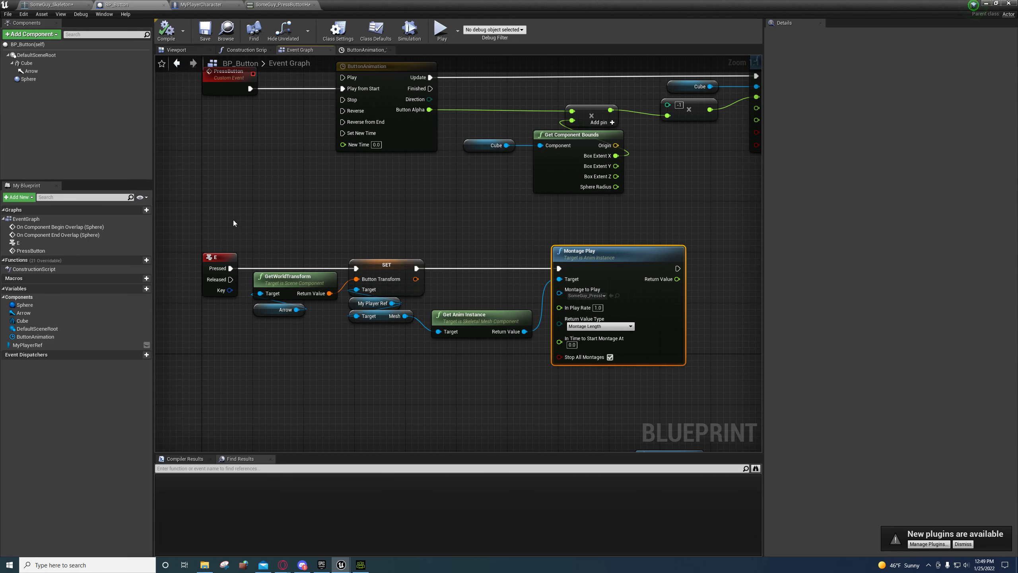
right_click_drag(470, 288, 388, 250)
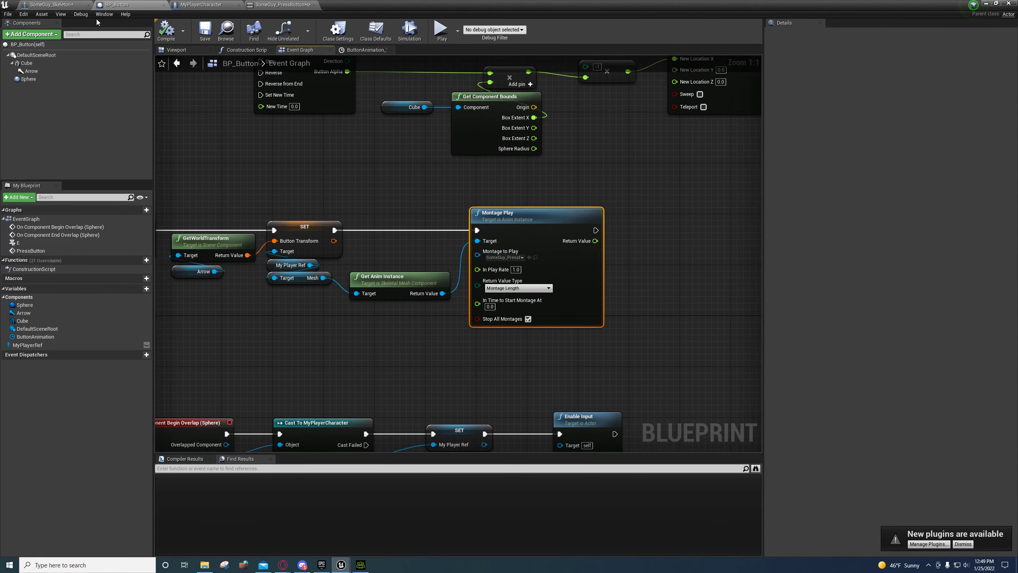
Step: Add a new variable named ButtonRef to the MyPlayerCharacter blueprint
left_click(60, 5)
left_click(202, 6)
right_click_drag(284, 251, 261, 169)
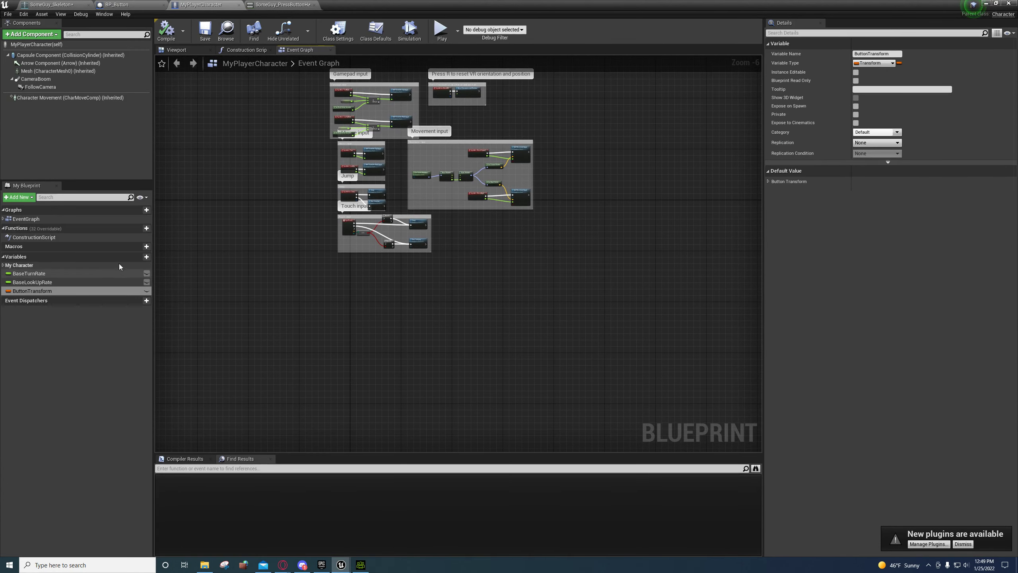
left_click(139, 257)
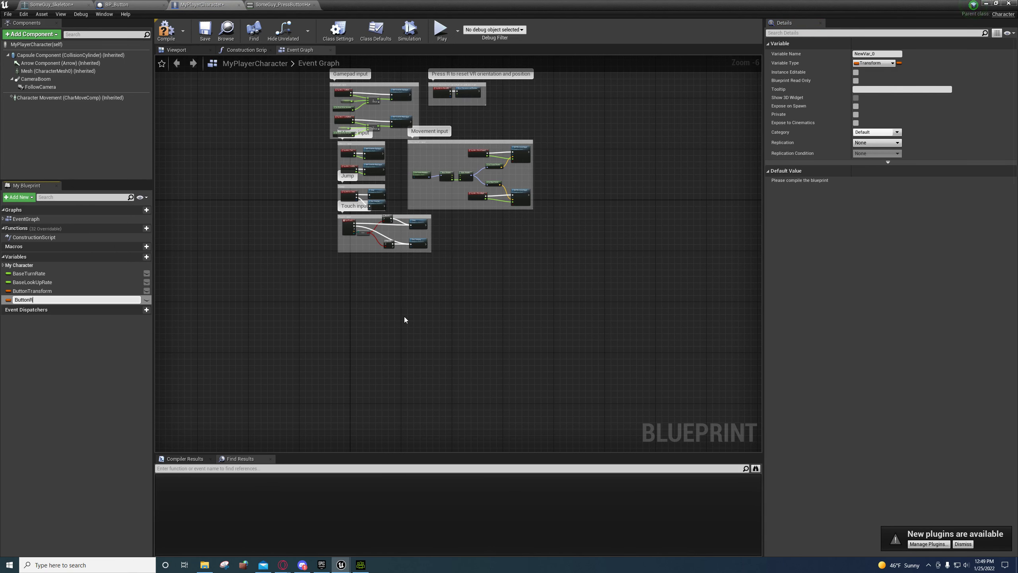
key("Return")
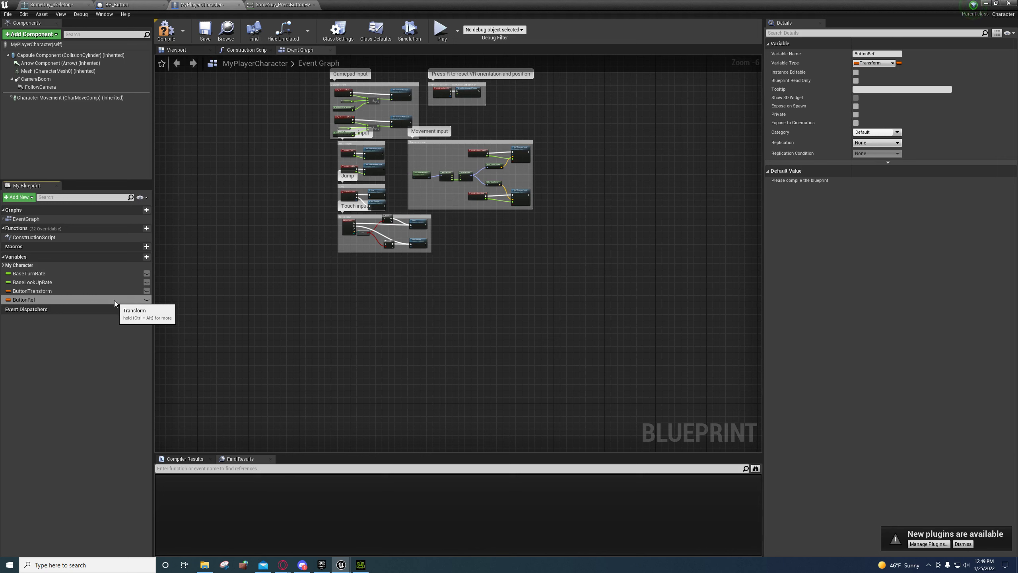
Step: Set ButtonRef's variable type to a BP Button object reference, and compile and save MyPlayerCharacter
left_click(870, 63)
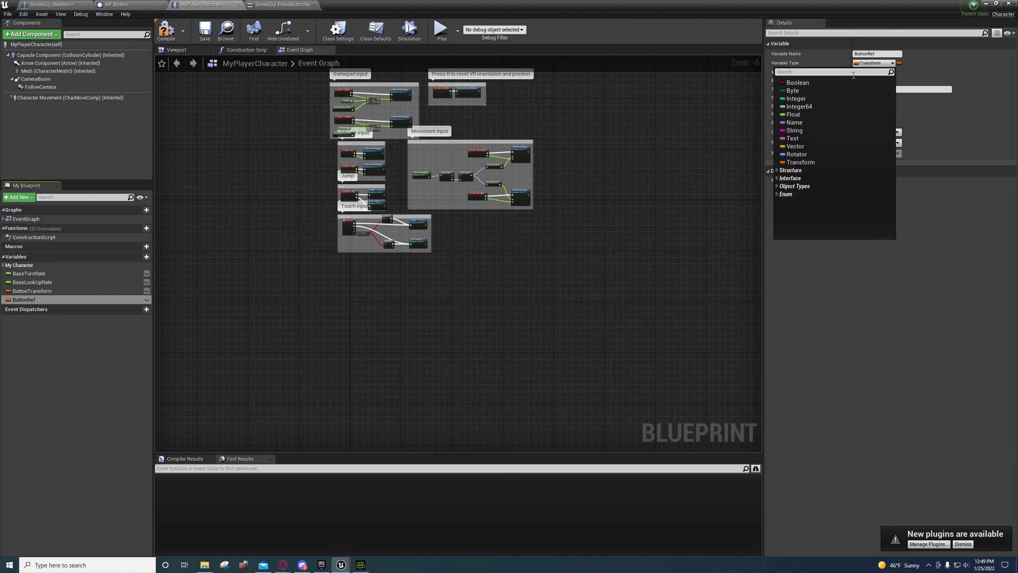
type("Button")
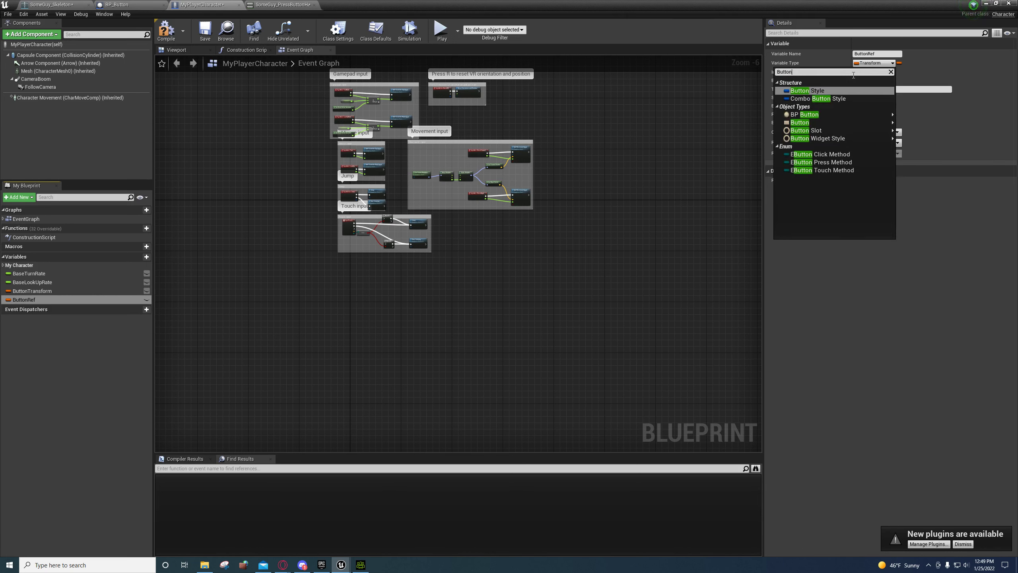
left_click(830, 114)
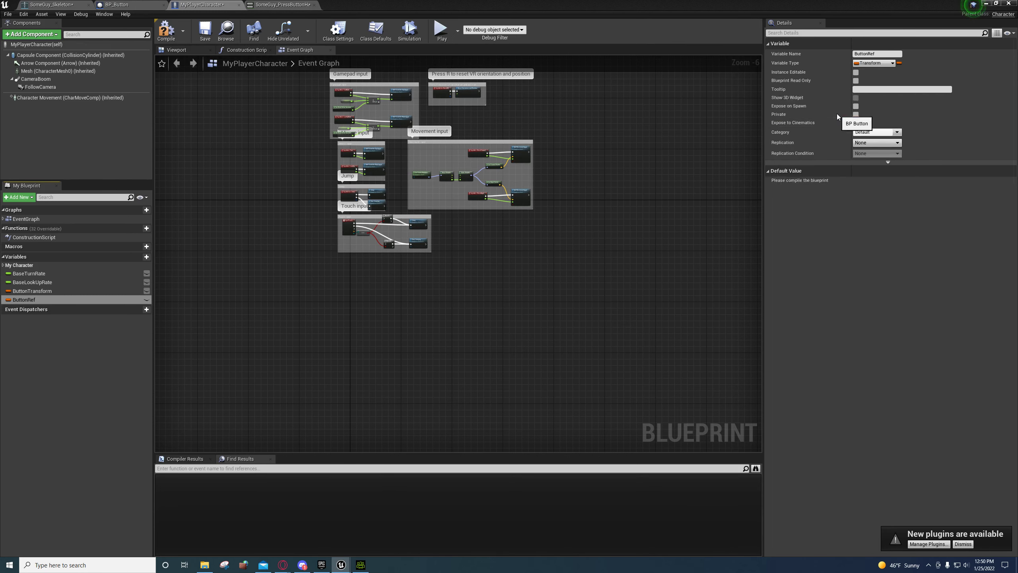
left_click(170, 36)
left_click(205, 31)
Step: Return to the BP_Button event graph and place a MyPlayerRef getter beside the Montage Play node
left_click(116, 4)
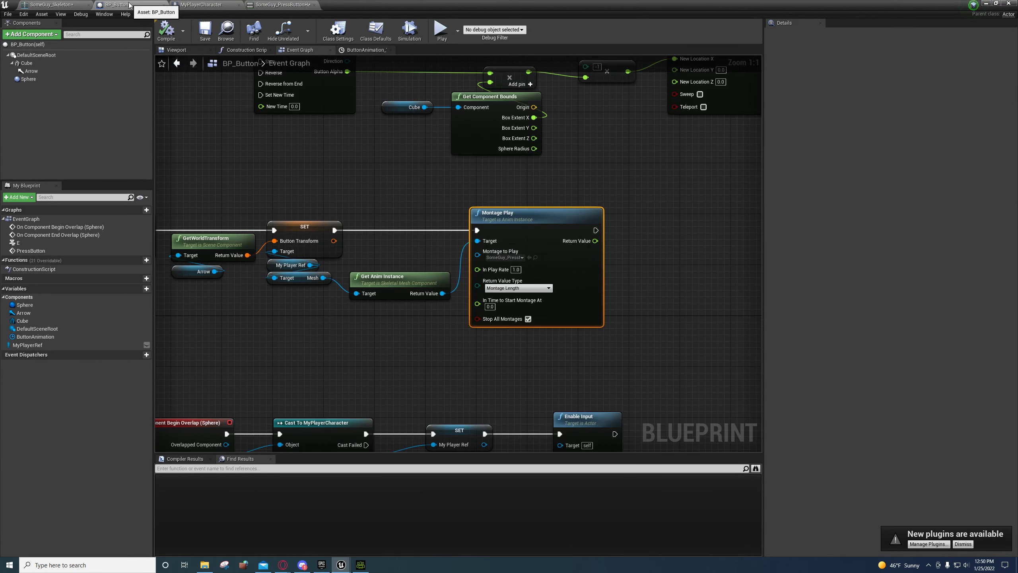
right_click_drag(372, 207, 260, 175)
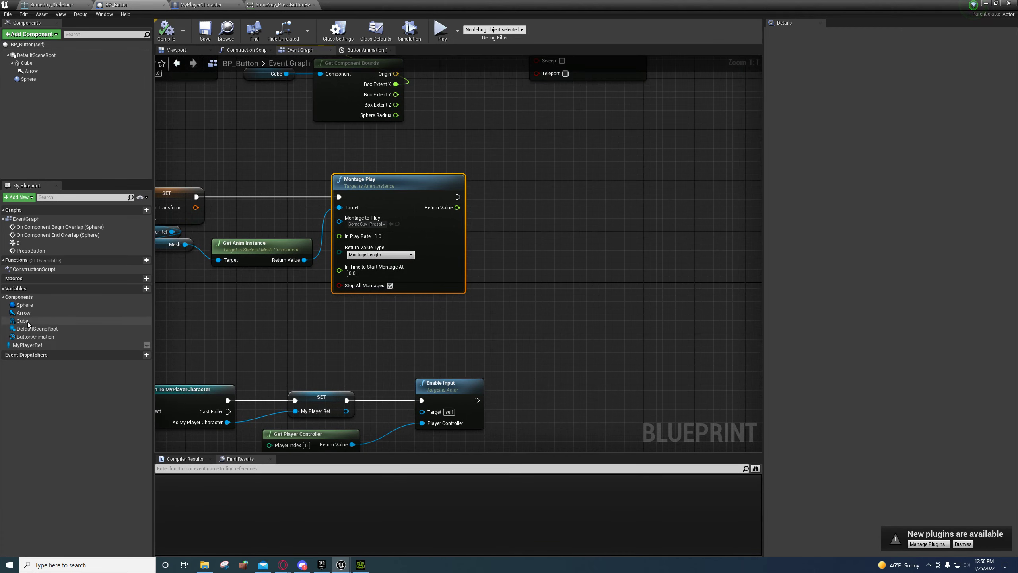
left_click_drag(28, 345, 512, 241)
left_click(533, 250)
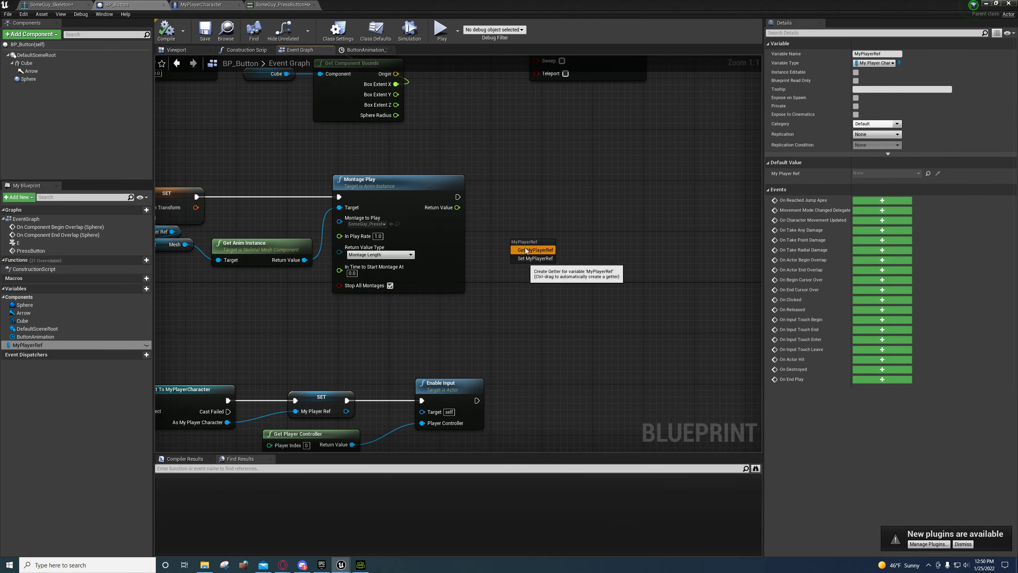
left_click_drag(508, 242, 498, 238)
right_click_drag(503, 319, 519, 244)
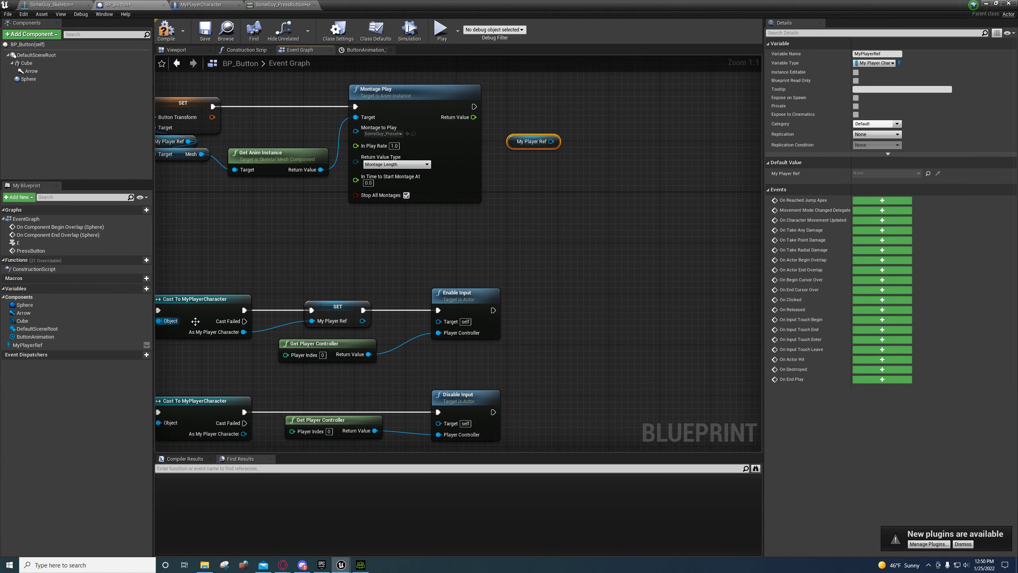
right_click_drag(522, 172, 434, 276)
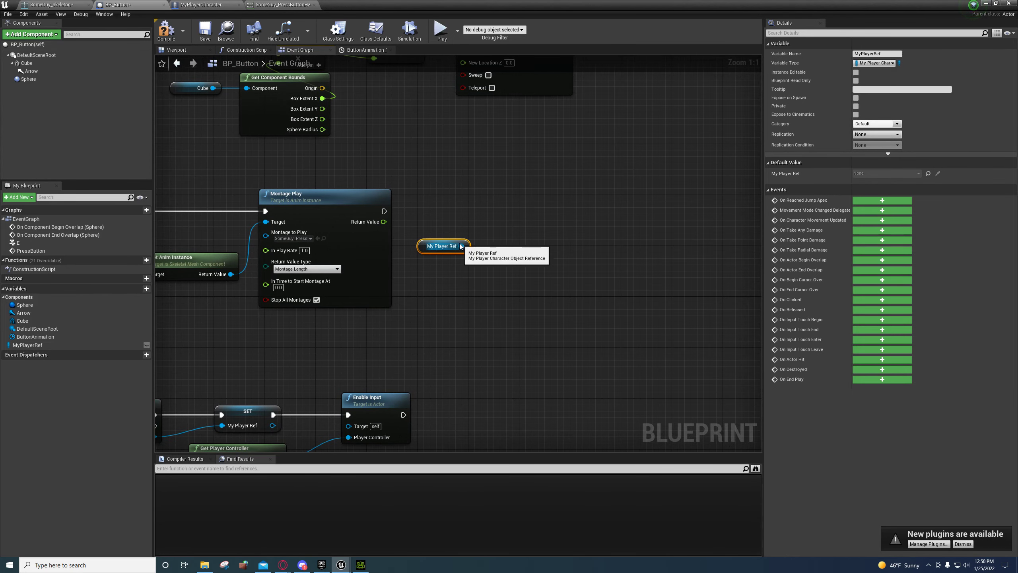
Step: Create a Set Button Ref node from the new My Player Ref getter
left_click_drag(462, 246, 436, 222)
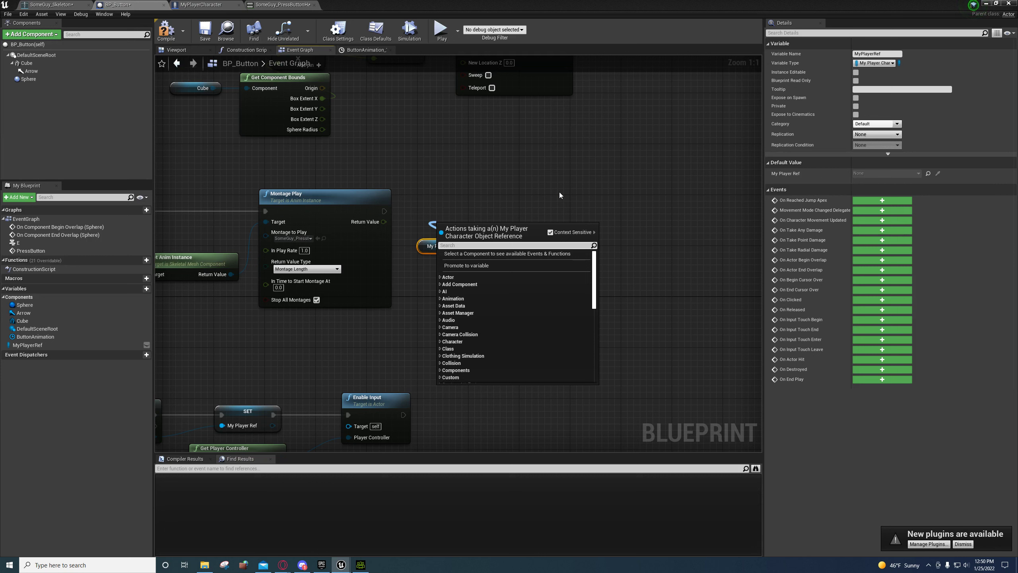
type("b")
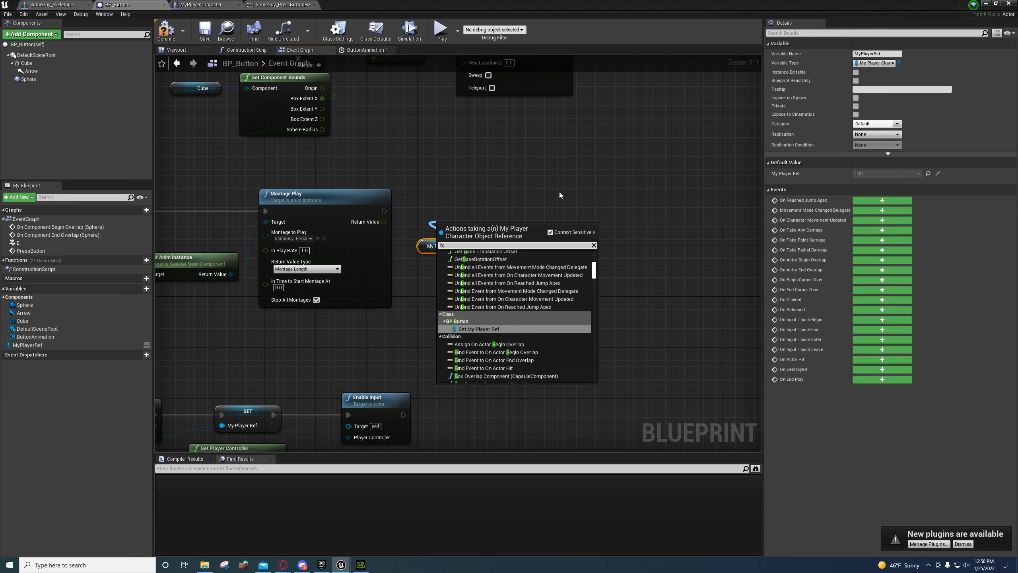
type("utton")
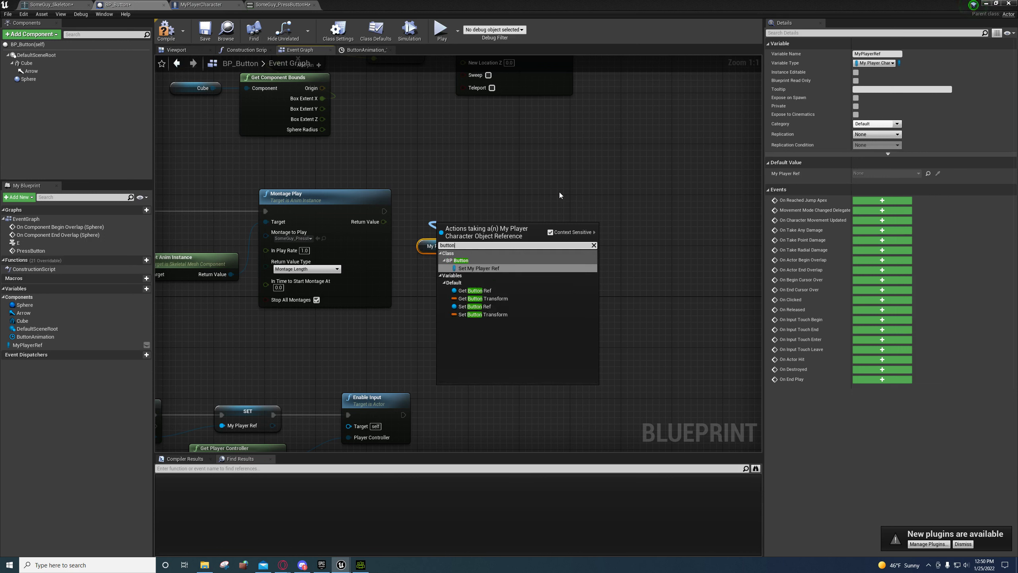
left_click(491, 307)
Step: Feed the Set node's Button Ref input with a reference to self
left_click_drag(484, 247, 434, 219)
type("self")
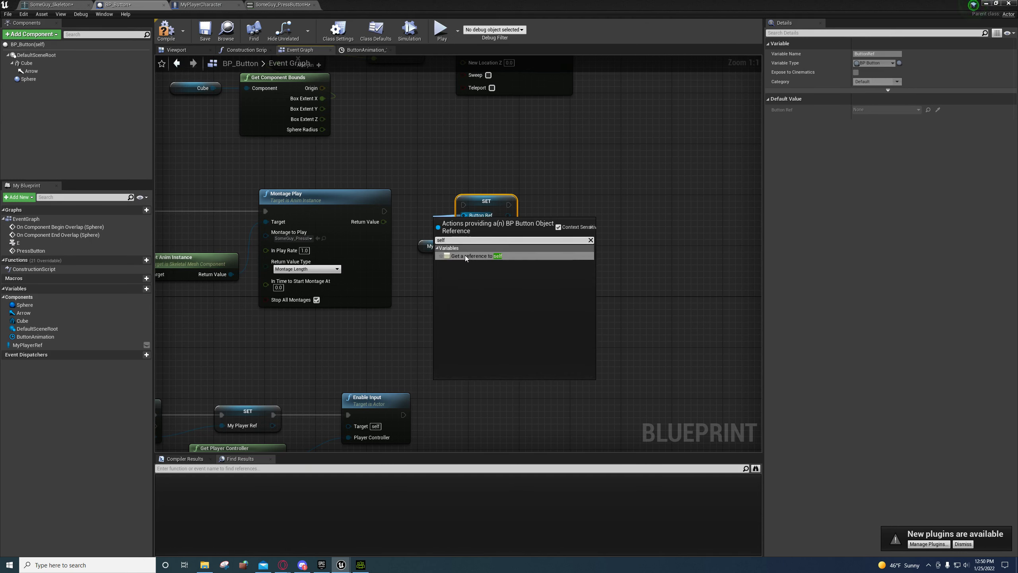
left_click(463, 256)
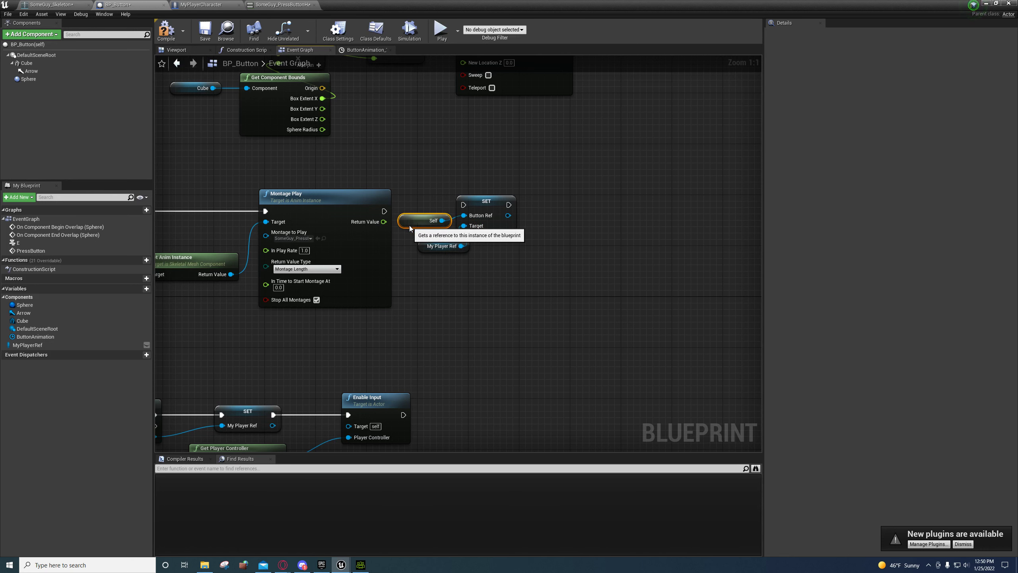
Step: Connect Montage Play's execution output to the Set Button Ref node and tuck My Player Ref beneath it
left_click_drag(384, 211, 487, 273)
mouse_move(487, 204)
left_mouse_down()
mouse_move(486, 223)
mouse_move(487, 211)
left_mouse_up()
left_click(424, 268)
left_click_drag(424, 268, 462, 255)
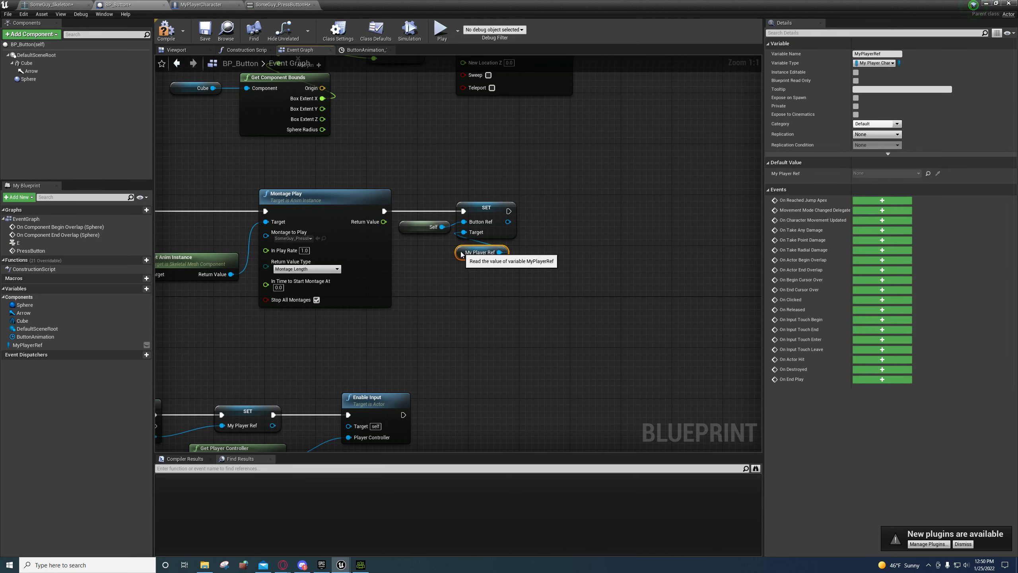
left_click(436, 264)
Step: Straighten the connection between the Self node and the Set Button Ref node
left_click(419, 230)
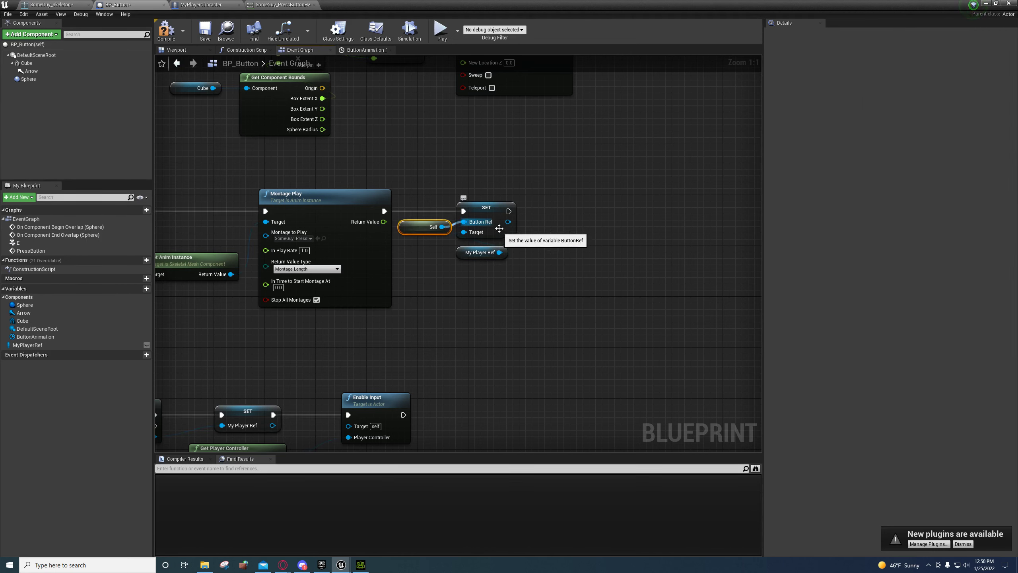
left_click(497, 227, "shift")
key("q")
left_click(428, 259)
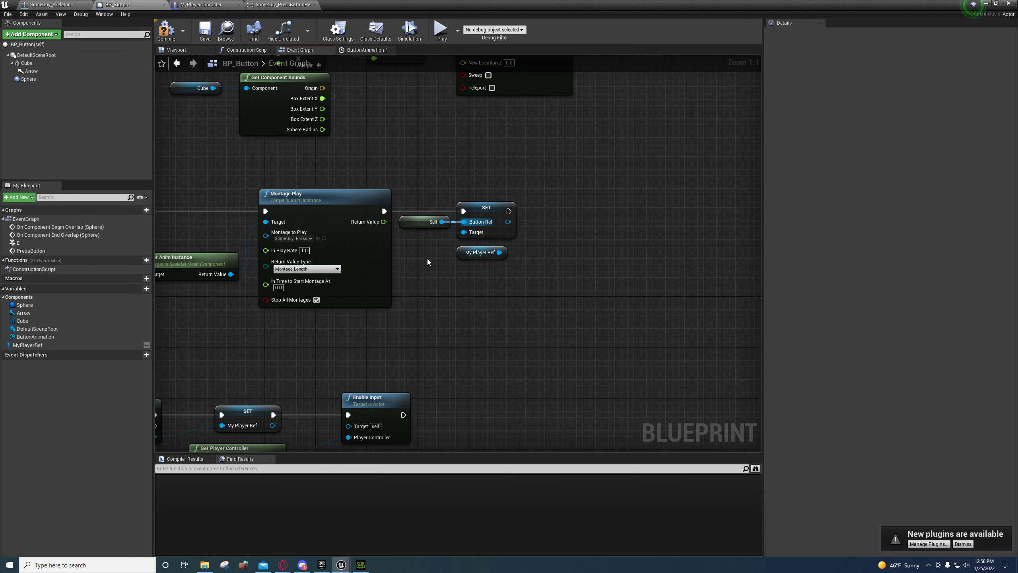
Step: Move the Set Button Ref node farther from Self and straighten their connection again
left_click(421, 223)
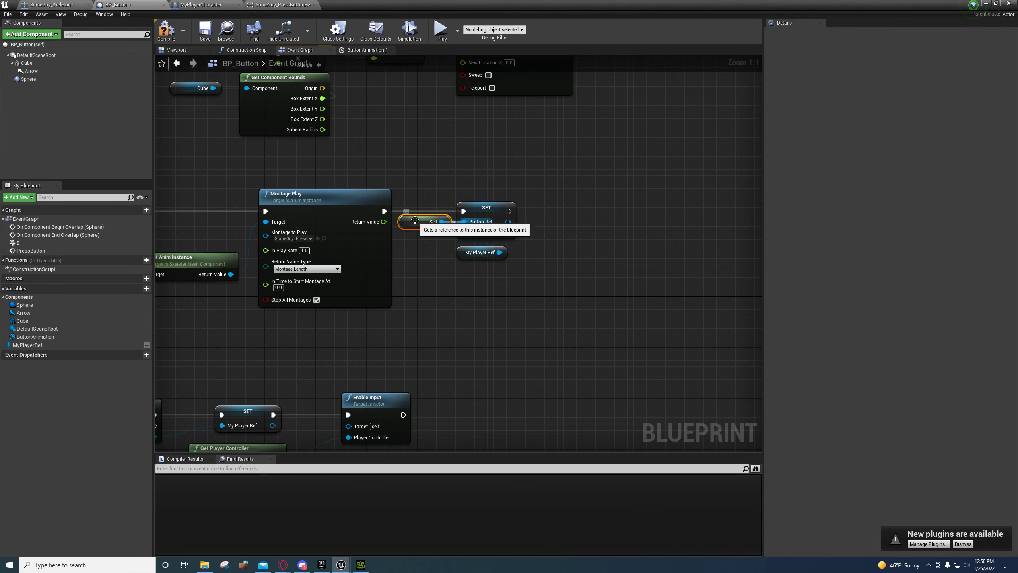
left_click(500, 228, "shift")
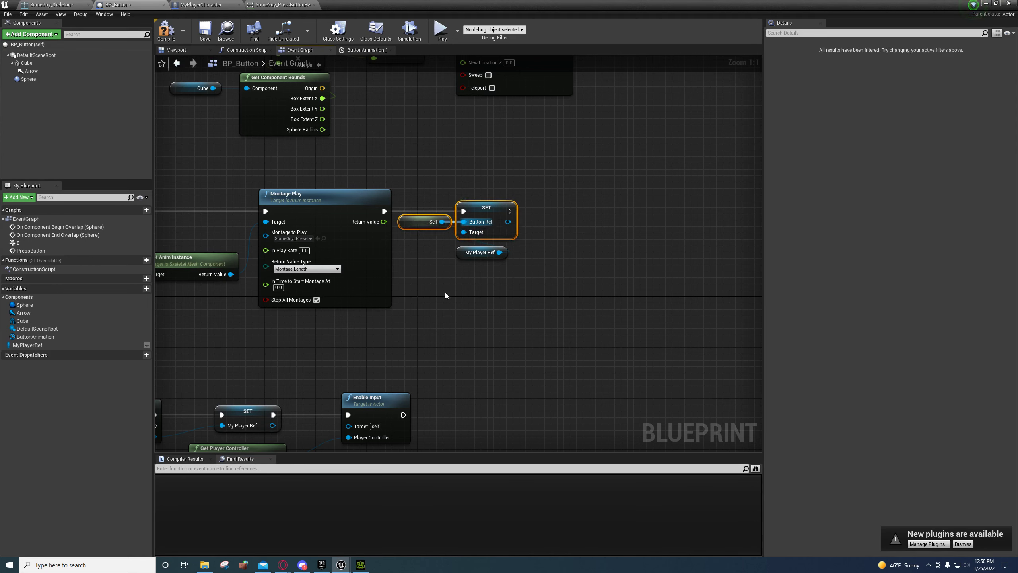
left_click(502, 309)
left_click(500, 226)
left_click_drag(500, 226, 560, 240)
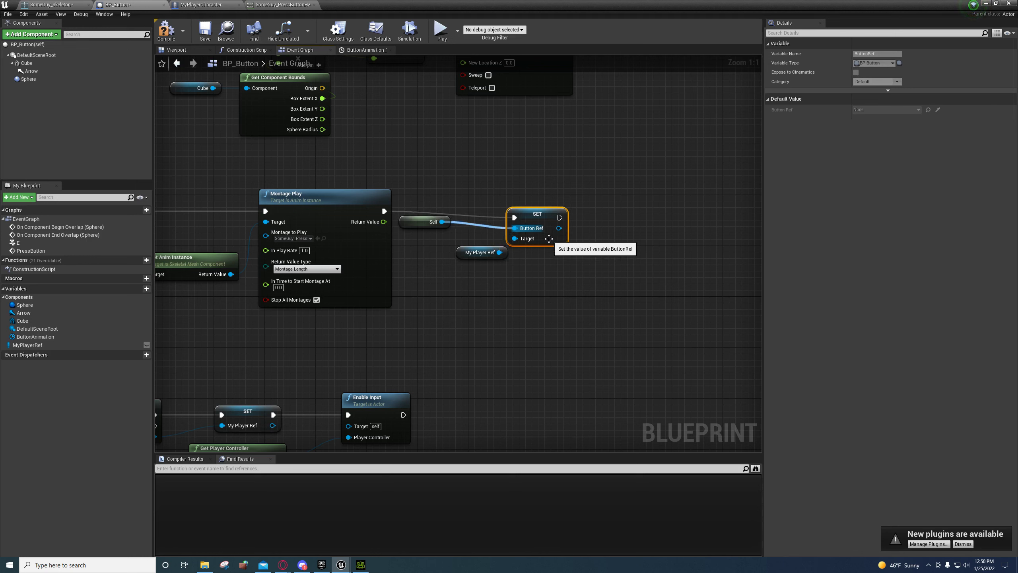
left_click(431, 222, "ctrl")
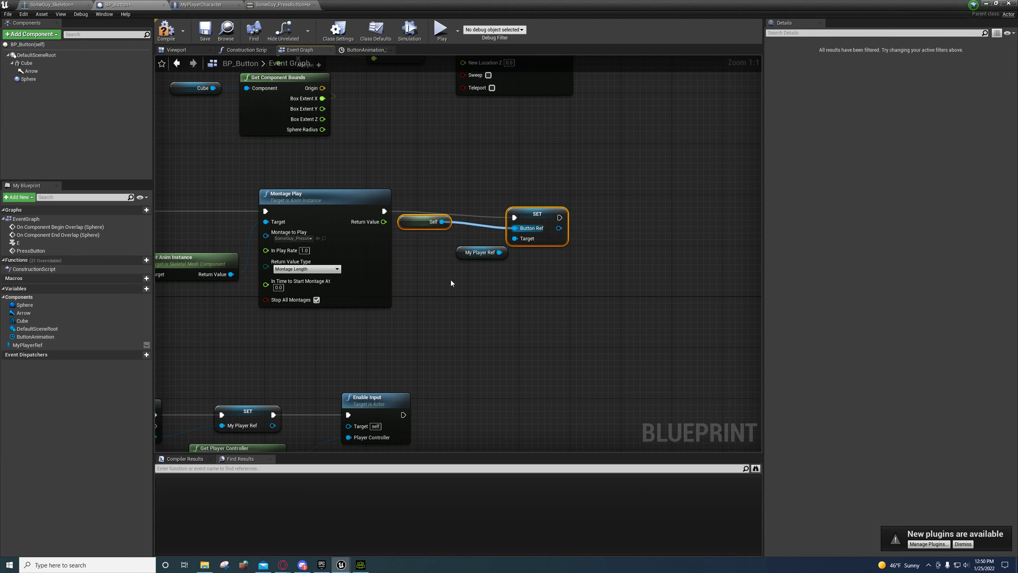
key("q")
mouse_move(564, 234)
left_mouse_down()
mouse_move(517, 235)
mouse_move(546, 237)
left_mouse_up()
Step: Undo the repeated moving and straightening of the Self and Set Button Ref nodes
key("ctrl+z")
key("ctrl+z")
key("ctrl+z")
key("ctrl+z")
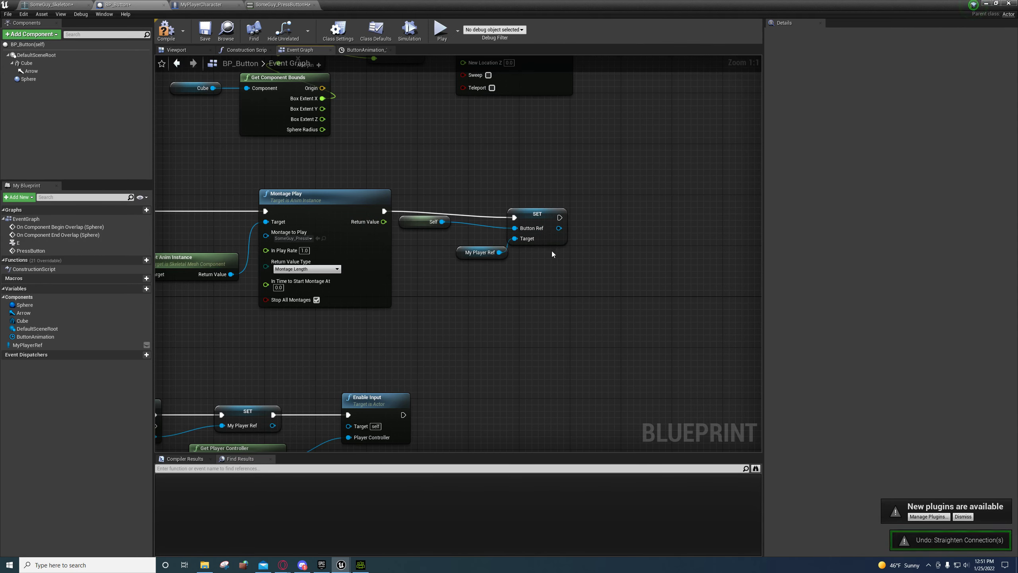
Step: Save the BP_Button blueprint
right_click_drag(459, 303, 700, 336)
left_click(206, 32)
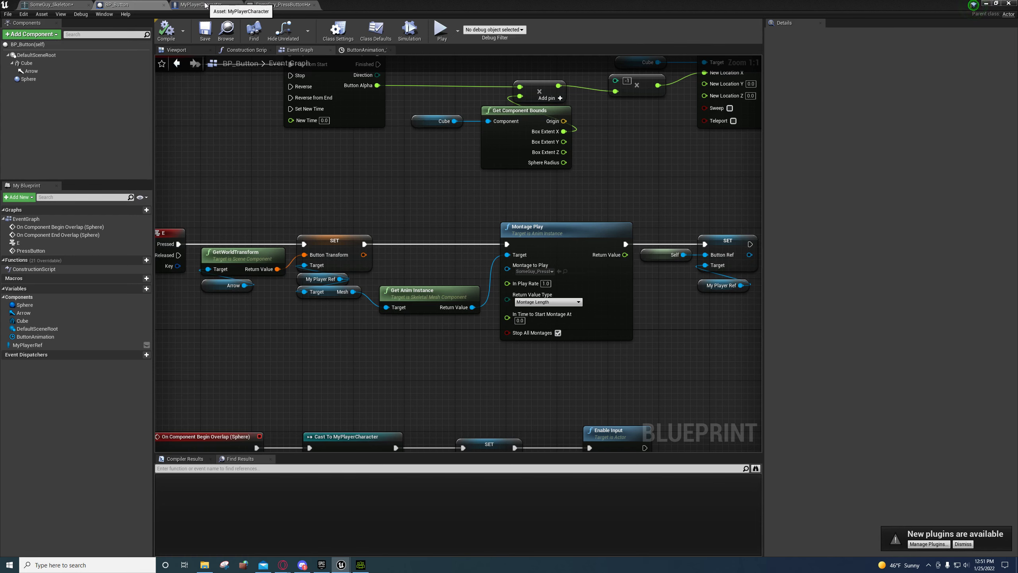
Step: Review the press-button hand animation, the E key chain in BP_Button, and the ButtonRef variable in MyPlayerCharacter
left_click(203, 5)
left_click(283, 4)
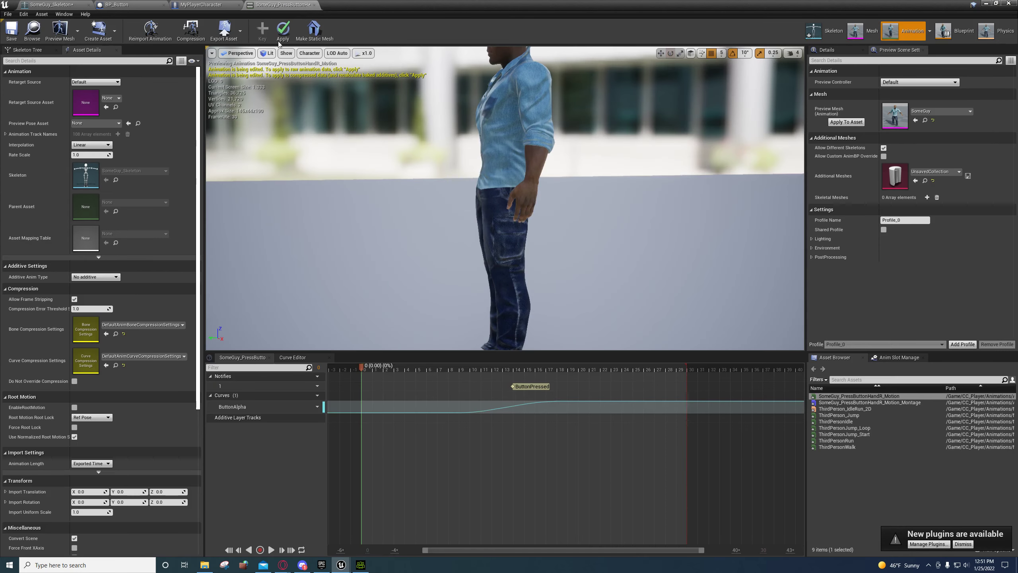
left_click(199, 5)
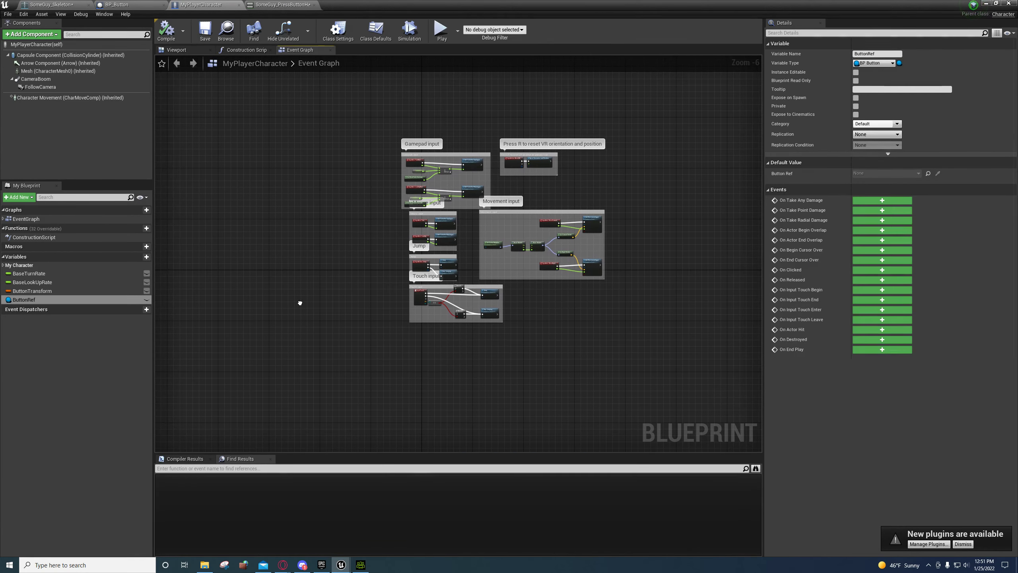
left_click(133, 5)
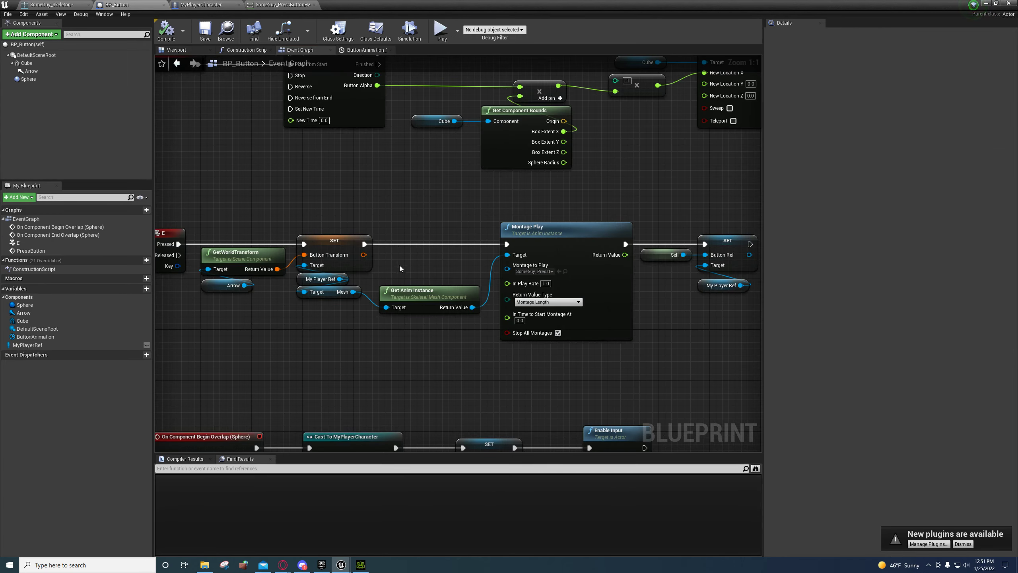
right_click_drag(551, 232, 400, 321)
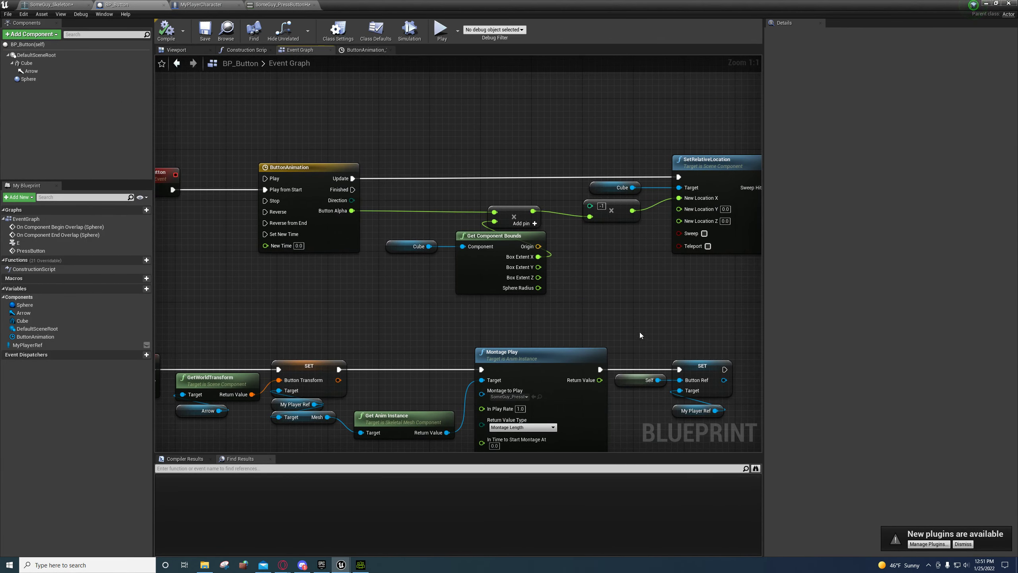
right_click_drag(695, 305, 588, 237)
right_click_drag(494, 253, 594, 126)
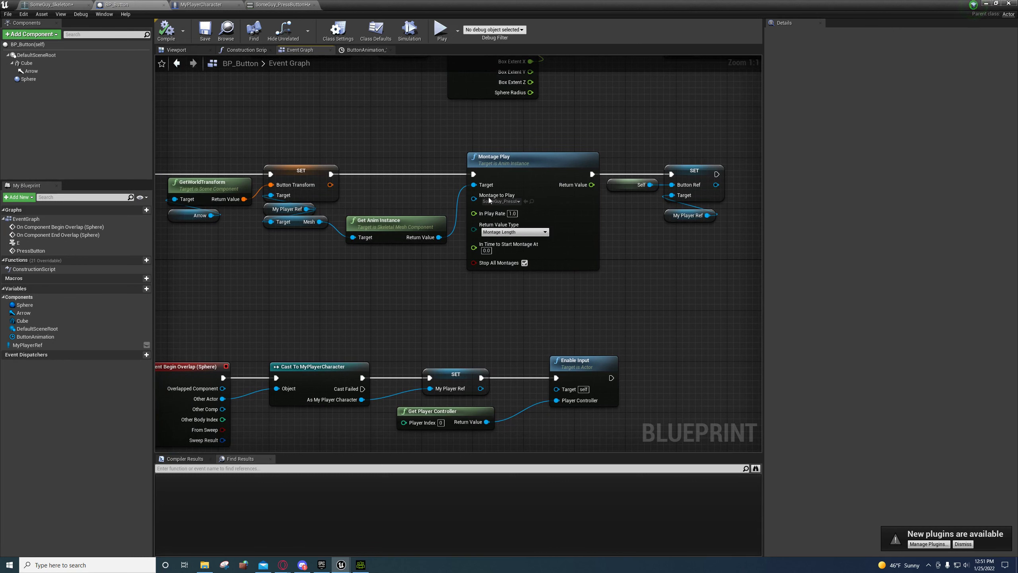
left_click(200, 4)
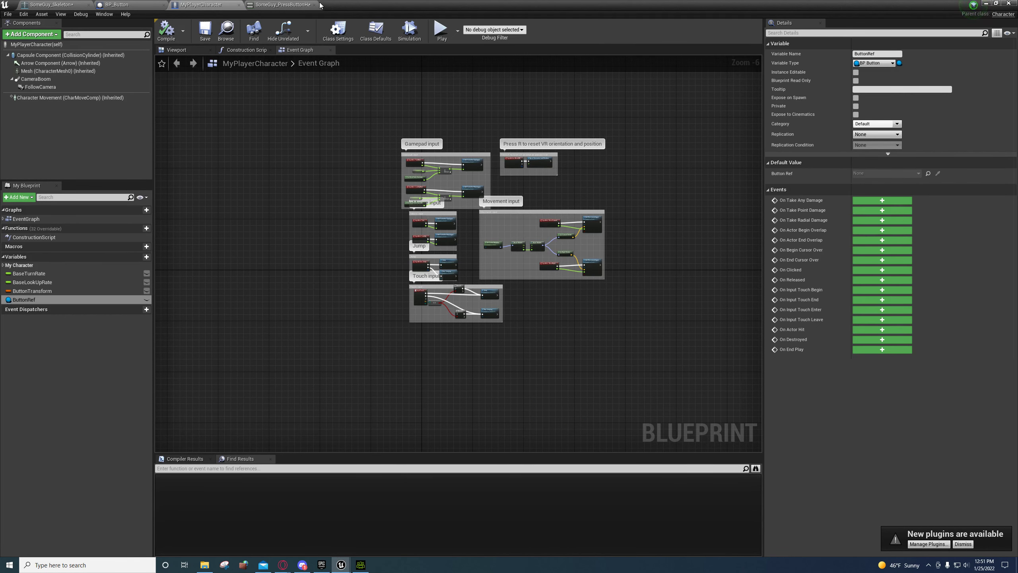
Step: Open the ThirdPerson_AnimBP animation blueprint from the CC_Player Animations folder in a maximized editor window
double_click(304, 10)
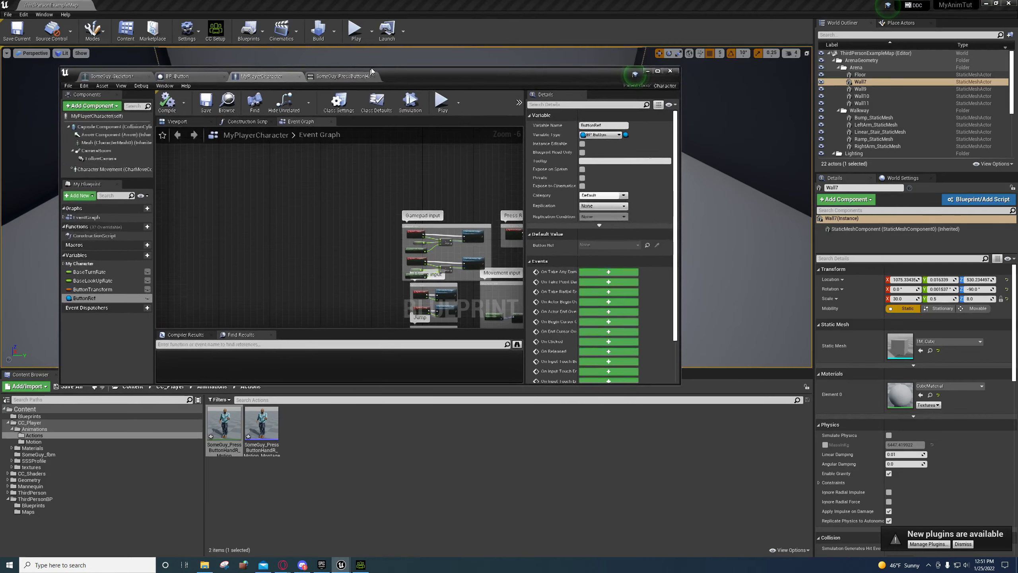
left_click(35, 429)
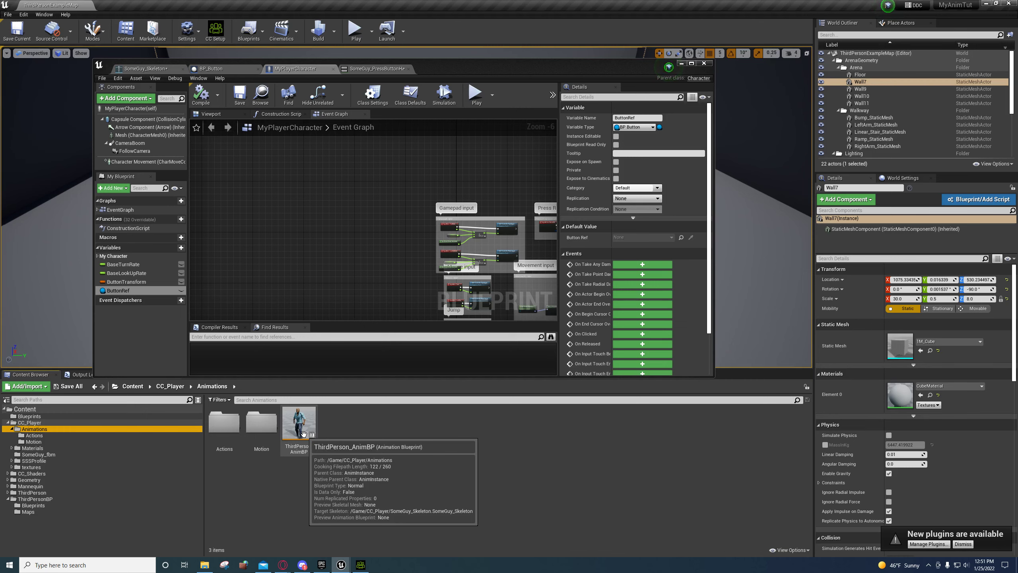
double_click(303, 433)
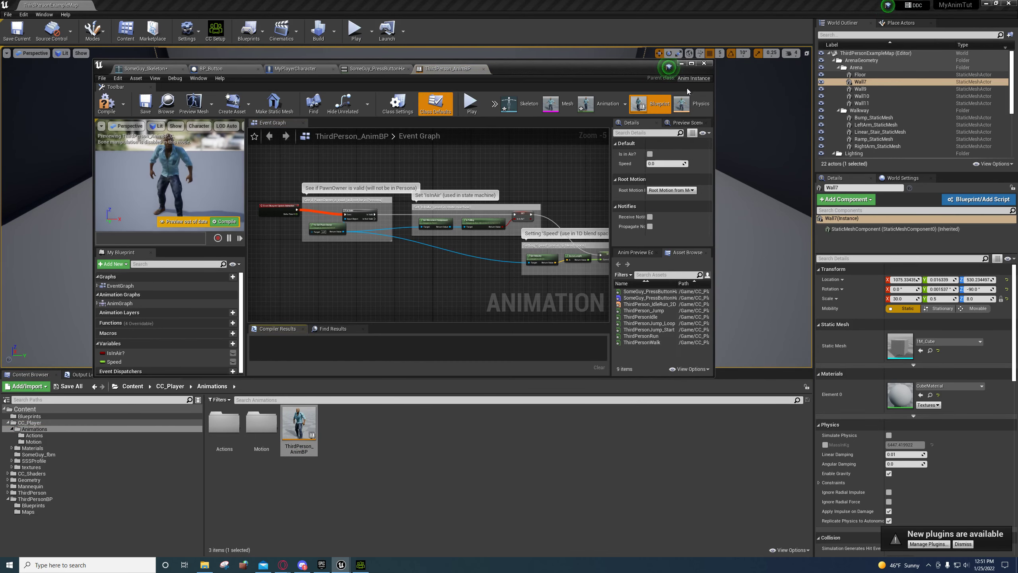
left_click(693, 64)
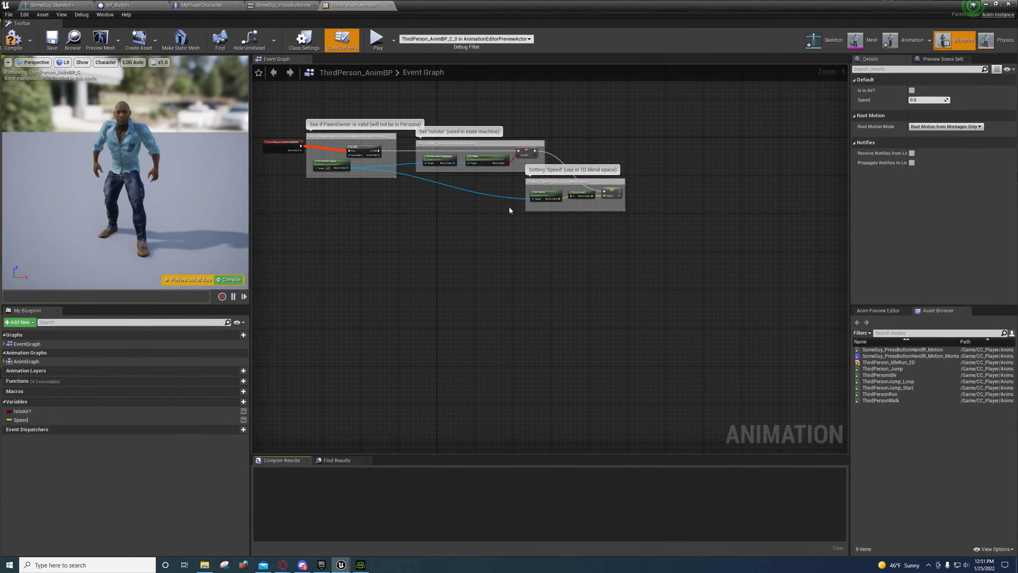
Step: Add the AnimNotify_ButtonPressed event to the Event Graph below the existing update animation nodes
right_click(419, 261)
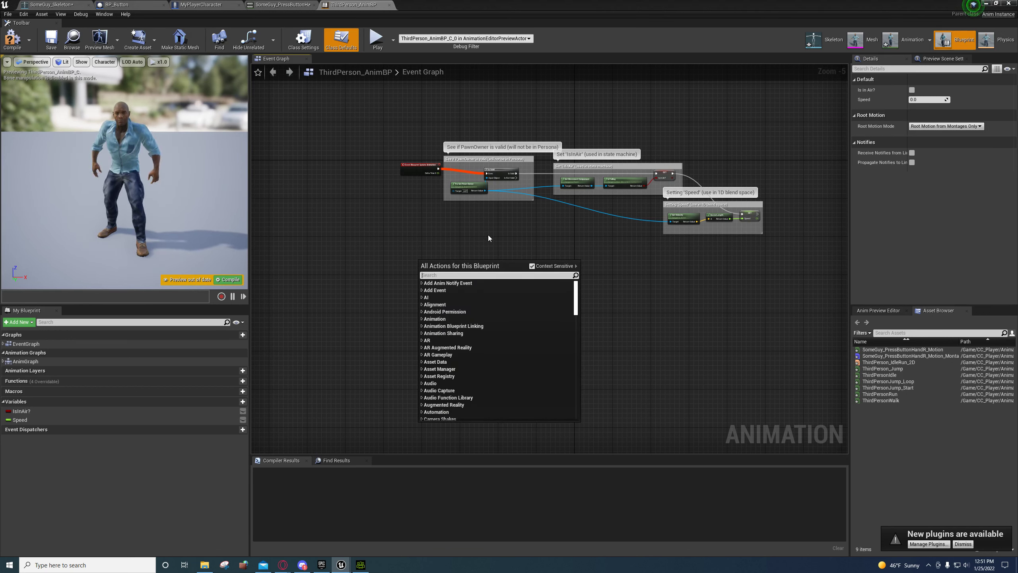
type("button")
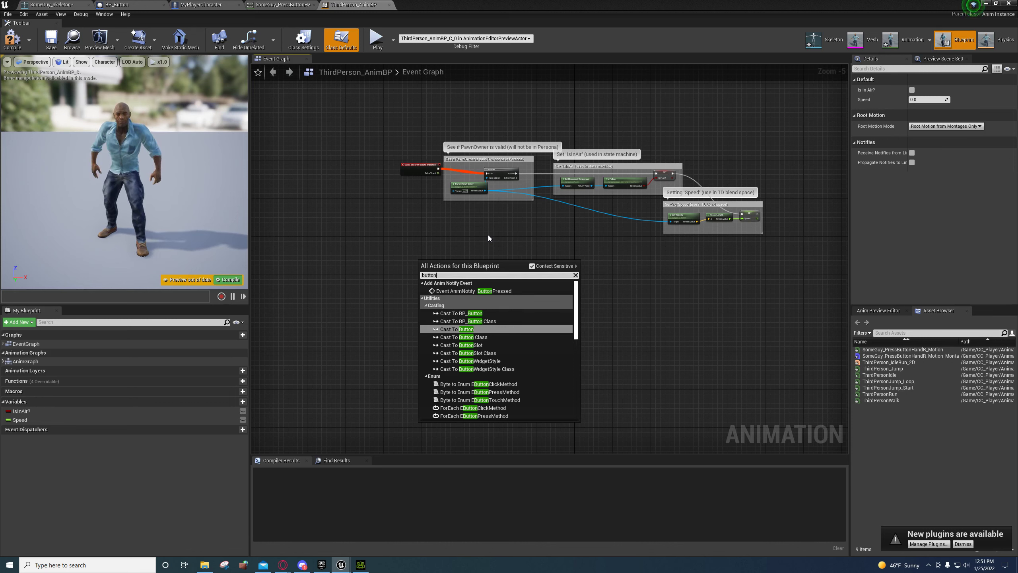
type("press")
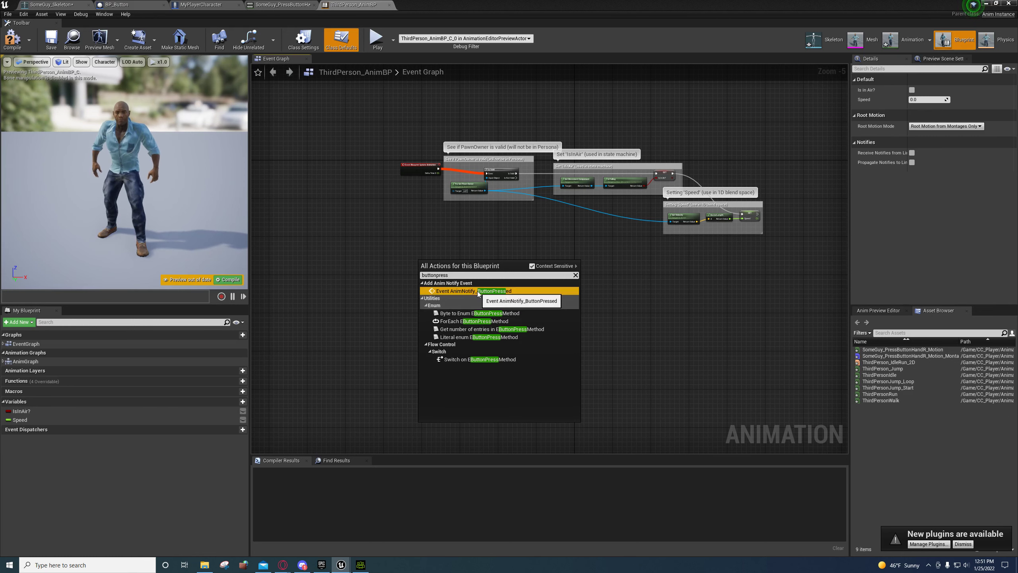
left_click(478, 291)
left_click_drag(434, 265, 410, 261)
scroll(409, 259, "up", 5)
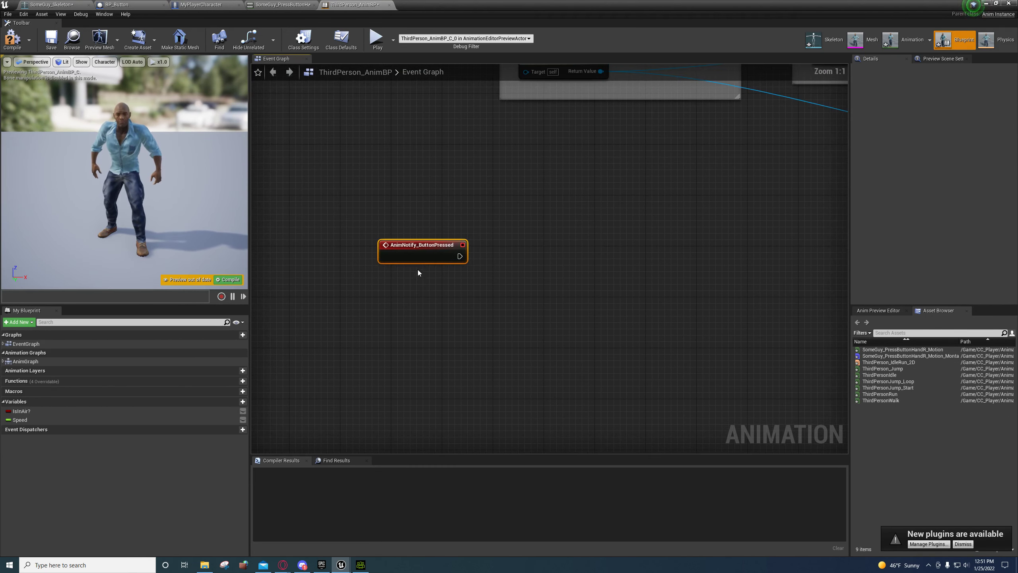
Step: Add an Event Blueprint Initialize Animation node above the Event Blueprint Update Animation chain
right_click_drag(482, 257, 342, 295)
right_click(342, 295)
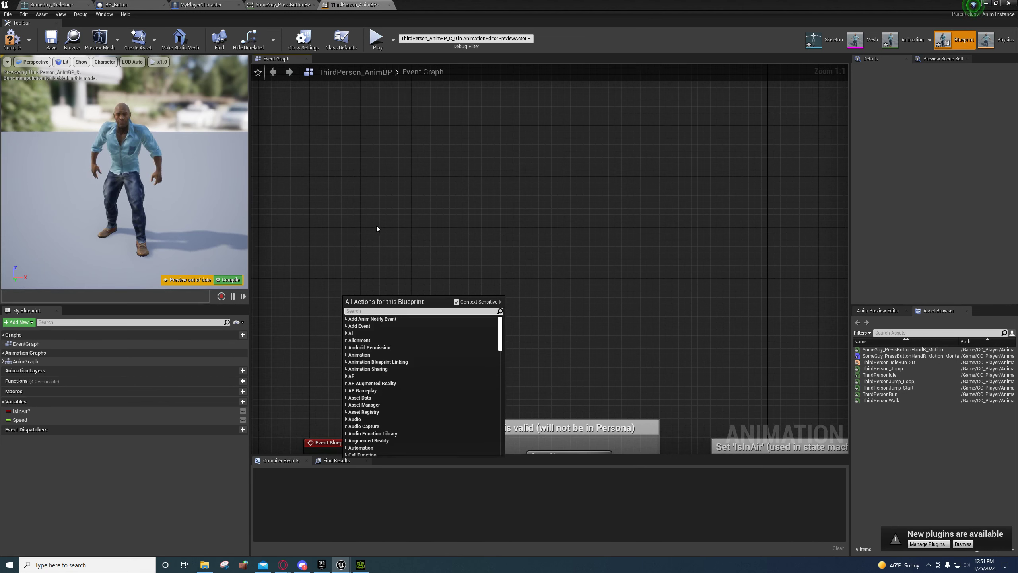
type("anim")
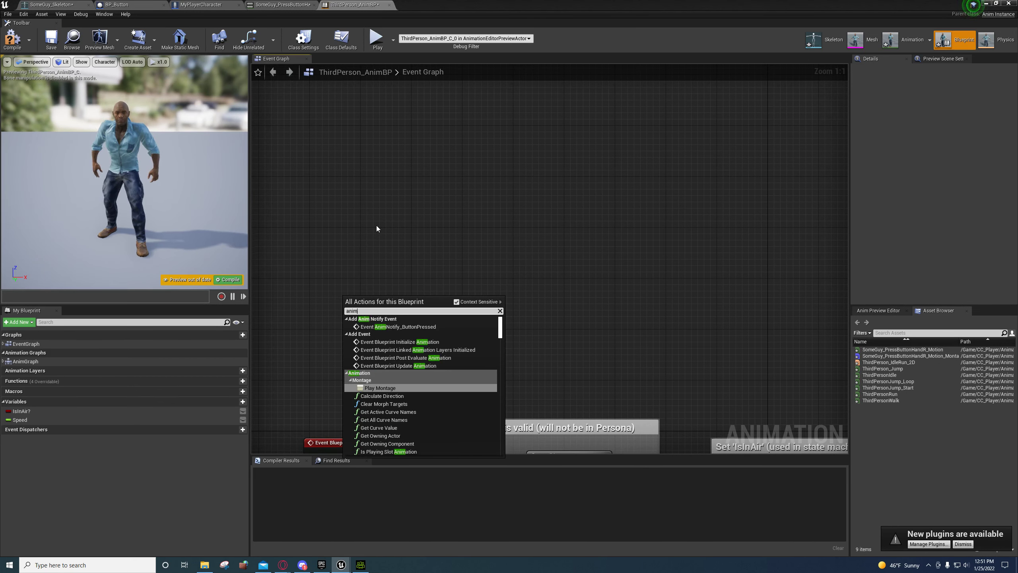
type(" initi")
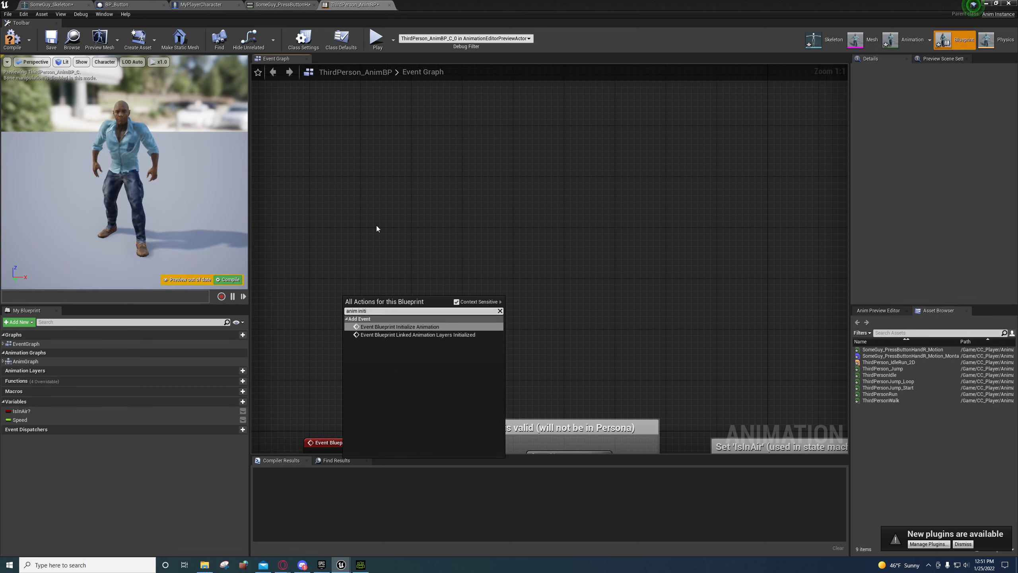
left_click(399, 327)
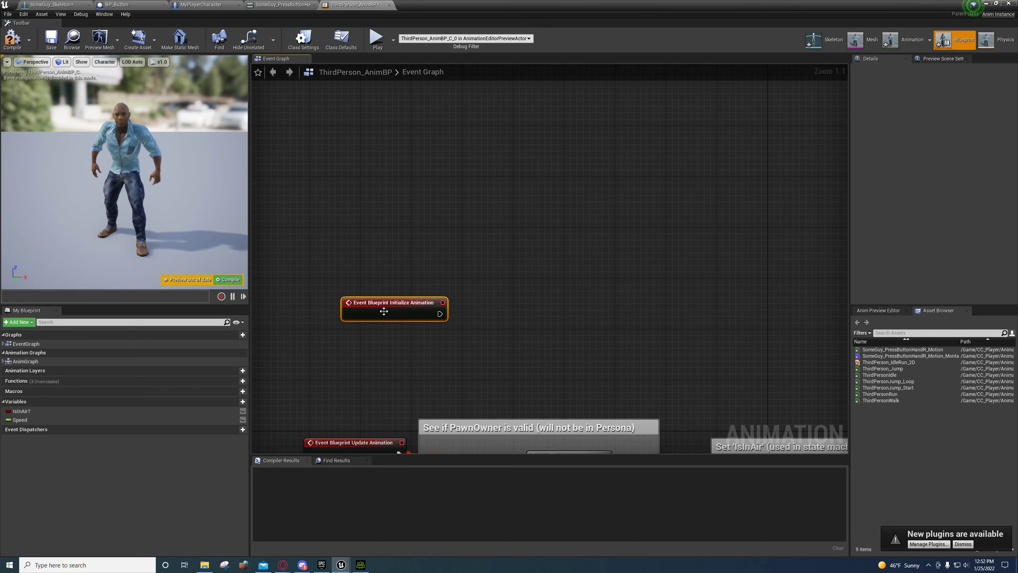
left_click_drag(381, 308, 349, 288)
right_click_drag(374, 340, 364, 279)
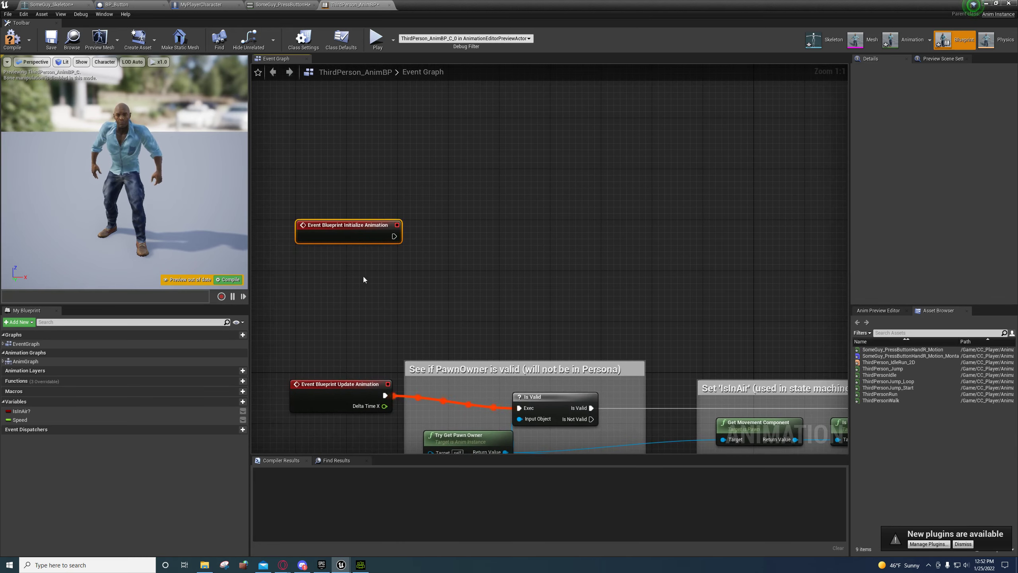
right_click(354, 167)
type("begin")
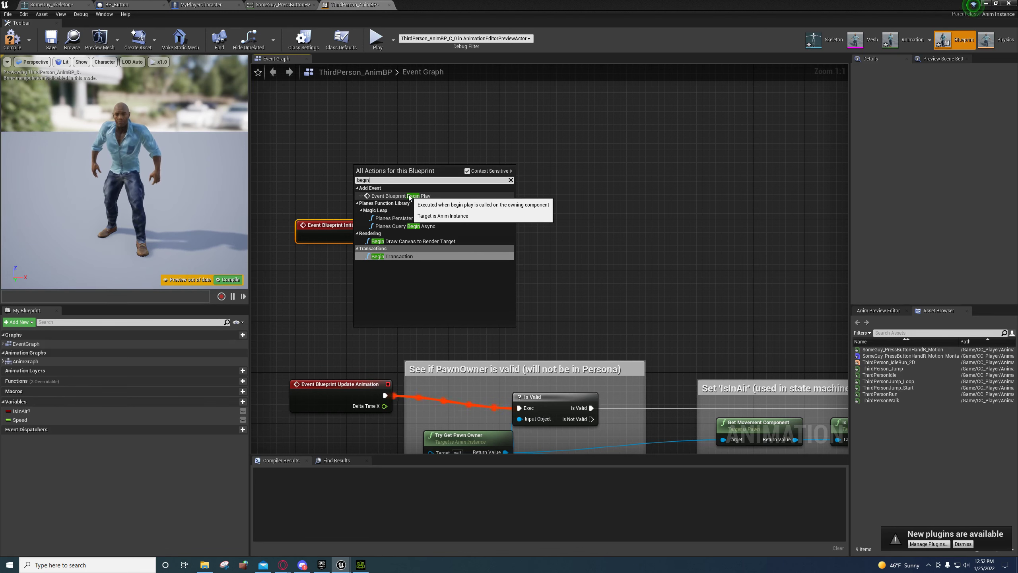
right_click_drag(598, 289, 541, 191)
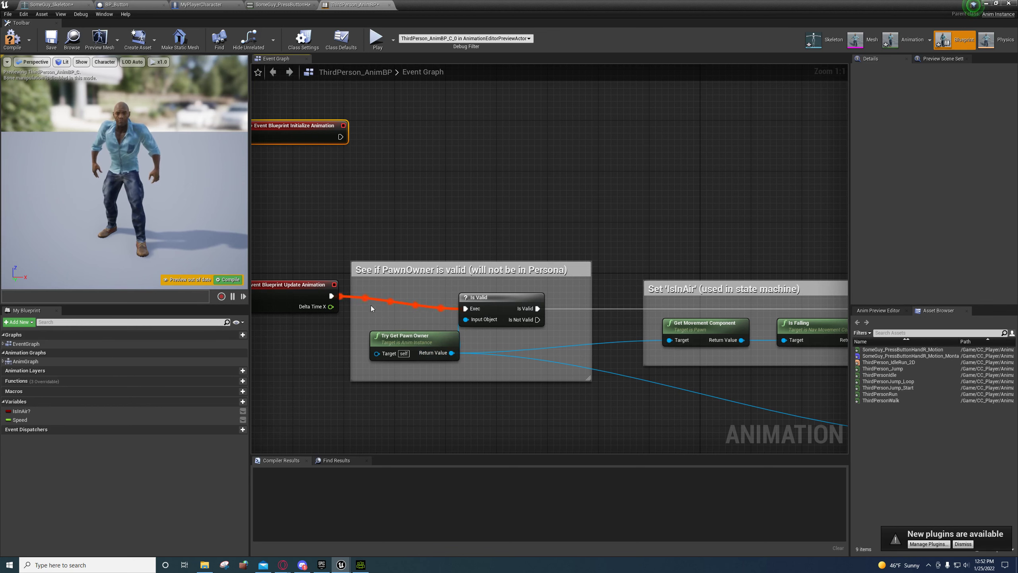
Step: Copy Try Get Pawn Owner beneath Event Blueprint Initialize Animation and cast its return value to MyPlayerCharacter, executed by that event
right_click_drag(366, 199, 367, 252)
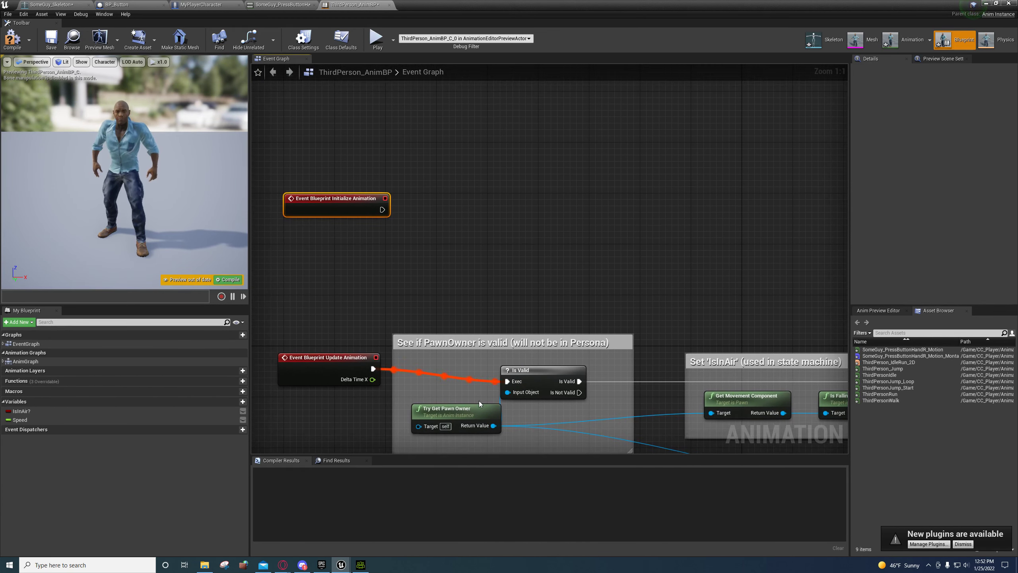
left_click(457, 415)
key("ctrl+v")
left_click_drag(351, 238, 434, 217)
type("cast to")
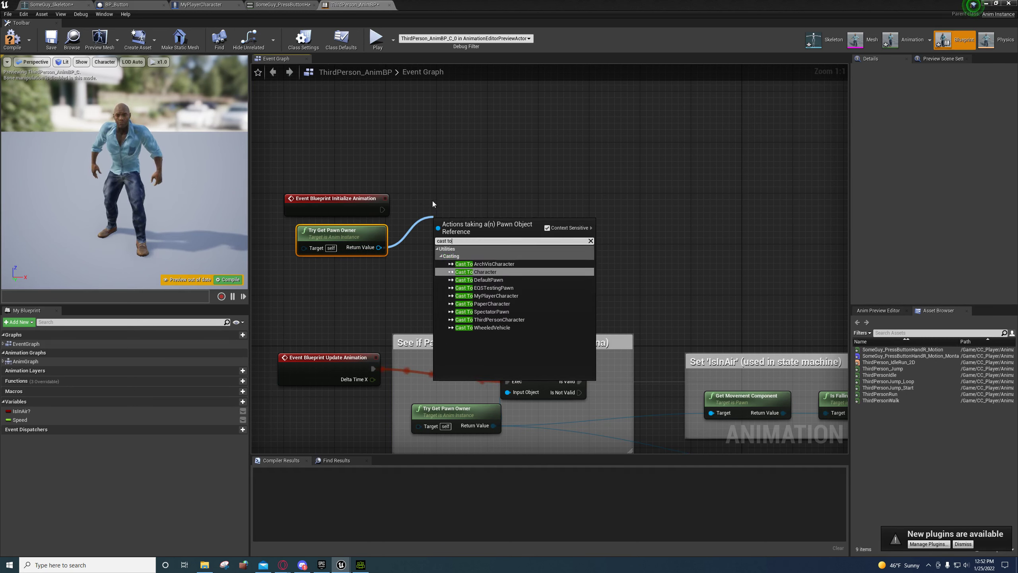
left_click(500, 295)
left_click_drag(475, 237, 465, 206)
left_click_drag(383, 211, 438, 210)
Step: Promote the cast's As My Player Character output to a variable named MyPlayRef
right_click_drag(438, 209, 300, 236)
right_click(382, 258)
left_click(411, 267)
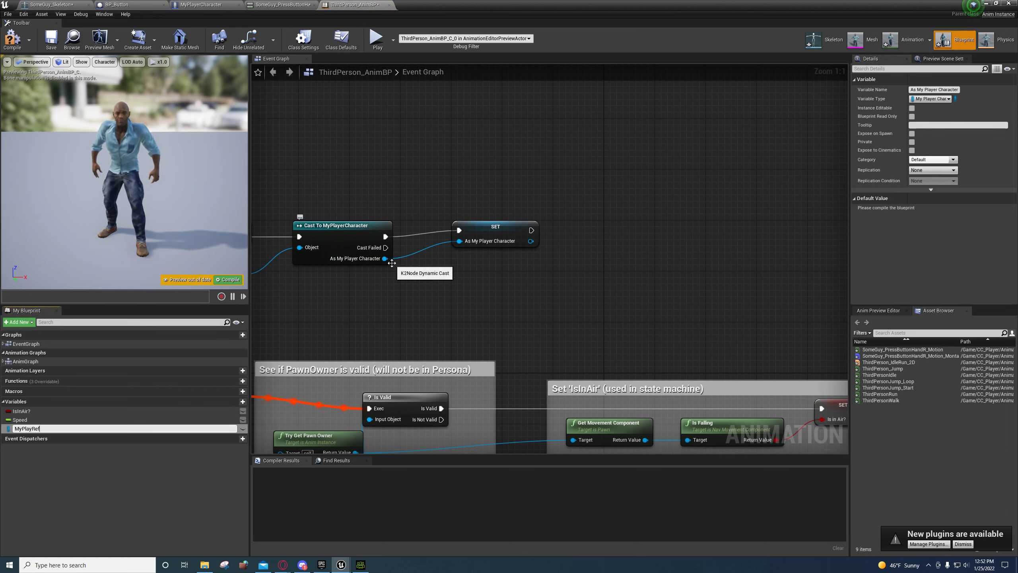
key("Return")
left_click(472, 232)
Step: Replace the Try Get Pawn Owner node feeding the Is Valid check with a getter for MyPlayRef
right_click_drag(352, 442, 500, 305)
left_click(500, 305)
right_click_drag(507, 372, 452, 338)
key("Delete")
left_click_drag(25, 429, 462, 252)
left_click(415, 277)
Step: Connect My Play Ref getters to the targets of Get Movement Component and Get Velocity, placing each getter beneath its node
right_click_drag(497, 348, 343, 309)
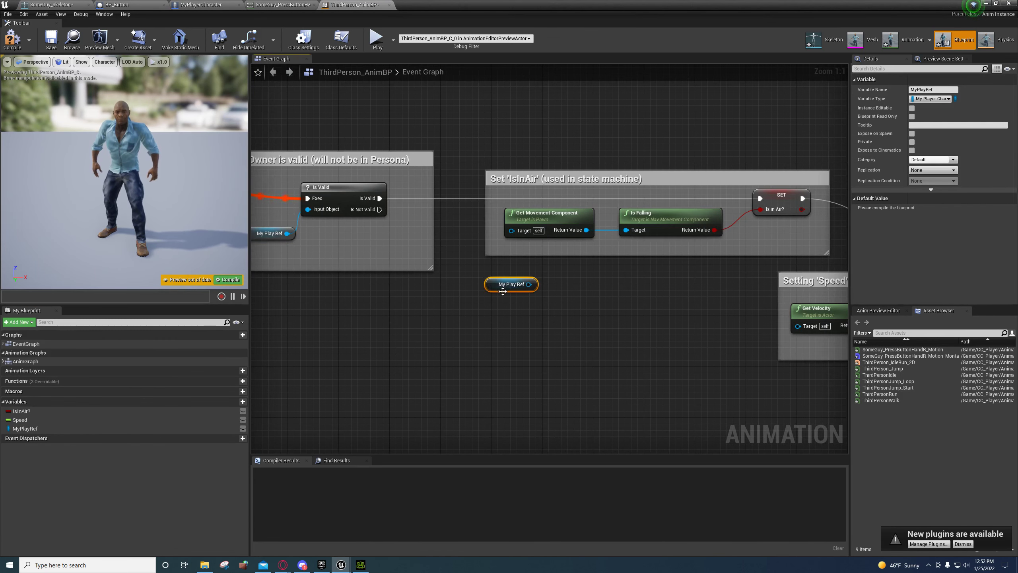
left_click_drag(528, 285, 512, 231)
left_click_drag(494, 287, 514, 249)
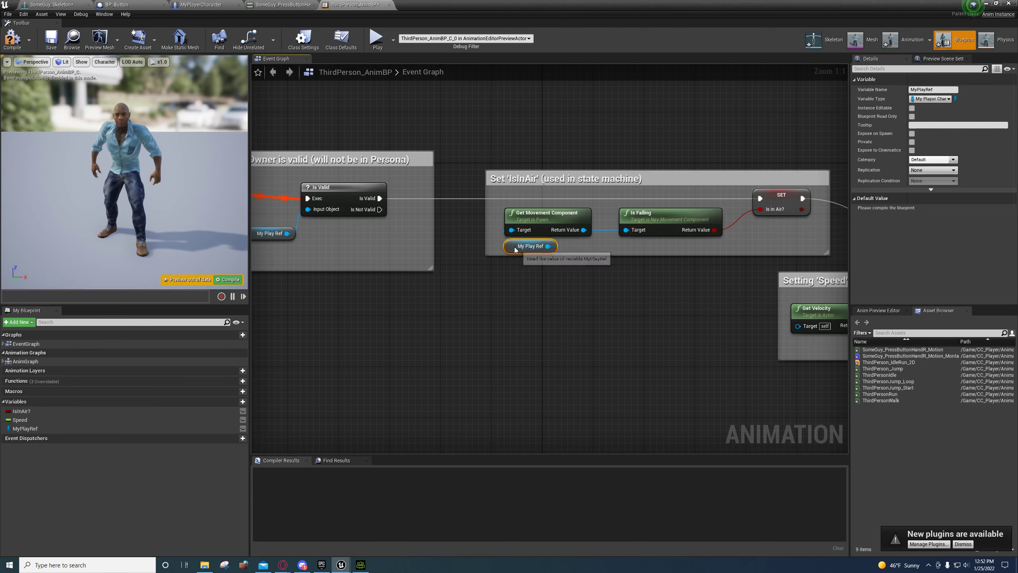
right_click_drag(646, 337, 391, 306)
left_click_drag(428, 300, 437, 277)
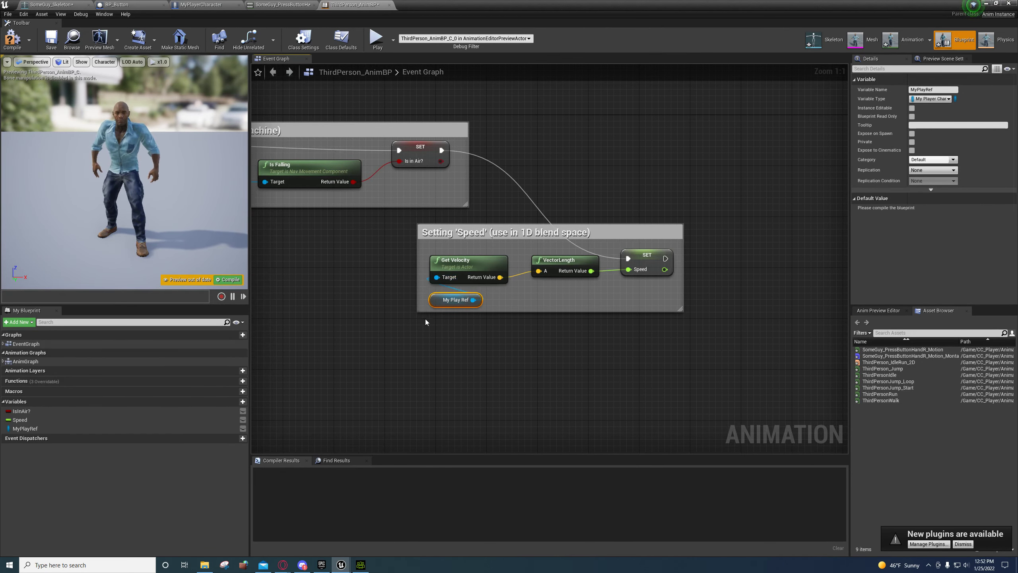
Step: Review the initialize chain that sets MyPlayRef and the update chain nodes that use it
right_click_drag(425, 319, 584, 292)
right_click_drag(319, 302, 724, 277)
right_click_drag(495, 348, 374, 445)
left_click(403, 250)
right_click_drag(373, 316, 408, 406)
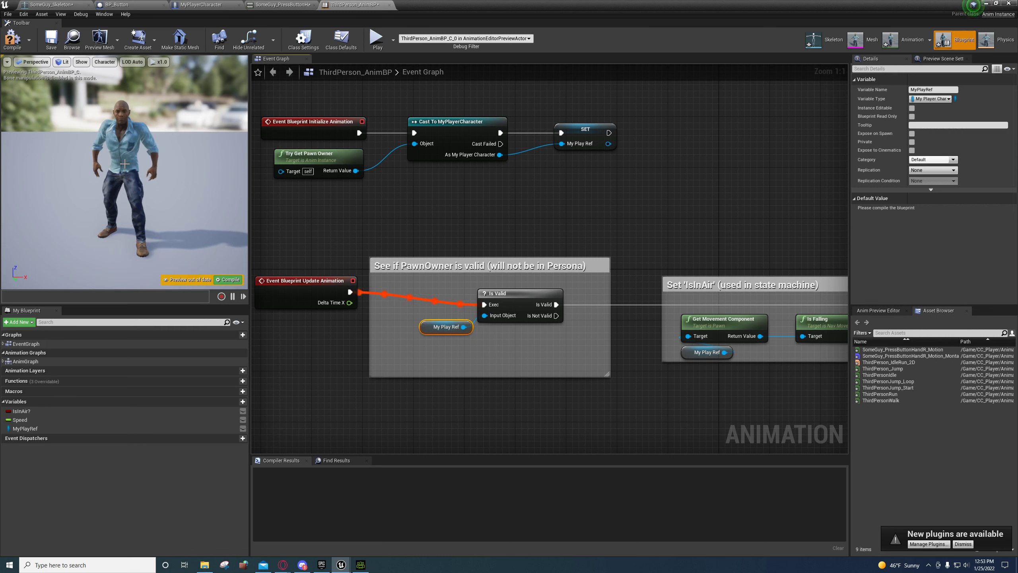
right_click_drag(300, 234, 400, 227)
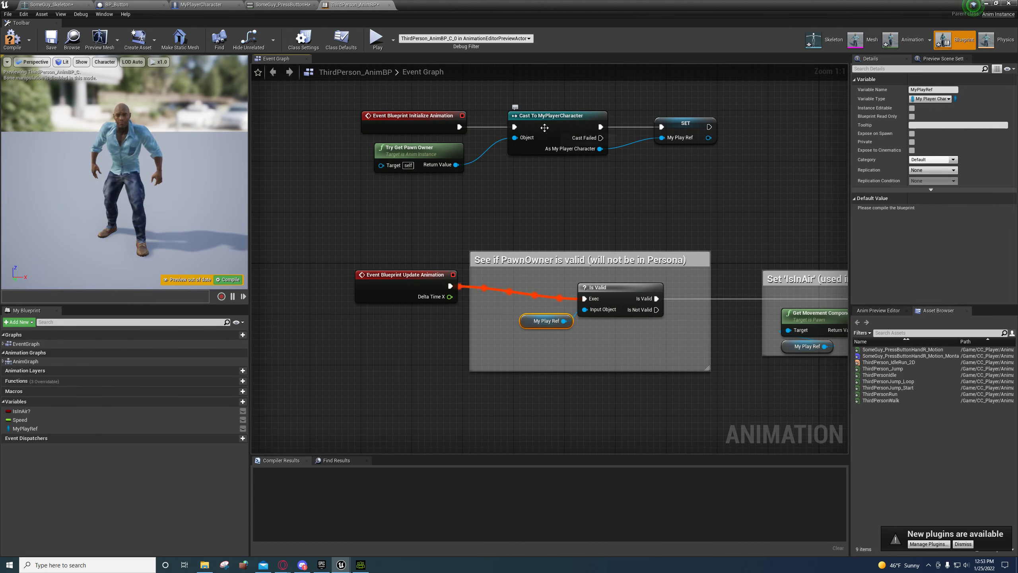
right_click_drag(540, 219, 303, 184)
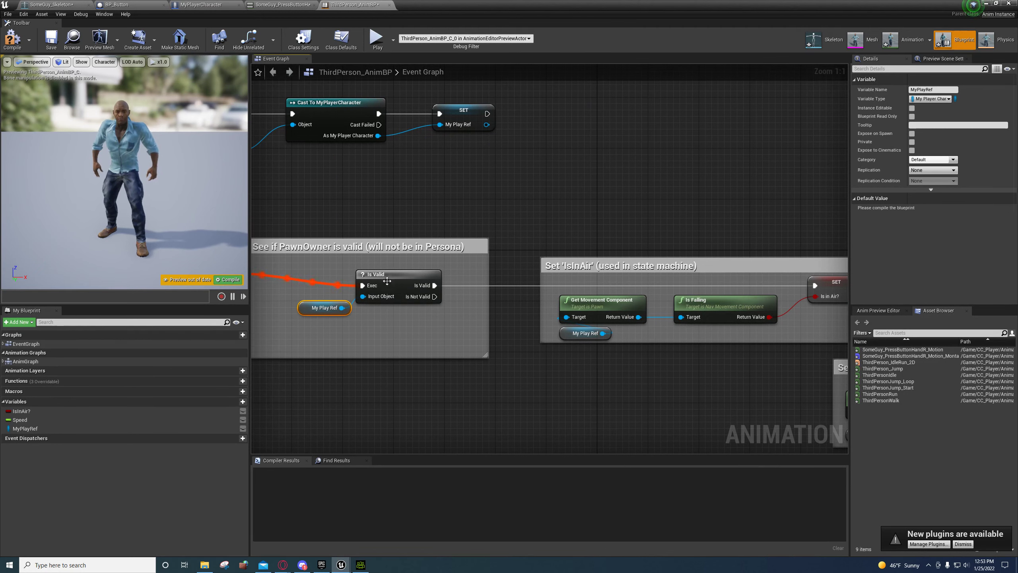
right_click_drag(454, 357, 549, 252)
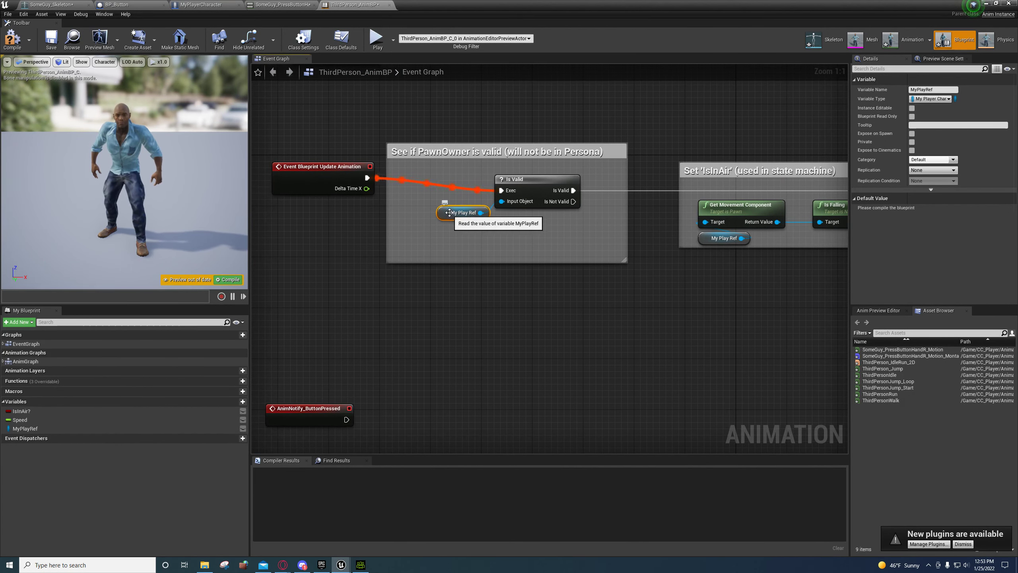
right_click_drag(471, 257, 449, 243)
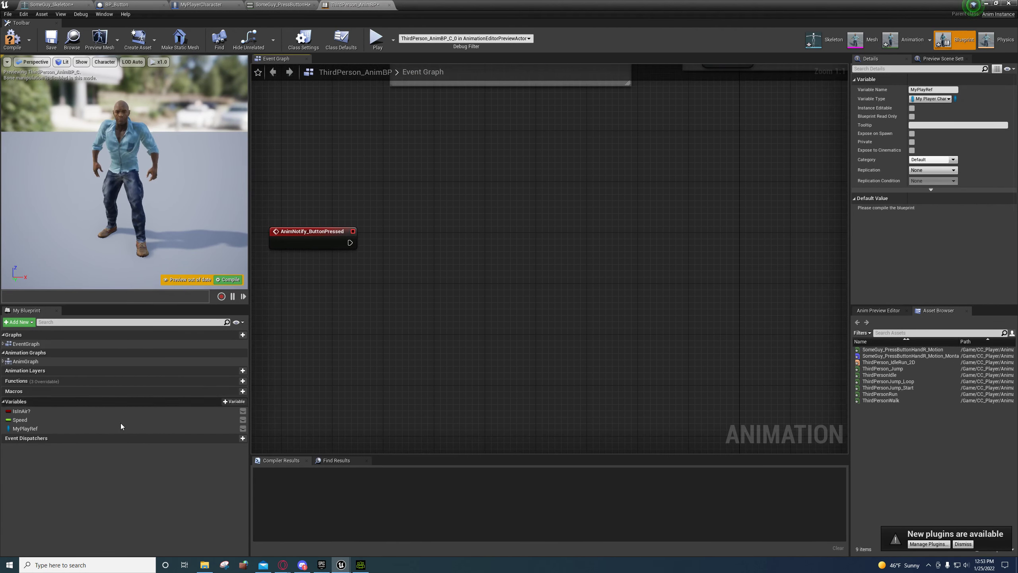
Step: Place a MyPlayRef getter beneath AnimNotify_ButtonPressed and get the Button Ref variable from it
left_click_drag(30, 429, 406, 270)
left_click(331, 284)
type("get b")
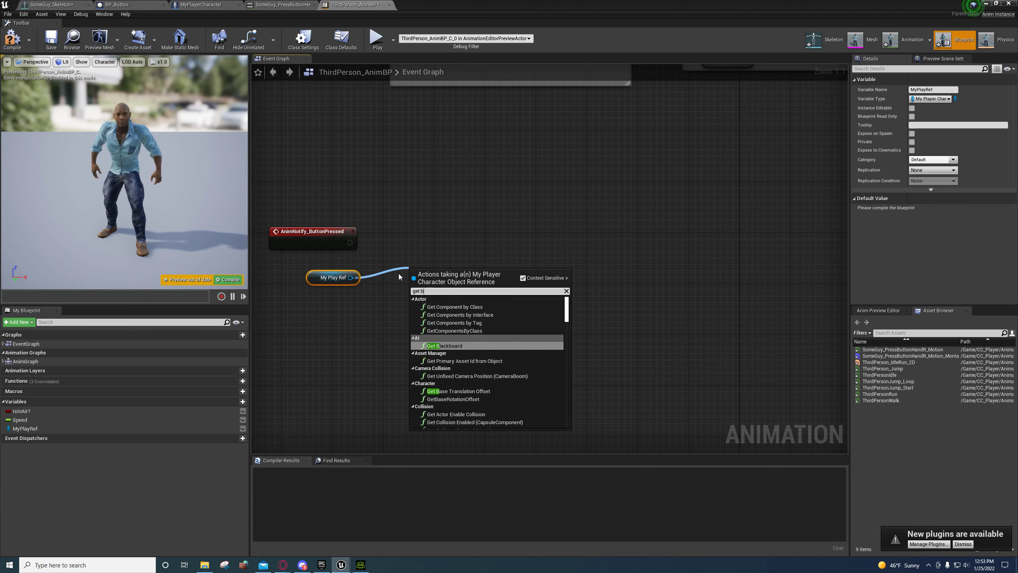
type("utto")
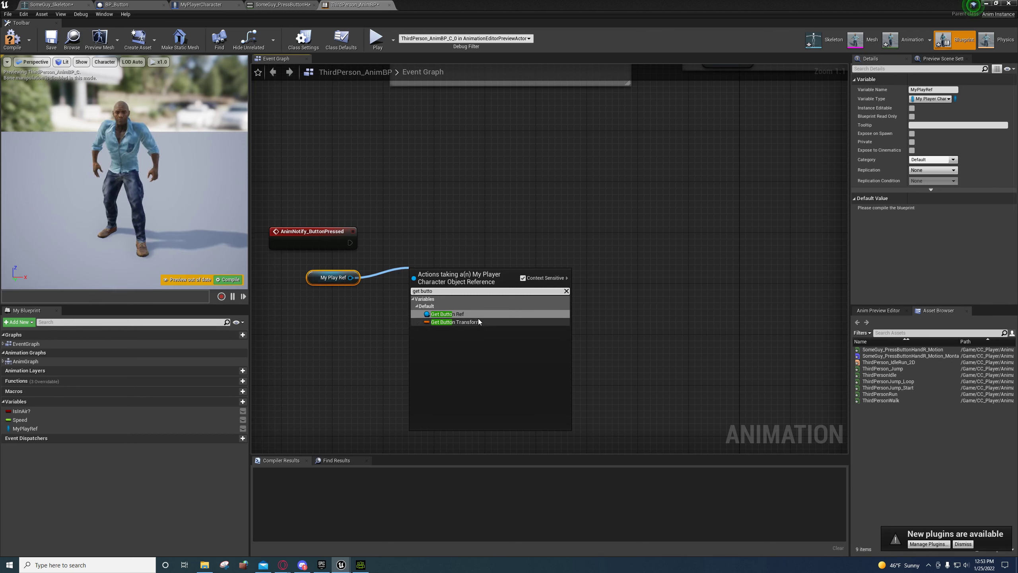
left_click(456, 315)
left_click_drag(448, 282, 346, 269)
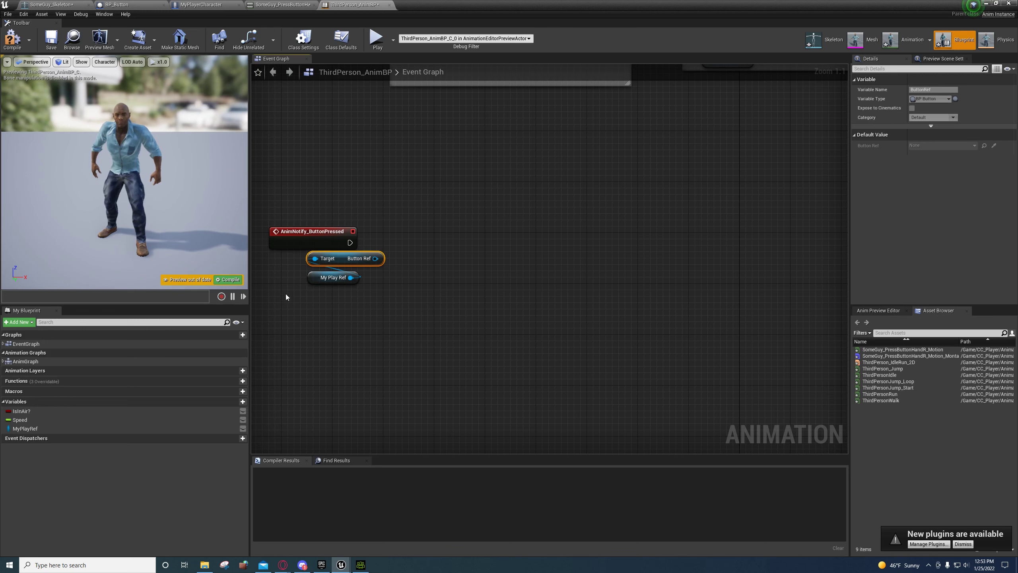
left_click_drag(387, 257, 319, 275)
right_click_drag(423, 204, 427, 408)
right_click_drag(433, 348, 417, 454)
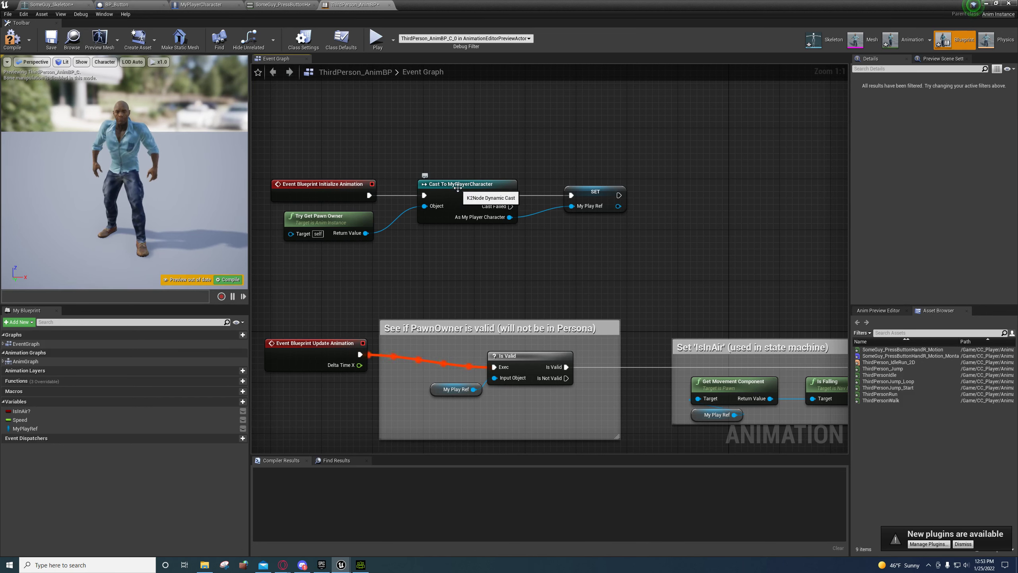
right_click_drag(450, 289, 497, 236)
right_click_drag(387, 281, 375, 297)
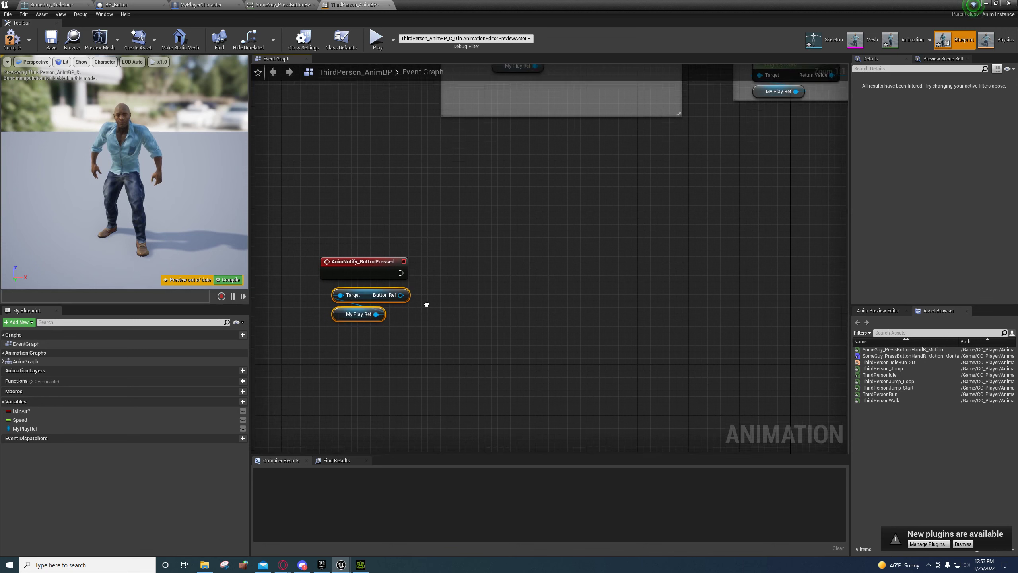
left_click_drag(401, 294, 470, 276)
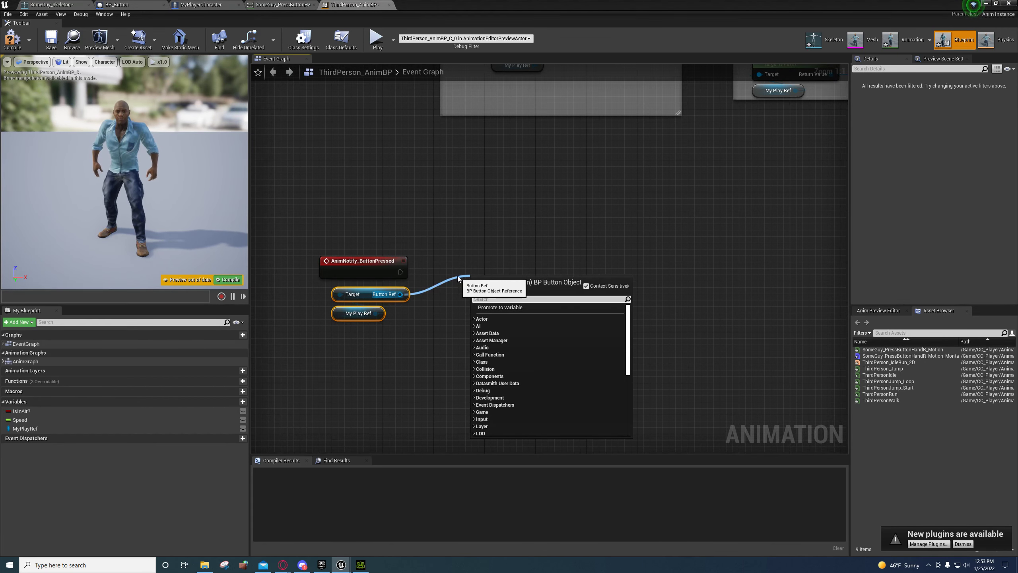
type("button")
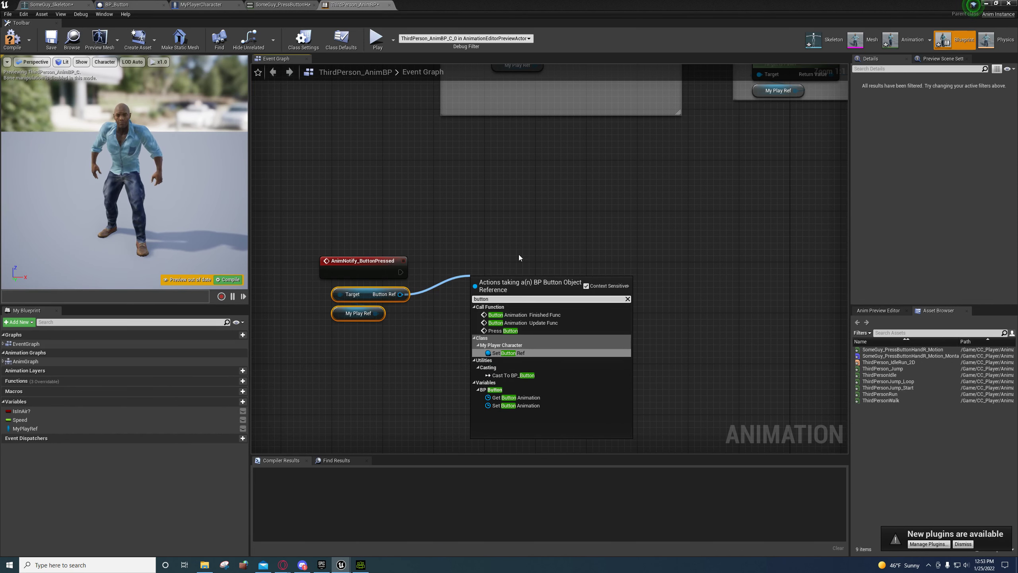
right_click_drag(497, 237, 523, 189)
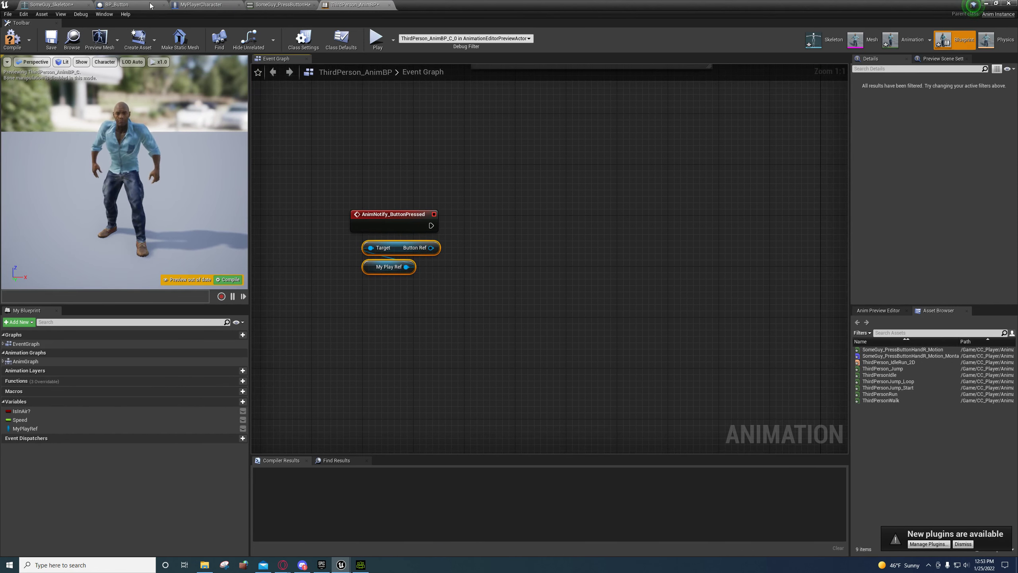
Step: Examine the PressButton custom event and its ButtonAnimation timeline in BP_Button
left_click(116, 5)
right_click_drag(265, 346, 368, 322)
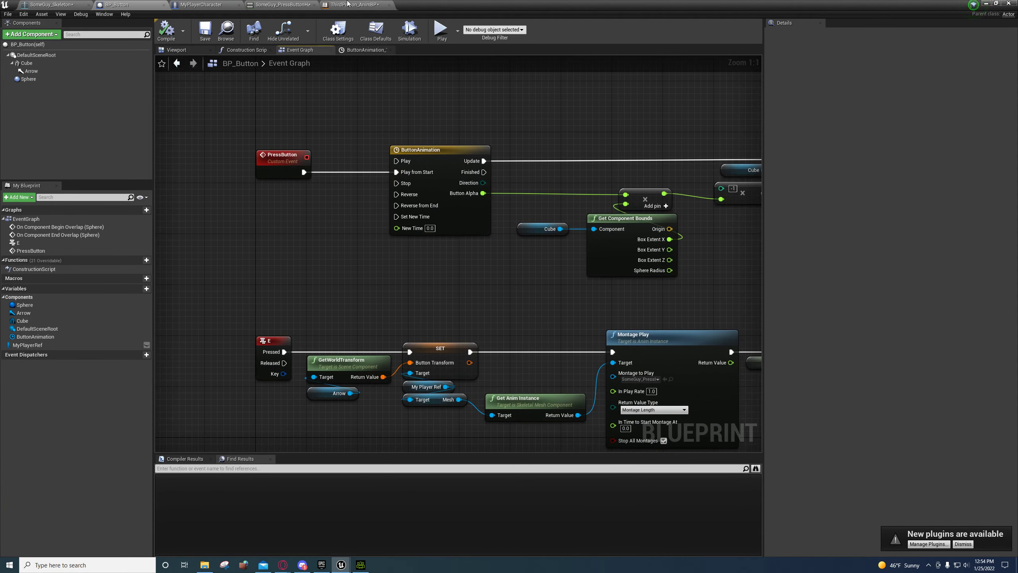
Step: Add a Press Button call from the Button Ref output in ThirdPerson_AnimBP and connect AnimNotify_ButtonPressed's execution to it
left_click(352, 5)
left_click(278, 5)
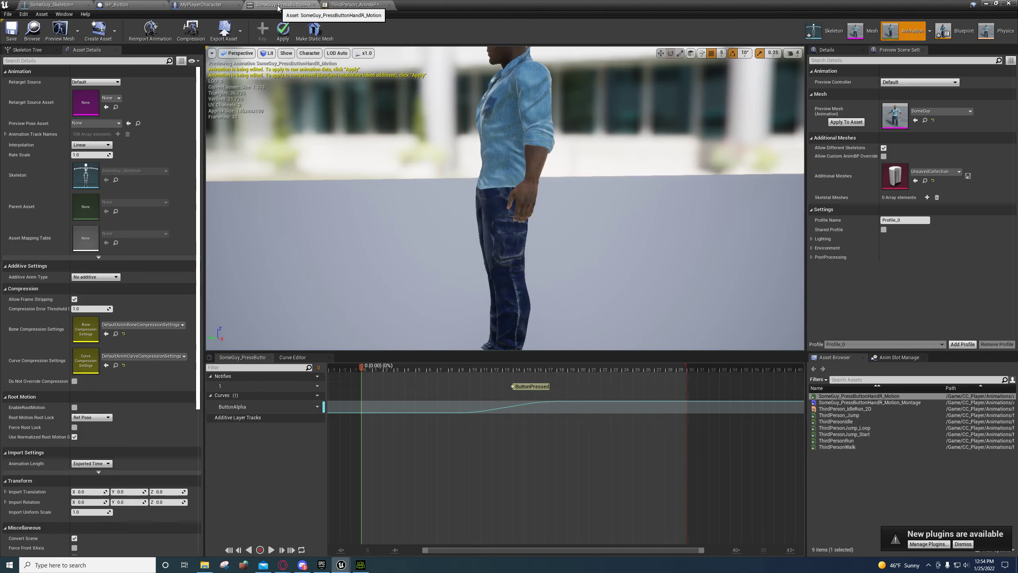
left_click(353, 5)
left_click_drag(431, 247, 471, 238)
type("press")
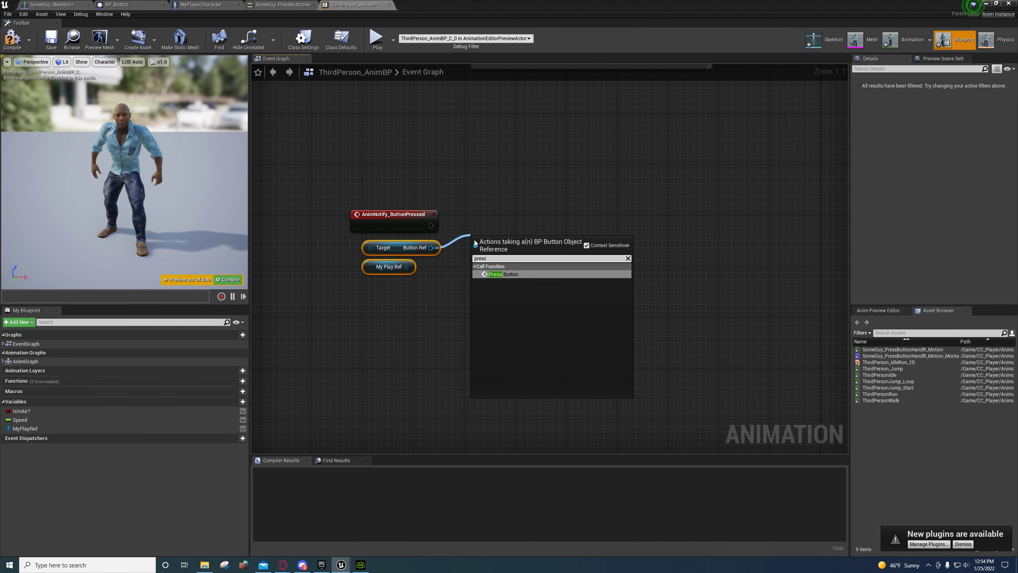
key("Return")
left_click_drag(494, 221, 493, 209)
left_click_drag(431, 225, 478, 225)
right_click_drag(473, 237, 412, 355)
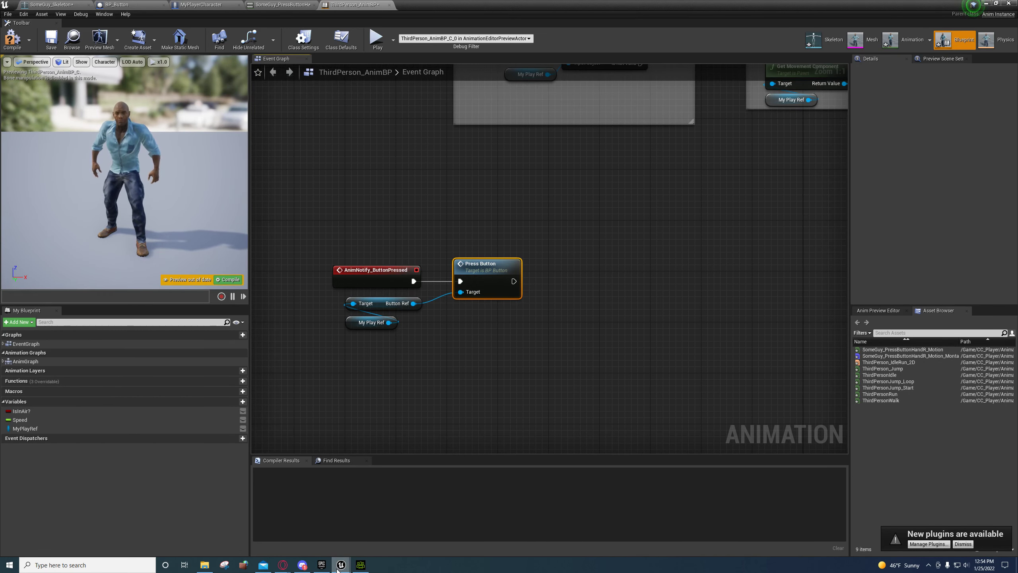
right_click_drag(452, 342, 436, 282)
Step: Examine the AnimNotify_PushButton and AnimNotify_PullLever events in the other project's Asian_AnimBP event graph, and return to ThirdPerson_AnimBP
mouse_move(341, 564)
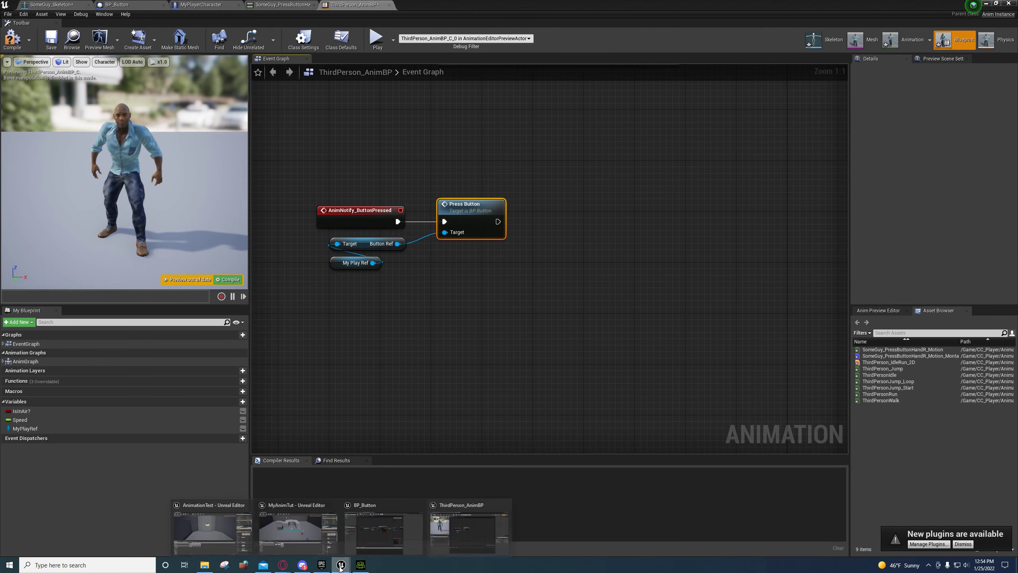
left_click(369, 534)
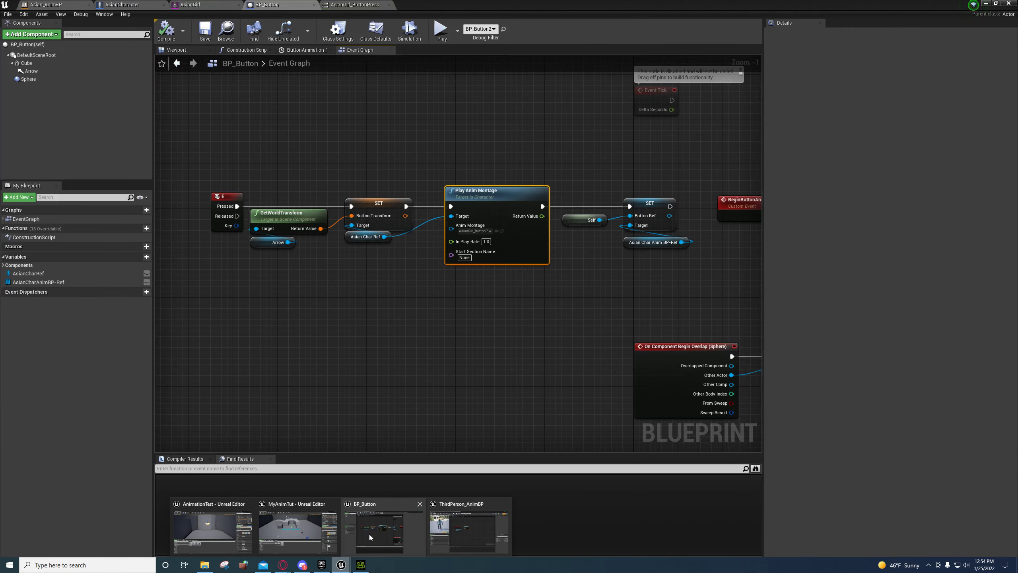
left_click(324, 5)
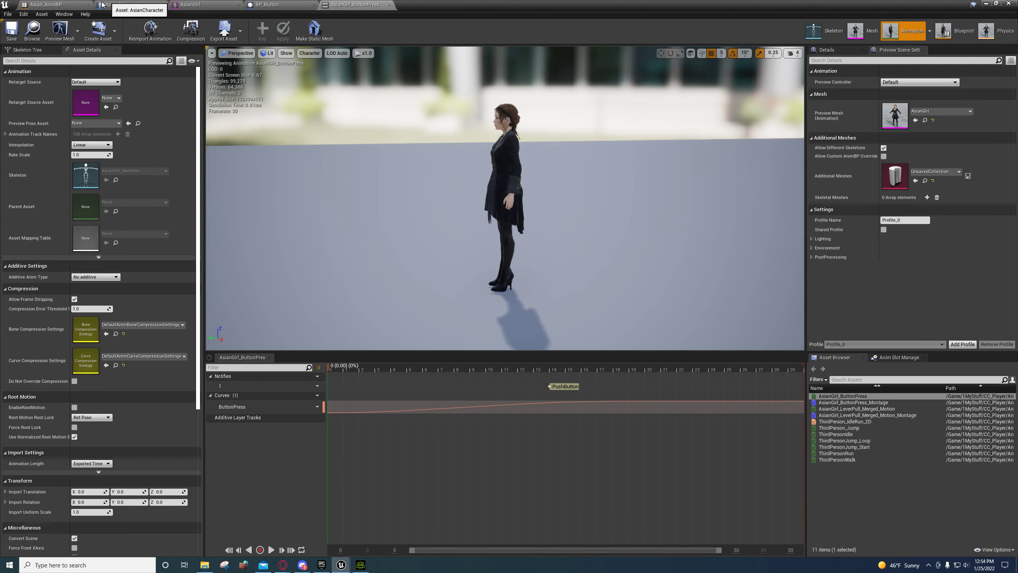
left_click(52, 5)
right_click_drag(585, 341, 507, 311)
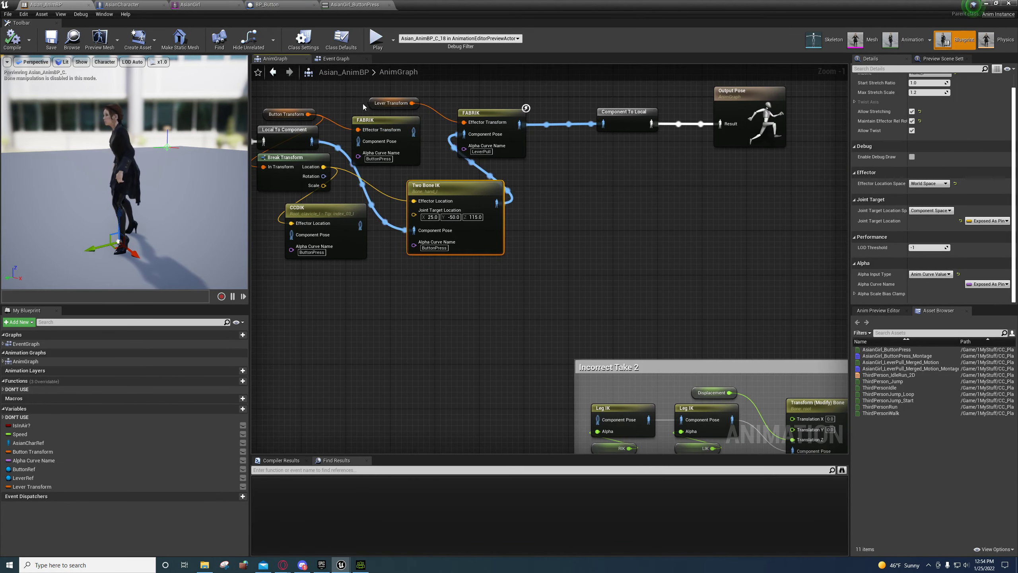
left_click(336, 59)
right_click_drag(437, 339, 636, 267)
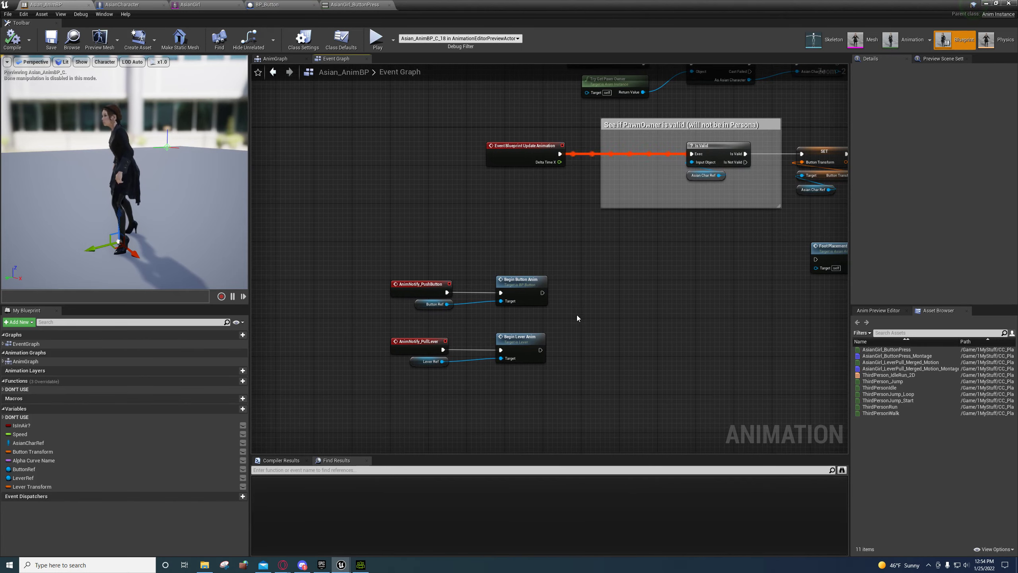
scroll(566, 318, "up", 1)
right_click_drag(589, 197, 549, 236)
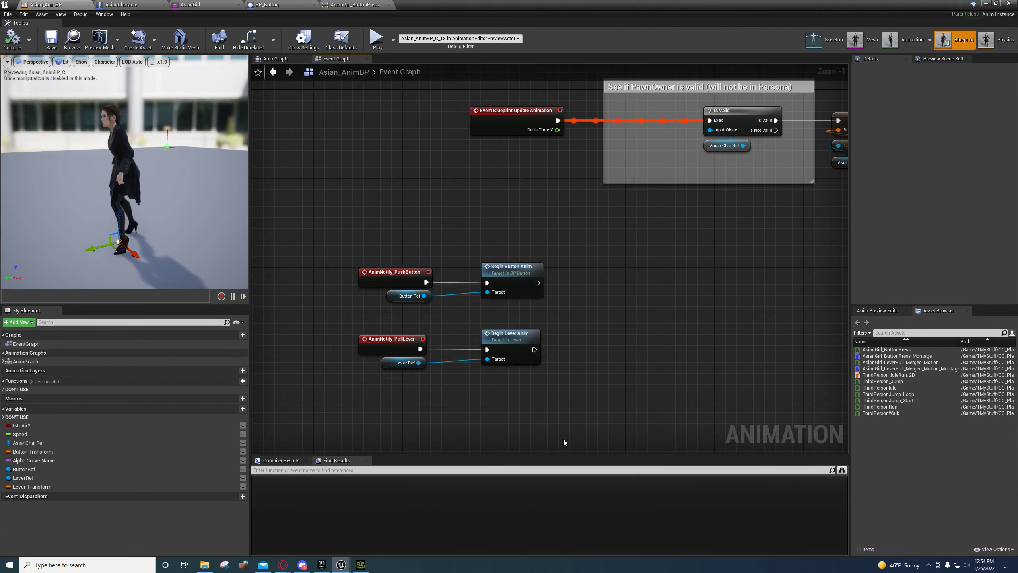
right_click_drag(620, 288, 714, 229)
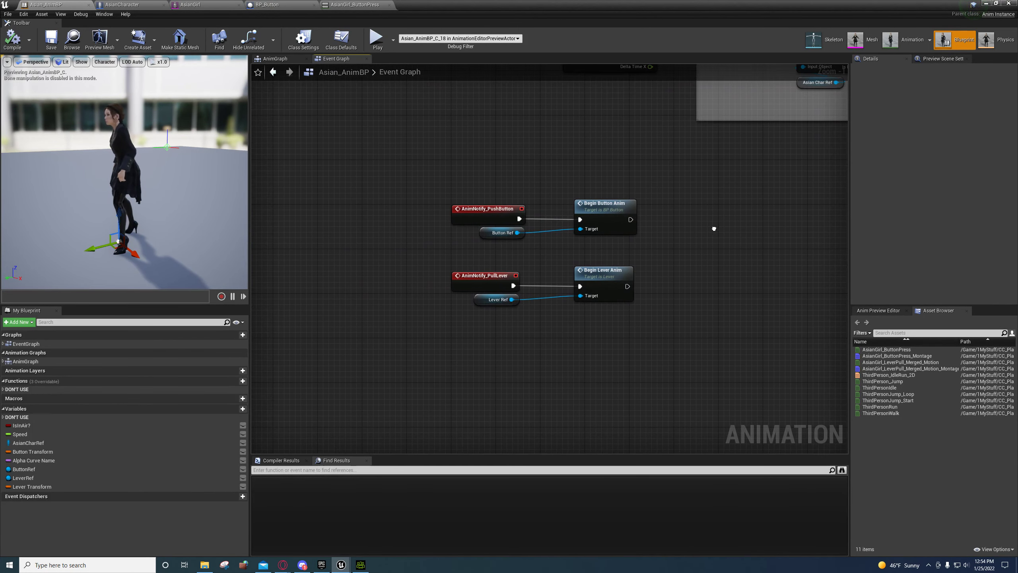
mouse_move(341, 568)
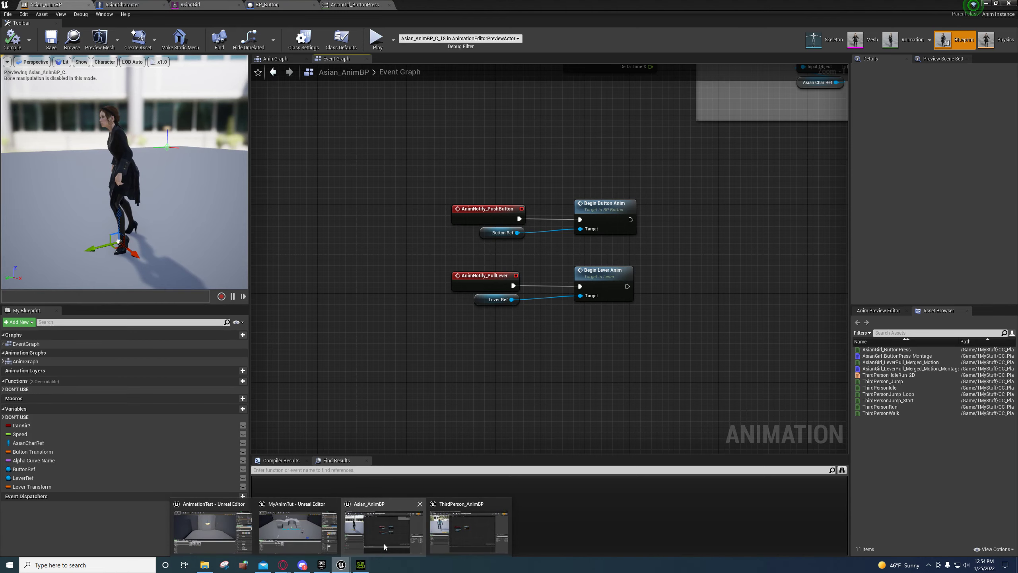
left_click(468, 535)
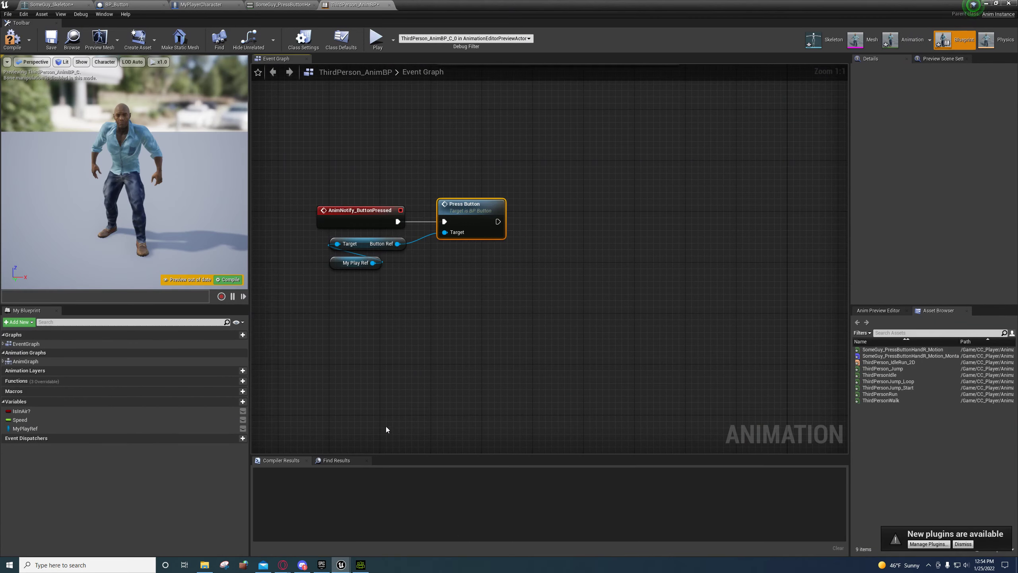
right_click_drag(374, 189, 453, 198)
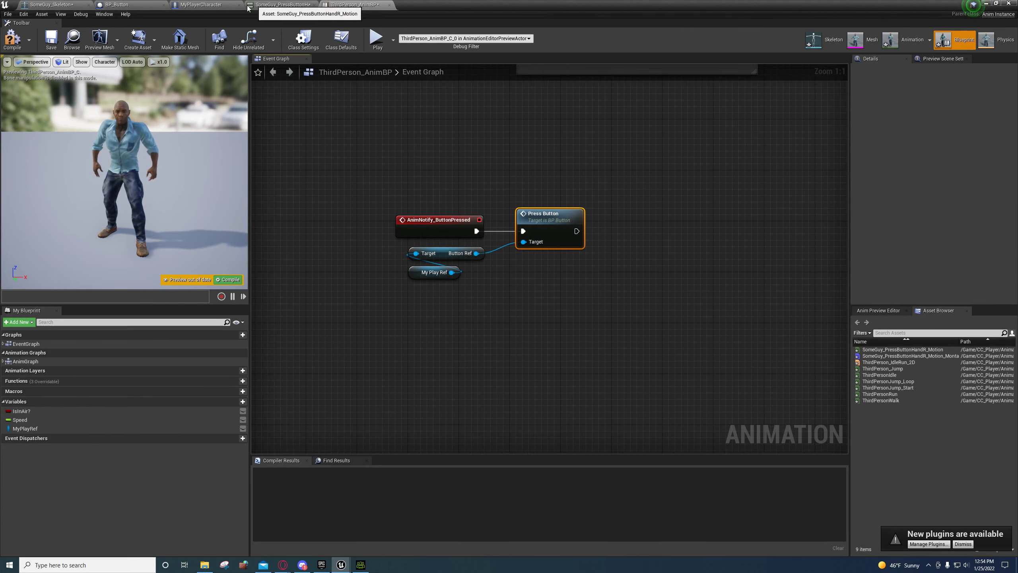
Step: Try branching a Get Anim Instance node from My Player Ref beside the Button Ref setter in BP_Button
left_click(112, 4)
right_click_drag(378, 271, 341, 139)
right_click_drag(306, 302, 22, 291)
right_click_drag(631, 333, 461, 344)
left_click_drag(352, 271, 423, 271)
type("get anim")
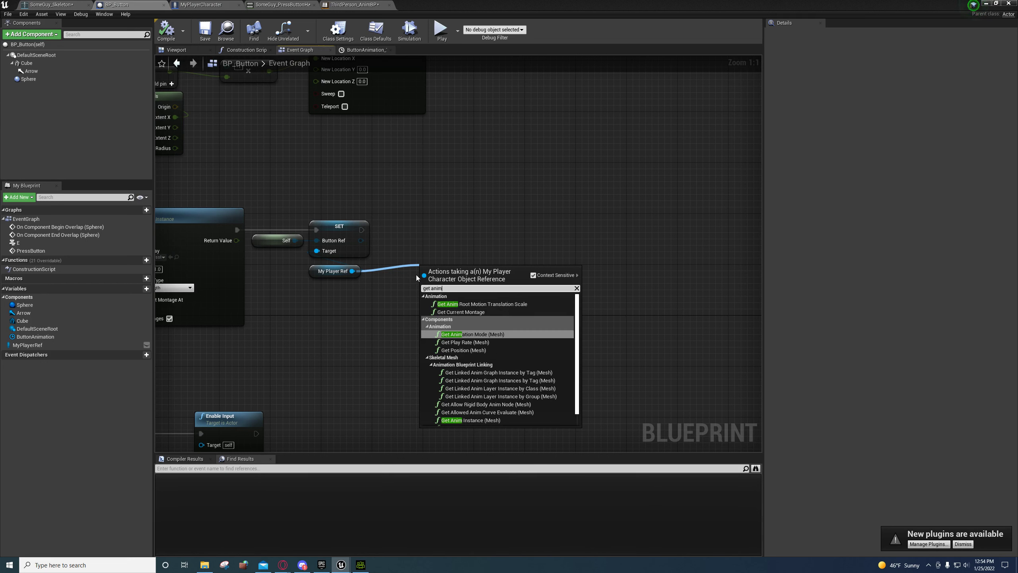
left_click(469, 420)
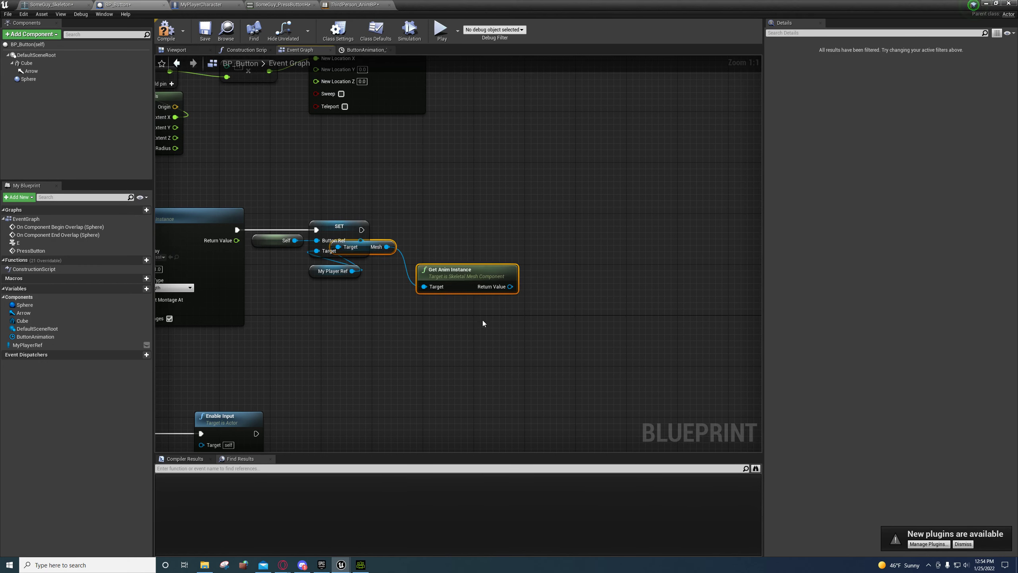
left_click_drag(447, 278, 453, 335)
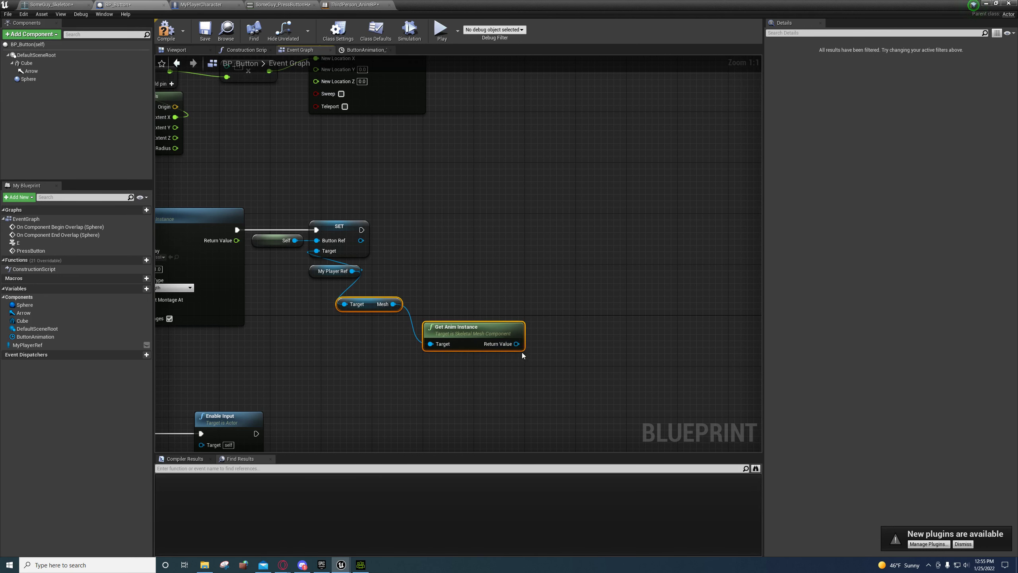
left_click_drag(524, 326, 529, 274)
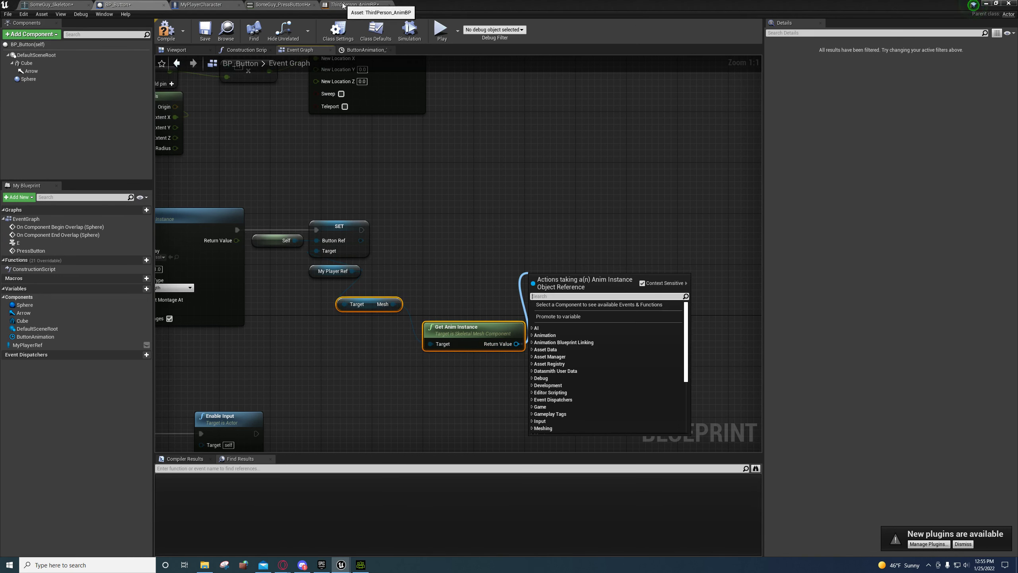
right_click_drag(571, 331, 642, 336)
left_click_drag(443, 241, 442, 243)
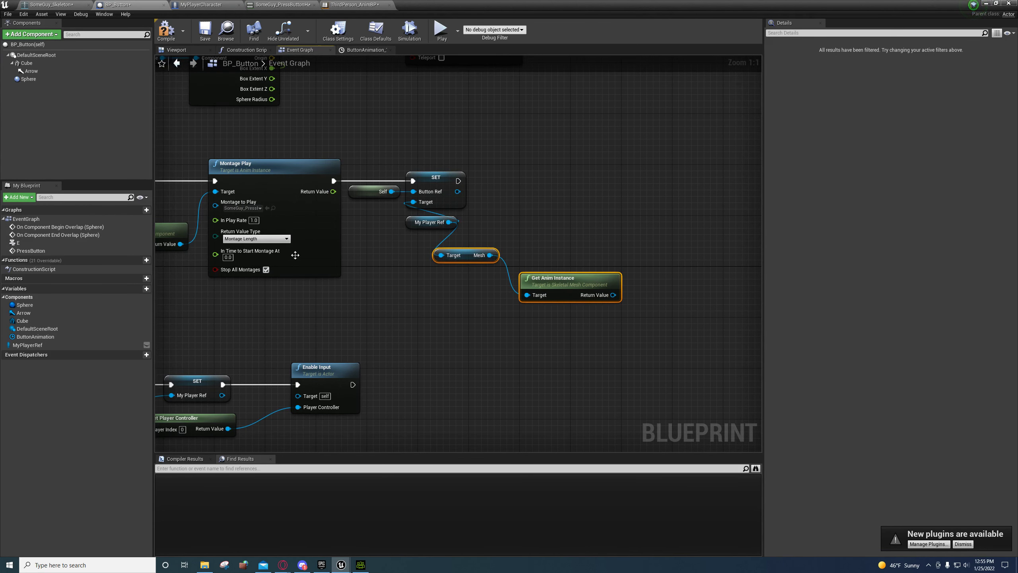
key("Delete")
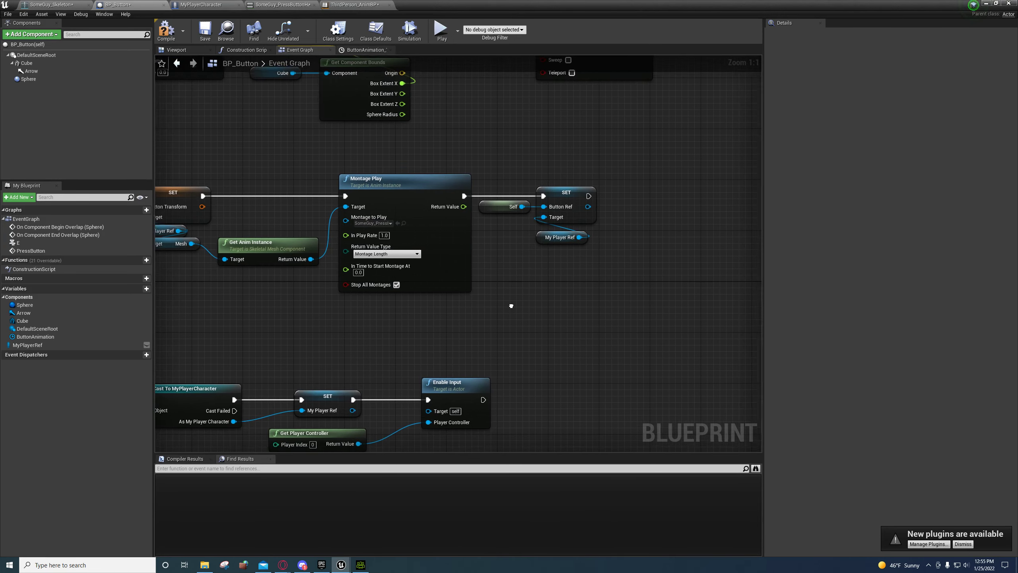
Step: Move the Event Blueprint Update Animation node and Is Valid comment block in ThirdPerson_AnimBP farther from the Set 'IsInAir' block to open space
left_click(338, 6)
right_click_drag(364, 318, 254, 375)
right_click_drag(407, 130, 395, 283)
right_click_drag(373, 303, 462, 237)
left_click_drag(385, 151, 380, 164)
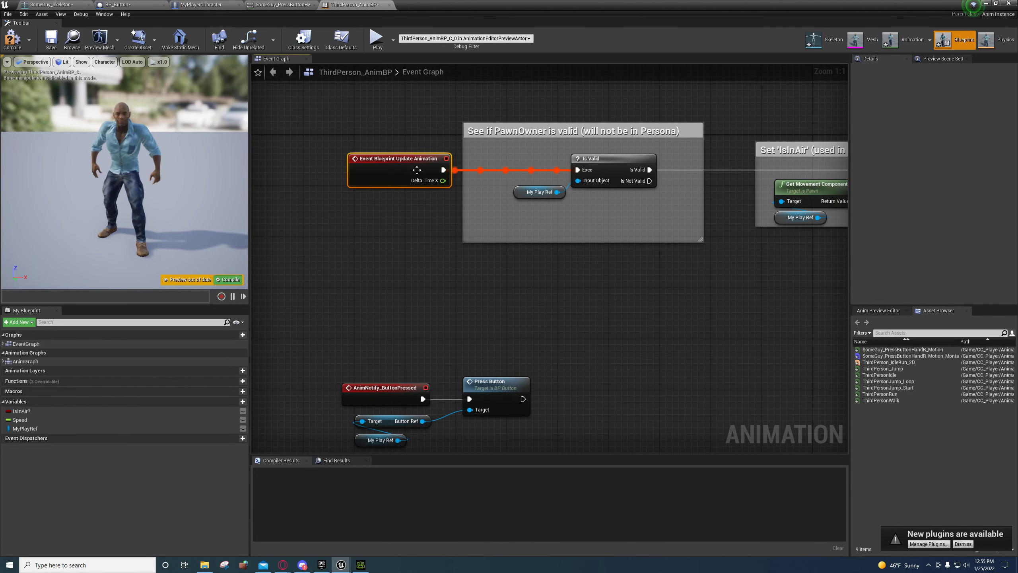
left_click_drag(311, 166, 688, 268)
left_click(667, 226)
left_click_drag(336, 115, 704, 279)
left_click_drag(654, 132, 532, 133)
right_click_drag(644, 236, 481, 257)
left_click(481, 257)
Step: Place a MyPlayRef getter between the Is Valid and Set 'IsInAir' blocks and get the Button Transform variable from it
left_click_drag(66, 428, 323, 354)
left_click_drag(441, 240, 460, 222)
left_click(460, 253)
type("get butt")
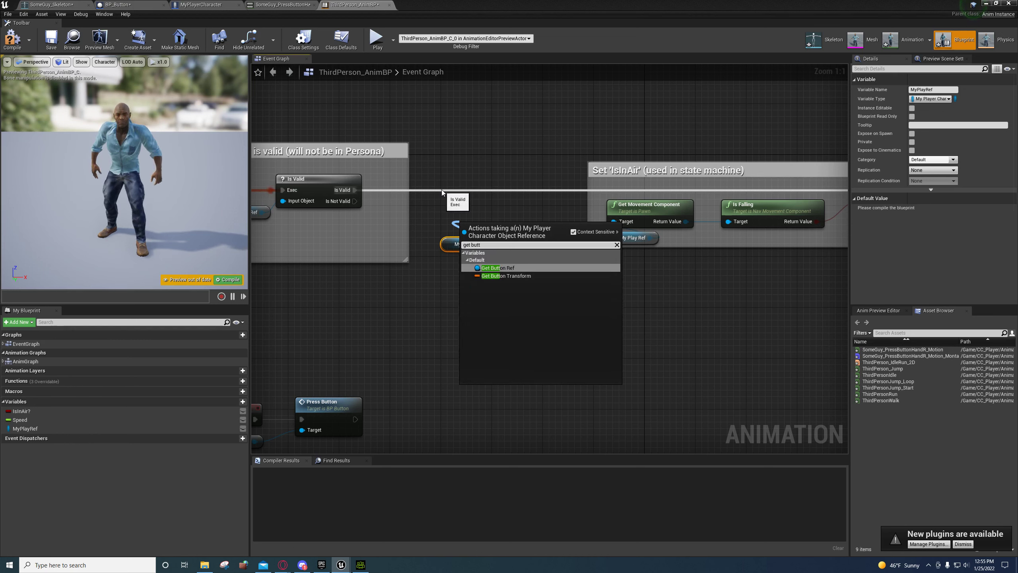
left_click(509, 277)
left_click_drag(495, 224, 475, 241)
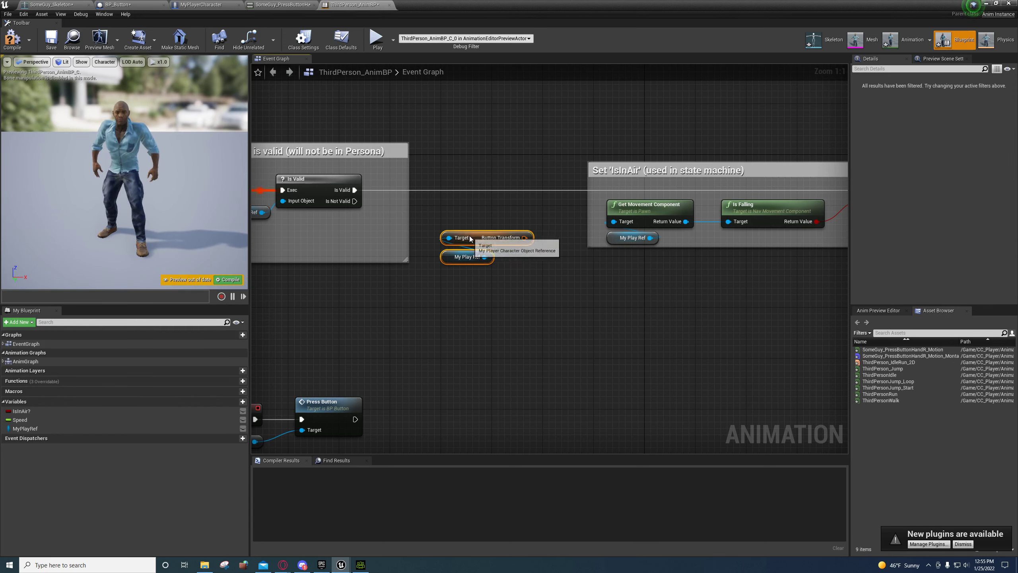
Step: Promote the Button Transform output to a variable and place its SET node above the getters
right_click(514, 238)
left_click(529, 246)
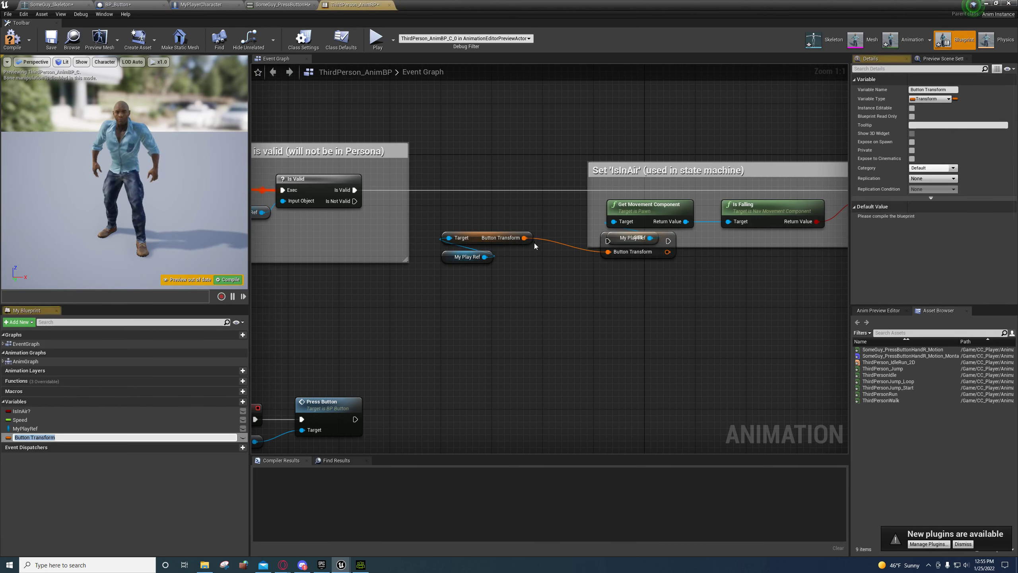
left_click_drag(661, 249, 508, 199)
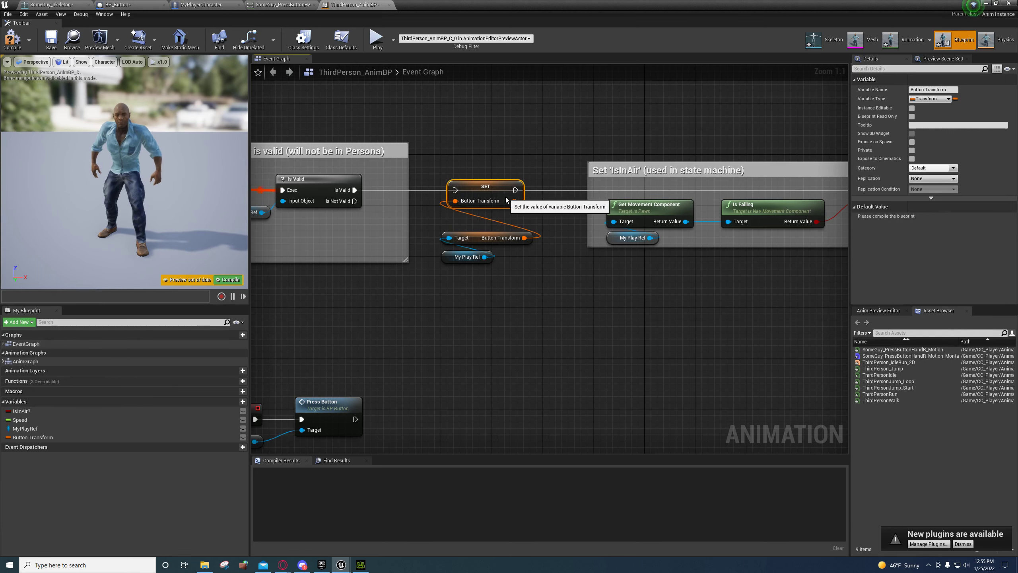
Step: Wire the Button Transform SET node into the execution line after Is Valid, and compile and save the blueprint
left_click_drag(355, 191, 455, 190)
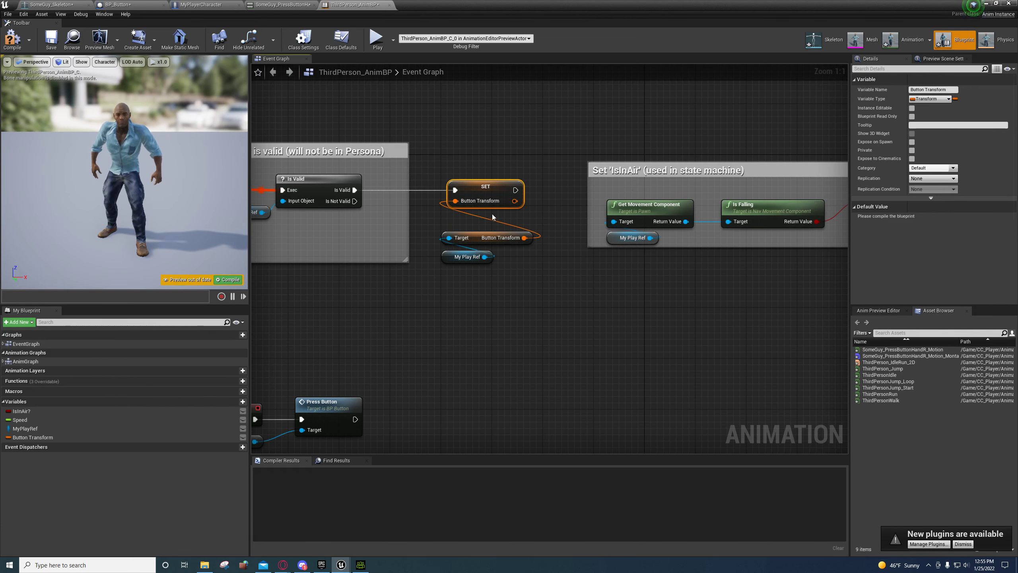
right_click_drag(515, 191, 359, 205)
left_click_drag(360, 205, 707, 205)
right_click_drag(367, 294, 477, 300)
left_click_drag(388, 246, 431, 246)
left_click(414, 315)
right_click_drag(414, 316, 451, 334)
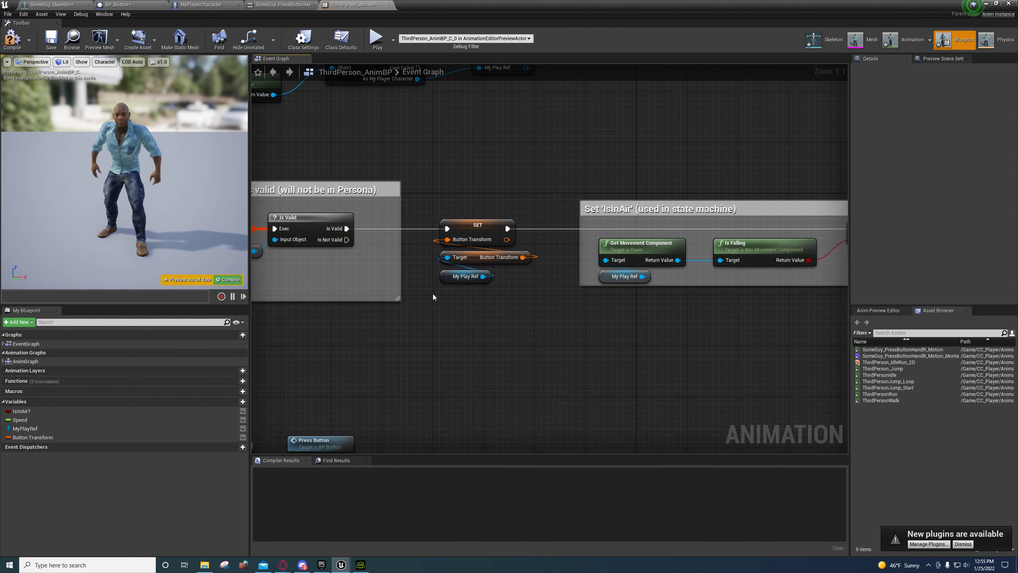
left_click(12, 38)
left_click(51, 37)
Step: Open the AnimGraph and move the Default state machine node farther from Output Pose
right_click_drag(427, 301, 481, 352)
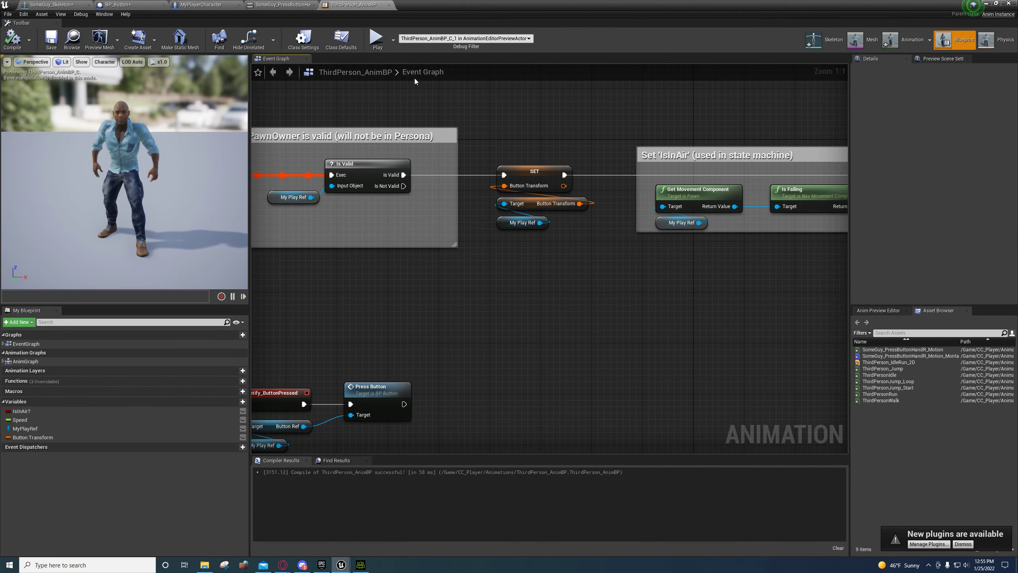
double_click(25, 361)
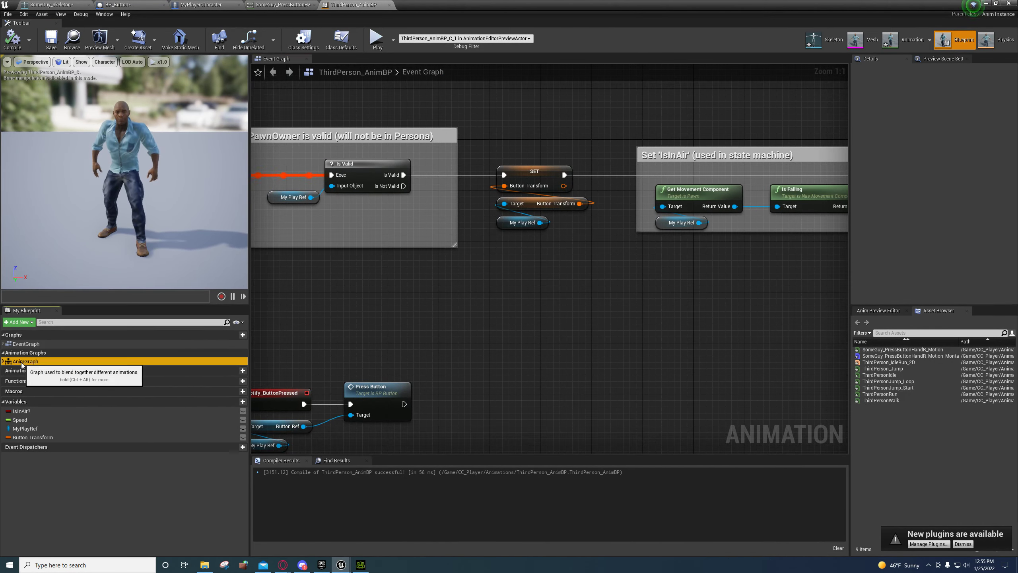
right_click_drag(456, 355, 257, 337)
left_click_drag(296, 264, 327, 241)
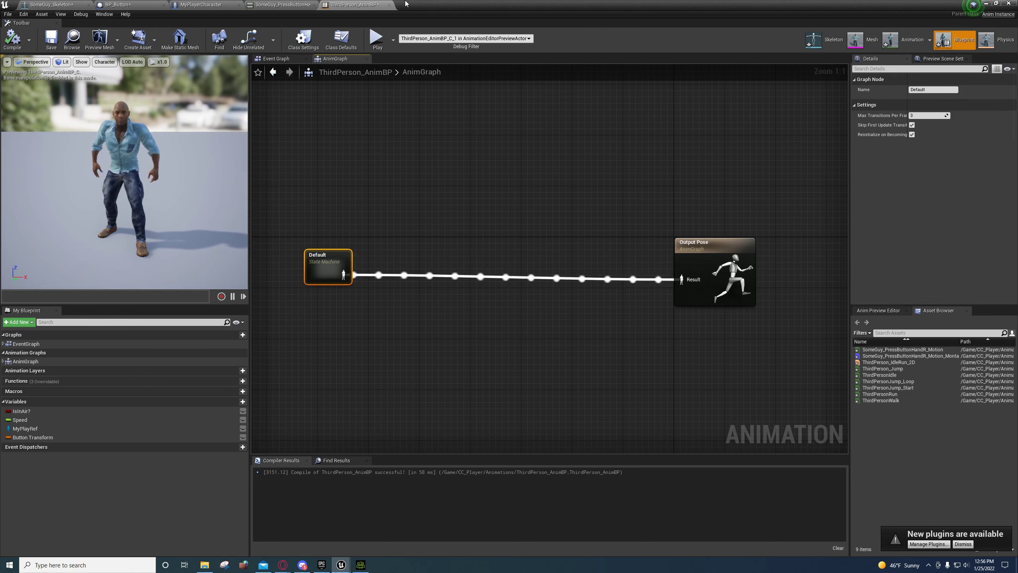
Step: Open the SomeGuy_PressButtonHandR_Motion_Montage asset from the Actions folder and maximize its editor window
left_click(41, 6)
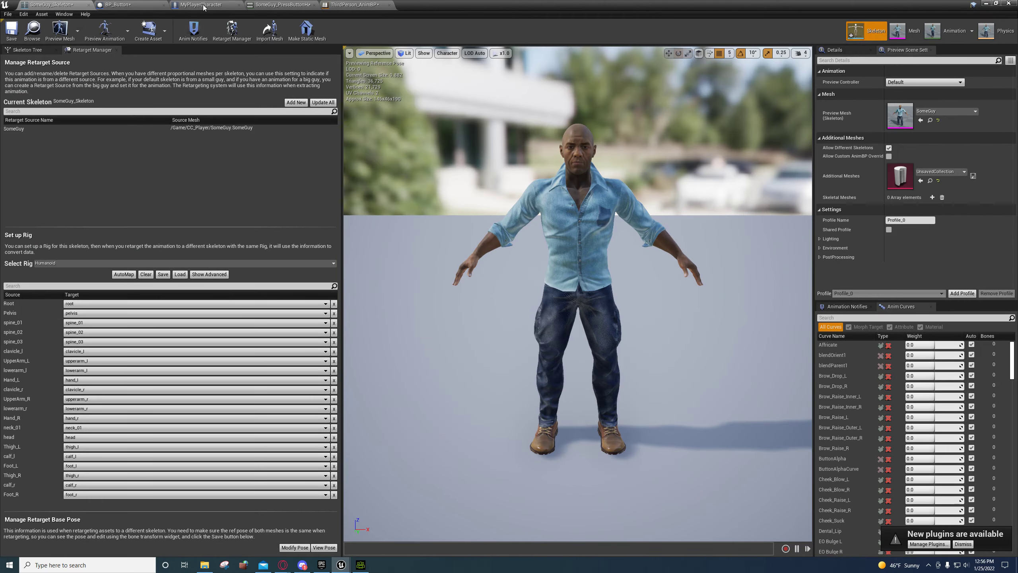
left_click(301, 7)
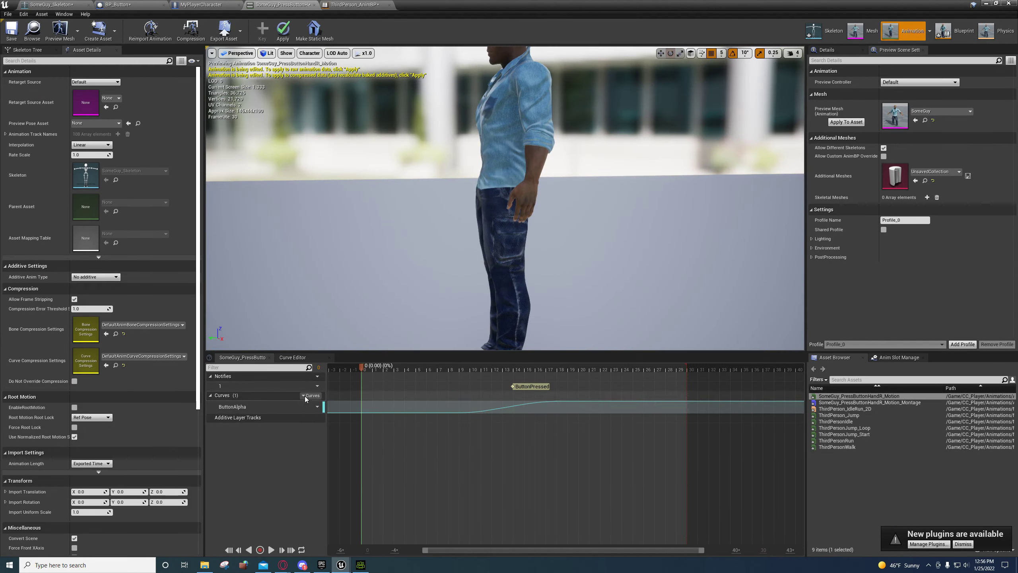
double_click(423, 4)
double_click(224, 422)
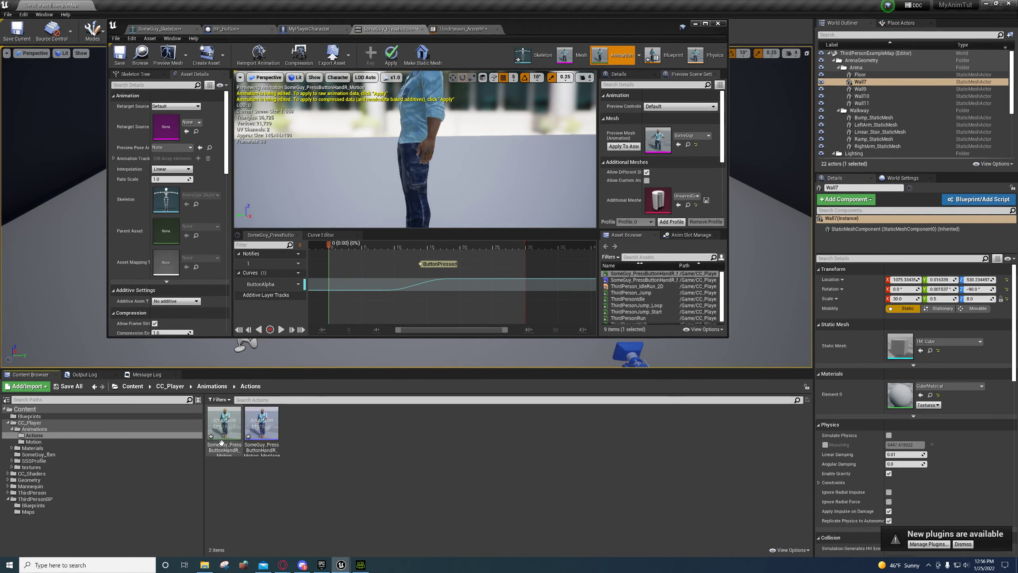
double_click(260, 427)
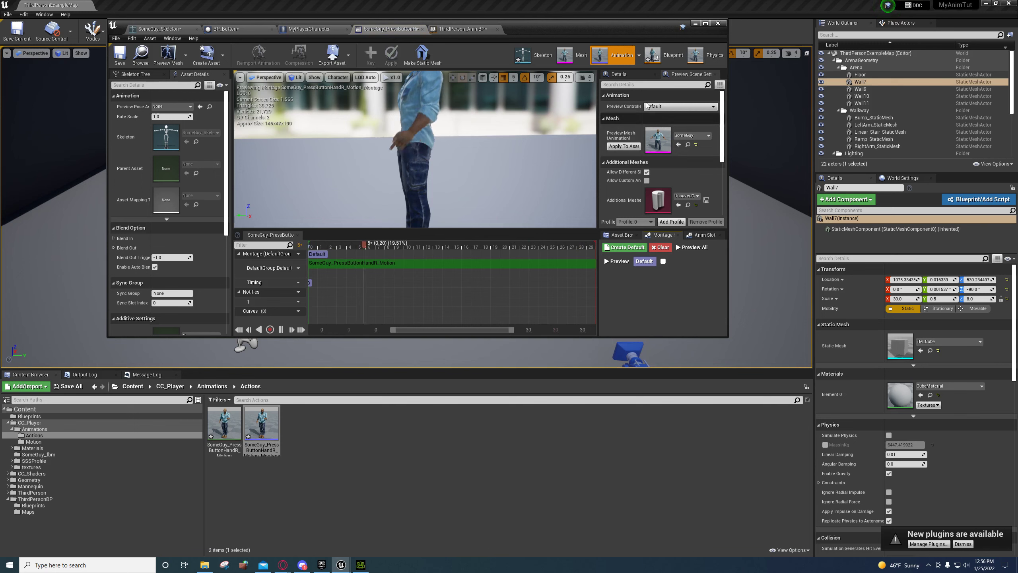
double_click(686, 33)
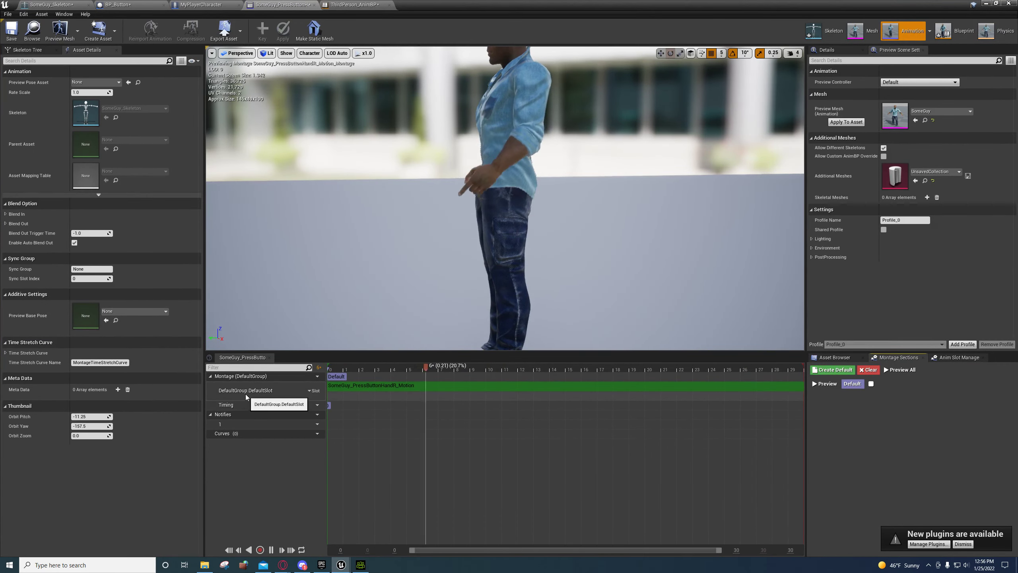
left_click(313, 390)
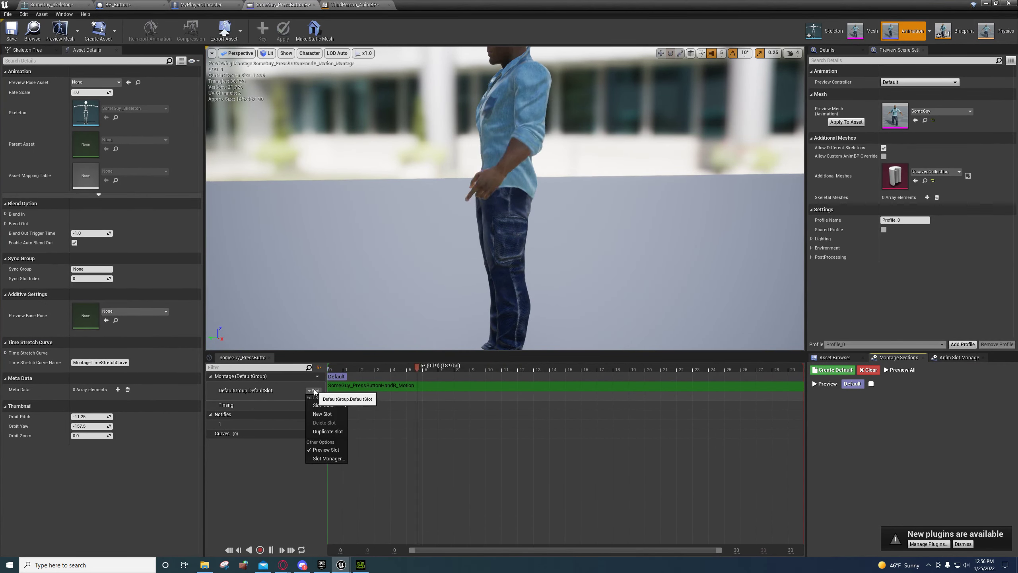
left_click(323, 414)
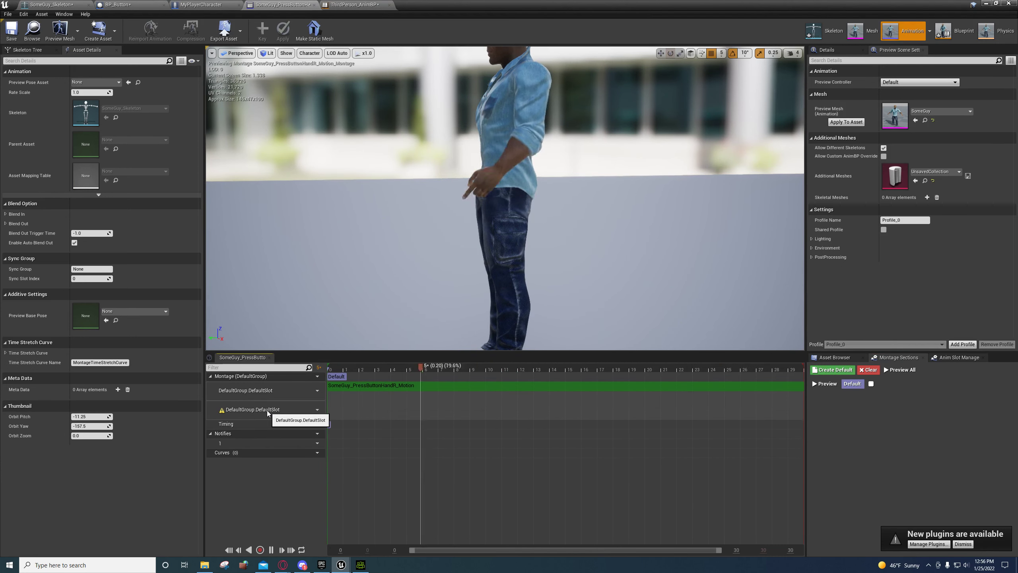
left_click(313, 410)
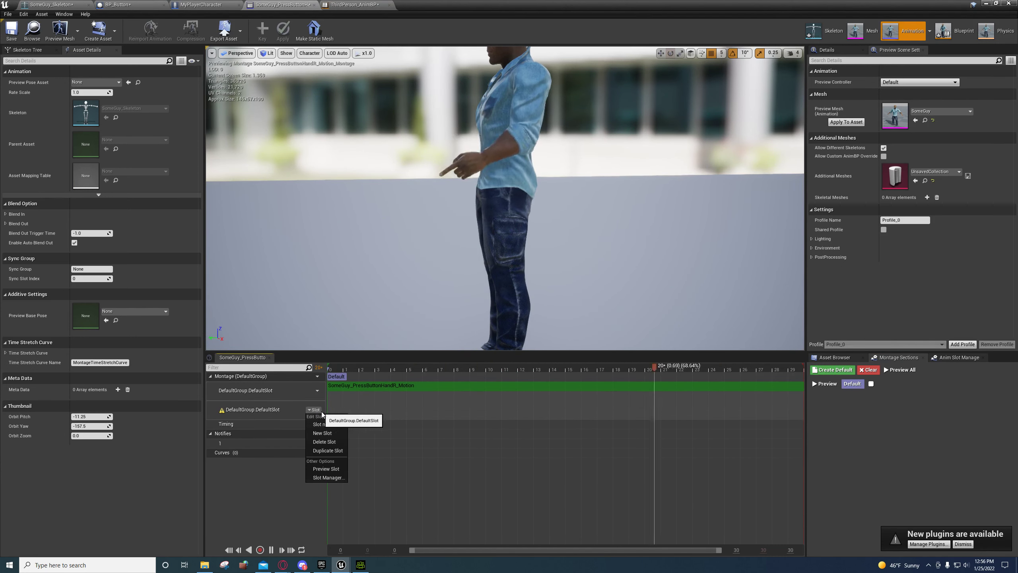
left_click(324, 442)
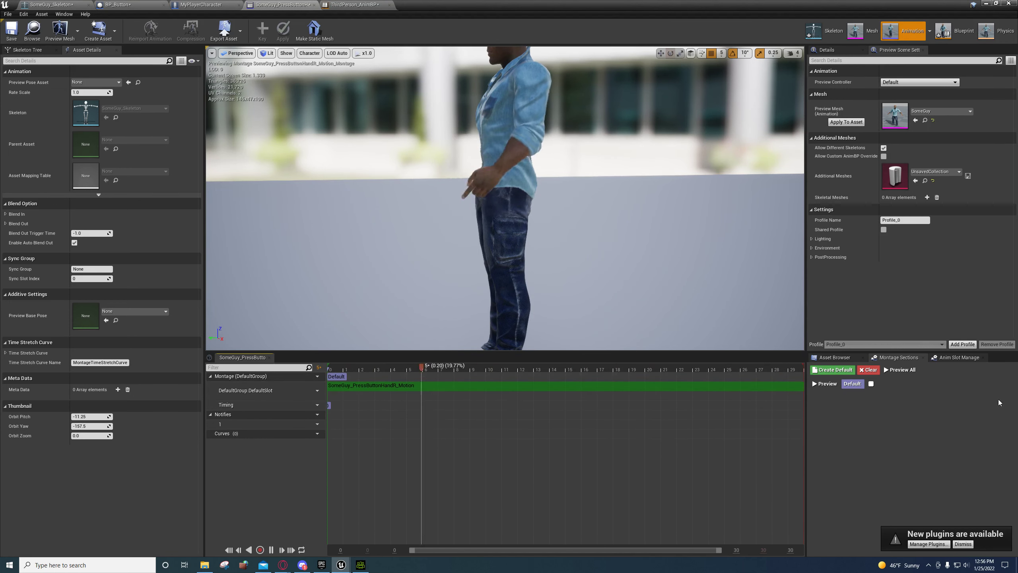
Step: Create an animation slot group named Anim and add a slot named UpperBody to it
left_click(956, 359)
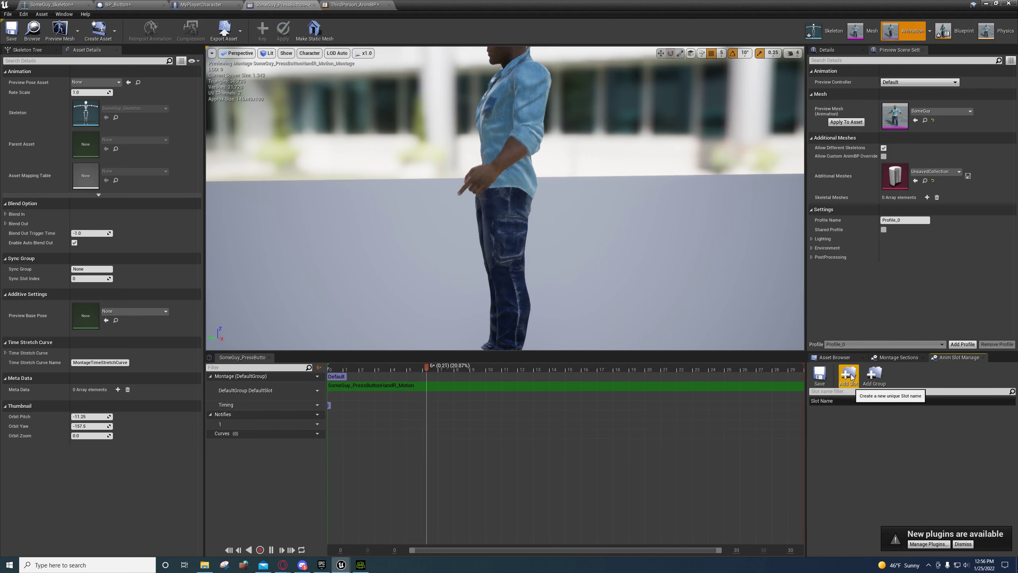
left_click(874, 374)
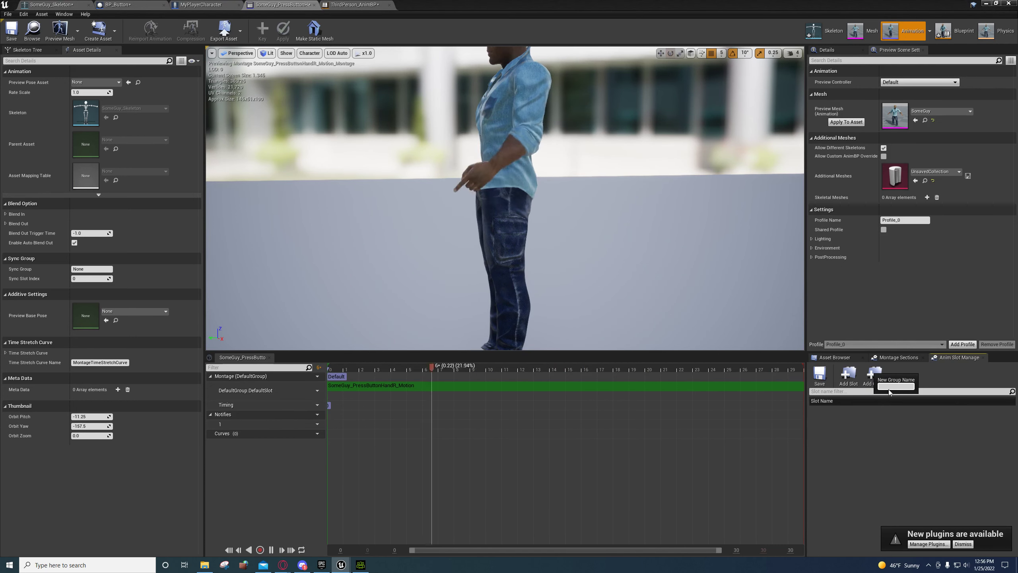
type("Anim")
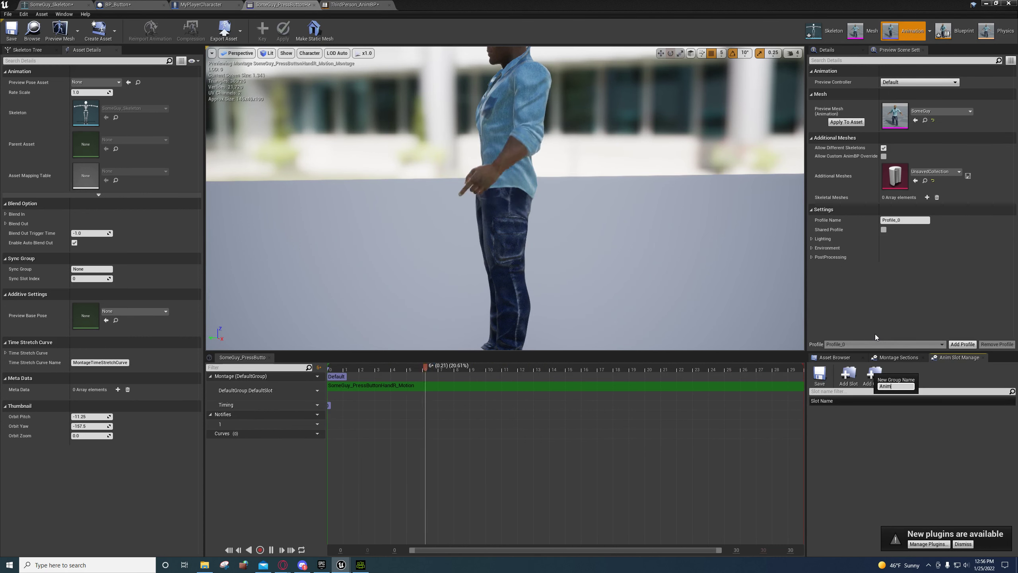
key("Return")
left_click(849, 374)
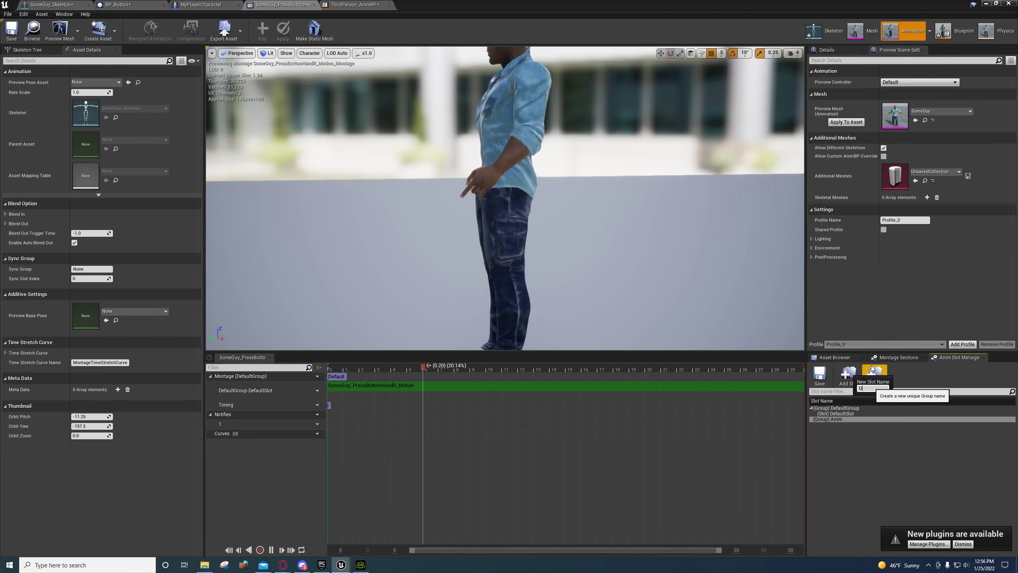
type("UpperBody")
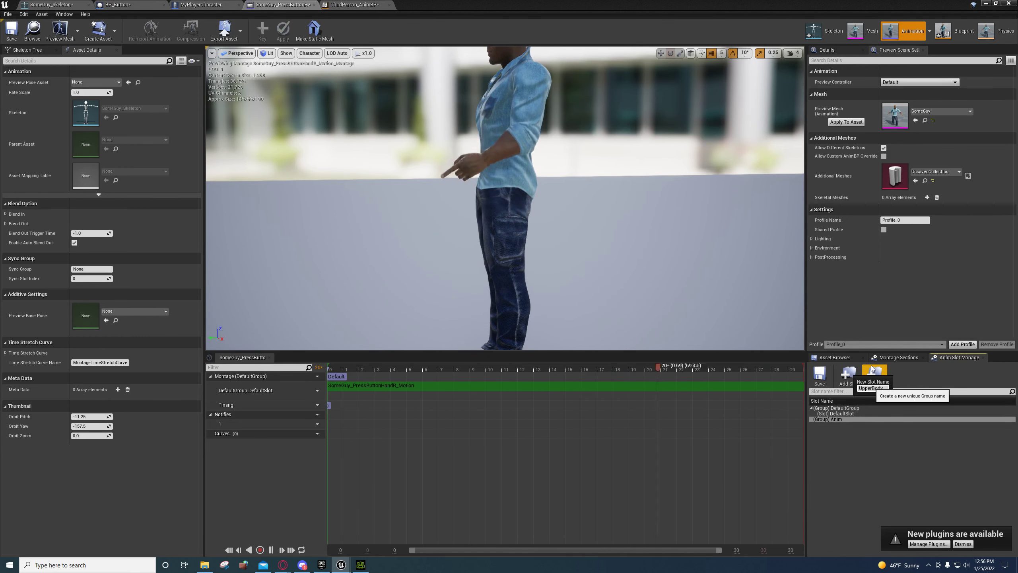
key("Return")
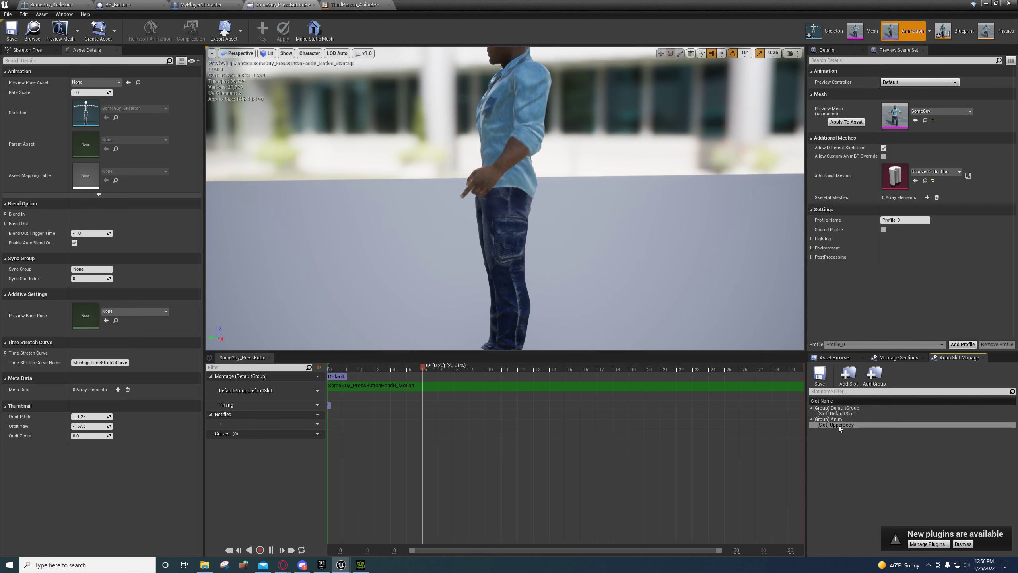
Step: Assign the montage track to the Anim.UpperBody slot and save the montage
left_click(314, 390)
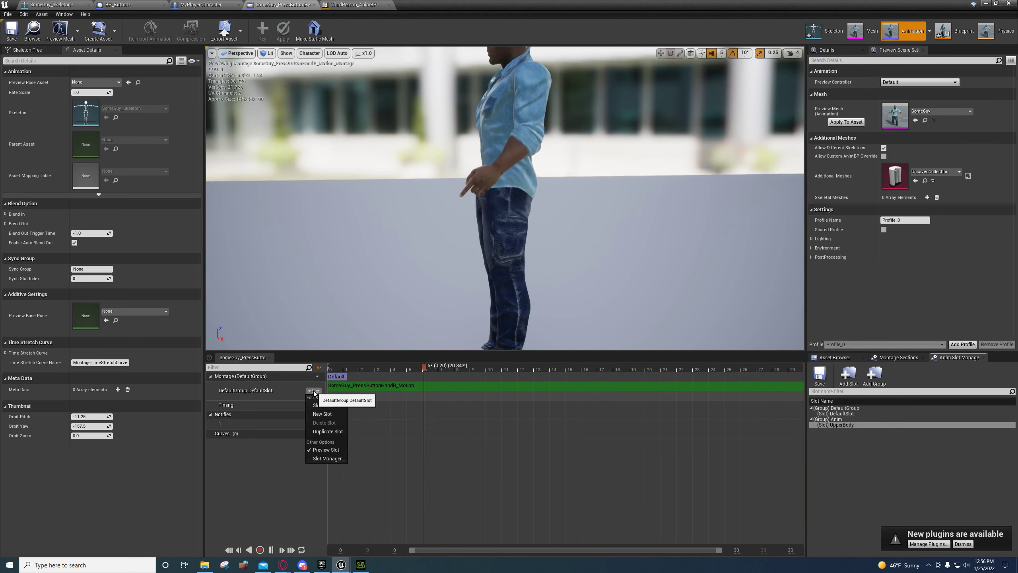
mouse_move(324, 405)
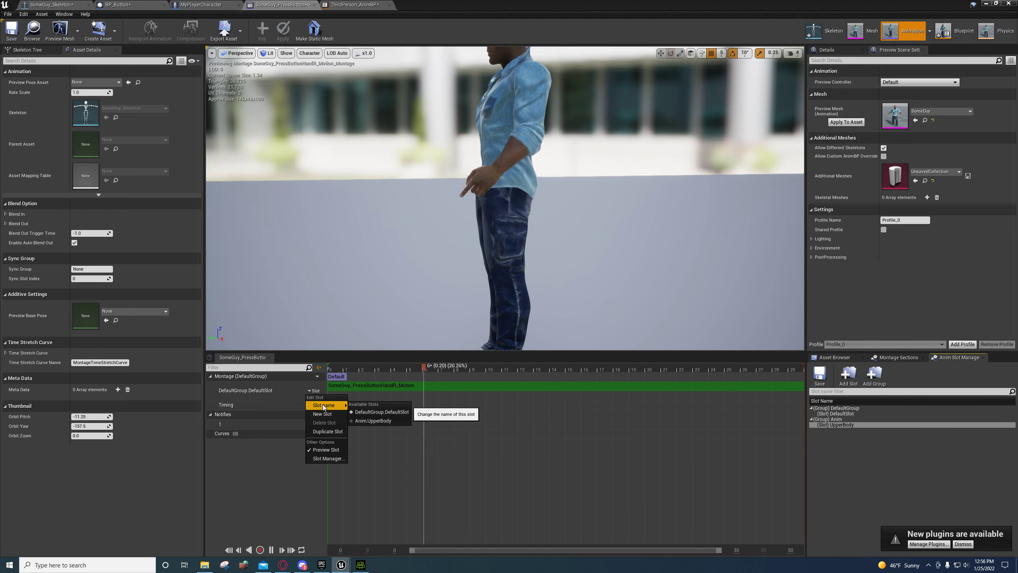
left_click(374, 421)
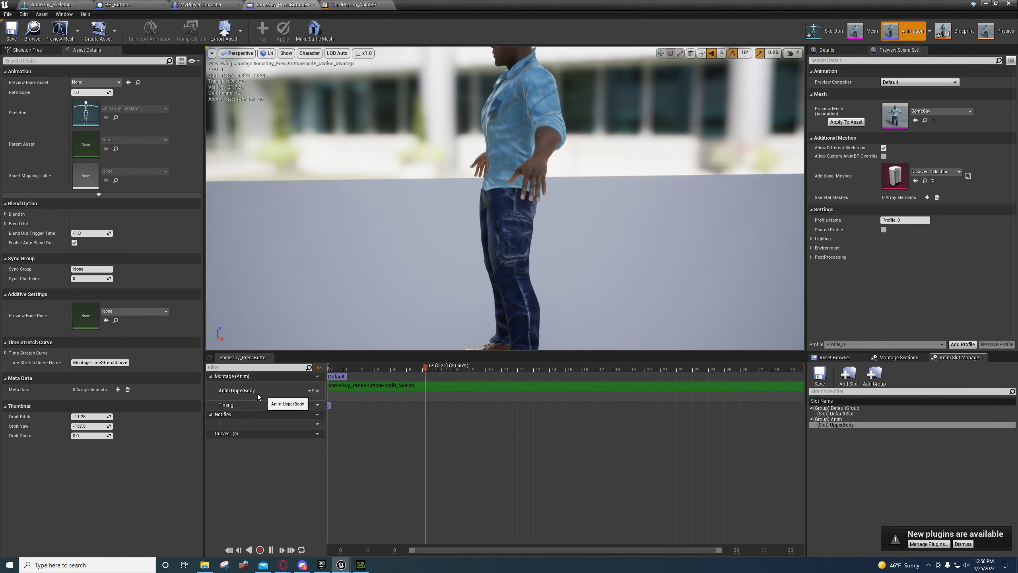
left_click(8, 30)
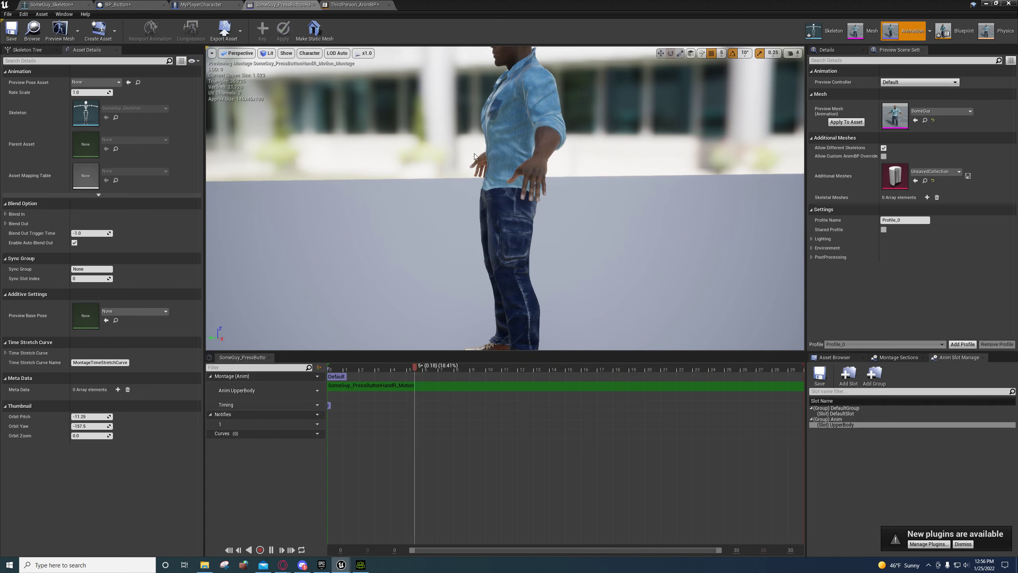
right_click_drag(518, 211, 641, 192)
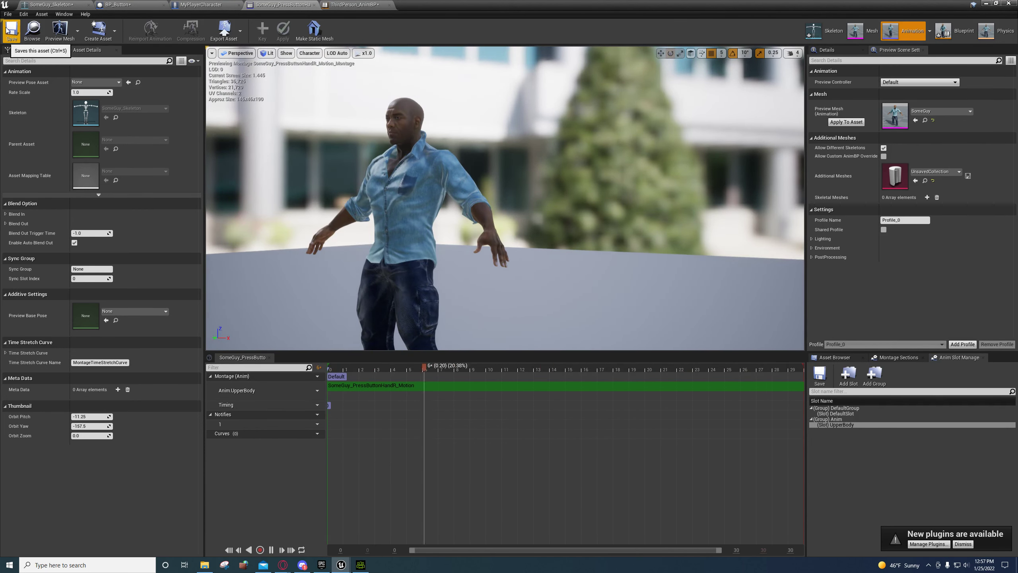
Step: Close the montage, return to the ThirdPerson_AnimBP AnimGraph, and feed the Default state machine into a new saved cached pose node
left_click(314, 4)
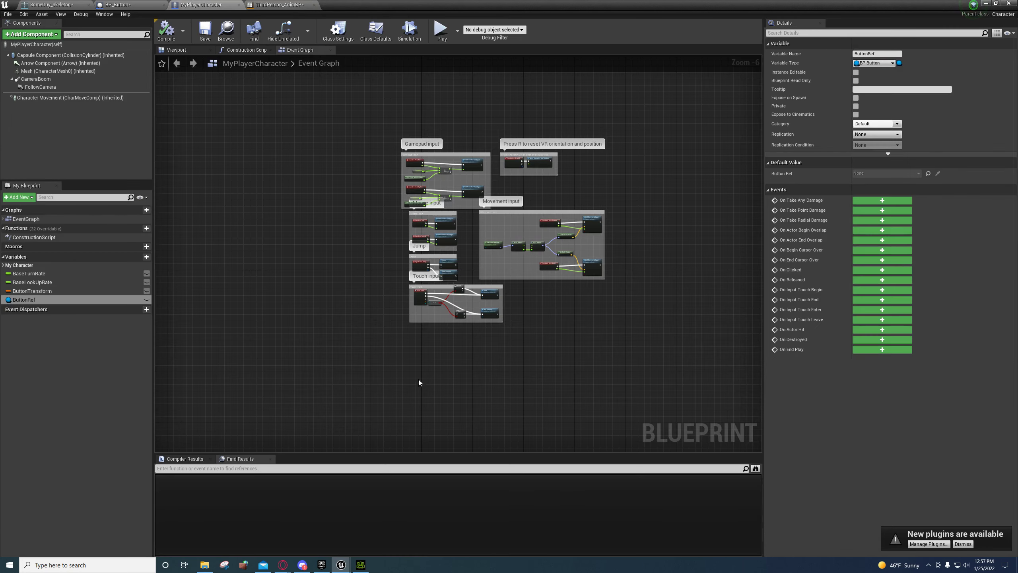
left_click(279, 5)
right_click_drag(438, 352, 570, 323)
left_click_drag(497, 251, 451, 257)
type("cach")
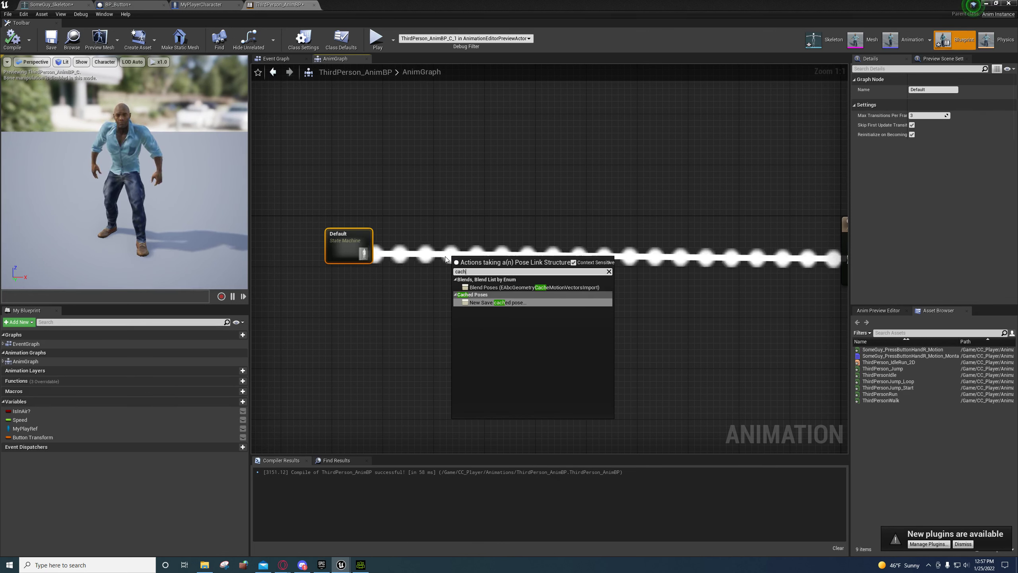
left_click(481, 289)
left_click_drag(480, 266, 456, 251)
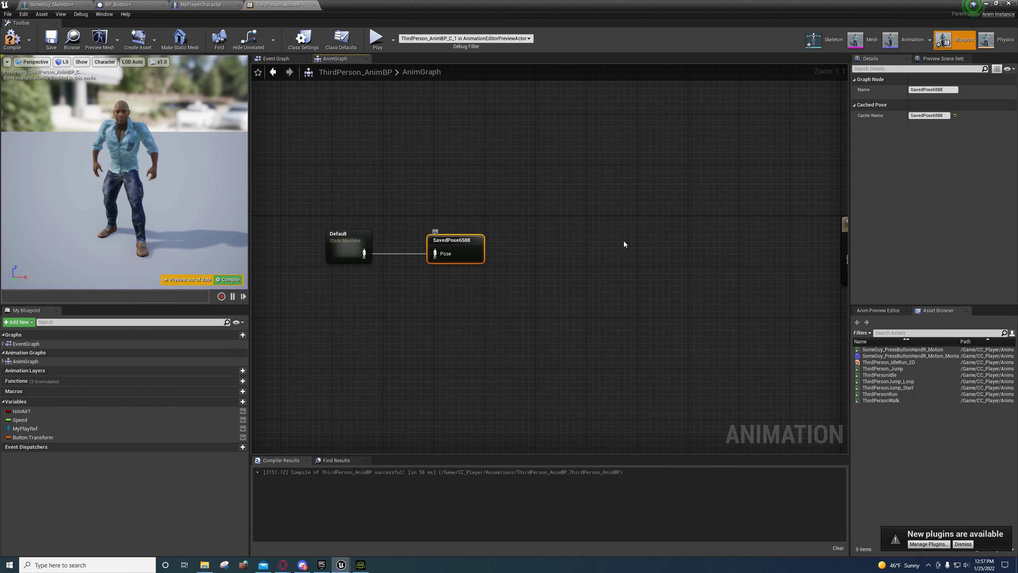
left_click_drag(362, 255, 406, 295)
left_click(410, 340)
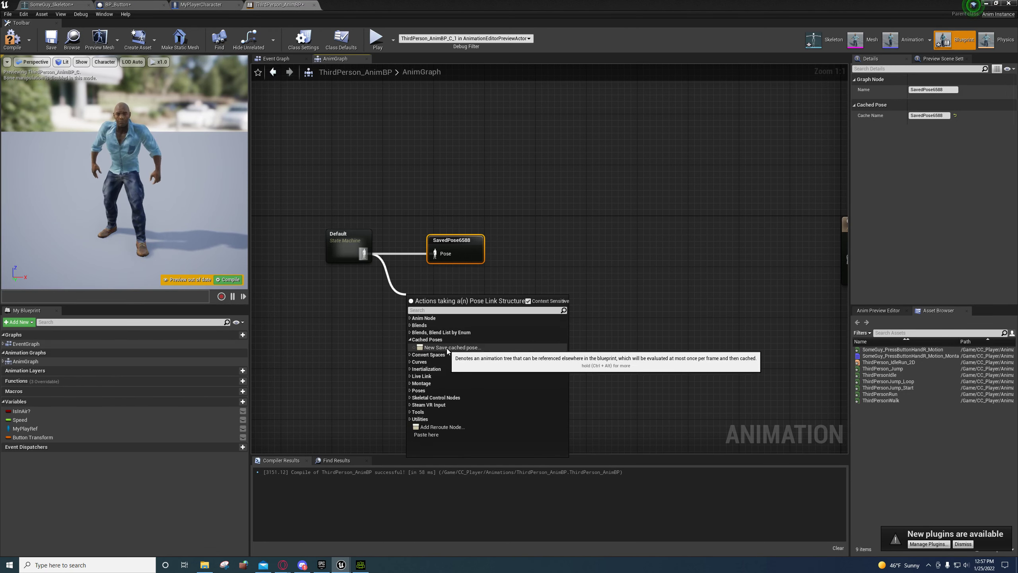
left_click(421, 348)
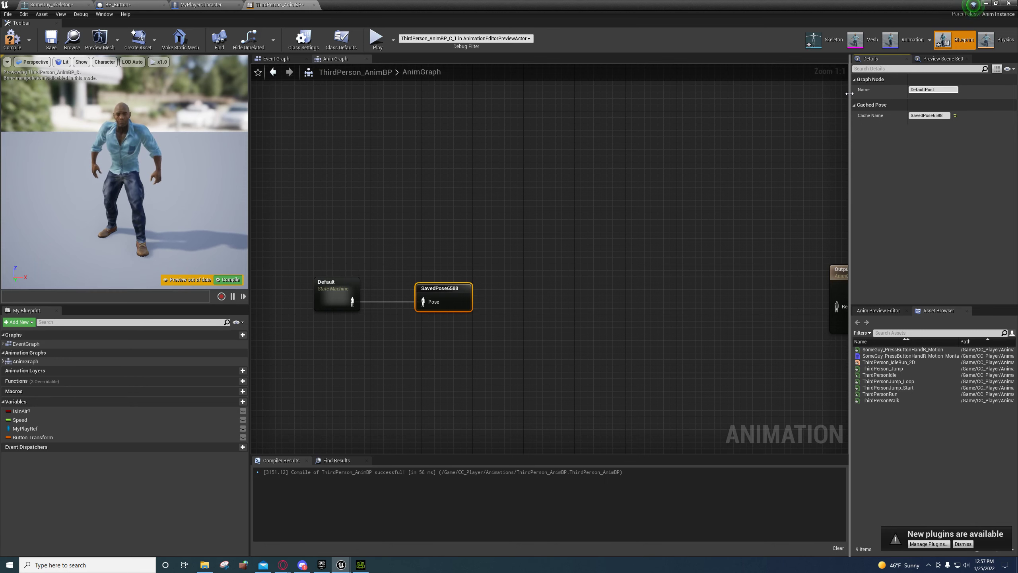
Step: Add a Layered blend per bone node between the DefaultPose node and Output Pose, level with the DefaultPose node
right_click_drag(529, 317, 469, 271)
right_click(465, 240)
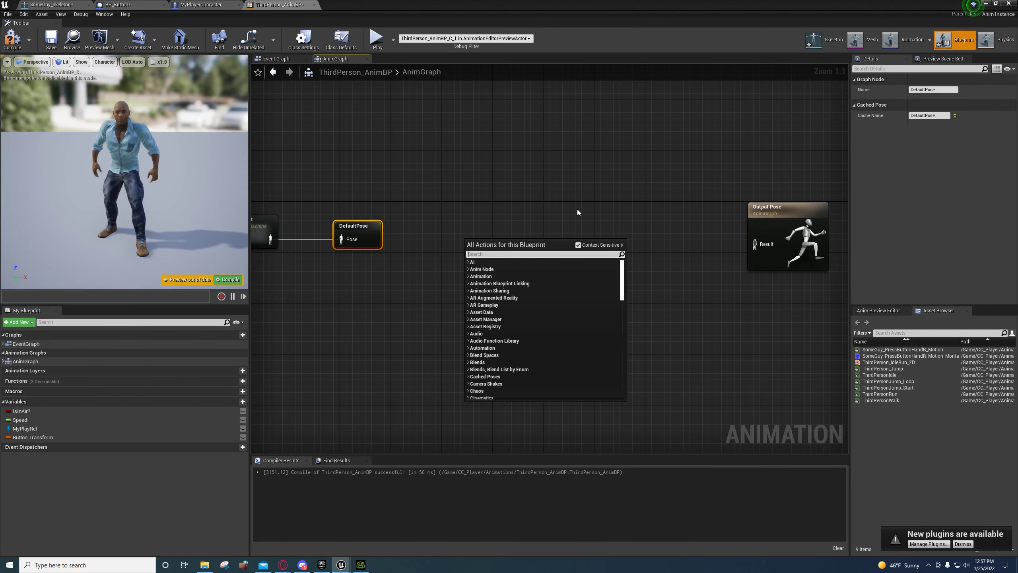
type("layer")
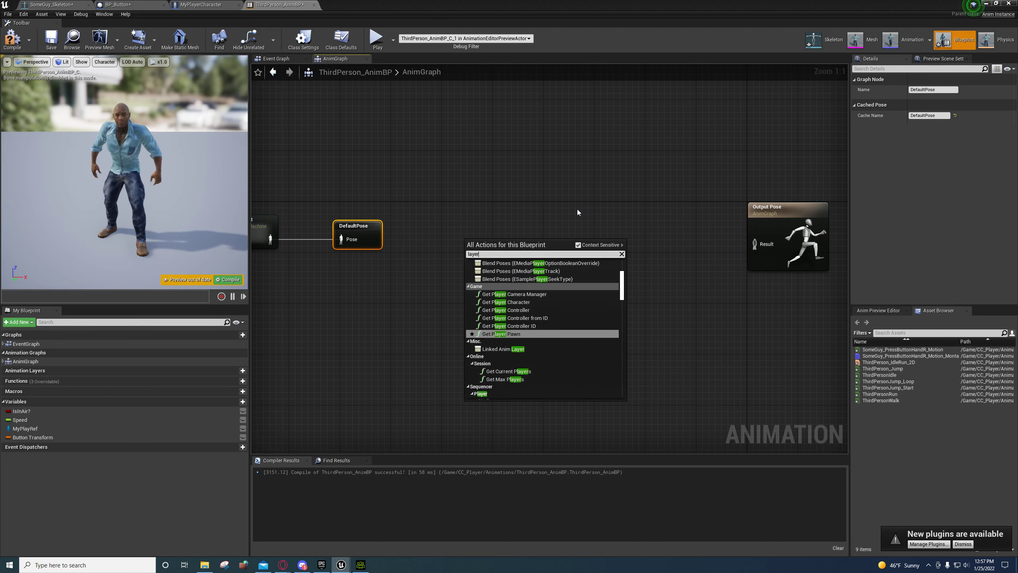
type("ed")
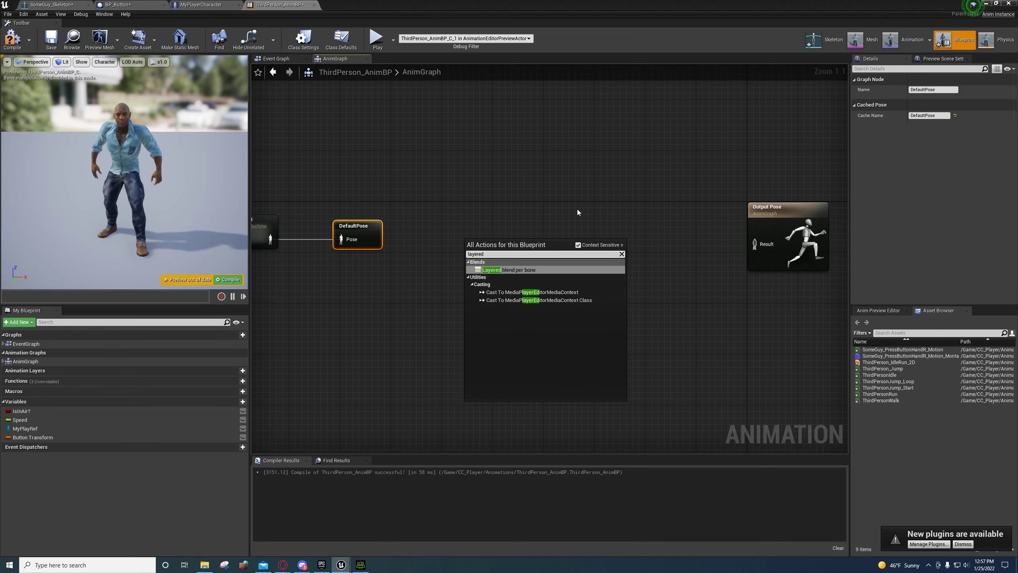
left_click(520, 270)
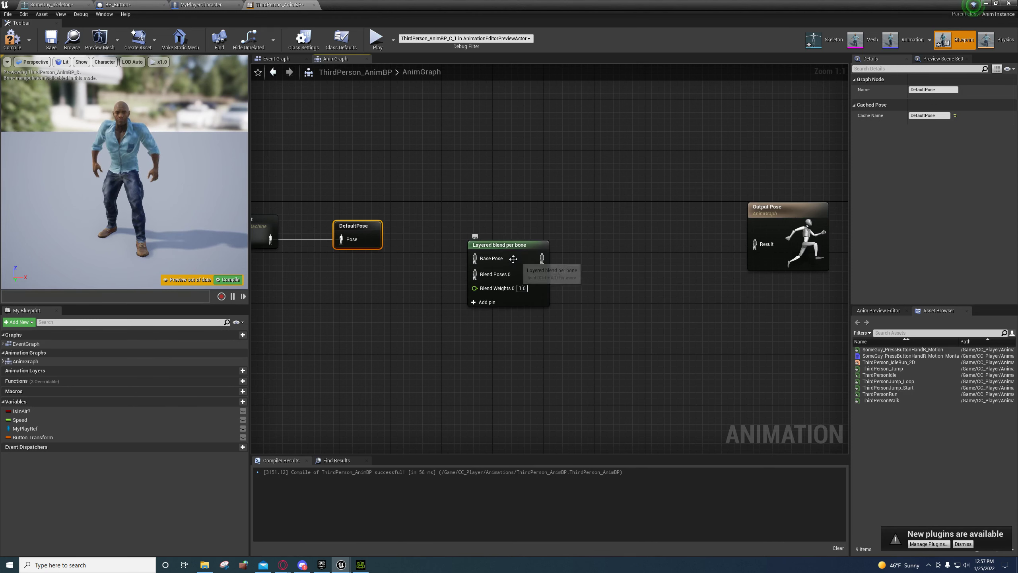
left_click_drag(517, 255, 542, 254)
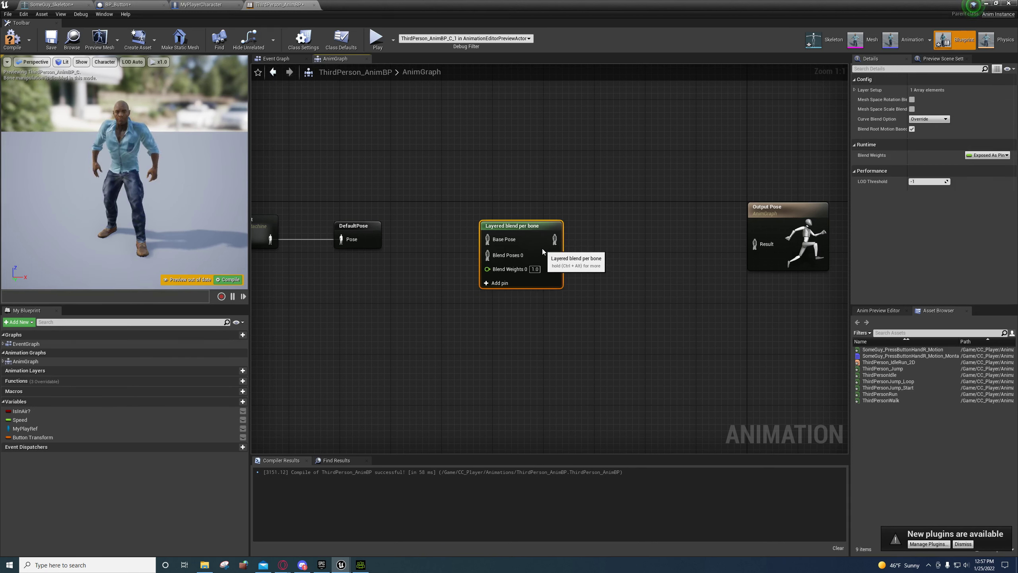
Step: Place a Use cached pose 'DefaultPose' node beside the DefaultPose node and shift Layered blend per bone aside to make room
right_click(418, 229)
type("def")
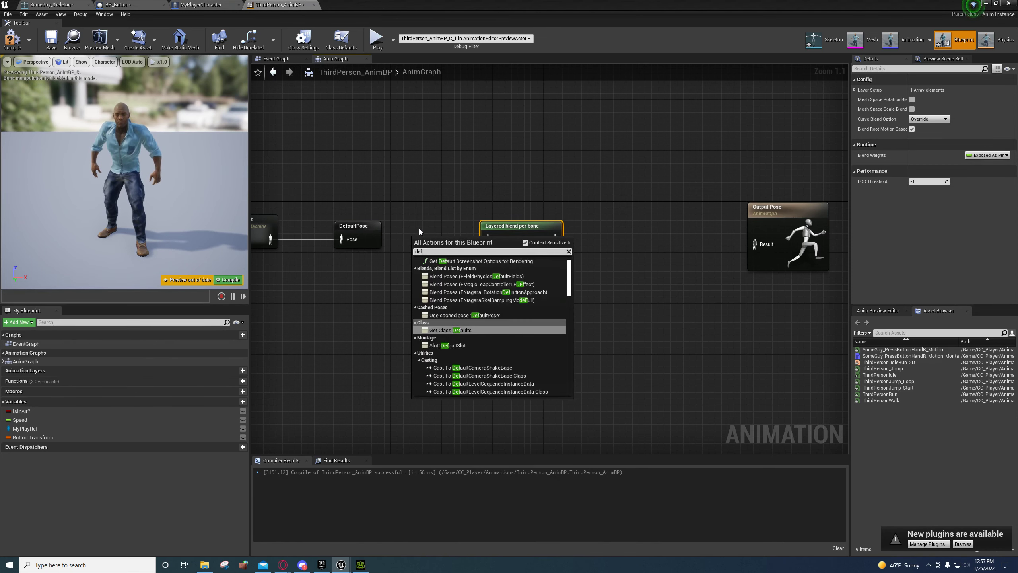
type("ault pos")
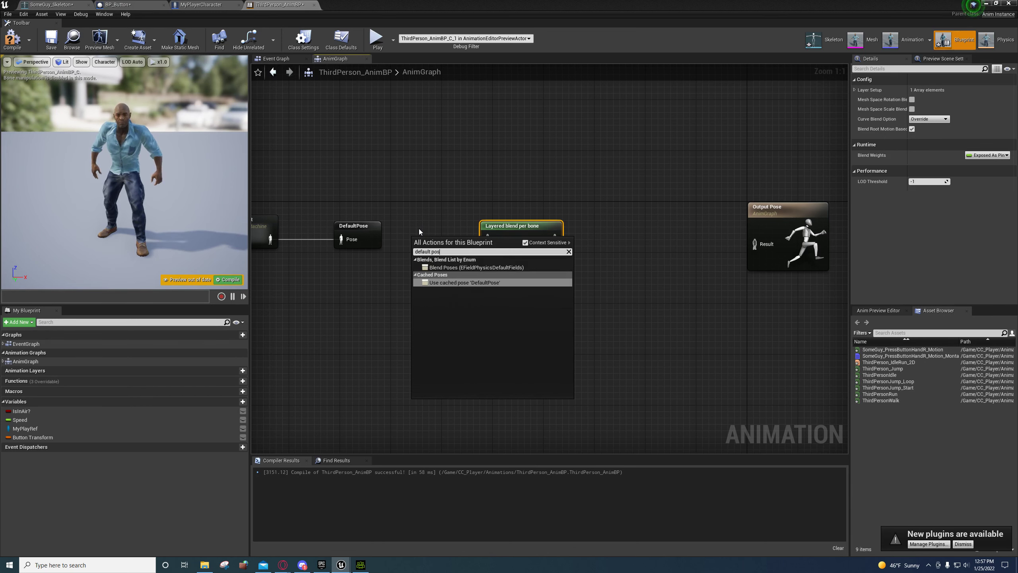
left_click(462, 283)
left_click_drag(449, 253, 436, 239)
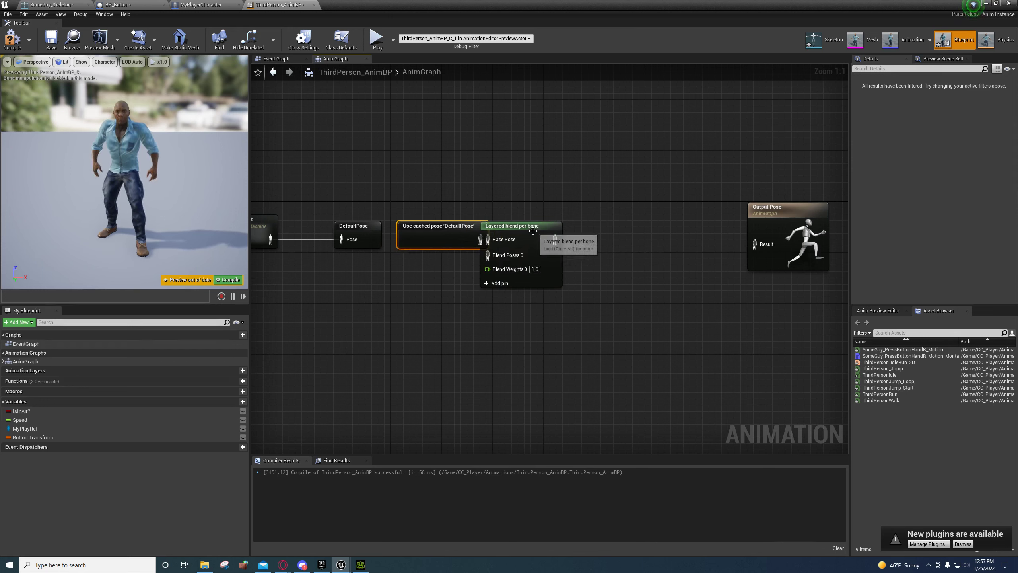
left_click_drag(532, 231, 581, 232)
Step: Duplicate the Use cached pose 'DefaultPose' node and place the copy below the DefaultPose node
left_click(456, 233)
key("ctrl+c")
key("ctrl+v")
left_click_drag(401, 291, 365, 278)
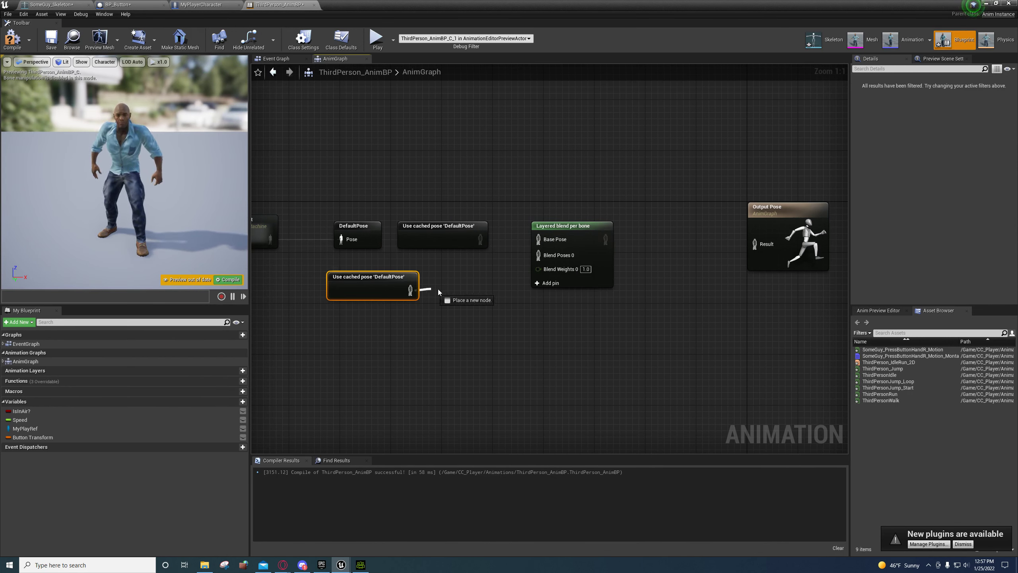
Step: Add a DefaultSlot montage slot node fed by the lower Use cached pose 'DefaultPose' node and set its slot name to Anim.UpperBody
left_click_drag(438, 292, 446, 302)
type("default")
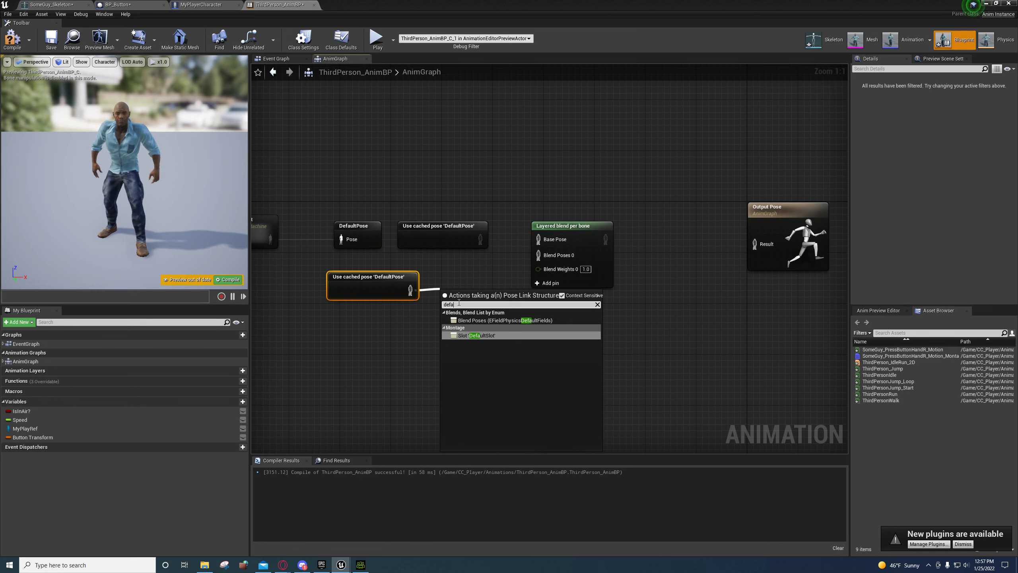
left_click(476, 336)
left_click_drag(472, 306, 471, 287)
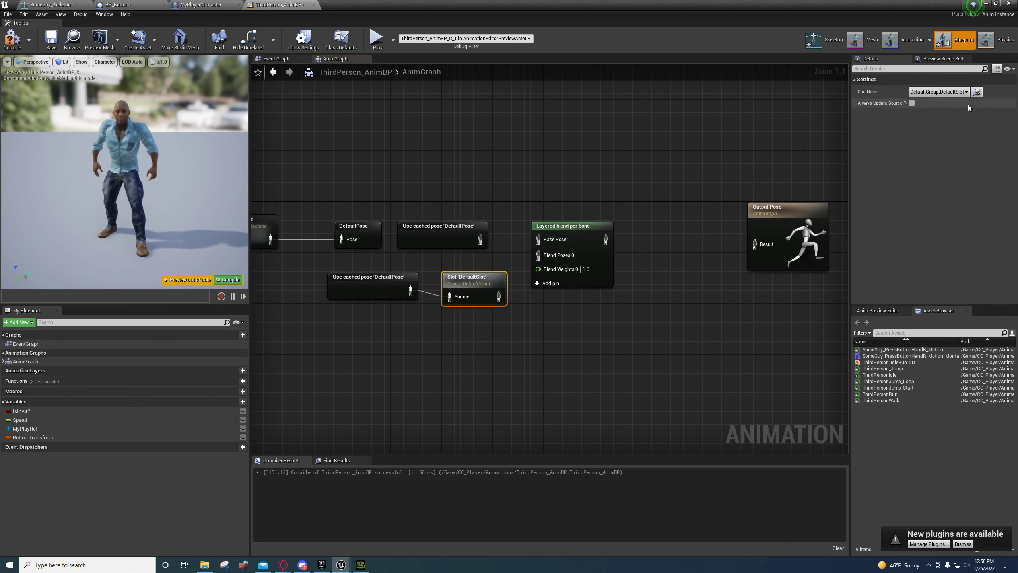
left_click(952, 93)
left_click(928, 106)
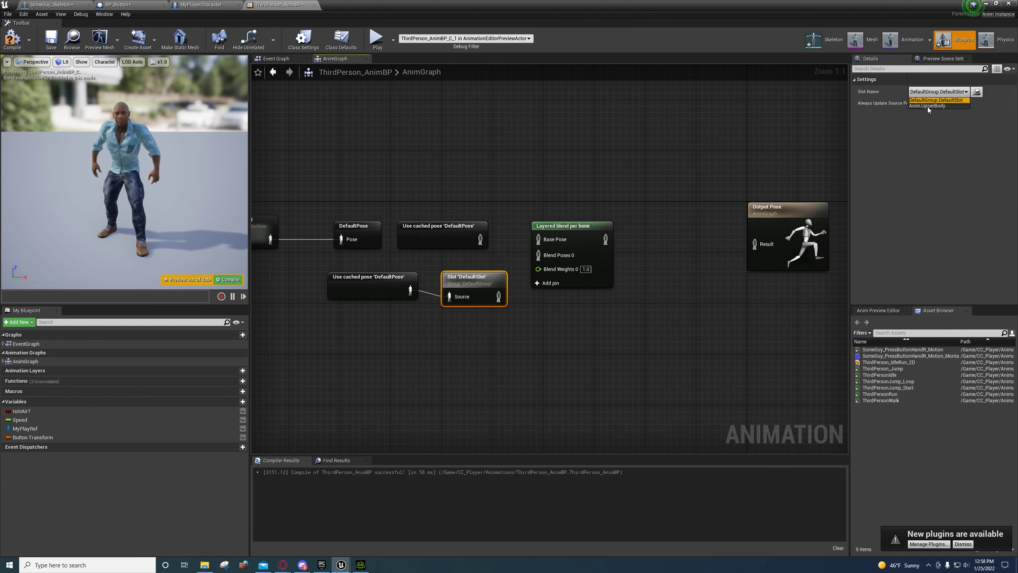
Step: Align the UpperBody slot node with its source cached pose node and shift both away from Layered blend per bone
right_click_drag(464, 364, 536, 364)
left_click_drag(541, 283, 537, 278)
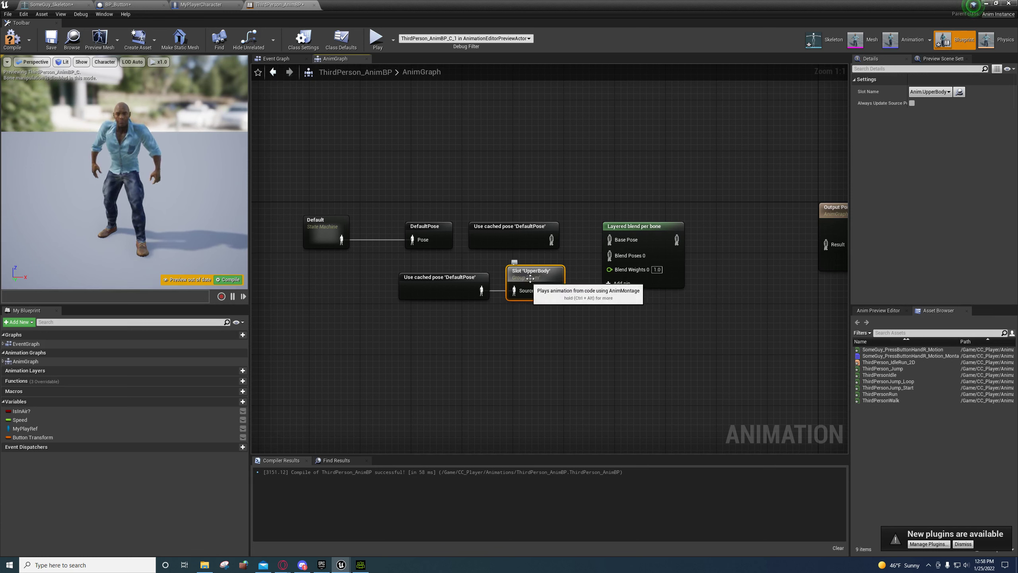
left_click_drag(426, 296, 368, 298)
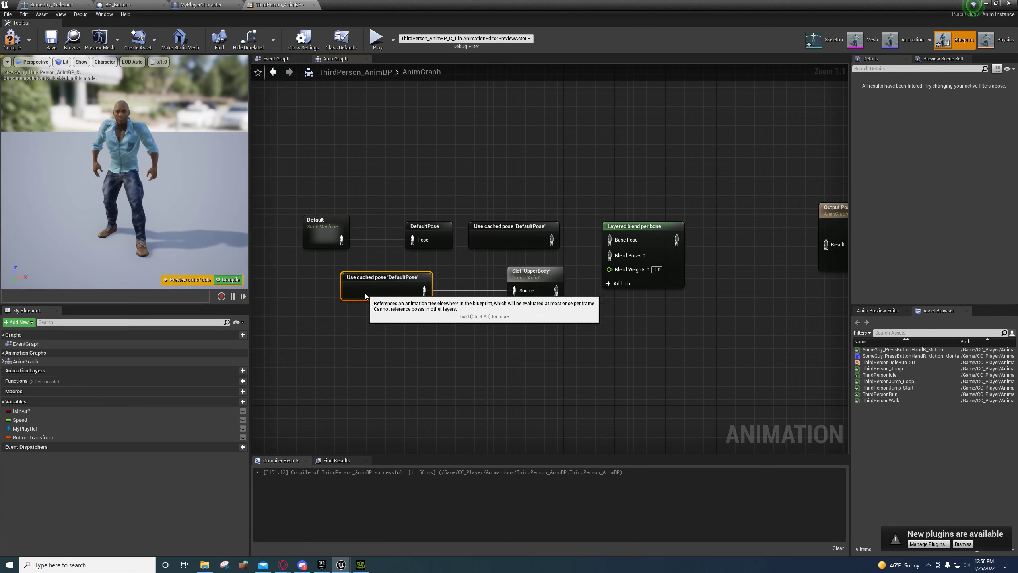
left_click_drag(528, 275, 489, 275)
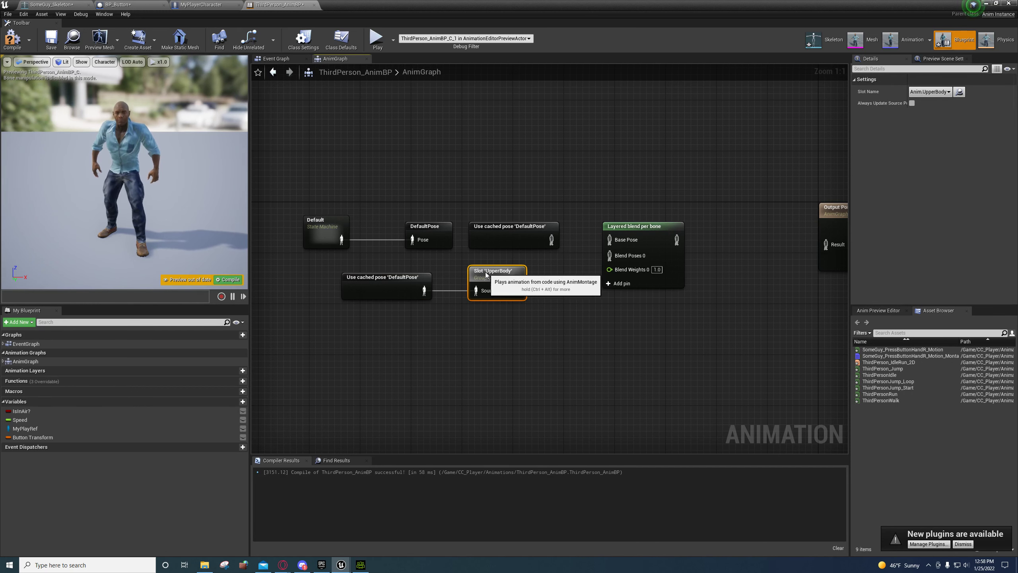
Step: Wire the upper cached DefaultPose into Base Pose and the UpperBody slot into Blend Poses 0 of Layered blend per bone
right_click_drag(496, 334, 414, 353)
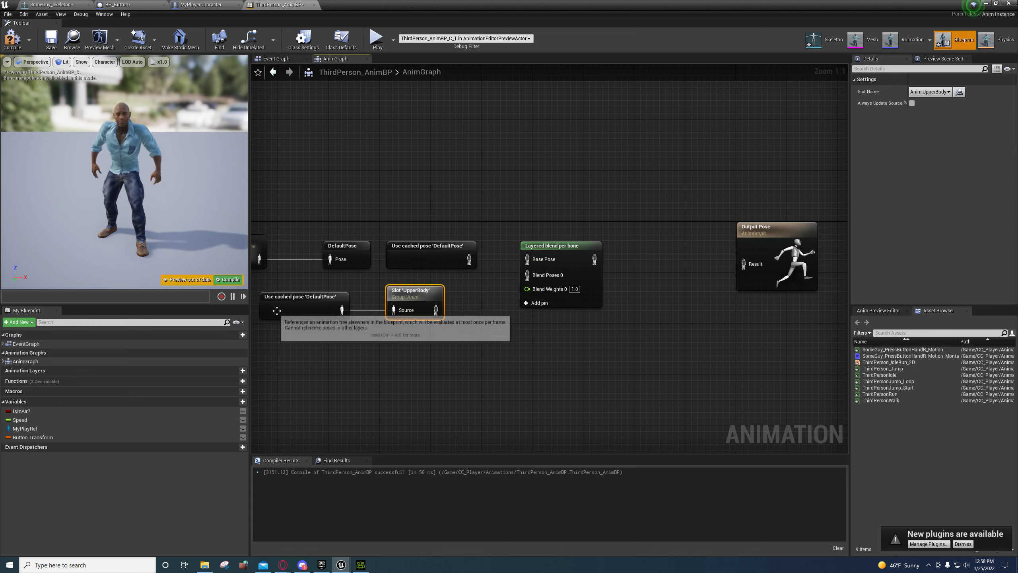
left_click_drag(436, 310, 536, 275)
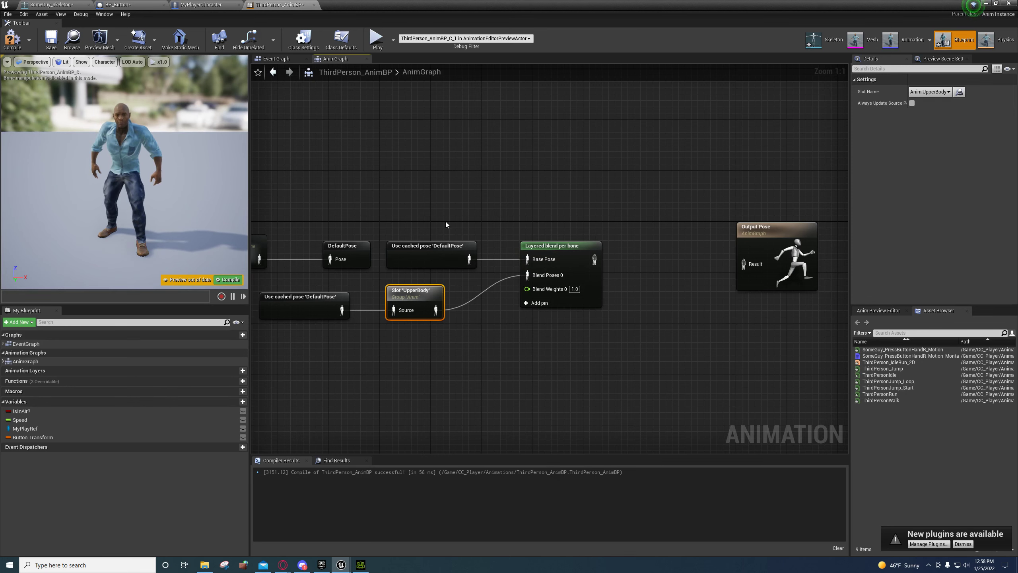
right_click_drag(484, 317, 458, 299)
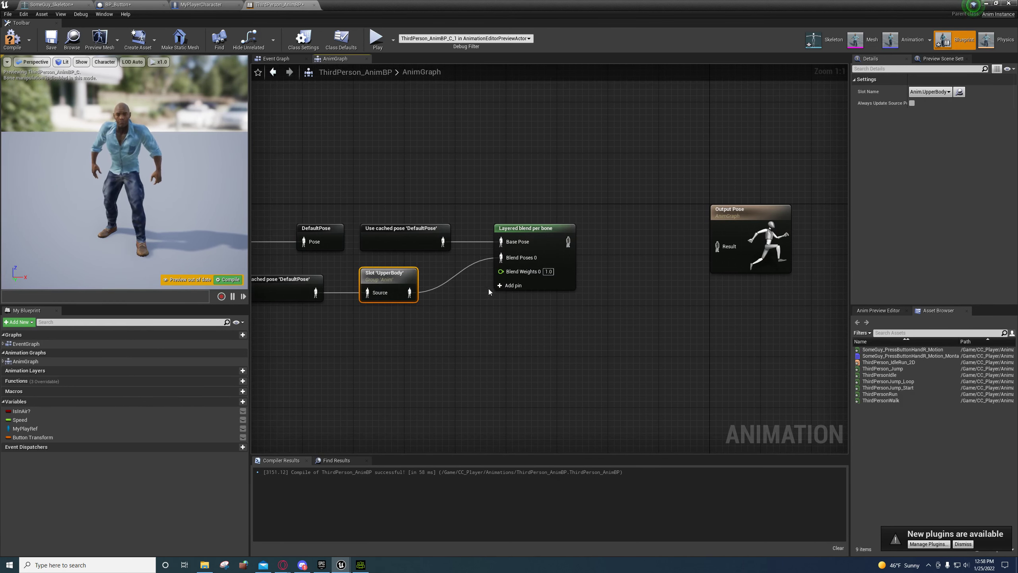
Step: Add a branch filter to layer 0 of the Layered blend per bone node's Layer Setup and expand its settings
right_click_drag(533, 325, 481, 364)
left_click(472, 329)
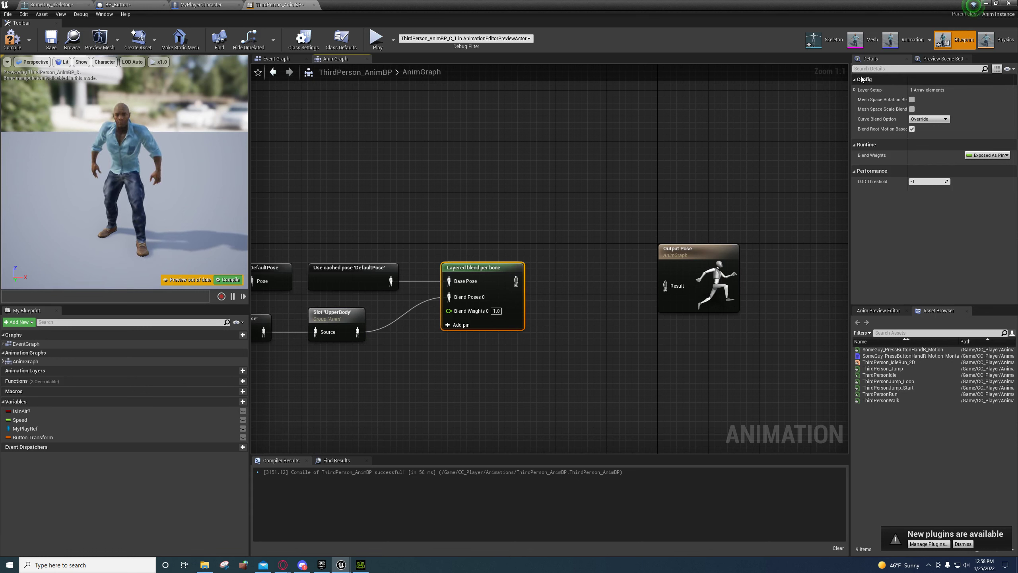
left_click(855, 89)
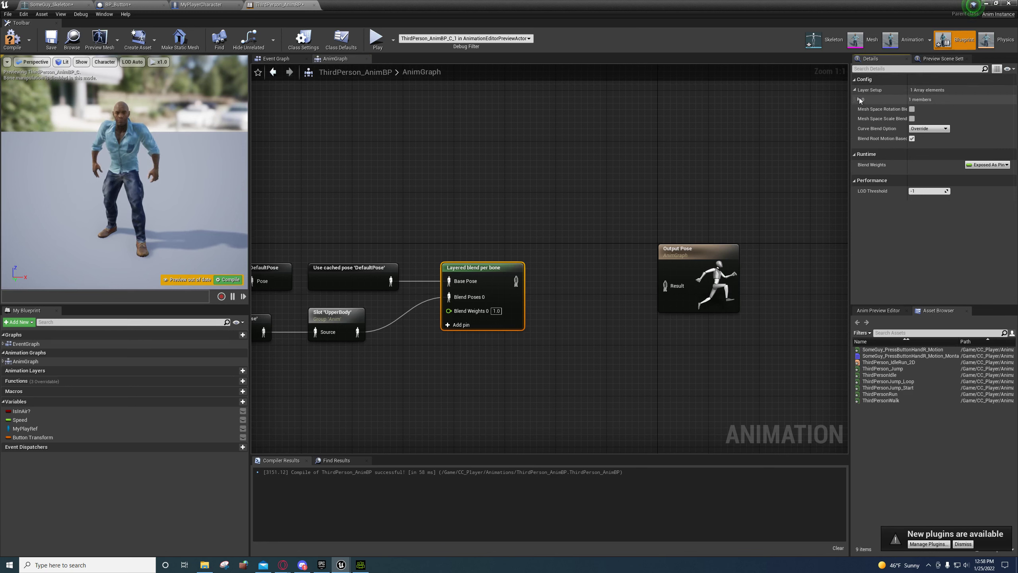
left_click(859, 99)
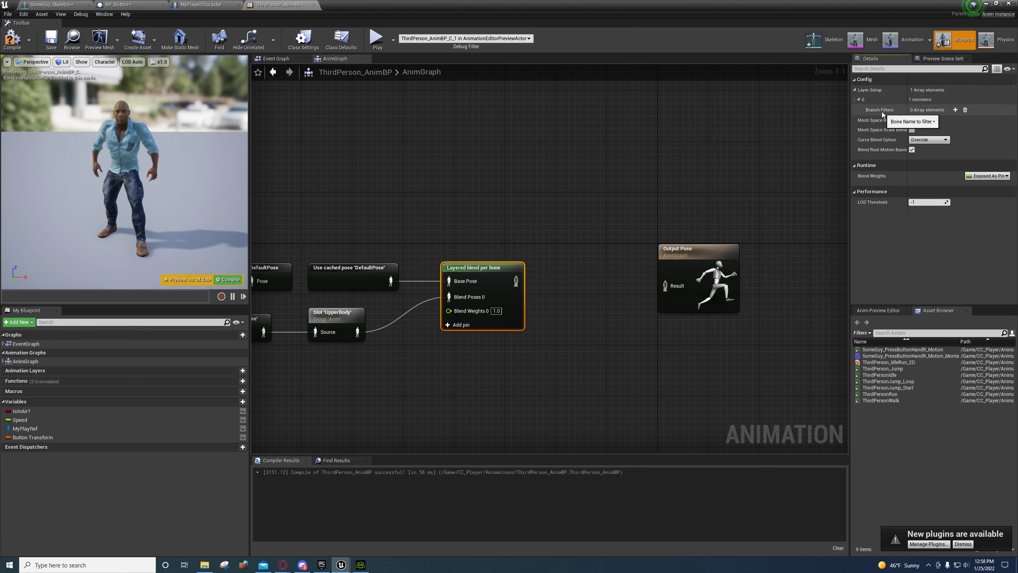
left_click(955, 110)
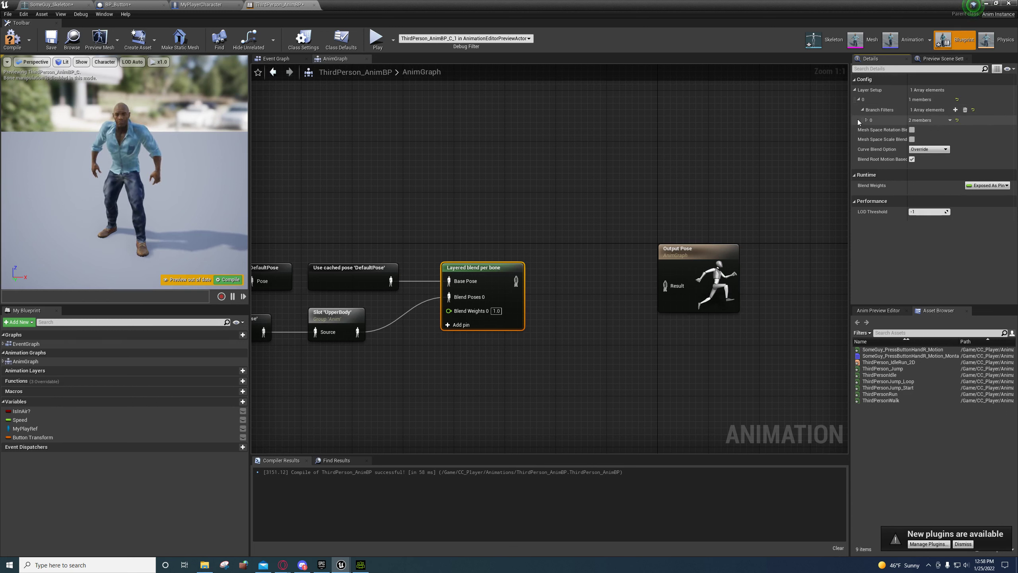
left_click(868, 119)
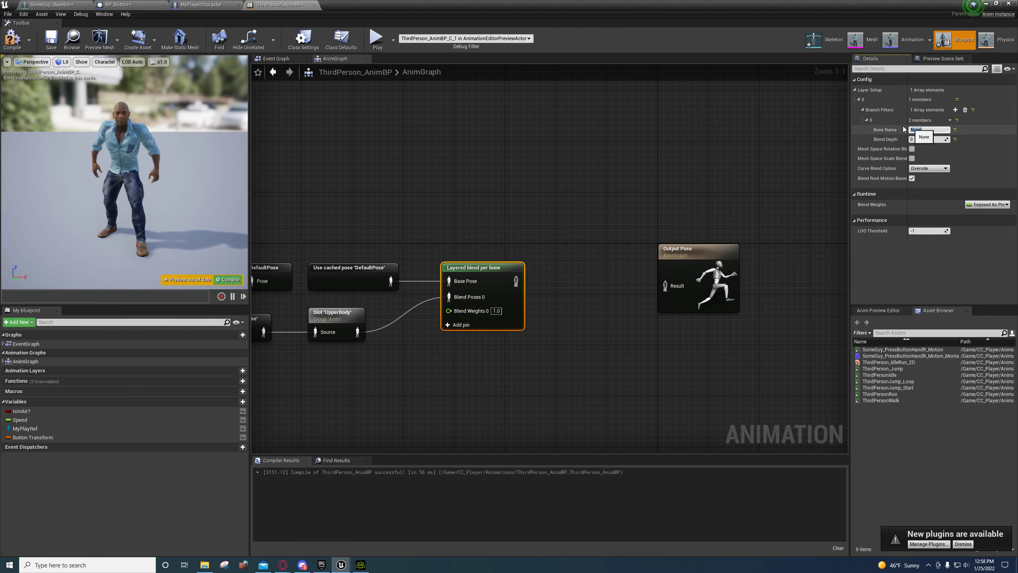
Step: Switch to SomeGuy_Skeleton, place its document after ThirdPerson_AnimBP, and show the skeleton tree
left_click(201, 5)
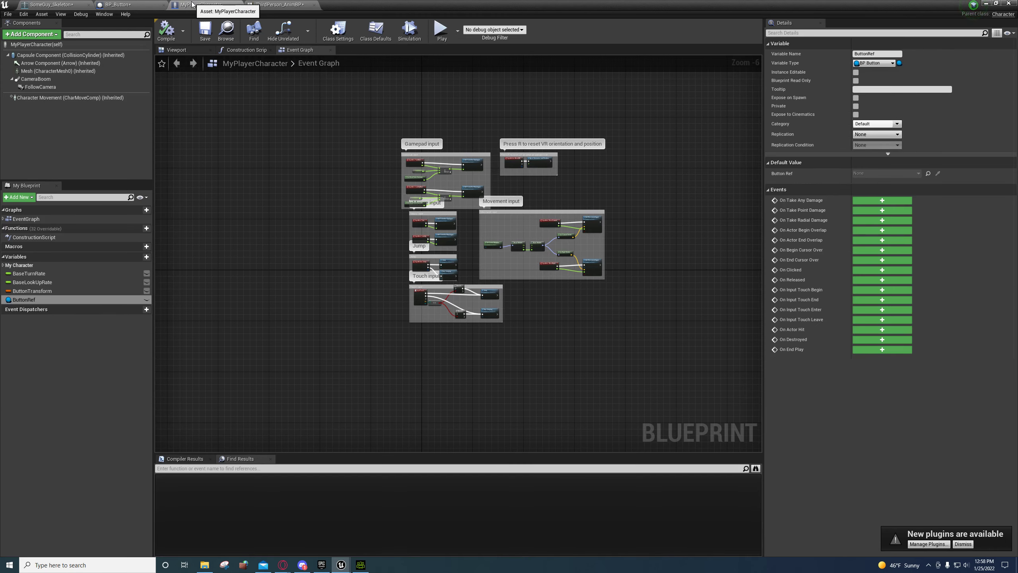
left_click(280, 4)
left_click_drag(52, 5, 278, 8)
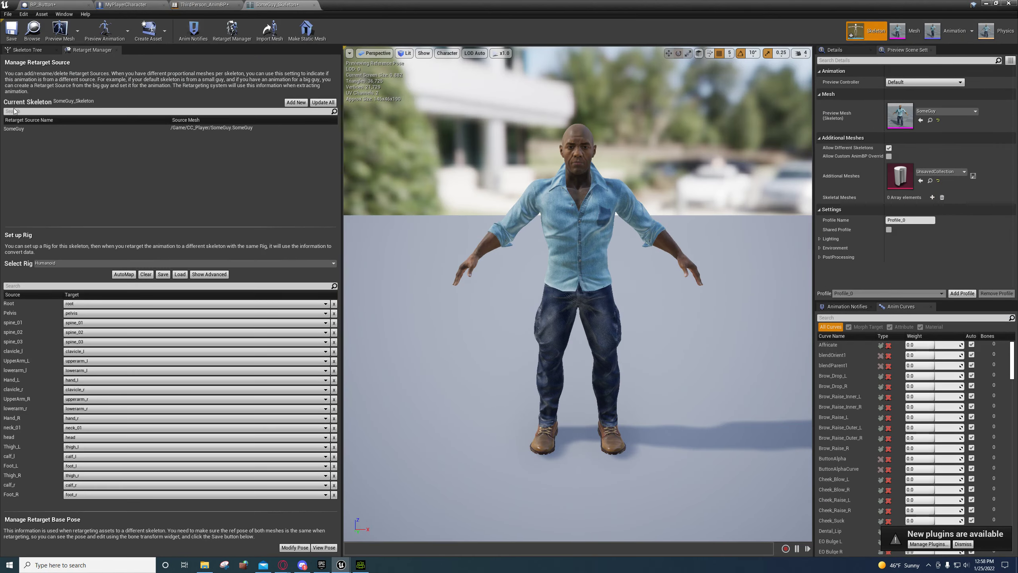
left_click(24, 50)
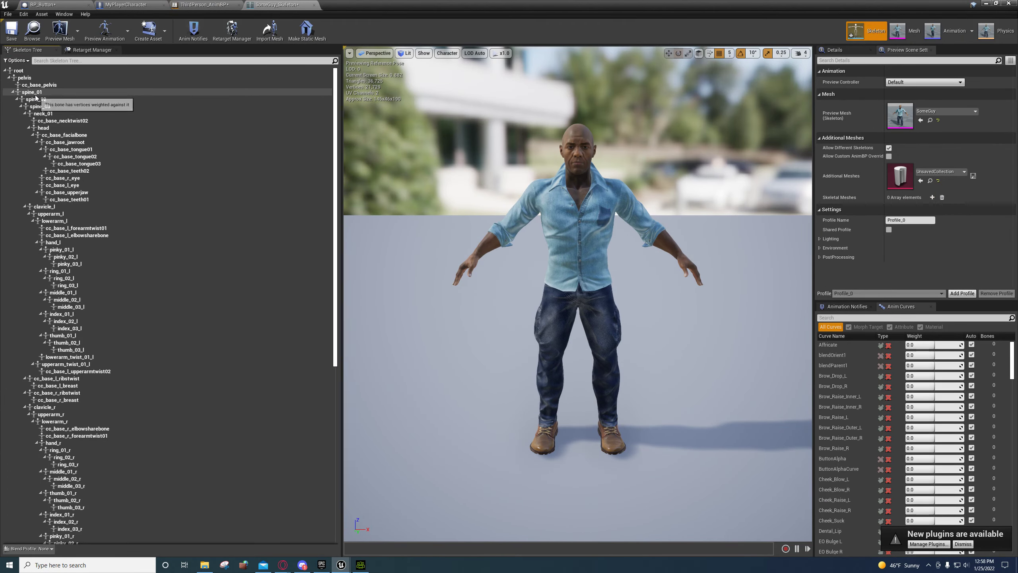
Step: Examine where the spine_01, spine_02, spine_03 and neck_01 bones sit on the character
left_click(32, 92)
left_click(32, 99)
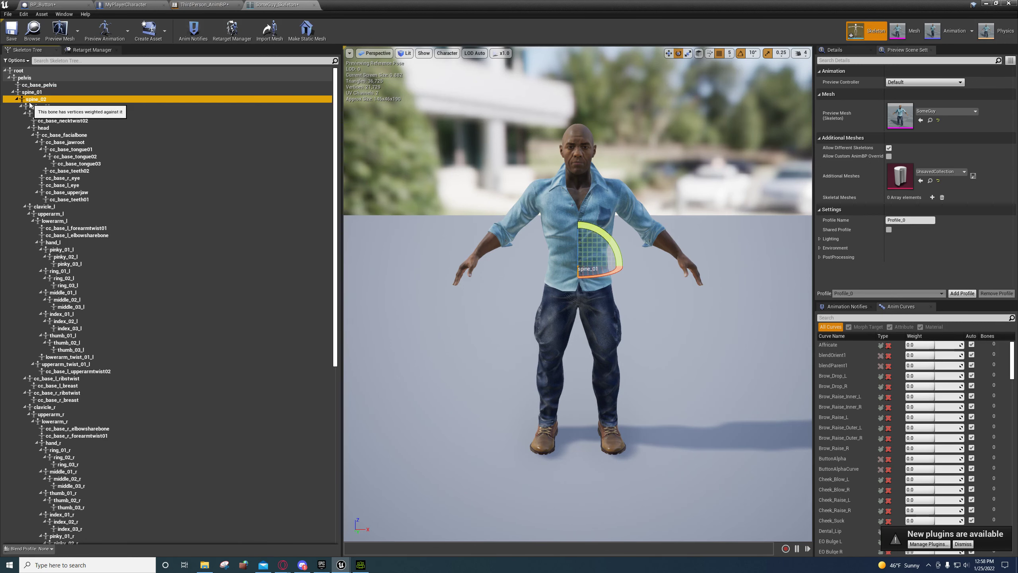
left_click(33, 107)
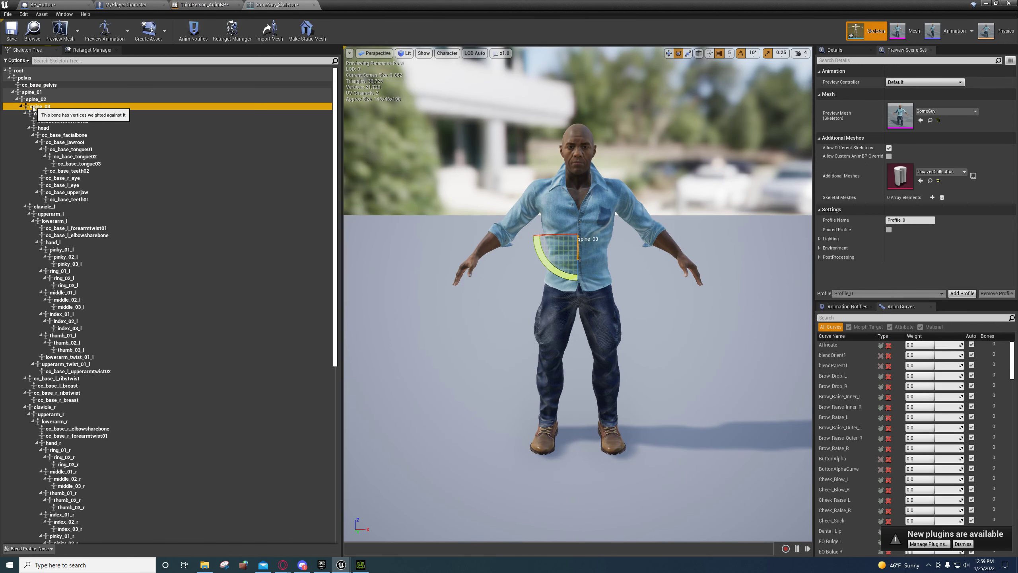
left_click(36, 114)
left_click(40, 99)
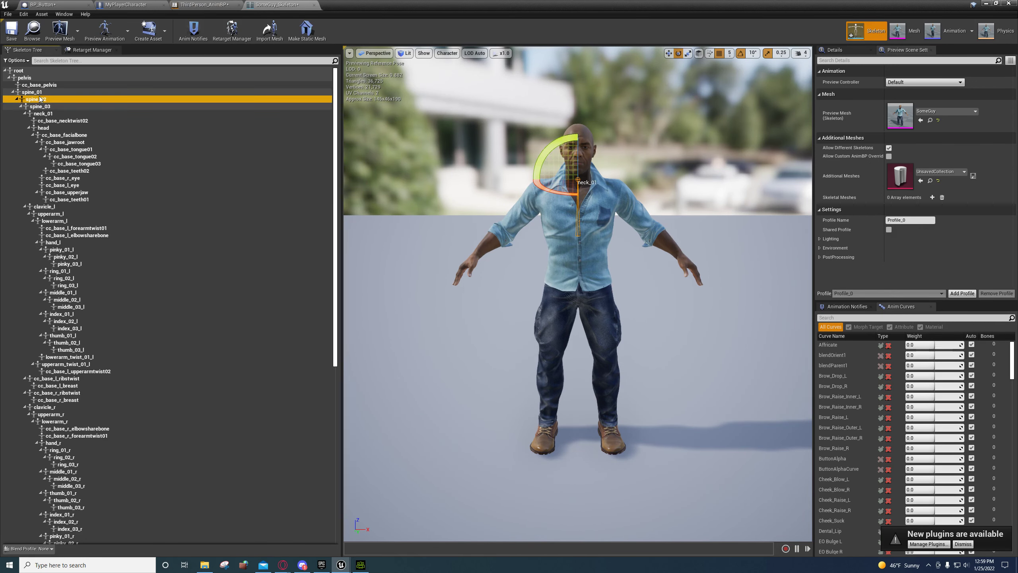
left_click(35, 92)
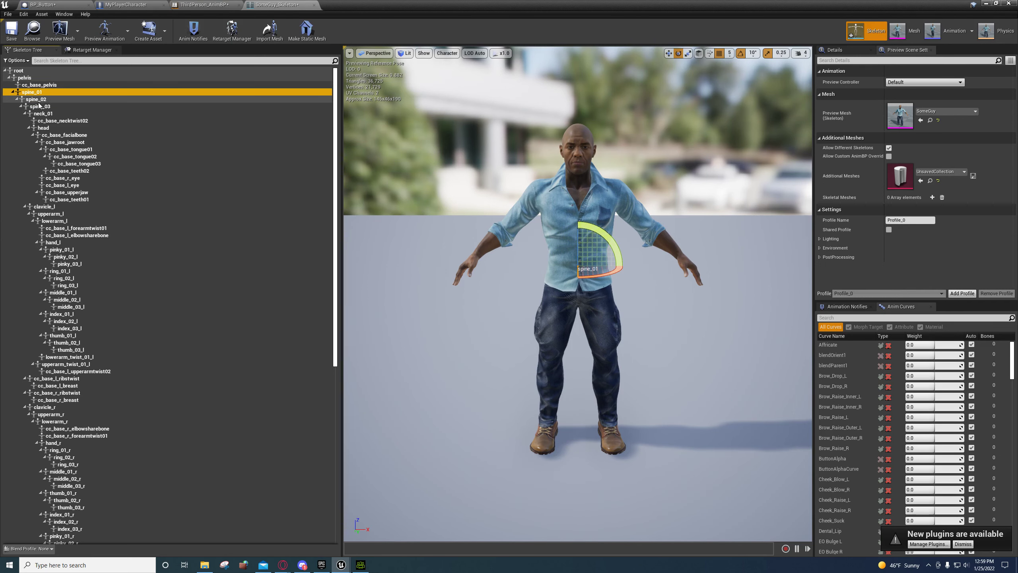
Step: Return to ThirdPerson_AnimBP and set the branch filter's bone name to spine_01
left_click(199, 5)
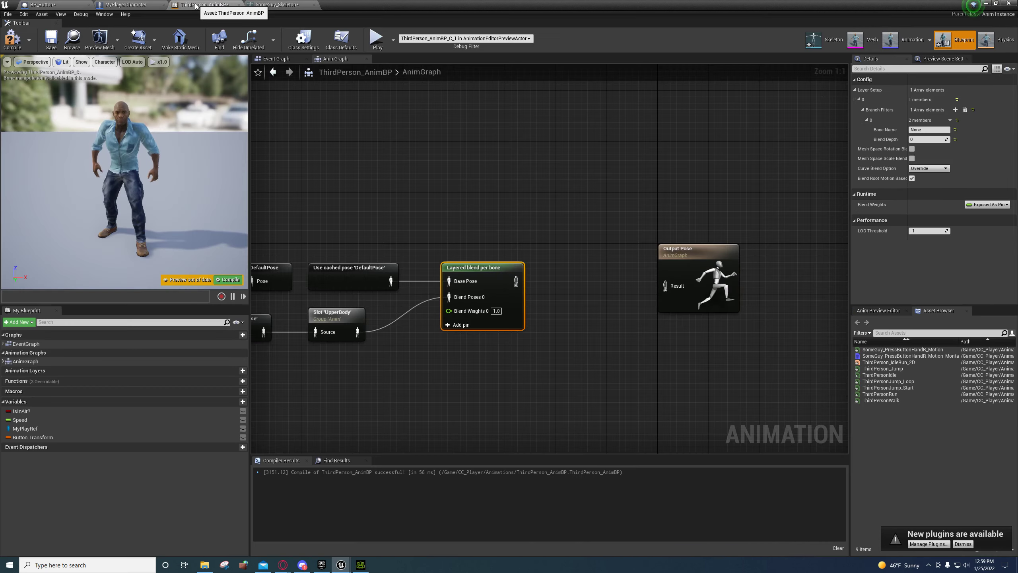
left_click(938, 129)
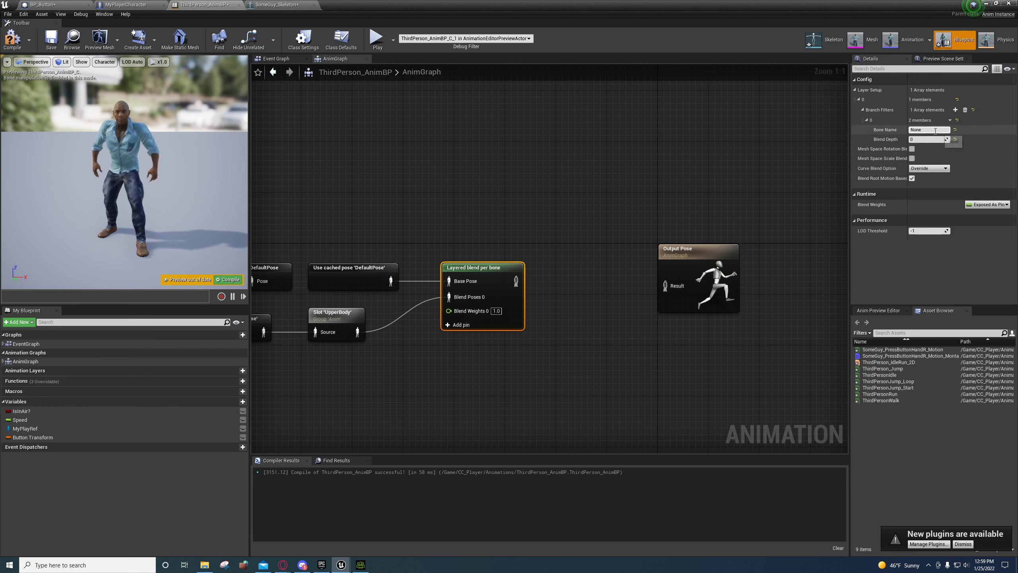
type("spine_01")
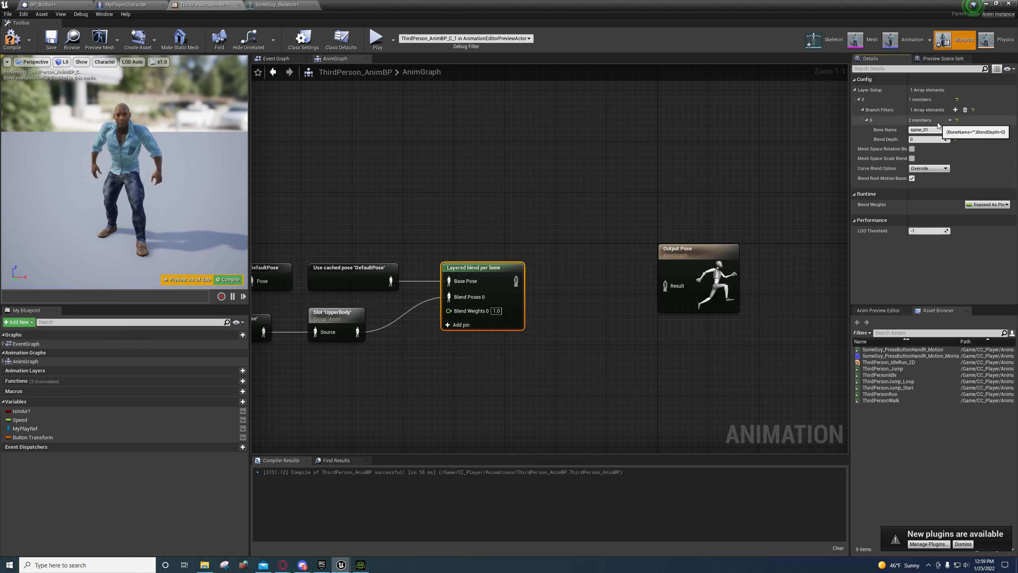
Step: Check the spine_01 bone in SomeGuy_Skeleton against the branch filter, returning to ThirdPerson_AnimBP
left_click(277, 4)
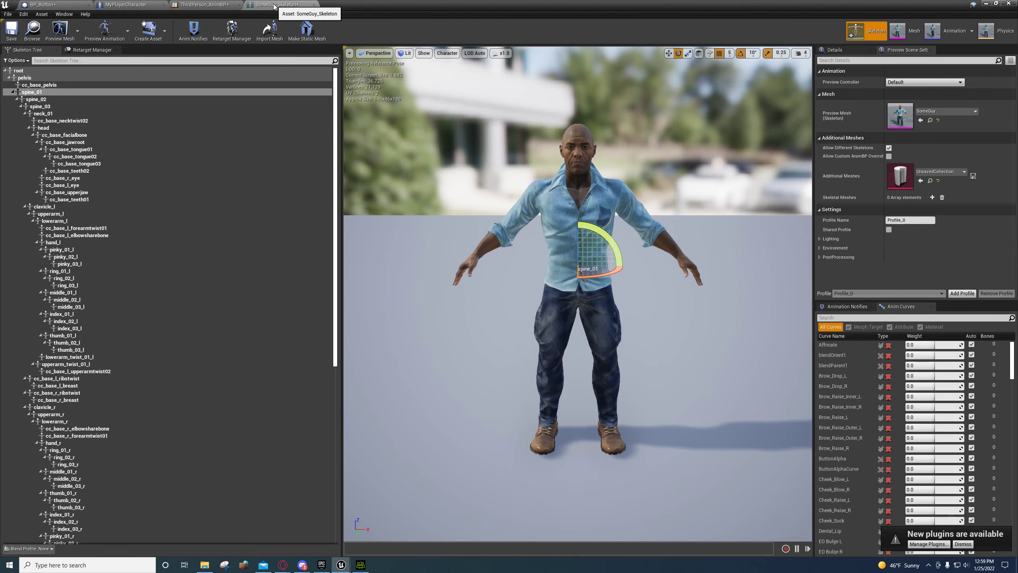
right_click(35, 95)
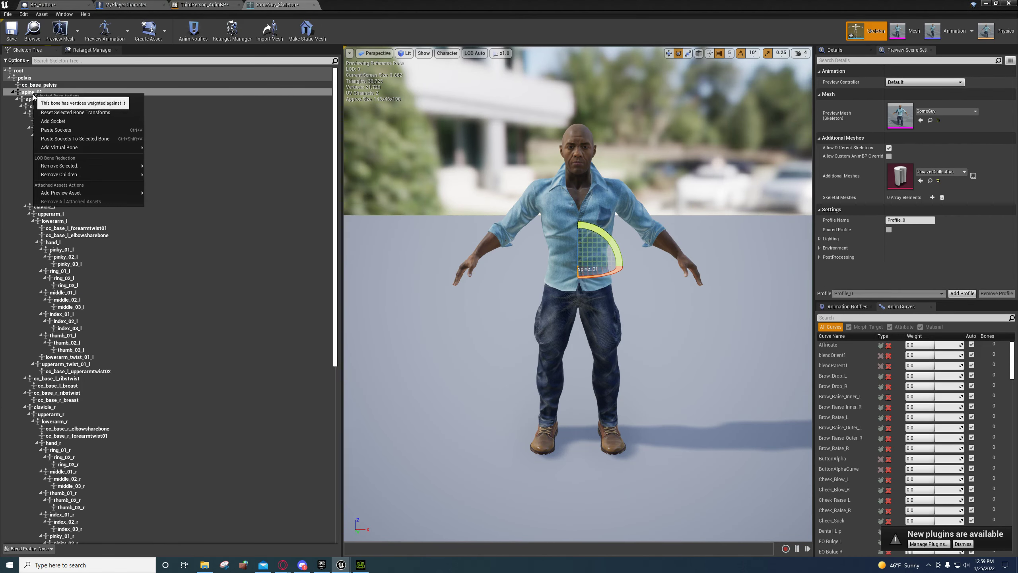
left_click(186, 7)
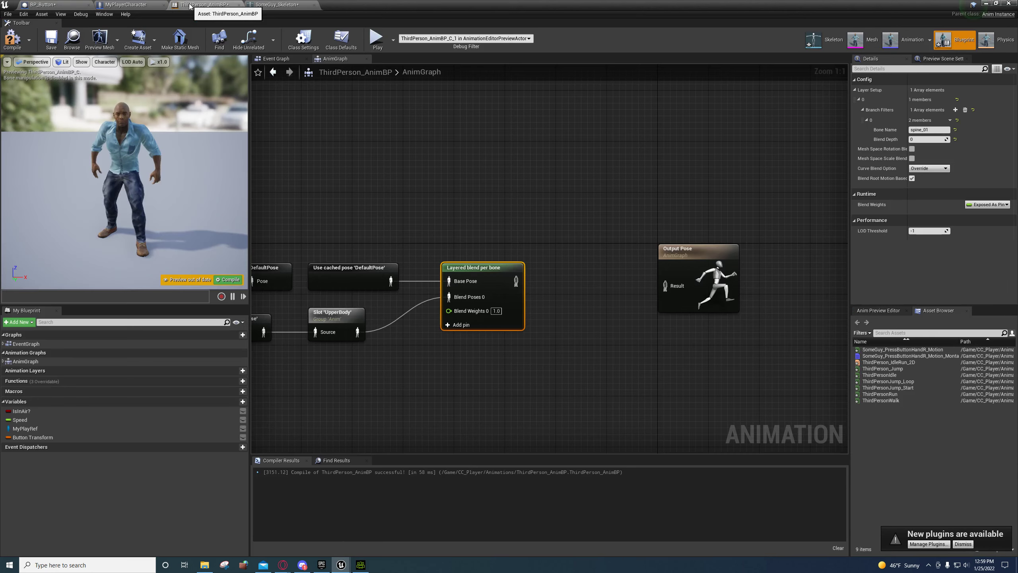
Step: Set the spine_01 branch filter's blend depth to 4 and compile the animation blueprint
left_click(919, 140)
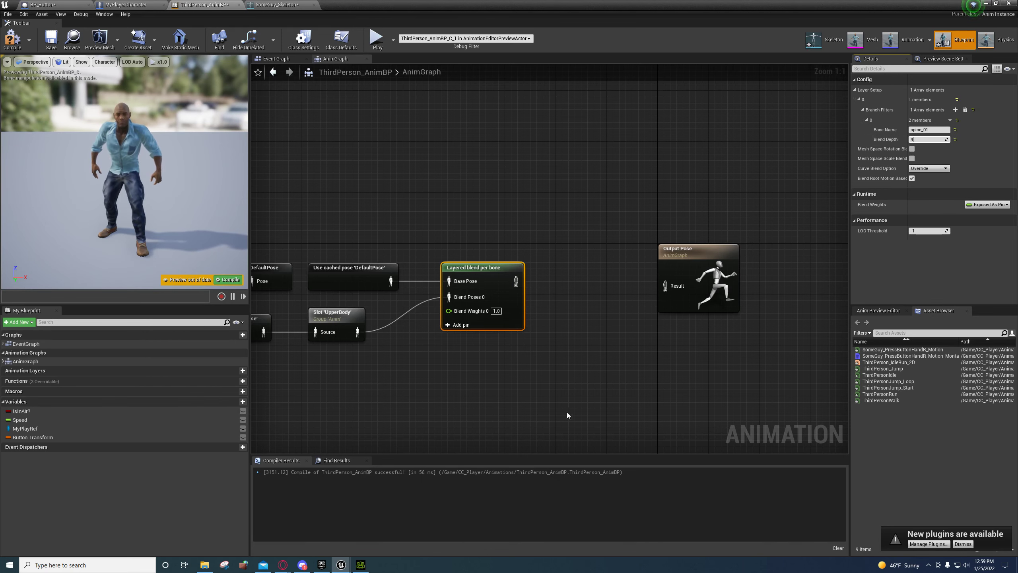
right_click_drag(547, 405, 580, 370)
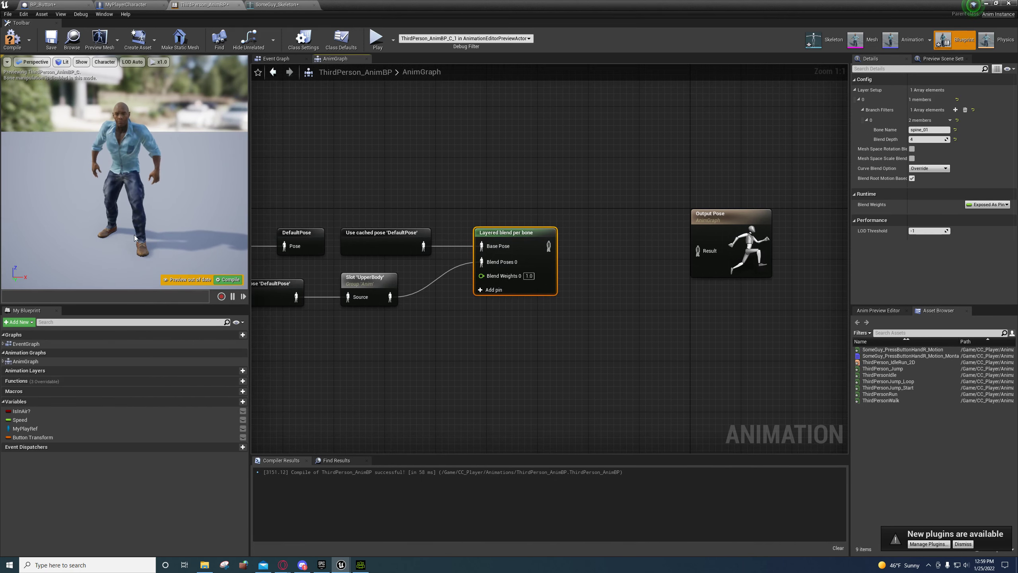
left_click(228, 279)
Step: Move the Output Pose node farther from Layered blend per bone to make room between them
right_click_drag(450, 311, 364, 329)
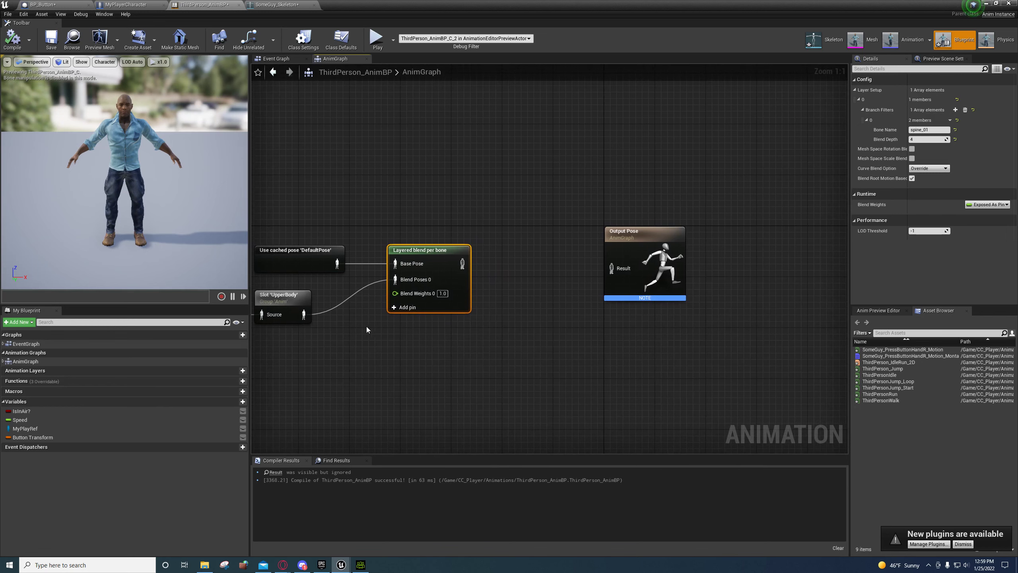
left_click_drag(638, 239, 759, 234)
right_click_drag(547, 340, 455, 308)
Step: Add a FABRIK node fed by Layered blend per bone through Local To Component, and line up both new nodes
left_click_drag(369, 232, 465, 237)
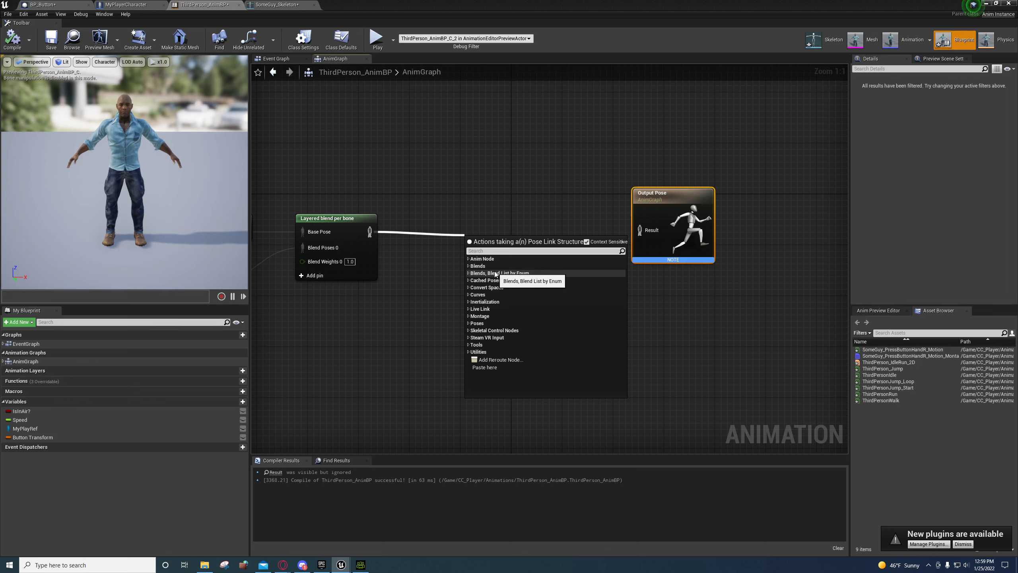
type("fabrik")
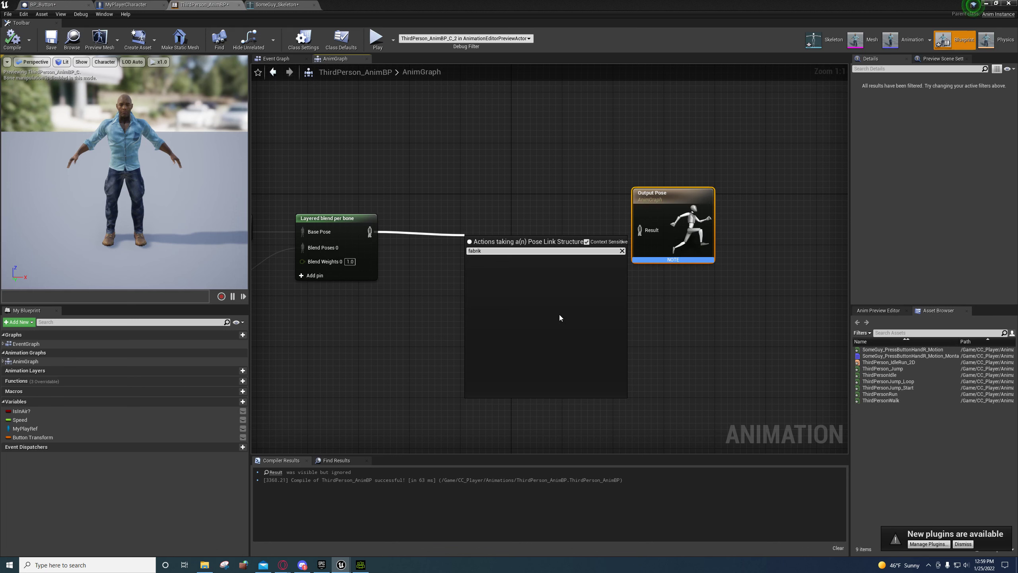
left_click(587, 243)
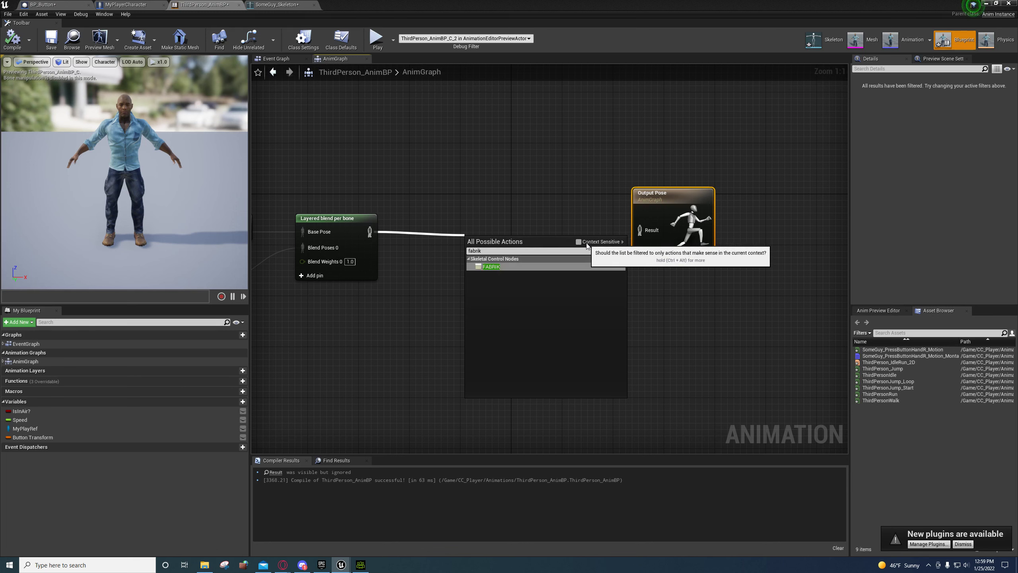
left_click(495, 269)
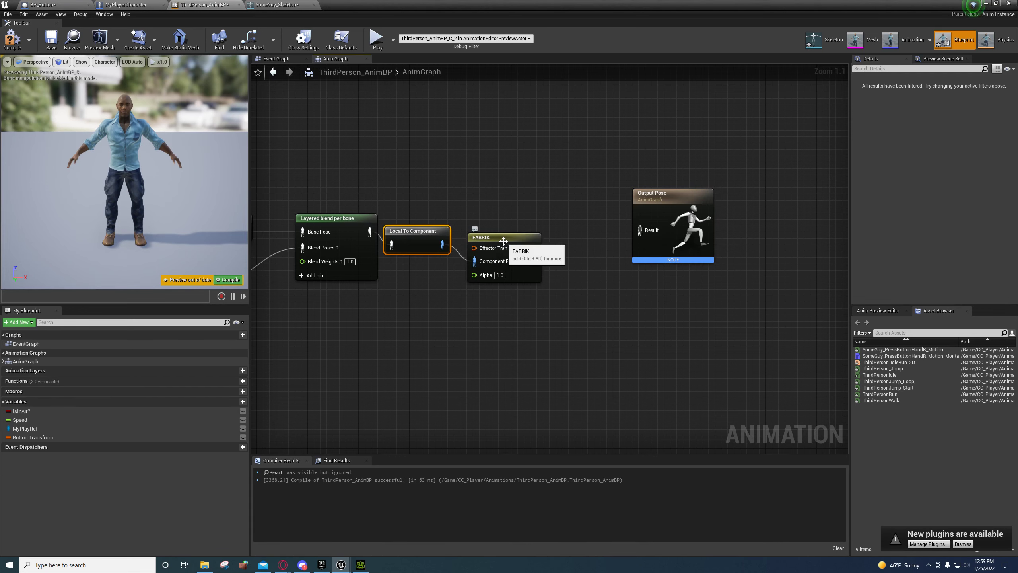
left_click_drag(504, 242, 530, 230)
left_click_drag(415, 237, 427, 224)
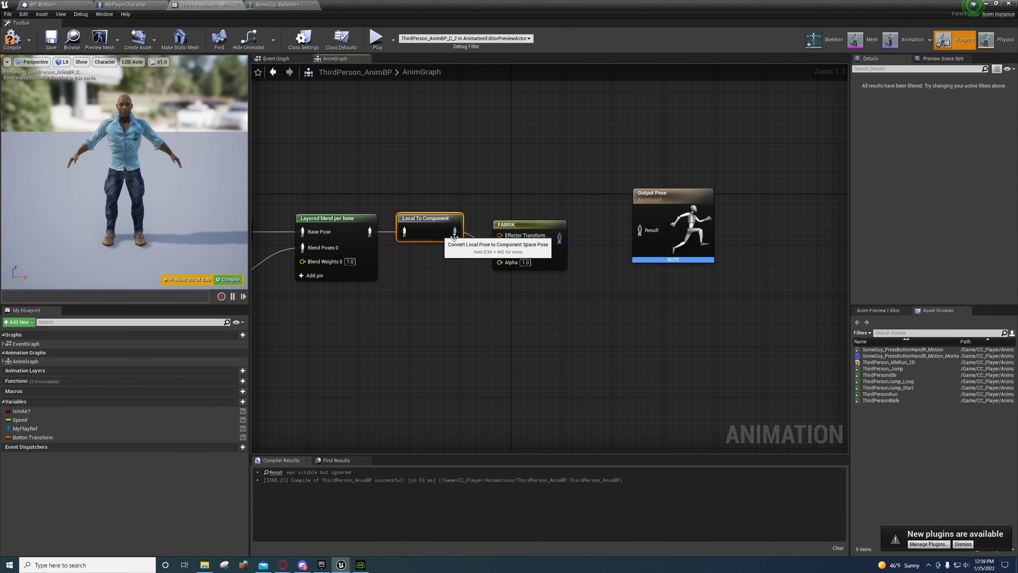
Step: Connect FABRIK to the Output Pose through Component To Local and space the nodes out in a row
left_click_drag(515, 228, 641, 230)
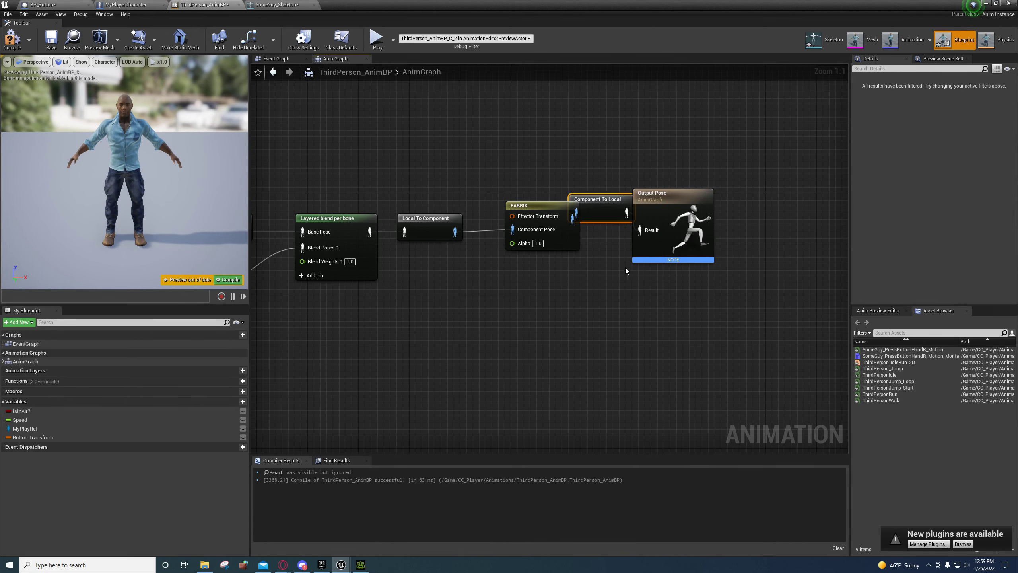
right_click_drag(624, 271, 436, 297)
left_click_drag(475, 224, 577, 230)
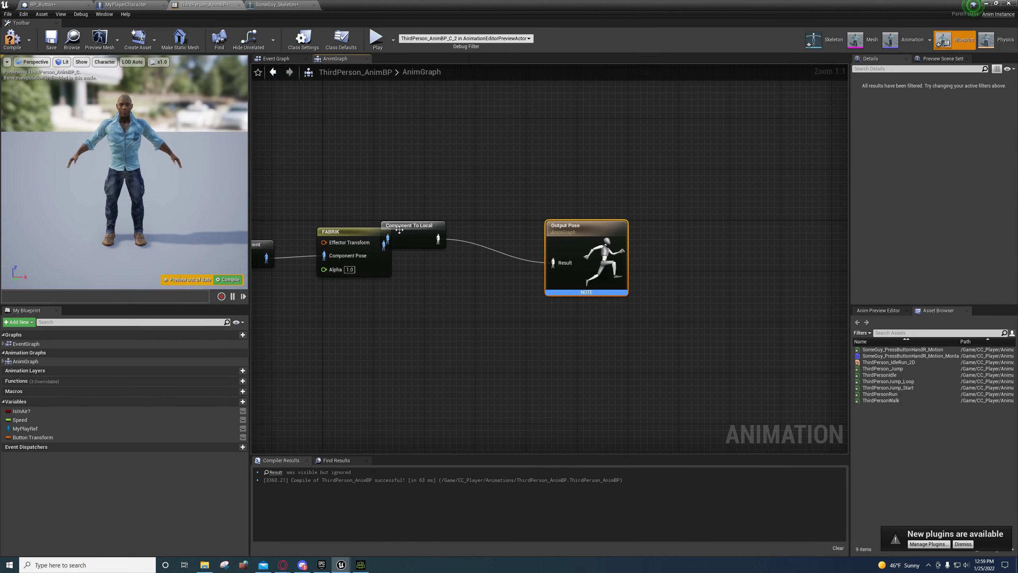
left_click_drag(400, 232, 457, 252)
left_click_drag(622, 258, 646, 252)
right_click_drag(422, 317, 523, 283)
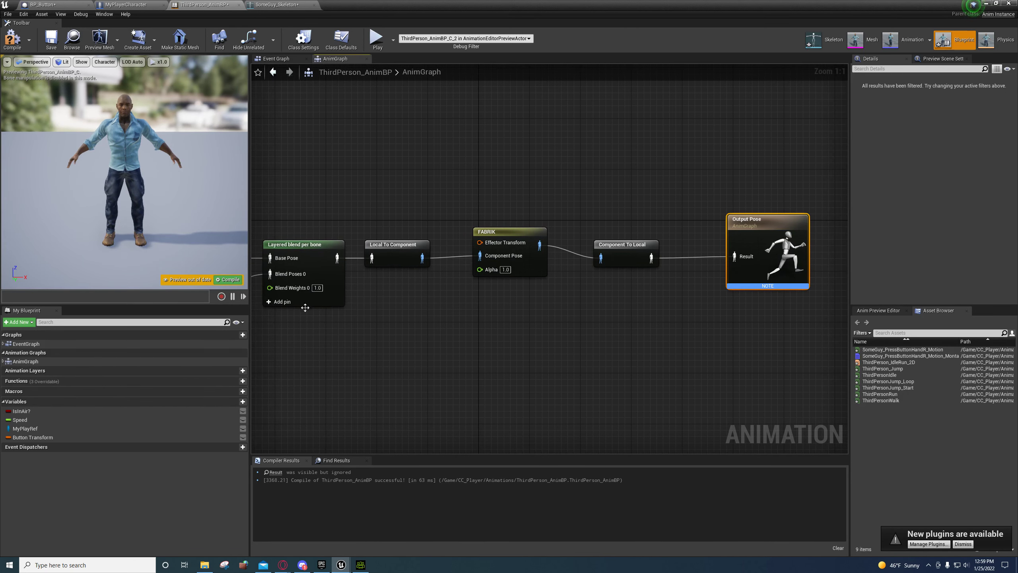
Step: Feed a Button Transform getter into FABRIK's Effector Transform and set FABRIK's alpha input type to Anim Curve Value
left_click_drag(32, 438, 499, 245)
left_click(405, 212)
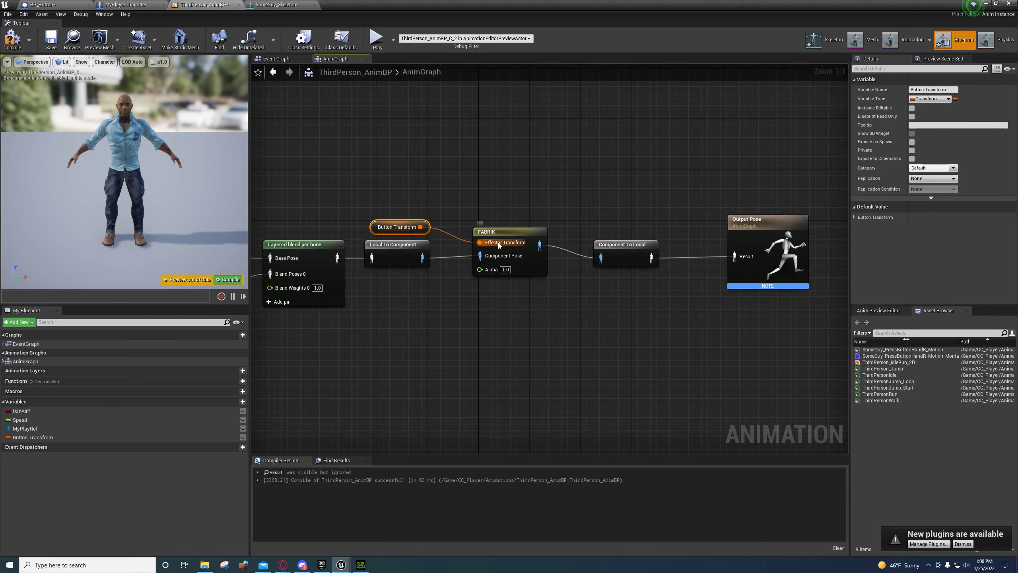
right_click_drag(491, 293, 563, 322)
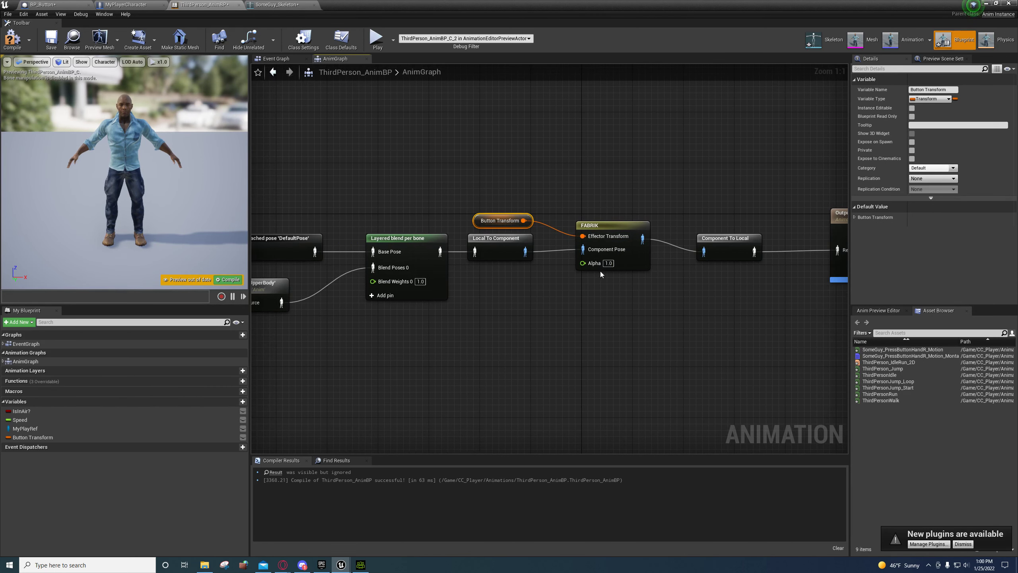
left_click(613, 267)
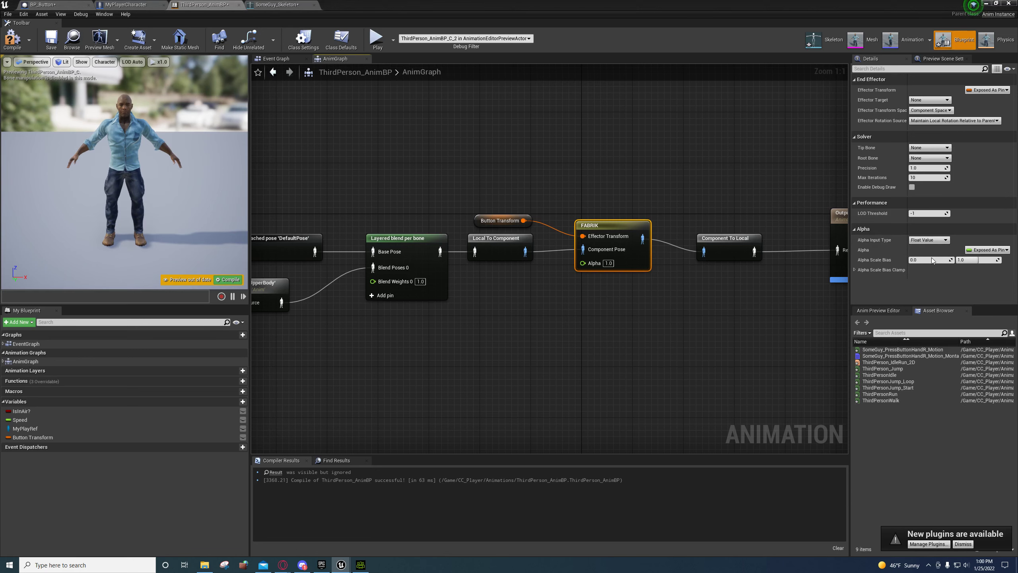
left_click(927, 257)
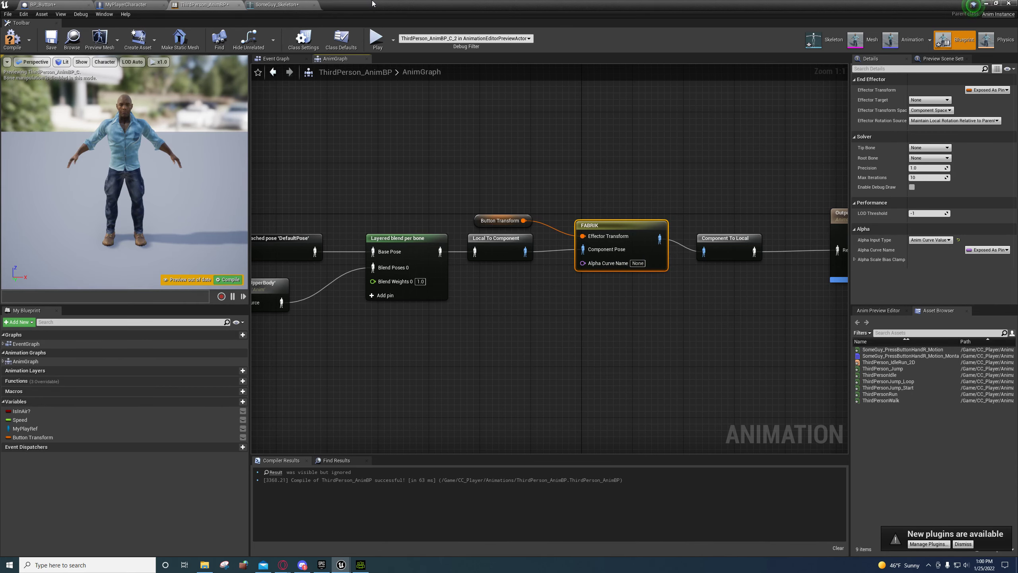
Step: Check the curve's exact name in the SomeGuy_PressButtonHandR_Motion animation, returning to the maximized ThirdPerson_AnimBP
double_click(290, 13)
double_click(224, 425)
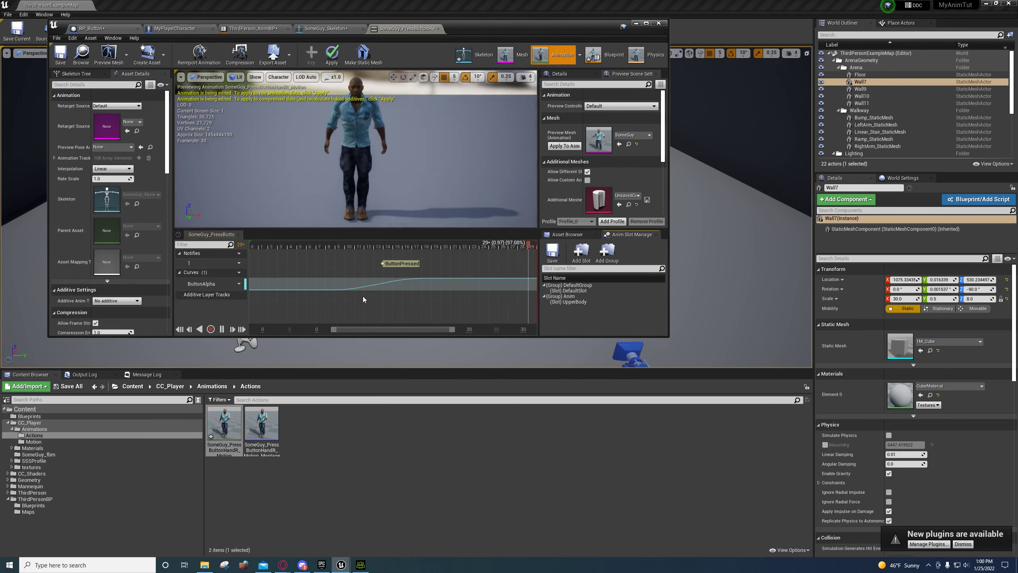
left_click(200, 285)
double_click(201, 285)
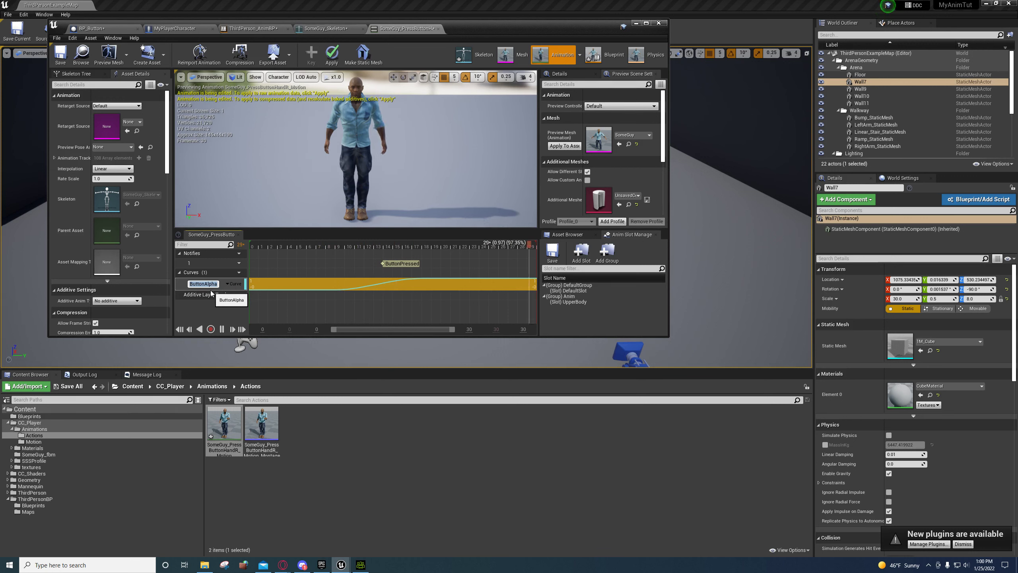
left_click(182, 286)
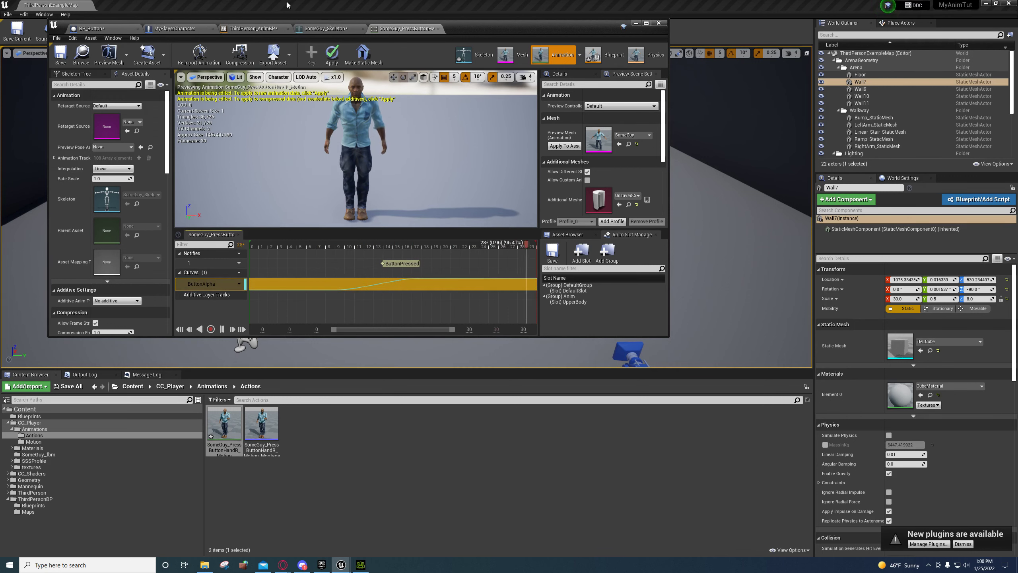
left_click(268, 29)
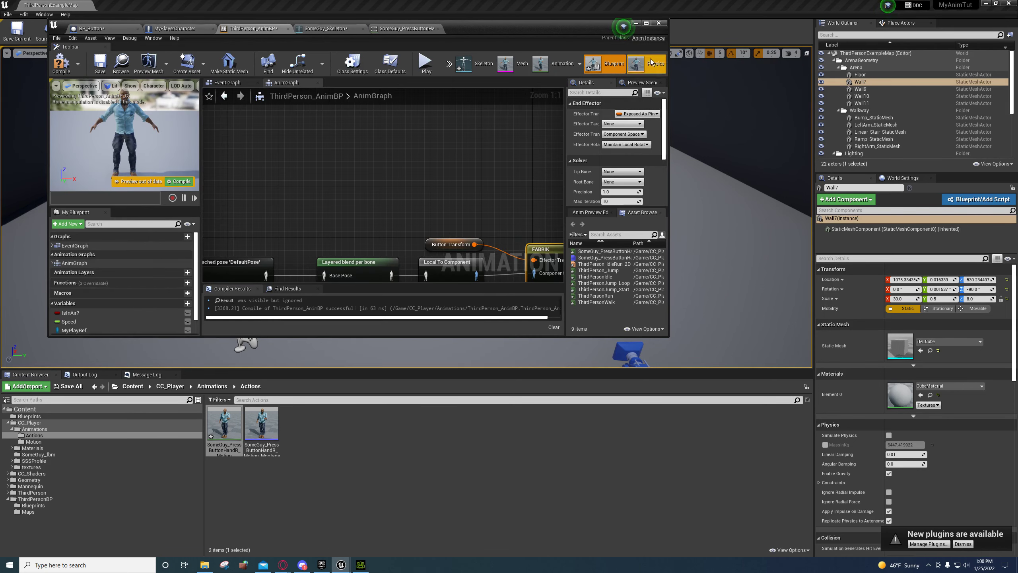
left_click(646, 22)
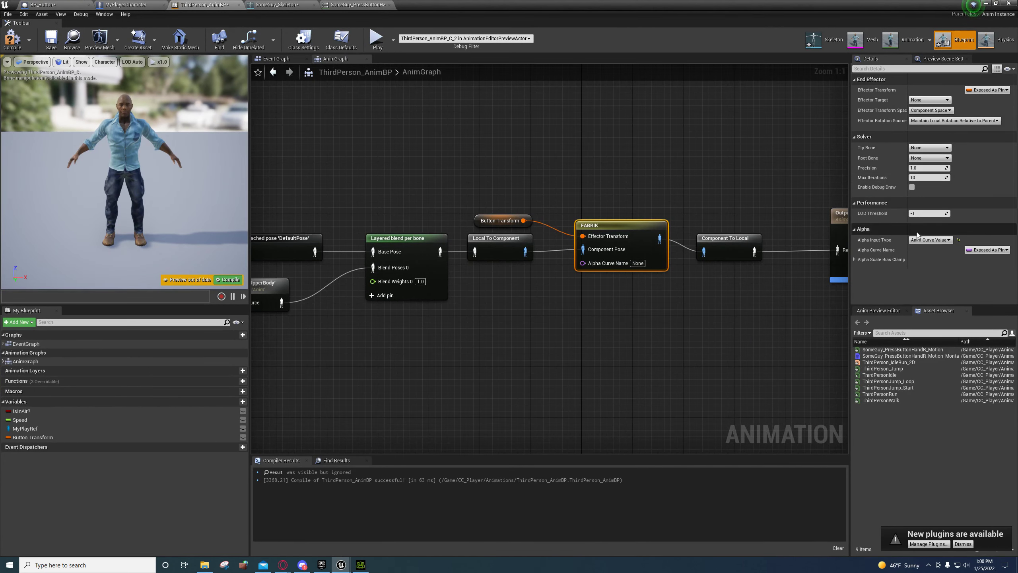
Step: Set the FABRIK node's alpha curve name to ButtonAlpha
left_click(638, 264)
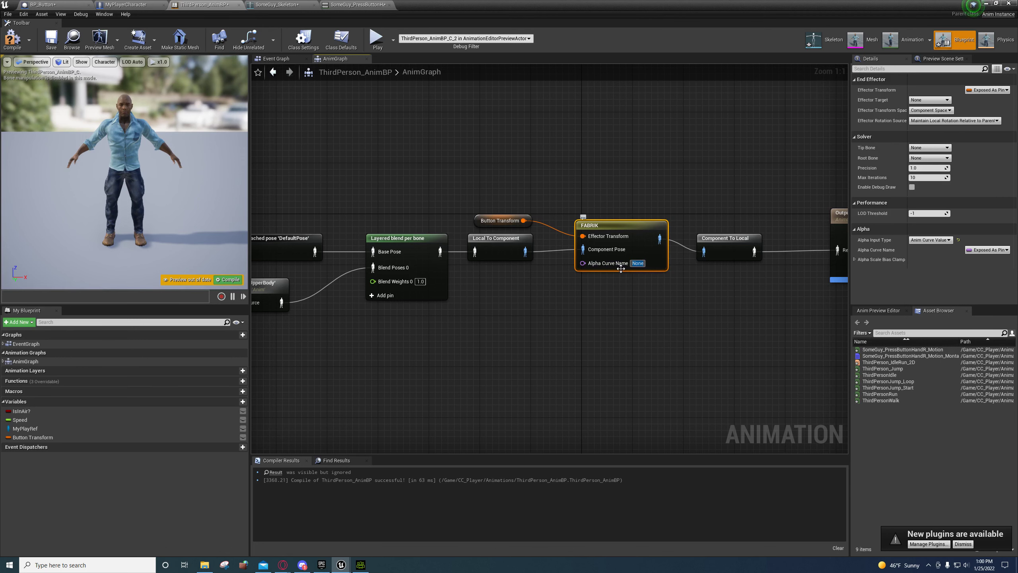
type("ButtonAlpha")
left_click(616, 298)
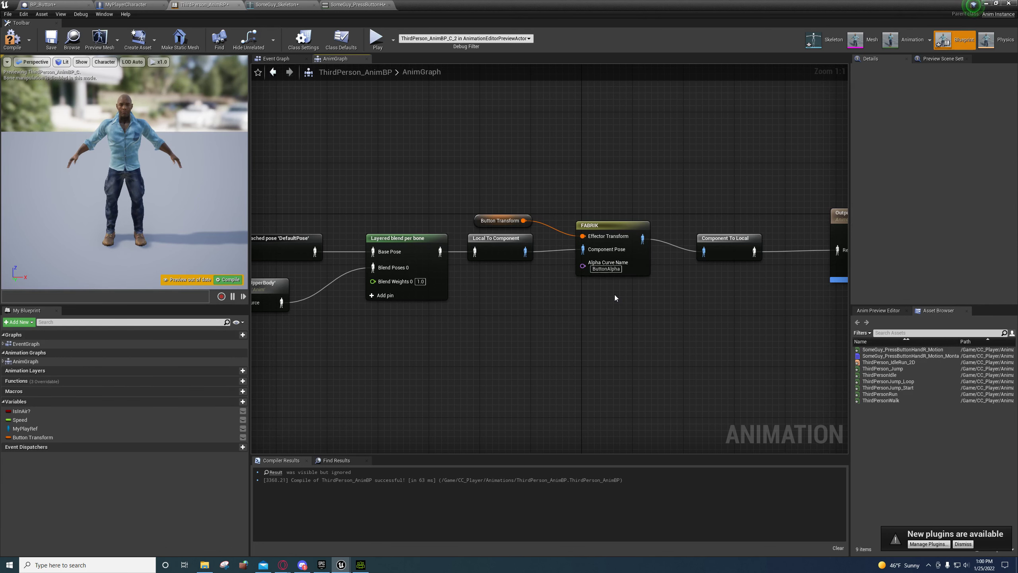
Step: Set the FABRIK node's effector transform space to World Space
right_click_drag(616, 297, 545, 330)
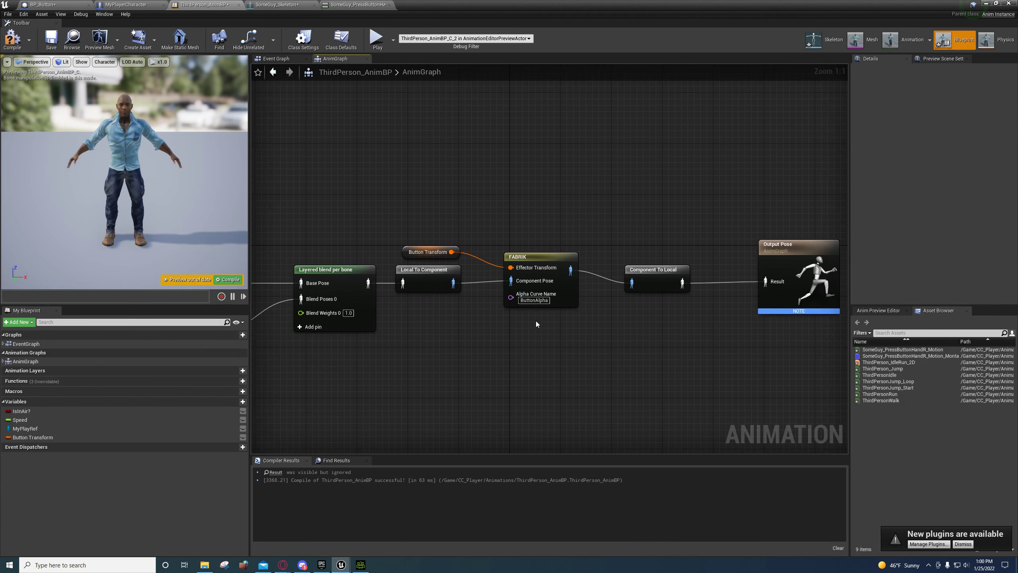
left_click(562, 286)
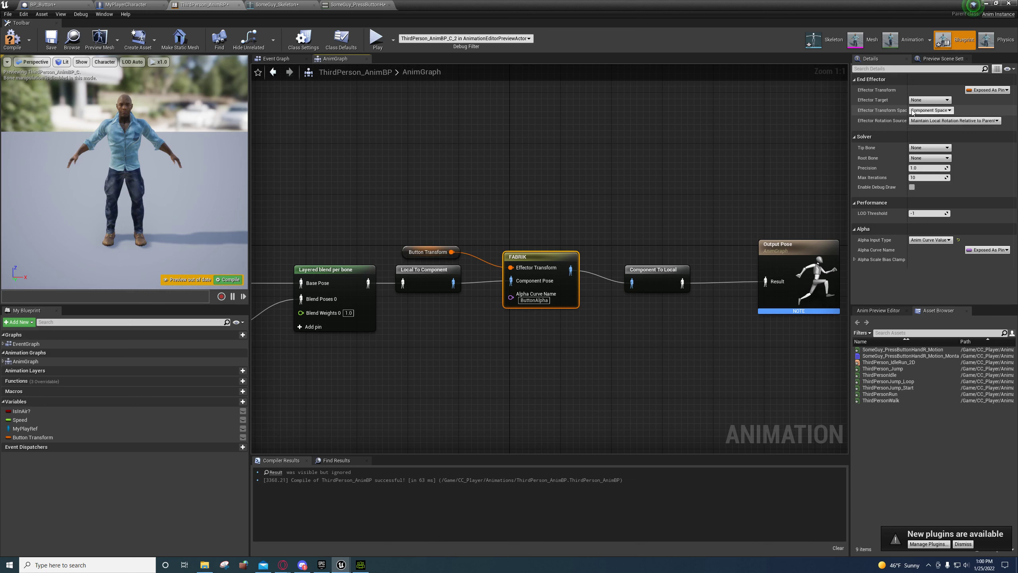
left_click(930, 110)
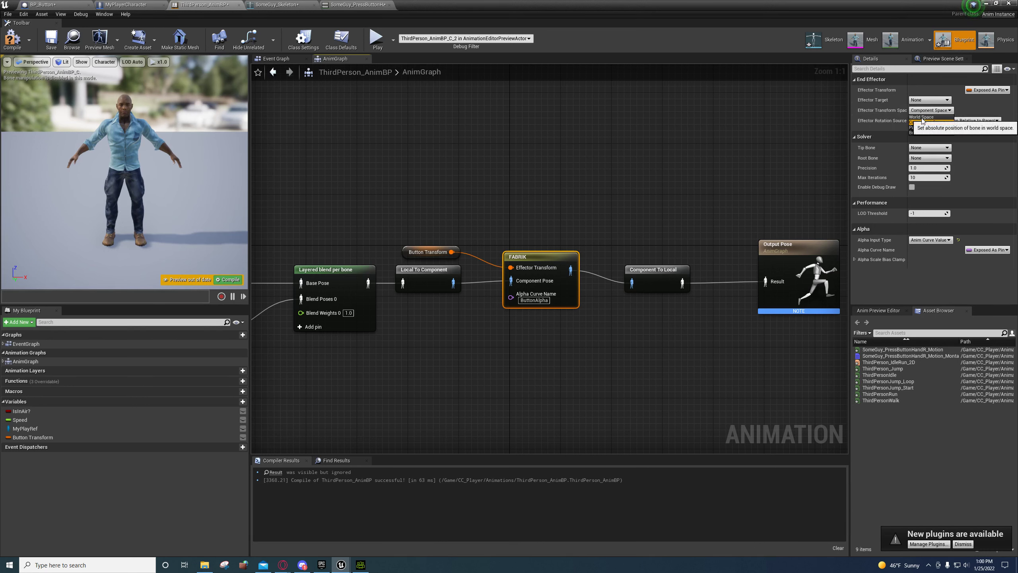
left_click(923, 128)
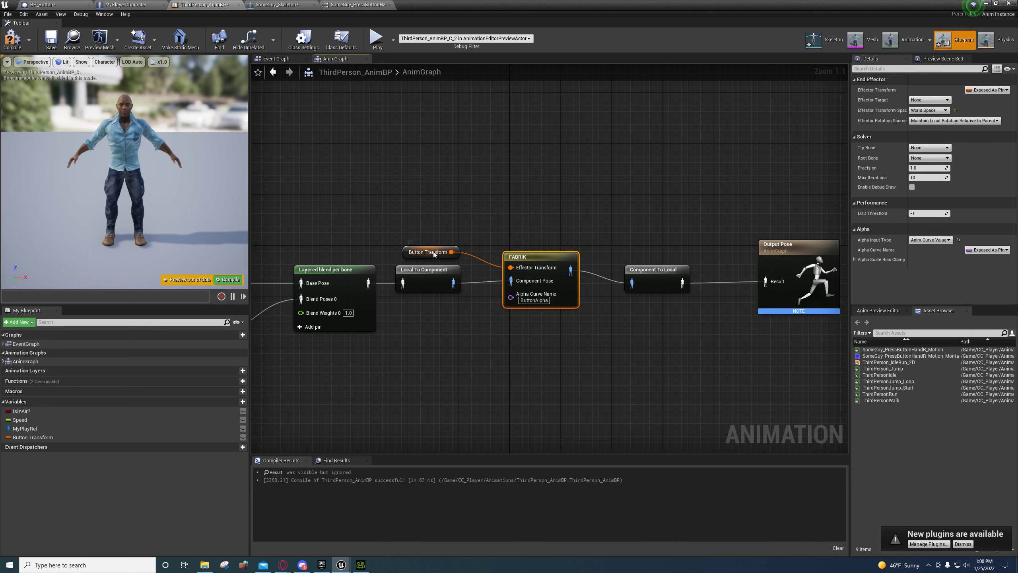
Step: Choose index_03_r as the tip bone of the FABRIK solver
left_click(924, 147)
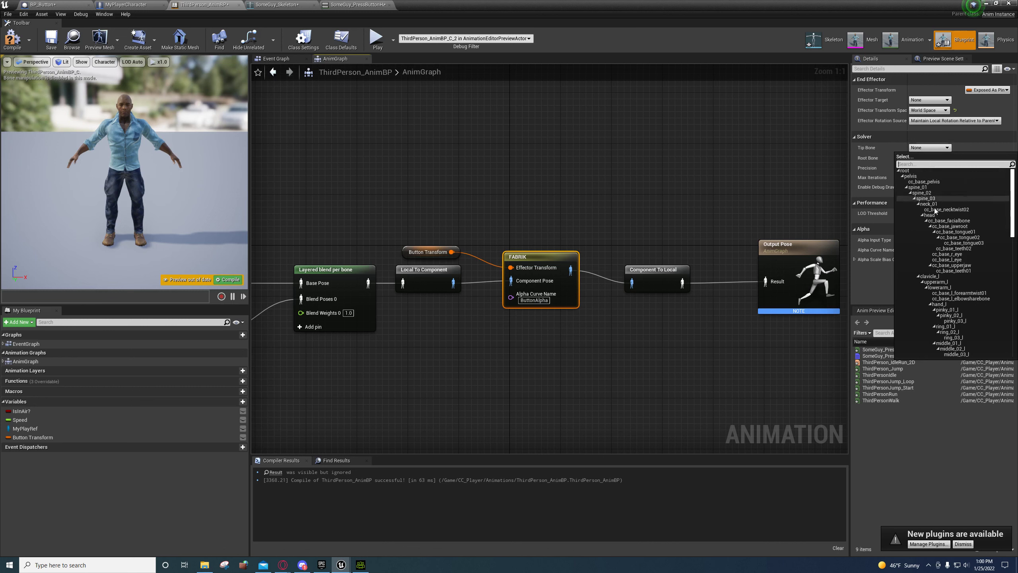
scroll(943, 312, "down", 3)
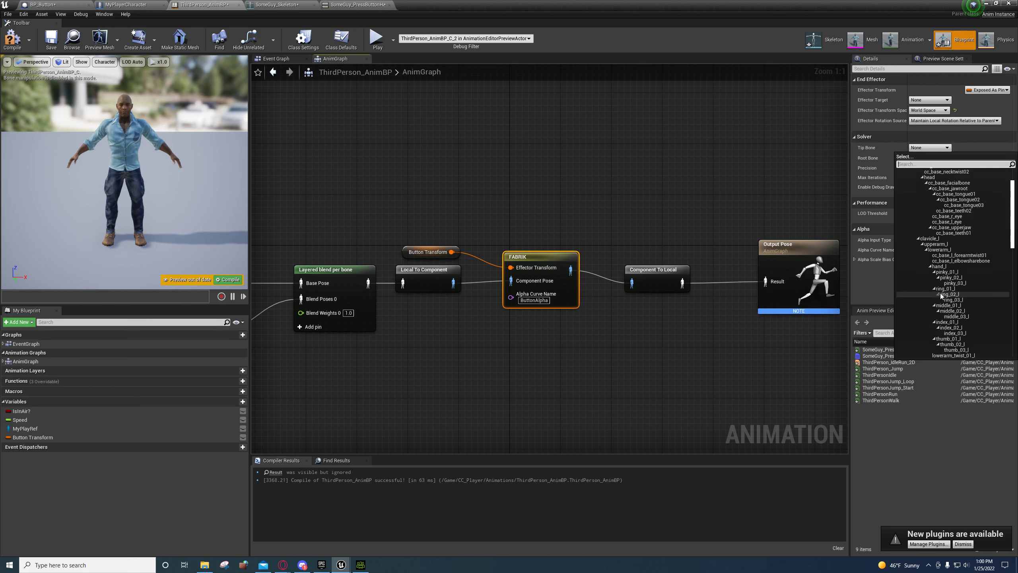
scroll(943, 303, "down", 6)
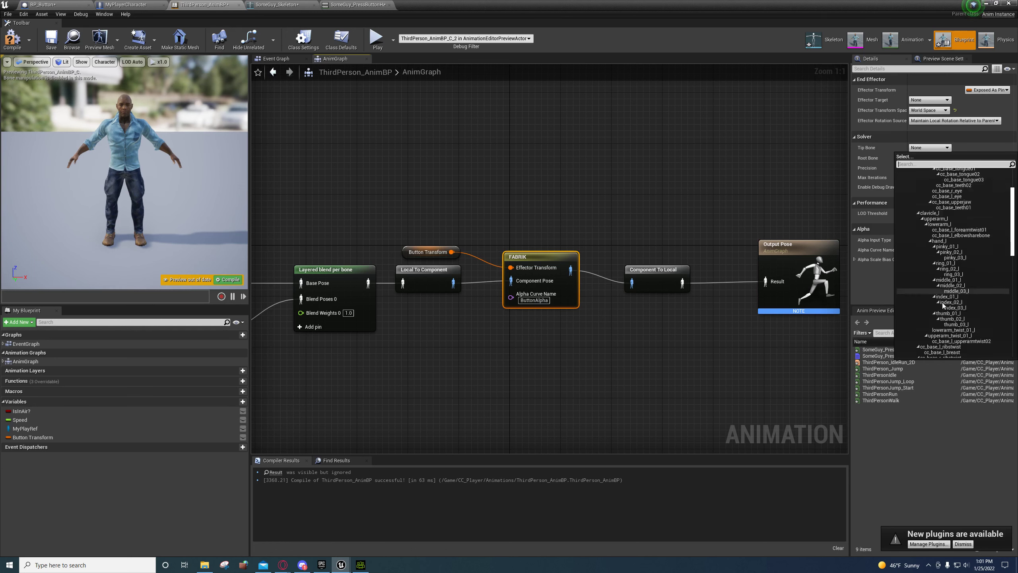
scroll(942, 302, "down", 3)
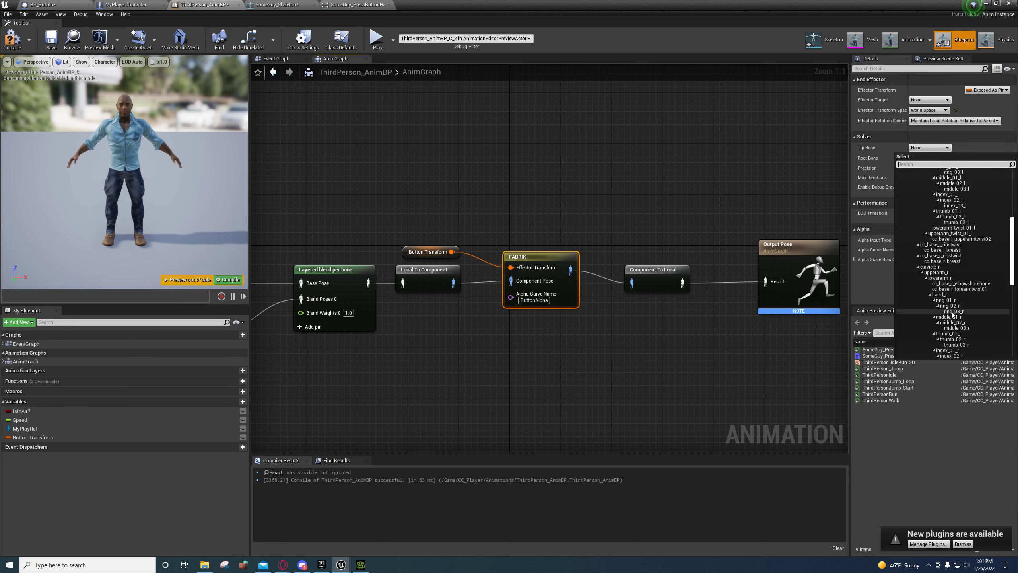
scroll(953, 345, "down", 1)
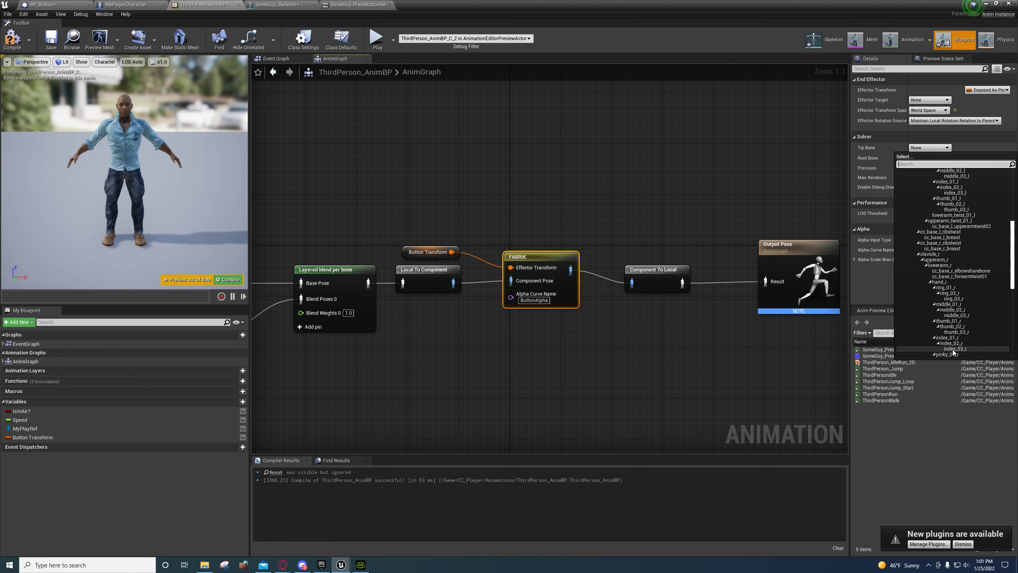
left_click(954, 349)
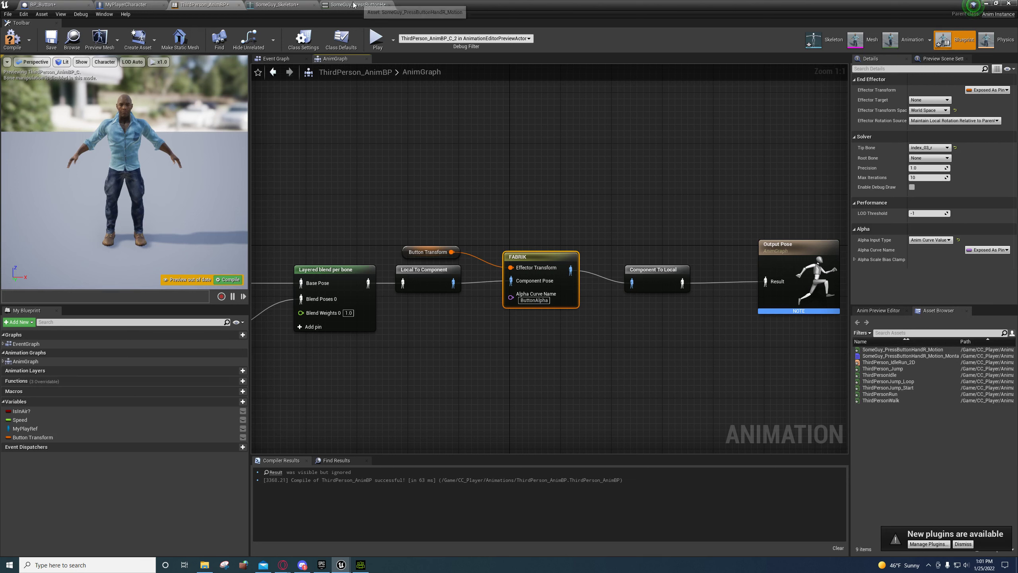
Step: Inspect the ring finger bones of the hand in SomeGuy_Skeleton, returning to ThirdPerson_AnimBP
left_click(277, 5)
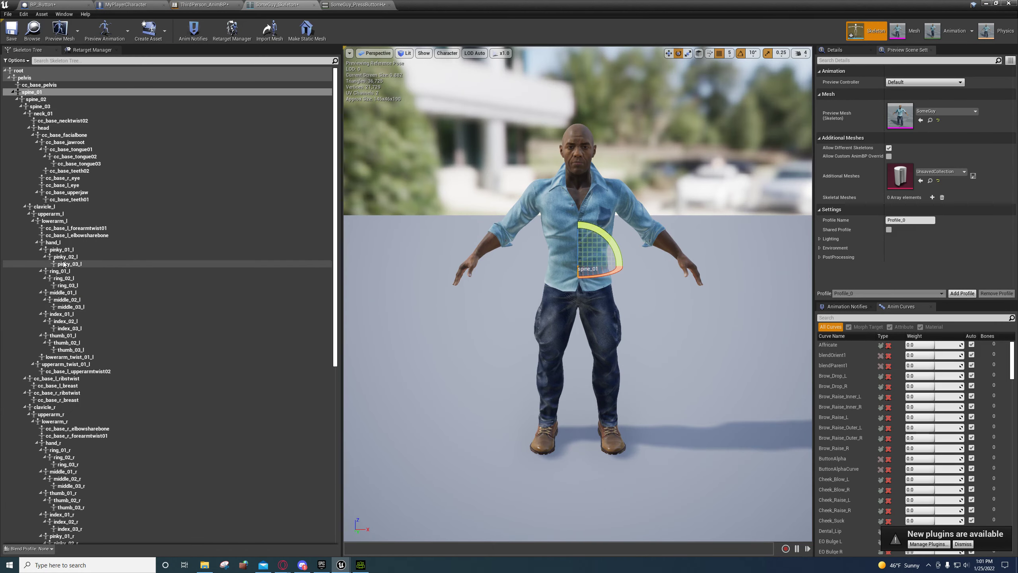
left_click(63, 271)
left_click(64, 279)
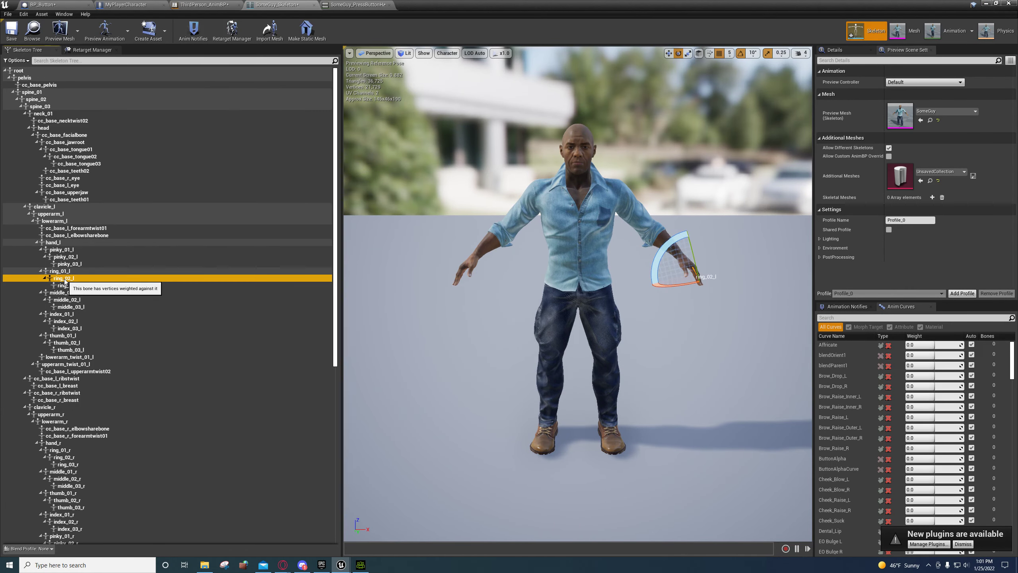
left_click(66, 285)
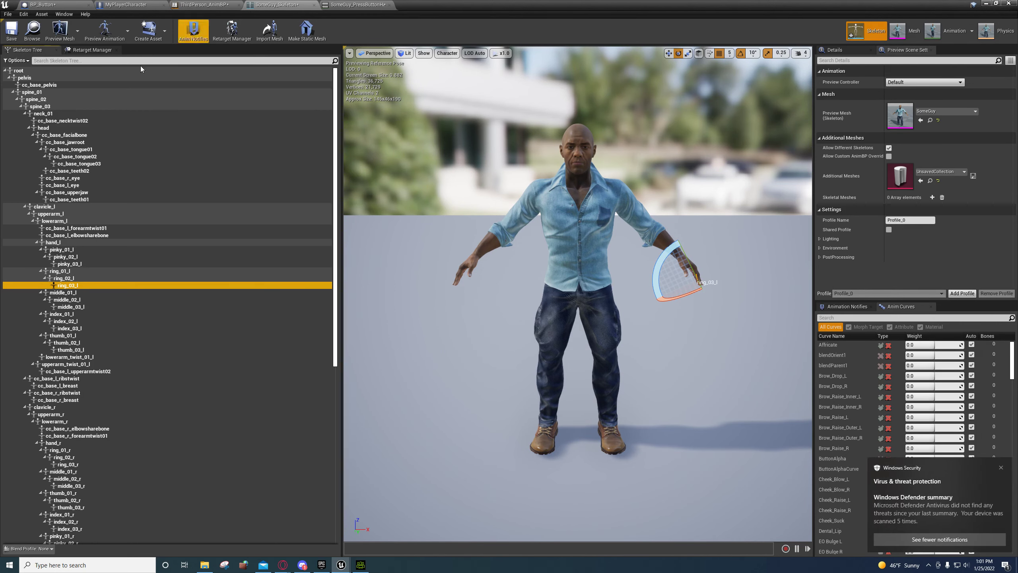
left_click(357, 4)
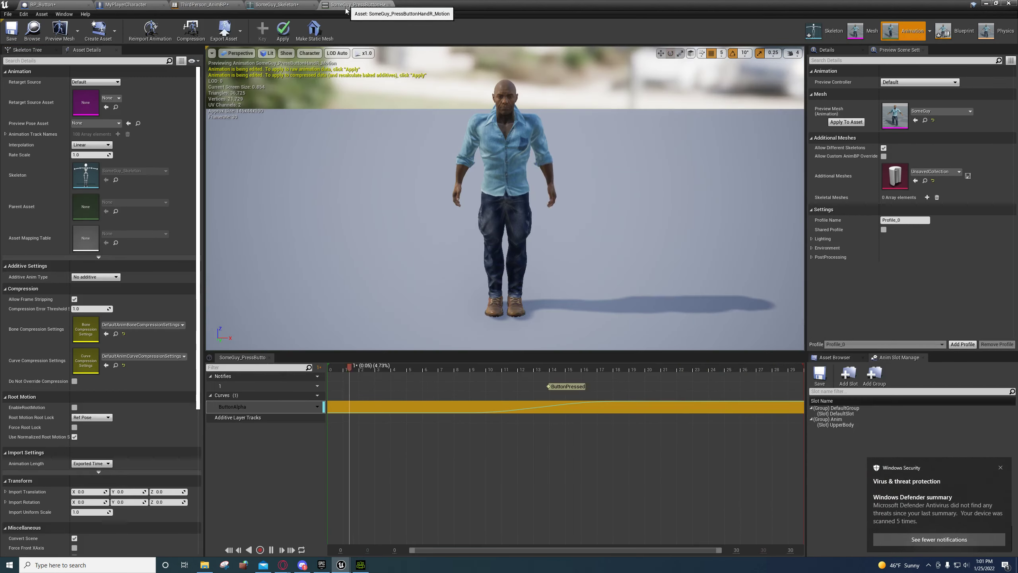
left_click(202, 5)
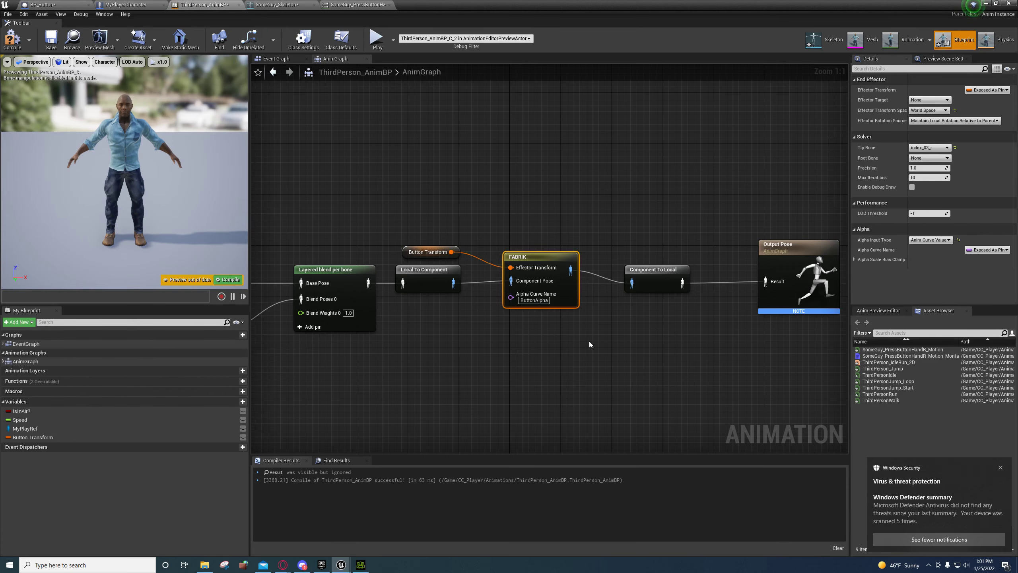
Step: Choose clavicle_r as the root bone of the FABRIK solver
right_click_drag(589, 345, 500, 315)
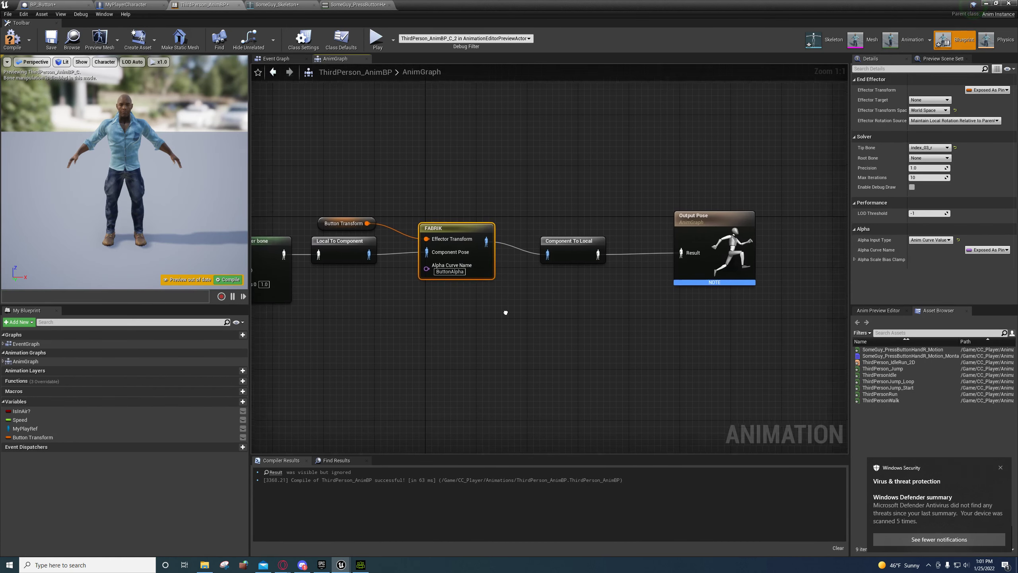
left_click(920, 157)
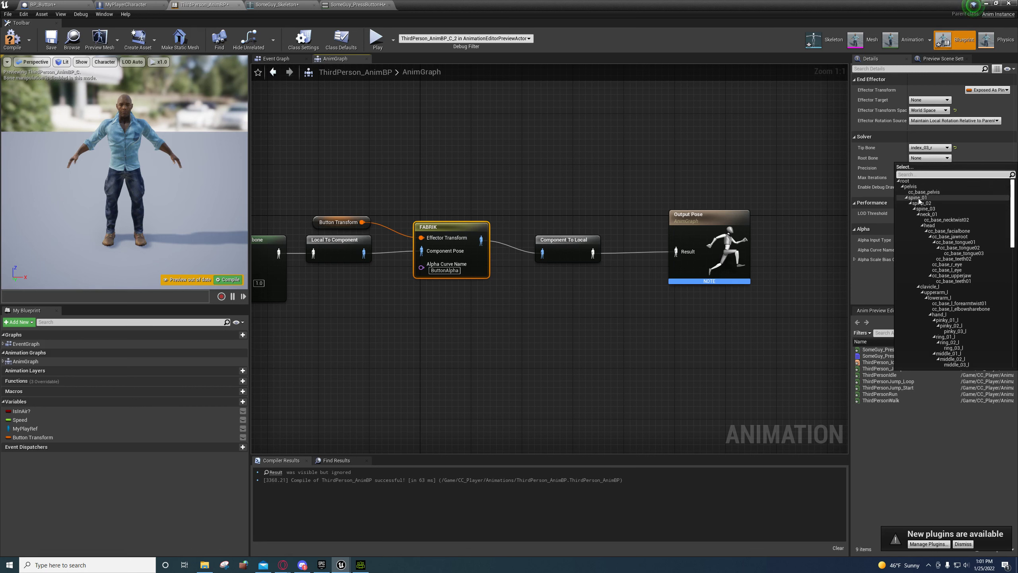
scroll(928, 284, "down", 5)
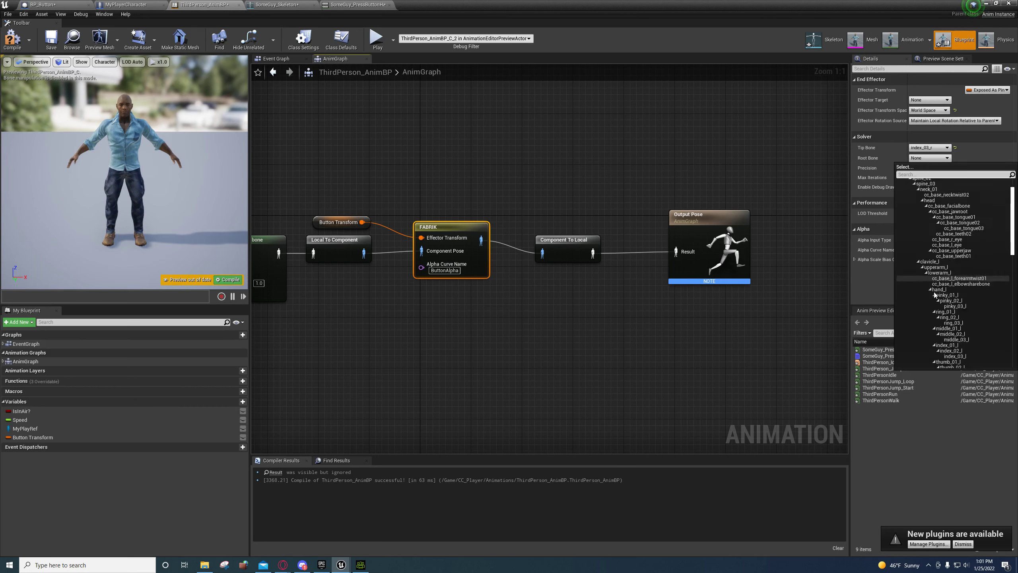
scroll(928, 284, "down", 5)
left_click(930, 321)
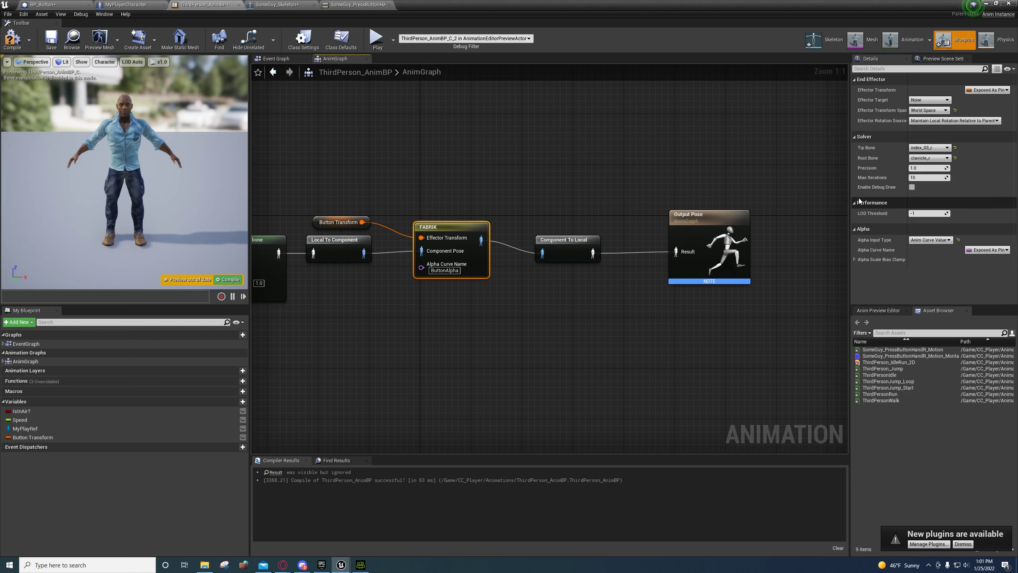
Step: Set the FABRIK solver's tip bone to the left index fingertip bone, index_03_l
left_click(921, 148)
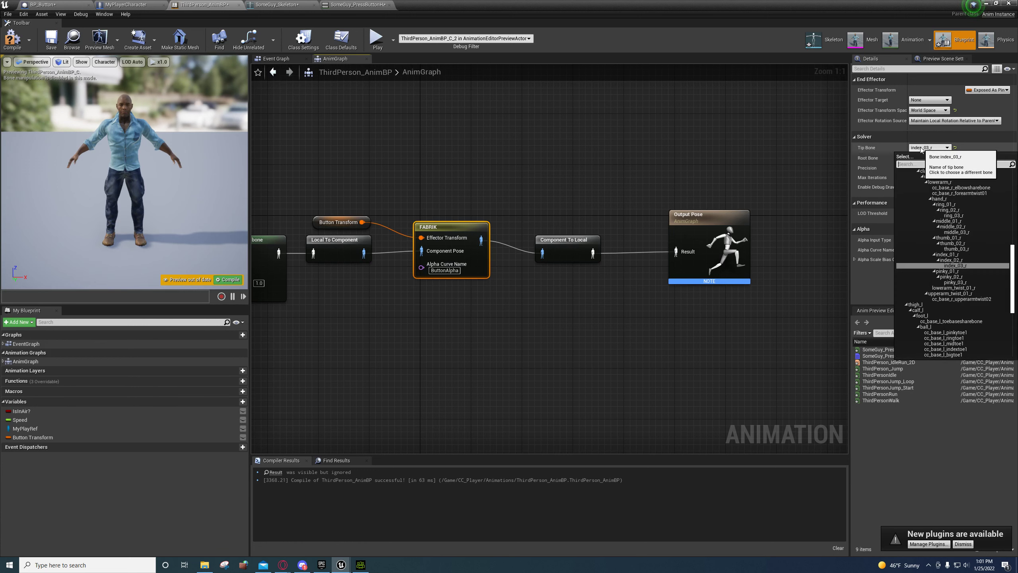
scroll(933, 236, "up", 5)
scroll(934, 236, "up", 4)
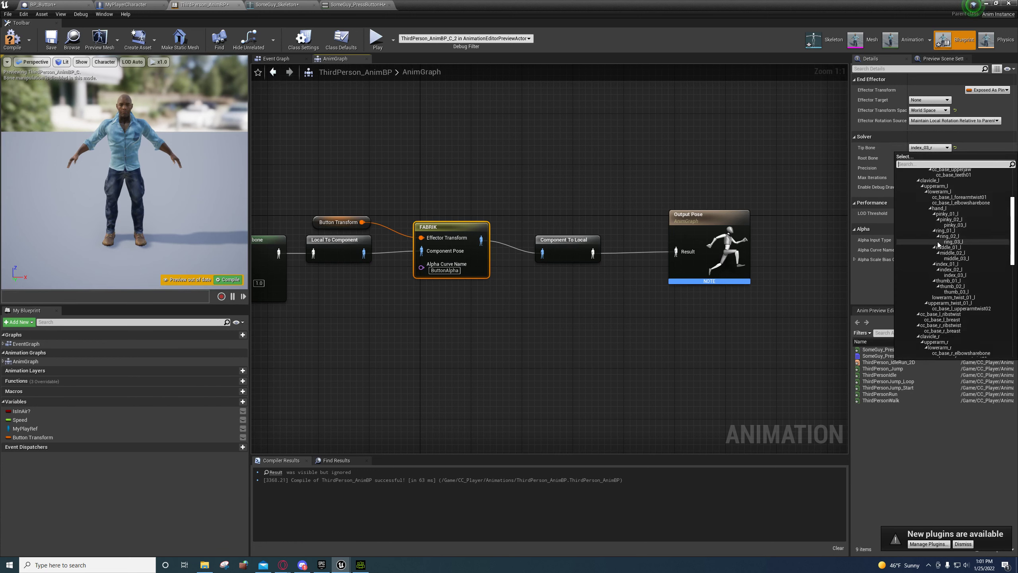
left_click(954, 275)
Step: Set the FABRIK solver's root bone to clavicle_l and compile the animation blueprint
left_click(920, 158)
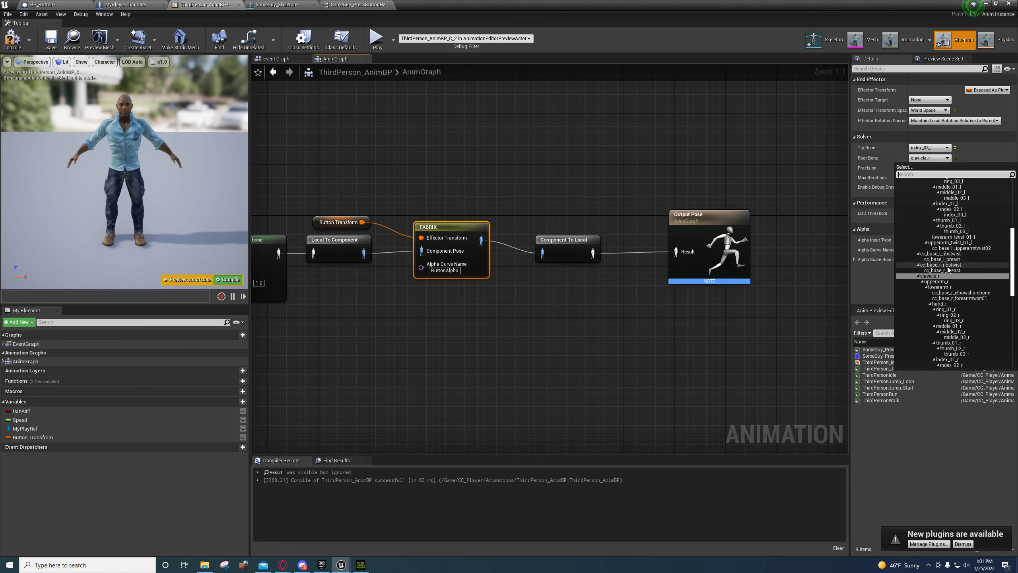
scroll(926, 281, "up", 8)
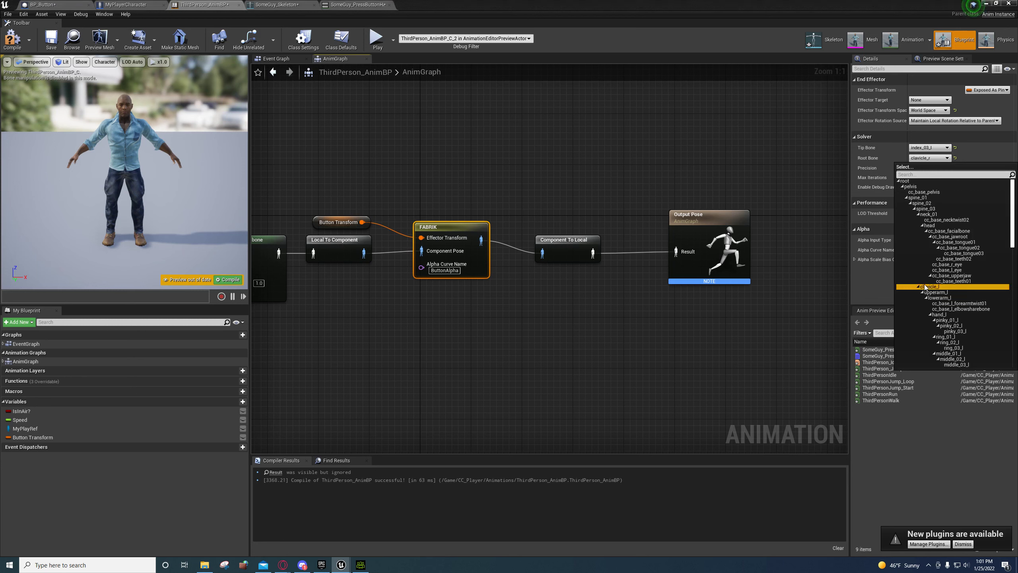
left_click(929, 287)
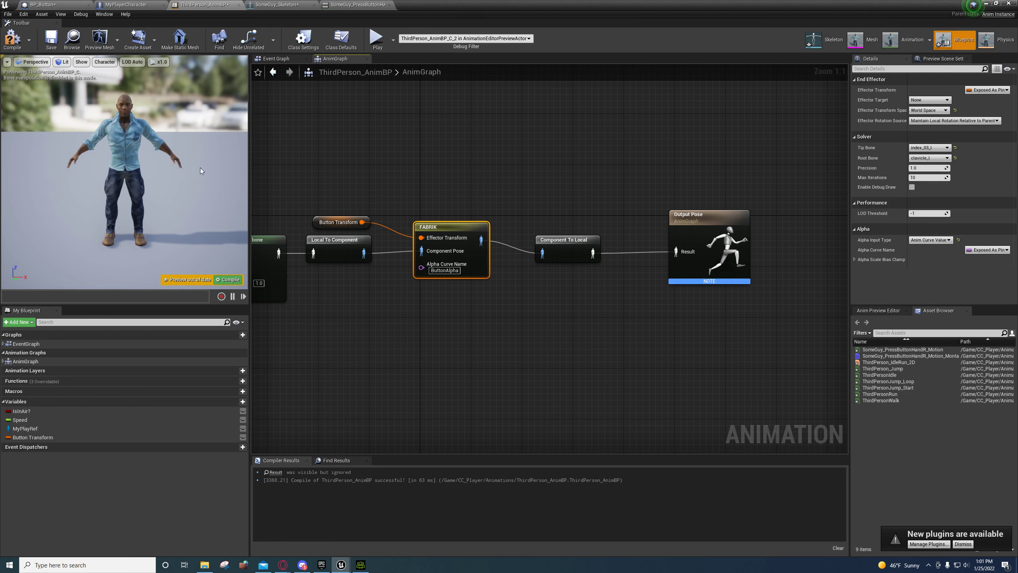
left_click(13, 39)
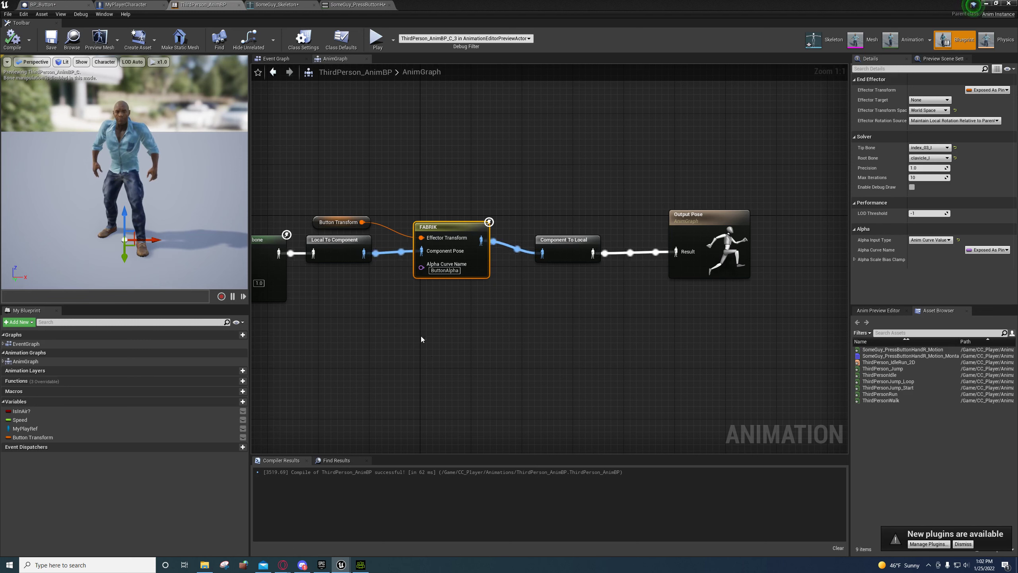
right_click_drag(322, 261, 538, 313)
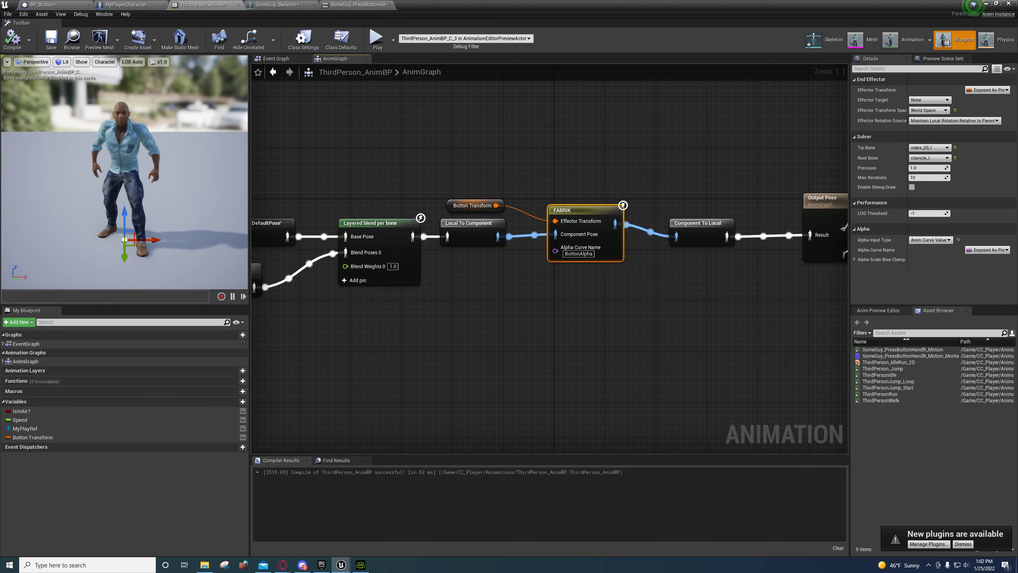
Step: Place BP_Button from the Blueprints folder on the wall beside the grey cube at about (-90, -165, 220) and rotate it 180° about Z
left_click(984, 3)
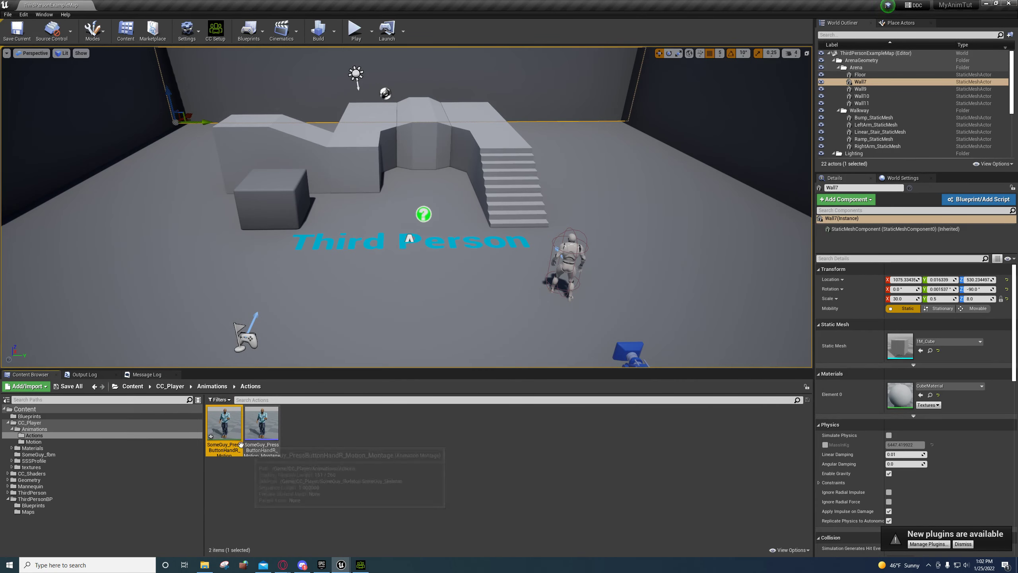
left_click(30, 416)
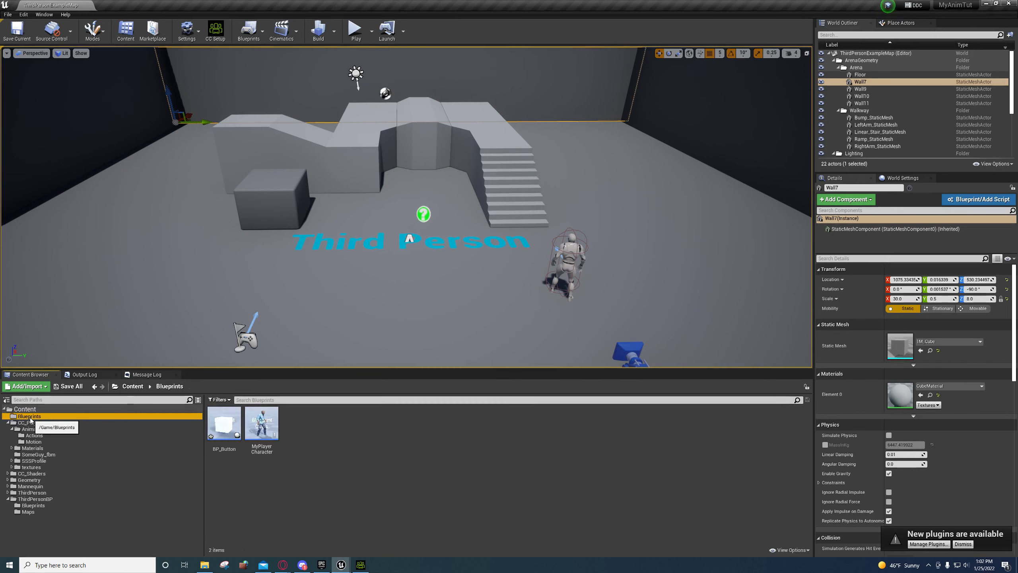
left_click_drag(223, 425, 365, 174)
key("f")
right_click_drag(378, 181, 378, 182)
key("w")
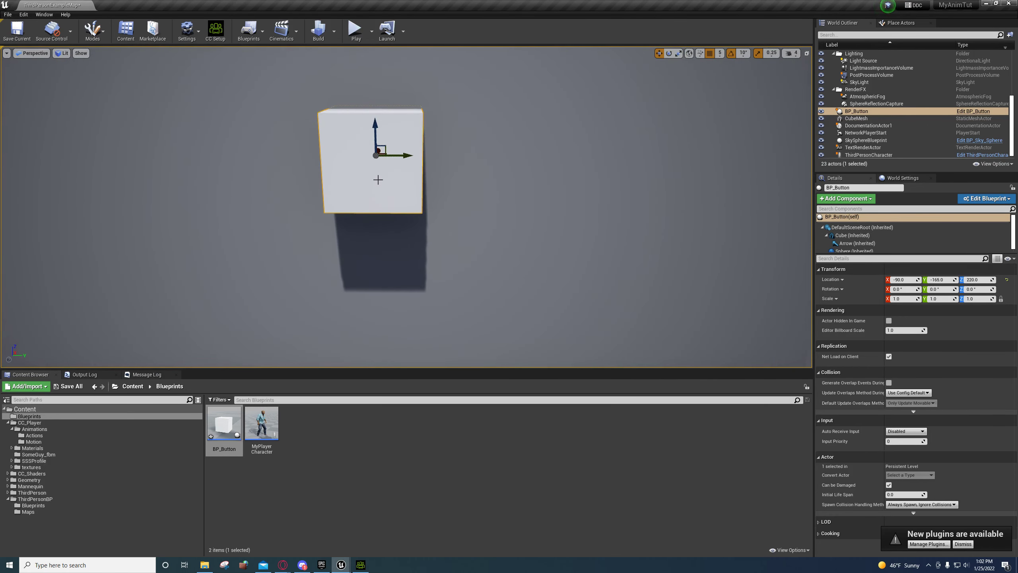
left_click_drag(393, 164, 366, 169)
mouse_move(394, 163)
right_mouse_down()
mouse_move(384, 174)
mouse_move(391, 167)
right_mouse_up()
key("s")
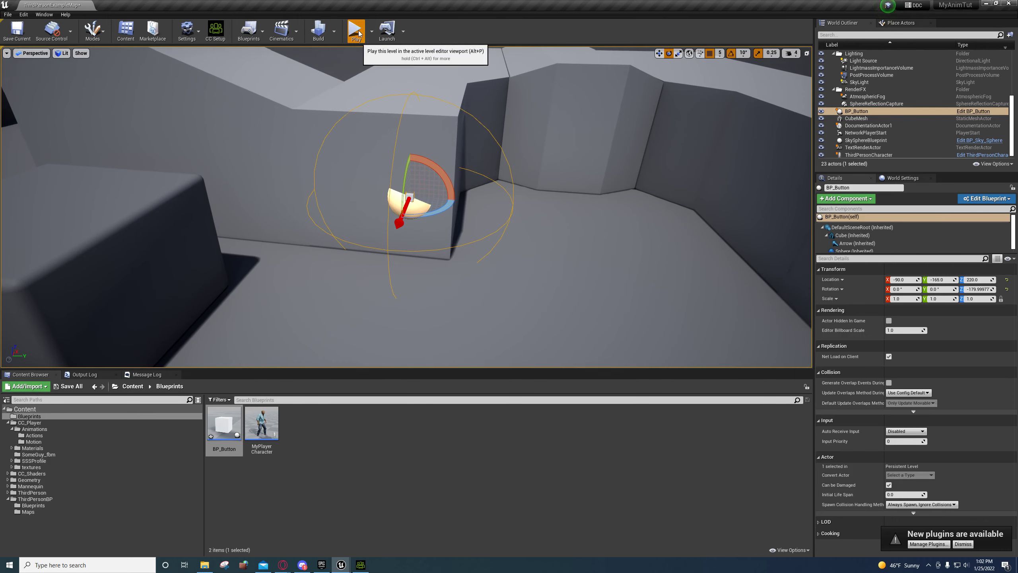
Step: Play the level briefly, then delete the default mannequin ThirdPersonCharacter from the level
left_click(355, 29)
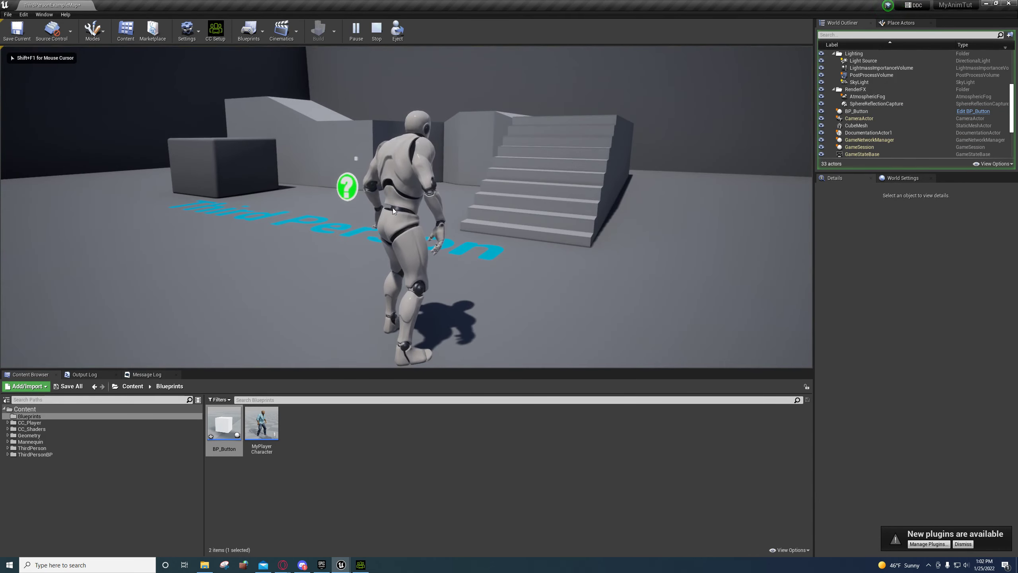
key("Escape")
right_click_drag(407, 207, 425, 233)
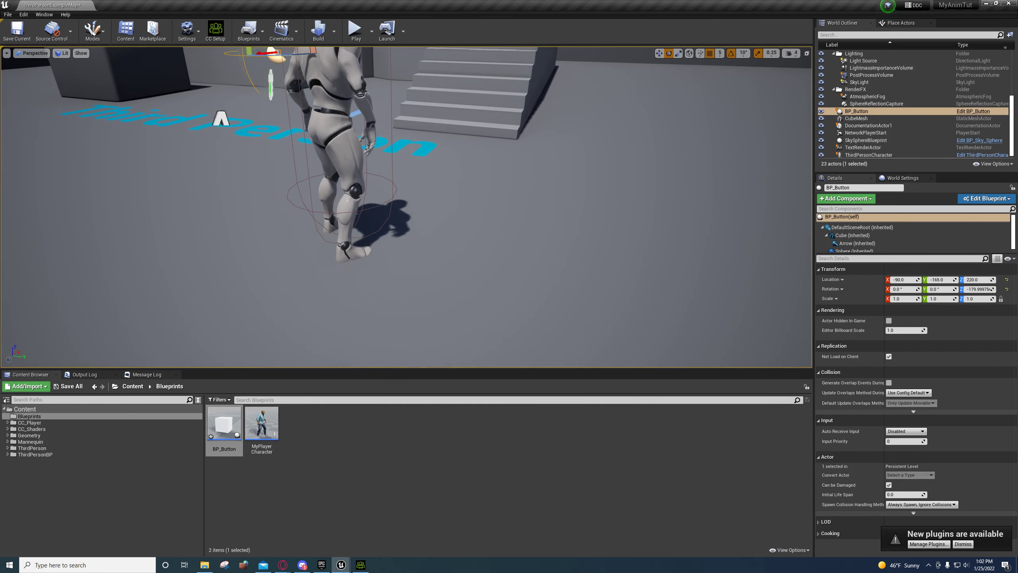
left_click(346, 158)
key("w")
right_click_drag(371, 185, 359, 160)
key("Delete")
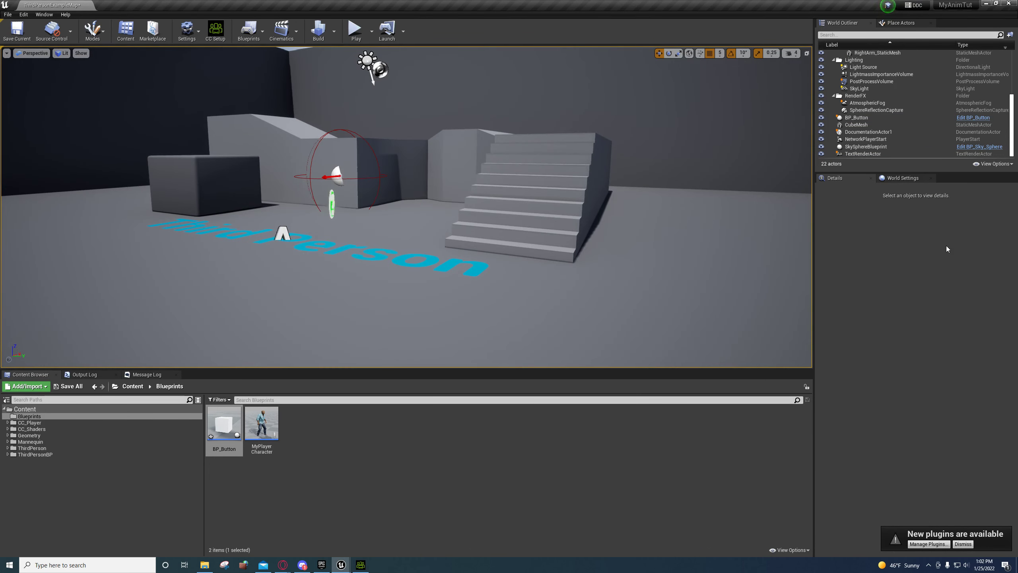
Step: Override the level's game mode with ThirdPersonGameMode, using MyPlayerCharacter as its default pawn class
left_click(907, 180)
left_click(910, 237)
left_click(921, 311)
left_click(255, 429)
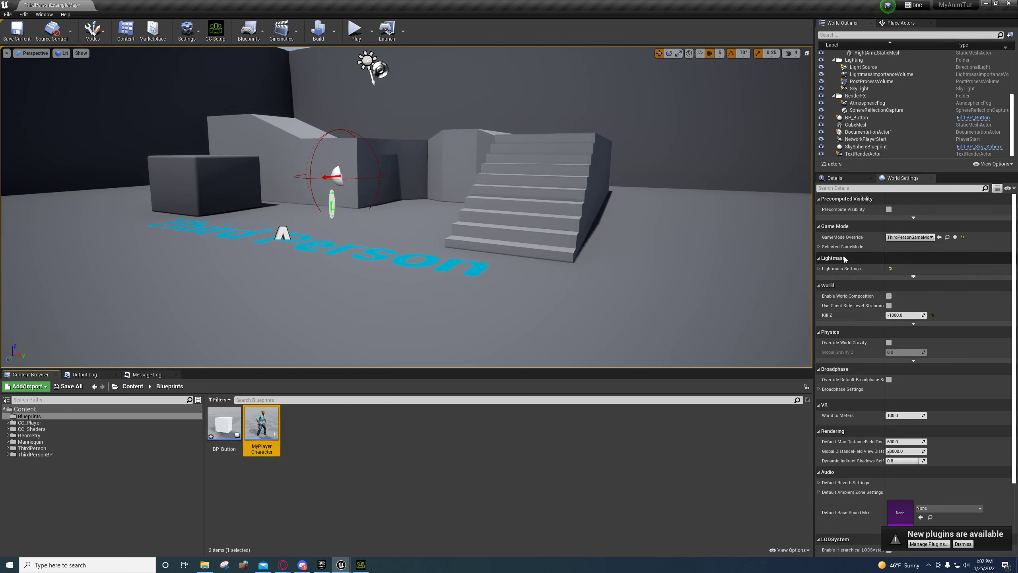
left_click(819, 246)
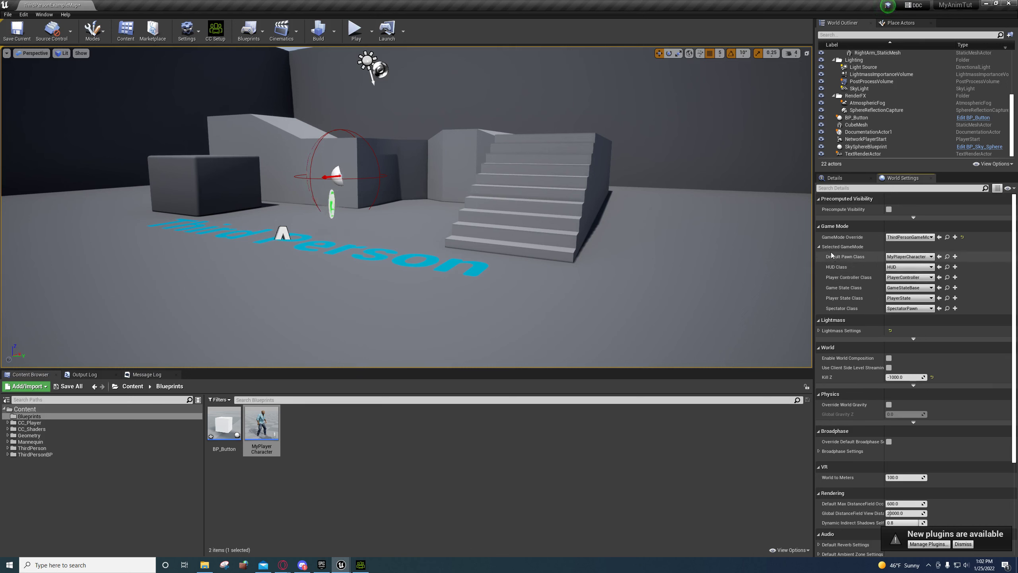
Step: Add a Player Start in front of the grey cube and play the level full screen
left_click(901, 23)
left_click_drag(895, 124, 199, 284)
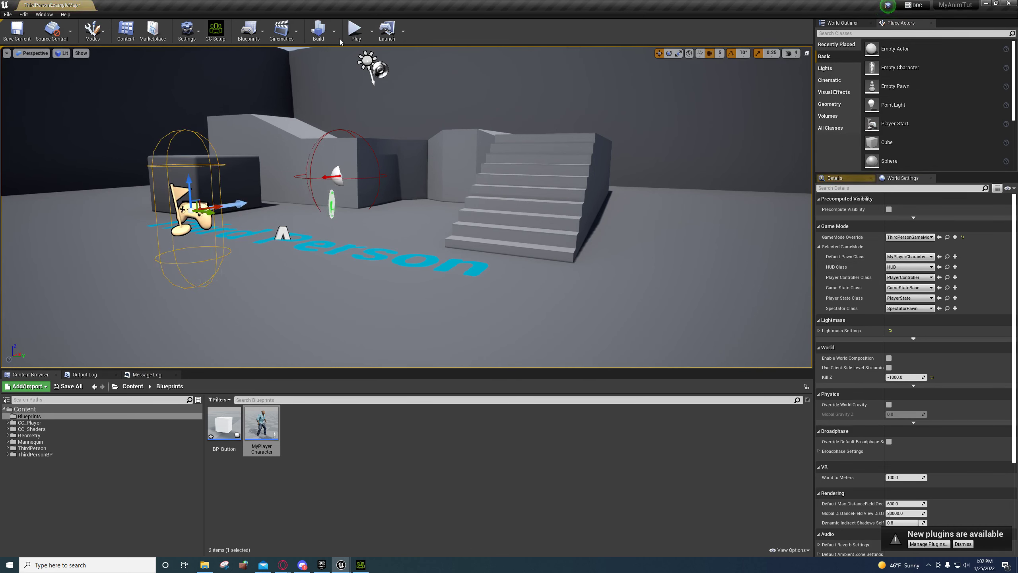
left_click(354, 29)
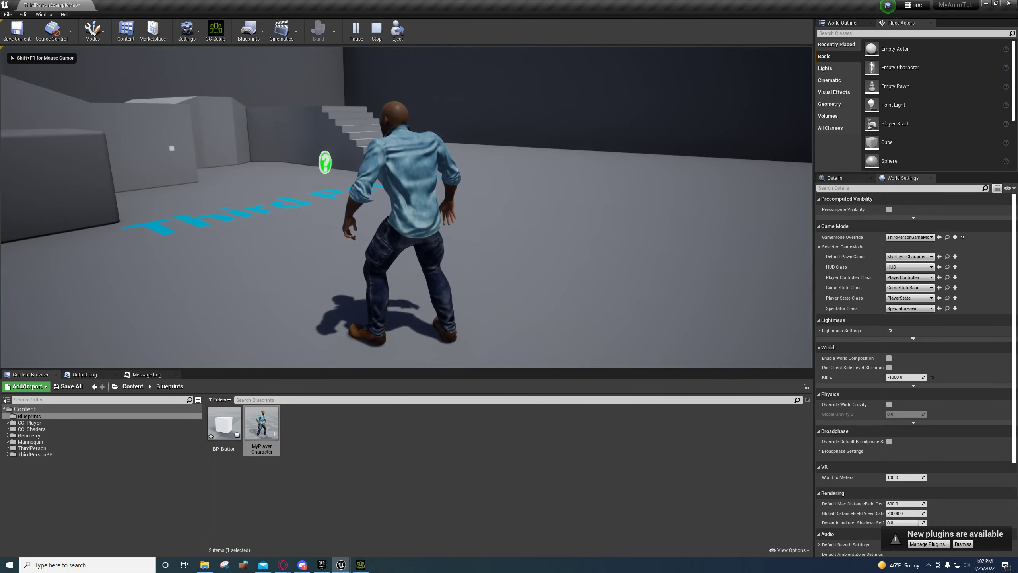
key("w")
key("F11")
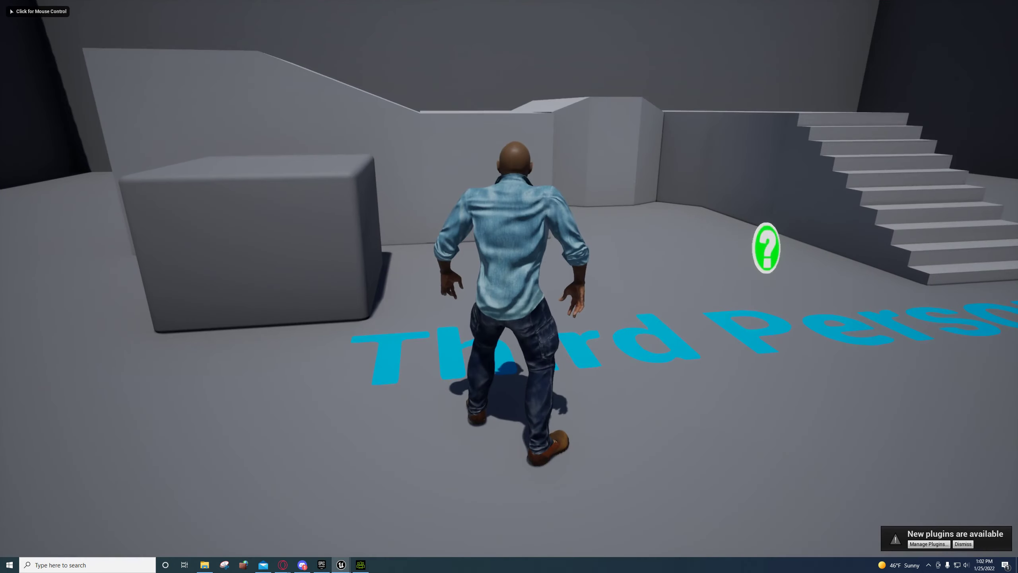
Step: Walk the character up to the wall button and trigger the press interaction
left_click(509, 286)
key("w")
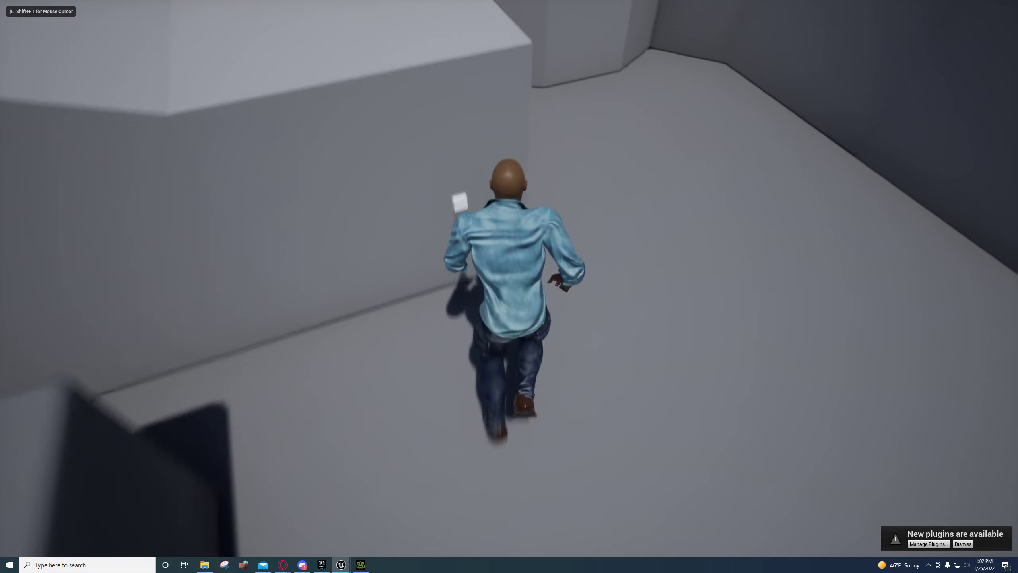
key("e")
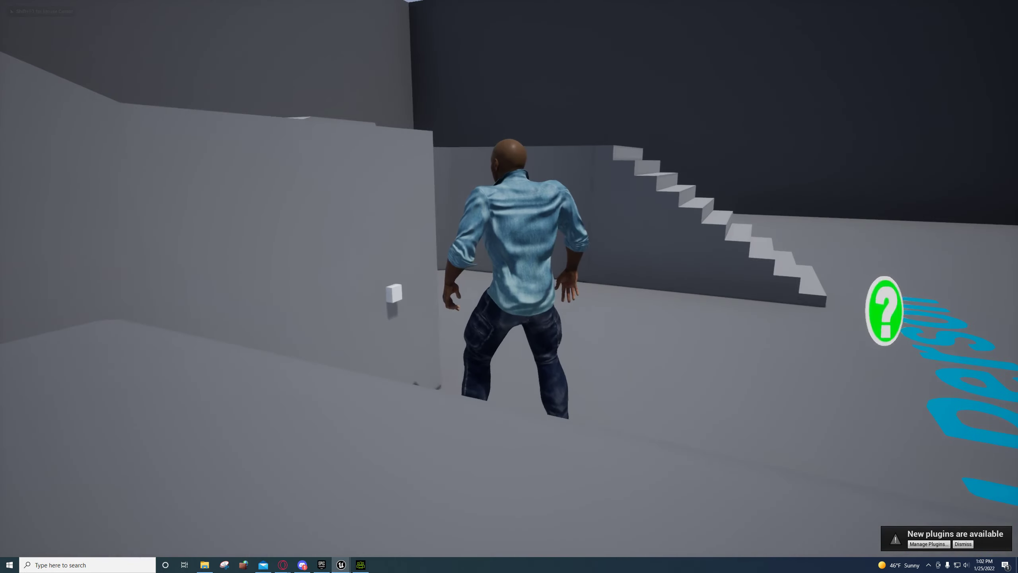
key("a")
key("e")
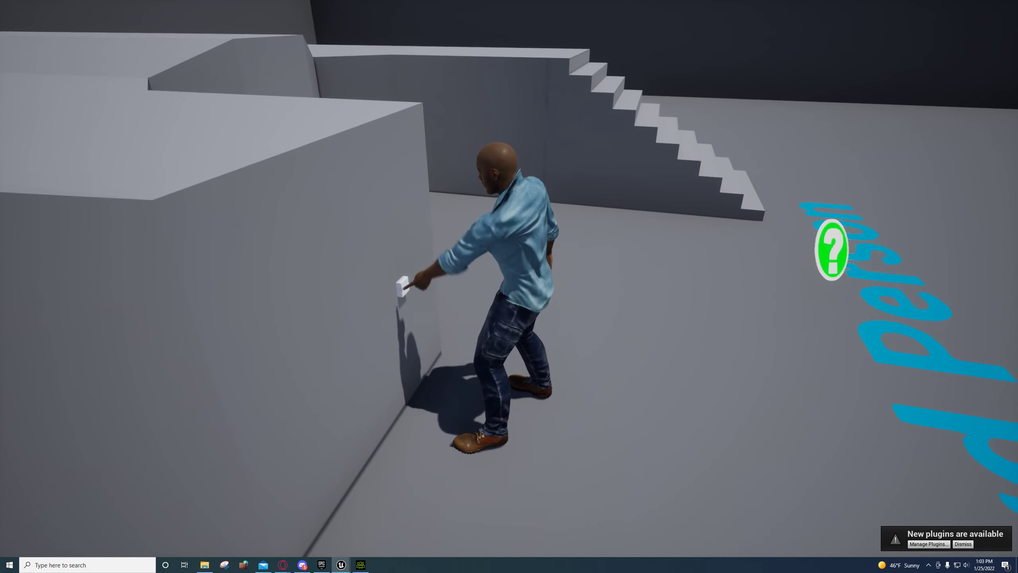
Step: Repeat the button press several times beside the wall to examine the hand reaching the button
key("d")
key("a")
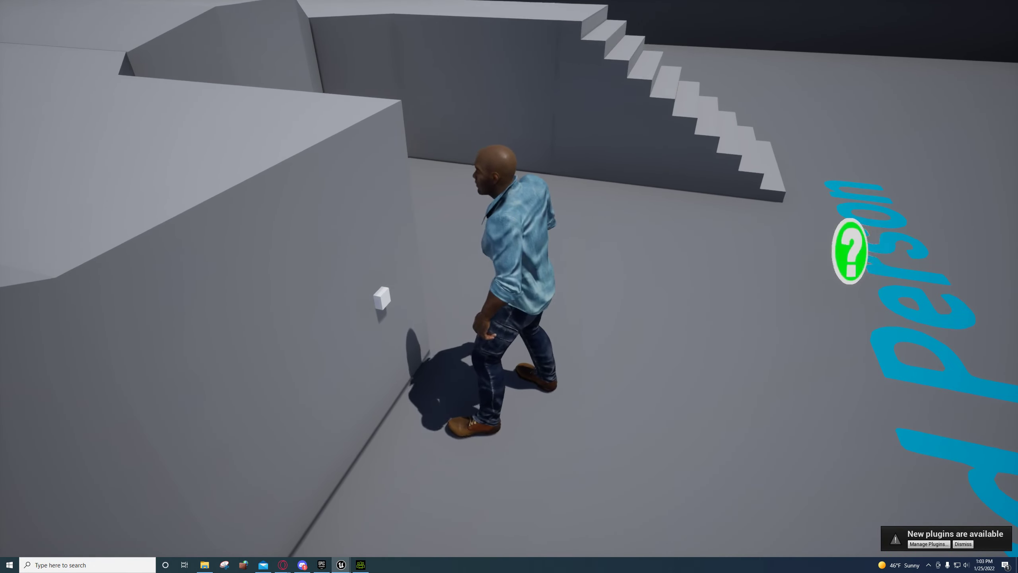
key("e")
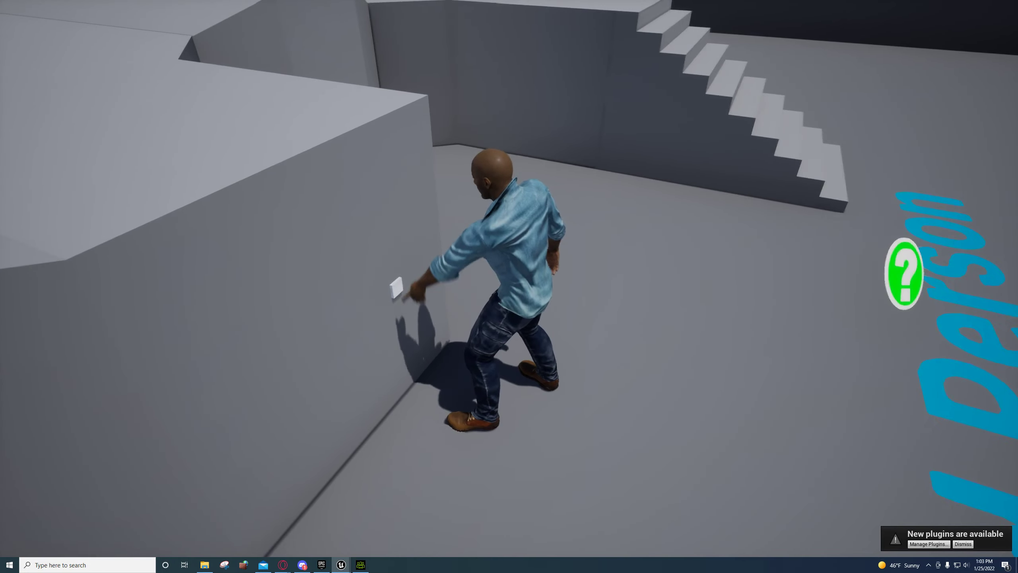
key("e")
key("e")
key("e")
key("e")
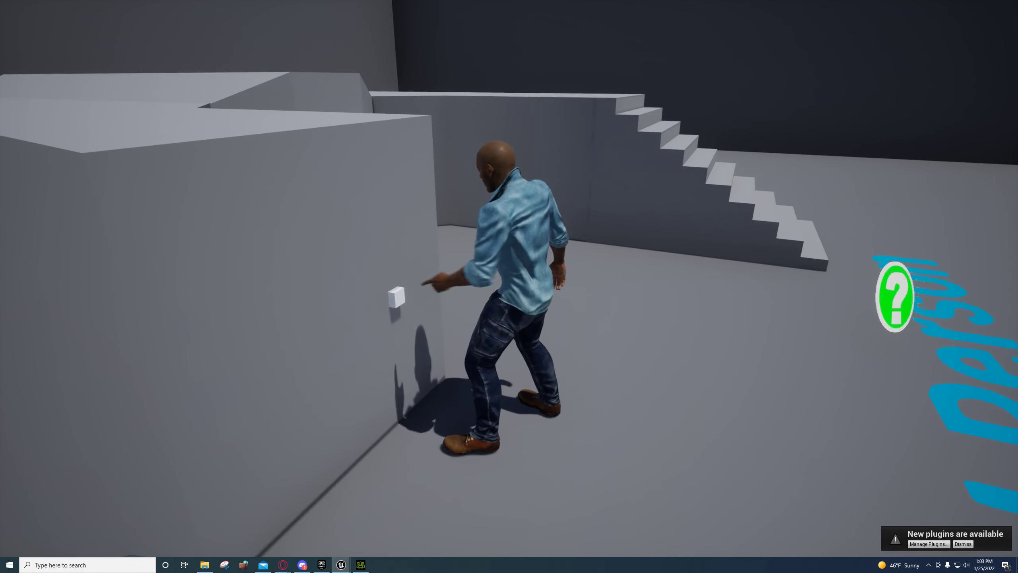
key("e")
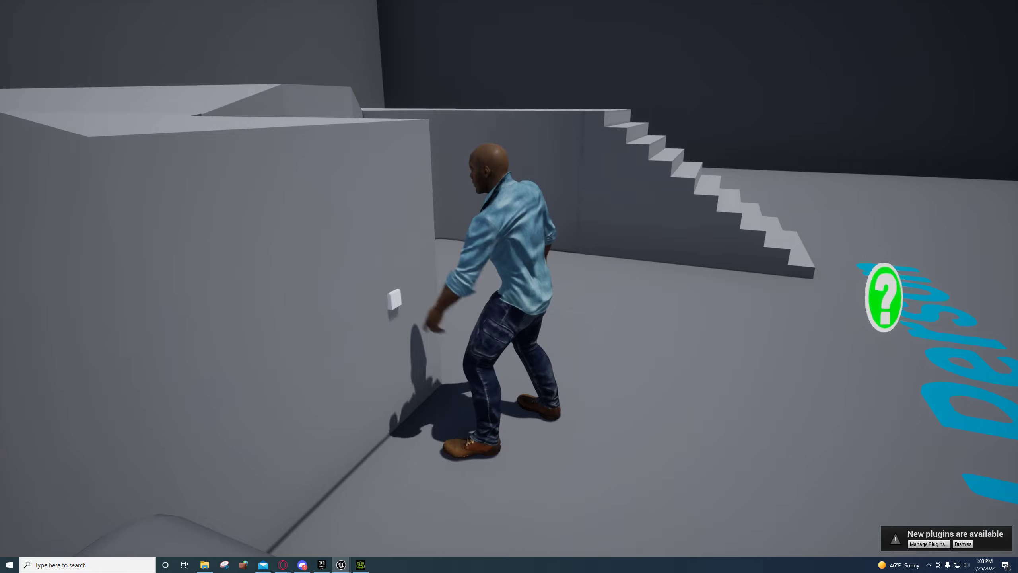
Step: Run and jump the character across the stairs, walkway and cube to examine its movement animations
key("w")
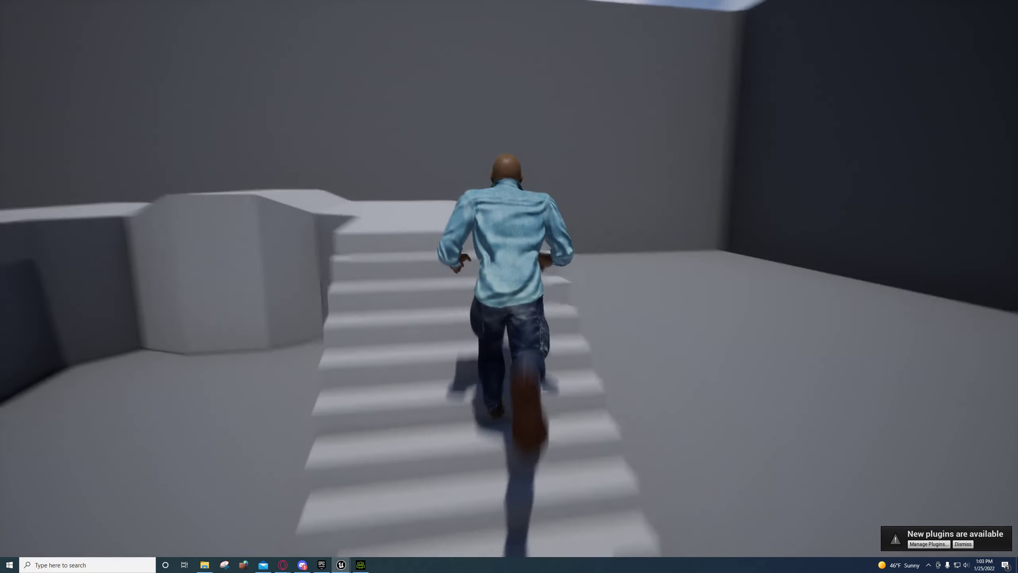
key("w")
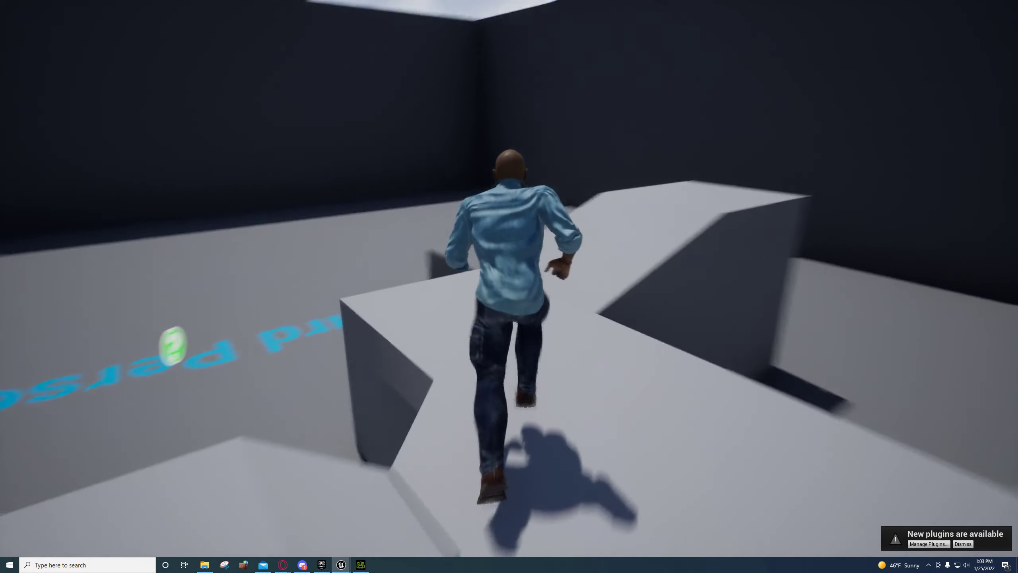
key("space")
key("w")
key("w")
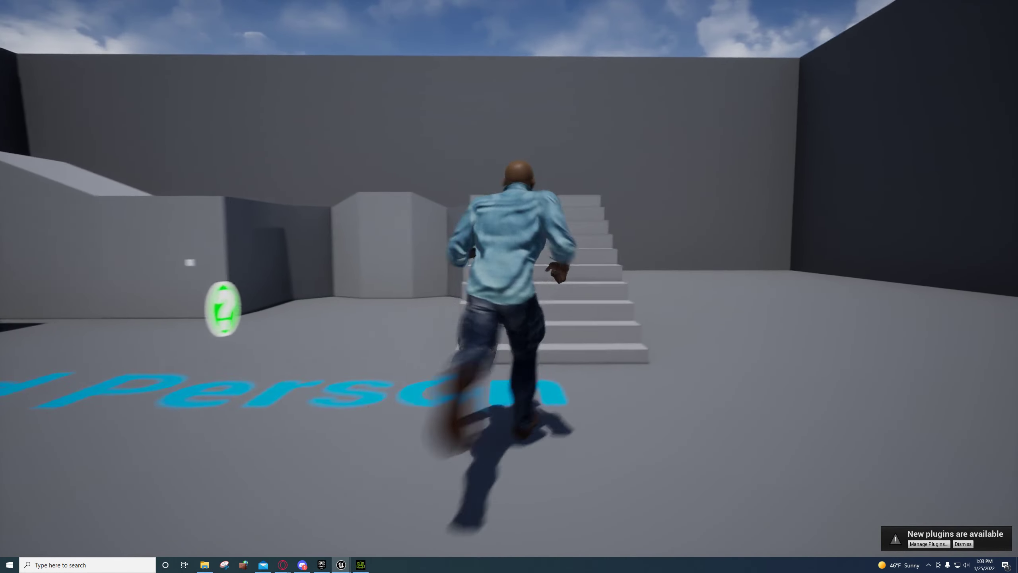
key("w")
key("space")
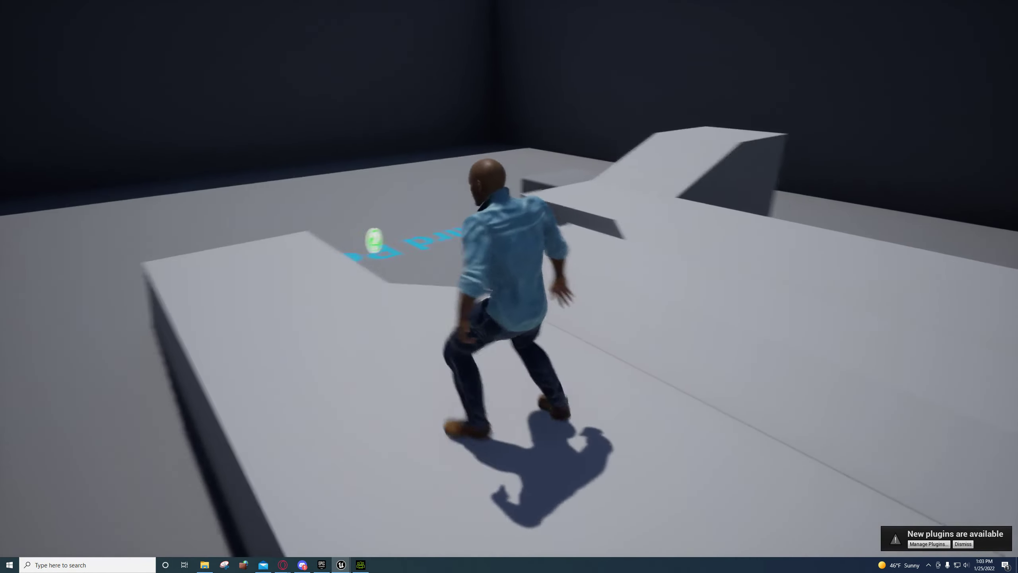
key("w")
key("a")
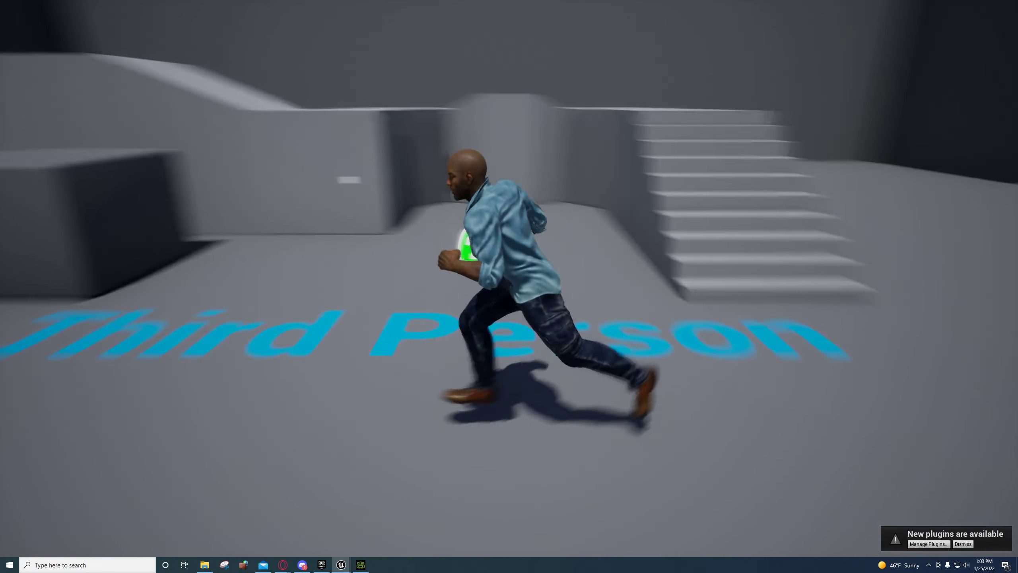
key("w")
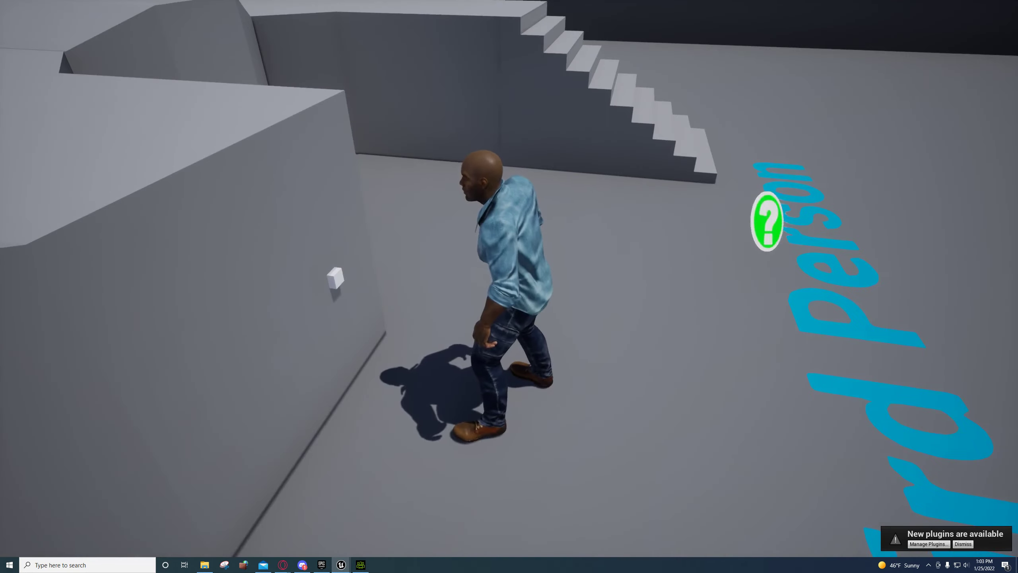
key("s")
key("w")
key("a")
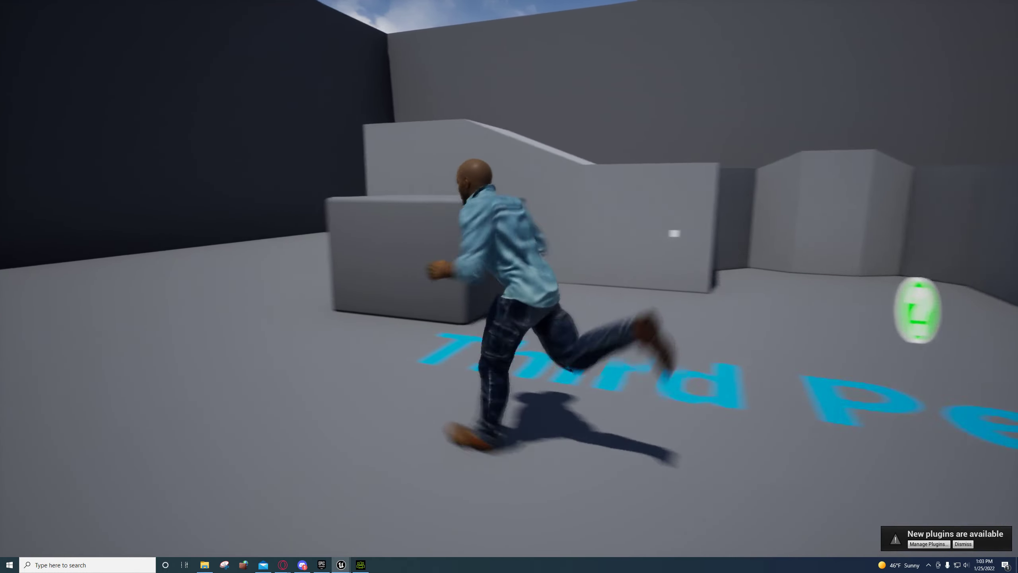
key("w")
key("space")
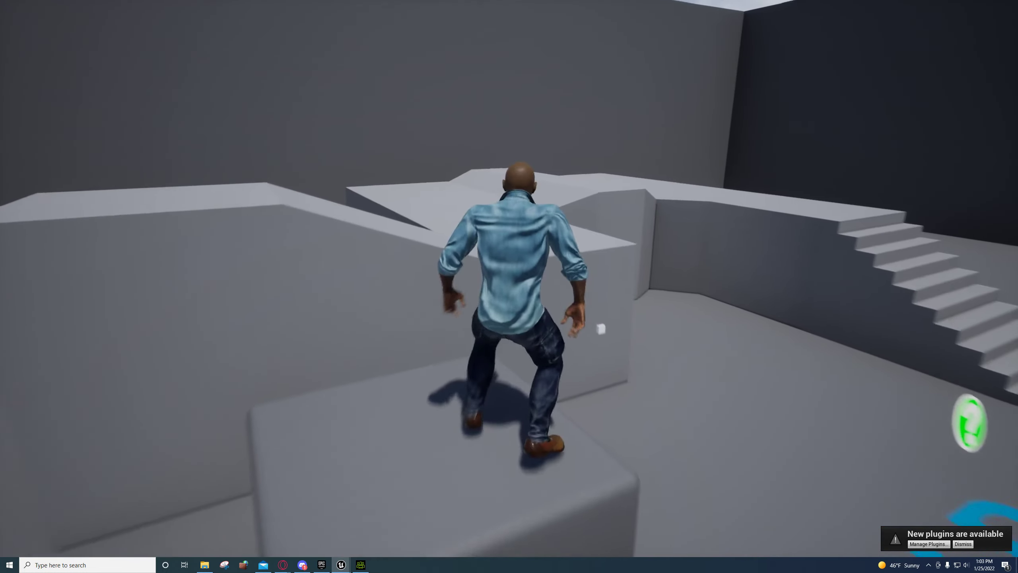
key("space")
key("w")
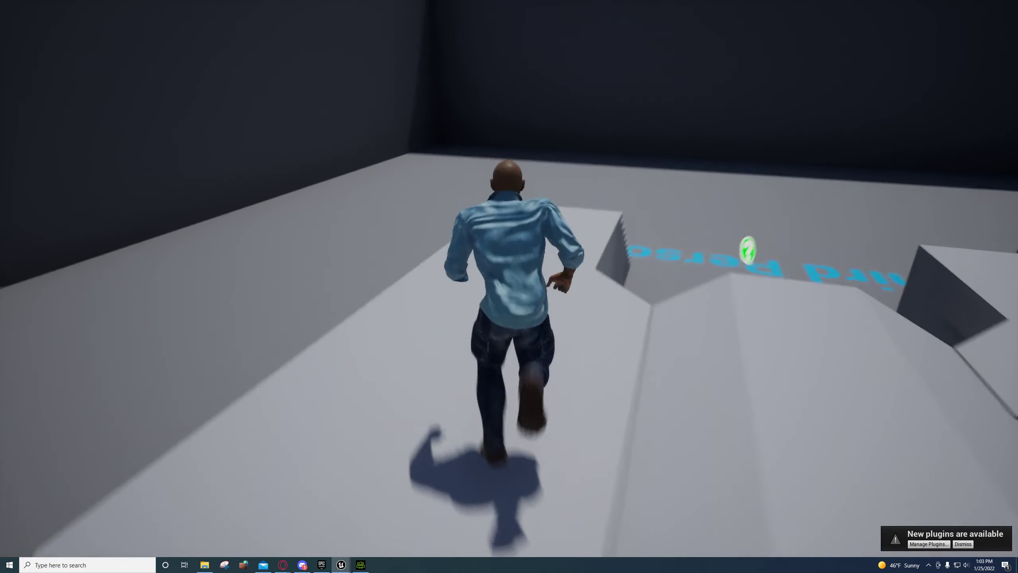
Step: Run the character across the floor beside the Third Person lettering and end the play session
key("a")
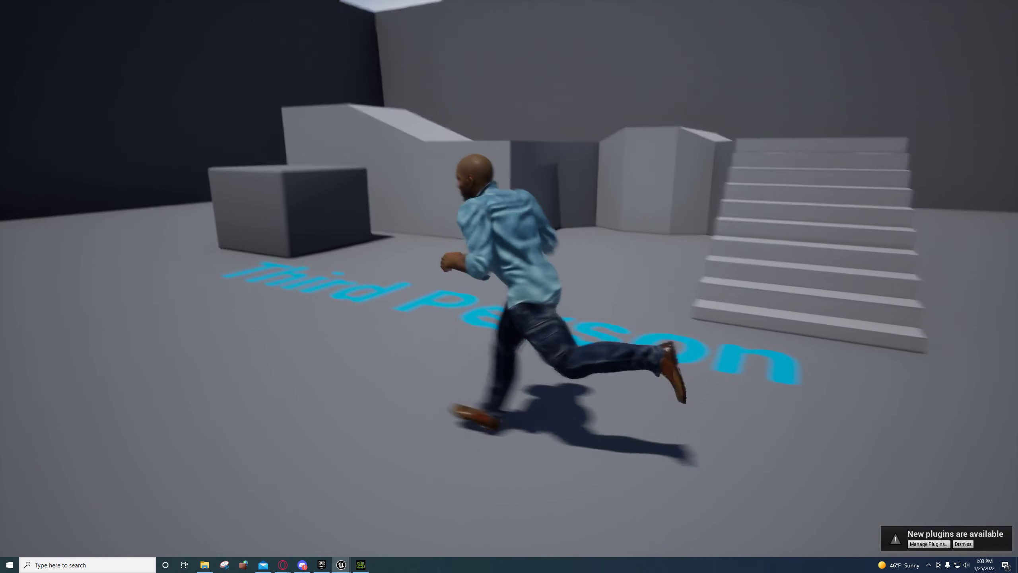
key("w")
key("Escape")
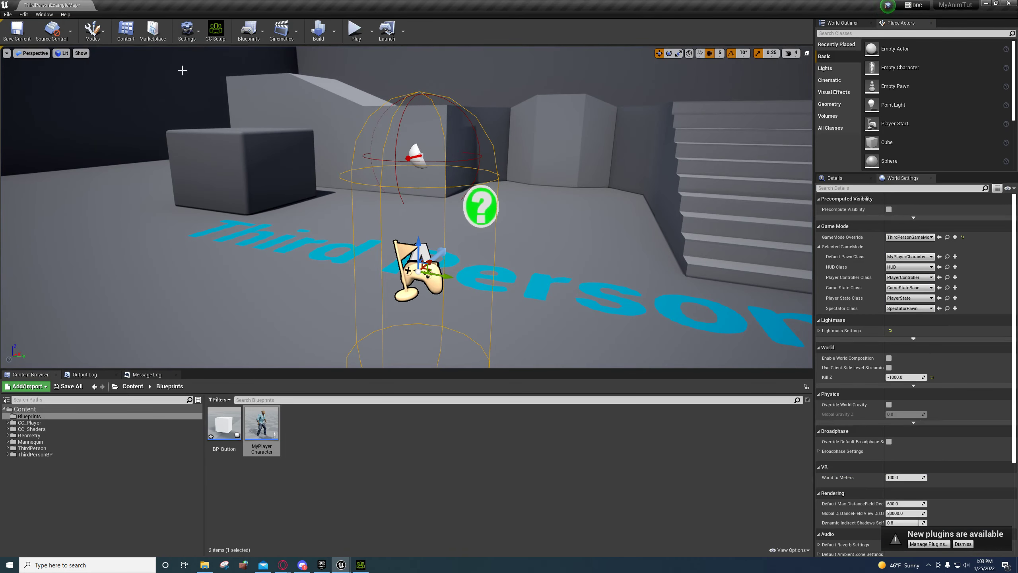
Step: Open the BP_Button blueprint and examine its Arrow component in the 3D preview
left_click(478, 540)
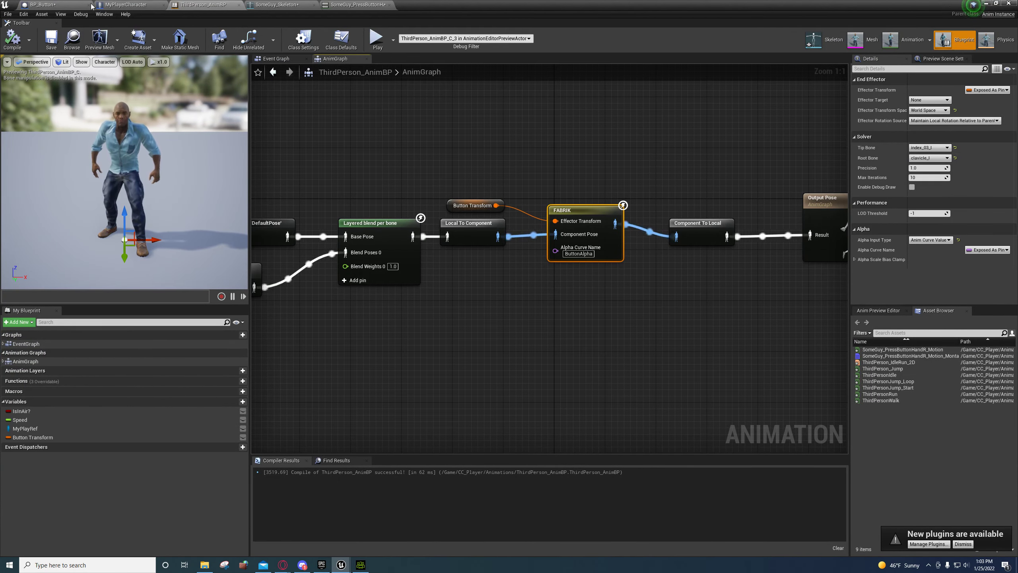
left_click(68, 6)
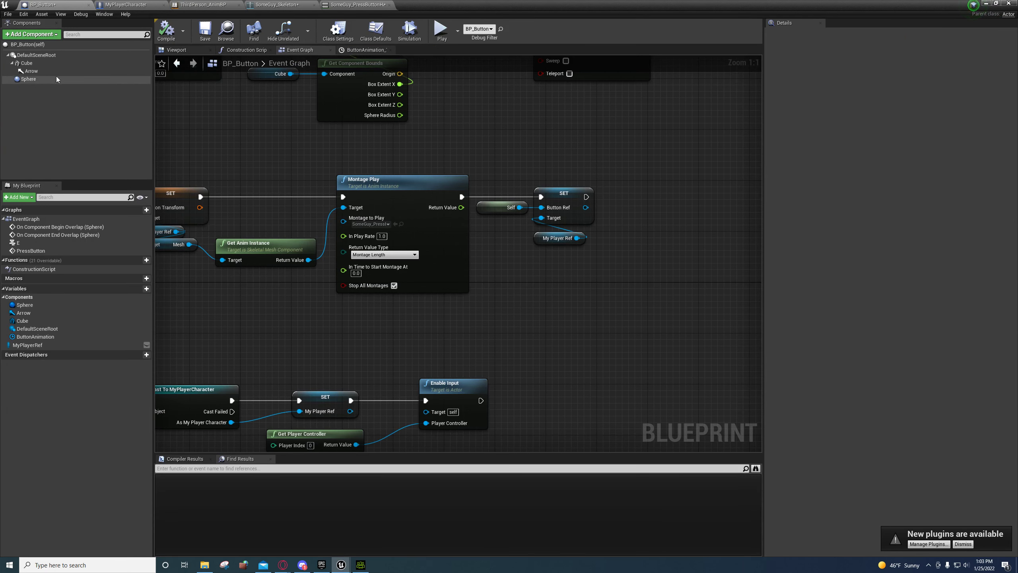
left_click(43, 71)
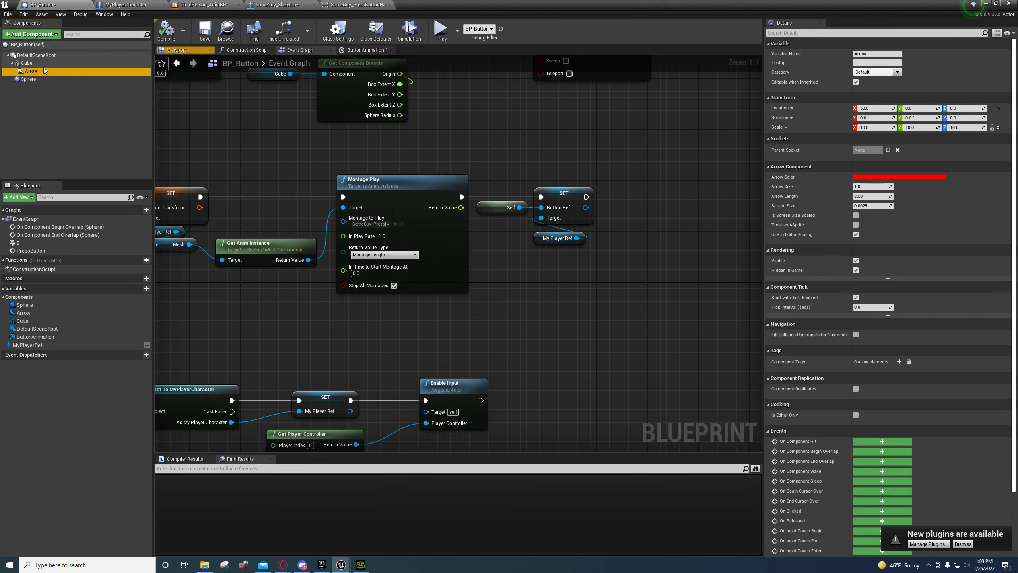
left_click(189, 55)
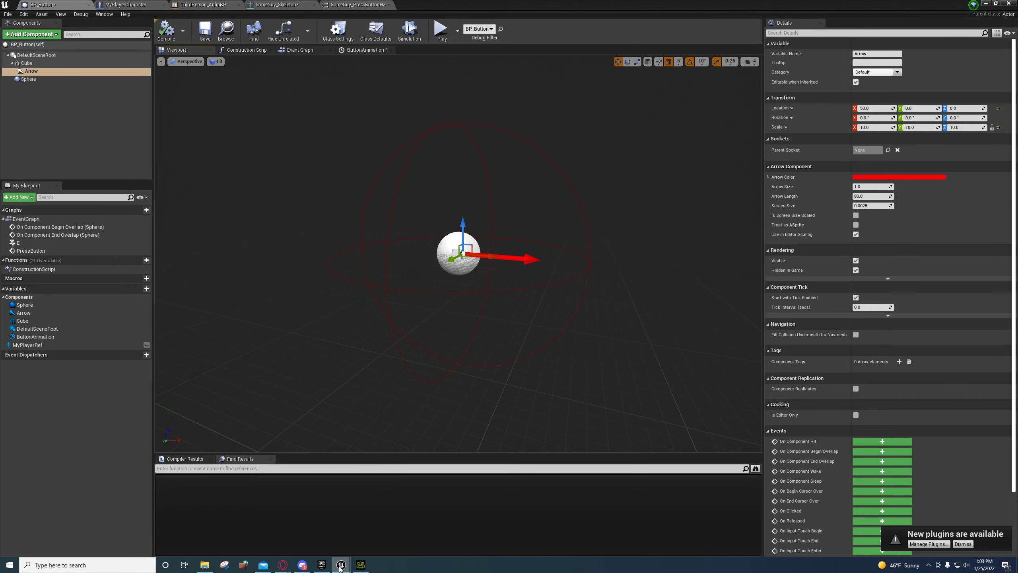
Step: Switch to the AnimationTest project and select the Lever3 actor in the level
mouse_move(341, 564)
left_click(259, 533)
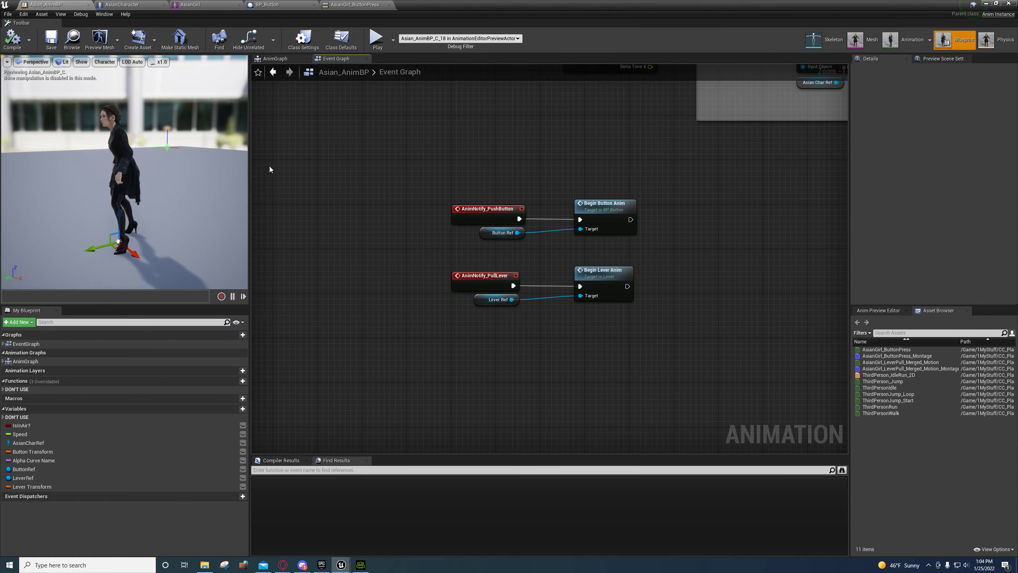
left_click_drag(459, 4, 497, 318)
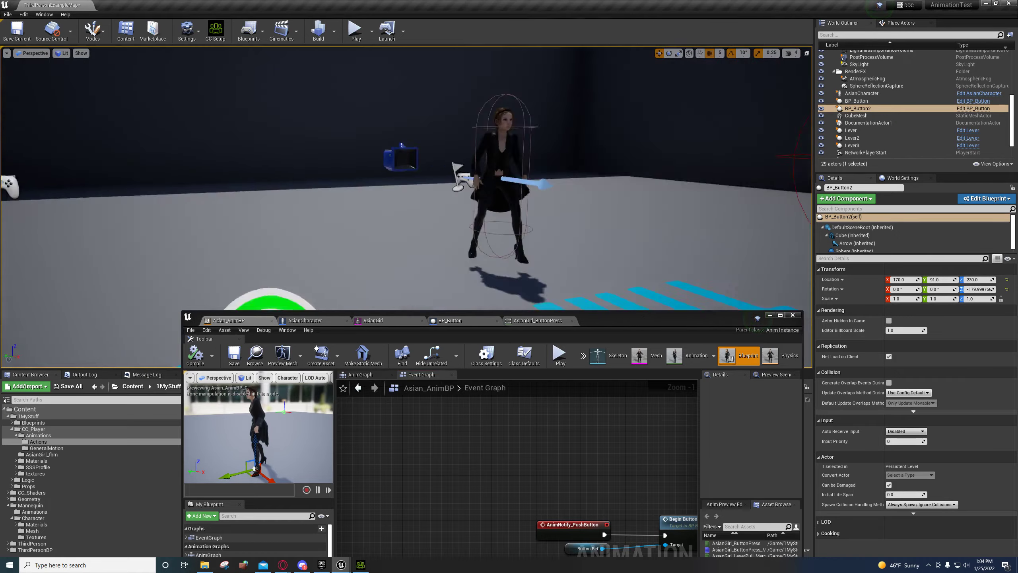
key("w")
right_click_drag(386, 174, 315, 169)
key("a")
left_click(388, 171)
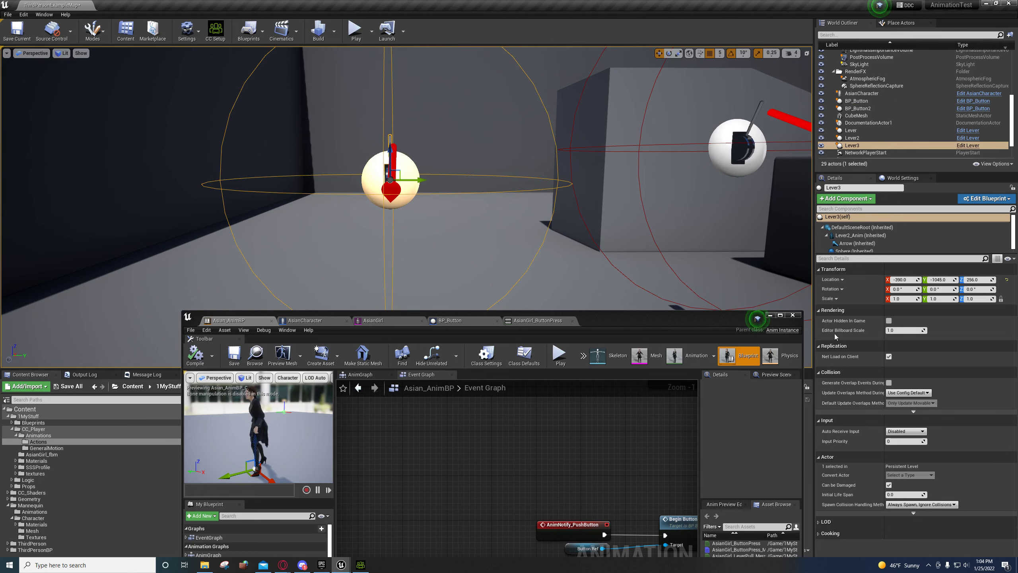
Step: Clear the editor window off the level and locate Lever3's source asset in the project content
left_click(771, 317)
left_click(770, 316)
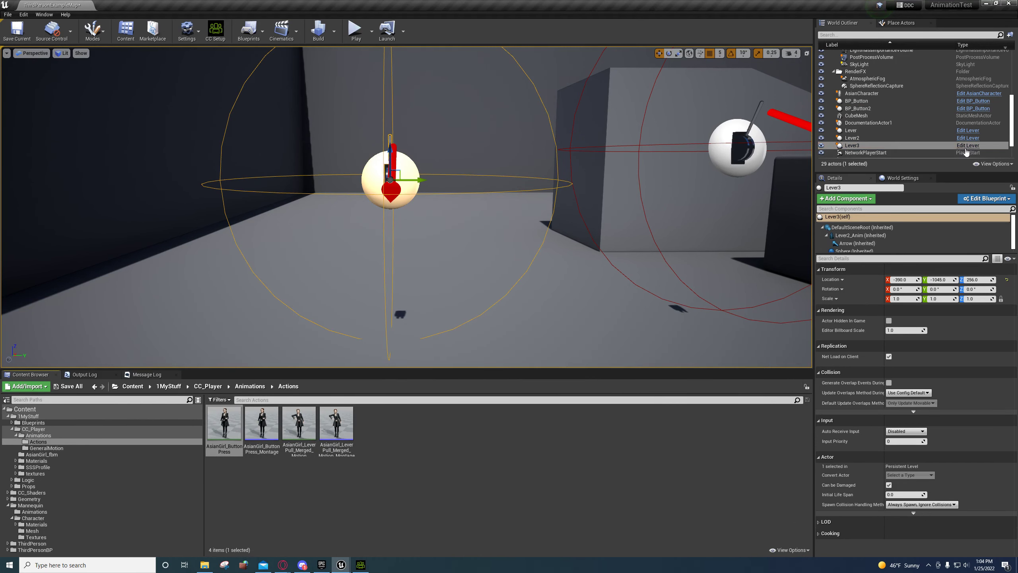
right_click(852, 146)
left_click(878, 160)
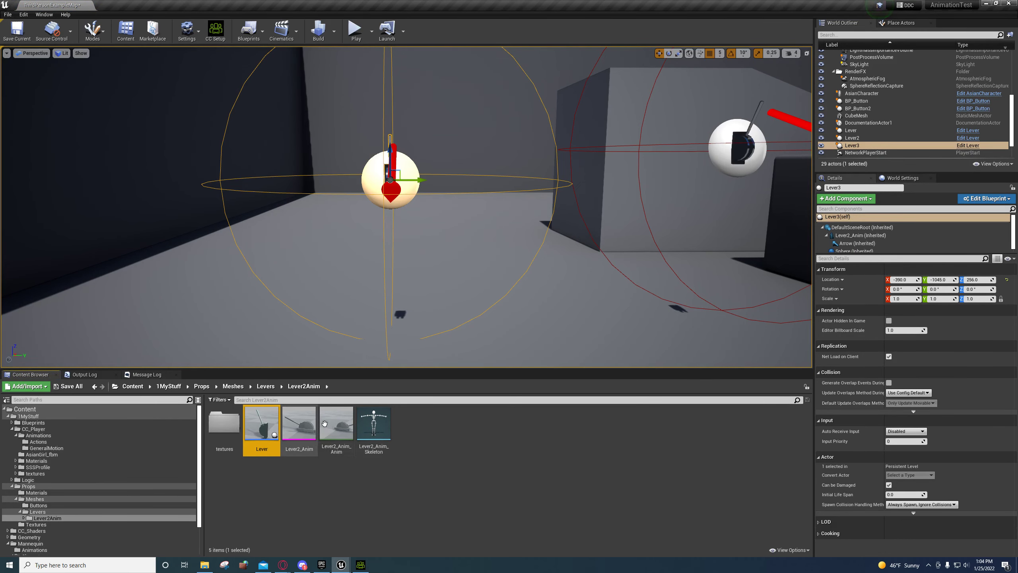
Step: Open the Lever2_Anim_Anim animation full screen and select the deflever bone in its skeleton
double_click(337, 425)
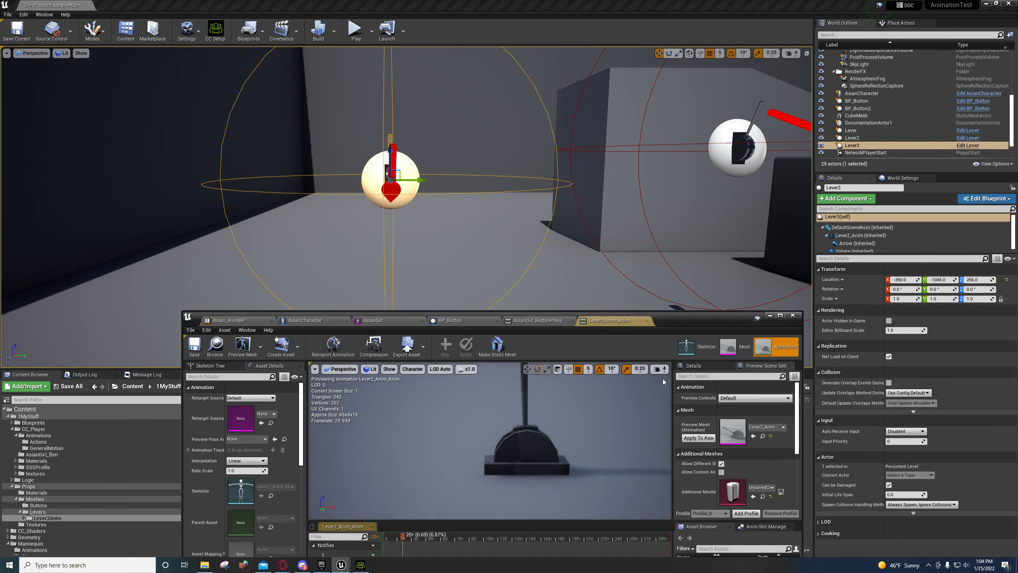
left_click_drag(745, 331, 722, 97)
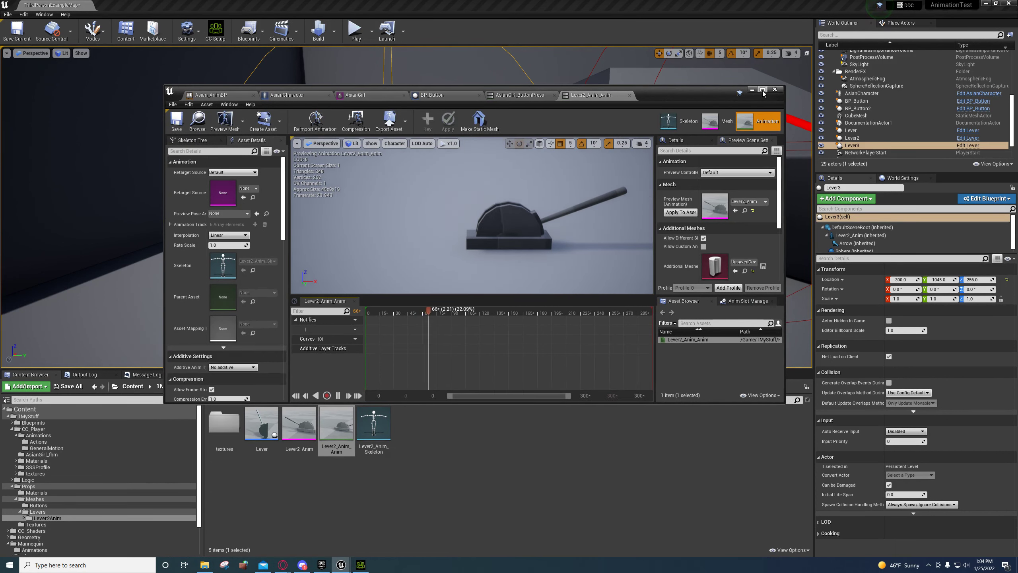
left_click(762, 91)
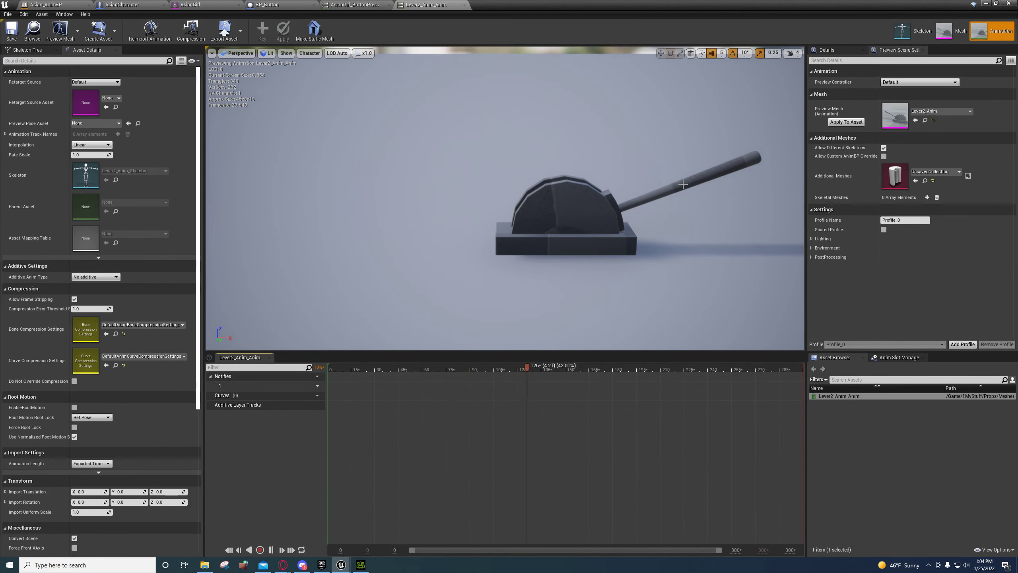
left_click(26, 49)
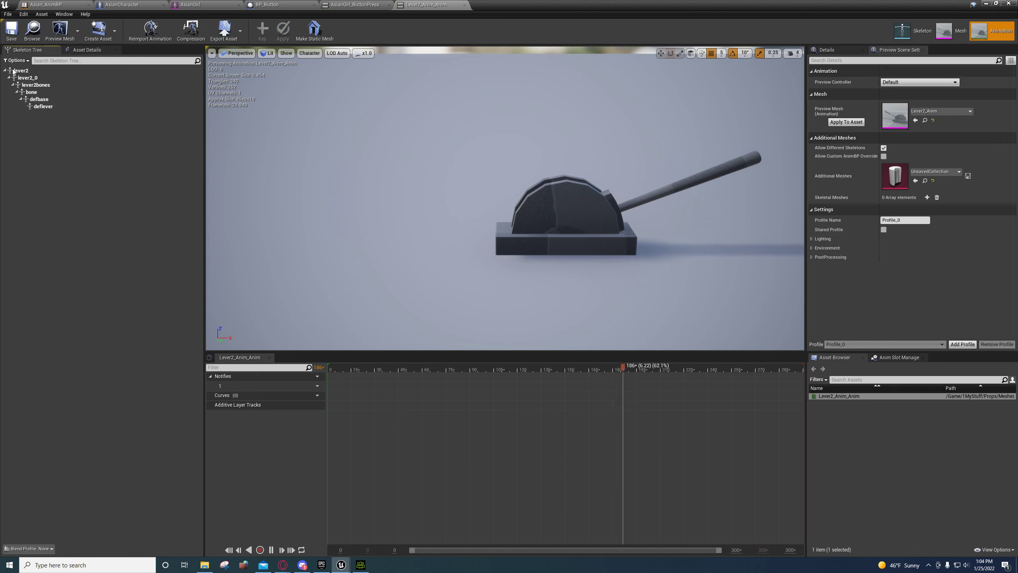
left_click(43, 106)
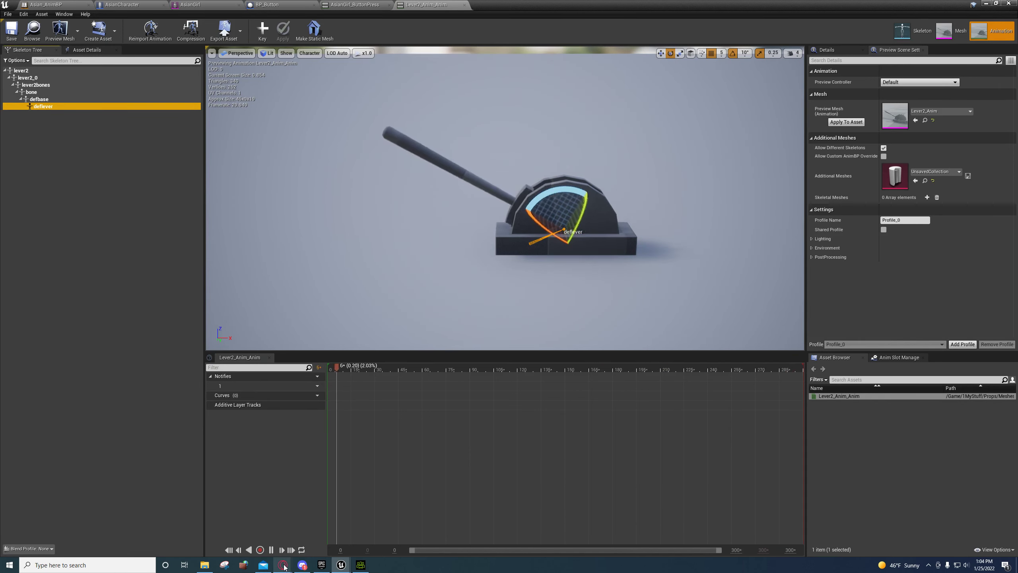
Step: Switch to the Opera browser, examine CGTrader's Levers and Switches free model page, and return to the Lever2_Anim_Anim animation in Unreal
mouse_move(283, 565)
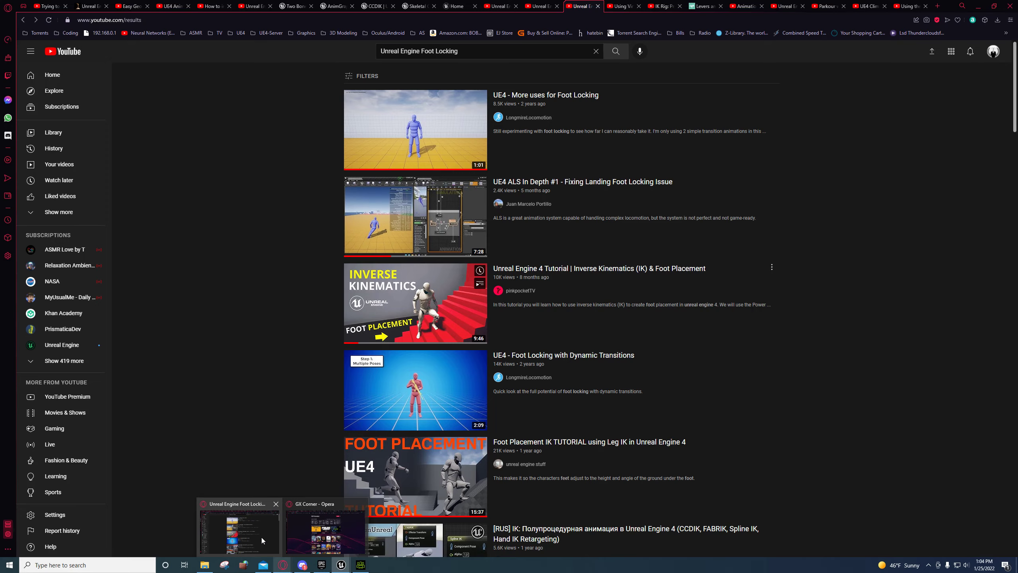
left_click(260, 537)
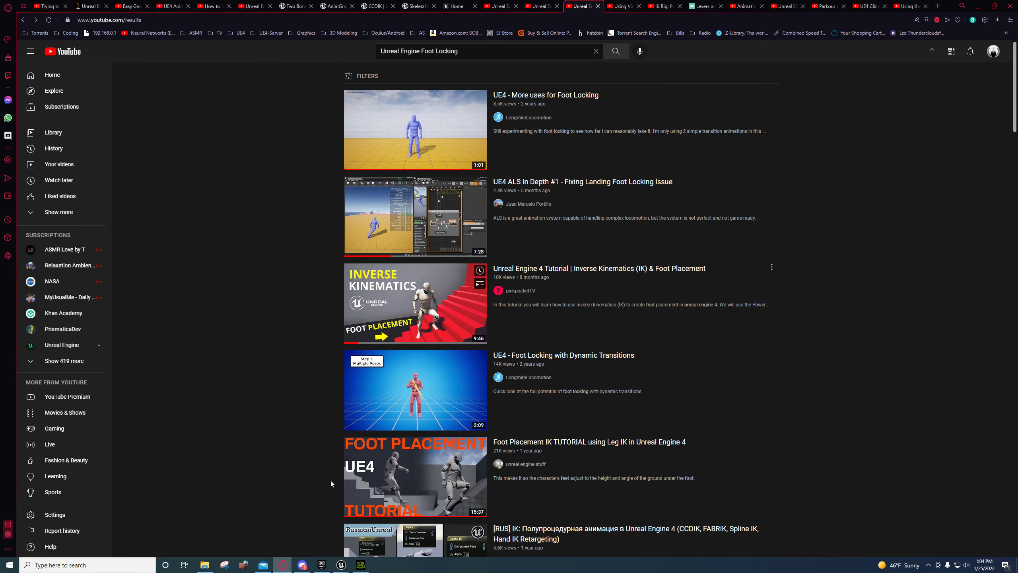
left_click(702, 6)
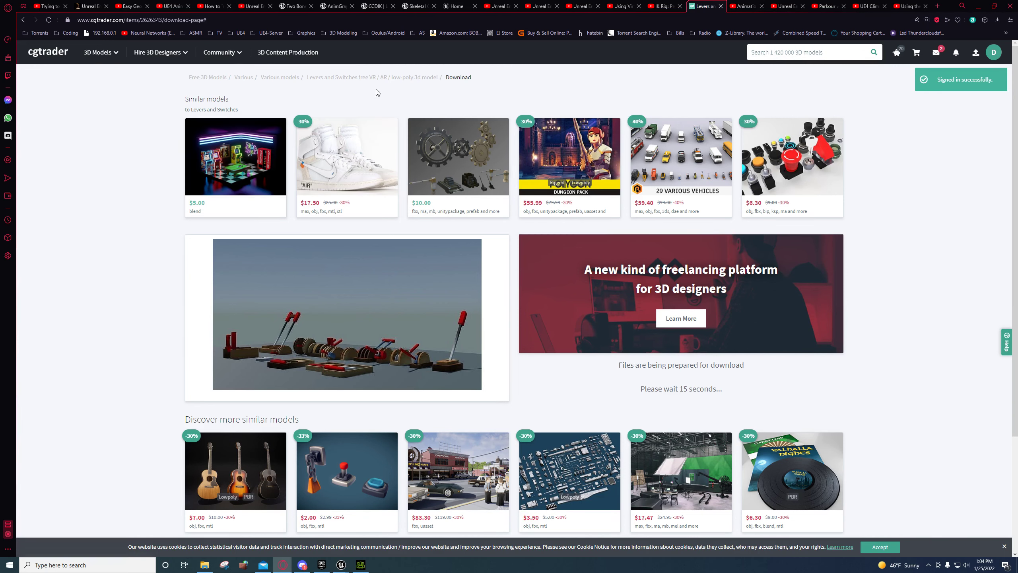
left_click(407, 78)
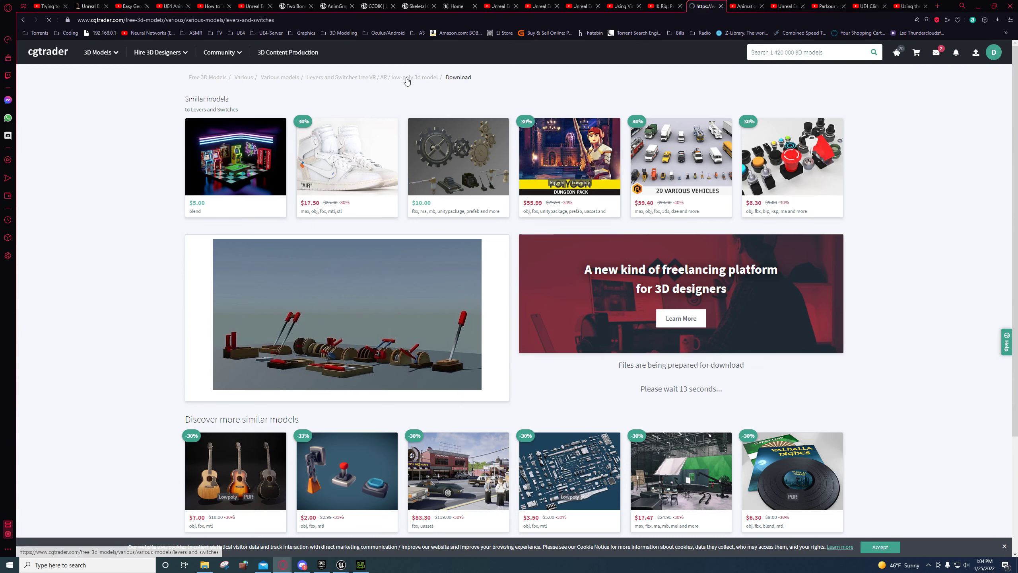
scroll(766, 303, "down", 2)
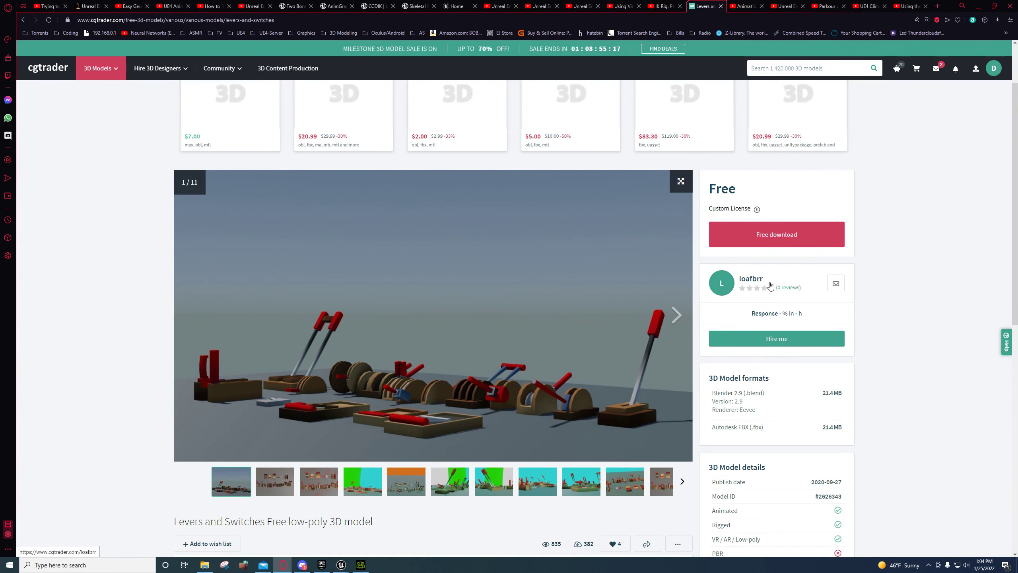
scroll(771, 281, "down", 1)
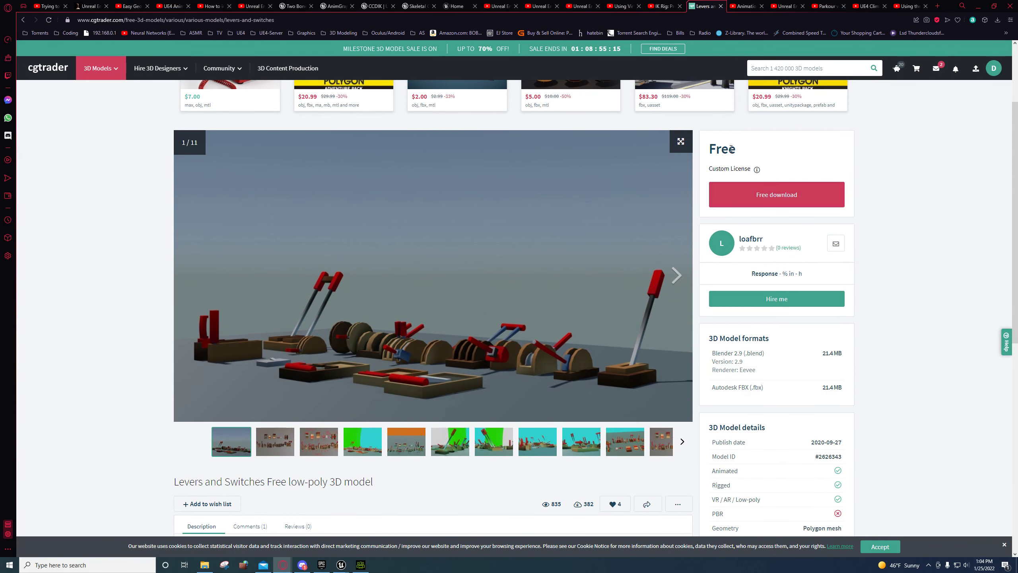
scroll(600, 294, "down", 2)
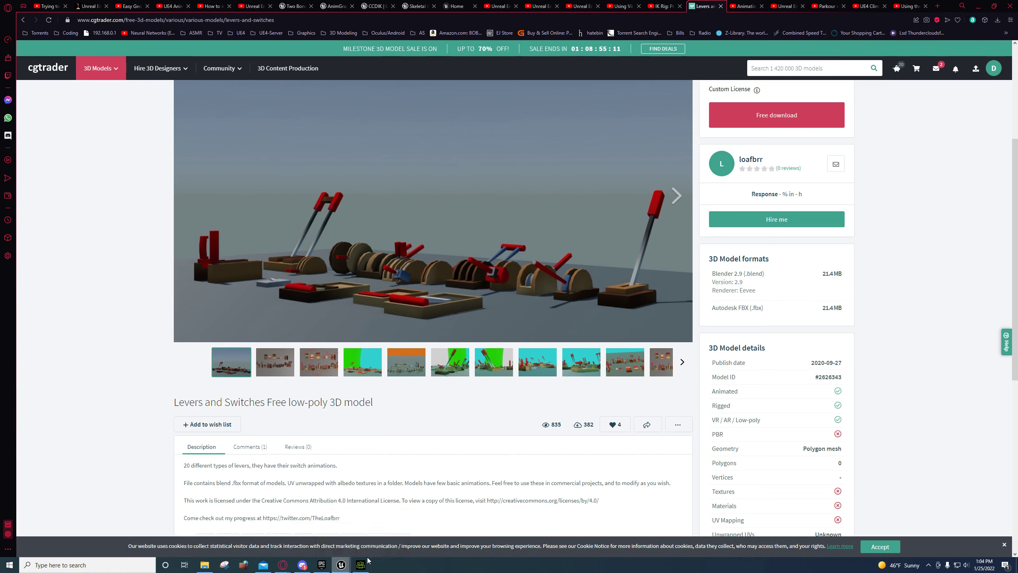
left_click(384, 536)
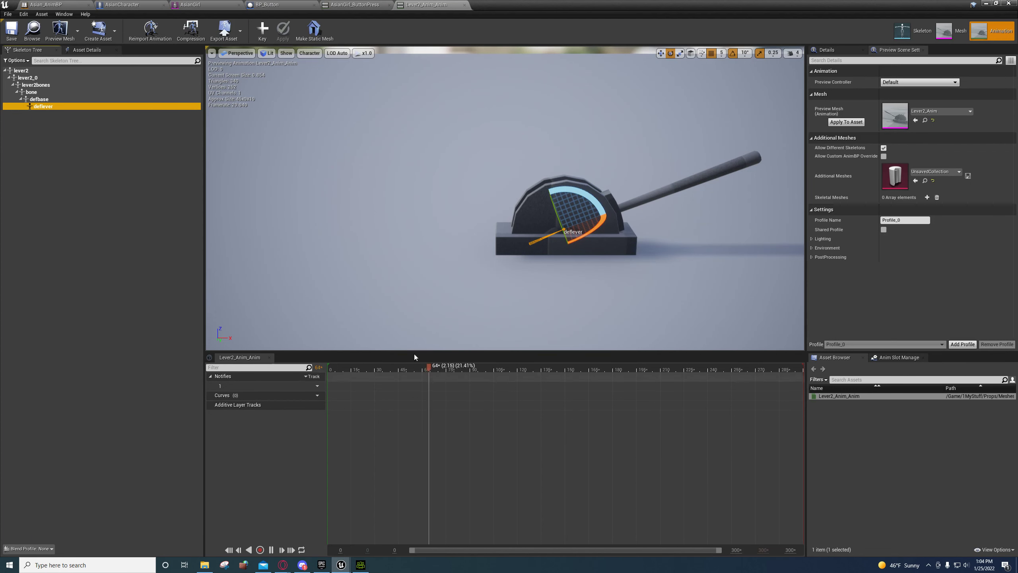
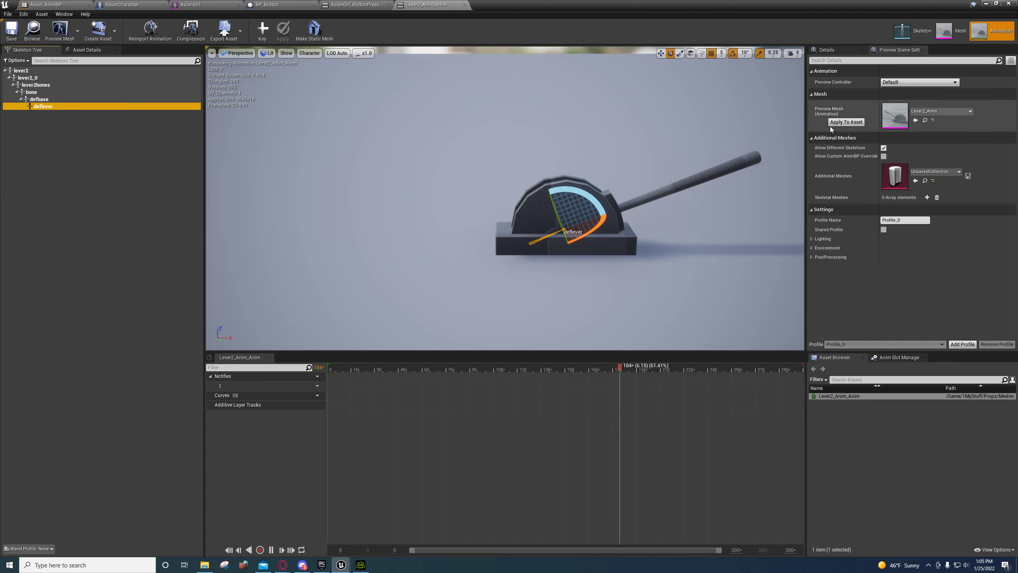
Step: Apply the Lever2_Anim preview mesh to the animation asset and select the deflever bone
left_click(846, 122)
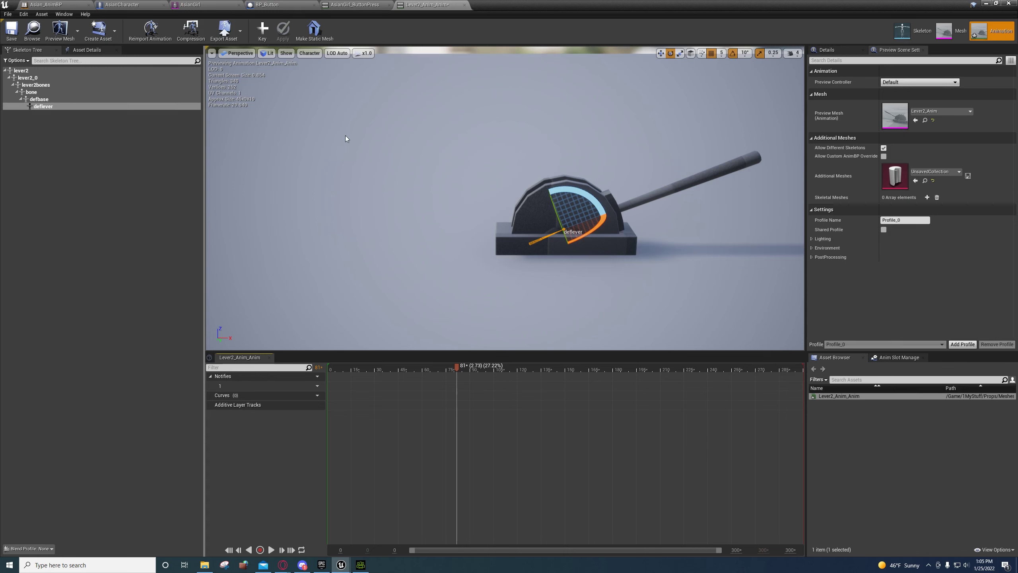
left_click(46, 106)
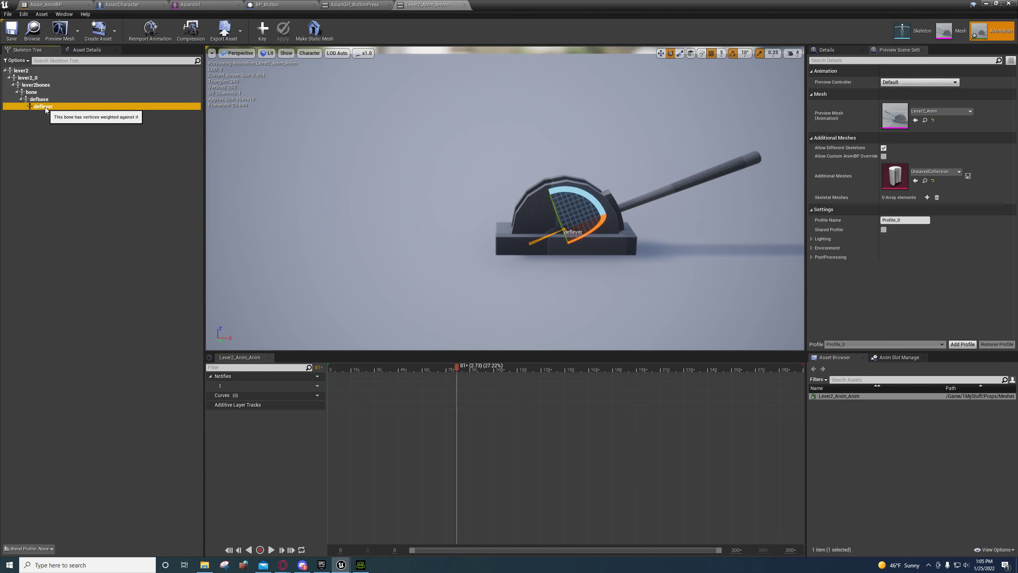
Step: Open the Lever3 actor's blueprint from the level and maximize its editor window
left_click(275, 5)
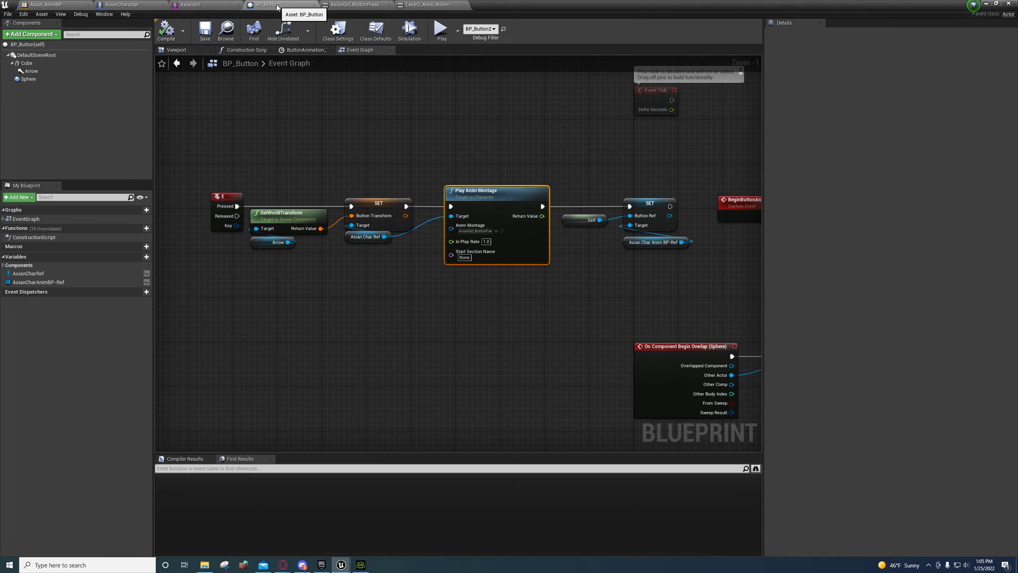
left_click_drag(529, 5, 461, 291)
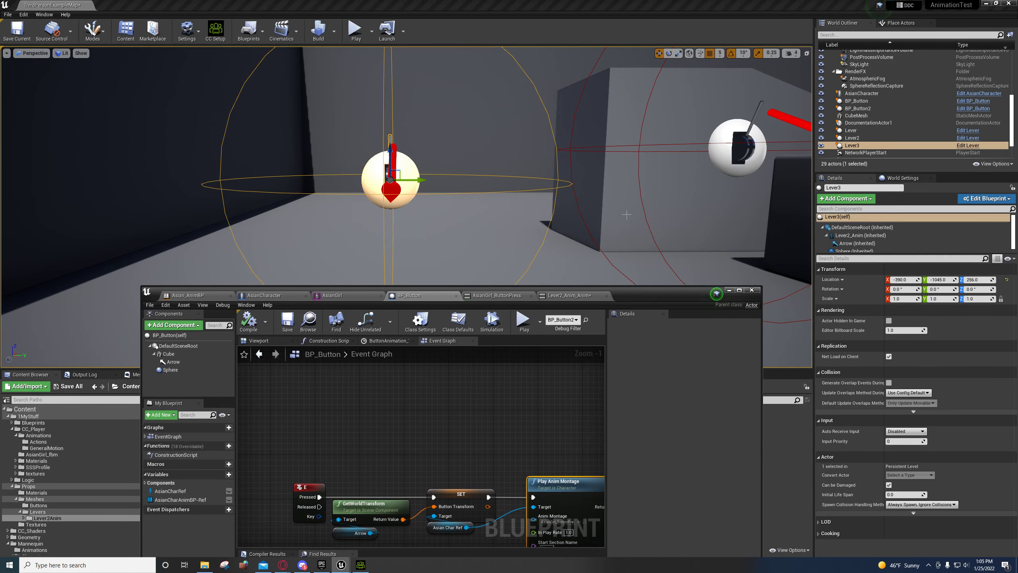
left_click(968, 145)
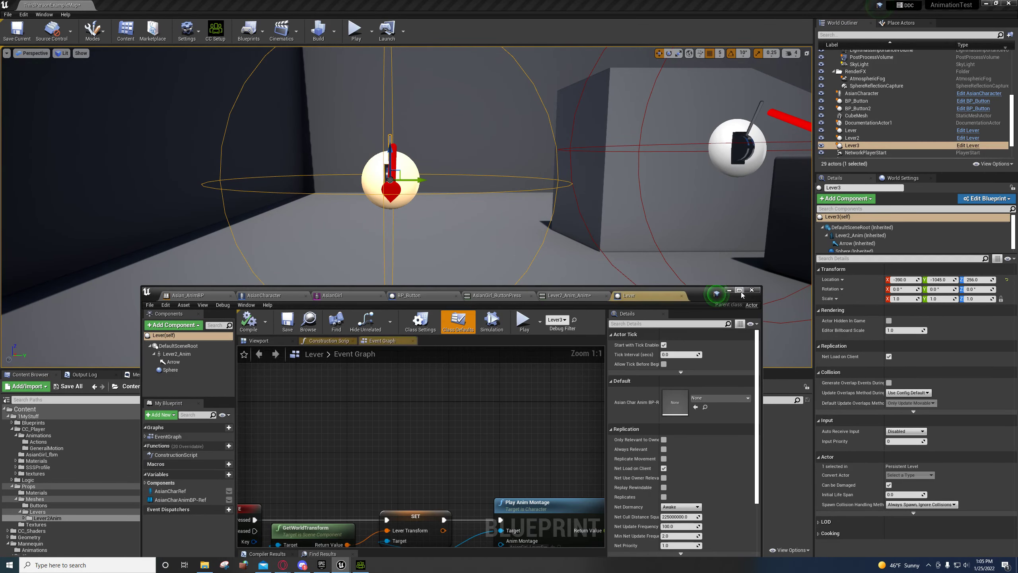
double_click(741, 291)
Step: Examine the Lever blueprint's Arrow component, checking its parent socket choices and 3D placement, and return to the event graph
left_click(32, 71)
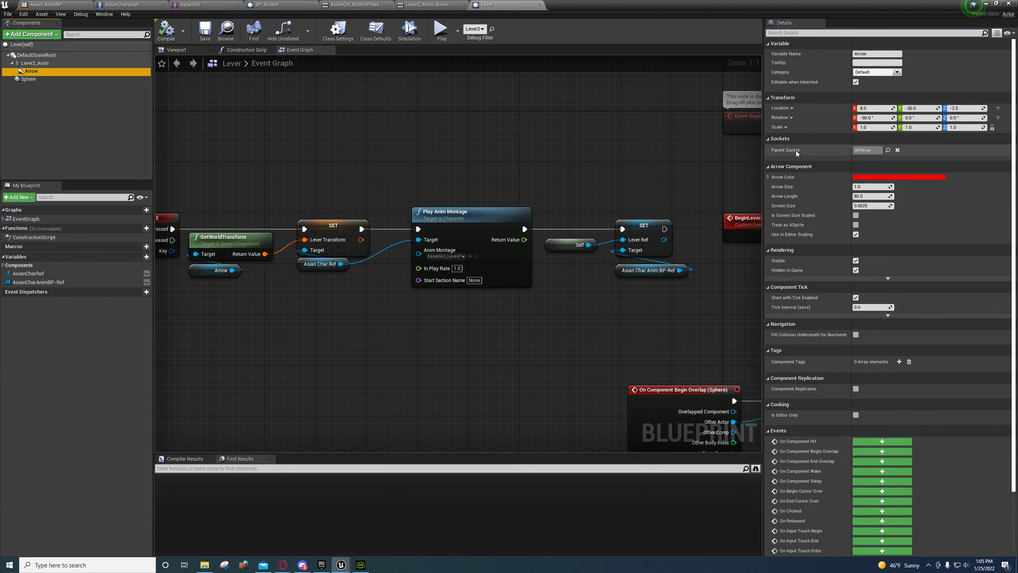
left_click(887, 150)
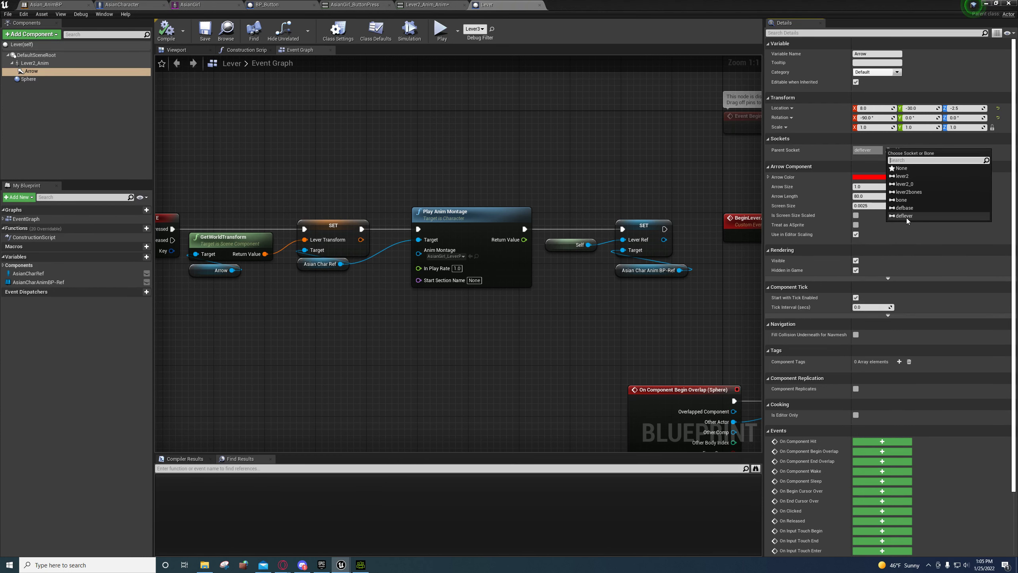
left_click(841, 151)
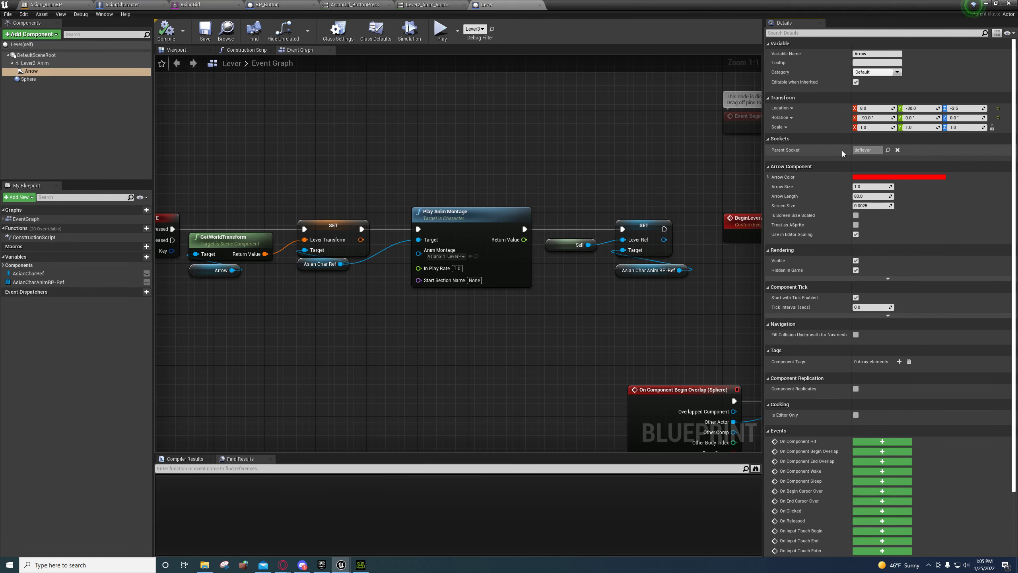
left_click(188, 51)
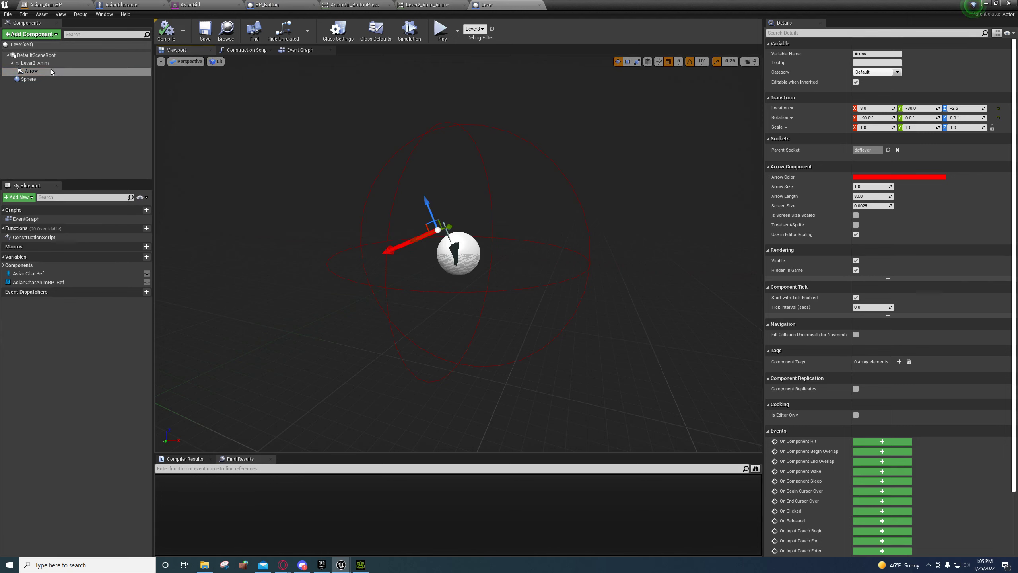
left_click(289, 51)
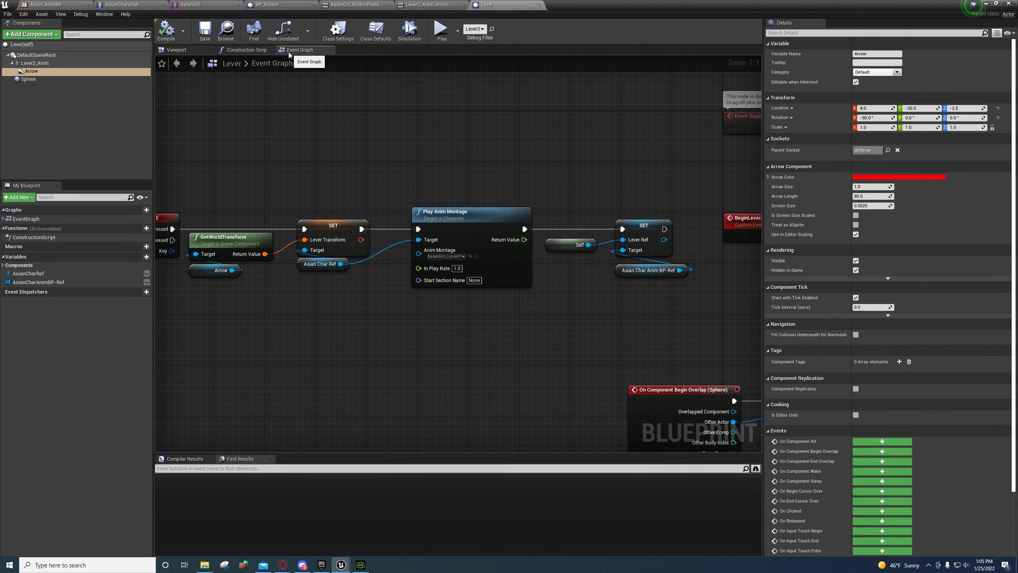
Step: Examine the Lever event graph, covering the Play Anim Montage chain, the BeginLeverAnim event's Play Animation node and the sphere overlap casts
right_click_drag(383, 264, 159, 286)
right_click_drag(425, 346, 440, 302)
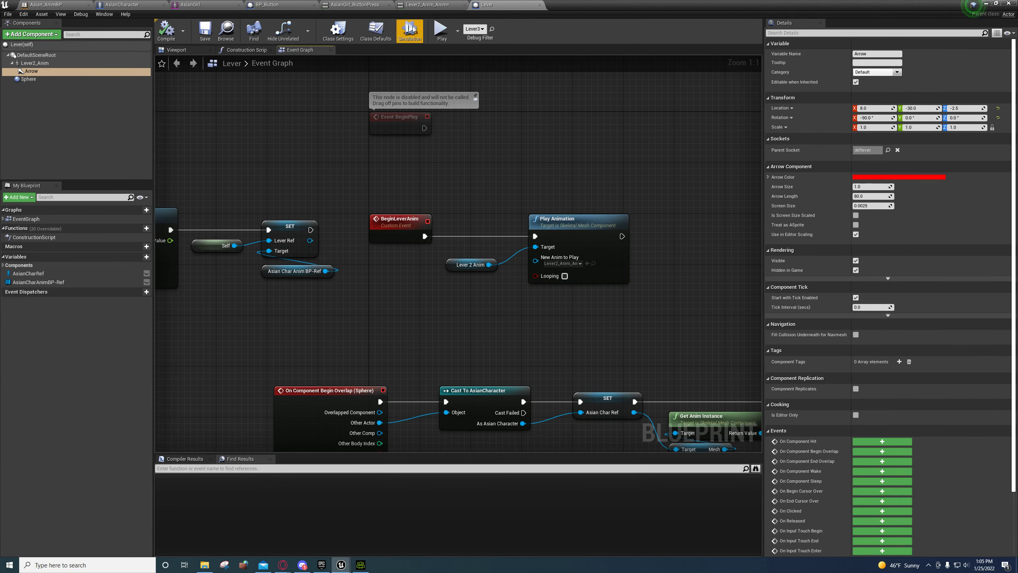
right_click_drag(374, 291, 602, 270)
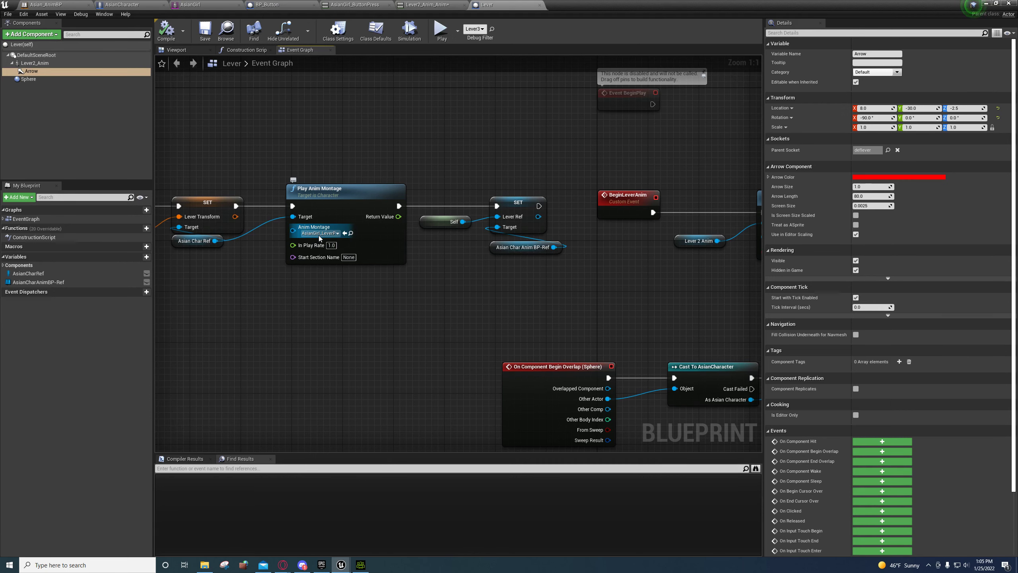
right_click_drag(521, 312, 379, 285)
right_click_drag(532, 280, 352, 286)
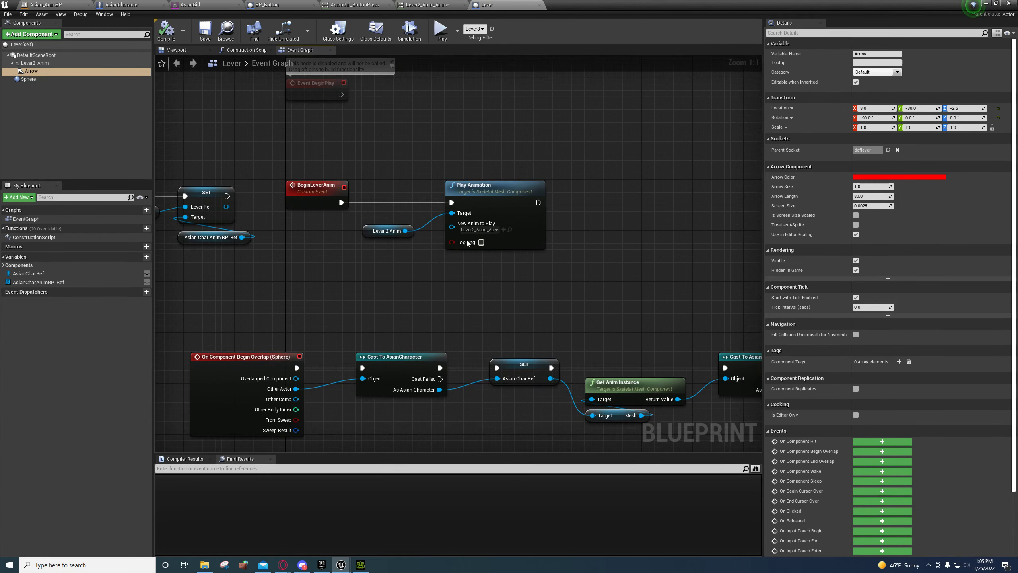
right_click_drag(357, 293, 584, 275)
right_click_drag(355, 271, 73, 280)
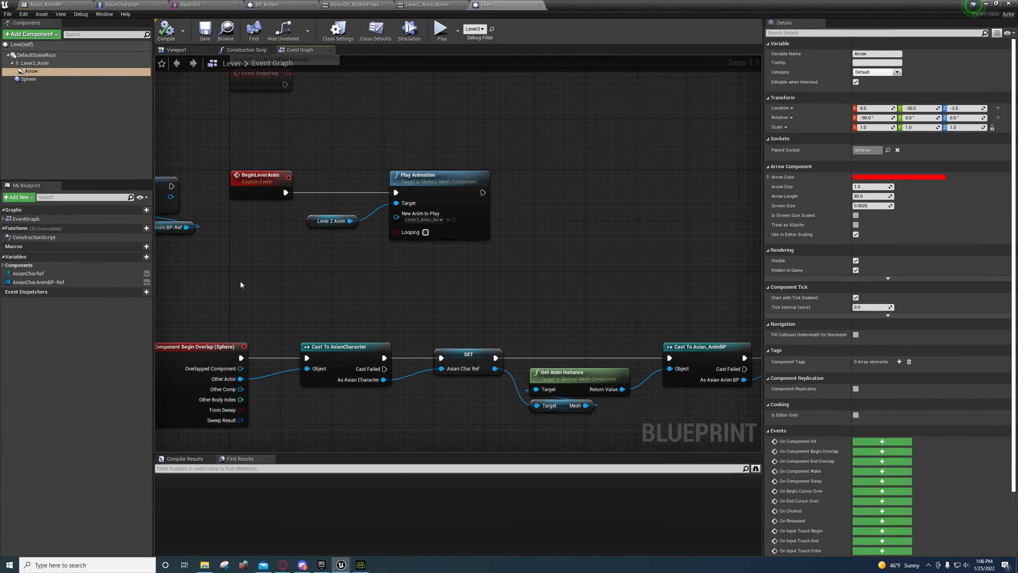
Step: Locate the animation asset assigned to the Play Animation node in the Content Browser and open Lever2_Anim_Anim to view its notify tracks
left_click(455, 221)
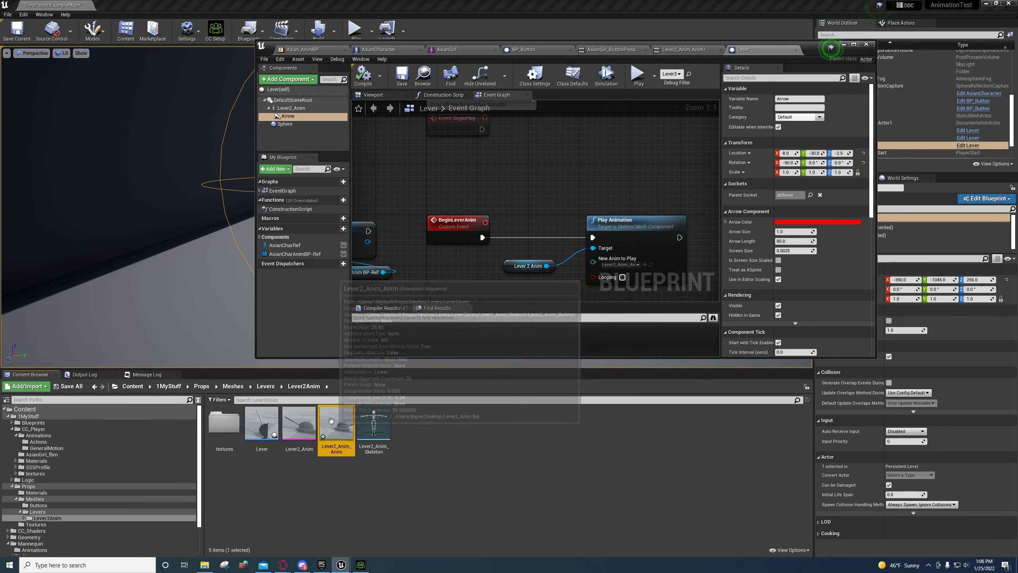
double_click(332, 420)
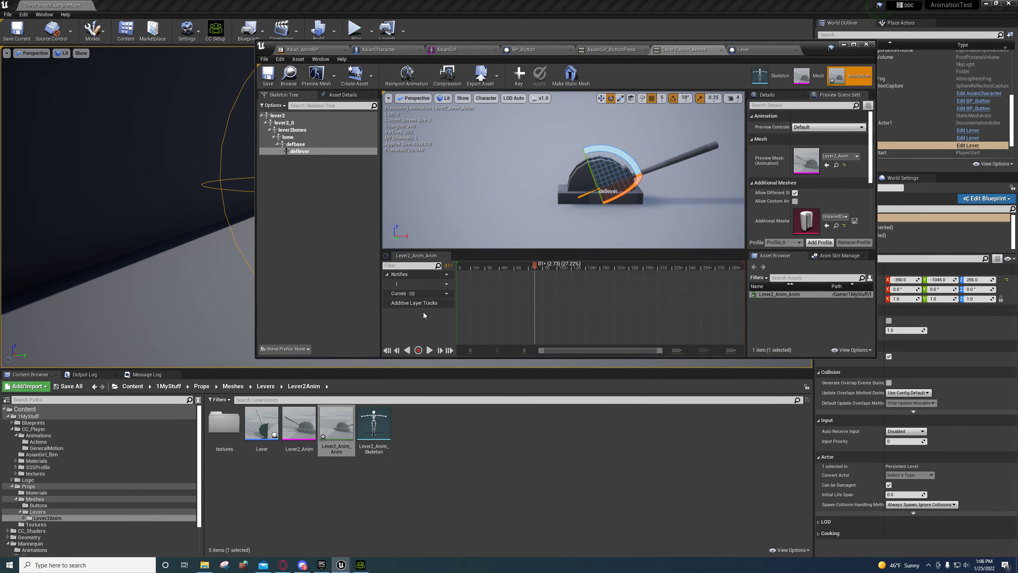
mouse_move(440, 285)
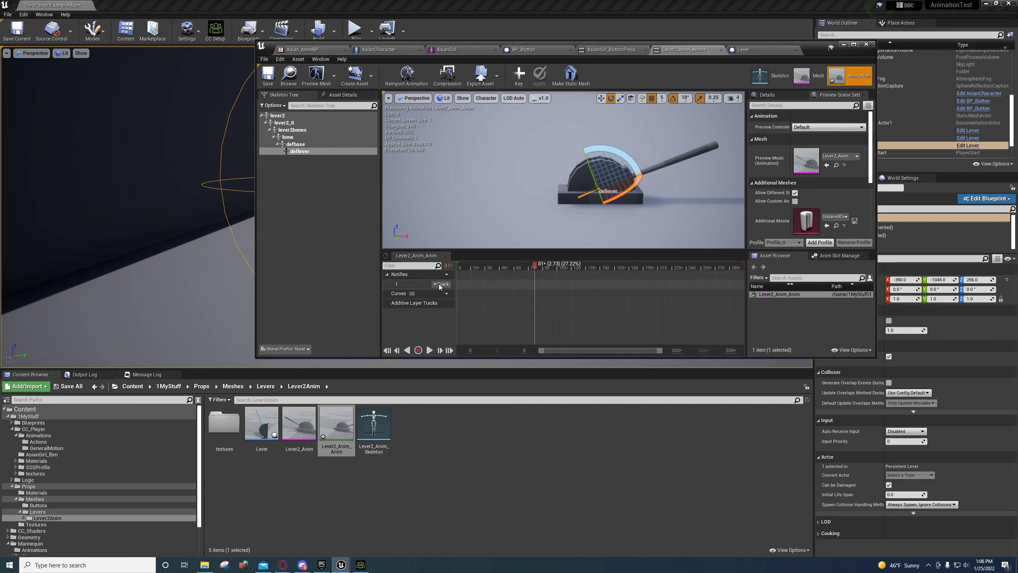
left_click(779, 294)
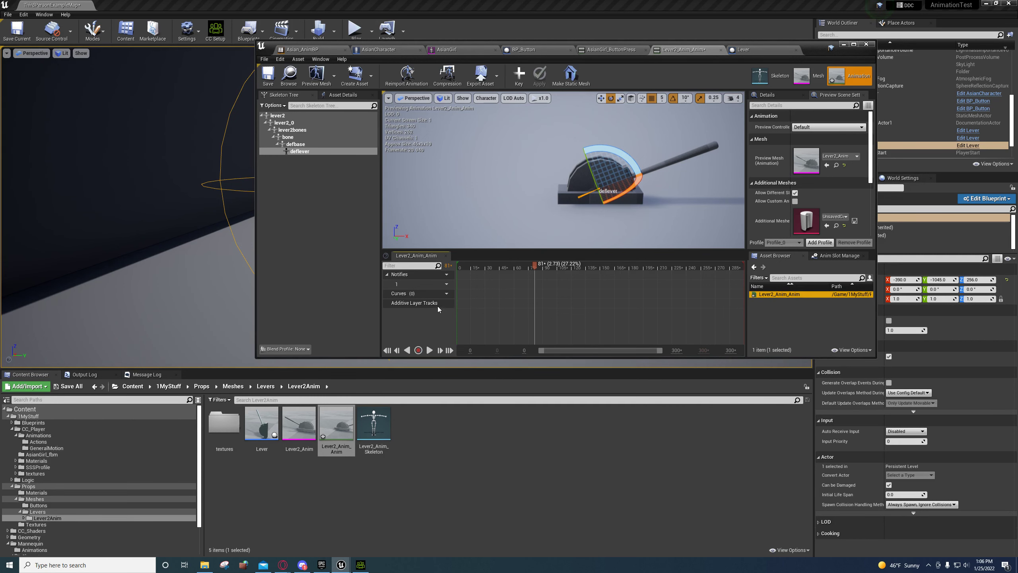
Step: Bring up the Asian_AnimBP event graph in a maximized window and examine its update chain through to the Lever Transform setter
left_click(611, 50)
left_click(309, 49)
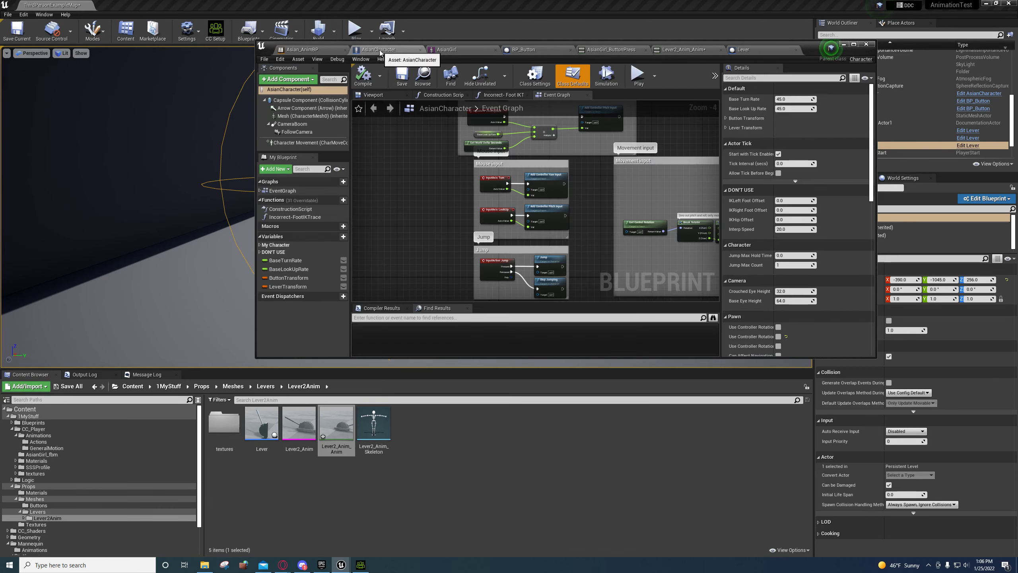
left_click(853, 47)
right_click_drag(679, 166, 327, 305)
right_click_drag(474, 321, 336, 322)
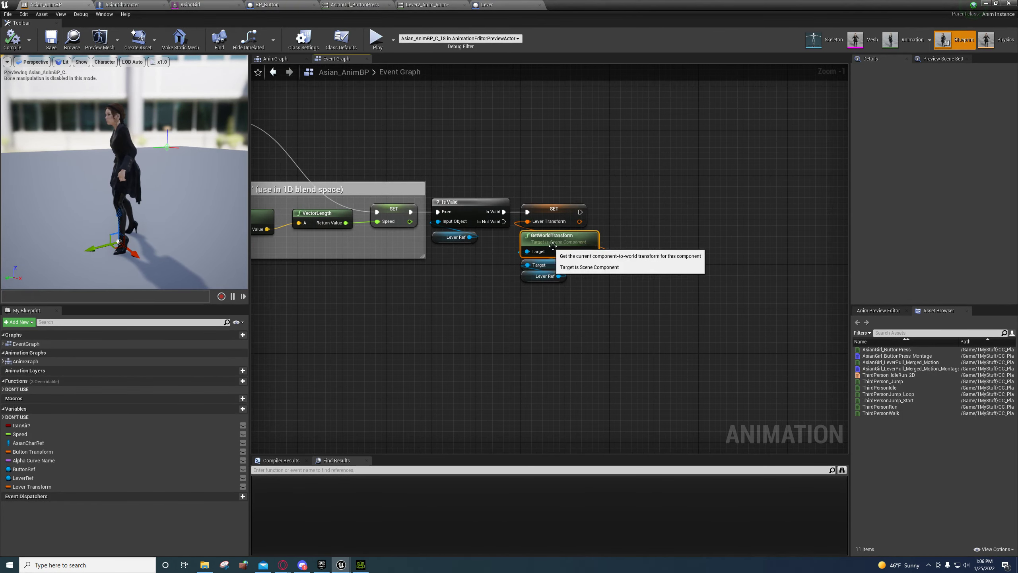
right_click_drag(529, 241, 846, 355)
right_click_drag(452, 376, 678, 385)
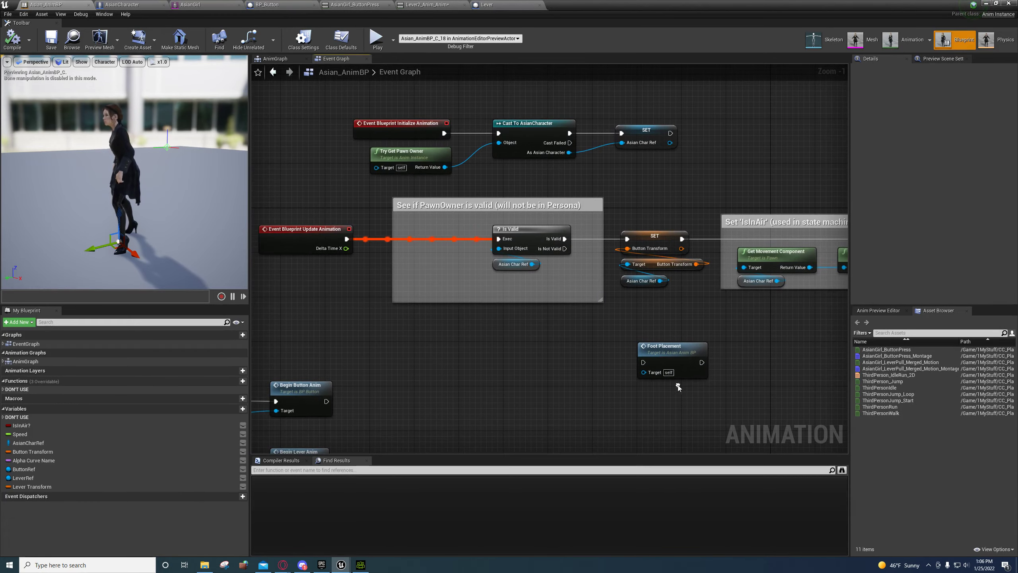
right_click_drag(575, 332, 257, 281)
right_click_drag(840, 285, 342, 182)
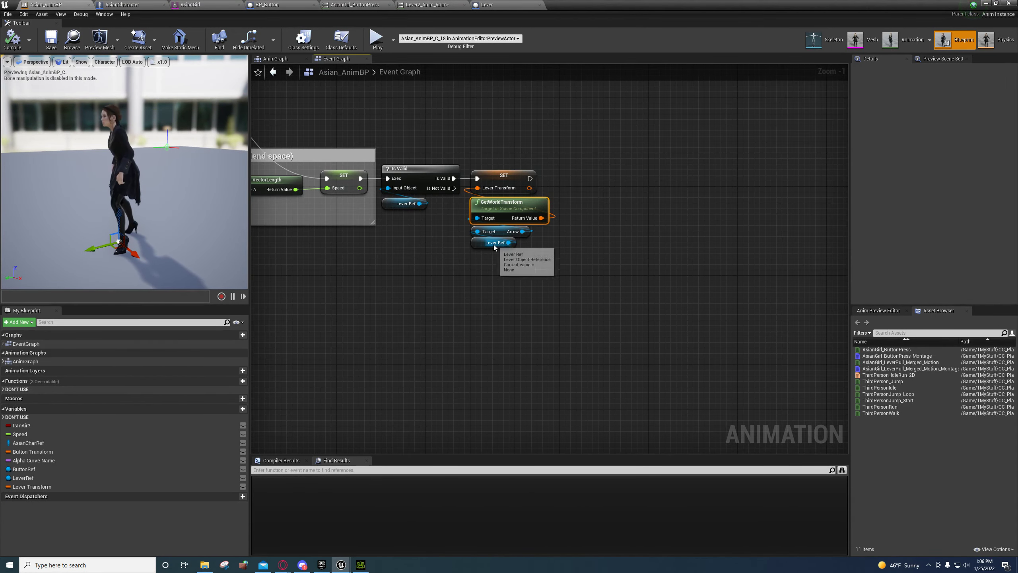
Step: Inspect the Lever Ref, Arrow and Set Lever Transform nodes, and view the lever's FABRIK node in the AnimGraph
left_click(481, 243)
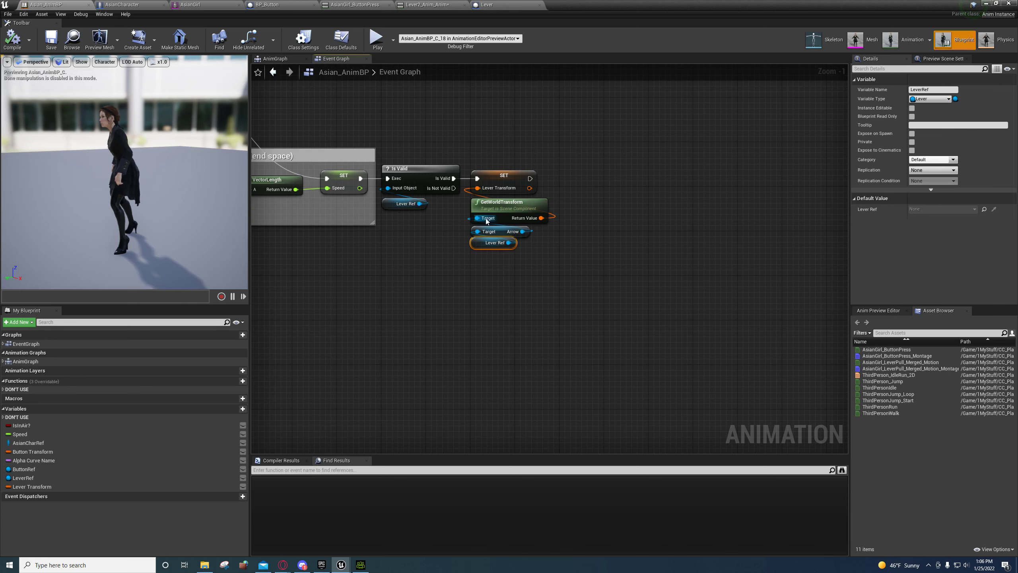
right_click_drag(420, 239, 345, 290)
left_click(426, 283)
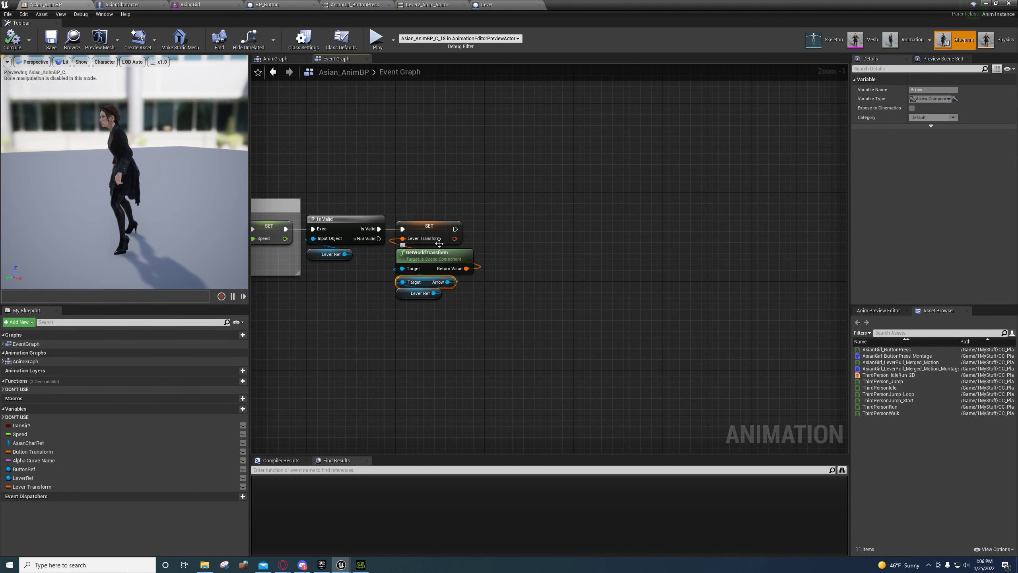
left_click(416, 232)
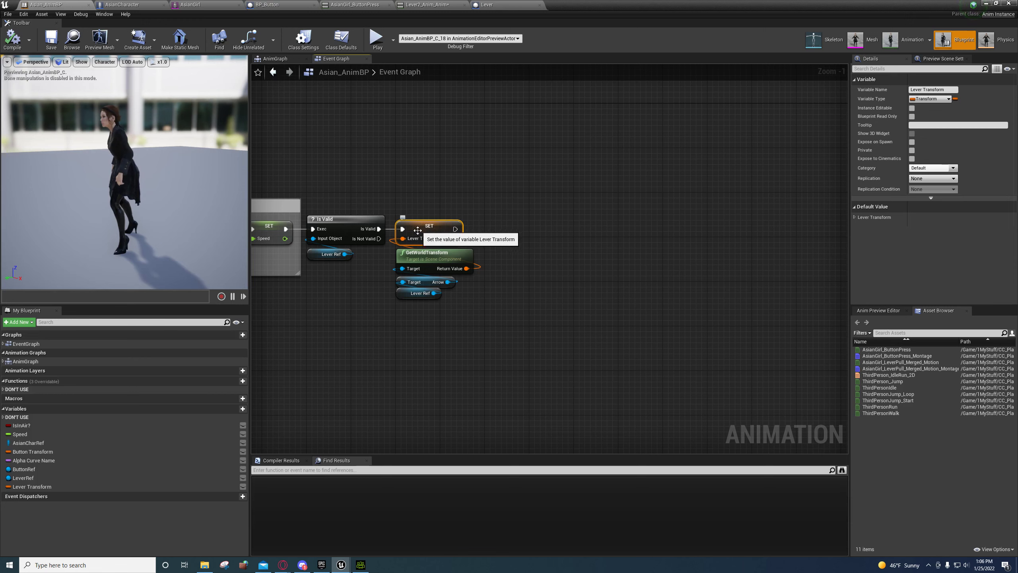
right_click_drag(390, 179, 580, 211)
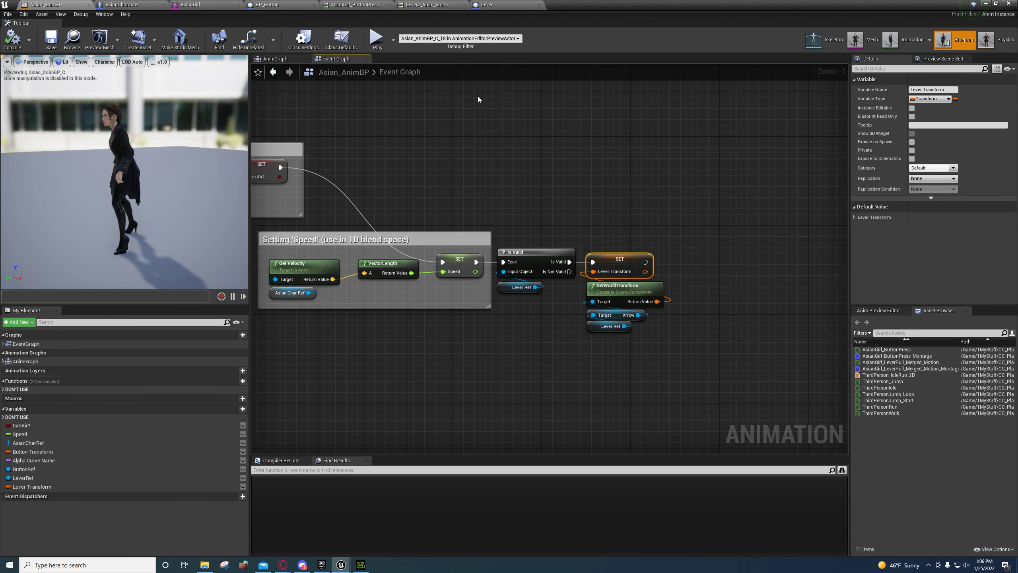
left_click(273, 72)
right_click_drag(459, 144, 499, 252)
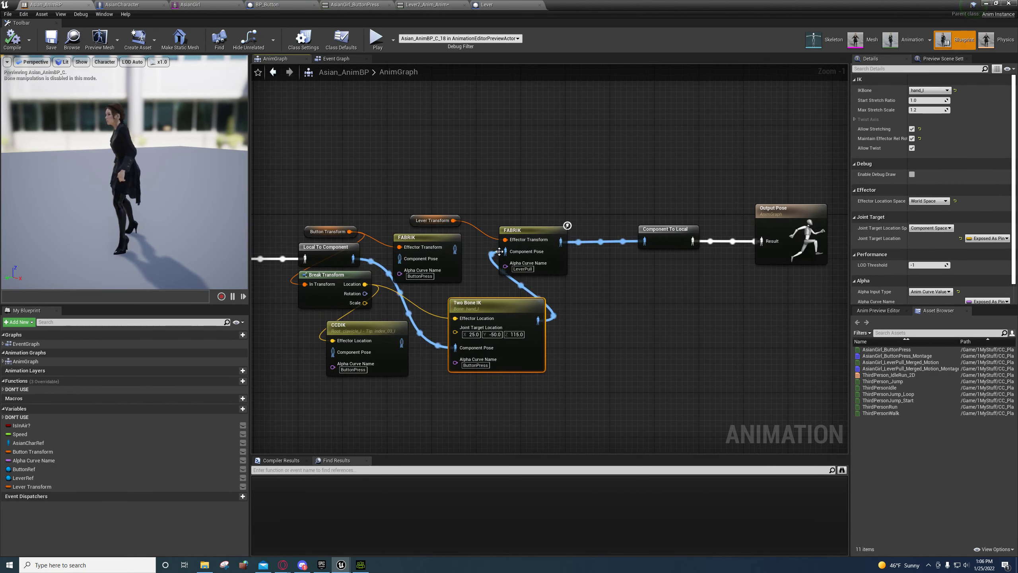
Step: Play-test the level by running the character to a wall lever, pulling it and moving away, and end the play session
left_click(985, 4)
left_click(355, 28)
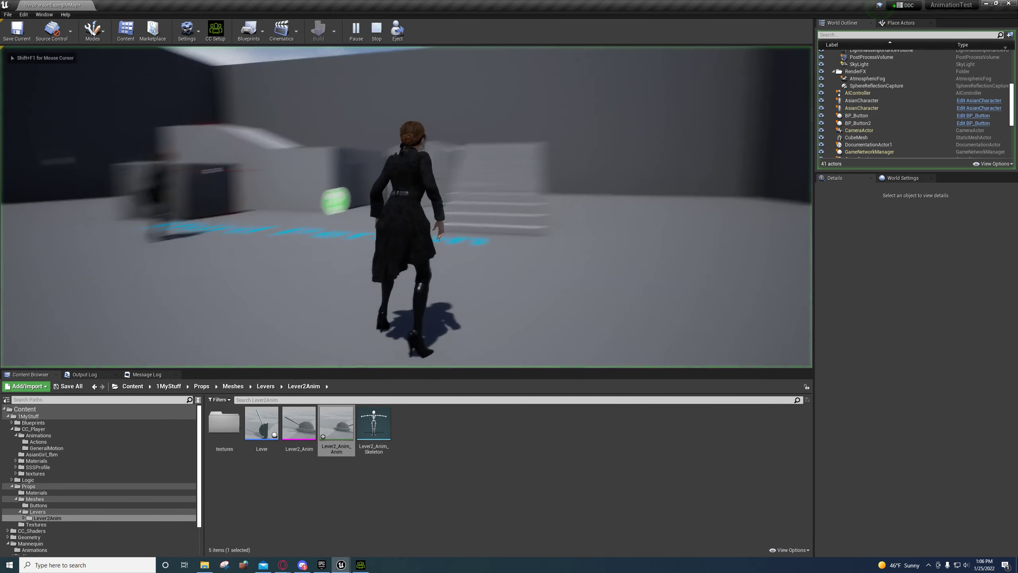
key("w")
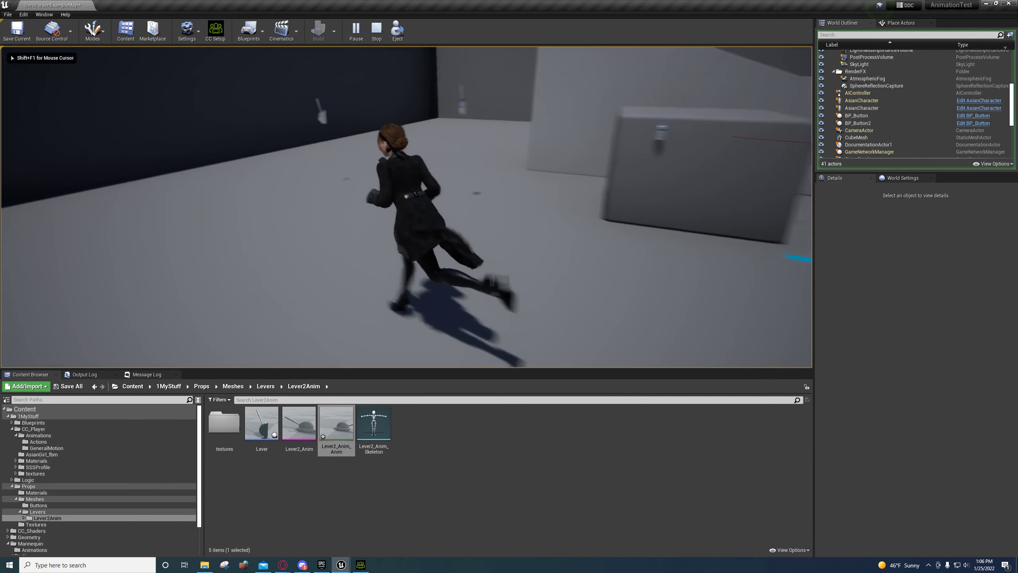
key("w")
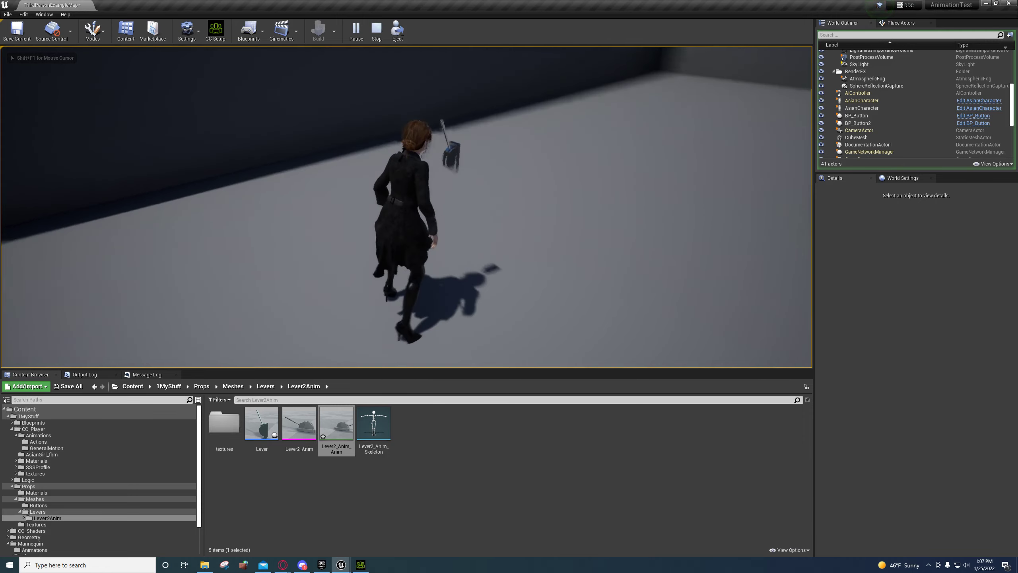
key("e")
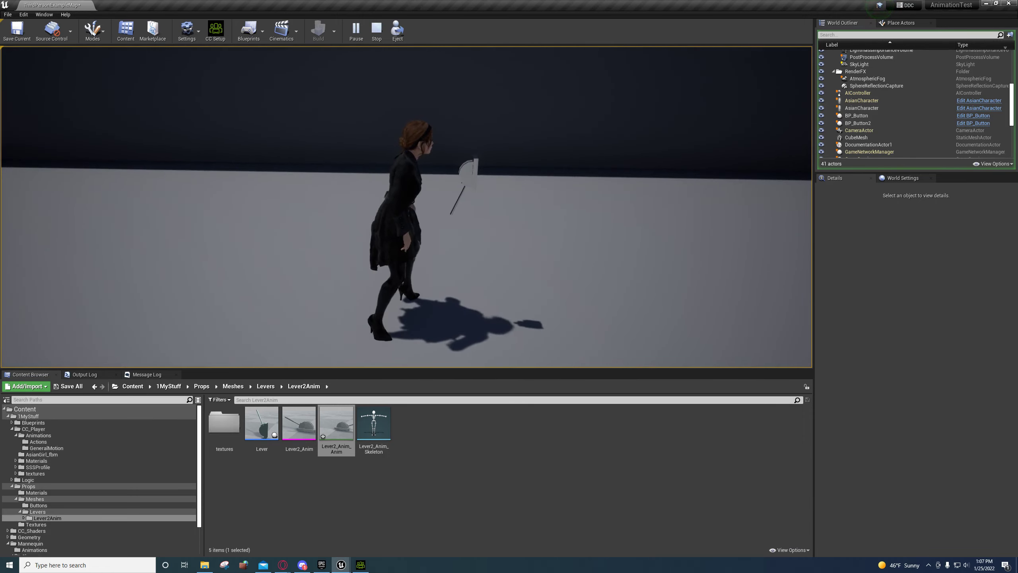
key("w")
key("w")
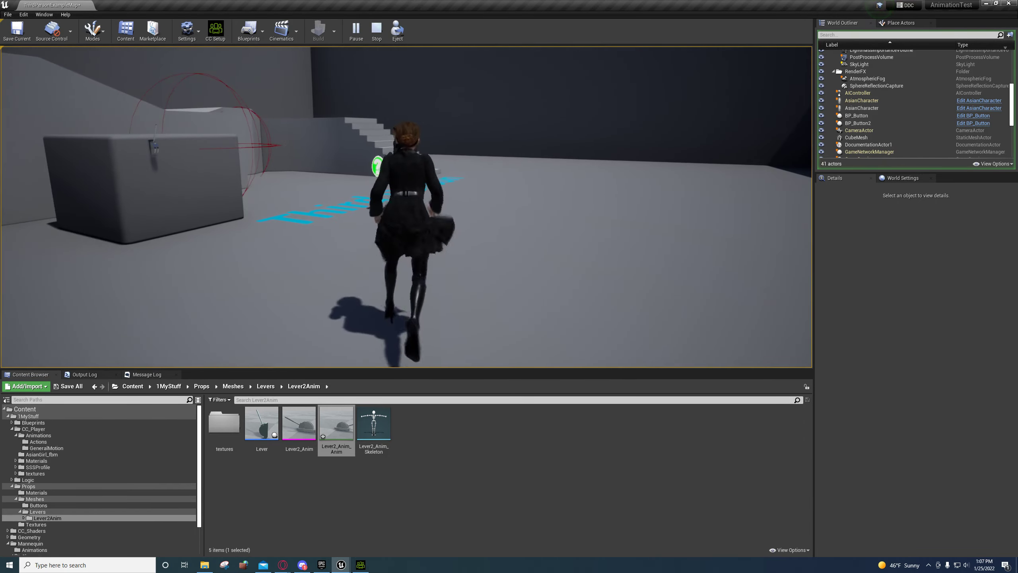
key("Escape")
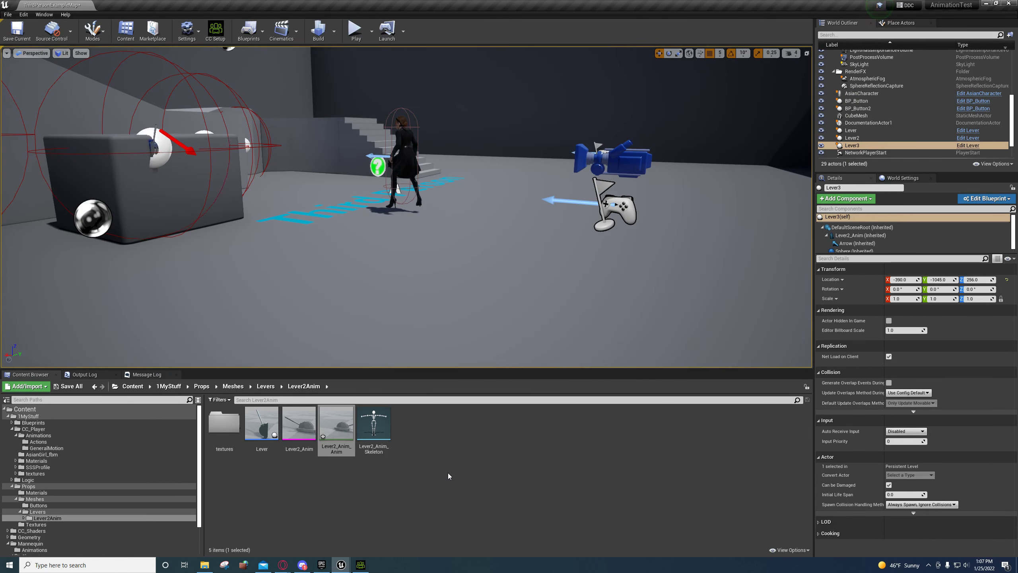